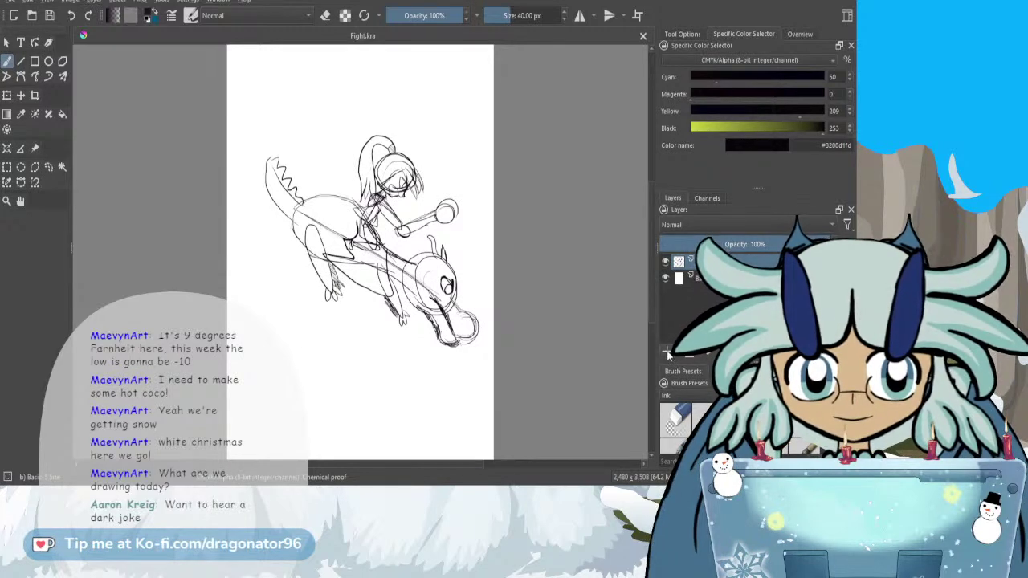
# - Add a new paint layer above the sketch and set the brush colour to black #000000, with cyan, magenta and yellow at 0
pyautogui.click(666, 351)
pyautogui.moveTo(822, 127); pyautogui.dragTo(830, 127)
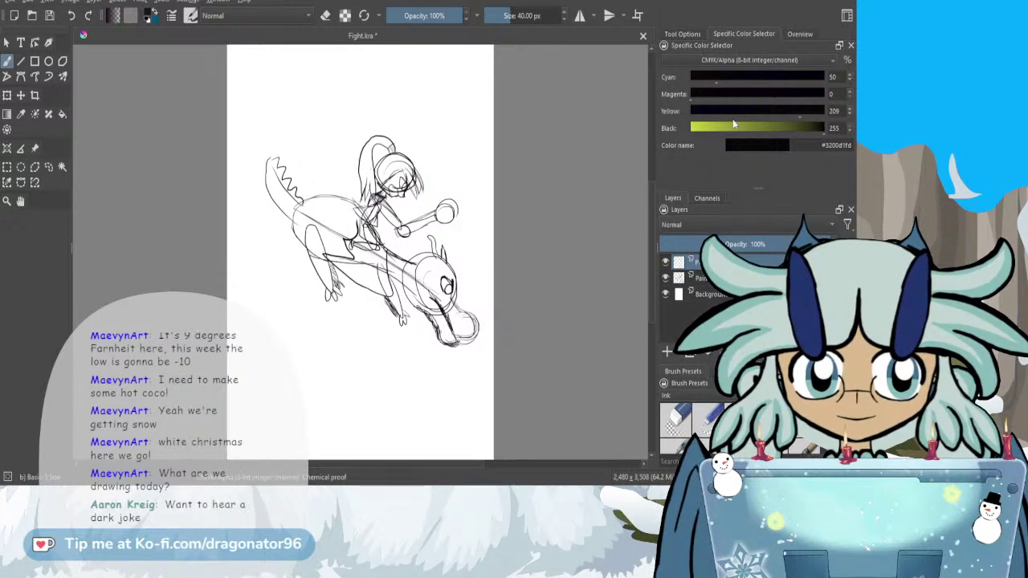
pyautogui.moveTo(729, 114); pyautogui.dragTo(662, 110)
pyautogui.moveTo(695, 78); pyautogui.dragTo(681, 78)
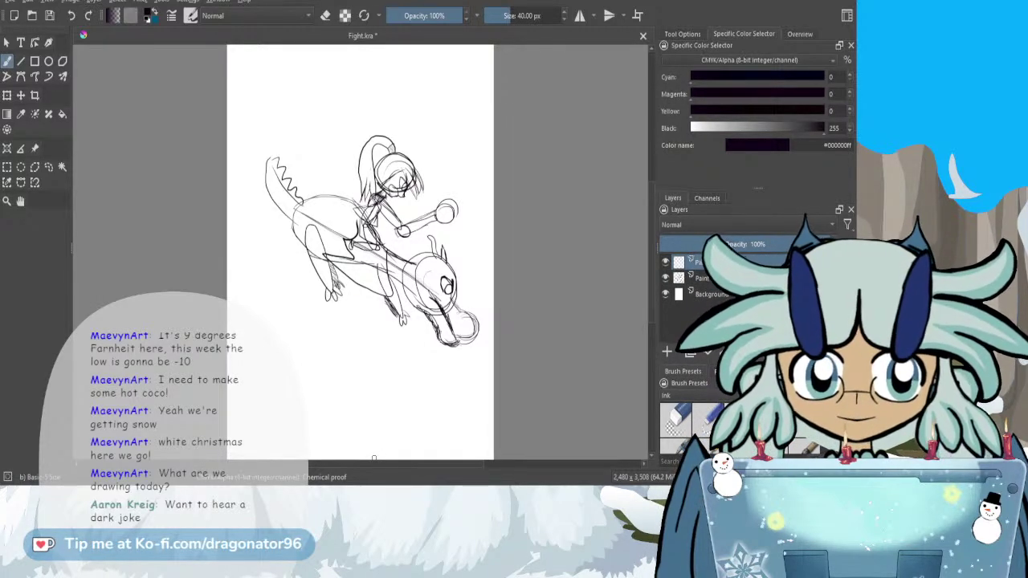
# - Ink the left side and upper lid of the creature's eye on Paint Layer 2 with the 40 px brush
pyautogui.click(714, 262)
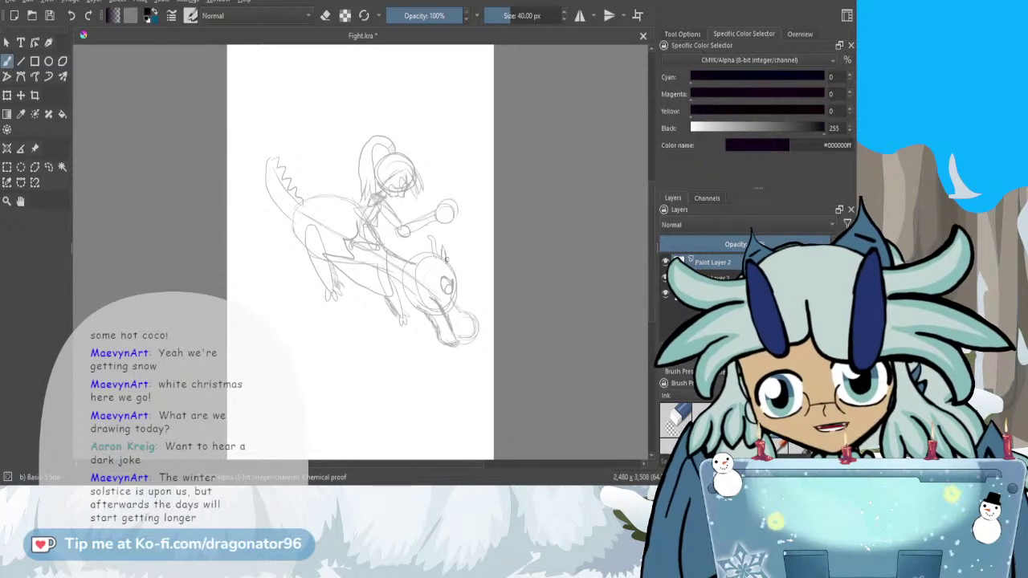
pyautogui.scroll(2, 447, 258)
pyautogui.scroll(1, 448, 270)
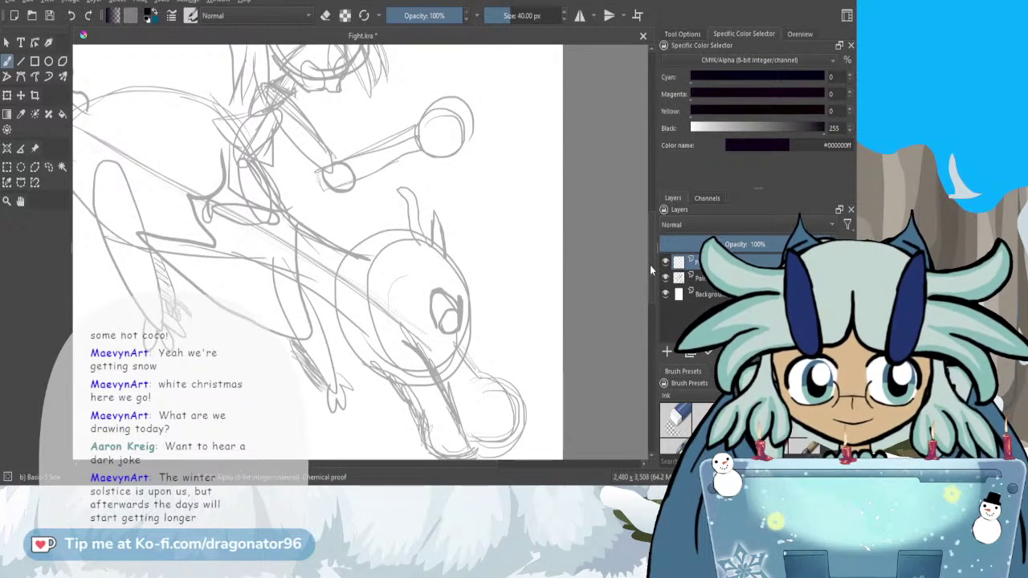
pyautogui.moveTo(650, 265)
pyautogui.mouseDown()
pyautogui.moveTo(653, 230)
pyautogui.moveTo(654, 278)
pyautogui.mouseUp()
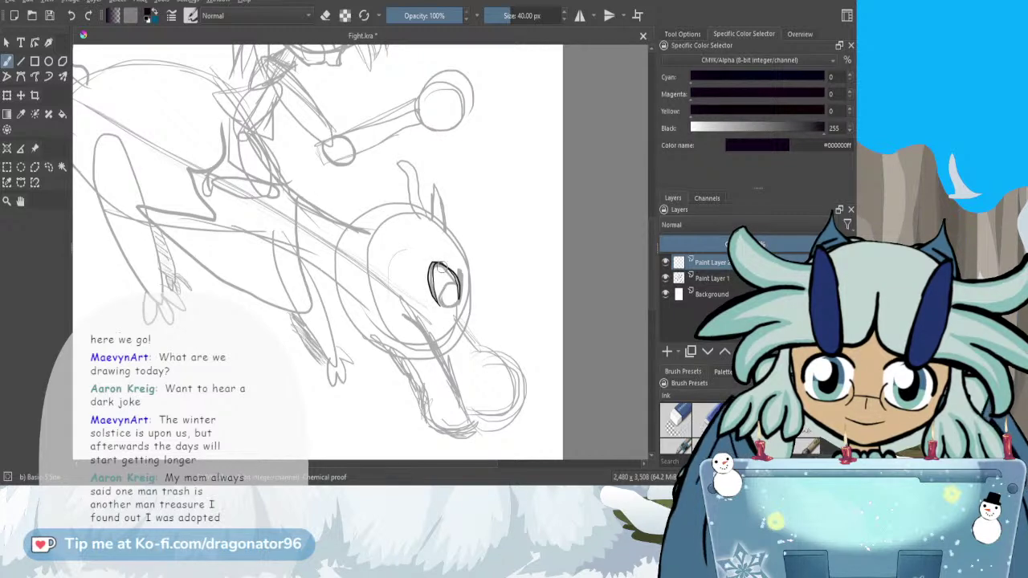
pyautogui.moveTo(442, 267); pyautogui.dragTo(453, 276)
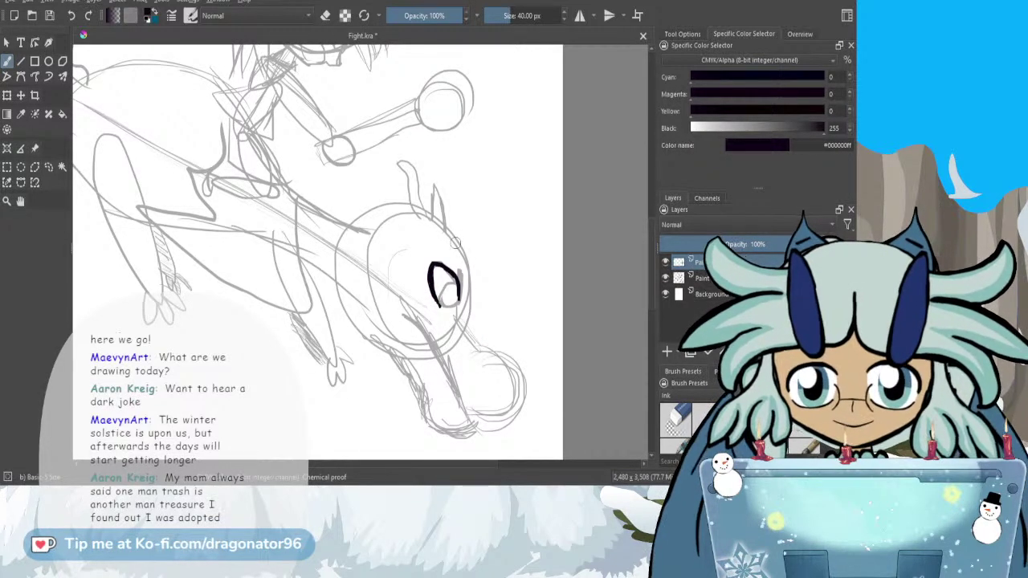
# - Thin the eye outline by erasing along its inner edge with the 50 px circular eraser, and return to the ink brush
pyautogui.scroll(3, 442, 289)
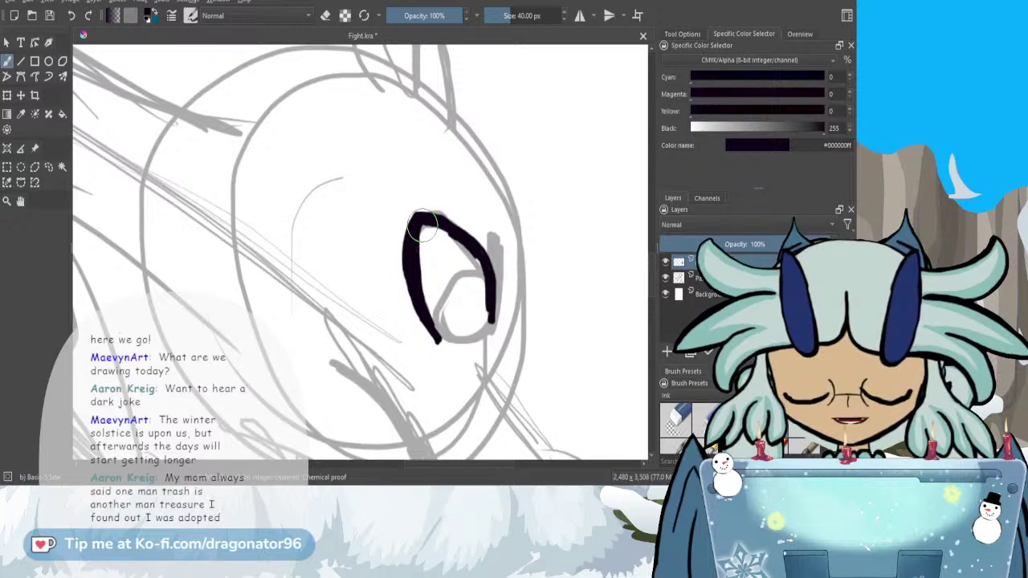
pyautogui.press('e')
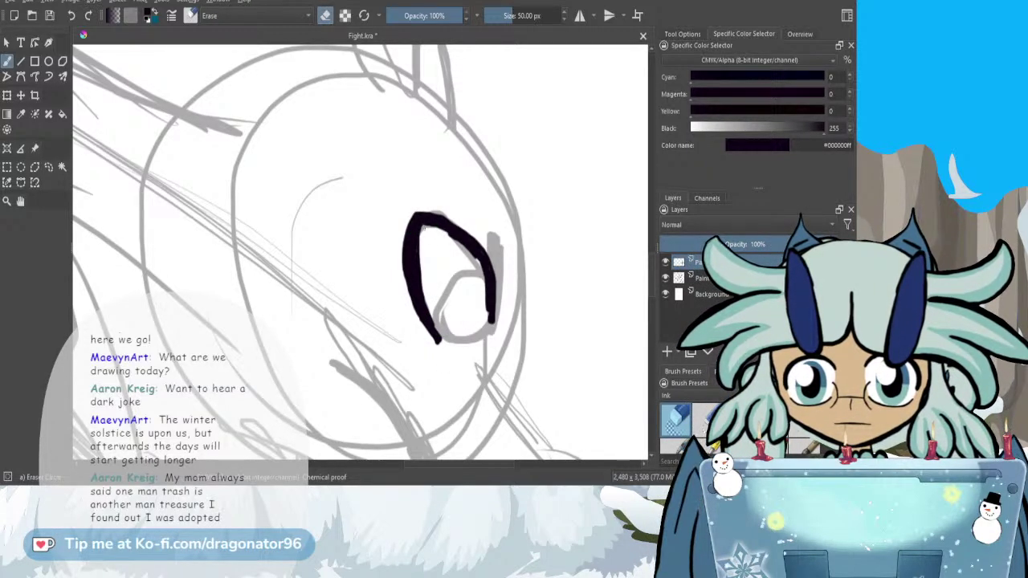
pyautogui.moveTo(415, 240)
pyautogui.mouseDown()
pyautogui.moveTo(421, 301)
pyautogui.moveTo(443, 341)
pyautogui.mouseUp()
pyautogui.moveTo(425, 297)
pyautogui.mouseDown()
pyautogui.moveTo(422, 234)
pyautogui.moveTo(427, 298)
pyautogui.moveTo(422, 225)
pyautogui.moveTo(477, 266)
pyautogui.mouseUp()
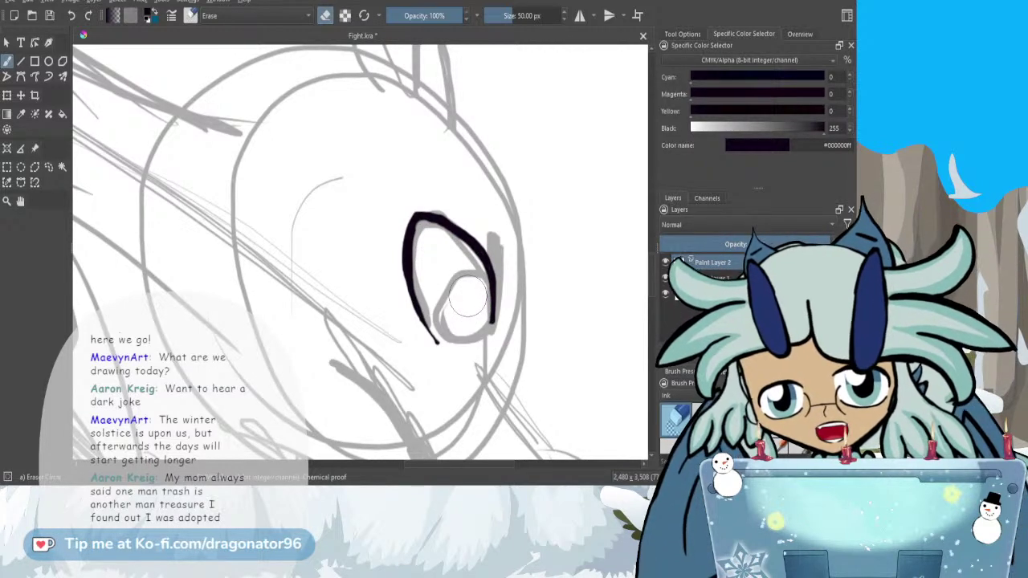
pyautogui.moveTo(468, 297); pyautogui.dragTo(482, 269)
pyautogui.press('e')
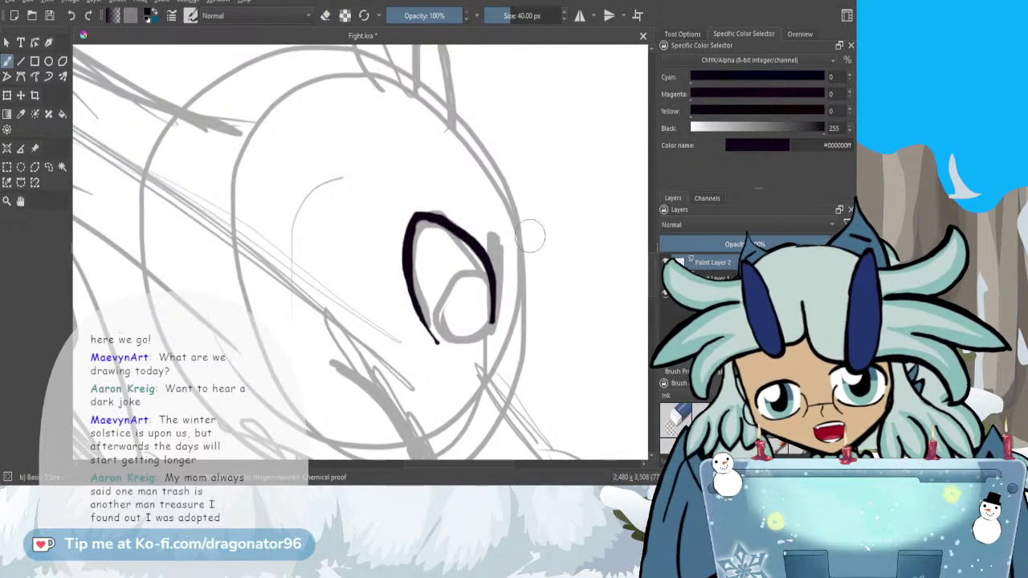
# - Ink a thick slanted brow line at the front corner of the eye and close the eye with a curved lower lid
pyautogui.click(462, 307)
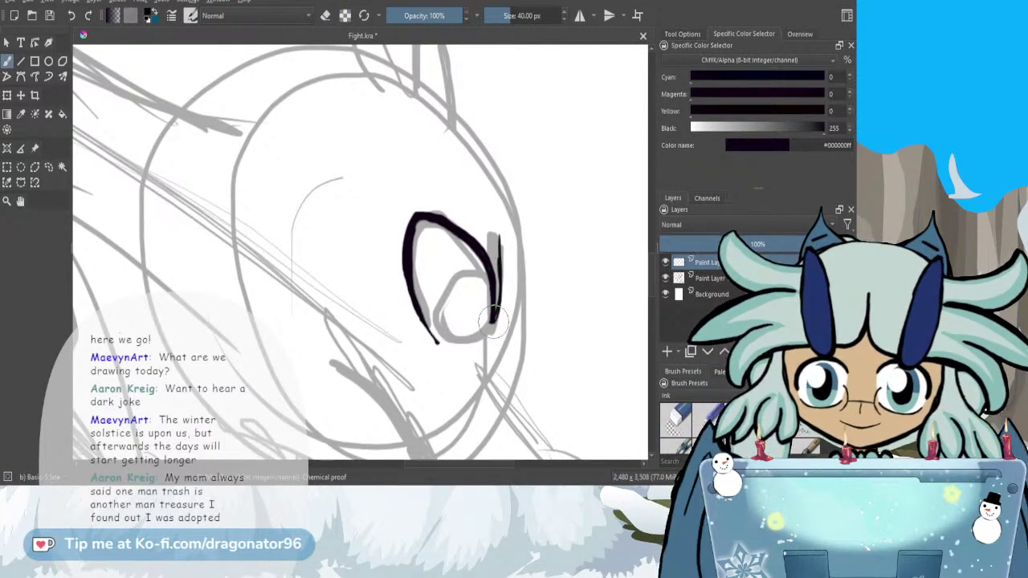
pyautogui.moveTo(491, 319)
pyautogui.mouseDown()
pyautogui.moveTo(500, 253)
pyautogui.moveTo(497, 322)
pyautogui.moveTo(501, 283)
pyautogui.mouseUp()
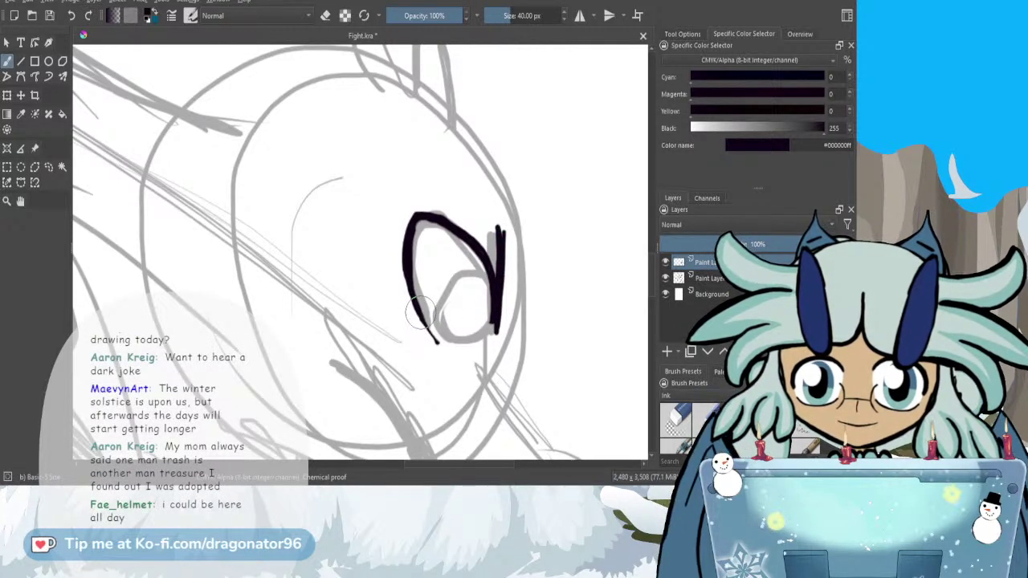
pyautogui.moveTo(433, 338)
pyautogui.mouseDown()
pyautogui.moveTo(405, 277)
pyautogui.moveTo(430, 243)
pyautogui.mouseUp()
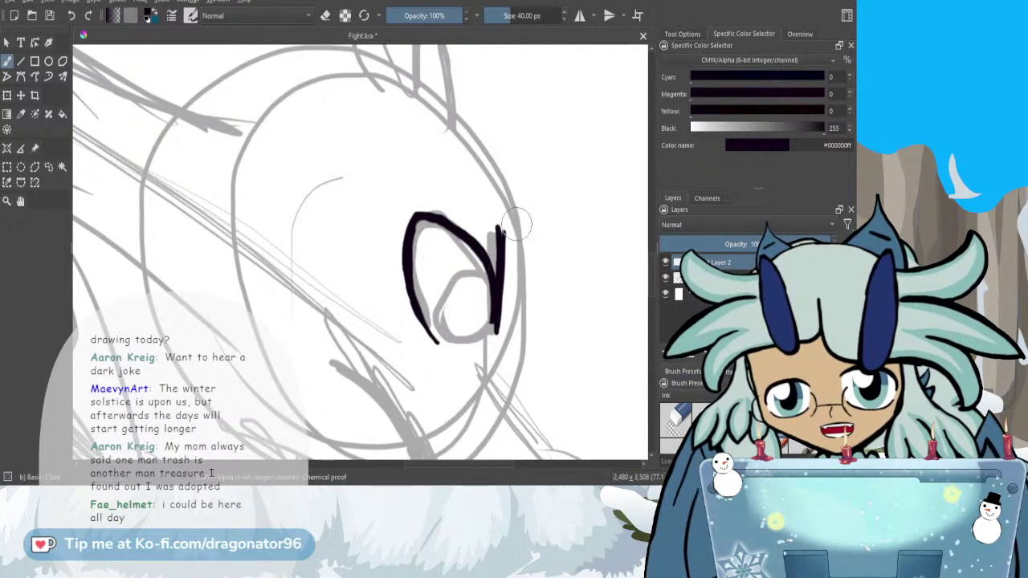
pyautogui.moveTo(495, 325); pyautogui.dragTo(459, 341)
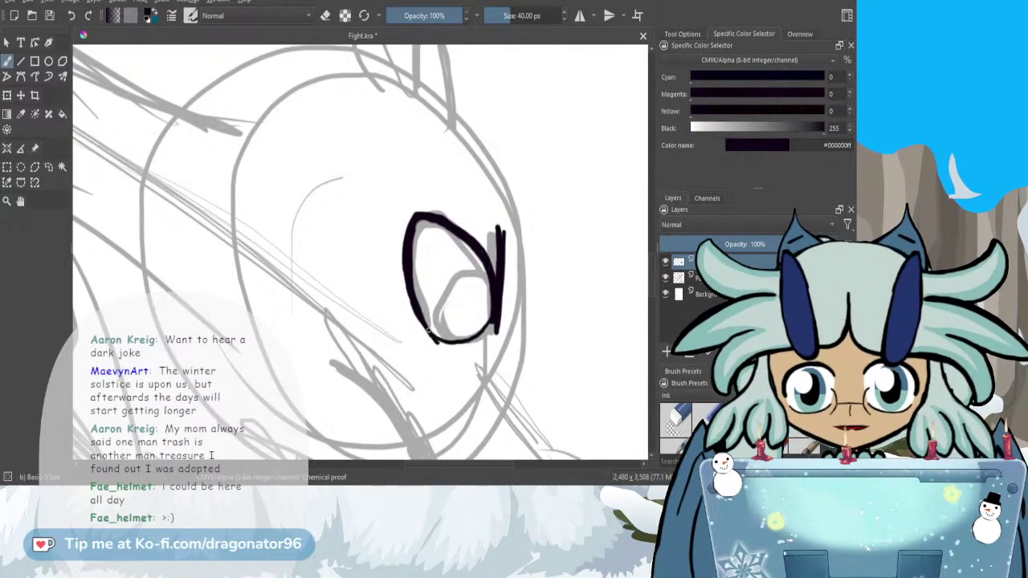
# - Outline the iris with a small round highlight inside the eye, and try a black pupil fill beside the highlight
pyautogui.moveTo(450, 283)
pyautogui.mouseDown()
pyautogui.moveTo(476, 274)
pyautogui.moveTo(491, 323)
pyautogui.moveTo(477, 338)
pyautogui.mouseUp()
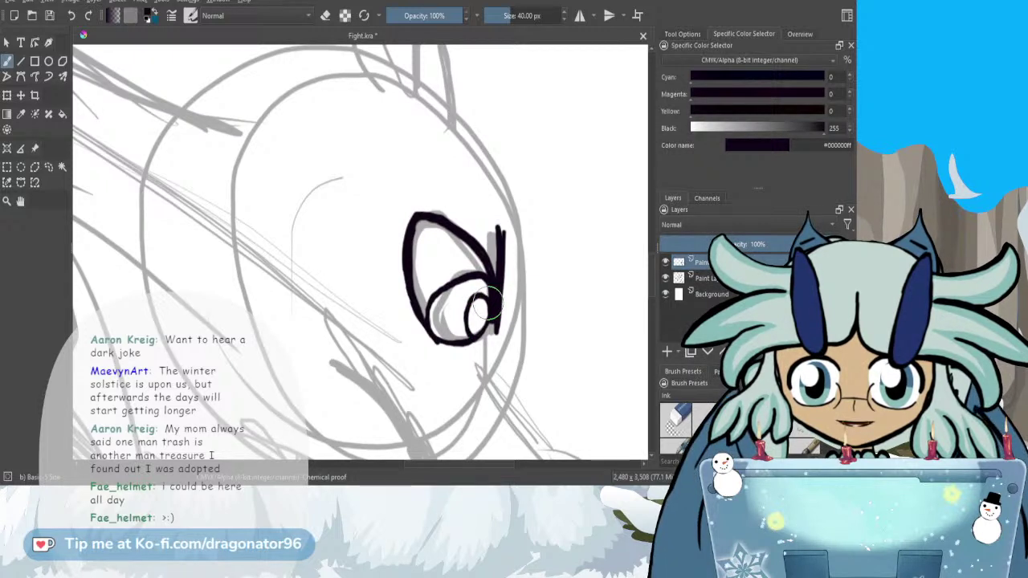
pyautogui.moveTo(468, 304)
pyautogui.mouseDown()
pyautogui.moveTo(435, 315)
pyautogui.moveTo(468, 332)
pyautogui.moveTo(440, 313)
pyautogui.moveTo(467, 307)
pyautogui.moveTo(460, 328)
pyautogui.moveTo(453, 312)
pyautogui.moveTo(454, 326)
pyautogui.moveTo(439, 310)
pyautogui.moveTo(464, 324)
pyautogui.mouseUp()
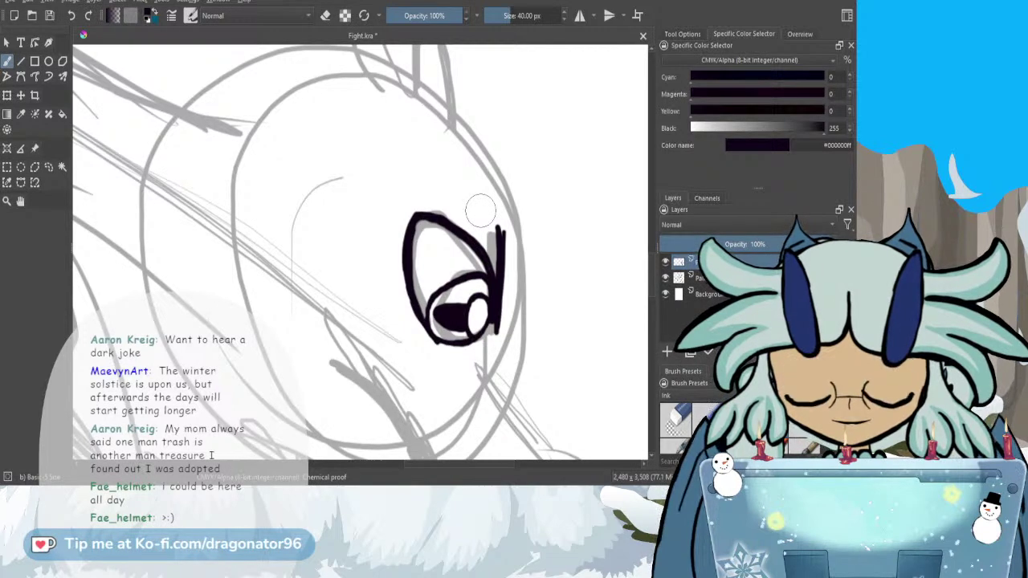
pyautogui.hotkey('ctrl', 'z')
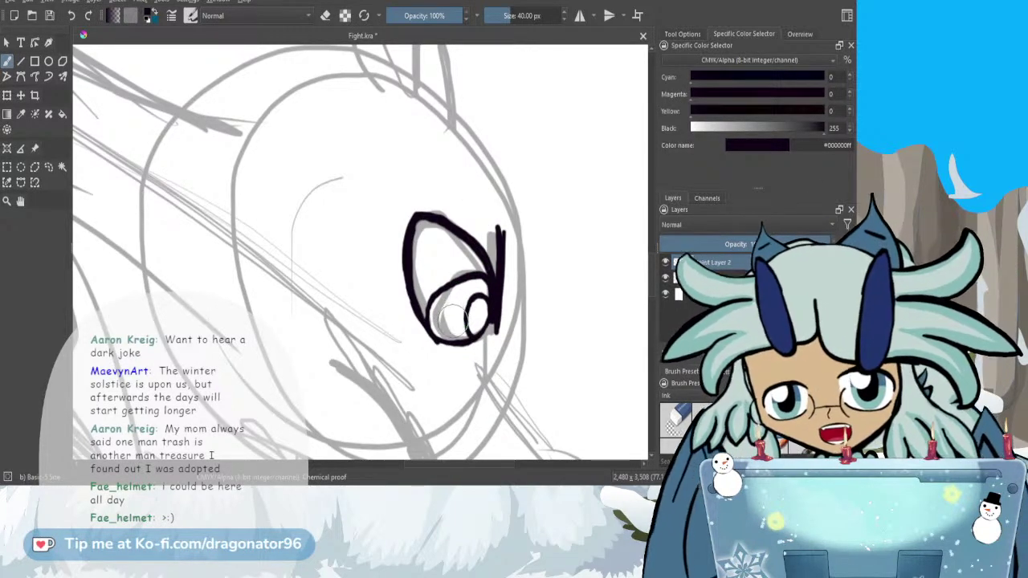
# - Fill a black pupil inside the iris around the round highlight, leaving a pale rim along the iris edge
pyautogui.press('4')
pyautogui.press('4')
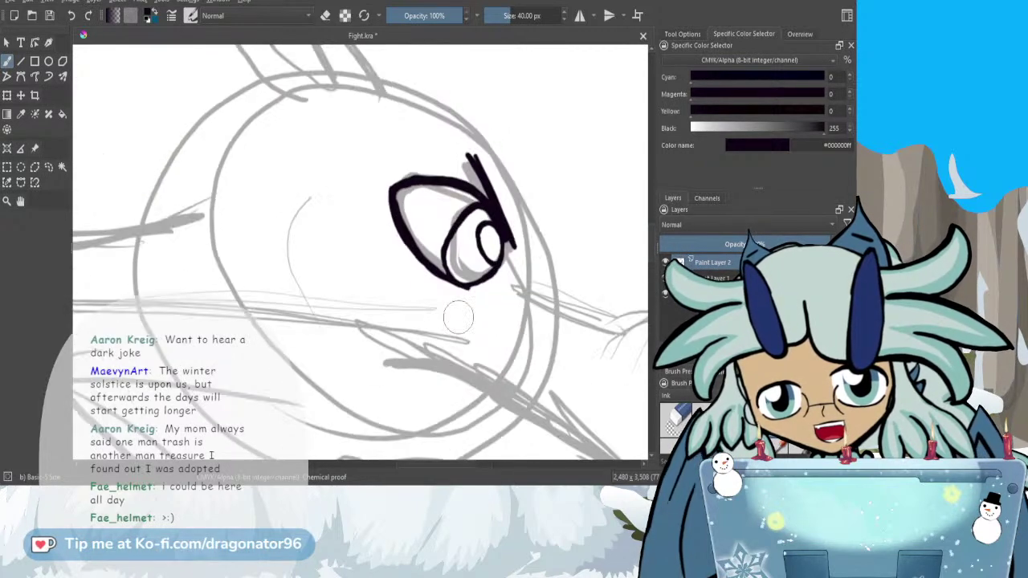
pyautogui.press('4')
pyautogui.press('4')
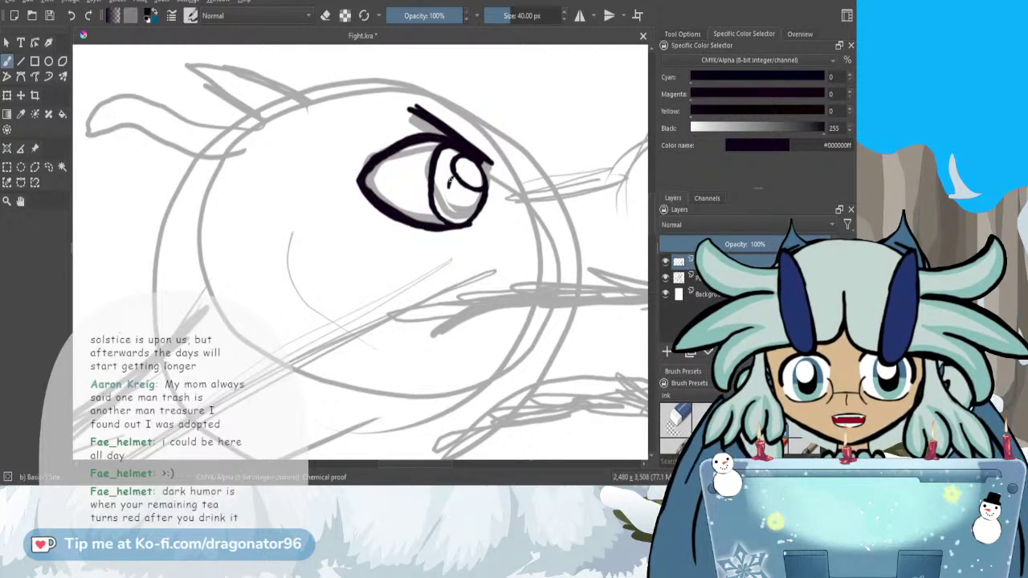
pyautogui.moveTo(449, 184)
pyautogui.mouseDown()
pyautogui.moveTo(450, 206)
pyautogui.moveTo(469, 211)
pyautogui.moveTo(474, 195)
pyautogui.moveTo(463, 206)
pyautogui.moveTo(459, 181)
pyautogui.mouseUp()
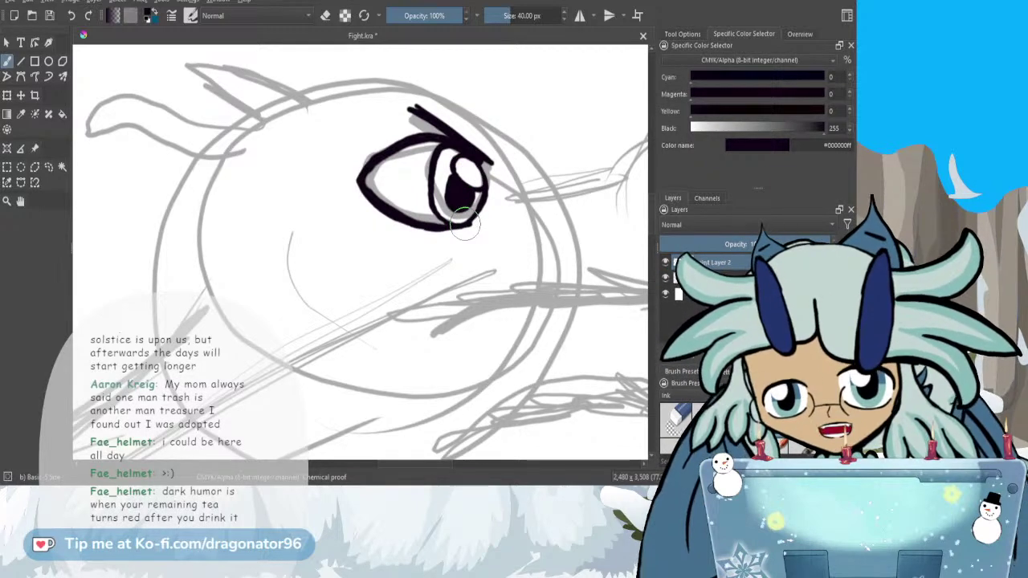
# - Ink the pointed front horn and both edges of the curved horn on top of the creature's head
pyautogui.press('6')
pyautogui.press('6')
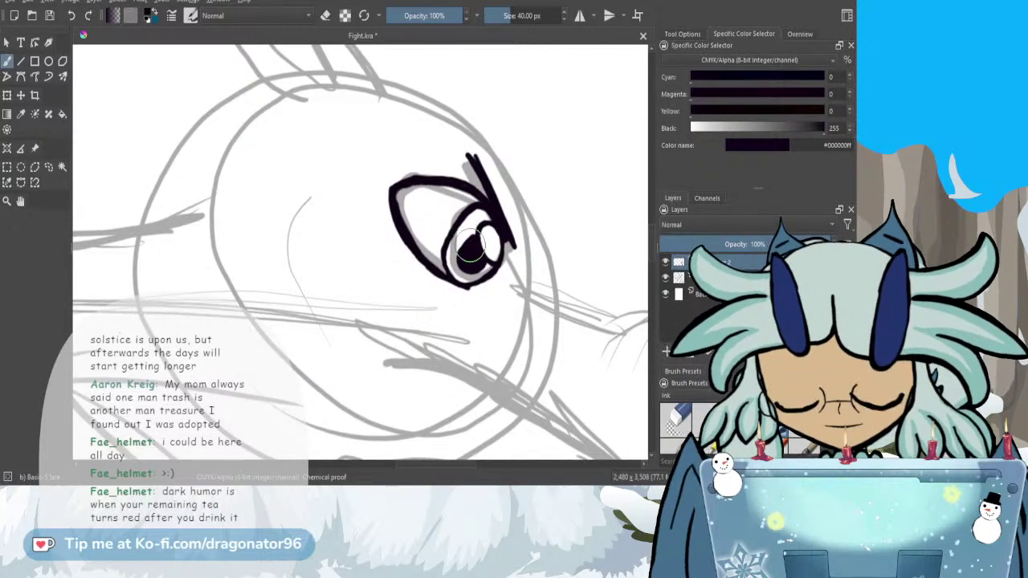
pyautogui.press('6')
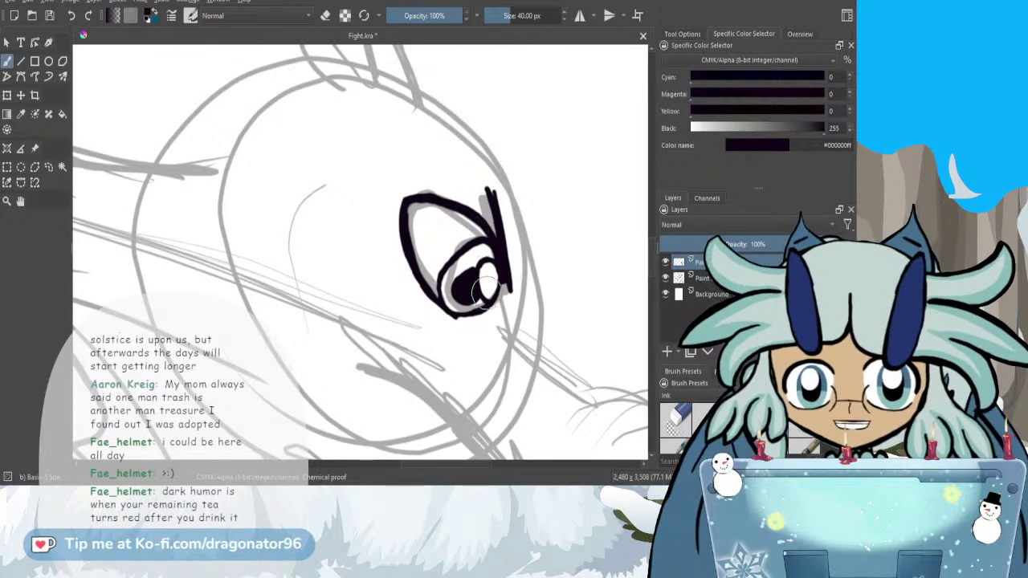
pyautogui.scroll(-3, 480, 217)
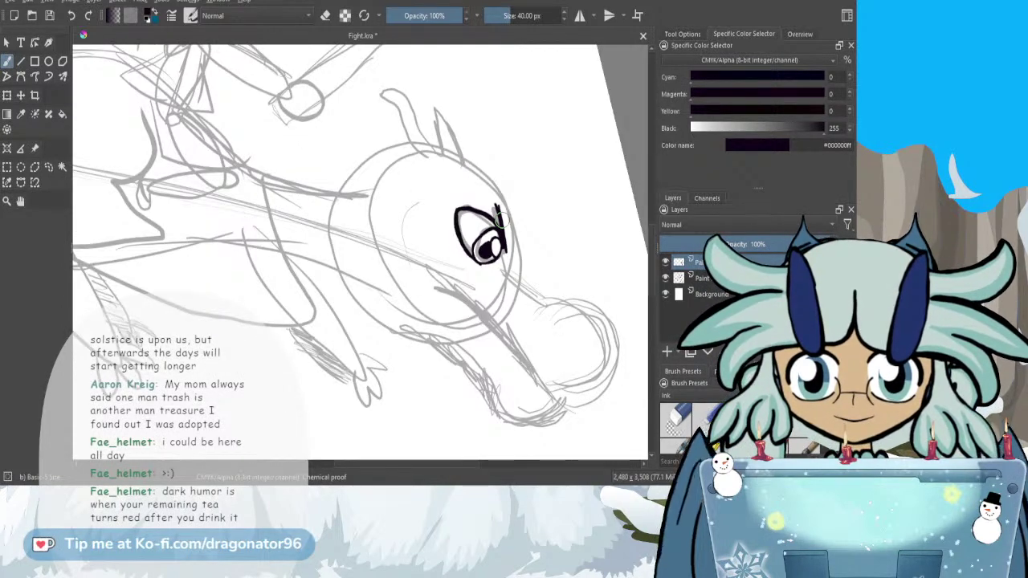
pyautogui.moveTo(441, 113); pyautogui.dragTo(464, 164)
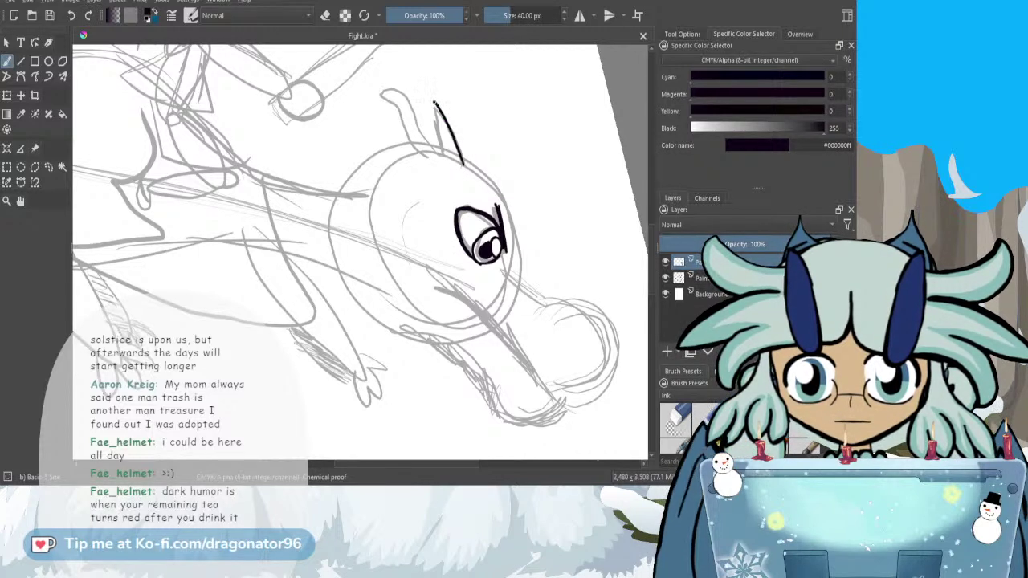
pyautogui.moveTo(434, 102); pyautogui.dragTo(441, 135)
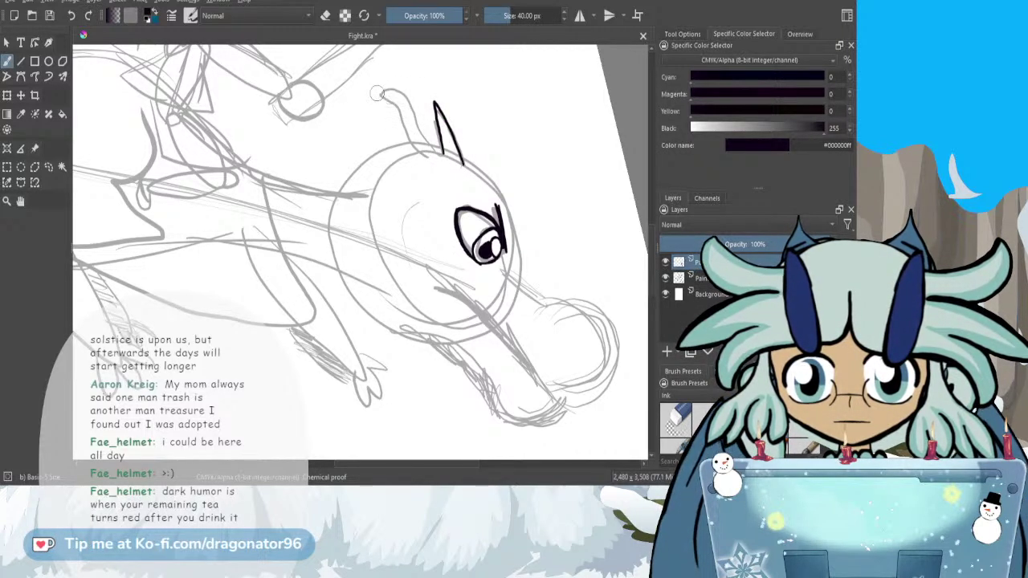
pyautogui.moveTo(380, 97)
pyautogui.mouseDown()
pyautogui.moveTo(404, 95)
pyautogui.moveTo(411, 120)
pyautogui.mouseUp()
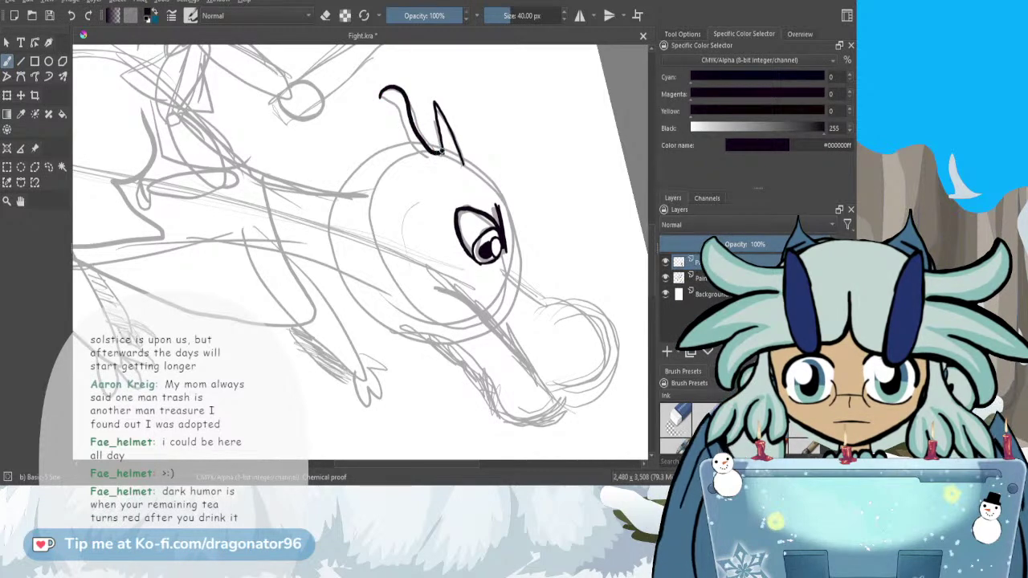
pyautogui.moveTo(391, 102)
pyautogui.mouseDown()
pyautogui.moveTo(397, 149)
pyautogui.moveTo(419, 154)
pyautogui.mouseUp()
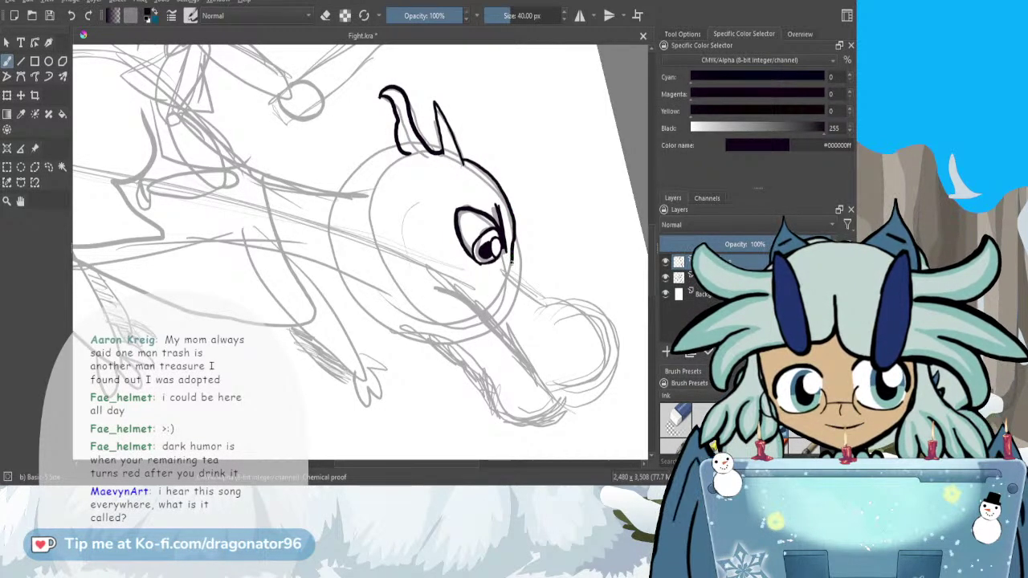
# - Undo the forehead stroke while keeping the curved horn, and re-ink the forehead from the pointed horn down past the eye
pyautogui.hotkey('ctrl', 'z')
pyautogui.hotkey('ctrl', 'z')
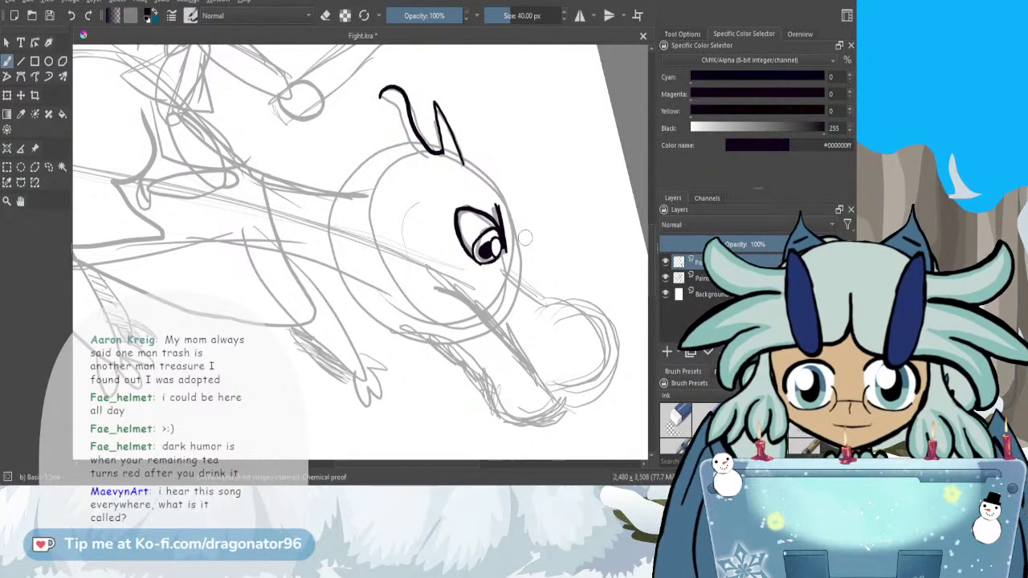
pyautogui.click(90, 15)
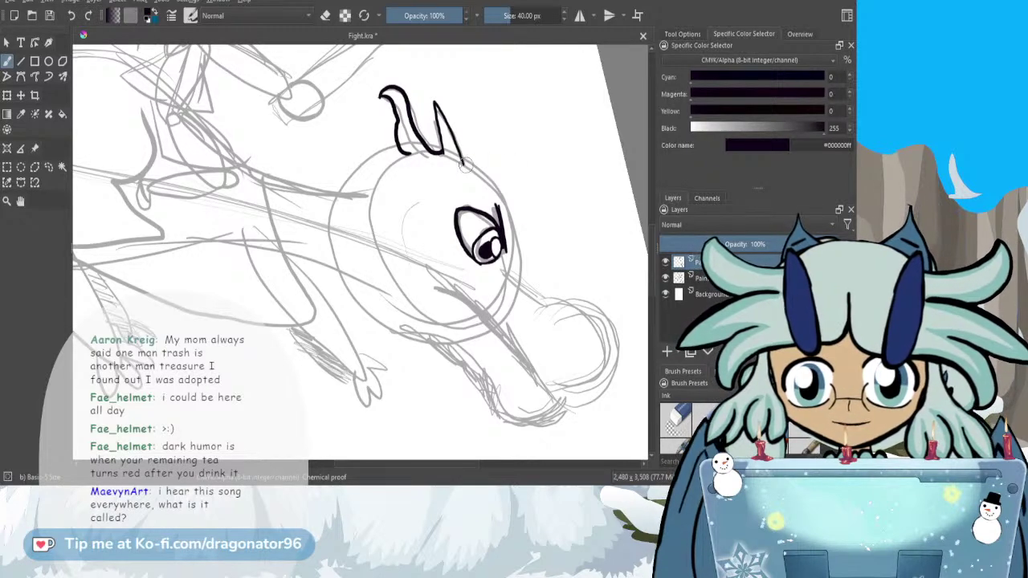
pyautogui.moveTo(461, 160)
pyautogui.mouseDown()
pyautogui.moveTo(510, 211)
pyautogui.moveTo(514, 279)
pyautogui.mouseUp()
# - Ink the snout's bridge, rounded nose and mouth line back to the cheek, and add a short curved nostril
pyautogui.moveTo(359, 462); pyautogui.dragTo(386, 478)
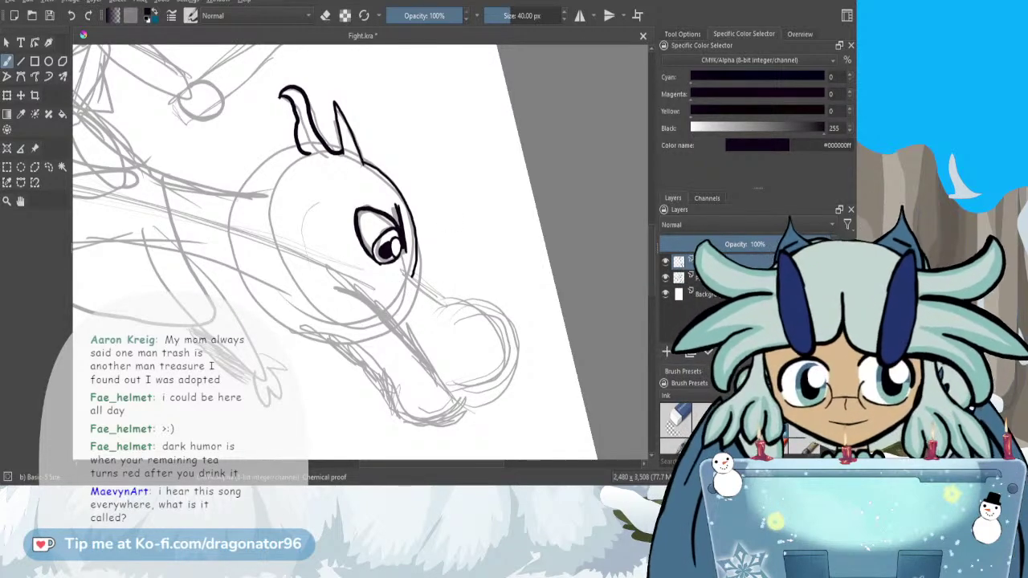
pyautogui.scroll(-3, 652, 265)
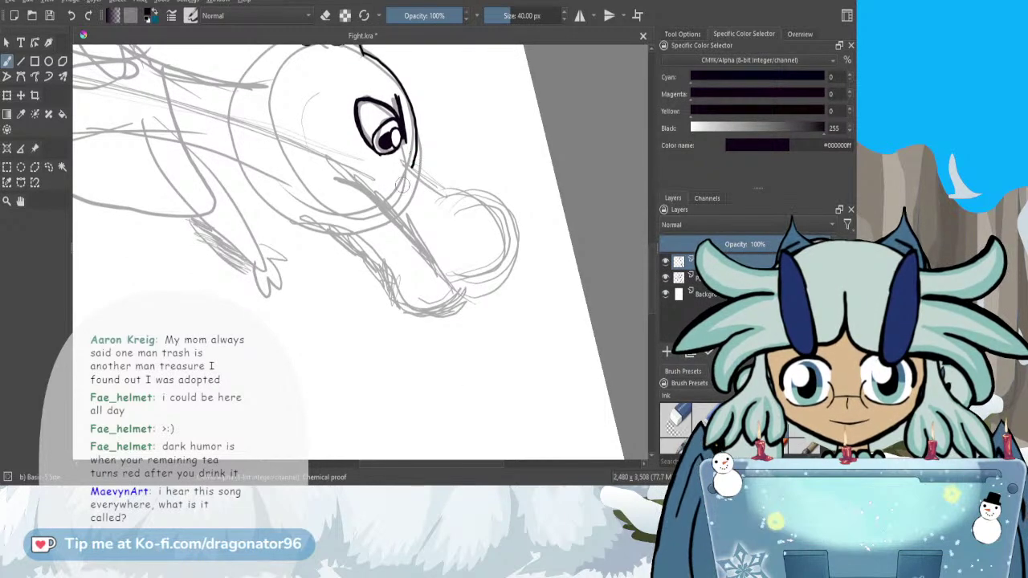
pyautogui.moveTo(404, 166)
pyautogui.mouseDown()
pyautogui.moveTo(496, 212)
pyautogui.moveTo(502, 241)
pyautogui.moveTo(481, 287)
pyautogui.moveTo(443, 275)
pyautogui.moveTo(388, 208)
pyautogui.moveTo(342, 176)
pyautogui.mouseUp()
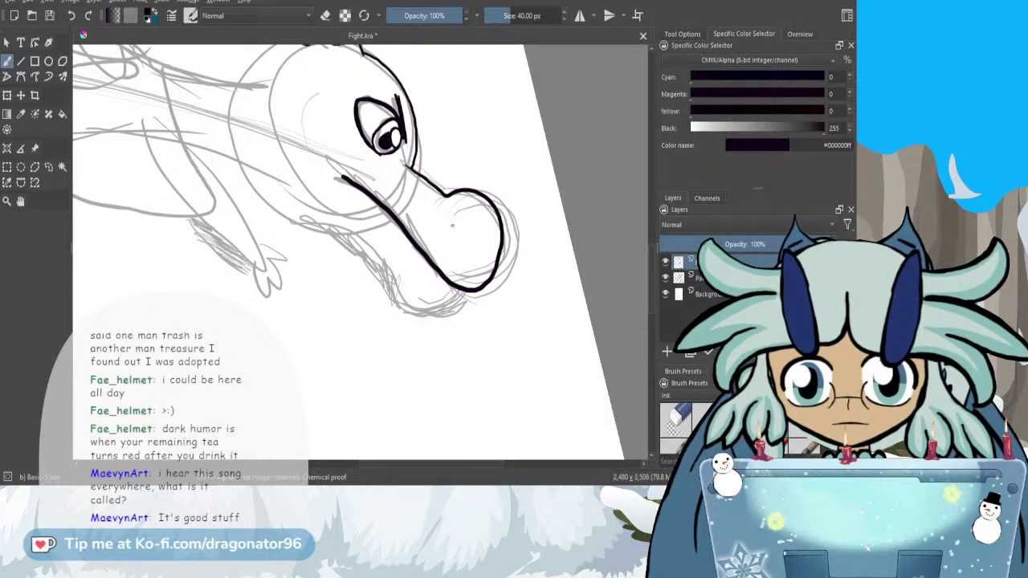
pyautogui.moveTo(452, 231); pyautogui.dragTo(473, 240)
# - Ink the lower jaw between the throat and the snout tip, replacing the first stroke with a fuller, rounder chin
pyautogui.moveTo(291, 221)
pyautogui.mouseDown()
pyautogui.moveTo(337, 238)
pyautogui.moveTo(413, 310)
pyautogui.moveTo(452, 299)
pyautogui.mouseUp()
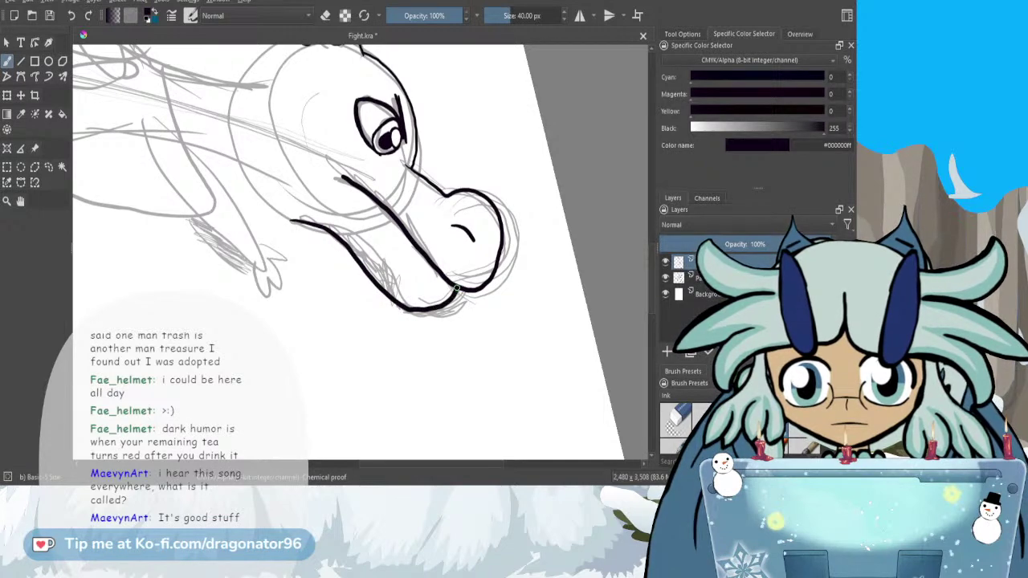
pyautogui.hotkey('ctrl', 'z')
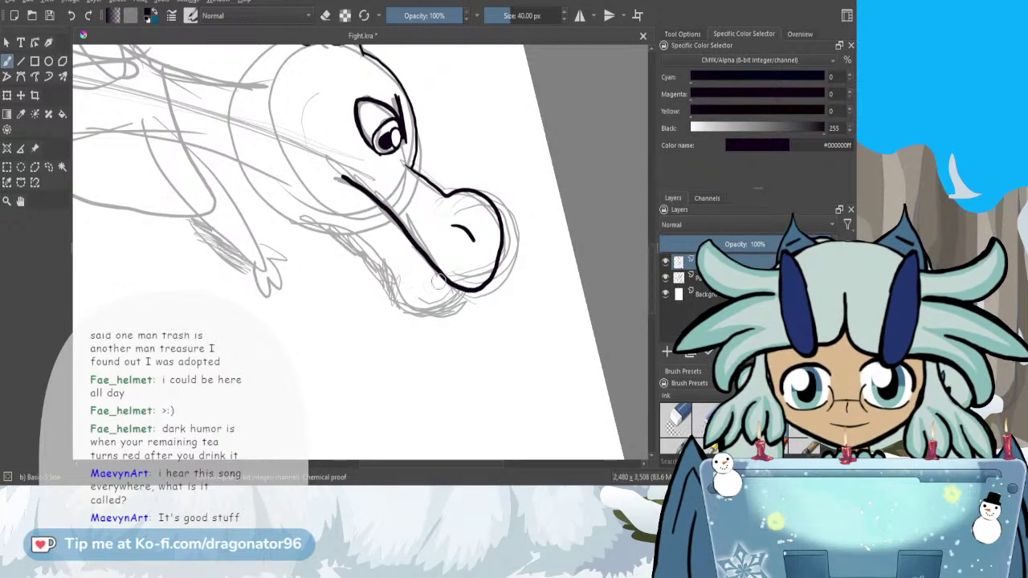
pyautogui.moveTo(462, 291)
pyautogui.mouseDown()
pyautogui.moveTo(459, 308)
pyautogui.moveTo(426, 319)
pyautogui.moveTo(379, 274)
pyautogui.moveTo(286, 223)
pyautogui.mouseUp()
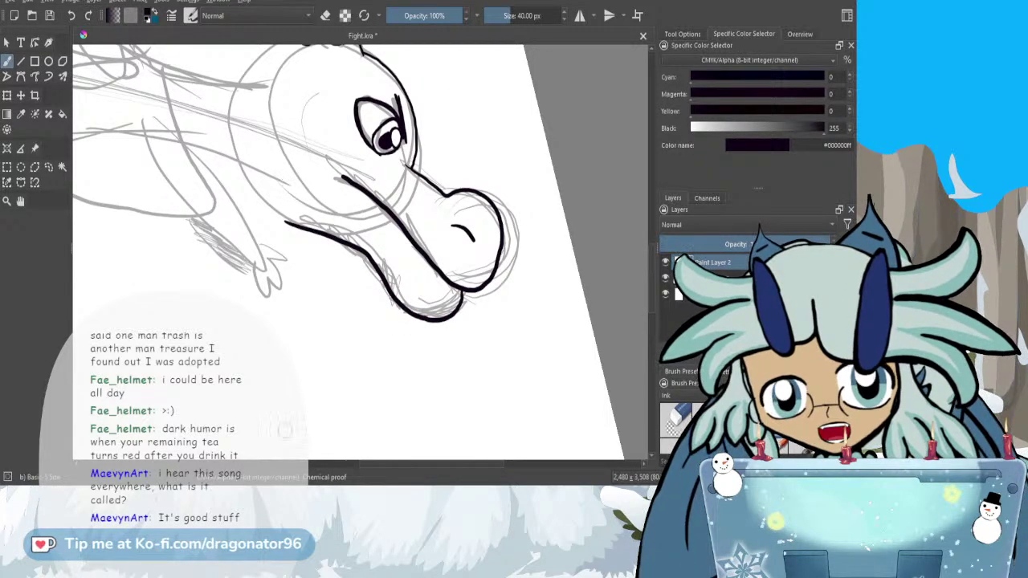
# - Ink the back of the creature's head from the curved horn down to the neck, replacing the first stroke with a smoother curve
pyautogui.moveTo(402, 464); pyautogui.dragTo(364, 459)
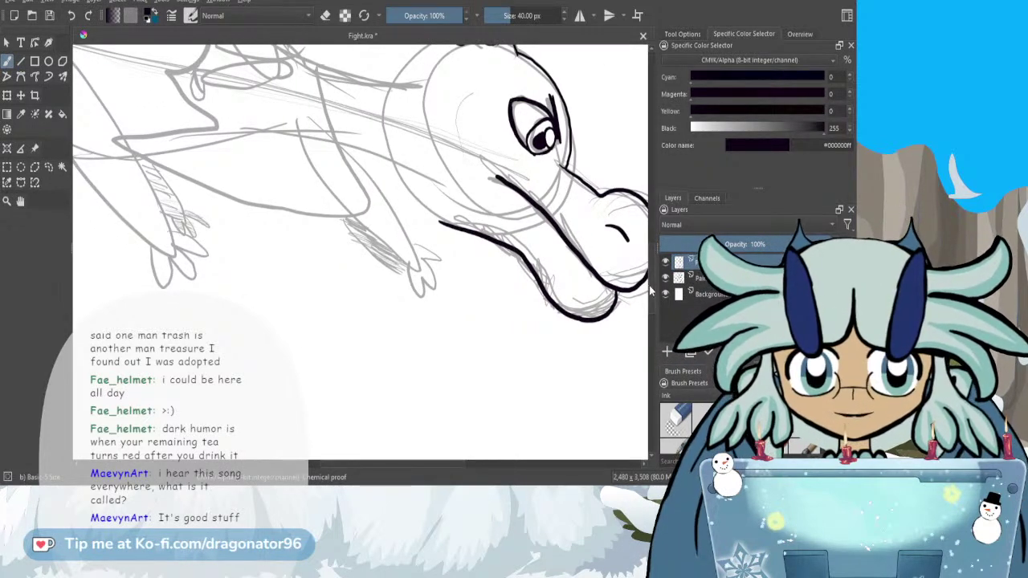
pyautogui.scroll(5, 555, 237)
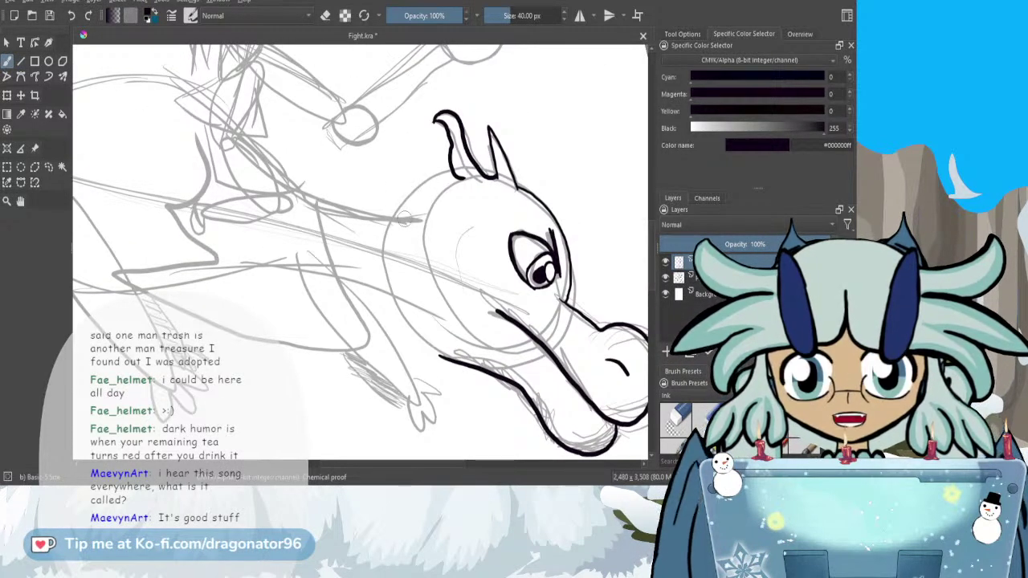
pyautogui.moveTo(461, 180)
pyautogui.mouseDown()
pyautogui.moveTo(416, 216)
pyautogui.moveTo(432, 196)
pyautogui.mouseUp()
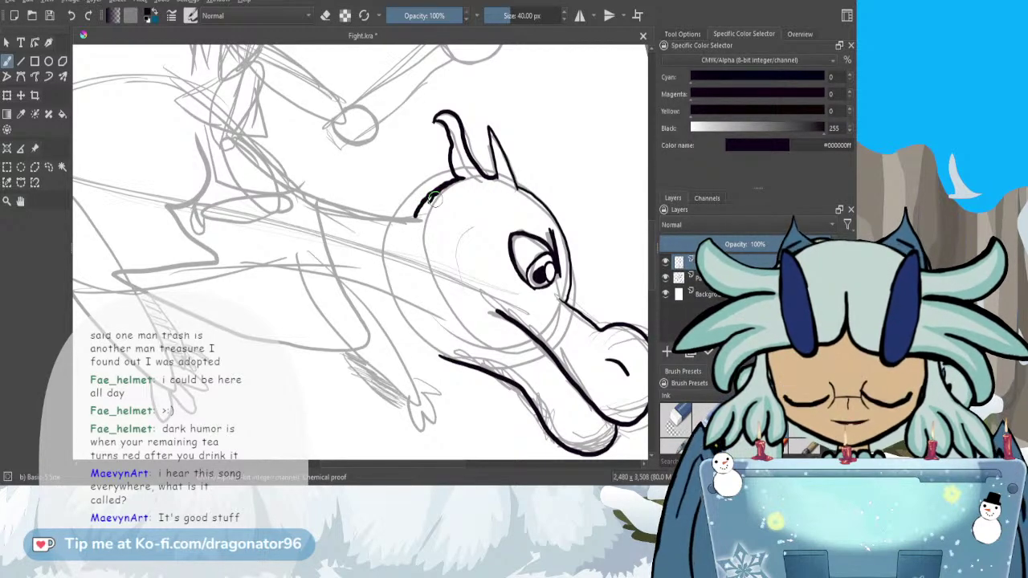
pyautogui.hotkey('ctrl', 'z')
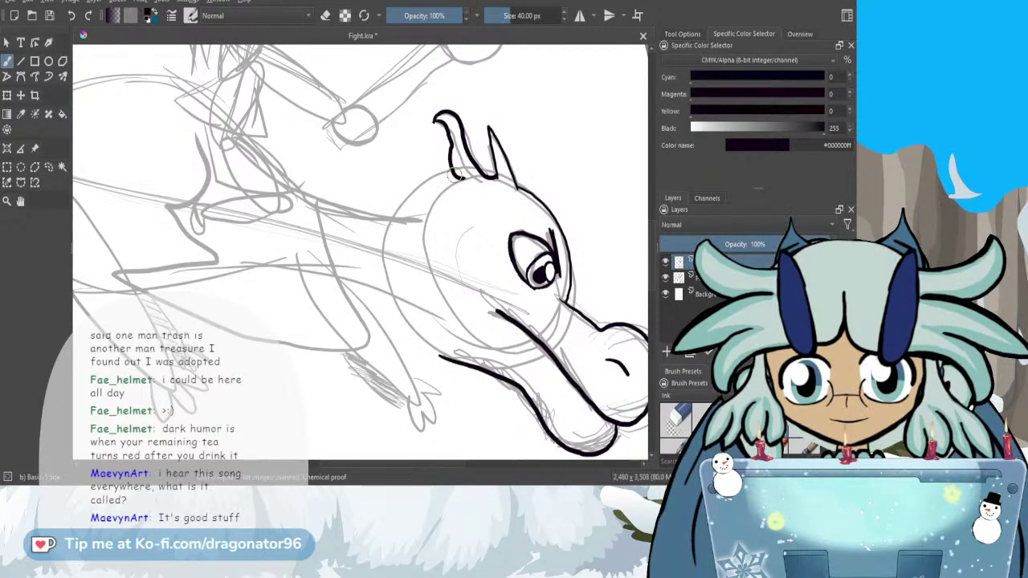
pyautogui.moveTo(454, 176); pyautogui.dragTo(432, 181)
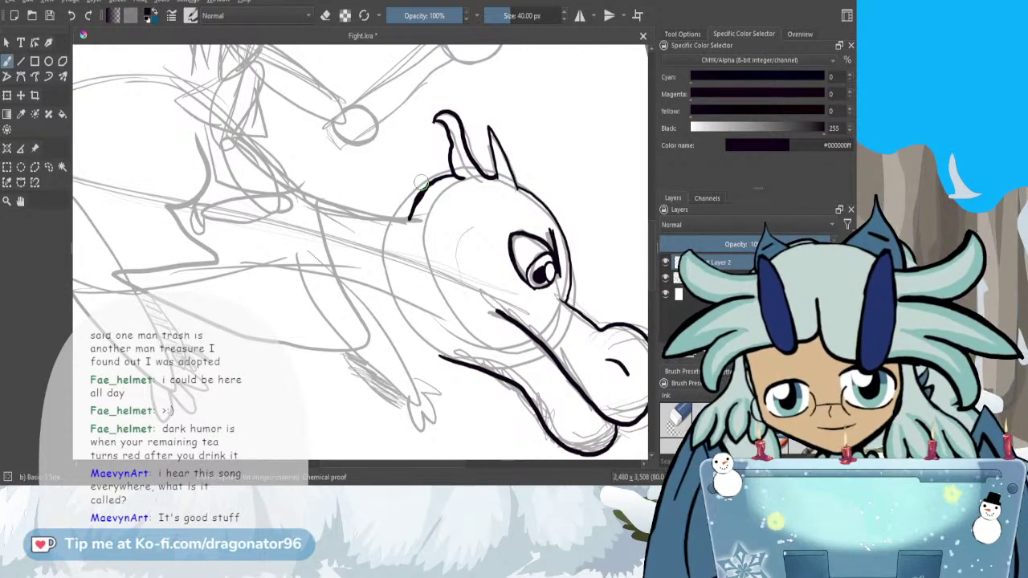
pyautogui.press('e')
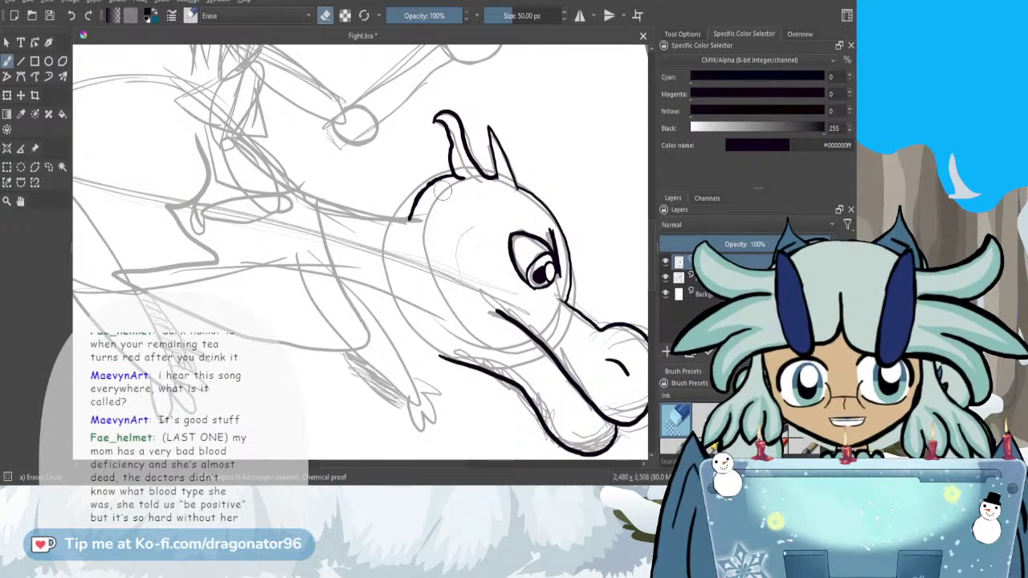
pyautogui.press('e')
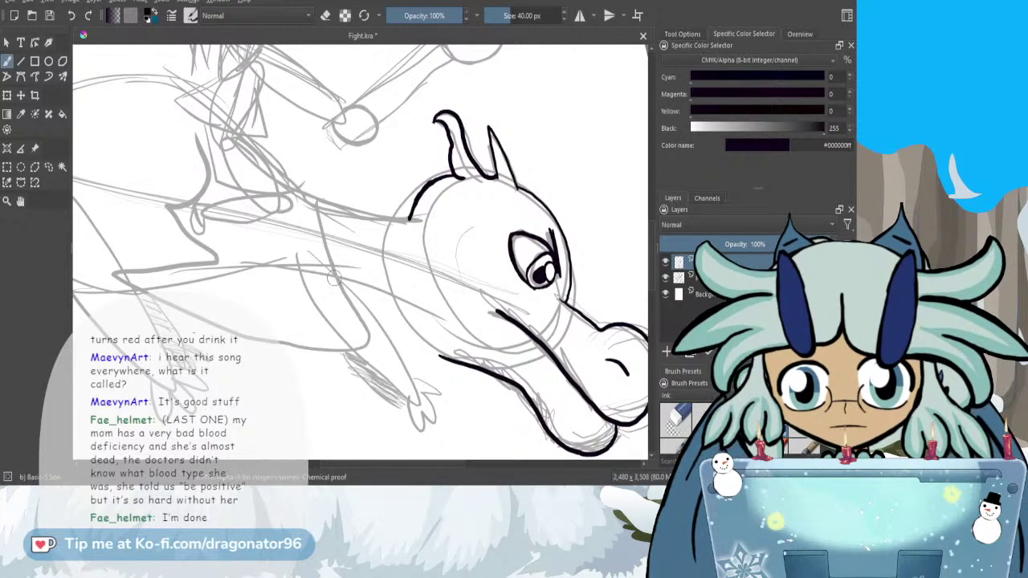
# - Ink the creature's throat from the jaw back along the neck's underside, and the neck's upper edge from the rider's leg to the head
pyautogui.moveTo(334, 276)
pyautogui.mouseDown()
pyautogui.moveTo(389, 293)
pyautogui.moveTo(406, 317)
pyautogui.mouseUp()
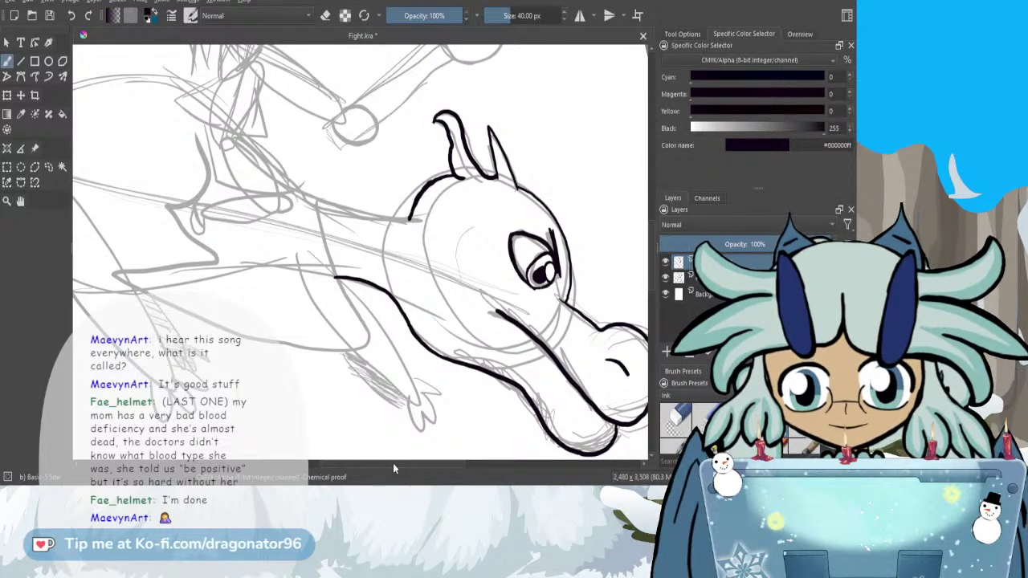
pyautogui.moveTo(393, 465); pyautogui.dragTo(373, 465)
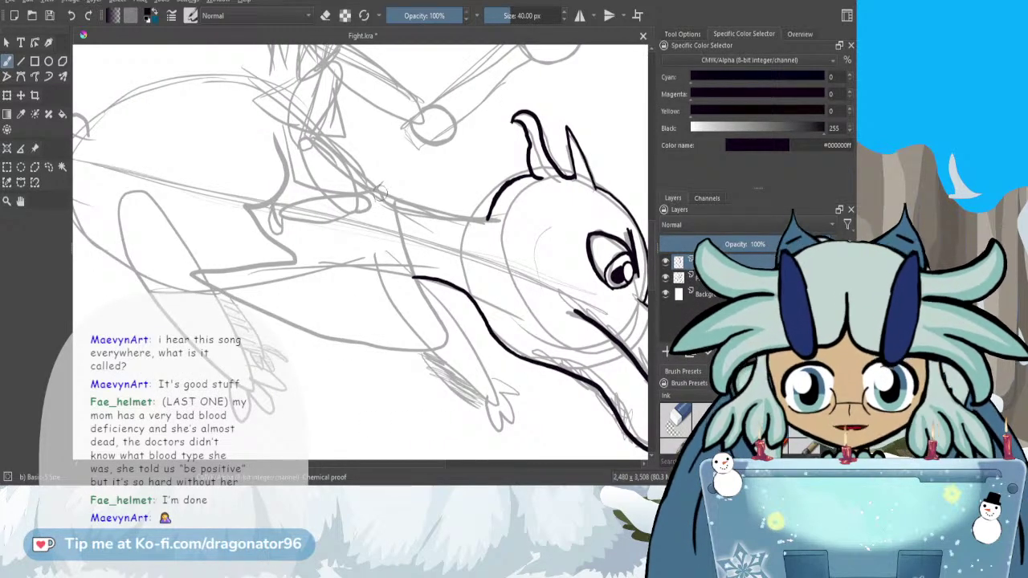
pyautogui.moveTo(378, 191); pyautogui.dragTo(492, 222)
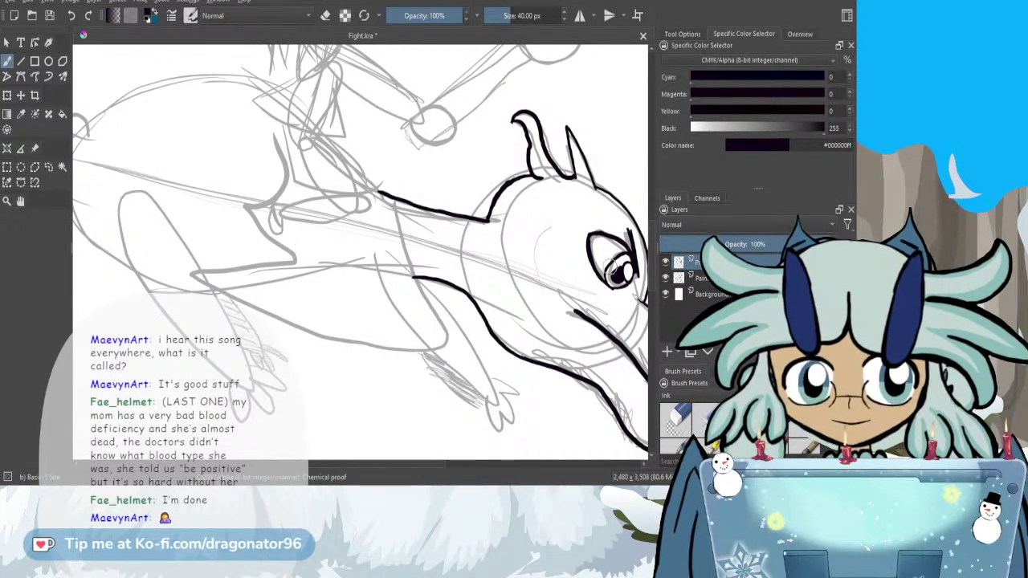
# - Ink the rider's pointed shoulder piece, undoing the angular first outline and redrawing it with a rounded top edge
pyautogui.scroll(3, 652, 281)
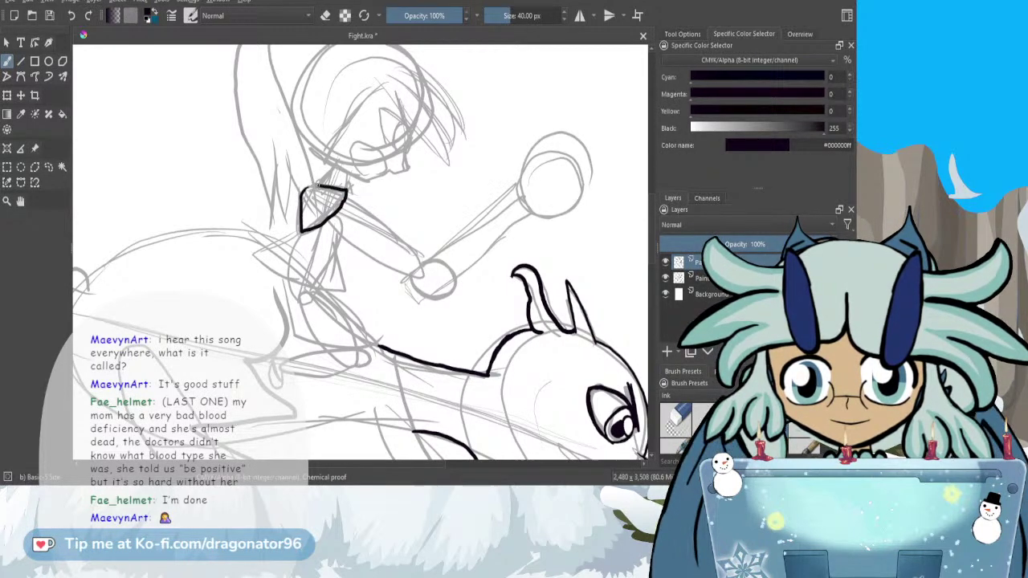
pyautogui.moveTo(301, 191)
pyautogui.mouseDown()
pyautogui.moveTo(302, 231)
pyautogui.moveTo(330, 219)
pyautogui.moveTo(347, 190)
pyautogui.moveTo(301, 194)
pyautogui.moveTo(297, 229)
pyautogui.moveTo(320, 226)
pyautogui.moveTo(306, 188)
pyautogui.mouseUp()
pyautogui.hotkey('ctrl', 'z')
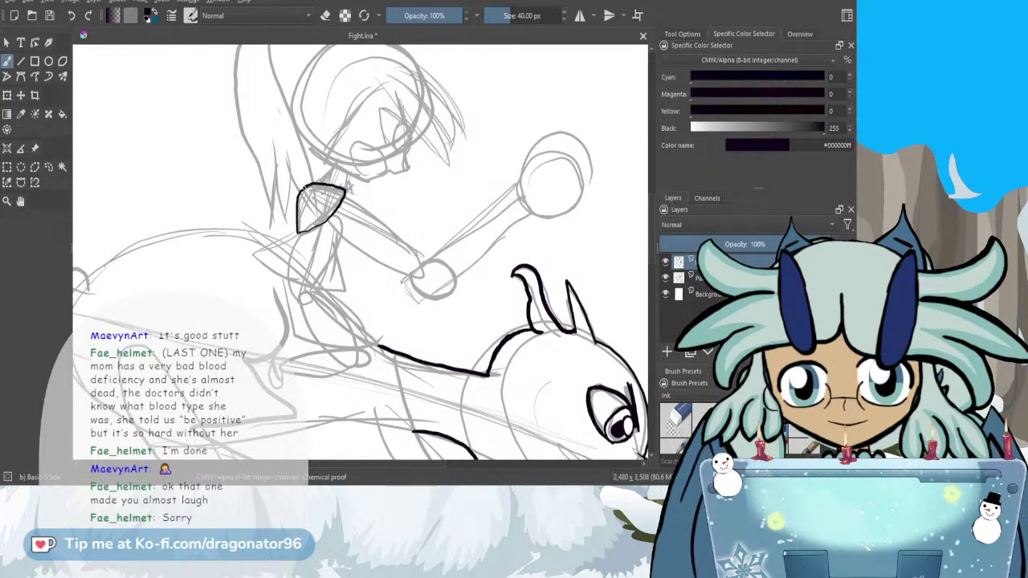
pyautogui.moveTo(299, 233); pyautogui.dragTo(323, 227)
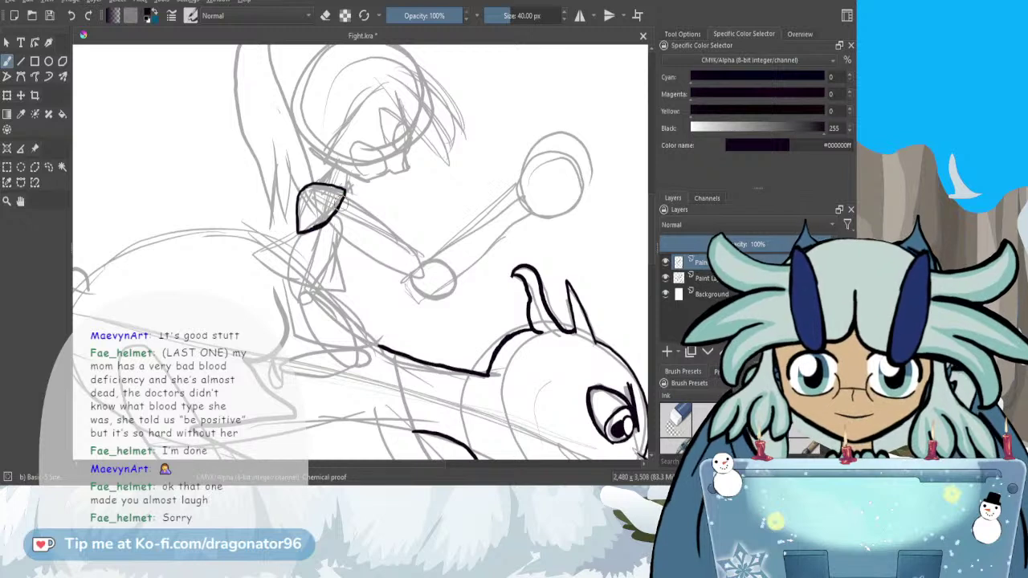
# - Ink both edges of the rider's upper arm, the round elbow with its small corner behind, and both edges of the forearm
pyautogui.moveTo(343, 203); pyautogui.dragTo(422, 266)
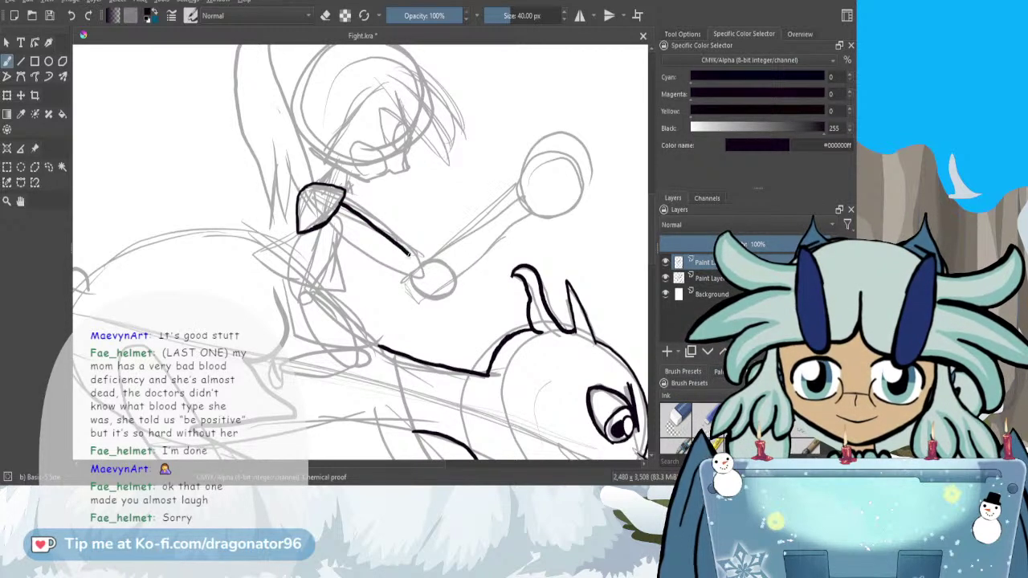
pyautogui.moveTo(324, 224)
pyautogui.mouseDown()
pyautogui.moveTo(396, 276)
pyautogui.moveTo(430, 260)
pyautogui.moveTo(453, 276)
pyautogui.moveTo(442, 298)
pyautogui.moveTo(408, 281)
pyautogui.moveTo(416, 302)
pyautogui.moveTo(425, 299)
pyautogui.mouseUp()
pyautogui.moveTo(380, 463); pyautogui.dragTo(407, 461)
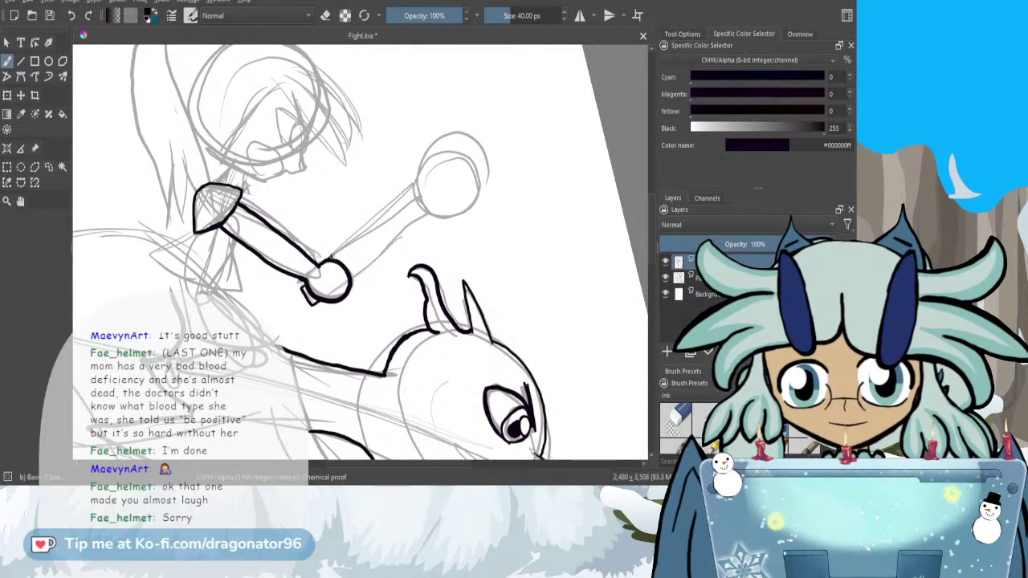
pyautogui.moveTo(328, 259)
pyautogui.mouseDown()
pyautogui.moveTo(418, 193)
pyautogui.moveTo(420, 219)
pyautogui.moveTo(355, 273)
pyautogui.mouseUp()
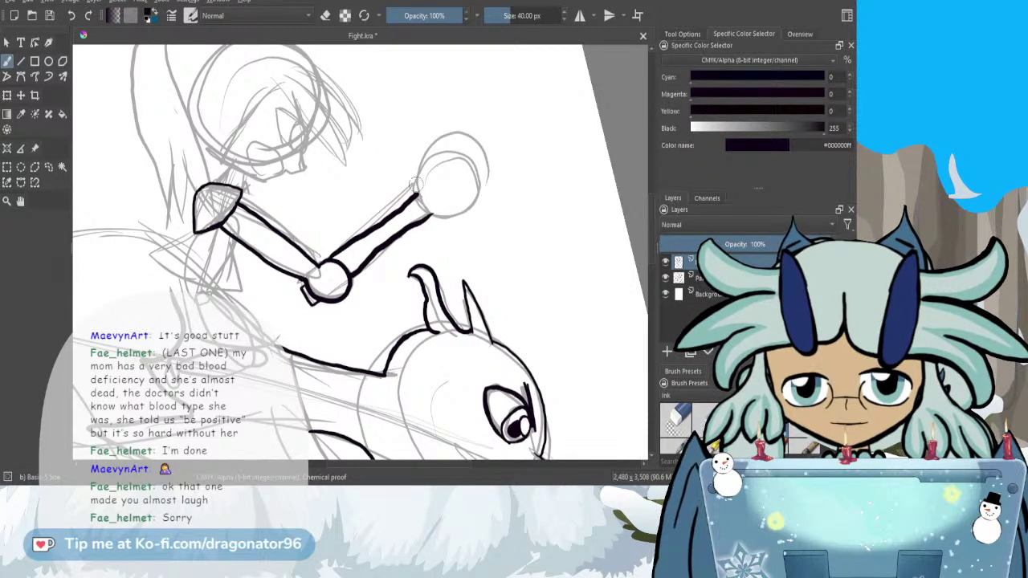
# - Ink the rider's hand as a closed oval at the end of the forearm and clean up its upper edge with the eraser
pyautogui.moveTo(450, 142)
pyautogui.mouseDown()
pyautogui.moveTo(418, 198)
pyautogui.moveTo(432, 216)
pyautogui.moveTo(458, 215)
pyautogui.moveTo(481, 197)
pyautogui.moveTo(485, 167)
pyautogui.moveTo(464, 135)
pyautogui.moveTo(448, 137)
pyautogui.moveTo(418, 183)
pyautogui.mouseUp()
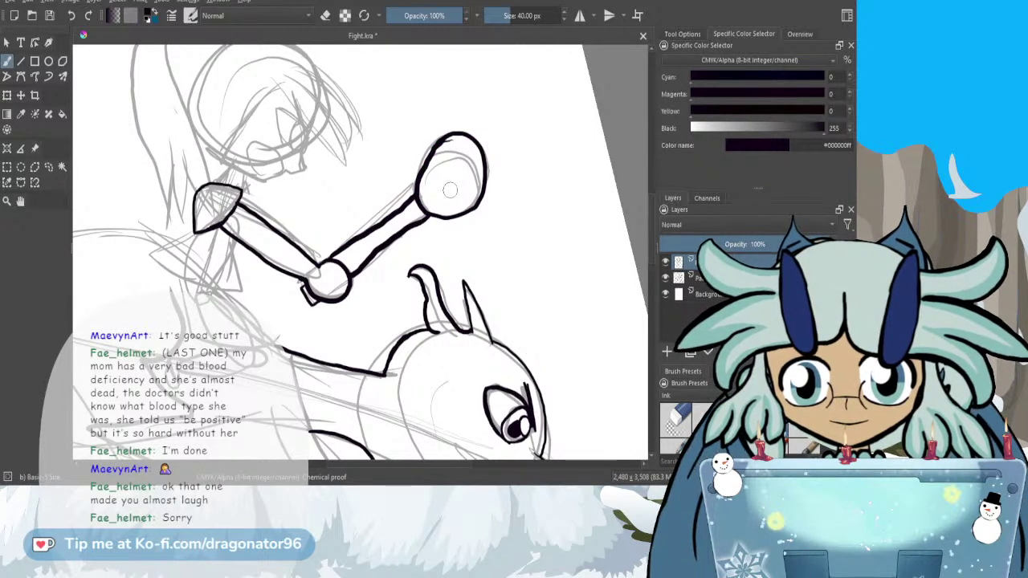
pyautogui.press('e')
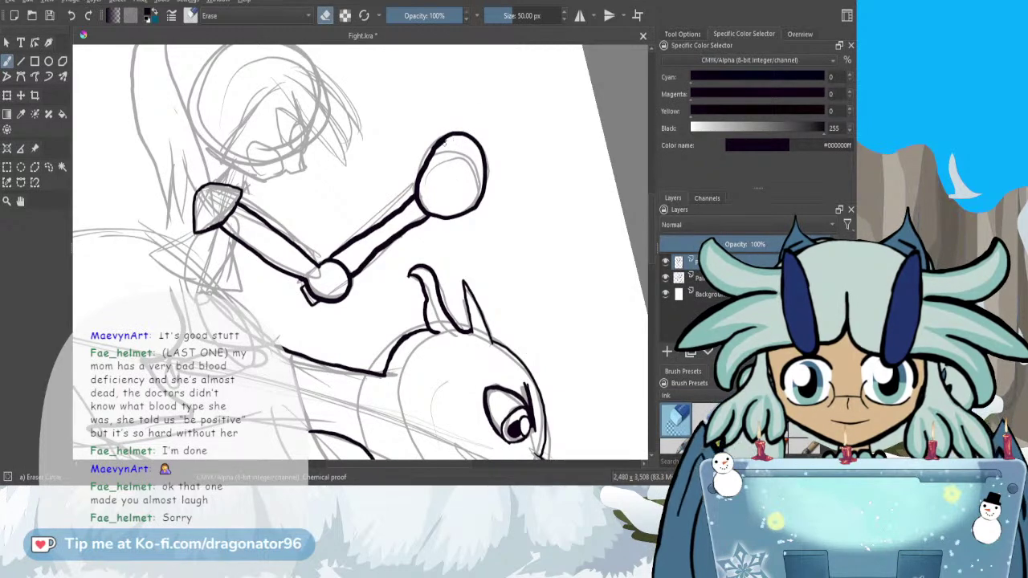
pyautogui.moveTo(444, 142); pyautogui.dragTo(428, 165)
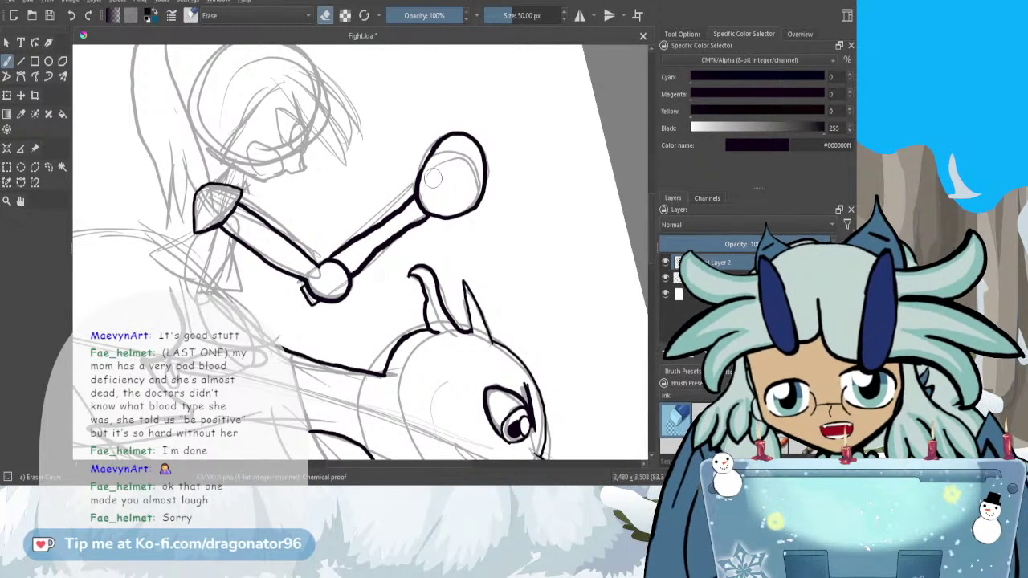
pyautogui.press('e')
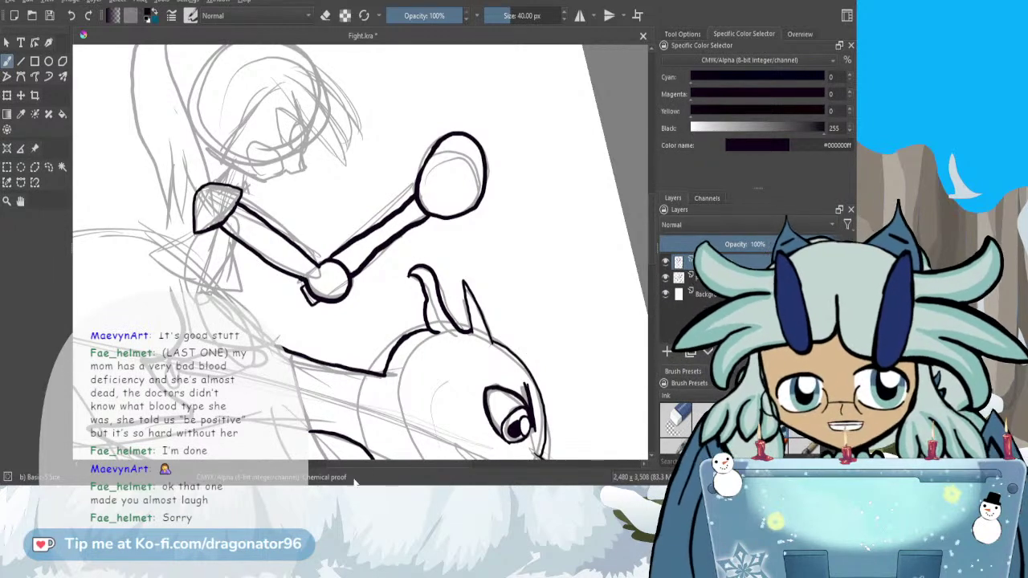
# - Ink the top of the rider's head into pointed fringe strands falling over the face, and tidy the strand roots with the eraser
pyautogui.moveTo(384, 465); pyautogui.dragTo(338, 463)
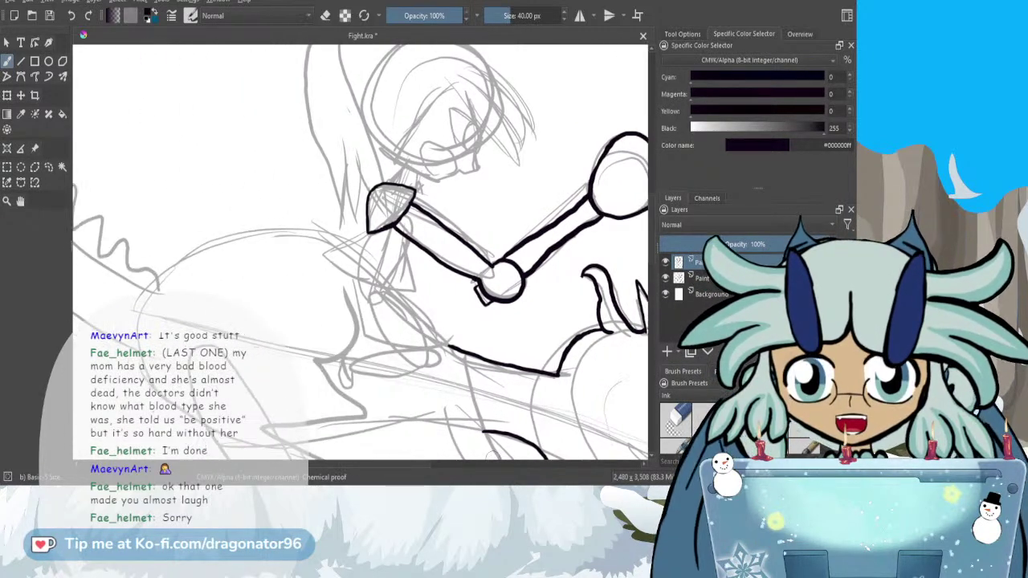
pyautogui.scroll(3, 653, 245)
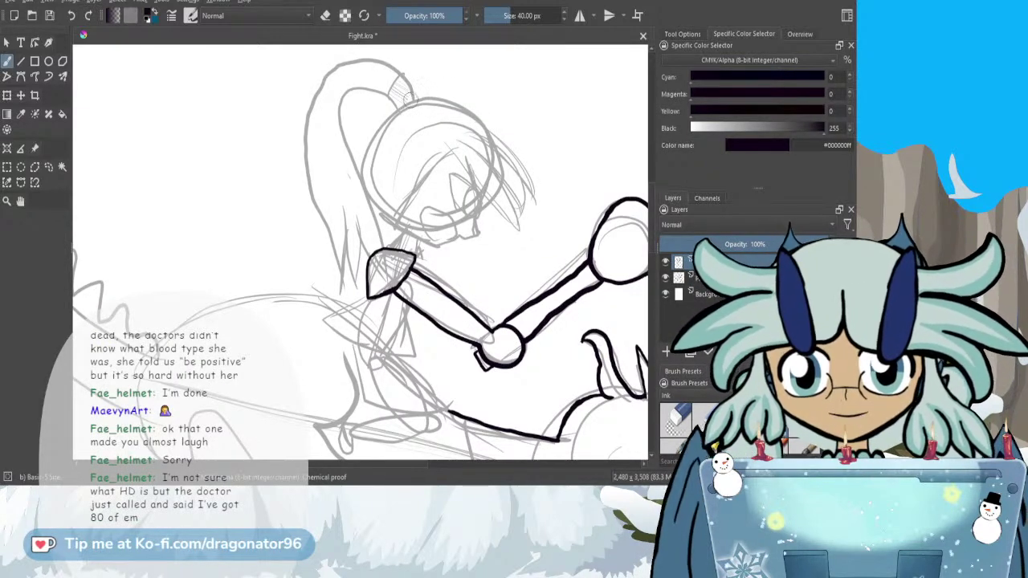
pyautogui.moveTo(415, 98)
pyautogui.mouseDown()
pyautogui.moveTo(476, 114)
pyautogui.moveTo(526, 180)
pyautogui.mouseUp()
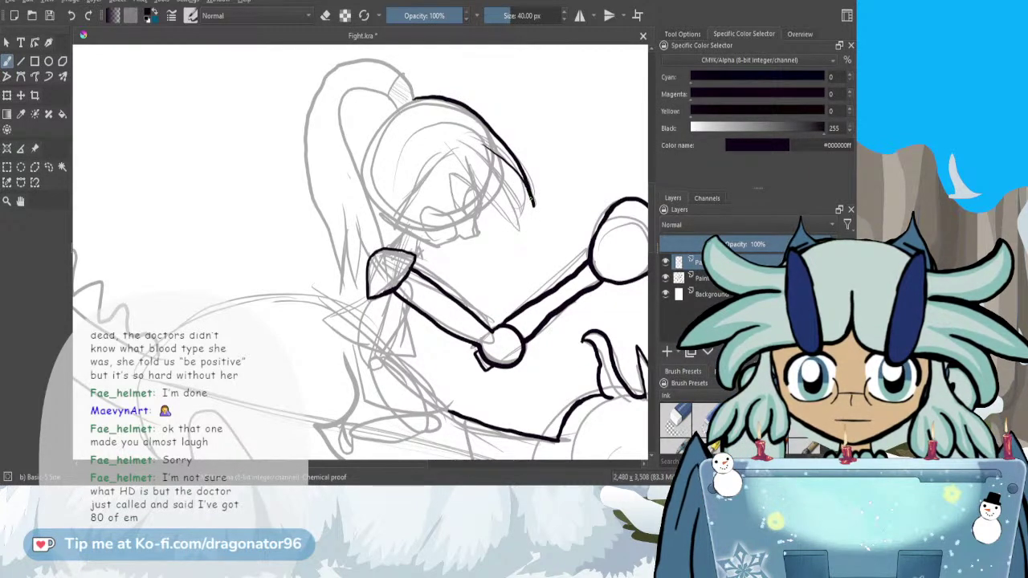
pyautogui.moveTo(490, 151)
pyautogui.mouseDown()
pyautogui.moveTo(512, 165)
pyautogui.moveTo(527, 207)
pyautogui.moveTo(472, 151)
pyautogui.moveTo(518, 206)
pyautogui.mouseUp()
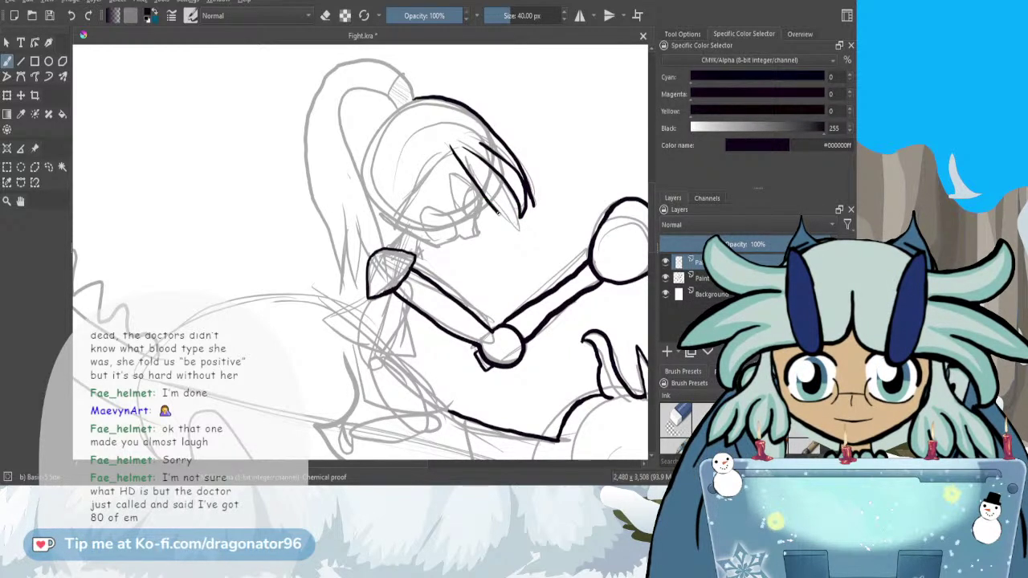
pyautogui.moveTo(480, 157); pyautogui.dragTo(522, 234)
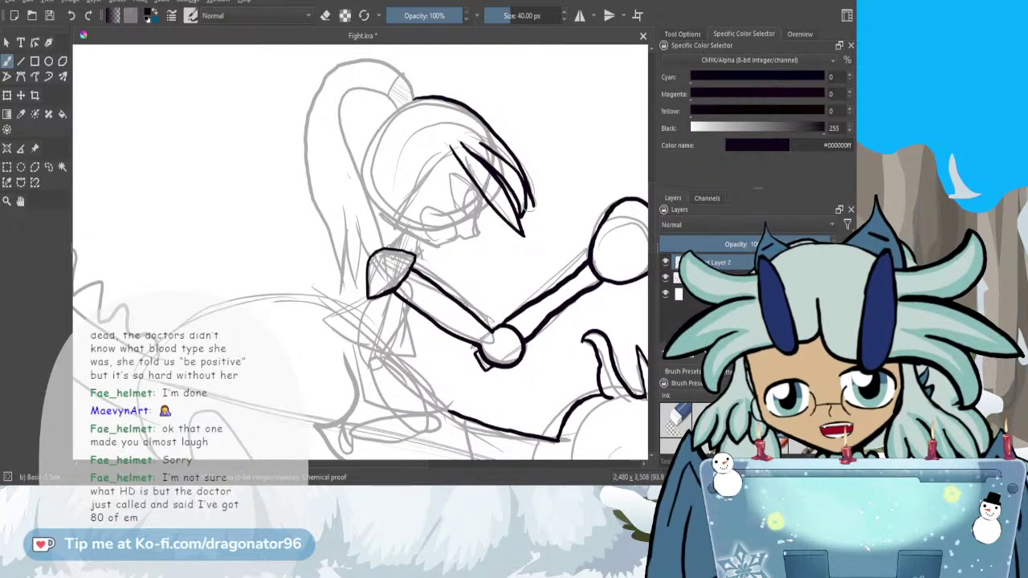
pyautogui.press('e')
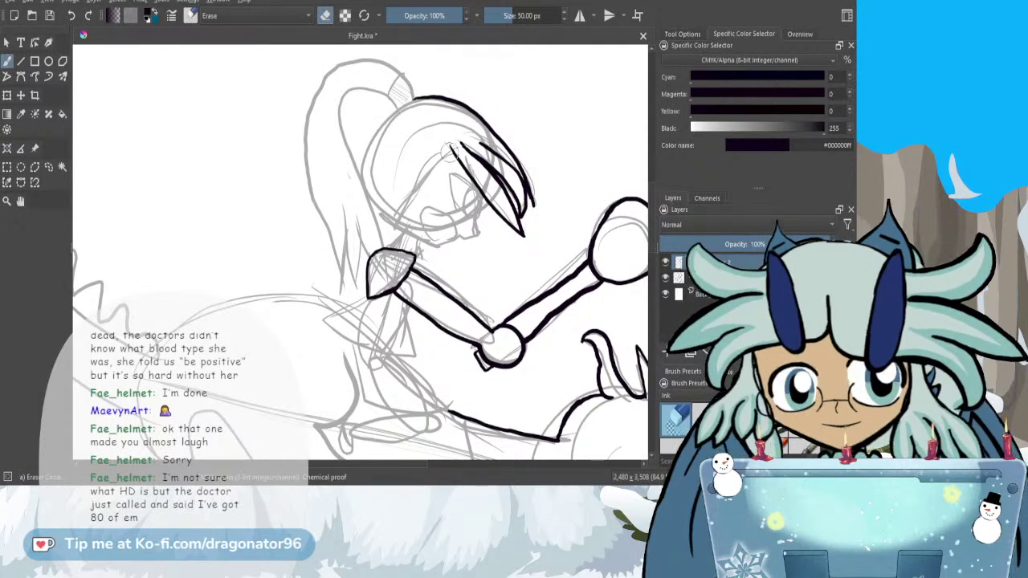
pyautogui.moveTo(460, 136)
pyautogui.mouseDown()
pyautogui.moveTo(455, 143)
pyautogui.moveTo(480, 165)
pyautogui.moveTo(479, 155)
pyautogui.mouseUp()
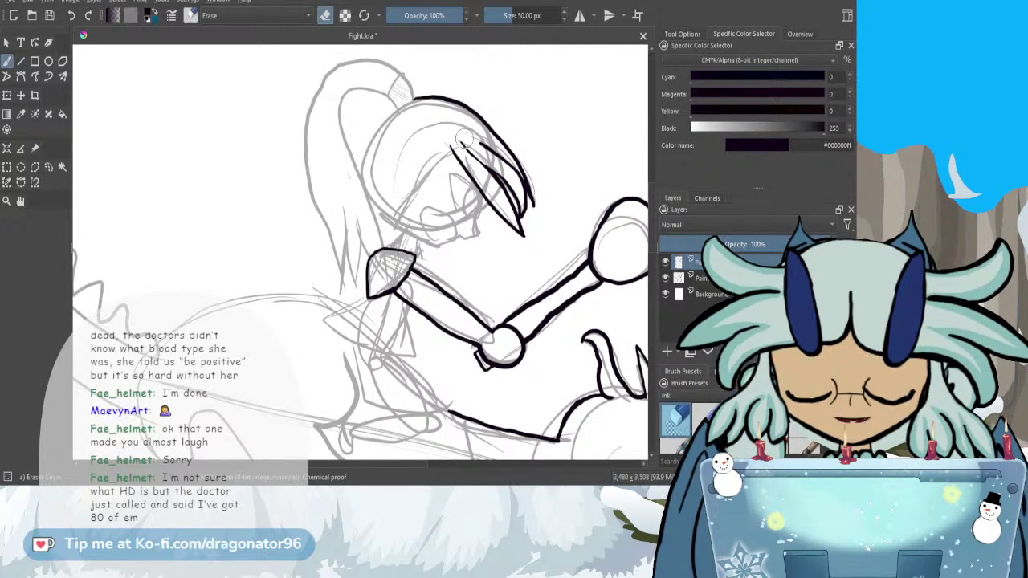
pyautogui.press('e')
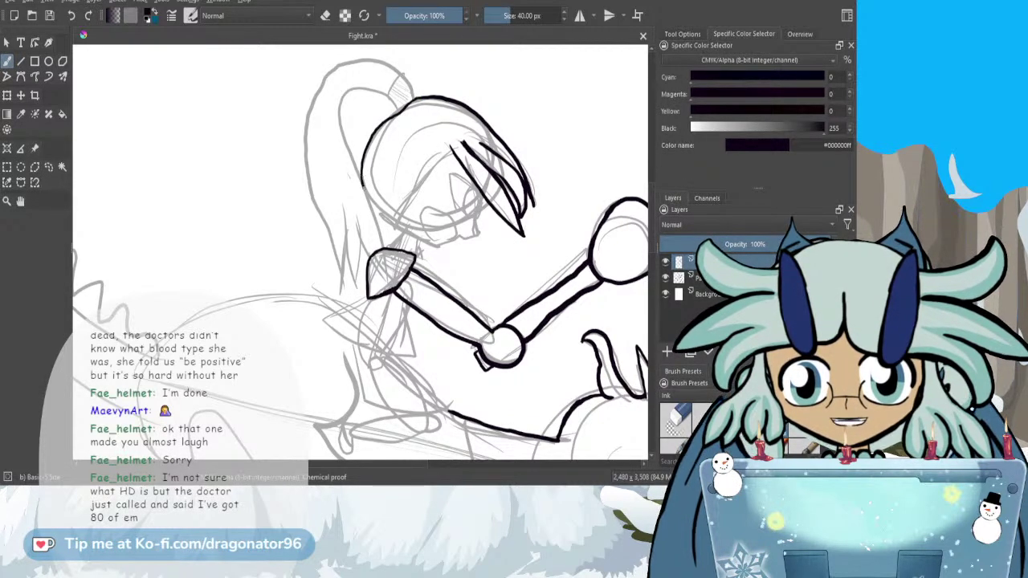
# - Ink the back of the rider's head around to the jaw, and the face profile with its small nose and chin
pyautogui.moveTo(363, 186)
pyautogui.mouseDown()
pyautogui.moveTo(393, 229)
pyautogui.moveTo(434, 246)
pyautogui.moveTo(378, 215)
pyautogui.moveTo(363, 170)
pyautogui.moveTo(377, 124)
pyautogui.moveTo(427, 97)
pyautogui.mouseUp()
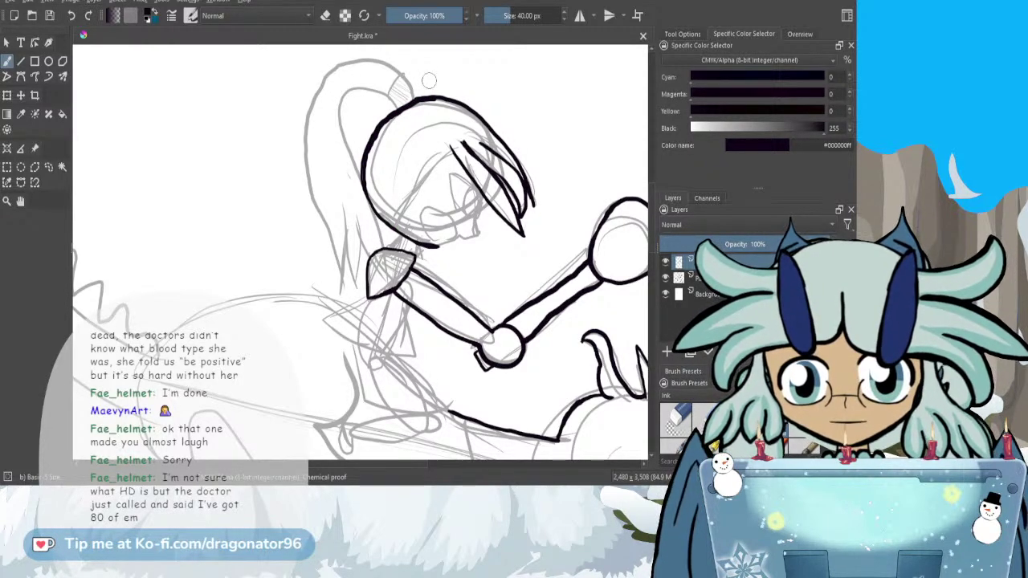
pyautogui.press('e')
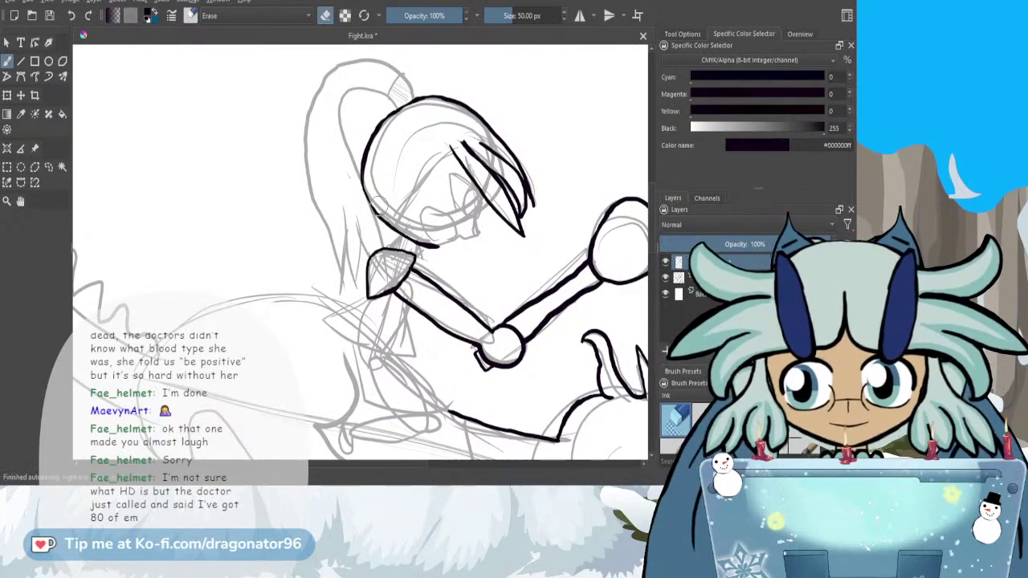
pyautogui.press('e')
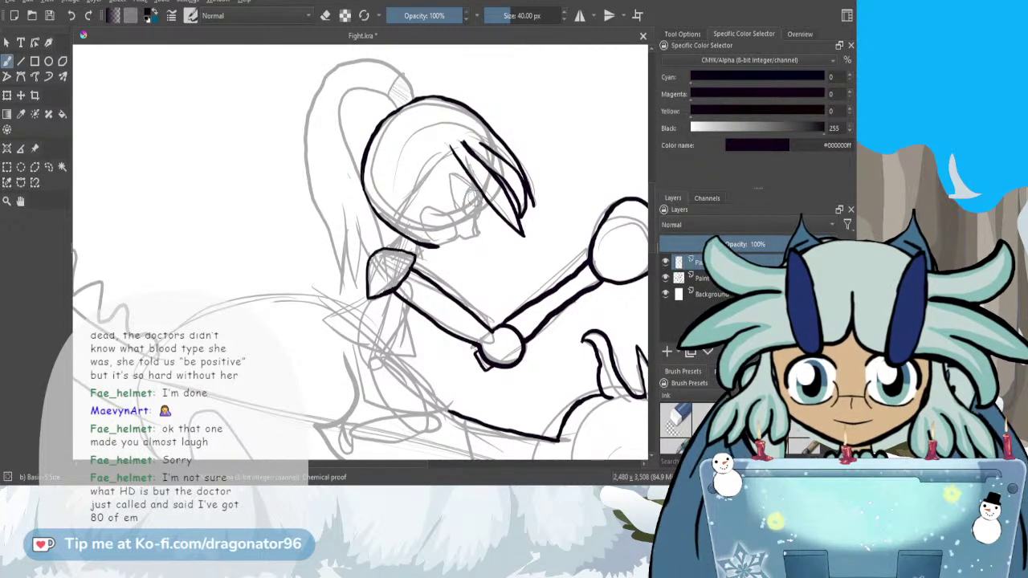
pyautogui.moveTo(484, 196)
pyautogui.mouseDown()
pyautogui.moveTo(479, 231)
pyautogui.moveTo(458, 236)
pyautogui.mouseUp()
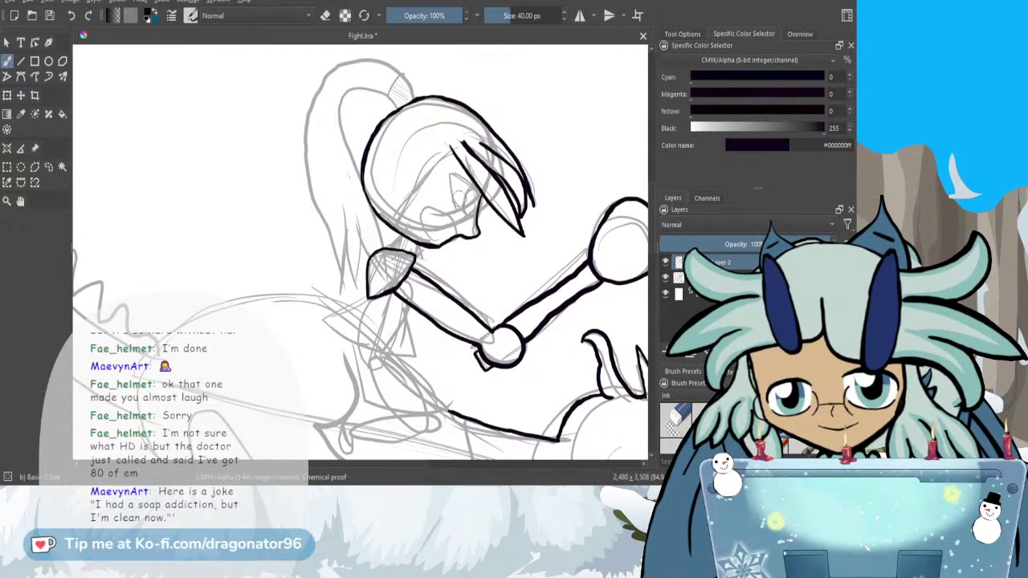
# - Ink the rider's eye with its oval iris against the face edge and clean up the overlapping line with the eraser
pyautogui.scroll(2, 468, 195)
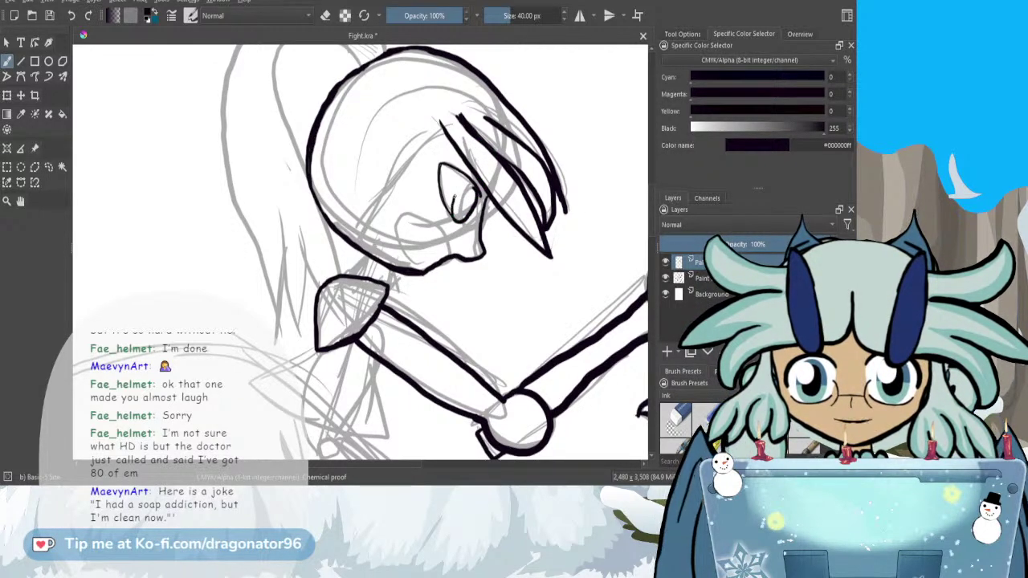
pyautogui.moveTo(474, 184)
pyautogui.mouseDown()
pyautogui.moveTo(477, 207)
pyautogui.moveTo(465, 220)
pyautogui.moveTo(461, 188)
pyautogui.mouseUp()
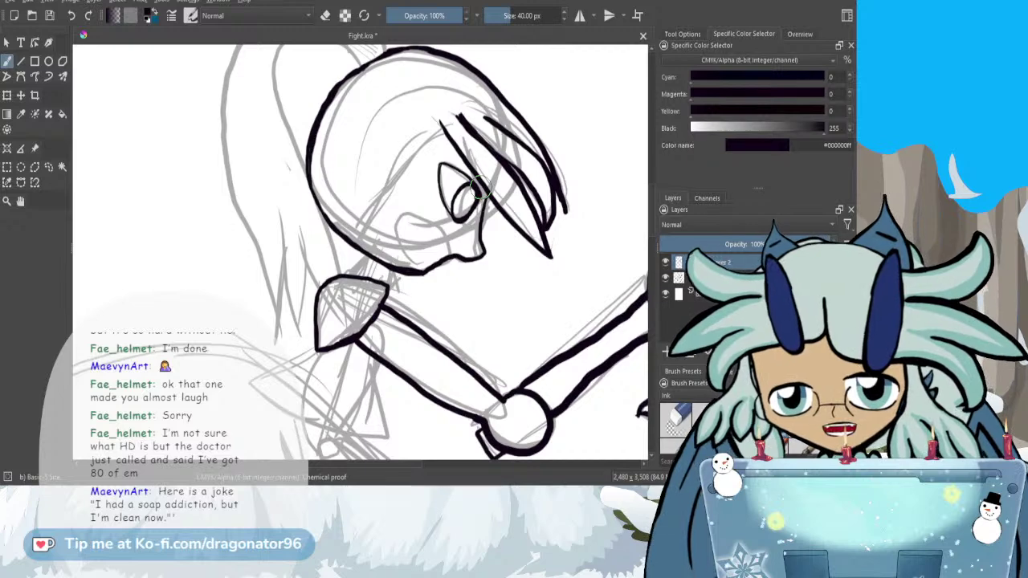
pyautogui.press('e')
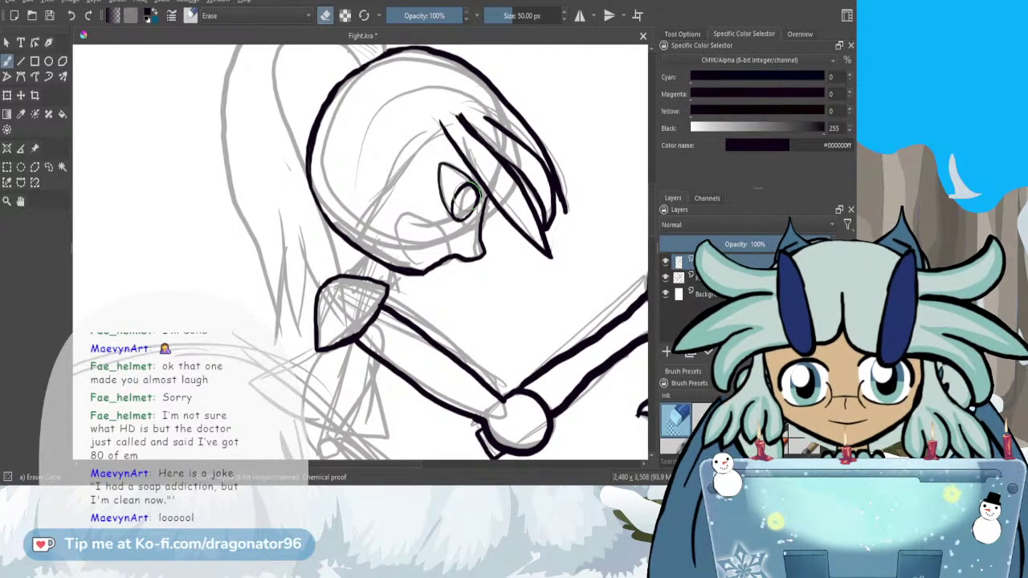
pyautogui.press('/')
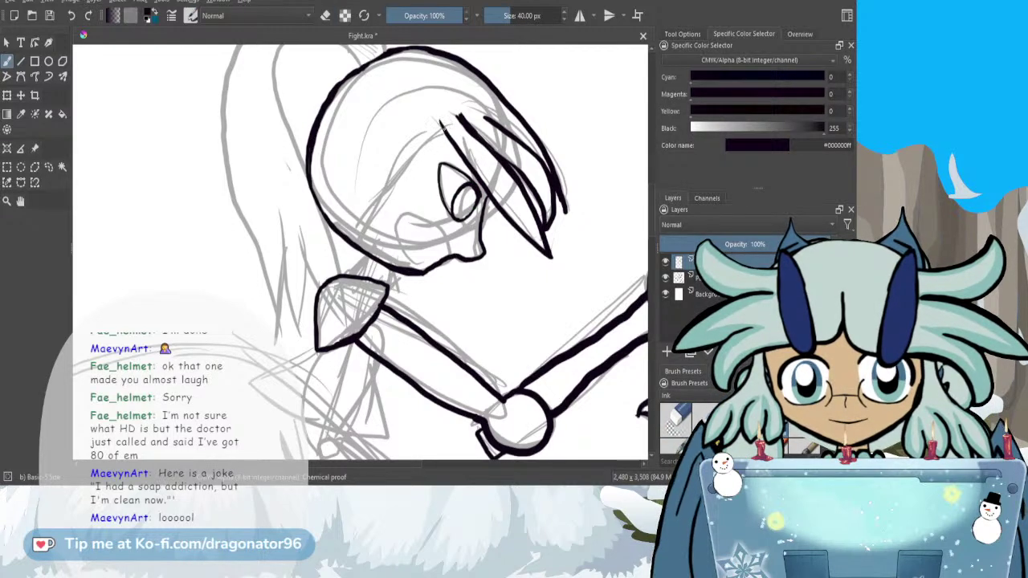
# - Ink the rider's hairline as one curve from the fringe roots down to the back of the jaw, redoing the first attempt
pyautogui.moveTo(442, 126)
pyautogui.mouseDown()
pyautogui.moveTo(381, 187)
pyautogui.moveTo(359, 229)
pyautogui.moveTo(361, 255)
pyautogui.mouseUp()
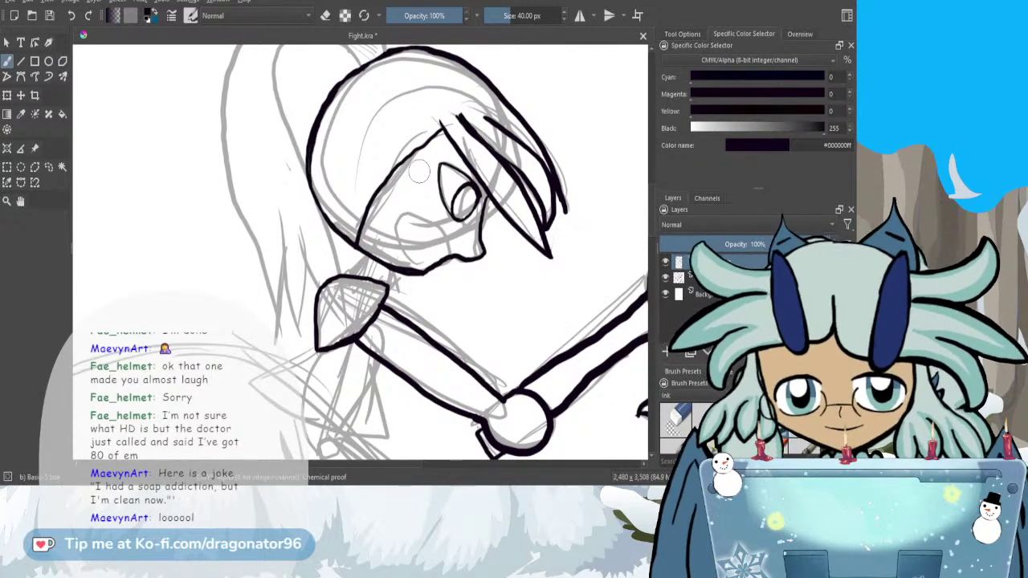
pyautogui.hotkey('ctrl', 'z')
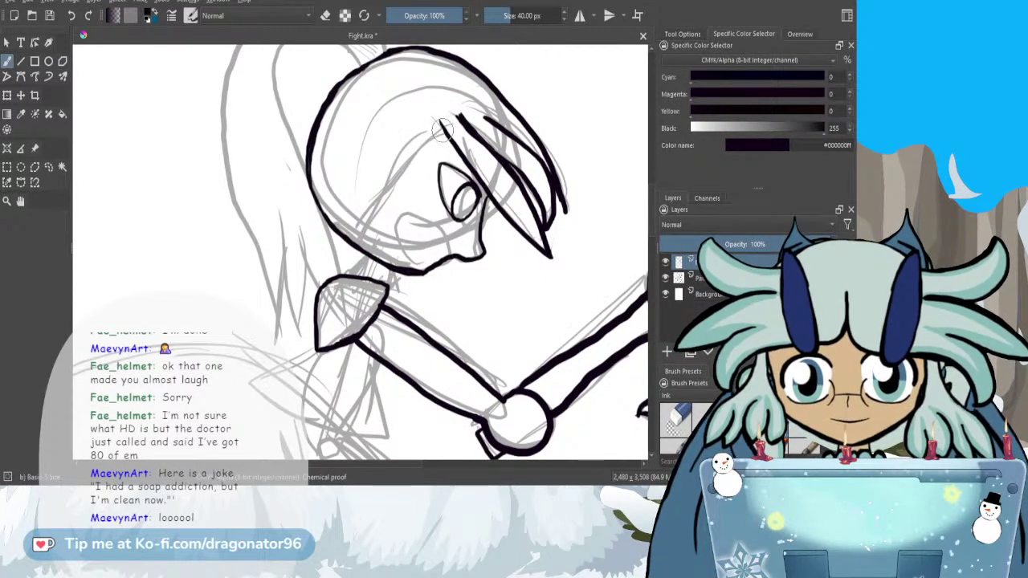
pyautogui.moveTo(442, 127); pyautogui.dragTo(388, 180)
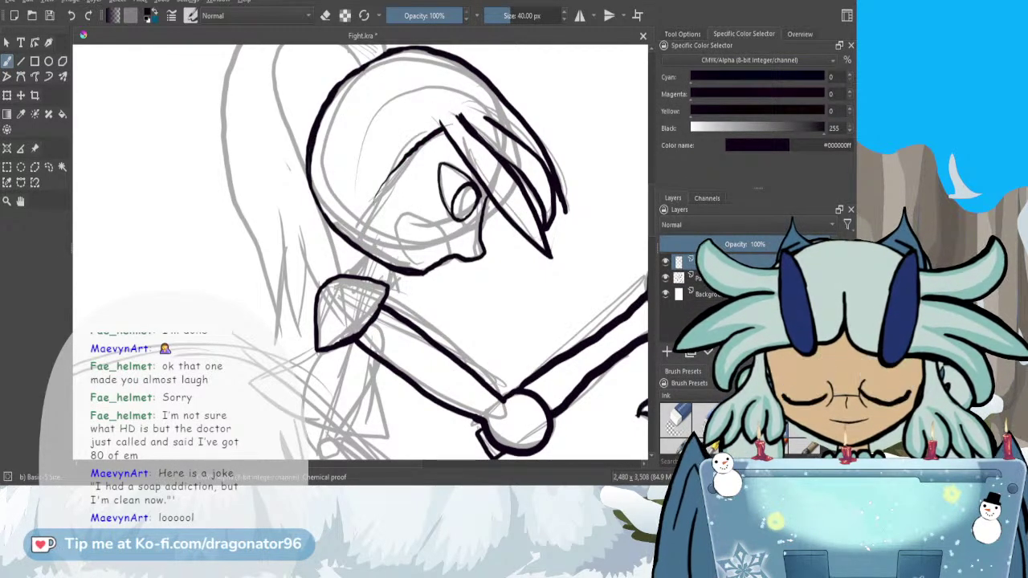
pyautogui.moveTo(357, 246)
pyautogui.mouseDown()
pyautogui.moveTo(381, 187)
pyautogui.moveTo(430, 138)
pyautogui.mouseUp()
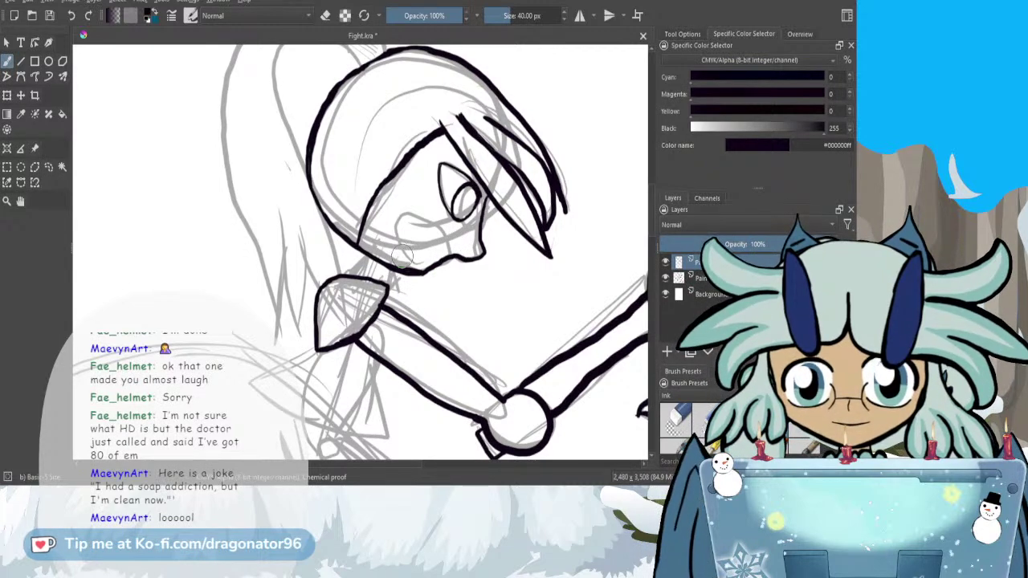
# - Ink the round shape on the rider's cheek and the short neck lines running down to the shoulder
pyautogui.moveTo(395, 256)
pyautogui.mouseDown()
pyautogui.moveTo(394, 227)
pyautogui.moveTo(422, 218)
pyautogui.moveTo(437, 245)
pyautogui.moveTo(403, 255)
pyautogui.mouseUp()
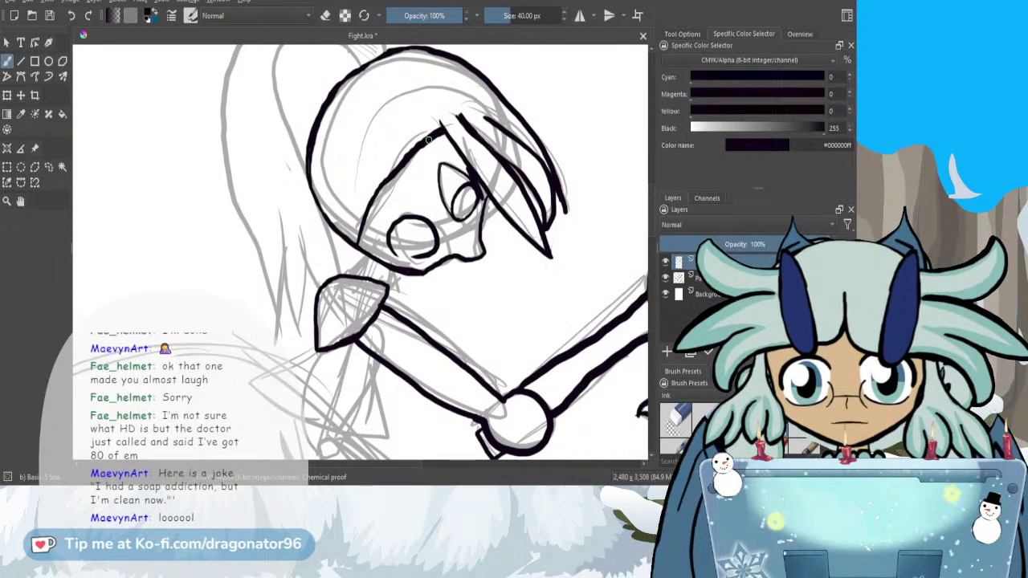
pyautogui.moveTo(438, 126)
pyautogui.mouseDown()
pyautogui.moveTo(381, 187)
pyautogui.moveTo(353, 258)
pyautogui.moveTo(366, 257)
pyautogui.moveTo(341, 274)
pyautogui.moveTo(365, 254)
pyautogui.moveTo(387, 286)
pyautogui.mouseUp()
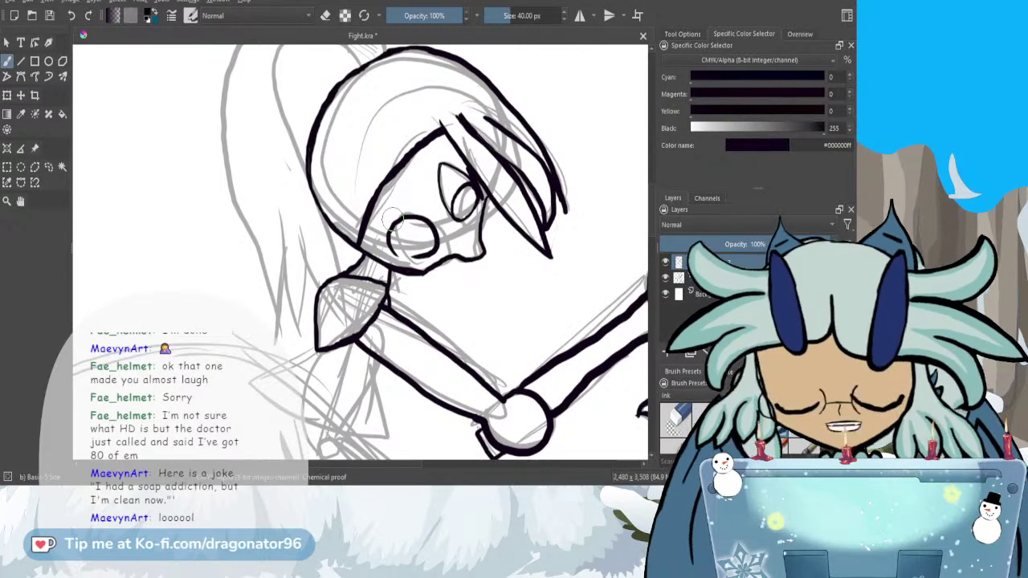
# - Ink the outer and inner edges of the rider's ponytail, arching up from the head and falling behind the shoulder
pyautogui.scroll(-1, 391, 218)
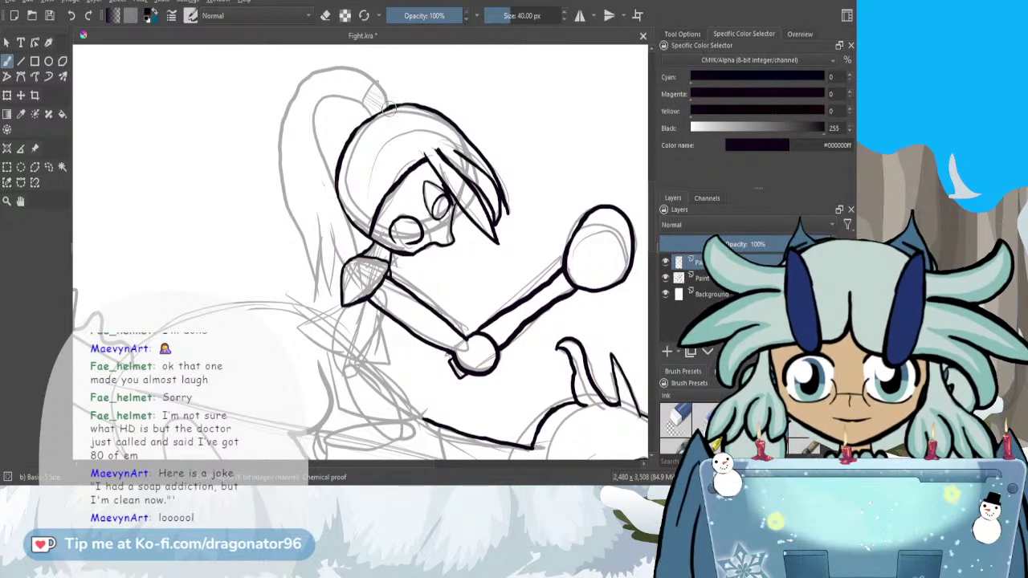
pyautogui.moveTo(390, 109)
pyautogui.mouseDown()
pyautogui.moveTo(367, 79)
pyautogui.moveTo(332, 72)
pyautogui.moveTo(295, 98)
pyautogui.mouseUp()
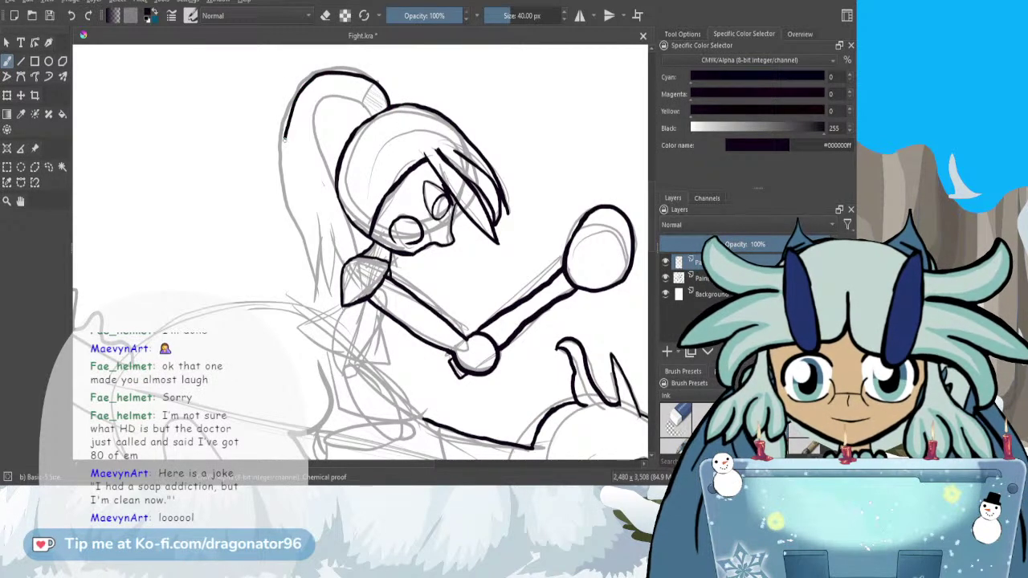
pyautogui.moveTo(286, 198); pyautogui.dragTo(316, 300)
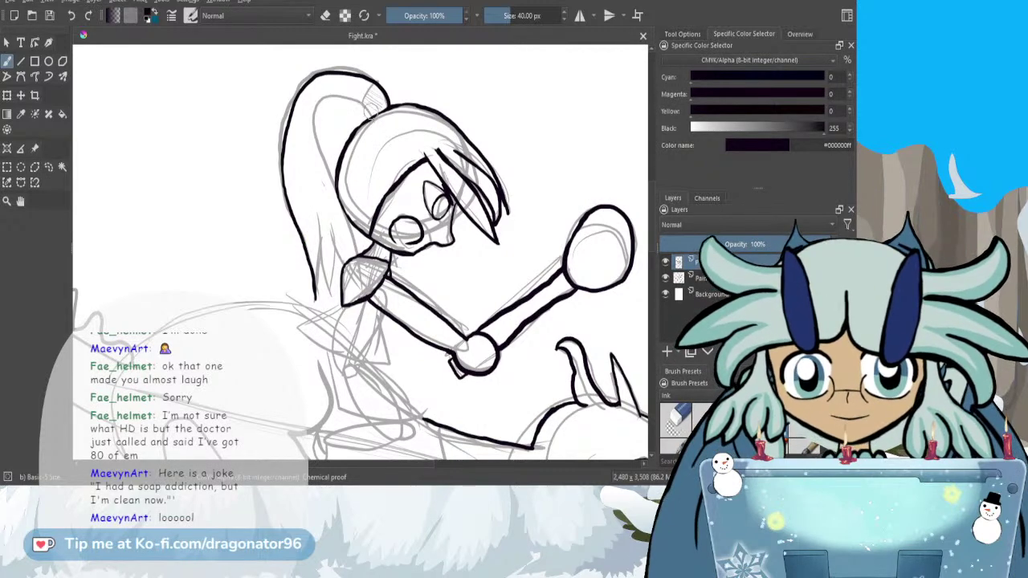
pyautogui.moveTo(371, 111)
pyautogui.mouseDown()
pyautogui.moveTo(352, 99)
pyautogui.moveTo(320, 106)
pyautogui.moveTo(316, 149)
pyautogui.moveTo(361, 267)
pyautogui.mouseUp()
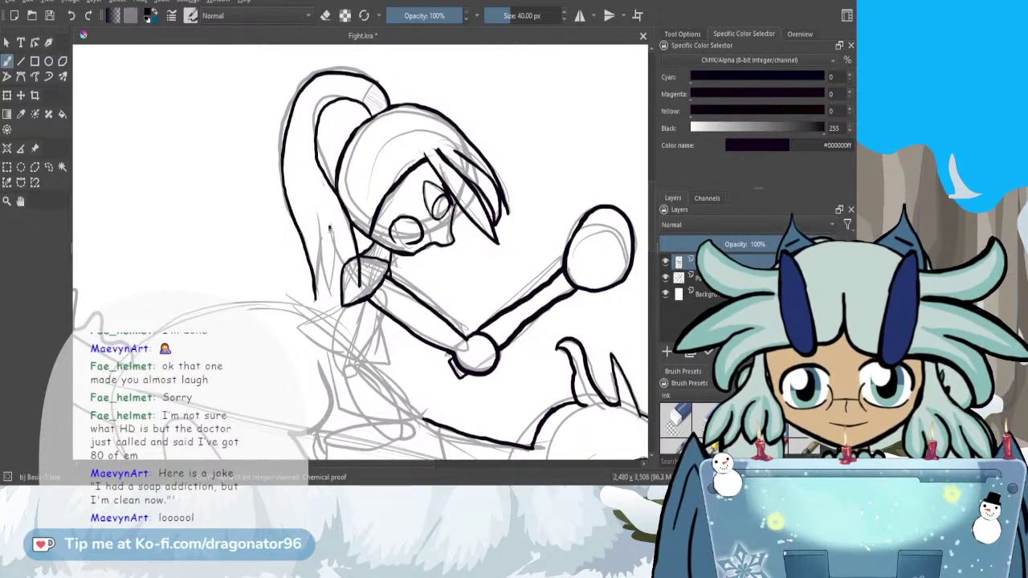
# - Ink the pointed strands at the ponytail's end, erase the shoulder line crossing them, and add the band at the ponytail's base
pyautogui.moveTo(358, 284); pyautogui.dragTo(360, 290)
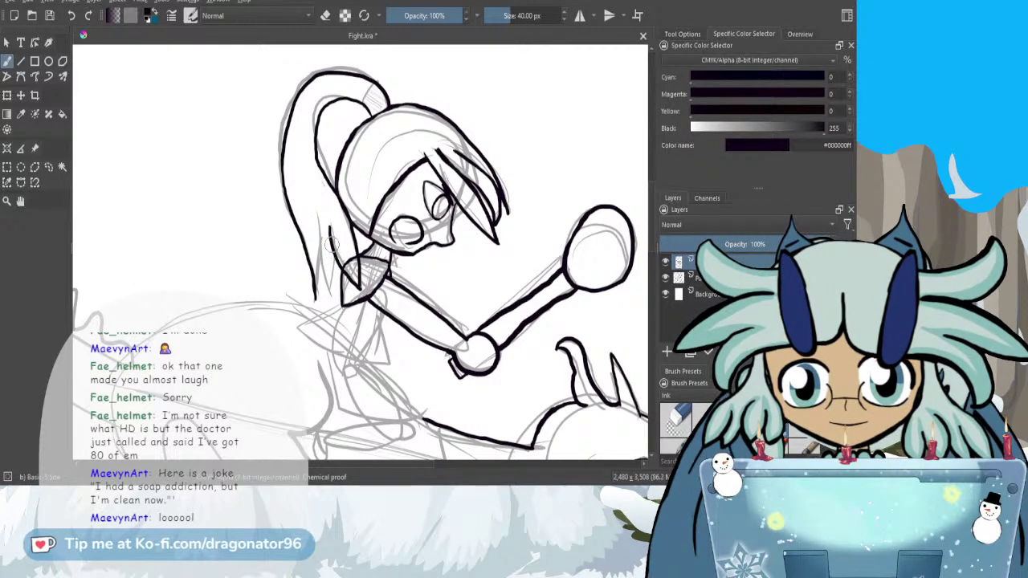
pyautogui.moveTo(330, 247); pyautogui.dragTo(333, 282)
pyautogui.moveTo(315, 210); pyautogui.dragTo(327, 291)
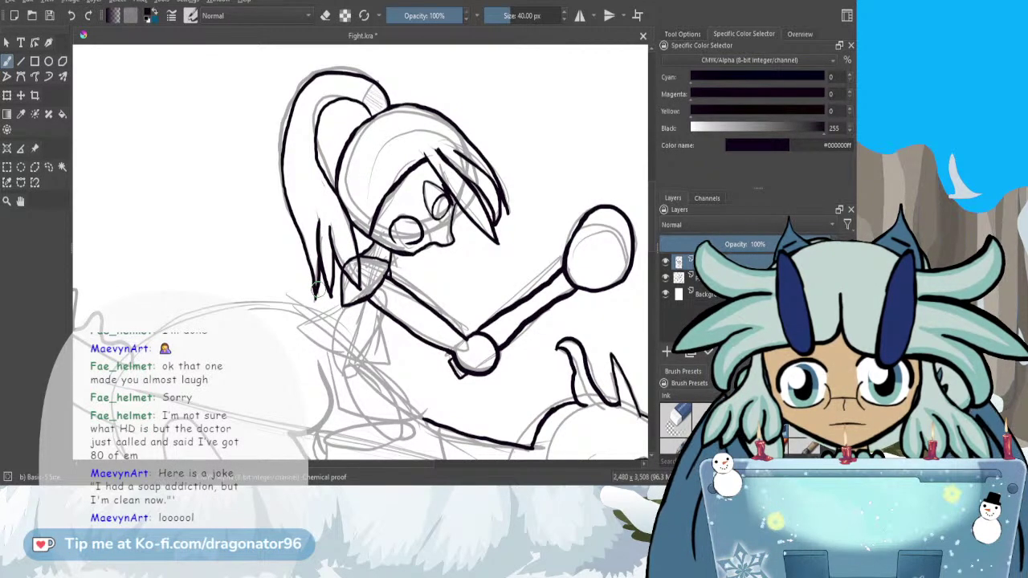
pyautogui.press('e')
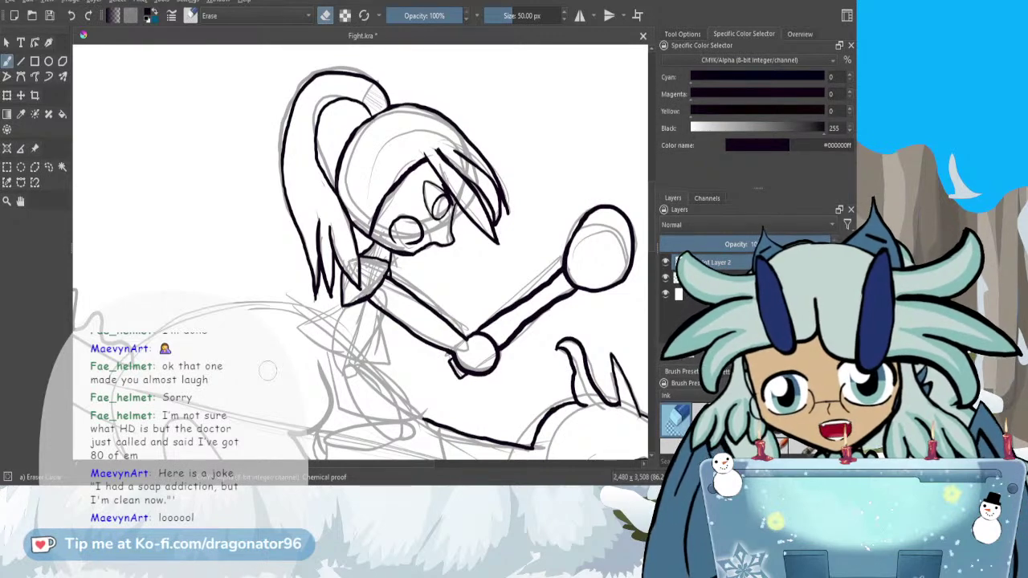
pyautogui.press('e')
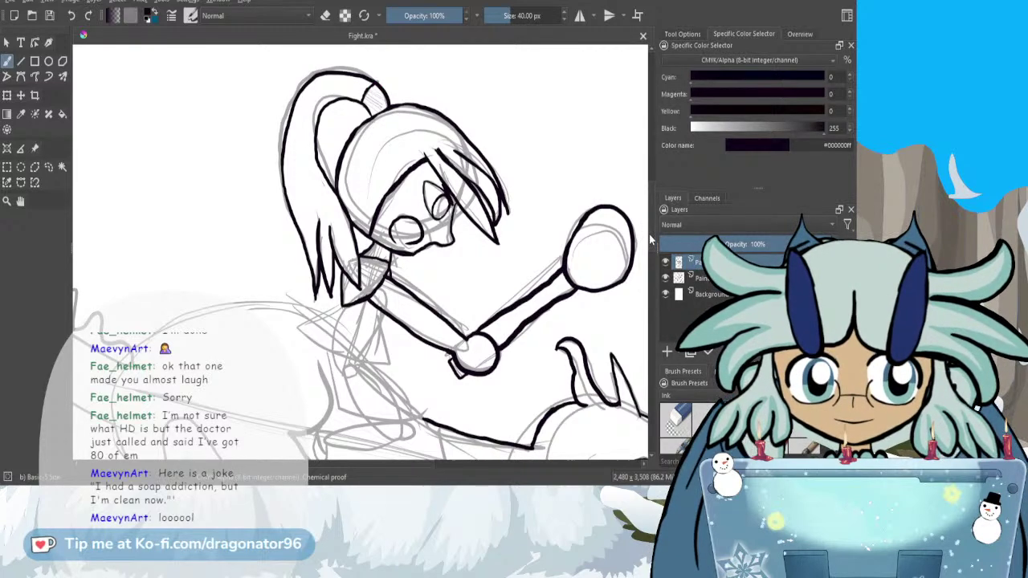
# - Ink the rider's torso with its short flared top, the waist line behind and the curved lower garment resting on the creature
pyautogui.scroll(-3, 651, 240)
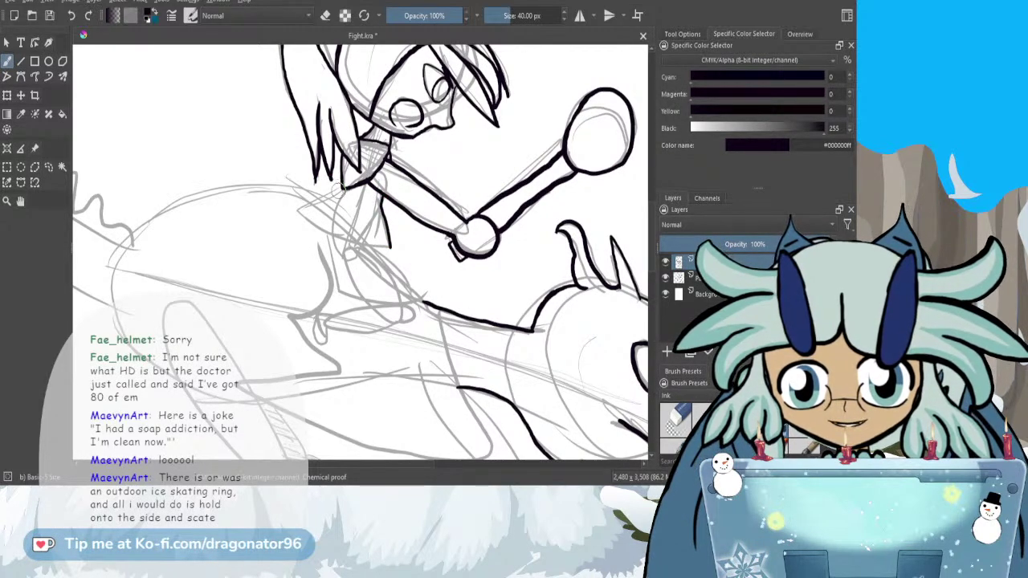
pyautogui.moveTo(326, 191)
pyautogui.mouseDown()
pyautogui.moveTo(302, 208)
pyautogui.moveTo(317, 223)
pyautogui.moveTo(389, 245)
pyautogui.moveTo(371, 246)
pyautogui.moveTo(423, 299)
pyautogui.moveTo(399, 305)
pyautogui.moveTo(334, 288)
pyautogui.mouseUp()
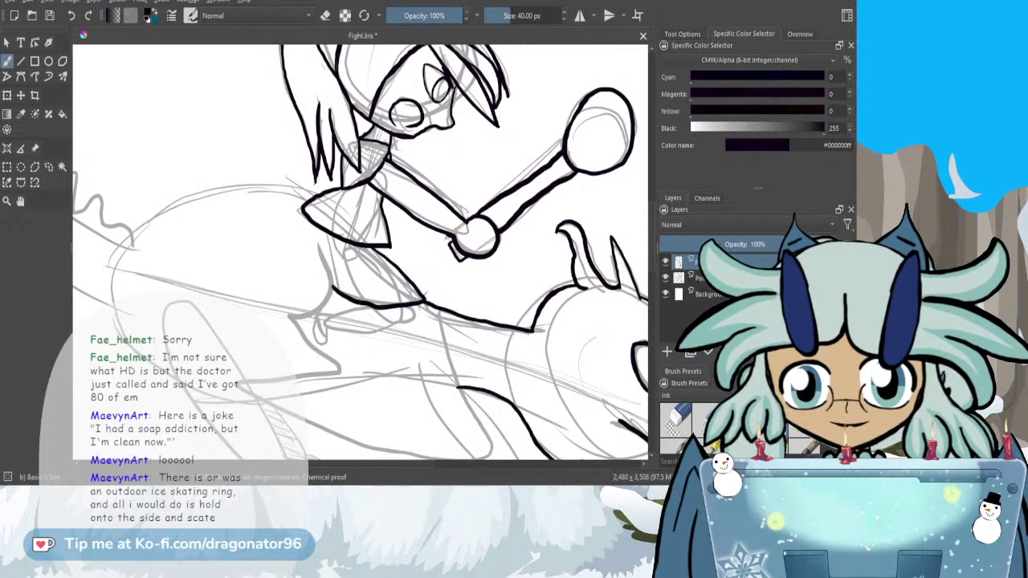
pyautogui.moveTo(325, 233); pyautogui.dragTo(333, 289)
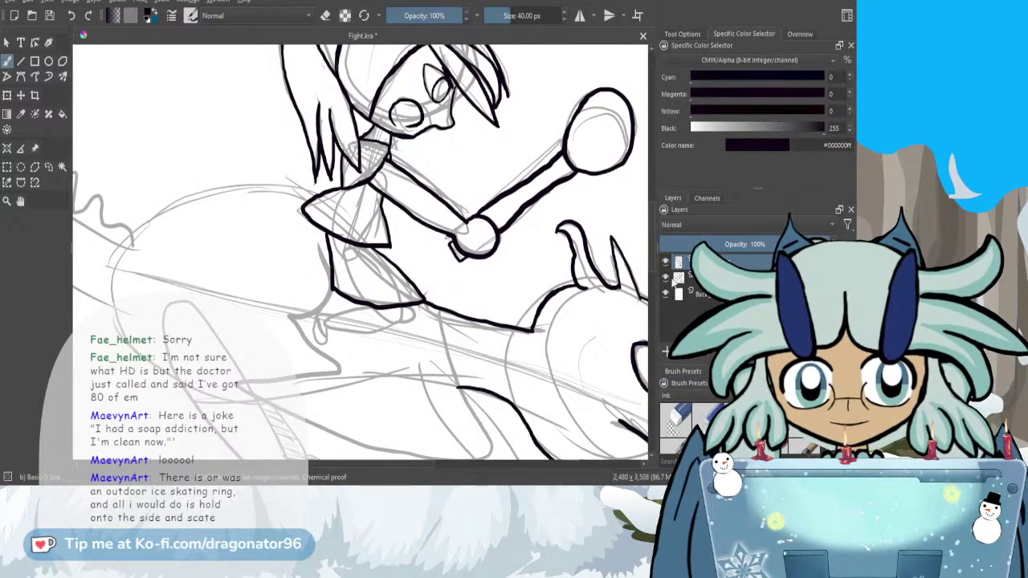
# - Erase the inked waist and lower garment outline beneath the rider's flared top, down to the creature's neck line
pyautogui.scroll(-5, 642, 262)
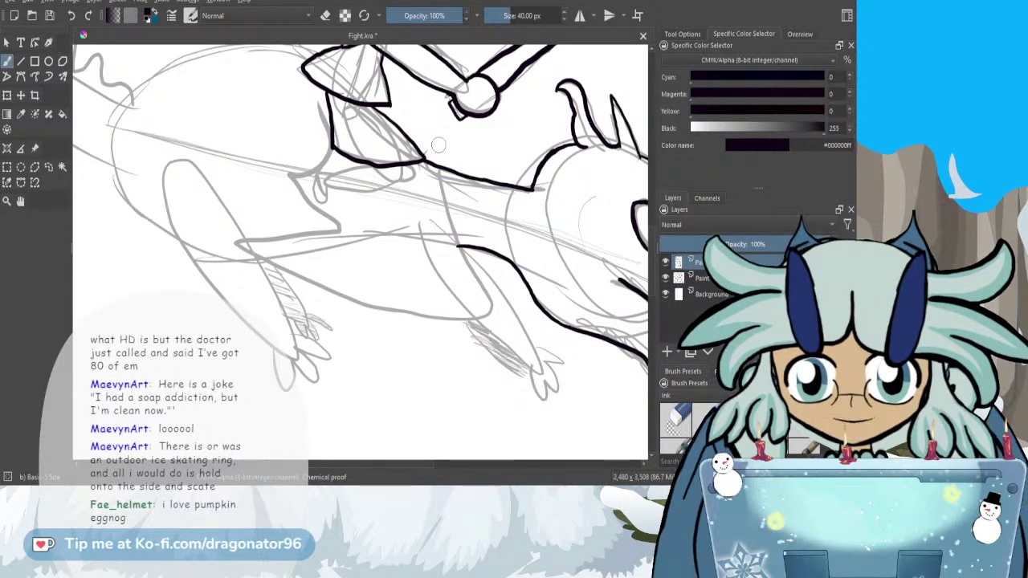
pyautogui.press('e')
pyautogui.moveTo(426, 159)
pyautogui.mouseDown()
pyautogui.moveTo(419, 166)
pyautogui.moveTo(433, 170)
pyautogui.moveTo(357, 160)
pyautogui.moveTo(331, 143)
pyautogui.moveTo(320, 96)
pyautogui.moveTo(412, 144)
pyautogui.moveTo(372, 115)
pyautogui.mouseUp()
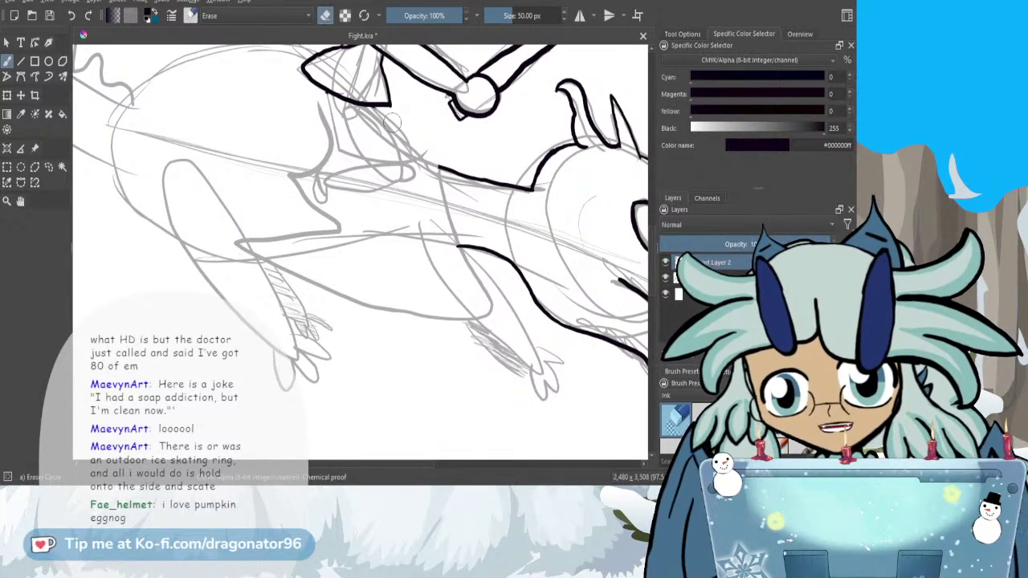
# - Ink the large wing-like shape with a jagged rear edge from the rider's waist over the creature's flank, and tidy its upper corner
pyautogui.press('/')
pyautogui.moveTo(319, 111)
pyautogui.mouseDown()
pyautogui.moveTo(331, 96)
pyautogui.moveTo(384, 115)
pyautogui.mouseUp()
pyautogui.moveTo(434, 163)
pyautogui.mouseDown()
pyautogui.moveTo(455, 239)
pyautogui.moveTo(486, 291)
pyautogui.moveTo(443, 300)
pyautogui.moveTo(277, 259)
pyautogui.moveTo(255, 230)
pyautogui.moveTo(338, 231)
pyautogui.moveTo(289, 175)
pyautogui.mouseUp()
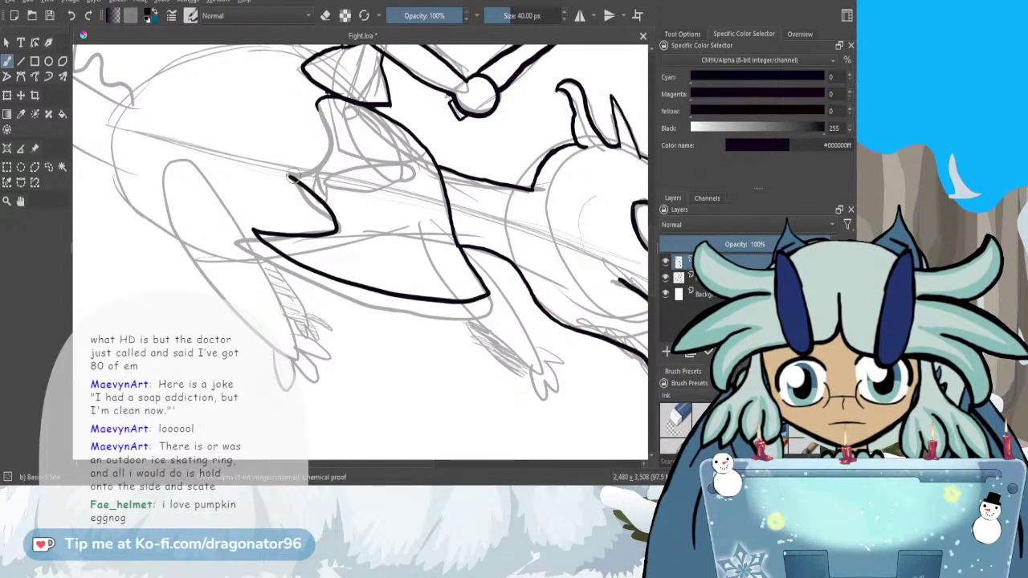
pyautogui.moveTo(317, 100)
pyautogui.mouseDown()
pyautogui.moveTo(323, 165)
pyautogui.moveTo(286, 177)
pyautogui.mouseUp()
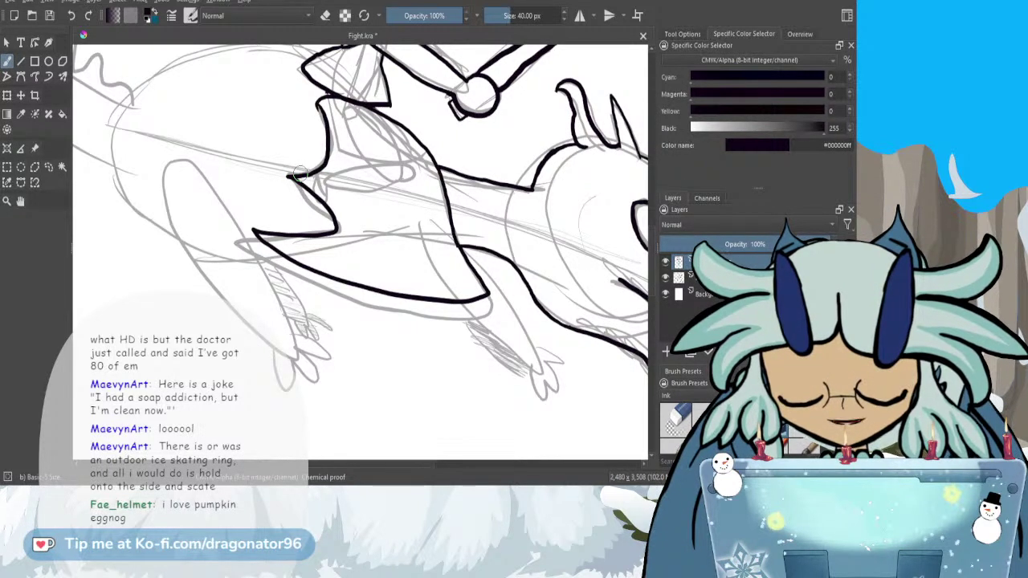
pyautogui.click(677, 420)
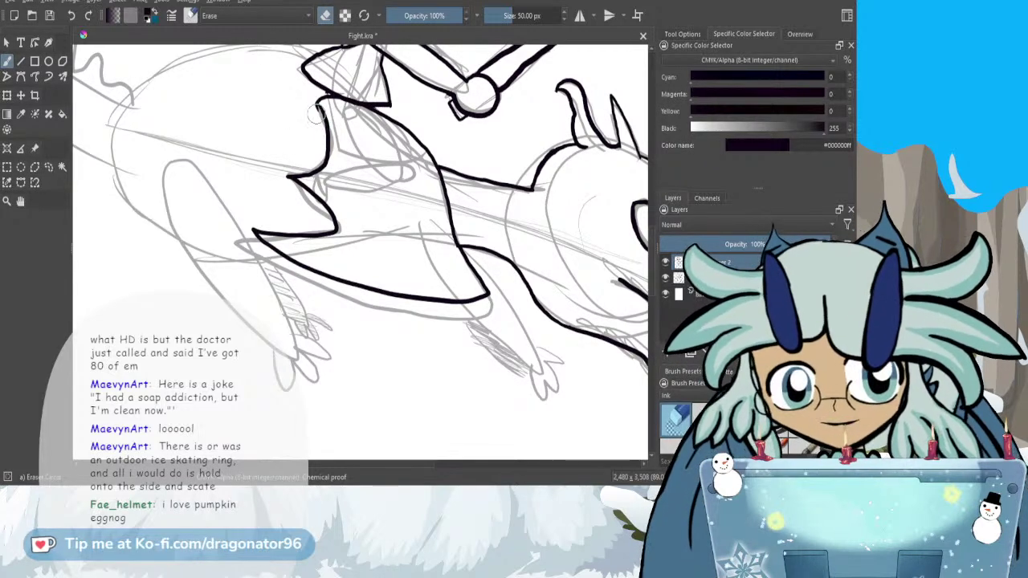
pyautogui.moveTo(315, 114); pyautogui.dragTo(316, 108)
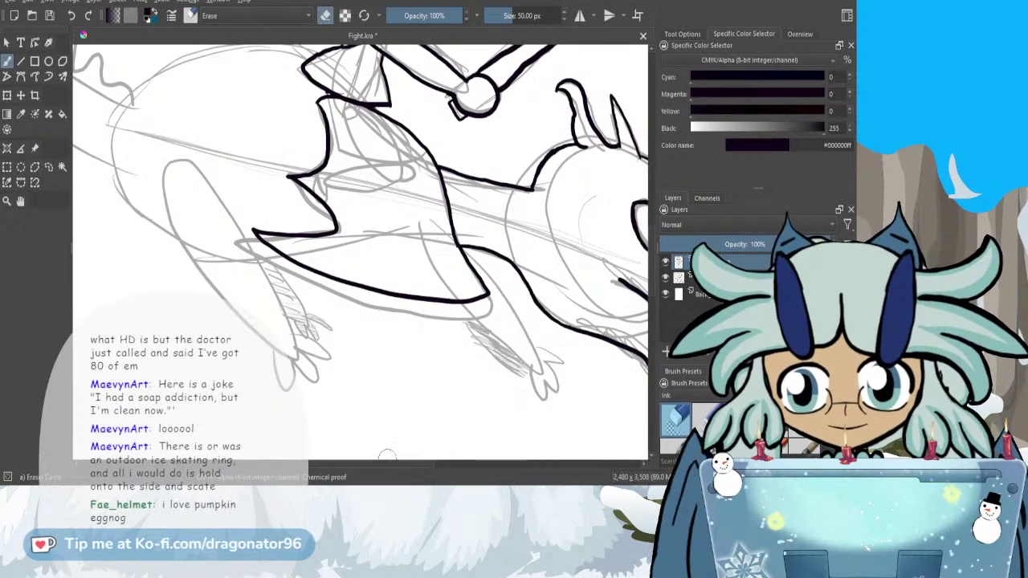
# - Ink both edges of the creature's front leg below the wing-like shape and its foot with pointed toes
pyautogui.press('e')
pyautogui.moveTo(391, 466); pyautogui.dragTo(416, 465)
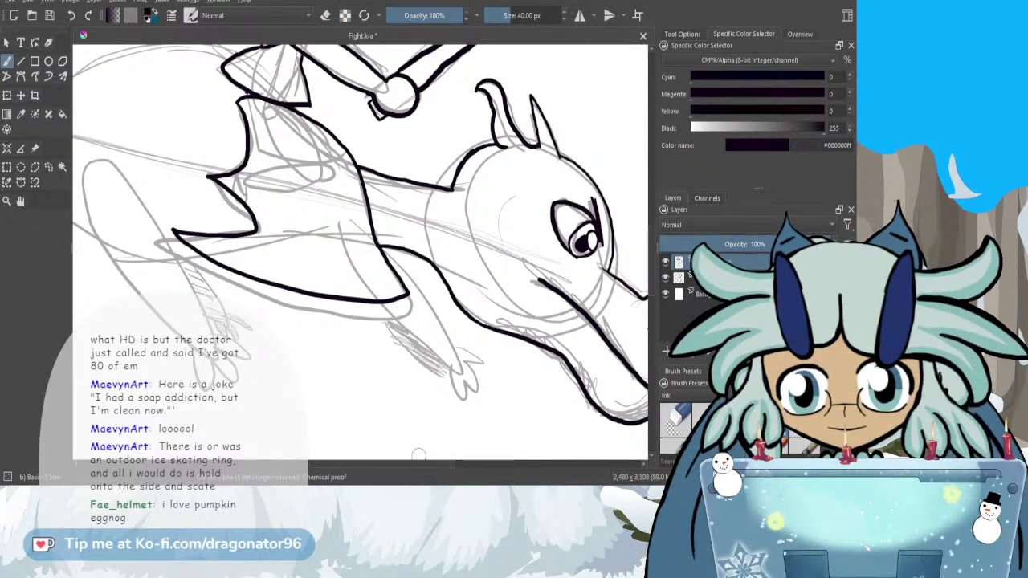
pyautogui.moveTo(384, 252)
pyautogui.mouseDown()
pyautogui.moveTo(439, 320)
pyautogui.moveTo(459, 372)
pyautogui.moveTo(403, 316)
pyautogui.moveTo(453, 369)
pyautogui.mouseUp()
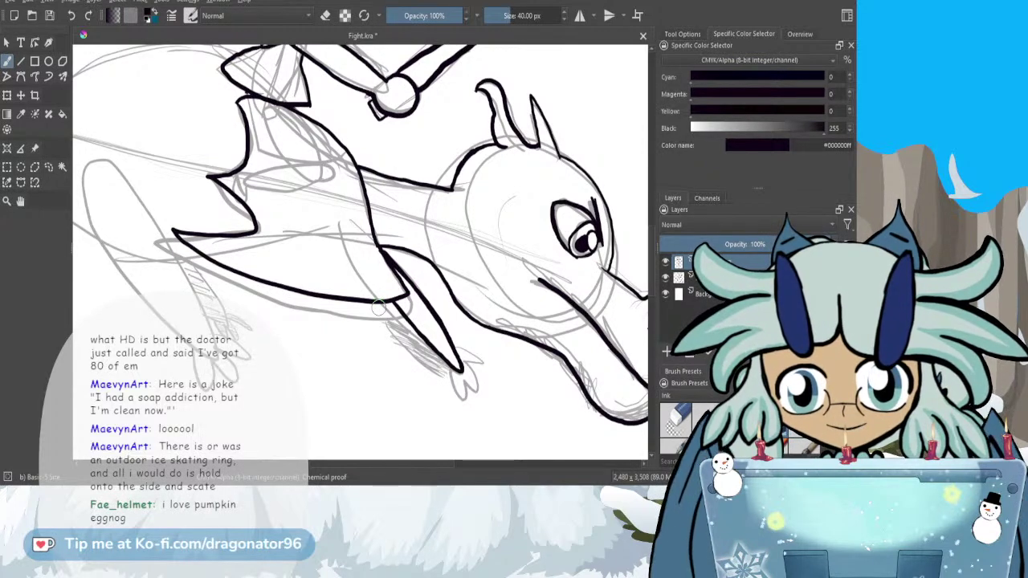
pyautogui.moveTo(386, 322); pyautogui.dragTo(407, 349)
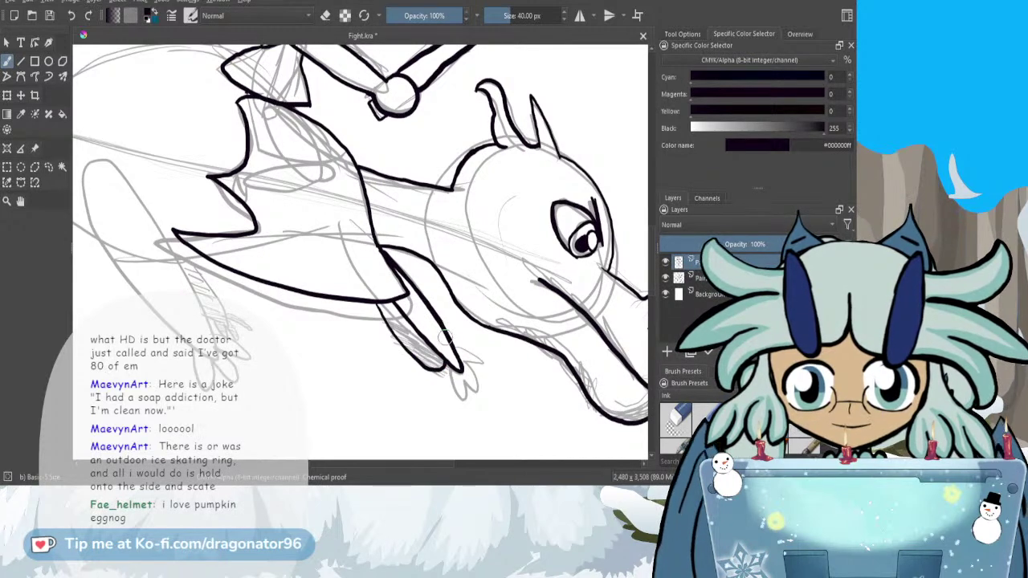
pyautogui.moveTo(456, 353)
pyautogui.mouseDown()
pyautogui.moveTo(485, 366)
pyautogui.moveTo(460, 365)
pyautogui.moveTo(479, 391)
pyautogui.moveTo(452, 368)
pyautogui.moveTo(466, 404)
pyautogui.mouseUp()
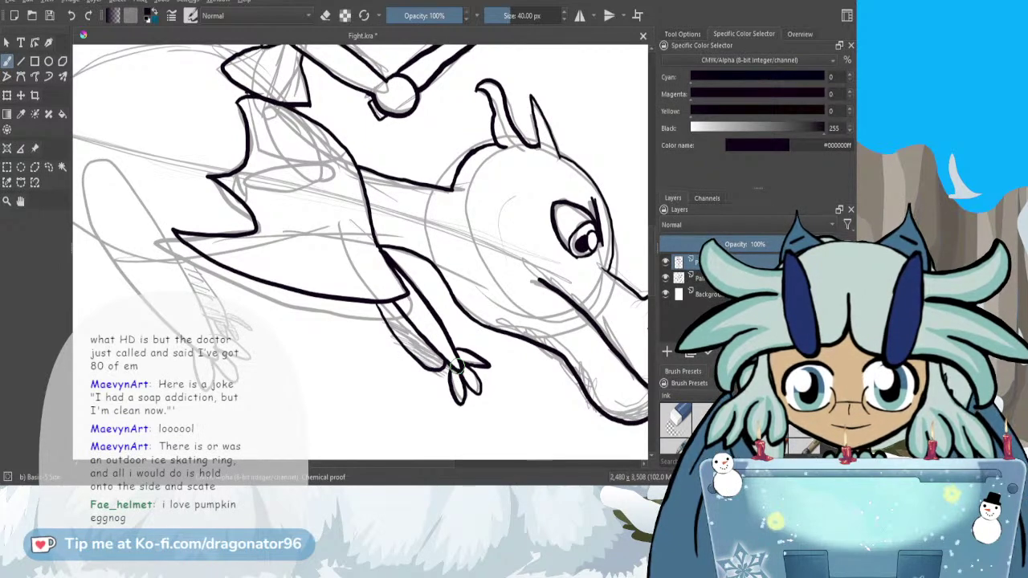
# - Ink the creature's near hind leg as a long narrow oval and the edge of the far hind leg behind it
pyautogui.moveTo(359, 464); pyautogui.dragTo(315, 464)
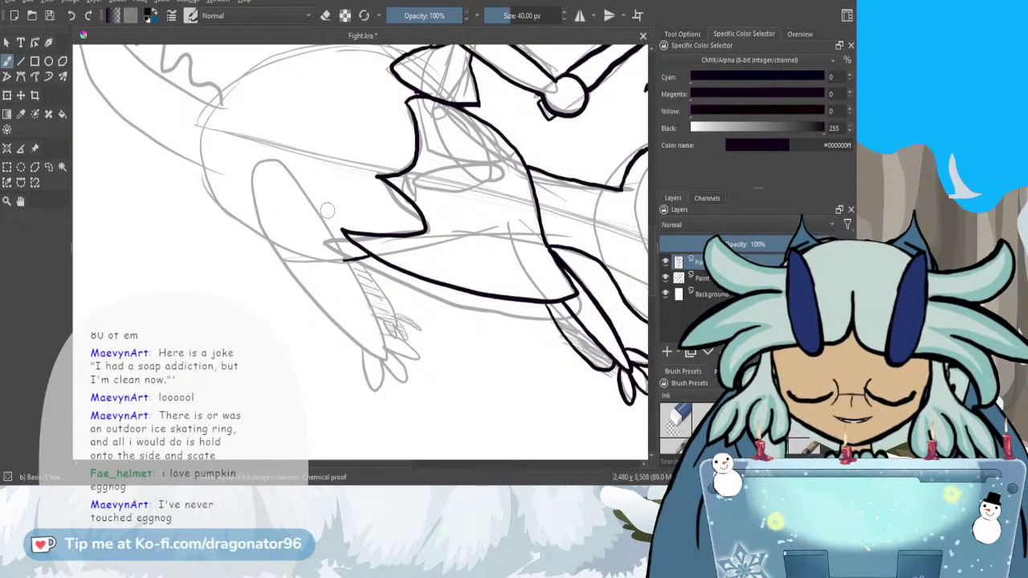
pyautogui.moveTo(283, 165); pyautogui.dragTo(379, 325)
pyautogui.moveTo(387, 360)
pyautogui.mouseDown()
pyautogui.moveTo(357, 346)
pyautogui.moveTo(282, 252)
pyautogui.moveTo(261, 183)
pyautogui.moveTo(274, 162)
pyautogui.moveTo(295, 183)
pyautogui.mouseUp()
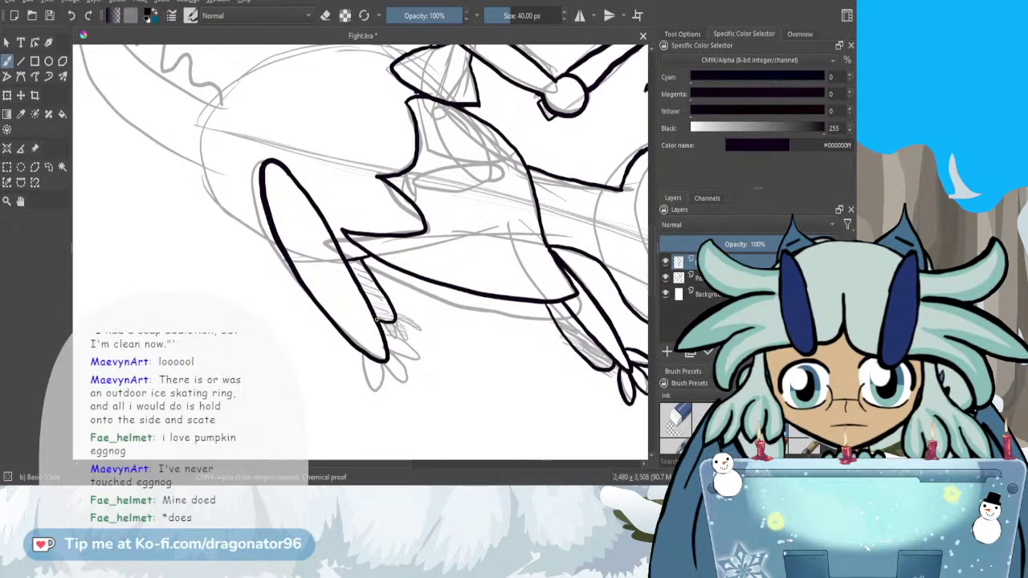
# - Ink the pointed toes of both of the creature's hind feet over the sketch
pyautogui.moveTo(397, 317)
pyautogui.mouseDown()
pyautogui.moveTo(415, 323)
pyautogui.moveTo(398, 321)
pyautogui.moveTo(406, 336)
pyautogui.mouseUp()
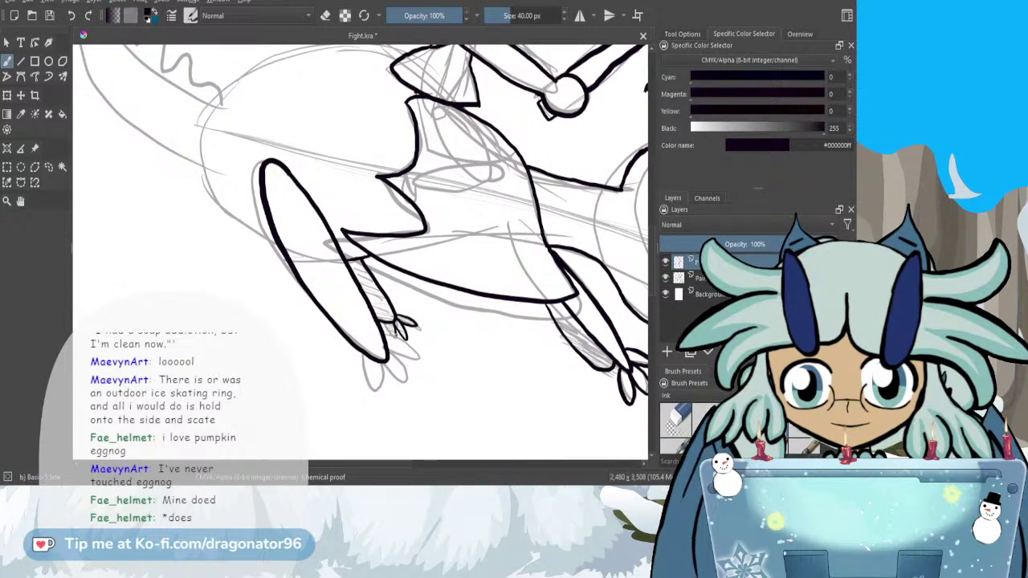
pyautogui.moveTo(407, 344)
pyautogui.mouseDown()
pyautogui.moveTo(410, 358)
pyautogui.moveTo(390, 350)
pyautogui.moveTo(406, 377)
pyautogui.moveTo(384, 361)
pyautogui.moveTo(376, 391)
pyautogui.mouseUp()
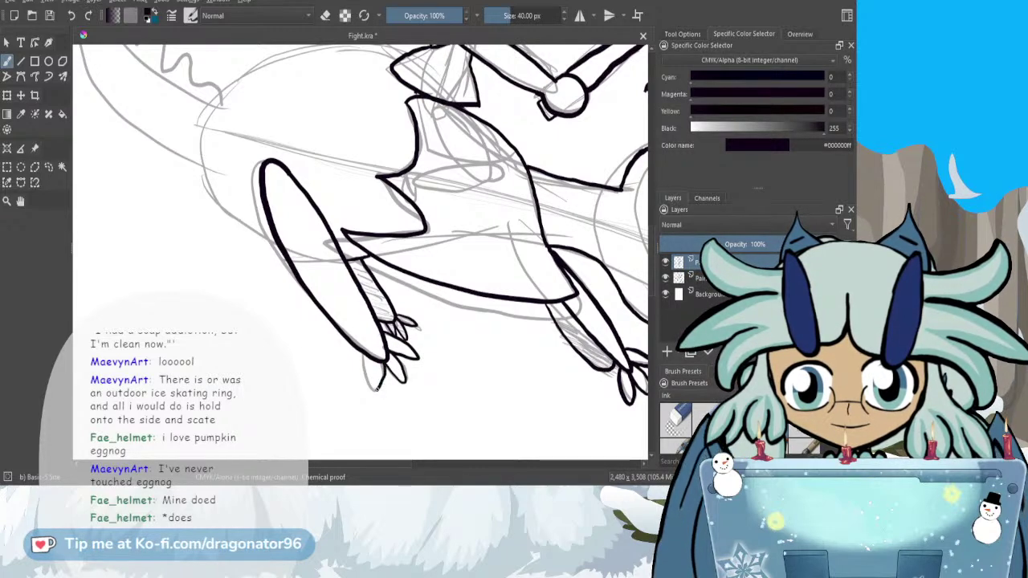
pyautogui.moveTo(362, 353); pyautogui.dragTo(369, 382)
# - Touch up the upper front corner of the wing-like shape below the rider's waist, erasing the stray ink beside it
pyautogui.moveTo(345, 465); pyautogui.dragTo(307, 464)
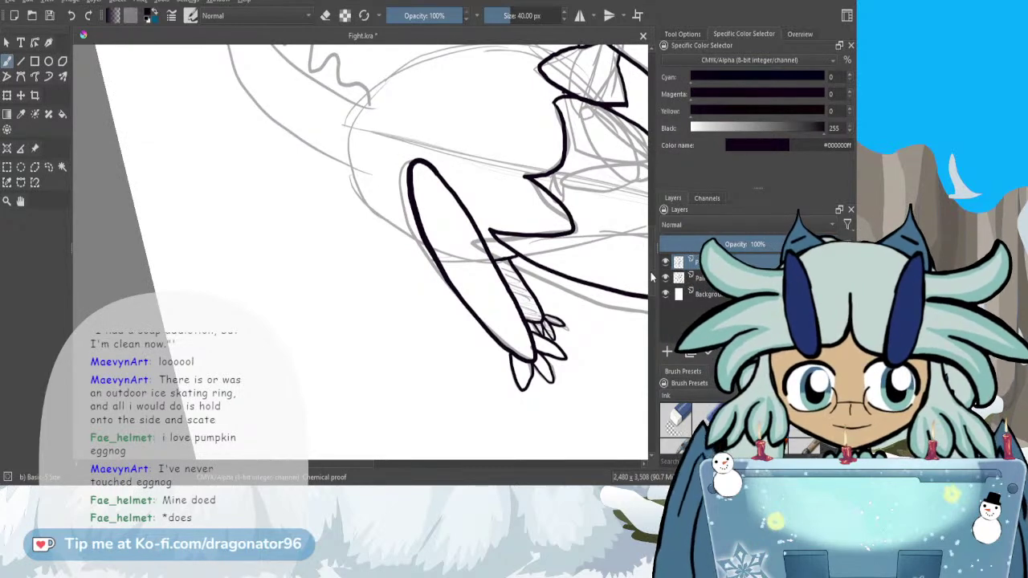
pyautogui.moveTo(652, 277); pyautogui.dragTo(651, 248)
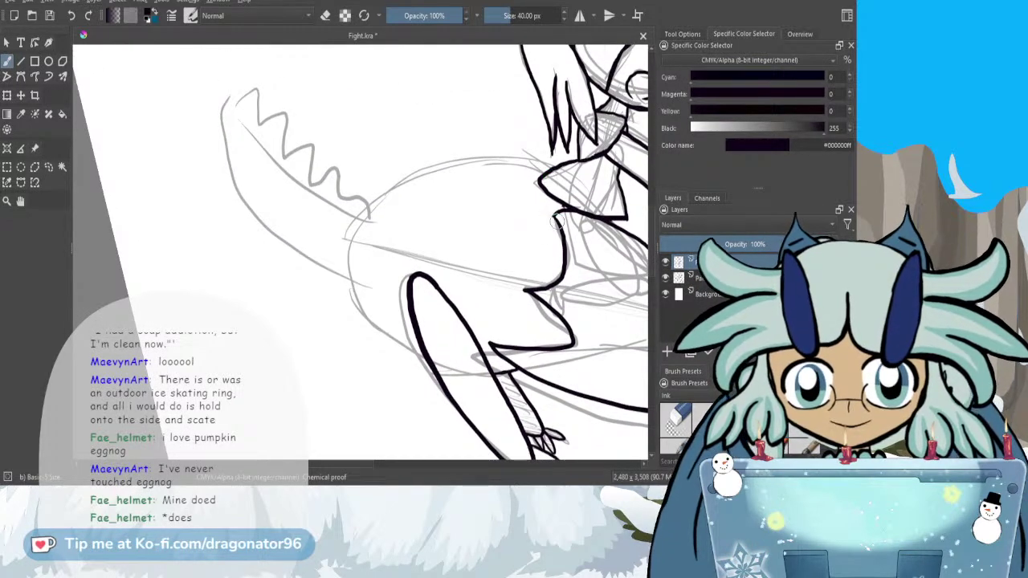
pyautogui.moveTo(565, 202); pyautogui.dragTo(559, 216)
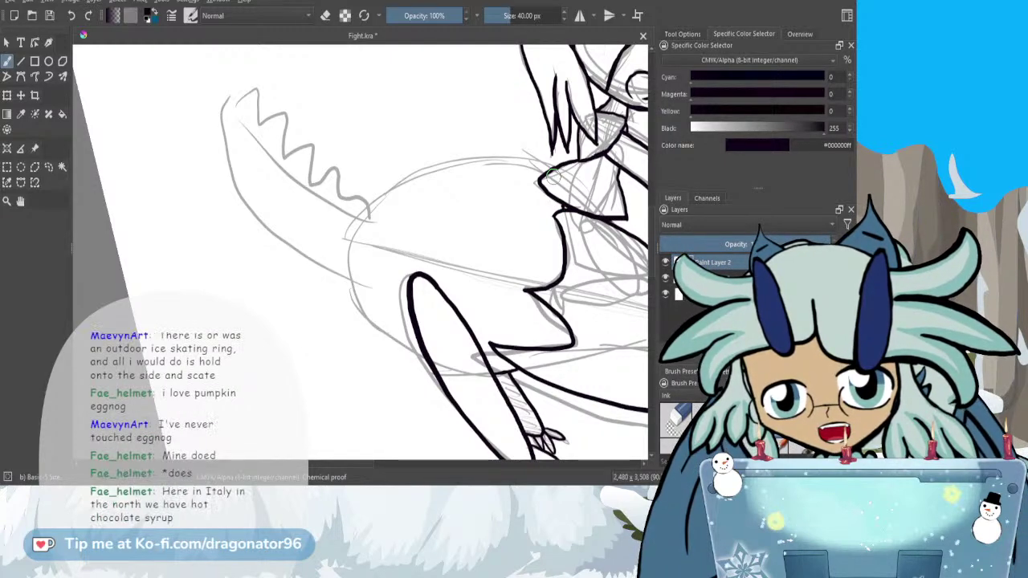
pyautogui.press('e')
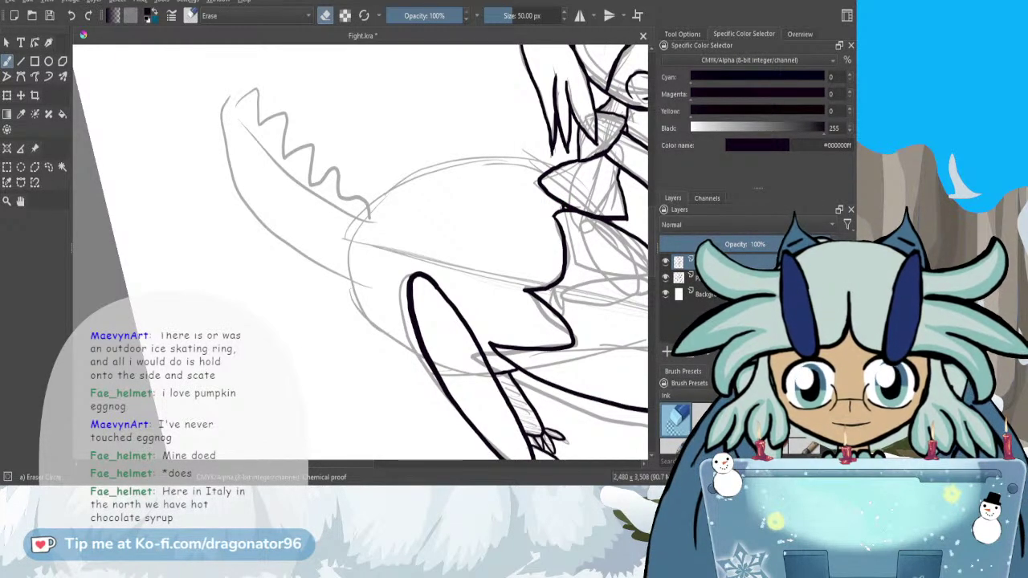
pyautogui.moveTo(561, 207); pyautogui.dragTo(551, 227)
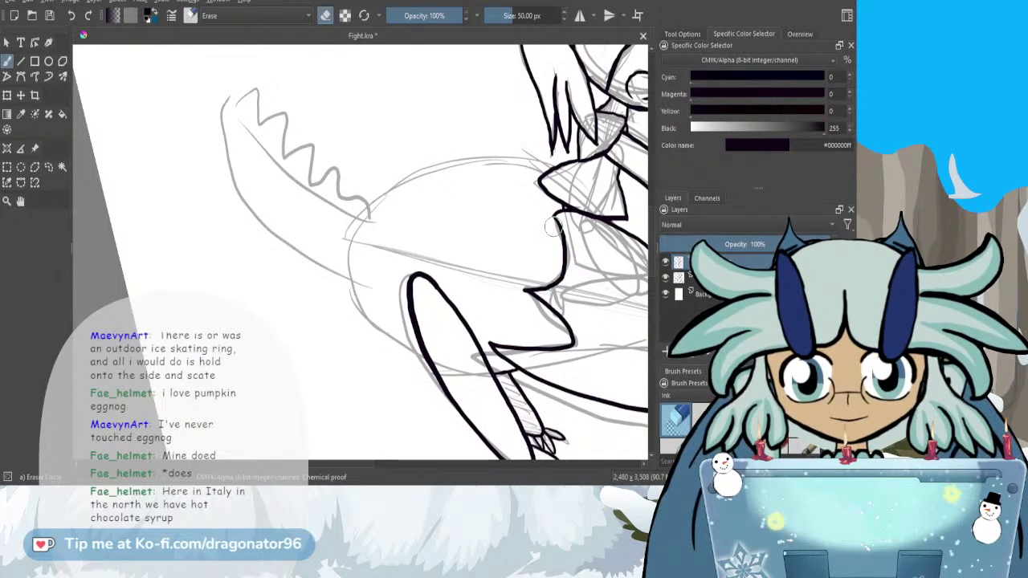
pyautogui.press('e')
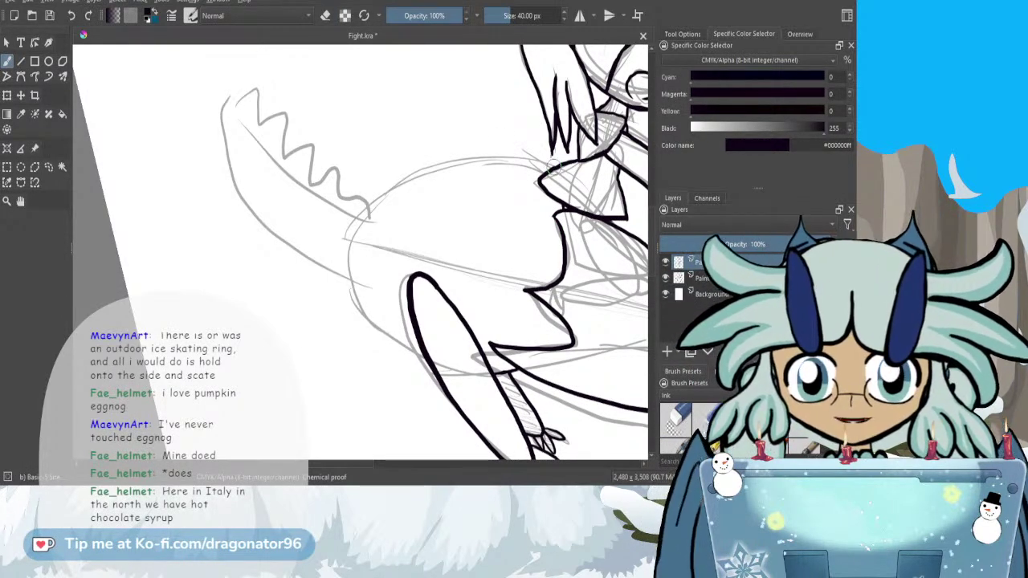
# - Ink the creature's back and rump, both edges of its curved tail, and the row of pointed spikes along the tail
pyautogui.moveTo(563, 161)
pyautogui.mouseDown()
pyautogui.moveTo(420, 173)
pyautogui.moveTo(363, 210)
pyautogui.mouseUp()
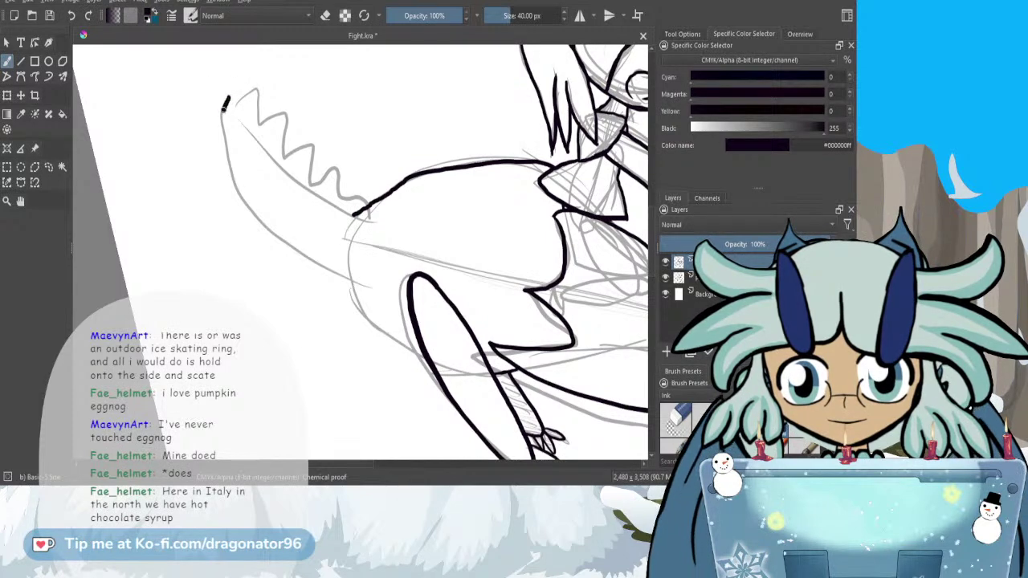
pyautogui.moveTo(227, 103)
pyautogui.mouseDown()
pyautogui.moveTo(233, 183)
pyautogui.moveTo(281, 246)
pyautogui.moveTo(353, 285)
pyautogui.moveTo(374, 325)
pyautogui.moveTo(413, 354)
pyautogui.mouseUp()
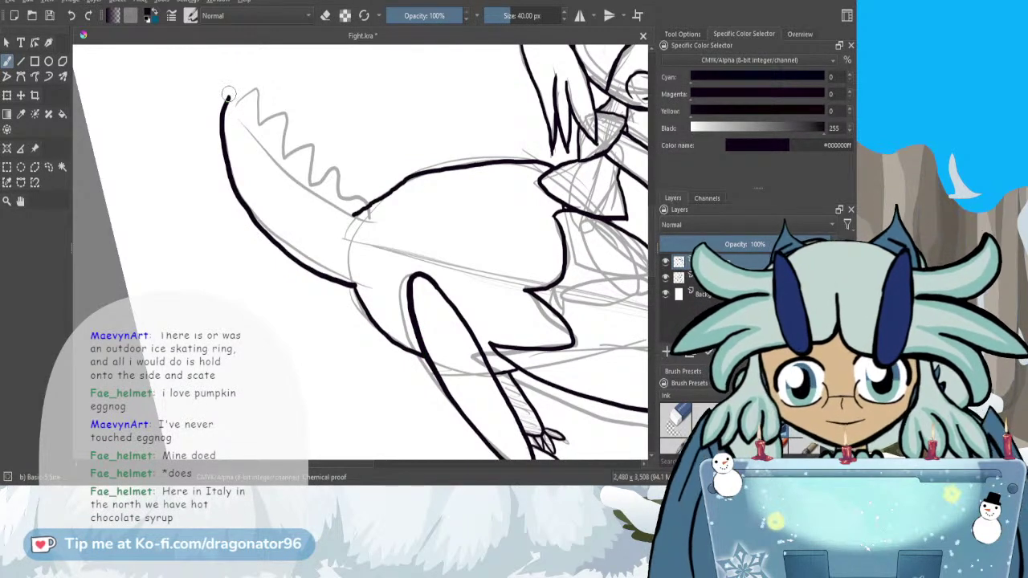
pyautogui.moveTo(229, 96)
pyautogui.mouseDown()
pyautogui.moveTo(283, 170)
pyautogui.moveTo(319, 198)
pyautogui.mouseUp()
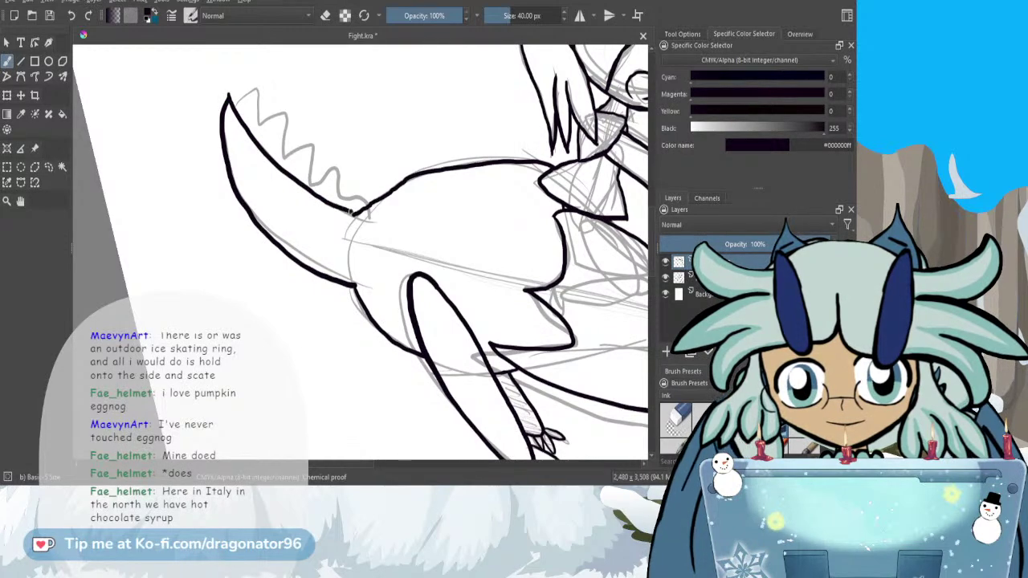
pyautogui.moveTo(224, 108)
pyautogui.mouseDown()
pyautogui.moveTo(257, 83)
pyautogui.moveTo(252, 133)
pyautogui.moveTo(282, 104)
pyautogui.moveTo(279, 164)
pyautogui.moveTo(303, 130)
pyautogui.moveTo(317, 144)
pyautogui.moveTo(312, 192)
pyautogui.moveTo(334, 163)
pyautogui.moveTo(339, 176)
pyautogui.moveTo(344, 205)
pyautogui.mouseUp()
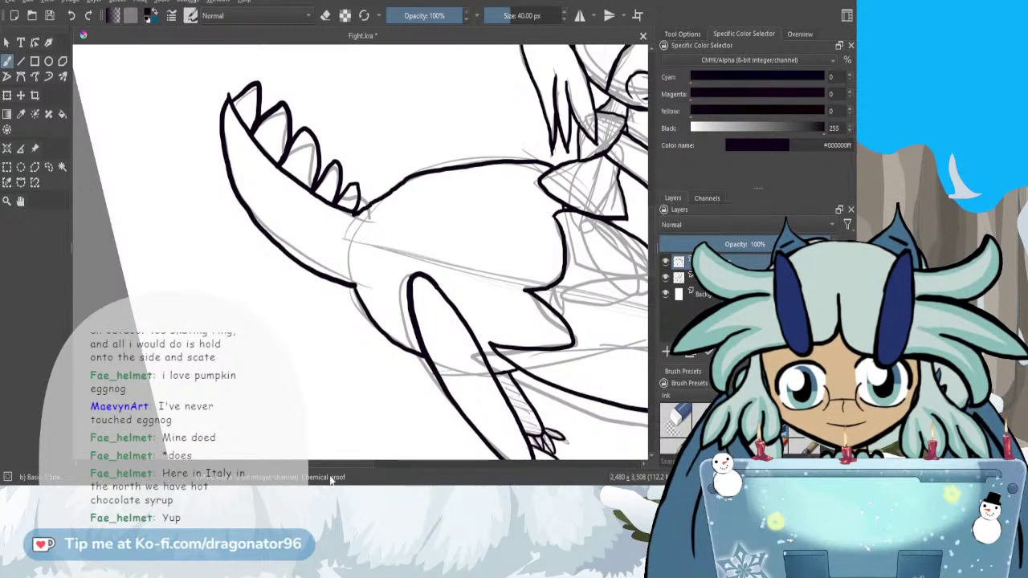
# - Ink the small pointed toes of the creature's far front foot
pyautogui.moveTo(334, 466); pyautogui.dragTo(430, 448)
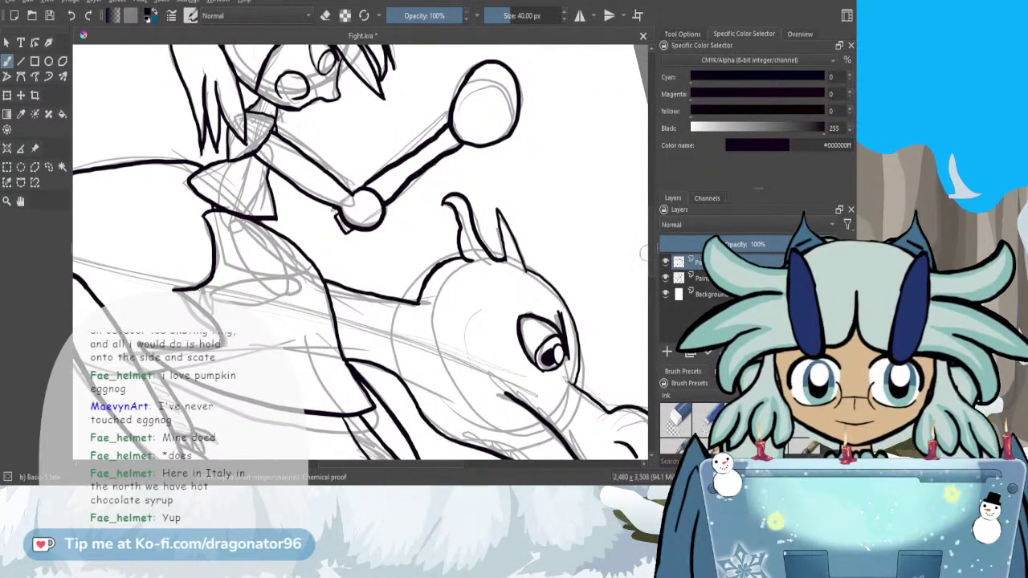
pyautogui.moveTo(652, 257); pyautogui.dragTo(652, 267)
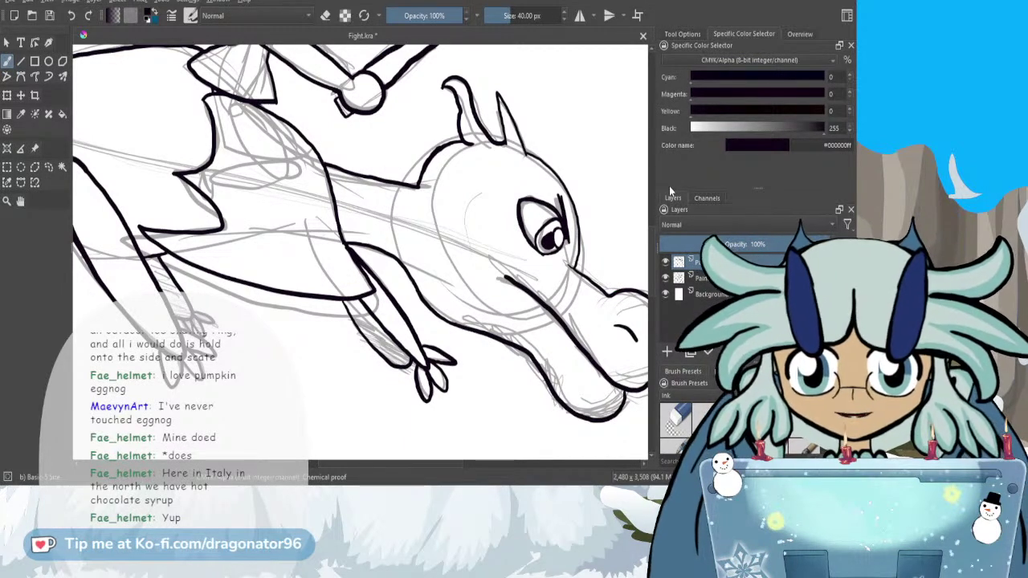
pyautogui.press('e')
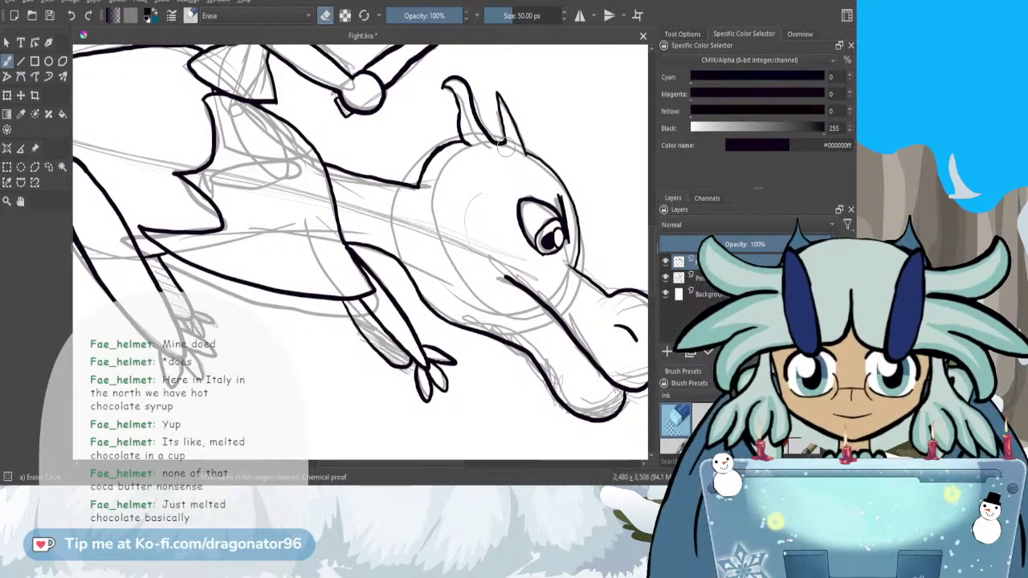
pyautogui.press('/')
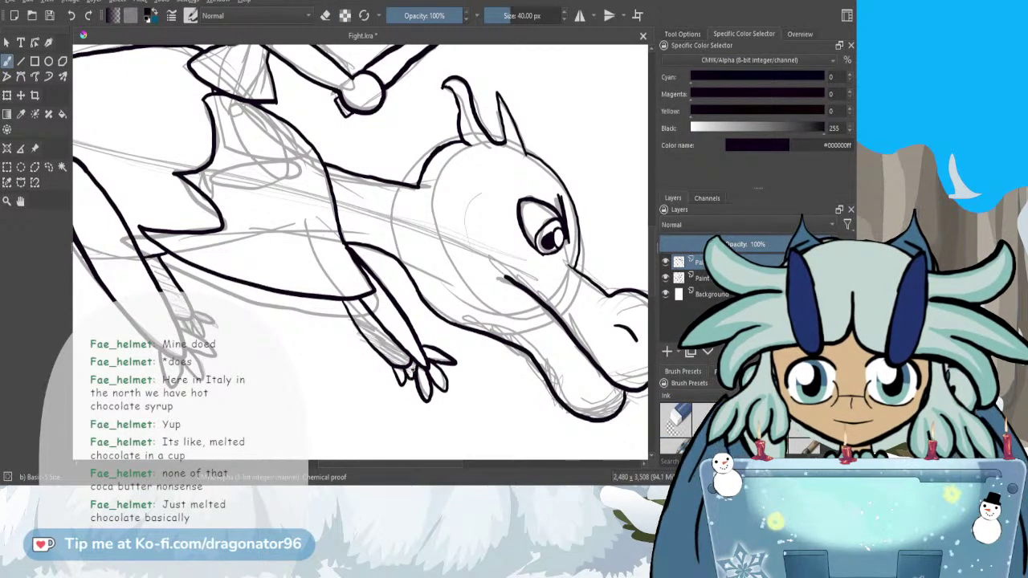
pyautogui.moveTo(336, 462); pyautogui.dragTo(314, 461)
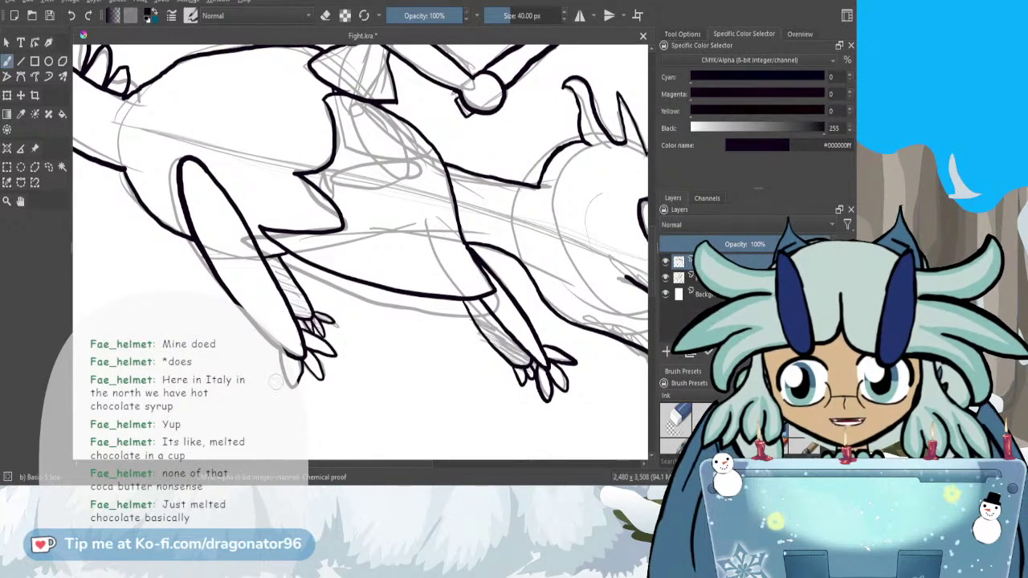
# - Reset the canvas rotation to upright and hide the sketch layer
pyautogui.scroll(-3, 281, 378)
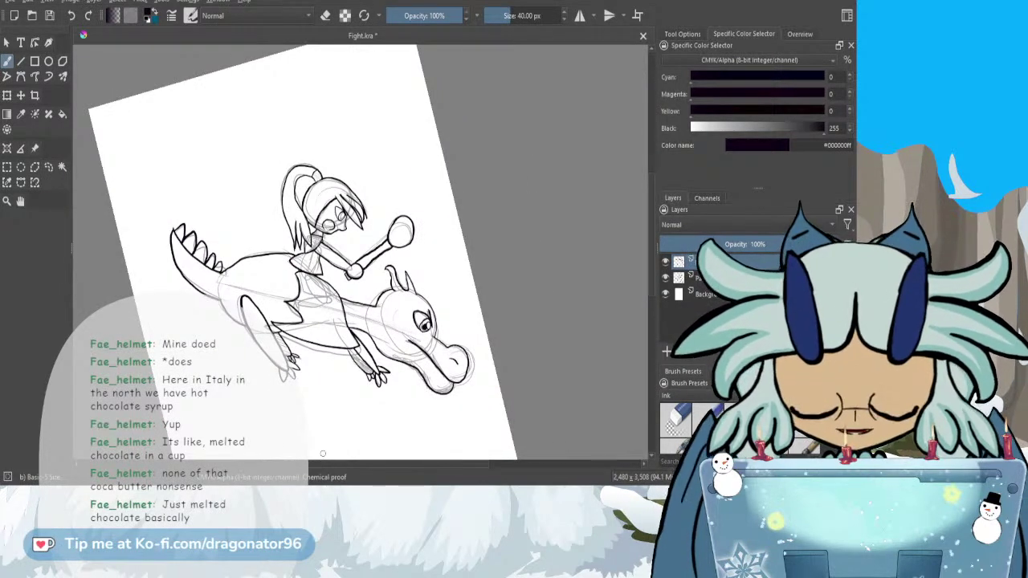
pyautogui.press('5')
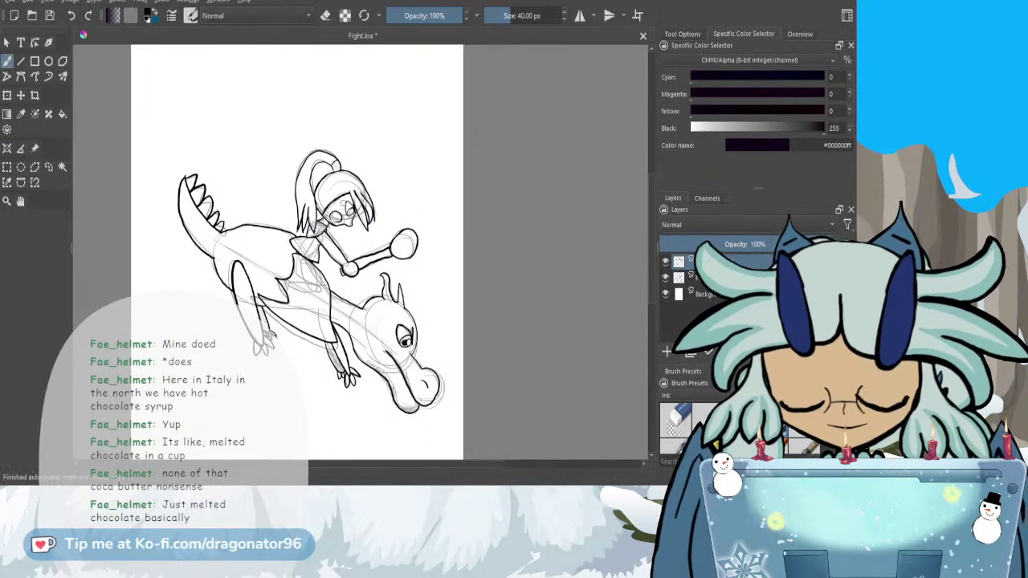
pyautogui.scroll(5, 346, 208)
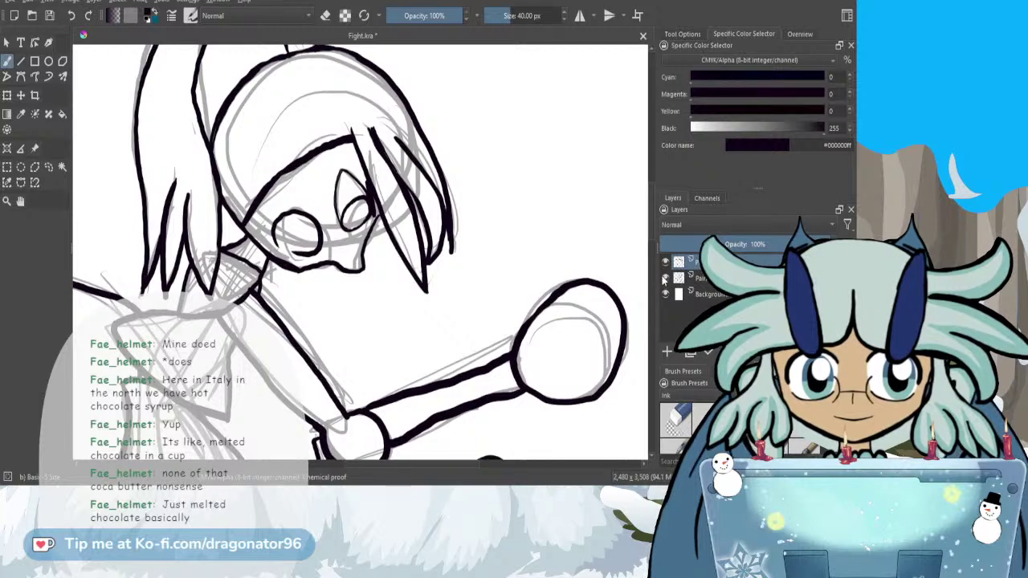
pyautogui.click(665, 278)
# - Ink a small highlight and a solid black pupil inside the iris of the rider's narrow eye
pyautogui.scroll(2, 361, 193)
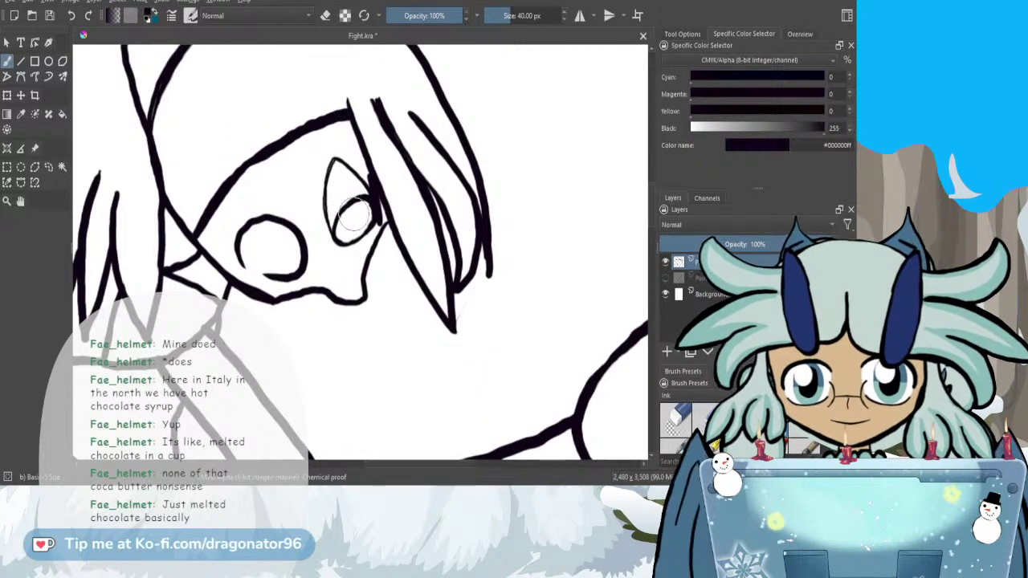
pyautogui.press('e')
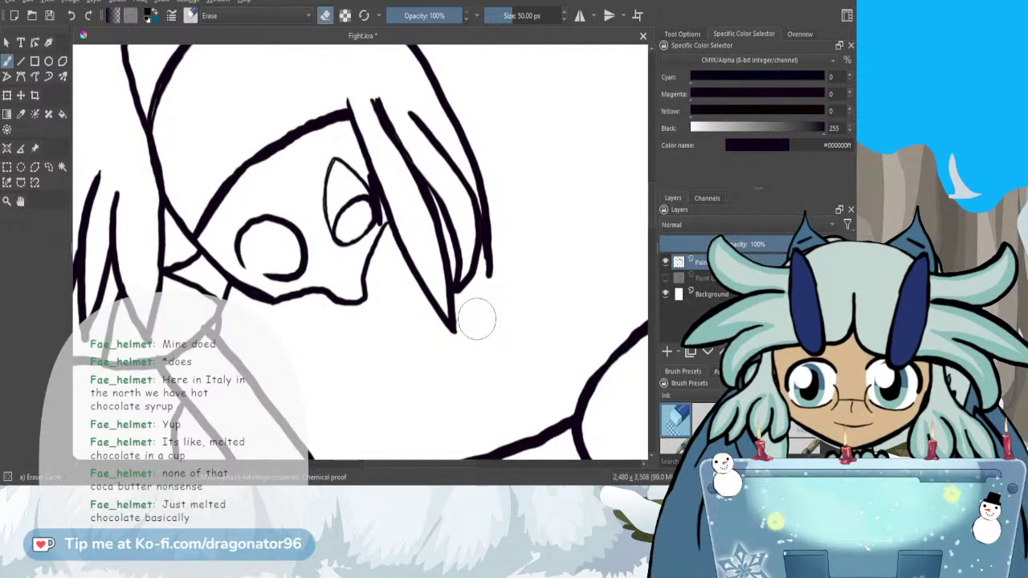
pyautogui.press('e')
pyautogui.scroll(2, 365, 217)
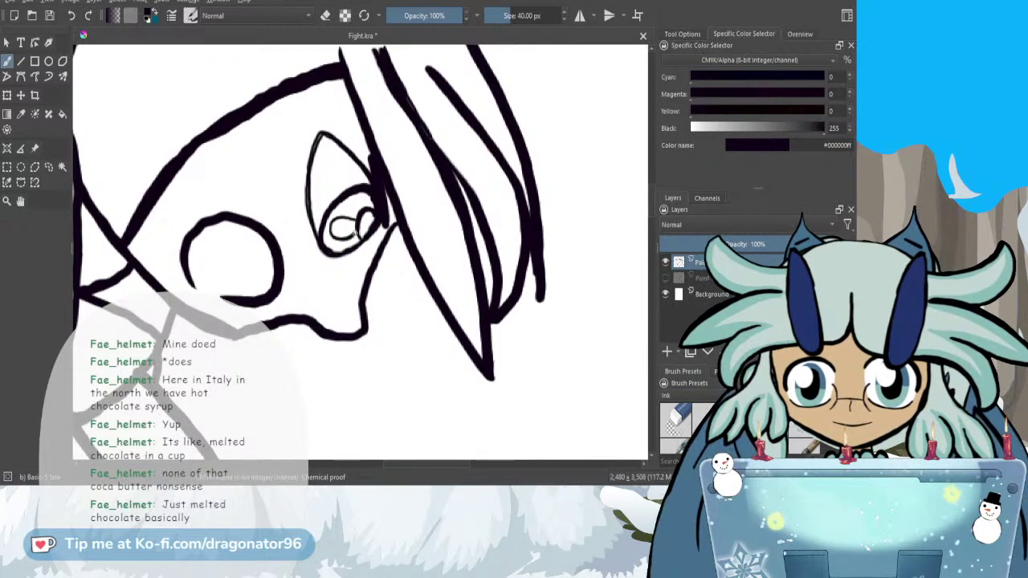
pyautogui.moveTo(331, 250); pyautogui.dragTo(327, 248)
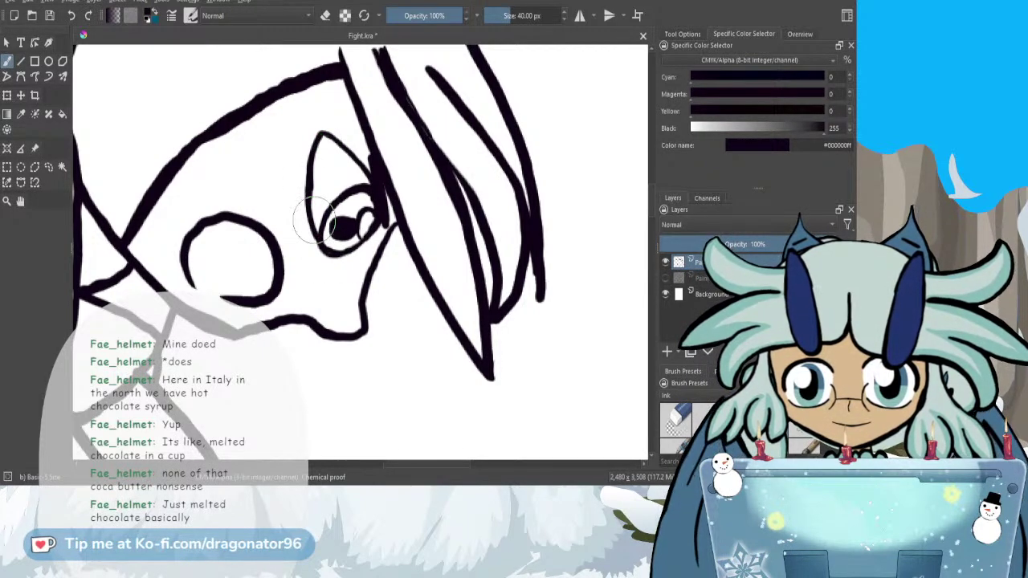
# - Copy the Ko-fi link's vector layer from Hugs.kra and paste it into Fight.kra above the line art
pyautogui.scroll(-5, 326, 252)
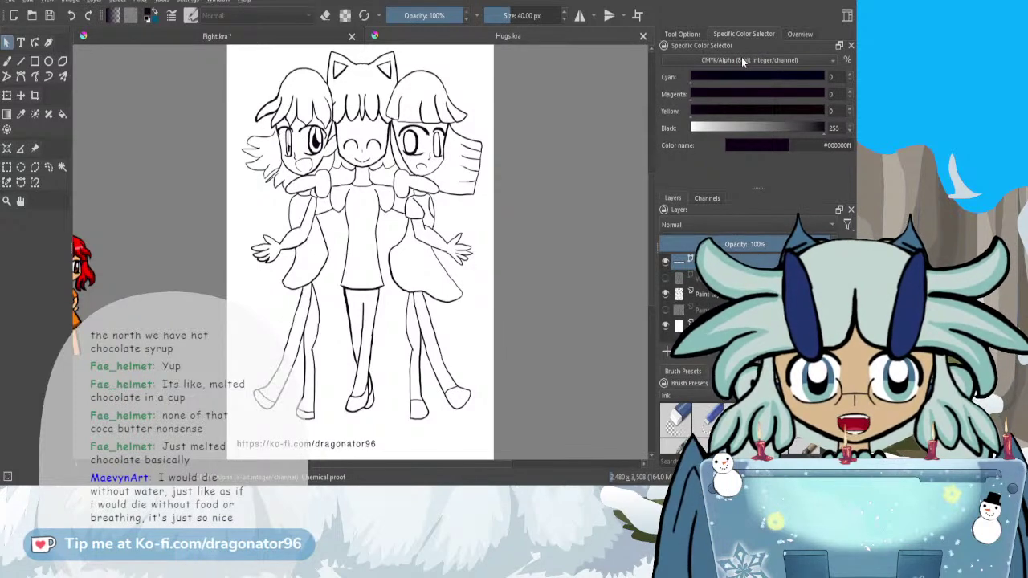
pyautogui.click(171, 33)
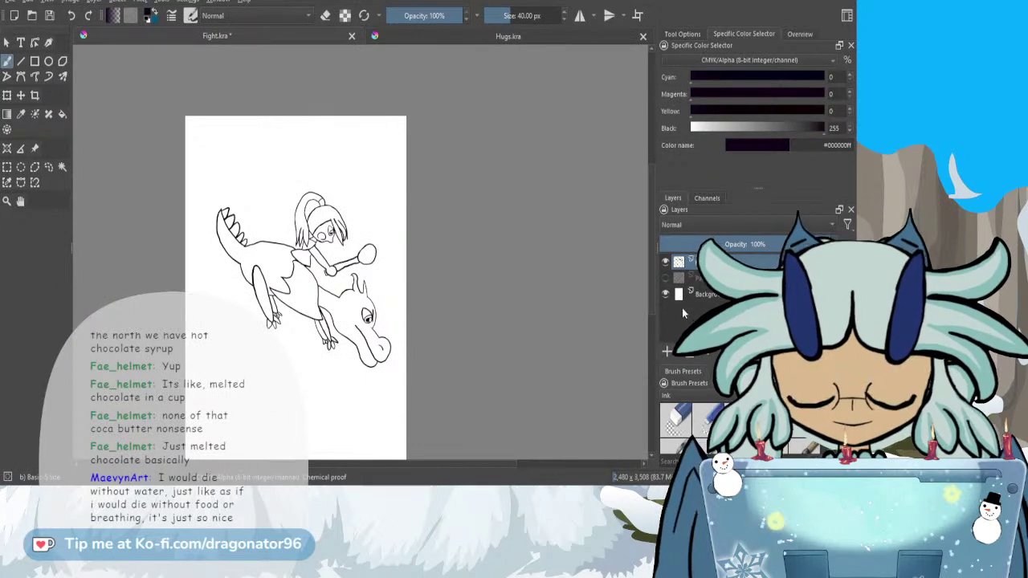
pyautogui.hotkey('ctrl', 'v')
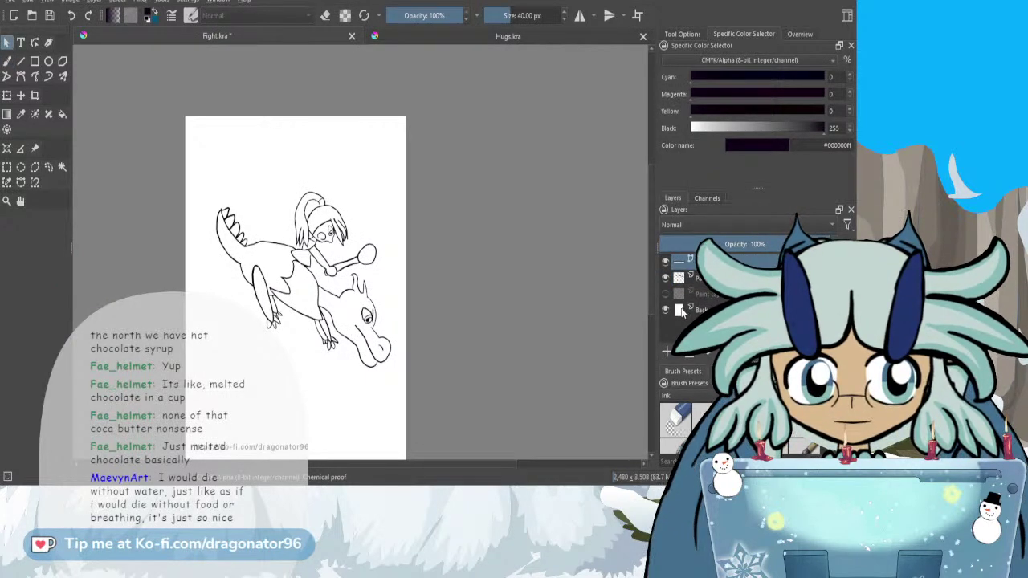
pyautogui.scroll(-2, 652, 281)
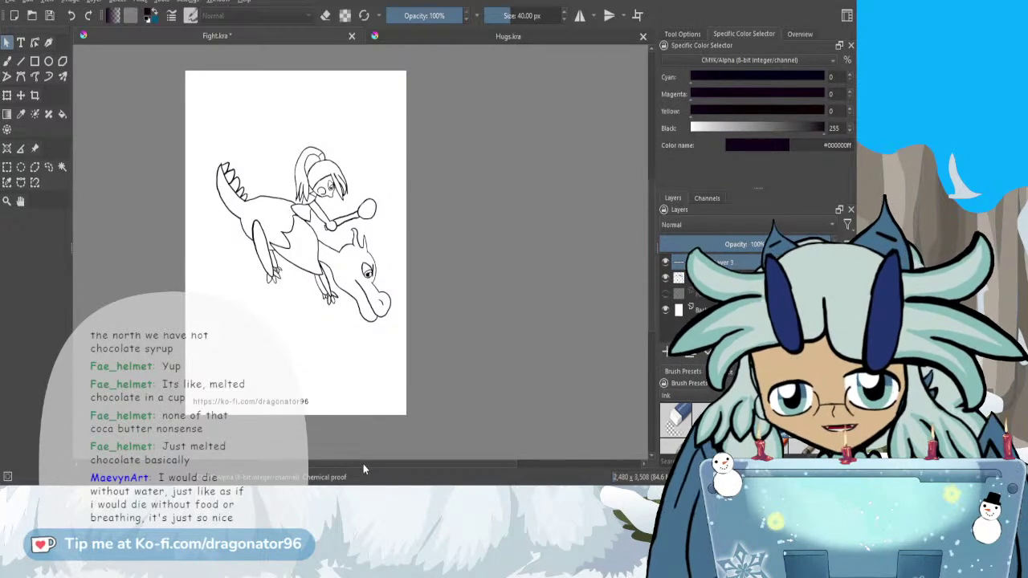
pyautogui.moveTo(363, 463); pyautogui.dragTo(324, 464)
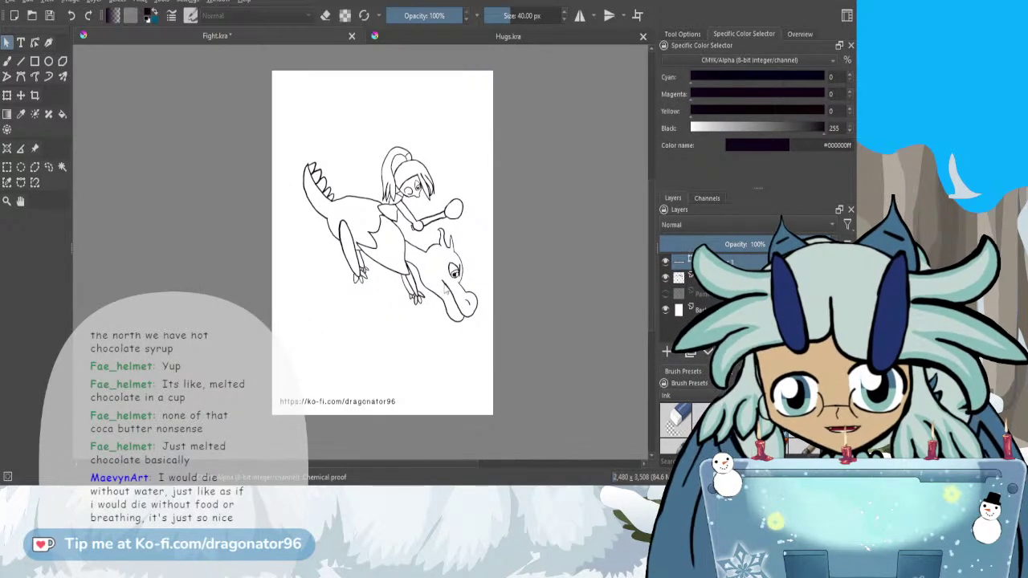
# - Thicken the outline of the creature's straight pointed horn on the line-art layer, undoing a stray stroke
pyautogui.scroll(4, 446, 291)
pyautogui.scroll(-1, 477, 306)
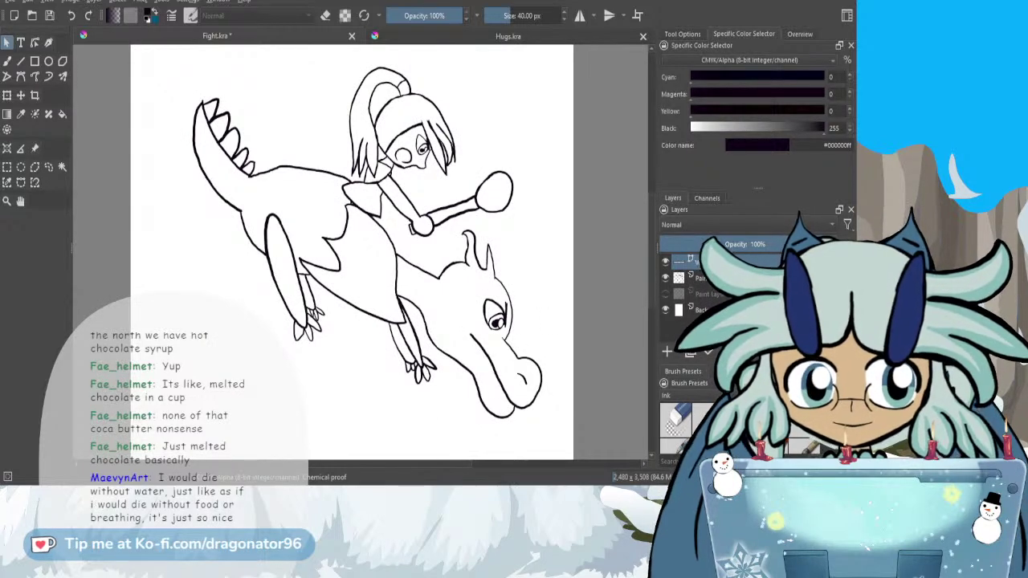
pyautogui.press('b')
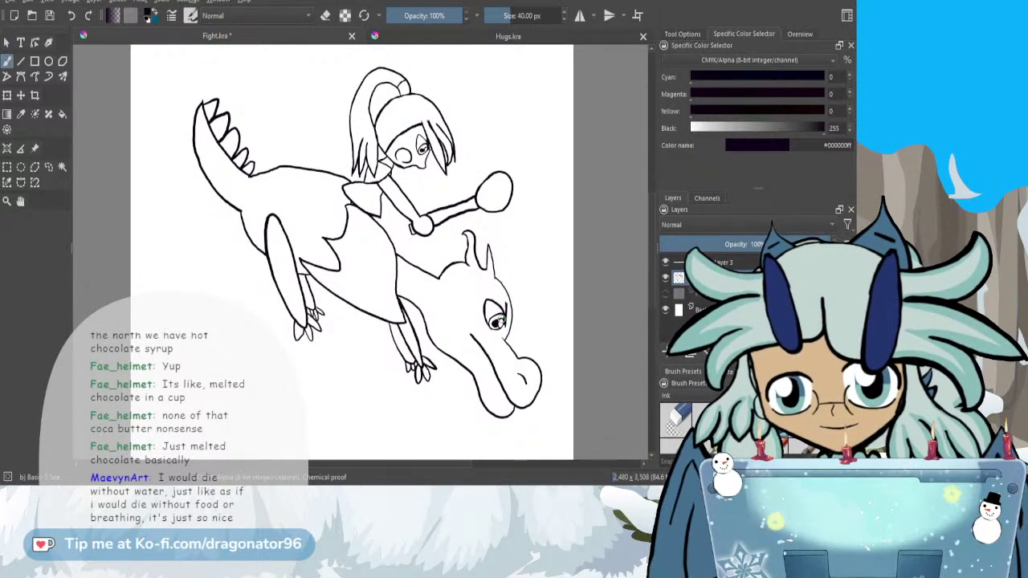
pyautogui.scroll(2, 500, 290)
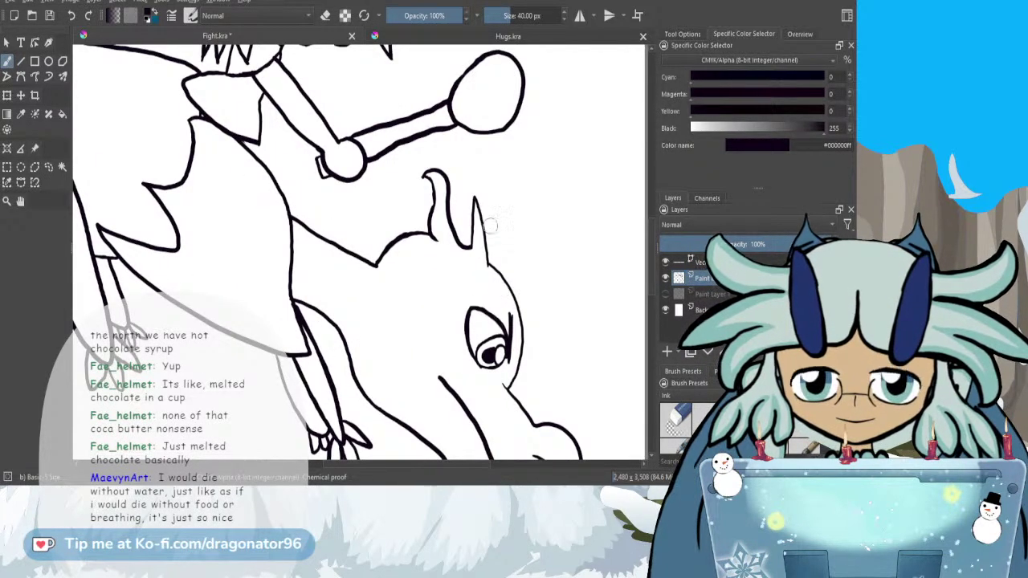
pyautogui.scroll(1, 481, 207)
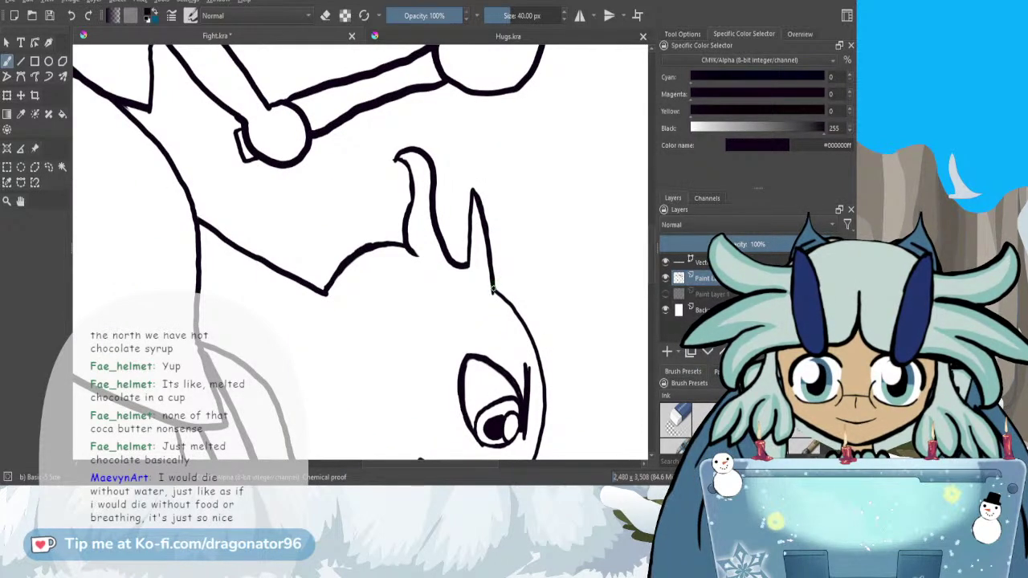
pyautogui.moveTo(470, 204); pyautogui.dragTo(467, 238)
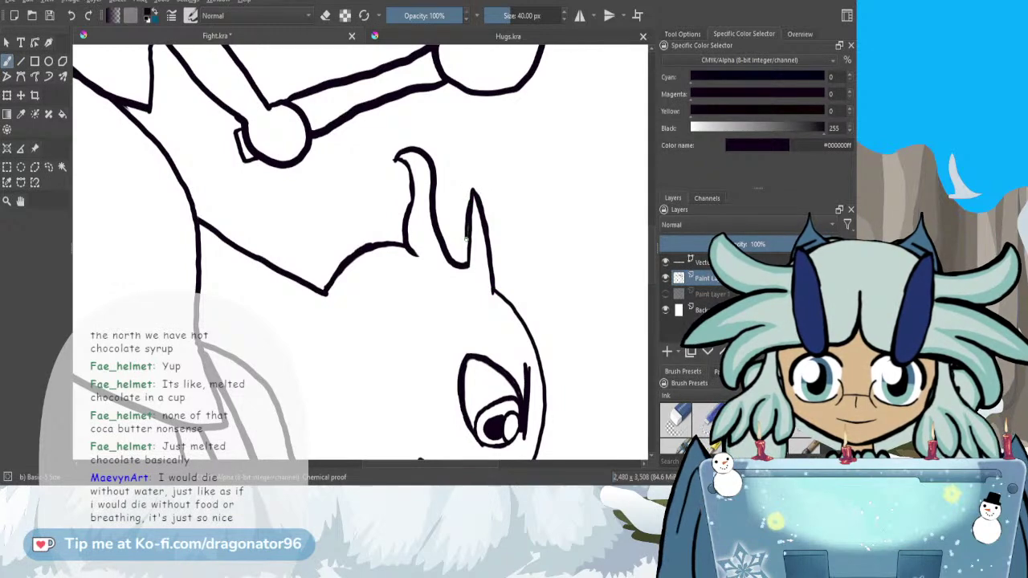
pyautogui.hotkey('ctrl', 'z')
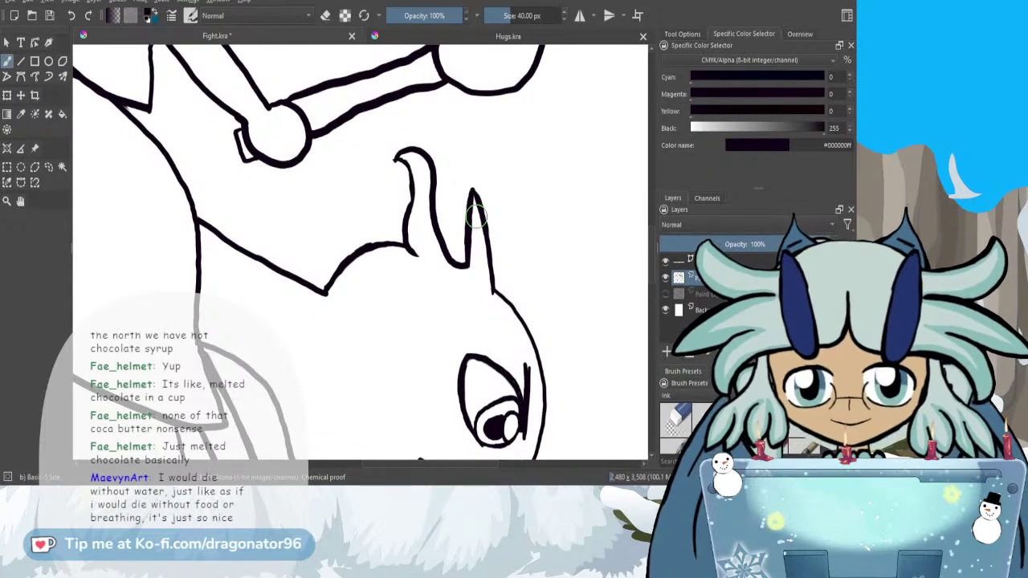
# - Erase the excess thickness along the inner line of the rider's front hair strands with the 50 px eraser
pyautogui.scroll(-4, 476, 216)
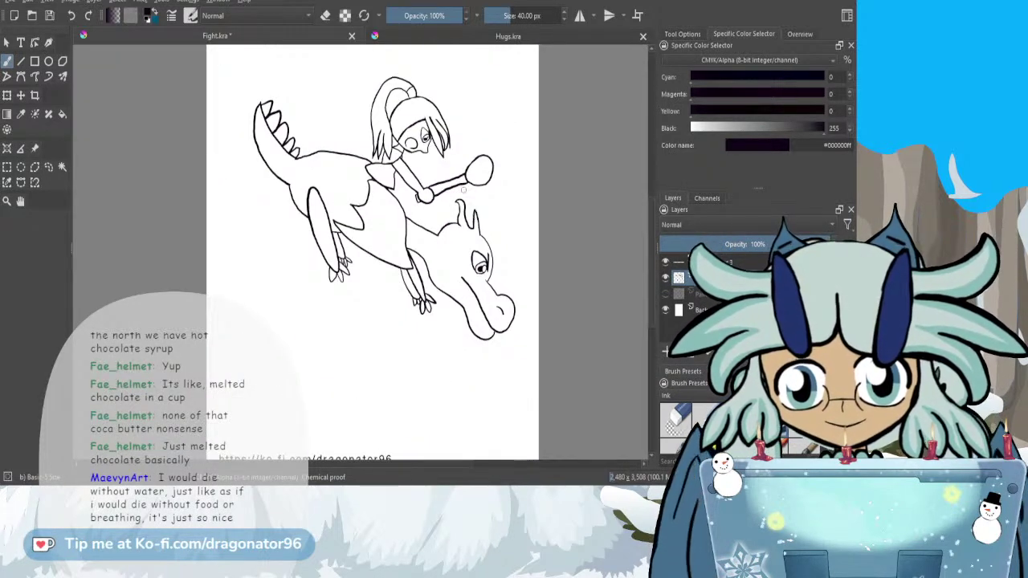
pyautogui.scroll(-2, 457, 198)
pyautogui.scroll(5, 483, 144)
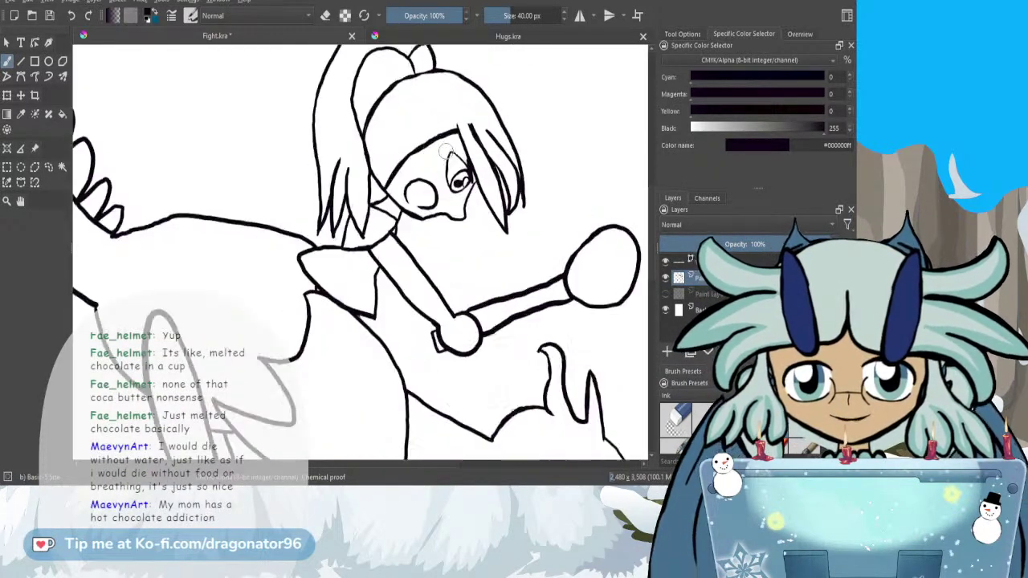
pyautogui.scroll(2, 498, 157)
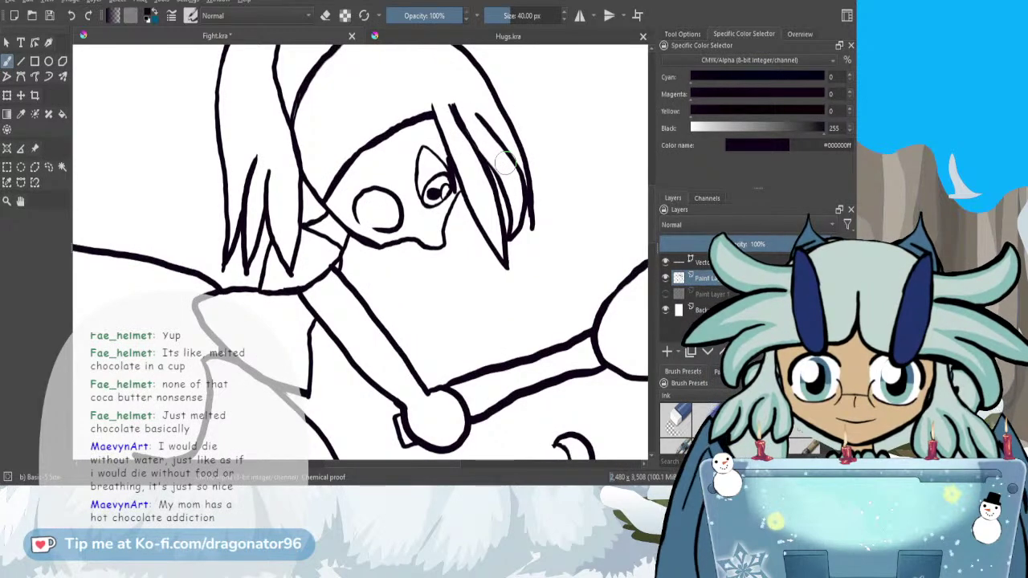
pyautogui.press('e')
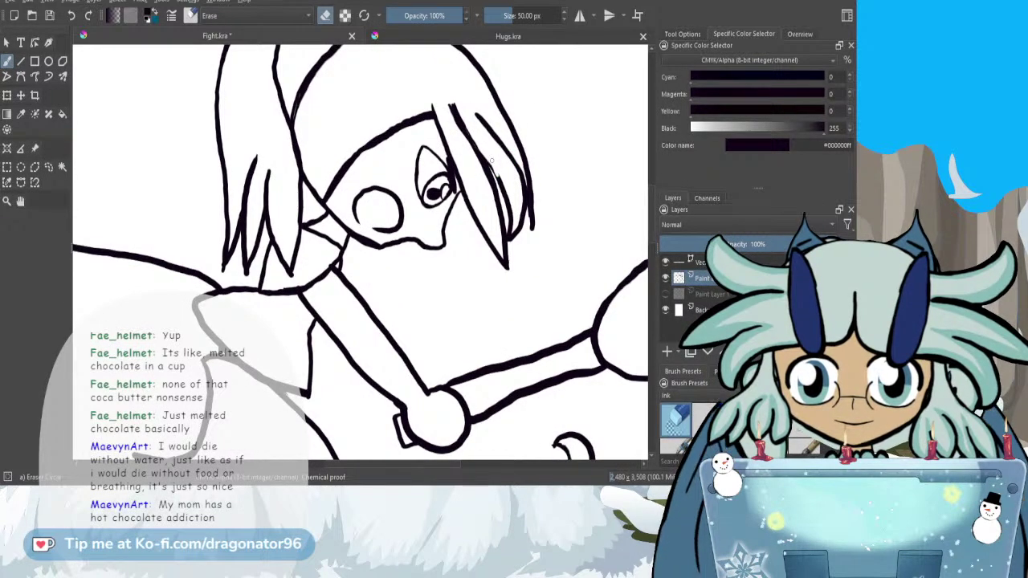
pyautogui.moveTo(496, 171)
pyautogui.mouseDown()
pyautogui.moveTo(500, 175)
pyautogui.moveTo(509, 227)
pyautogui.mouseUp()
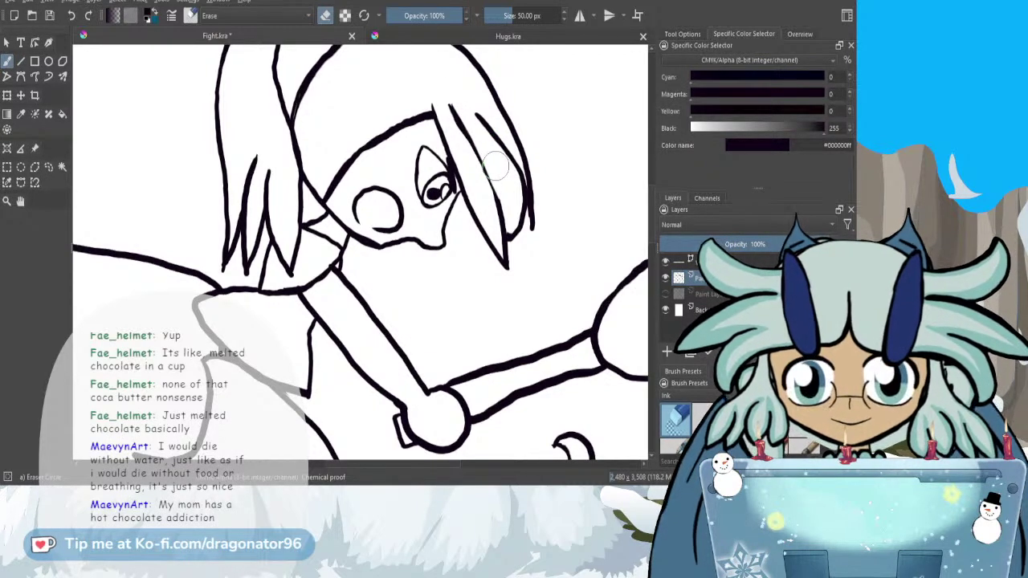
pyautogui.scroll(1, 498, 165)
pyautogui.press('e')
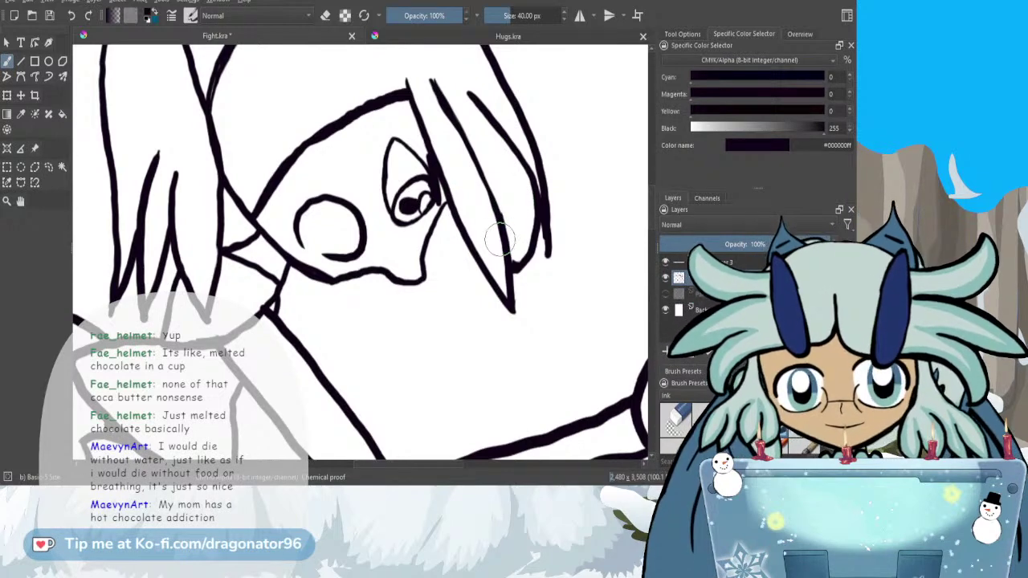
# - Thin the curved lower edge of the rider's collar with the eraser and smooth it with the 40 px ink brush
pyautogui.scroll(-2, 504, 238)
pyautogui.scroll(3, 335, 337)
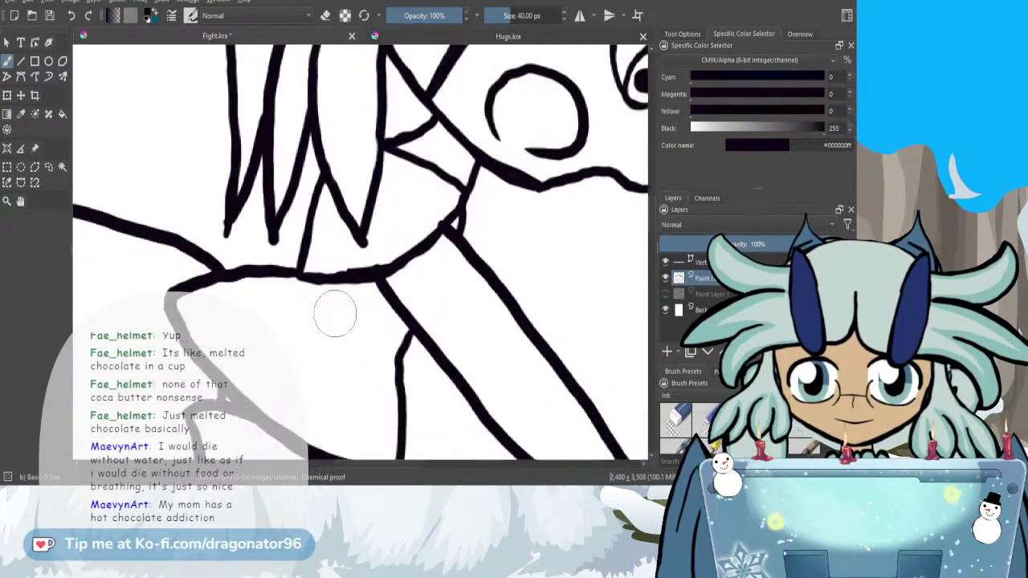
pyautogui.press('e')
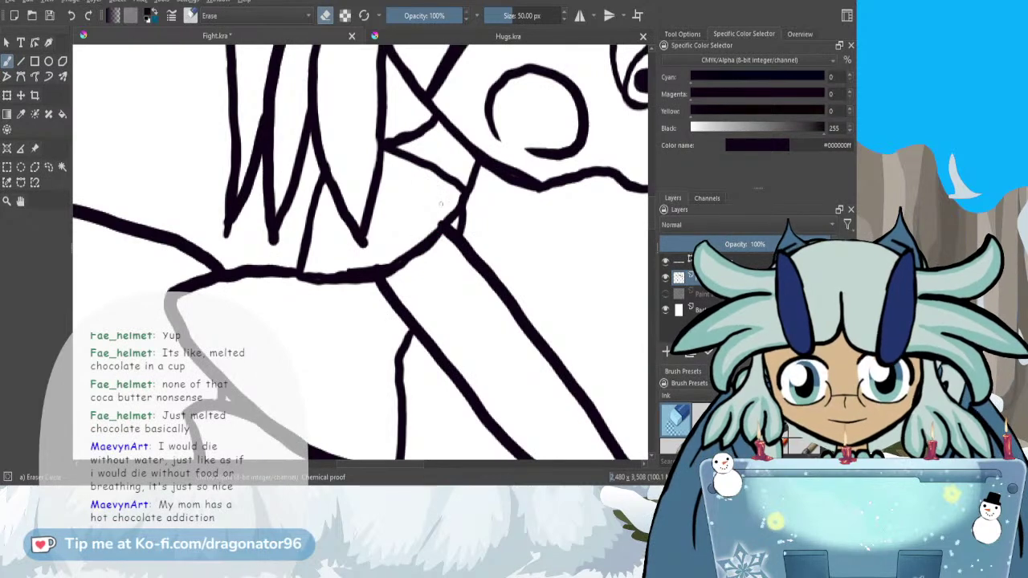
pyautogui.moveTo(448, 212)
pyautogui.mouseDown()
pyautogui.moveTo(377, 259)
pyautogui.moveTo(395, 254)
pyautogui.moveTo(322, 263)
pyautogui.moveTo(388, 253)
pyautogui.mouseUp()
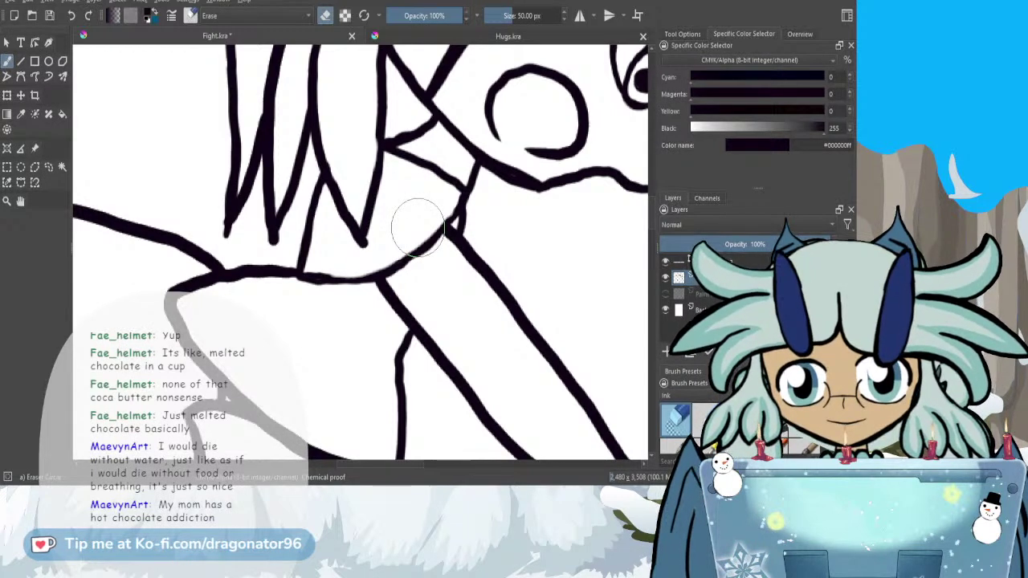
pyautogui.press('e')
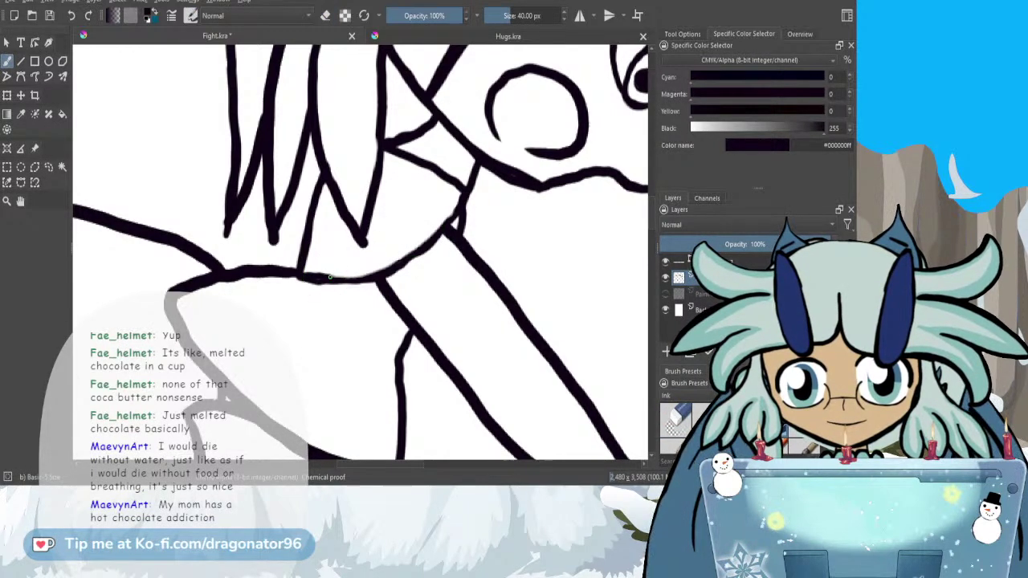
pyautogui.moveTo(417, 247); pyautogui.dragTo(447, 219)
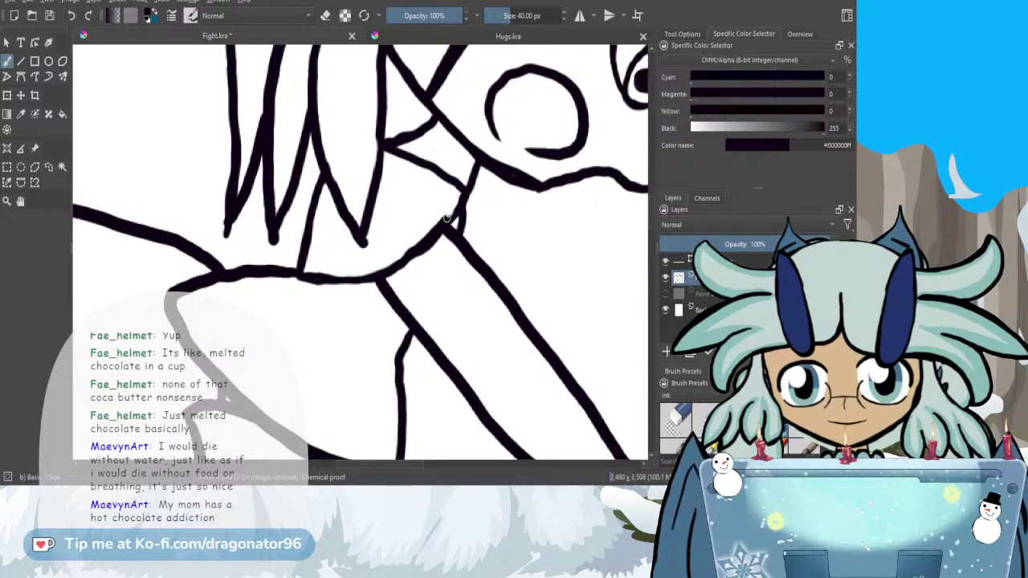
pyautogui.scroll(-8, 462, 200)
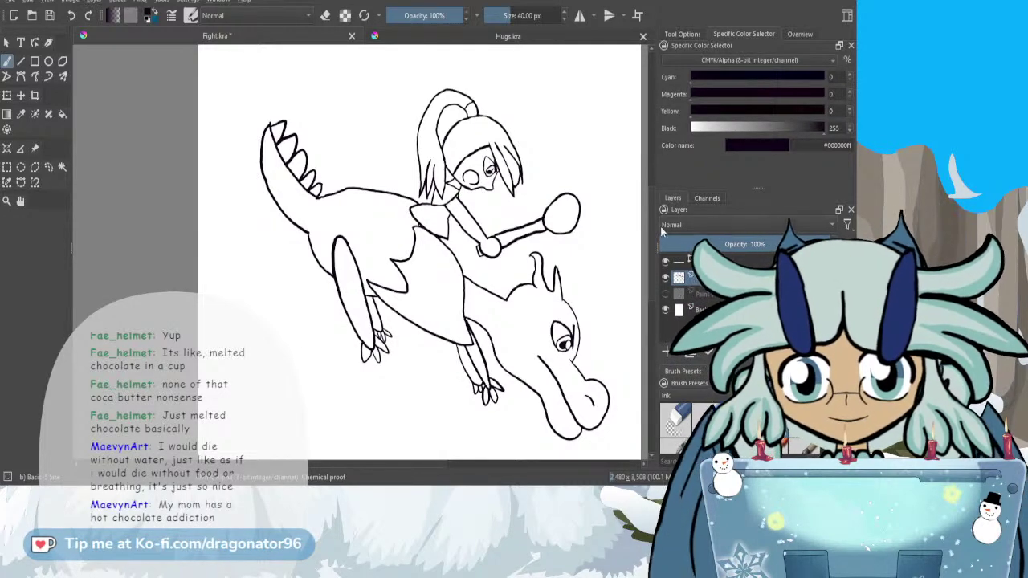
# - Check the whole page, save Fight.kra and save the drawing as Fight.png
pyautogui.scroll(-4, 655, 257)
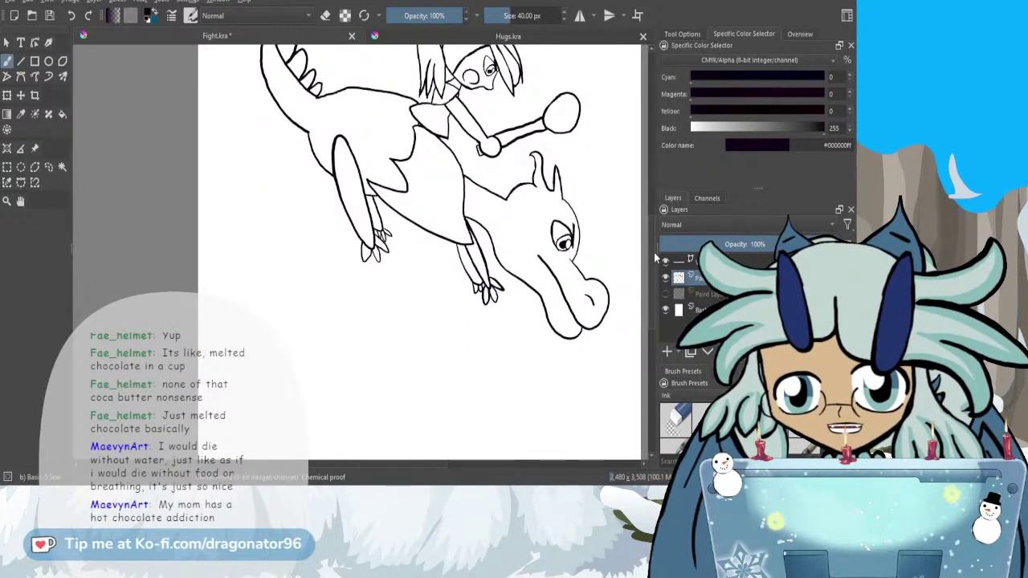
pyautogui.scroll(-4, 654, 273)
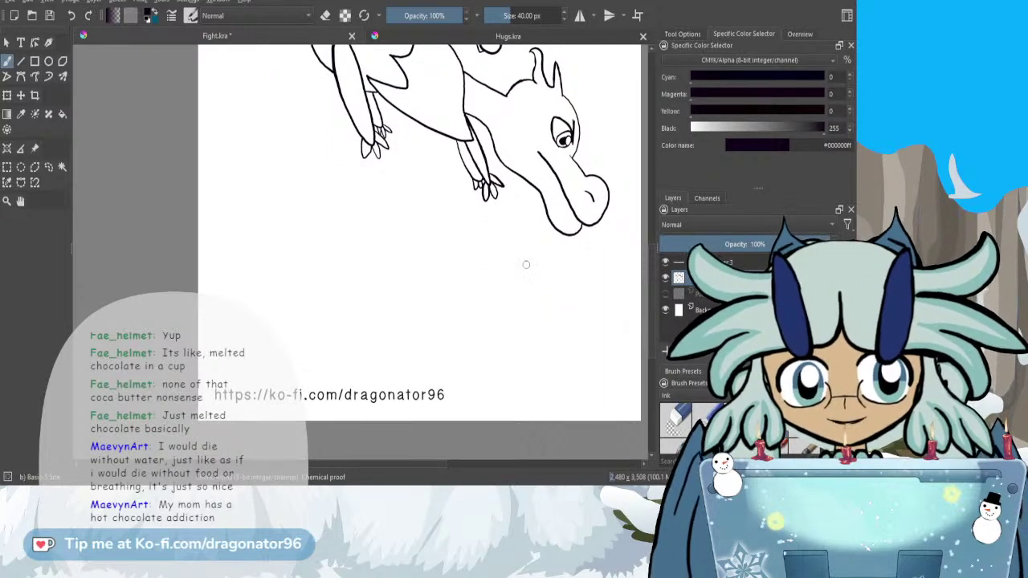
pyautogui.scroll(-2, 526, 264)
pyautogui.scroll(6, 650, 275)
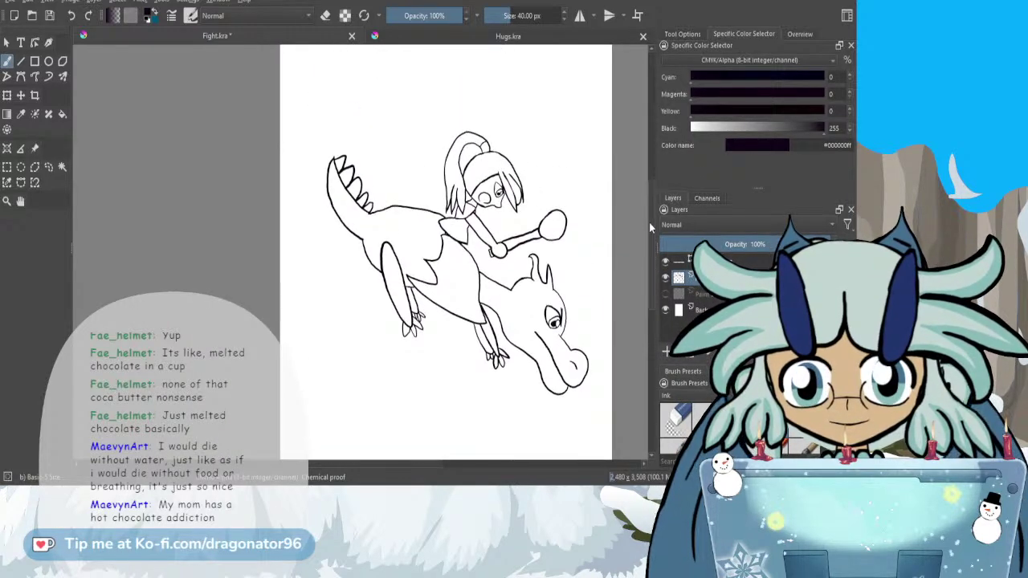
pyautogui.click(49, 16)
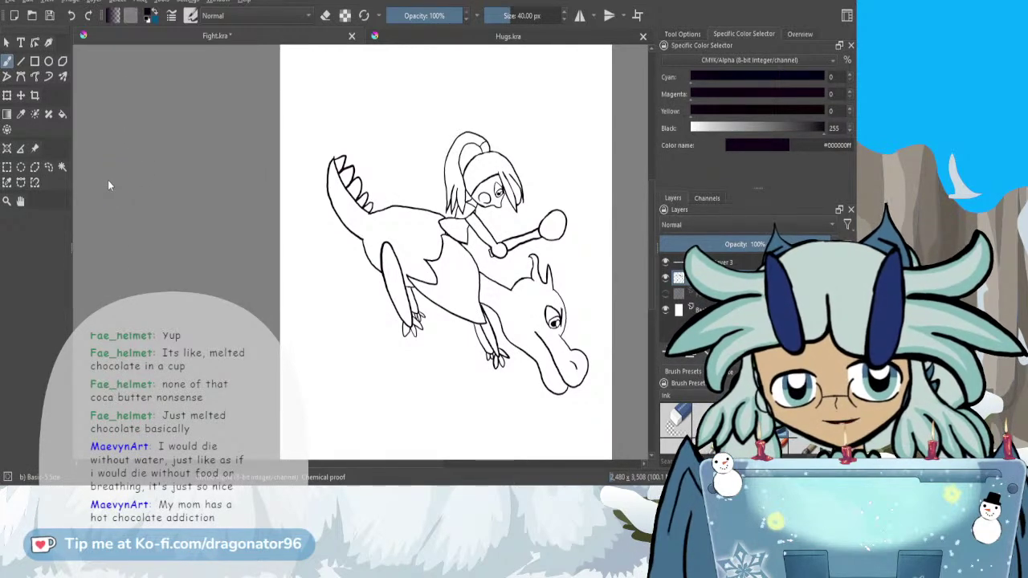
pyautogui.hotkey('ctrl', 's')
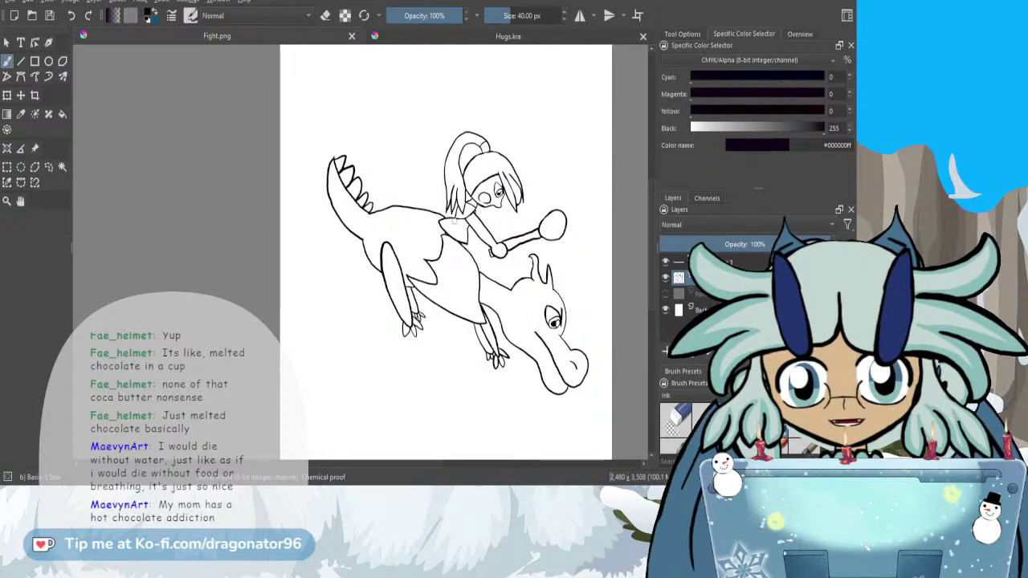
pyautogui.scroll(-1, 454, 220)
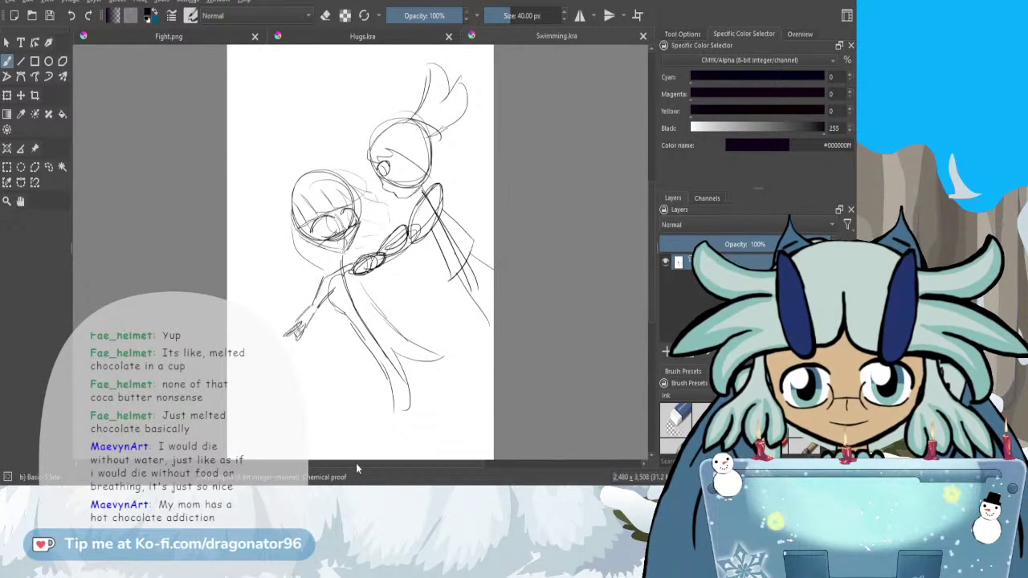
# - In Swimming.kra, add one paint layer above the sketch and another one below it
pyautogui.moveTo(355, 463); pyautogui.dragTo(333, 464)
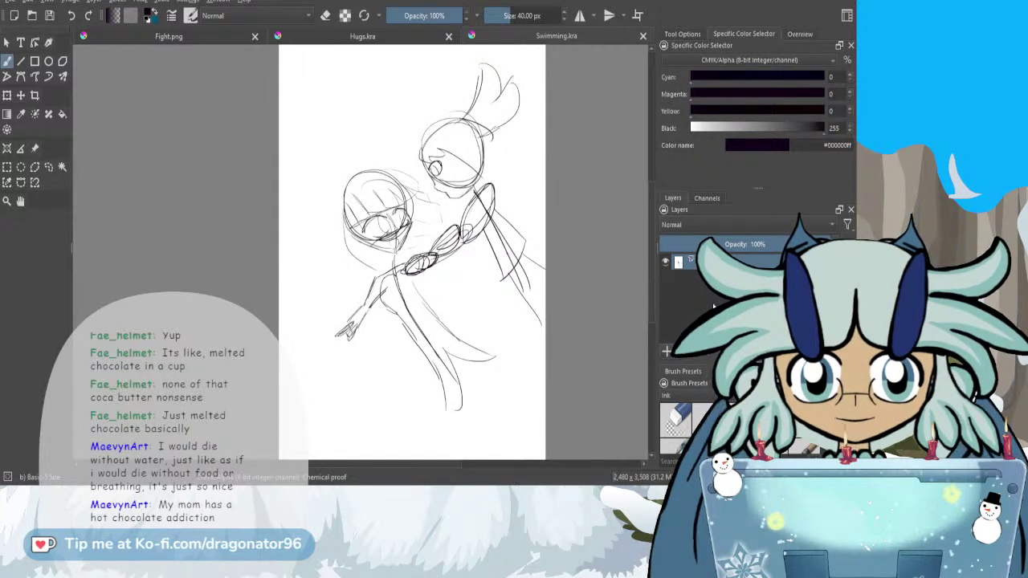
pyautogui.click(665, 351)
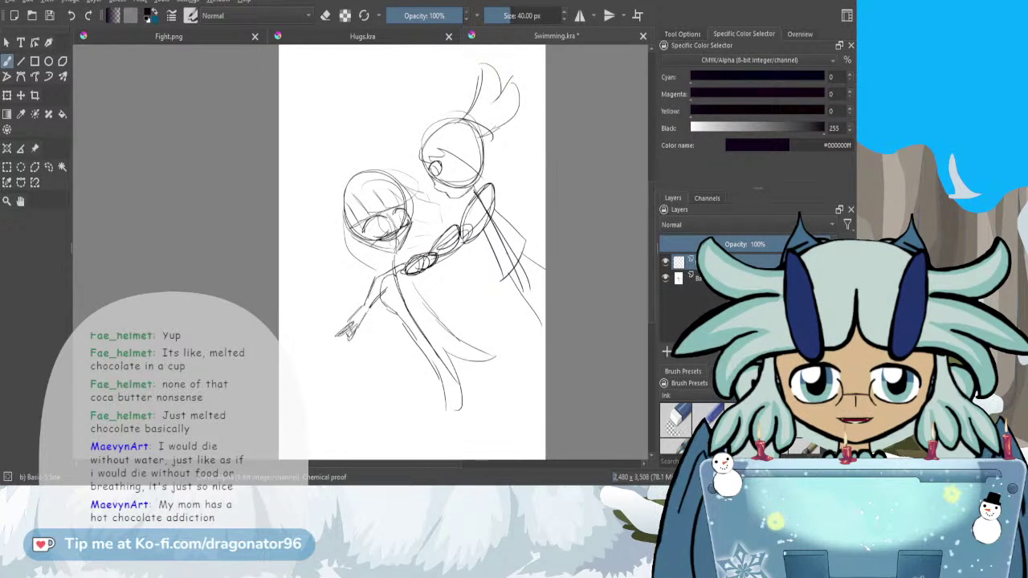
pyautogui.press('Insert')
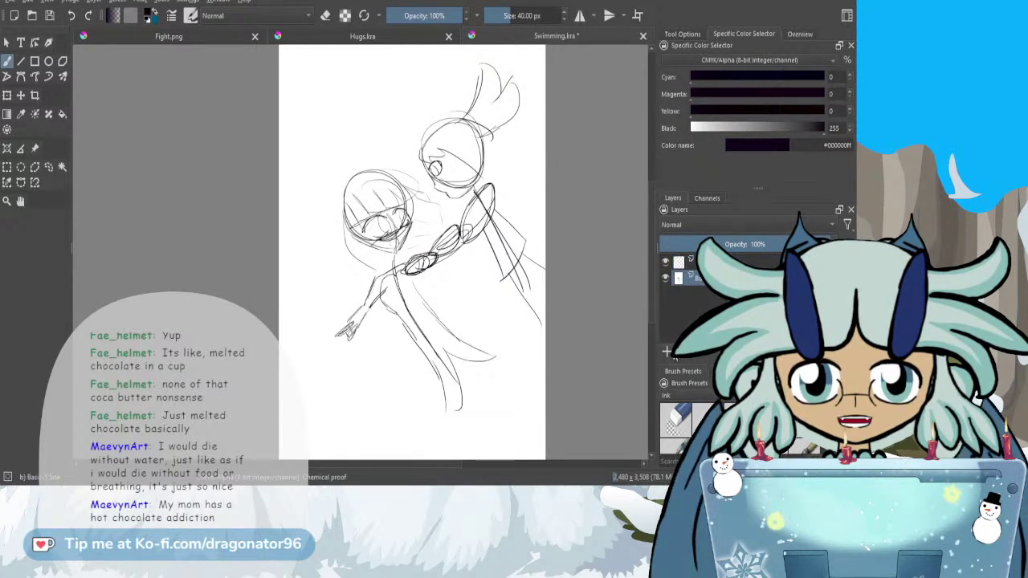
pyautogui.moveTo(709, 283); pyautogui.dragTo(707, 301)
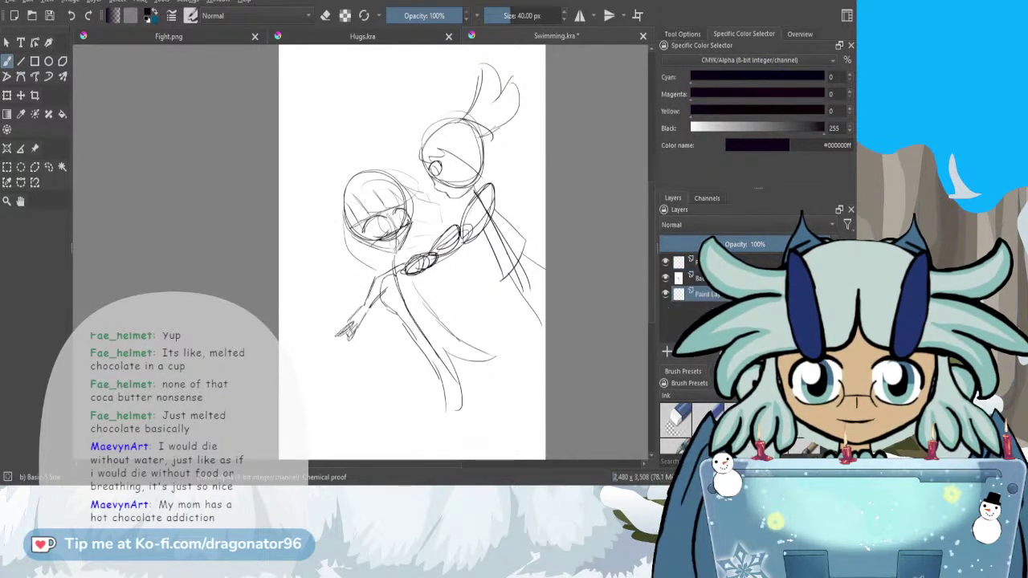
# - Fill the bottom layer with white while the sketch is hidden, and show the sketch again at 37% opacity
pyautogui.click(665, 279)
pyautogui.click(62, 114)
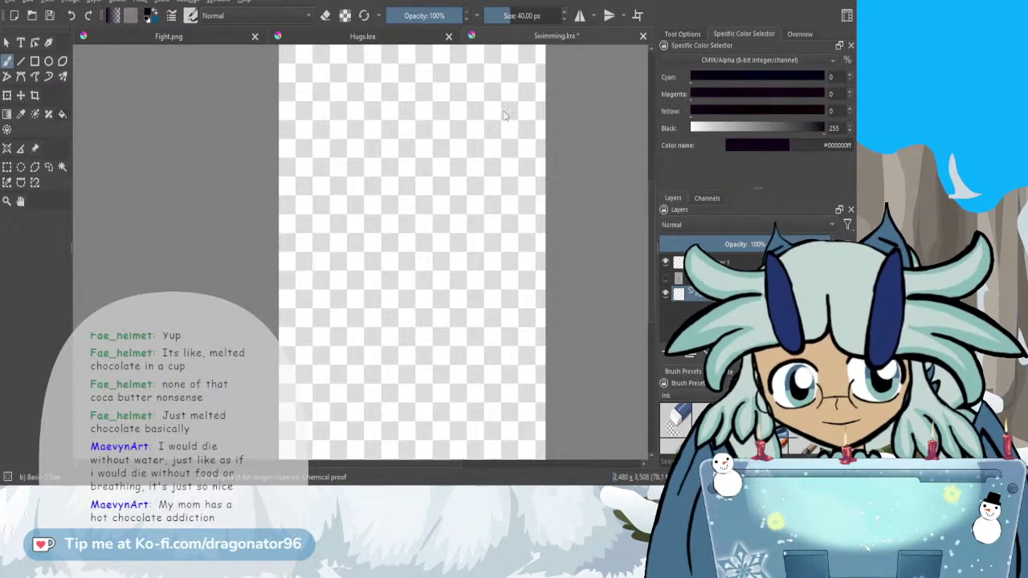
pyautogui.moveTo(722, 128); pyautogui.dragTo(574, 129)
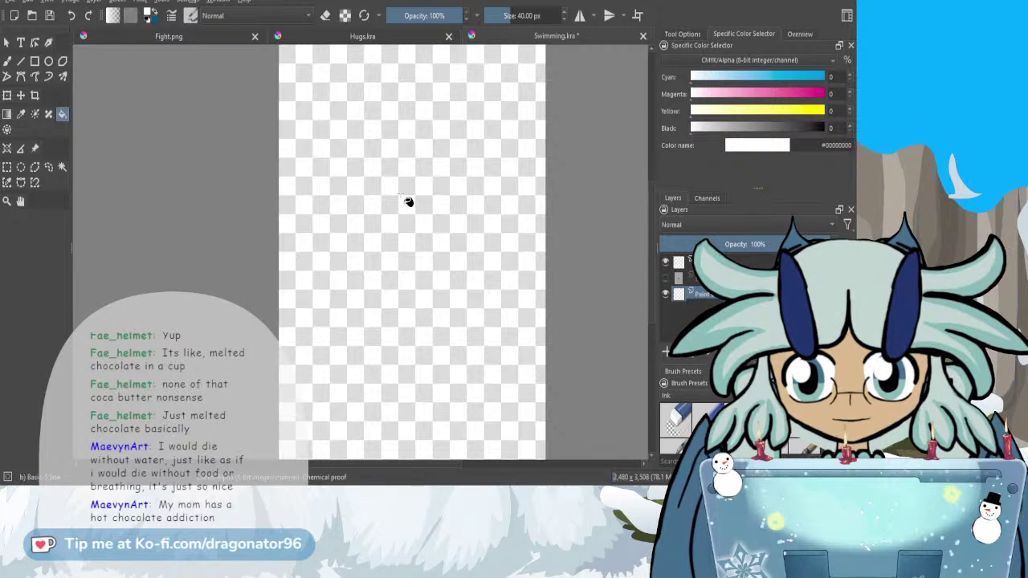
pyautogui.click(440, 232)
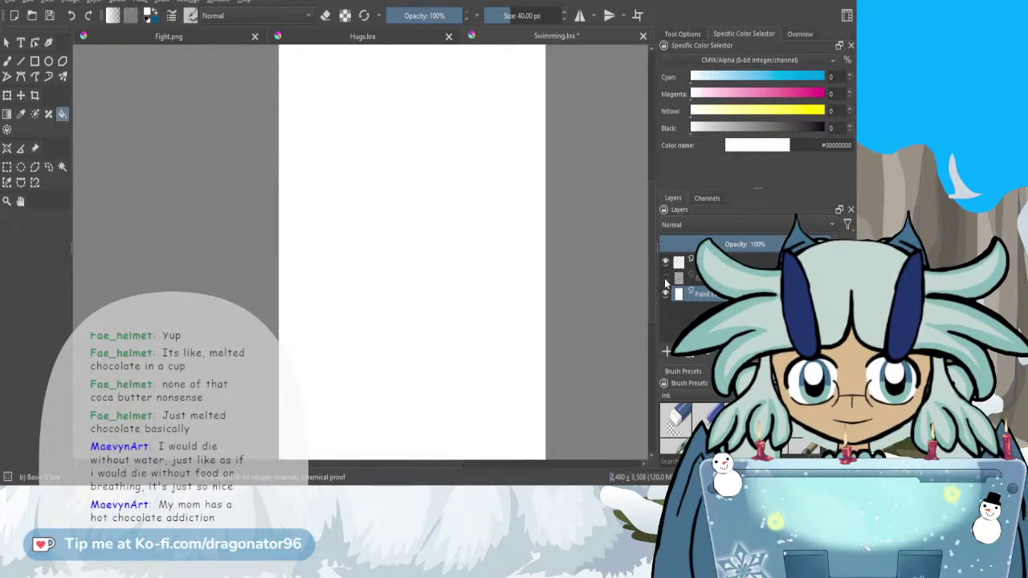
pyautogui.click(665, 278)
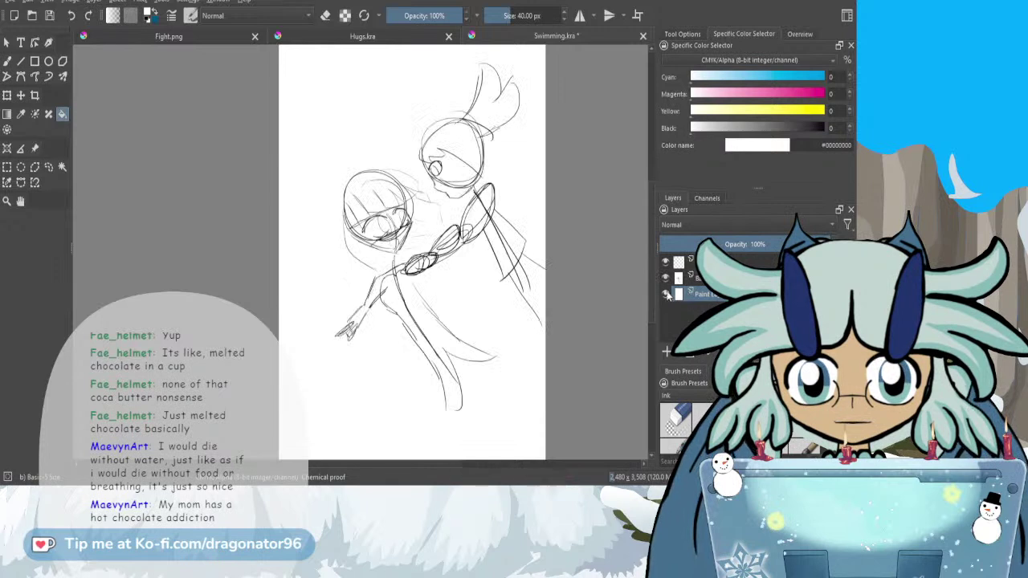
pyautogui.click(706, 277)
pyautogui.click(725, 245)
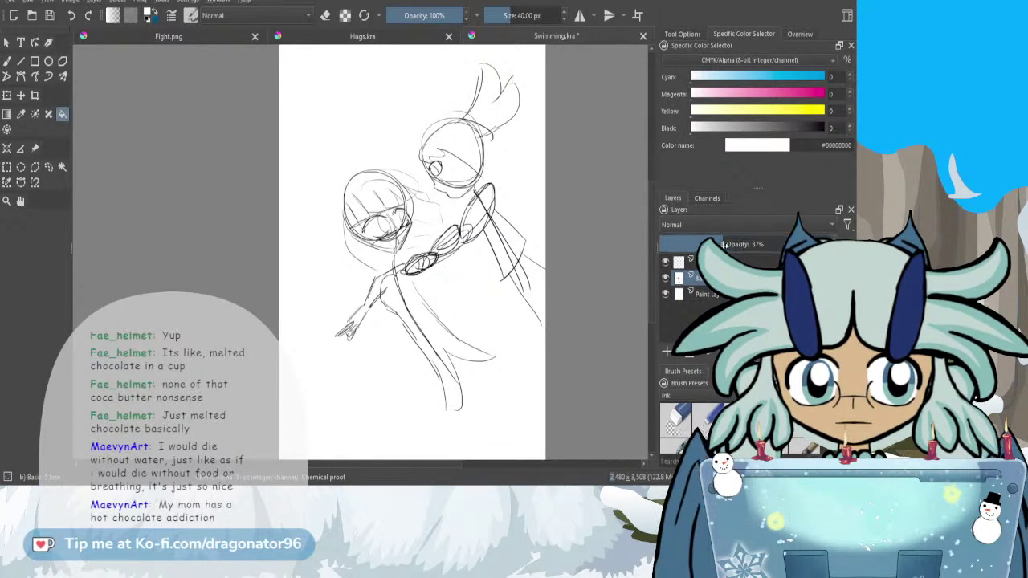
# - Ink the jagged fringe edge across the upper figure's forehead in black on the top layer with the 40 px brush
pyautogui.click(713, 262)
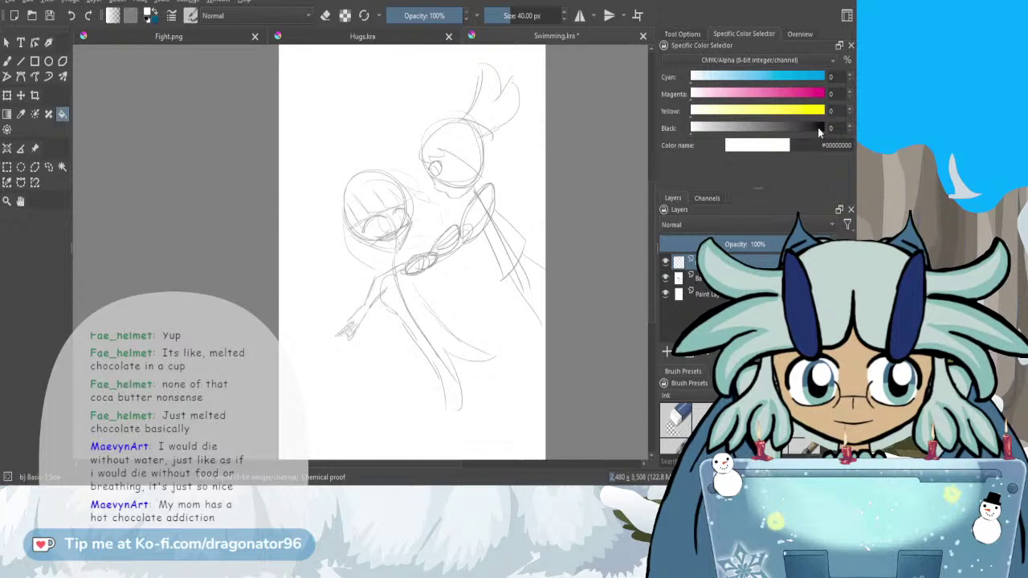
pyautogui.moveTo(817, 128); pyautogui.dragTo(827, 128)
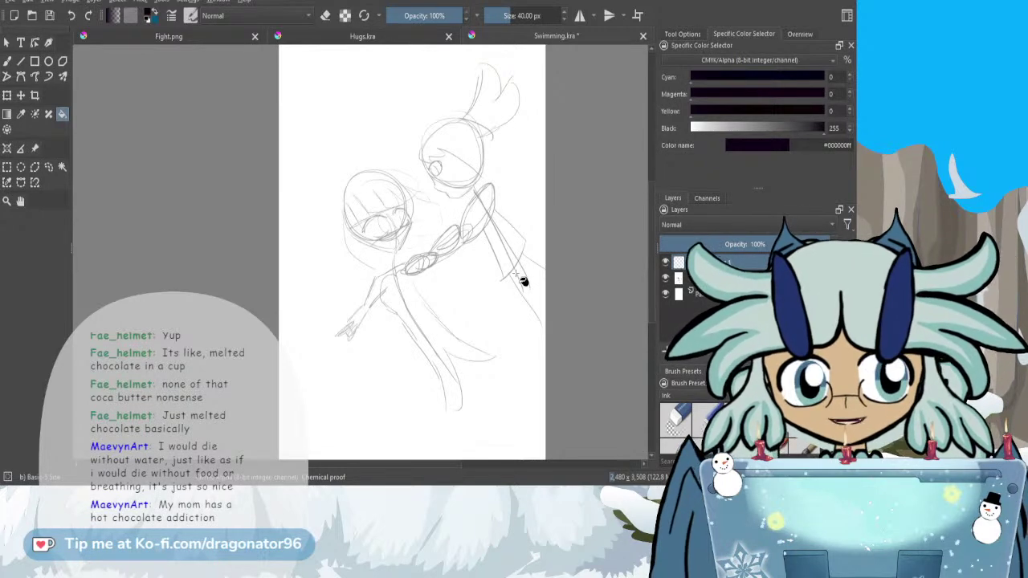
pyautogui.click(8, 63)
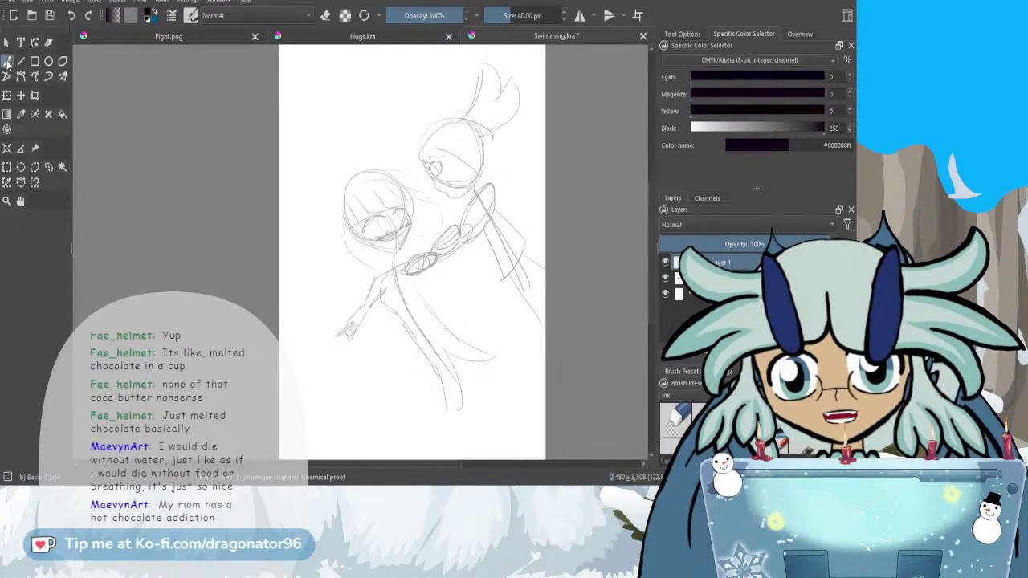
pyautogui.scroll(3, 398, 204)
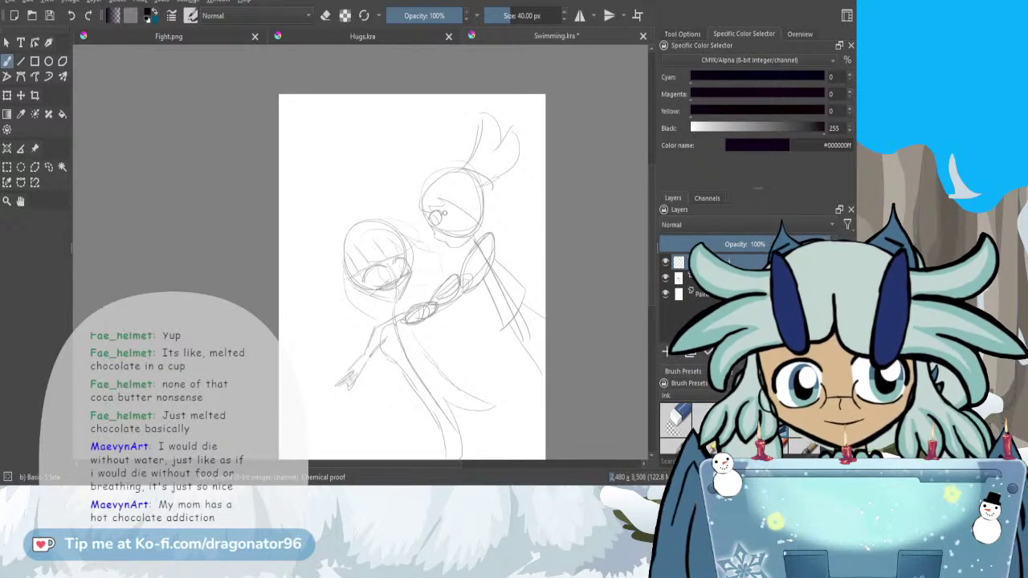
pyautogui.scroll(-2, 652, 297)
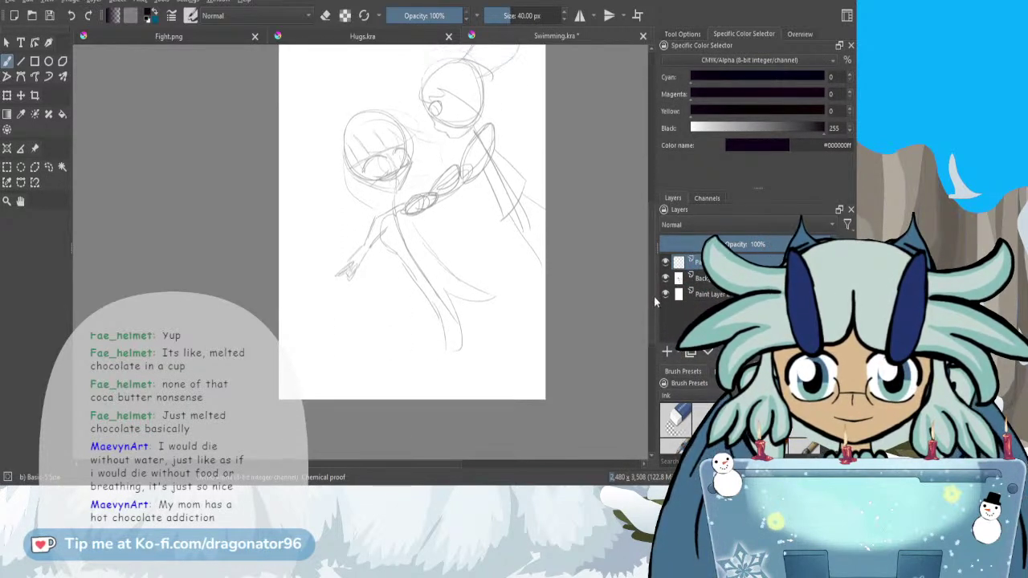
pyautogui.scroll(2, 654, 295)
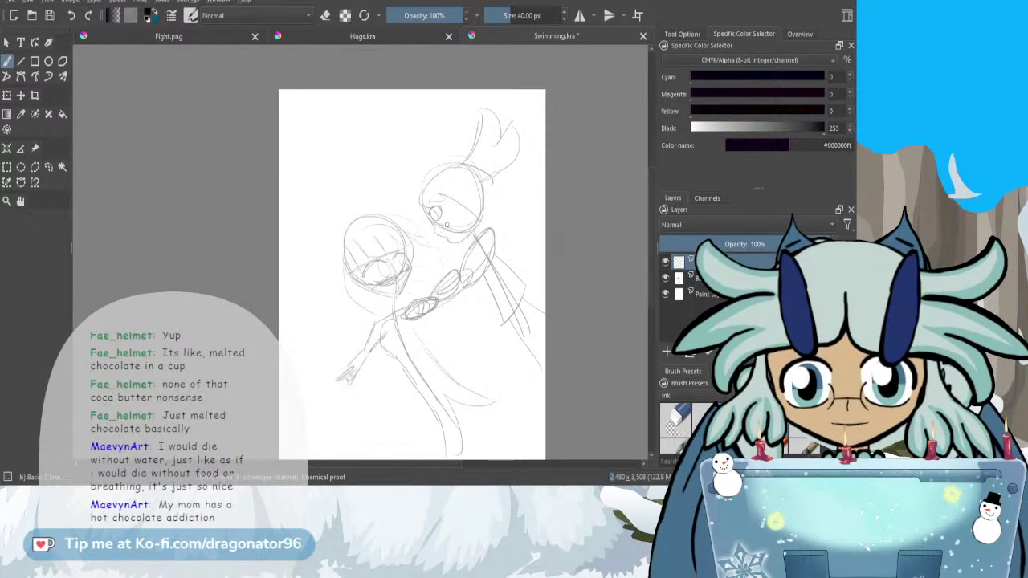
pyautogui.scroll(3, 449, 235)
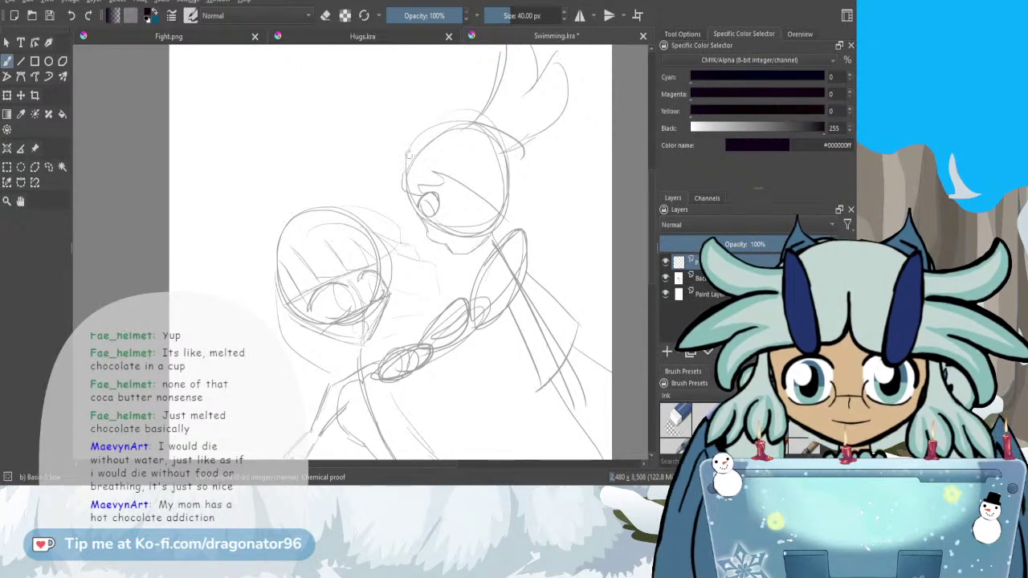
pyautogui.moveTo(409, 147)
pyautogui.mouseDown()
pyautogui.moveTo(400, 182)
pyautogui.moveTo(417, 197)
pyautogui.moveTo(446, 184)
pyautogui.moveTo(433, 170)
pyautogui.moveTo(484, 201)
pyautogui.mouseUp()
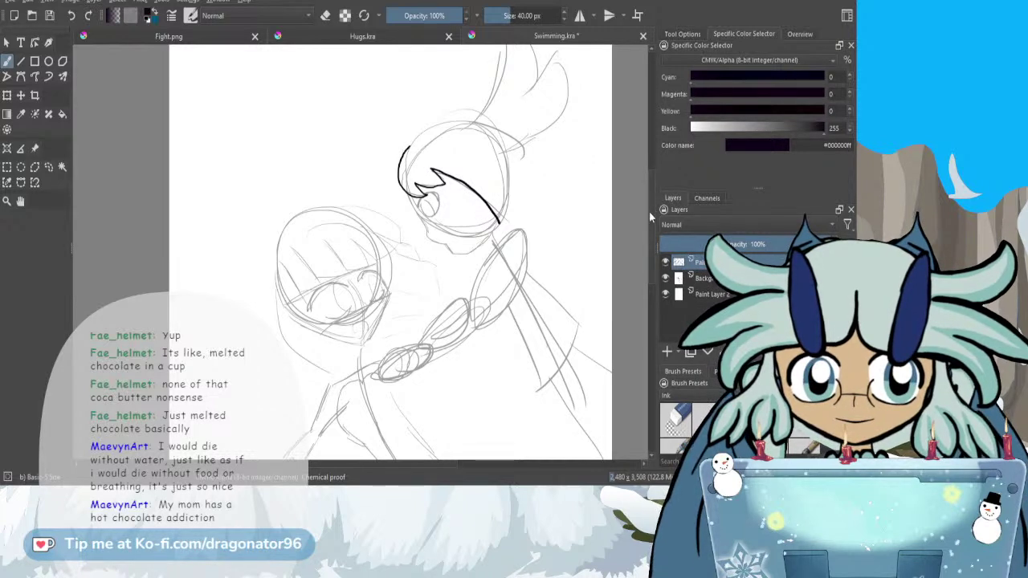
# - Ink the back and crown of the upper figure's head in black with the 40 px brush, joining the outline to the forehead side
pyautogui.moveTo(651, 214); pyautogui.dragTo(656, 196)
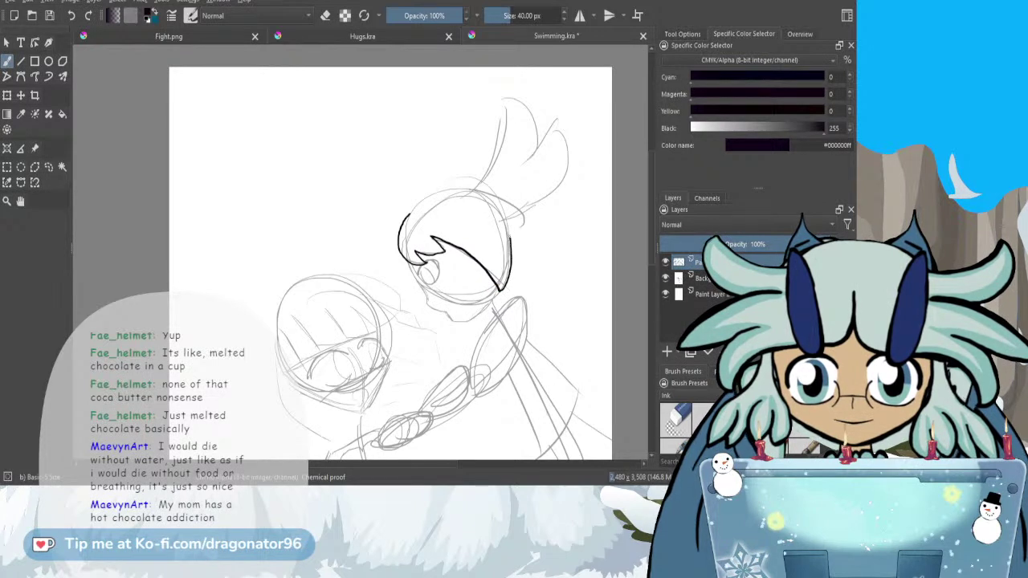
pyautogui.moveTo(509, 241); pyautogui.dragTo(499, 206)
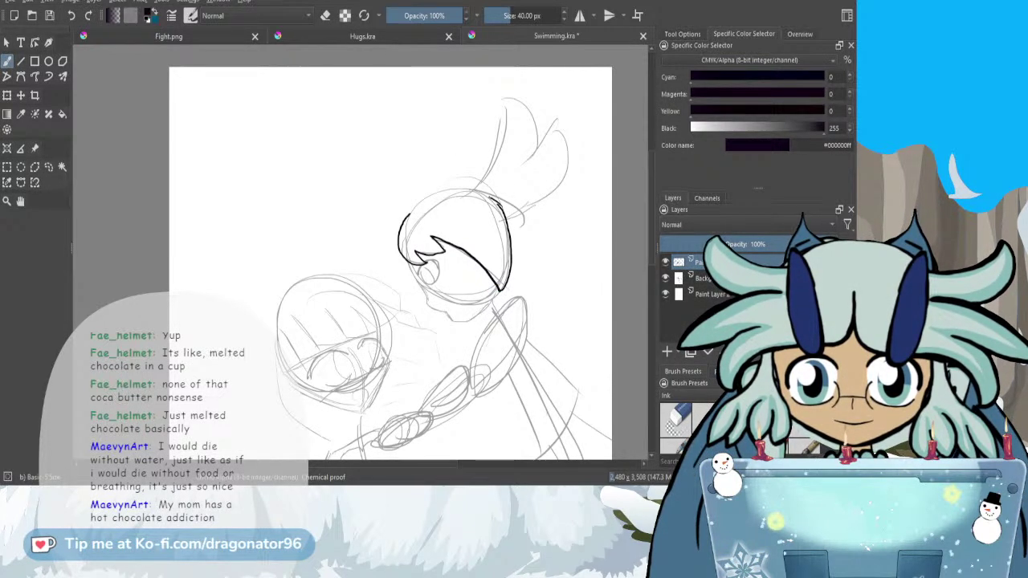
pyautogui.moveTo(479, 191)
pyautogui.mouseDown()
pyautogui.moveTo(505, 213)
pyautogui.moveTo(435, 185)
pyautogui.mouseUp()
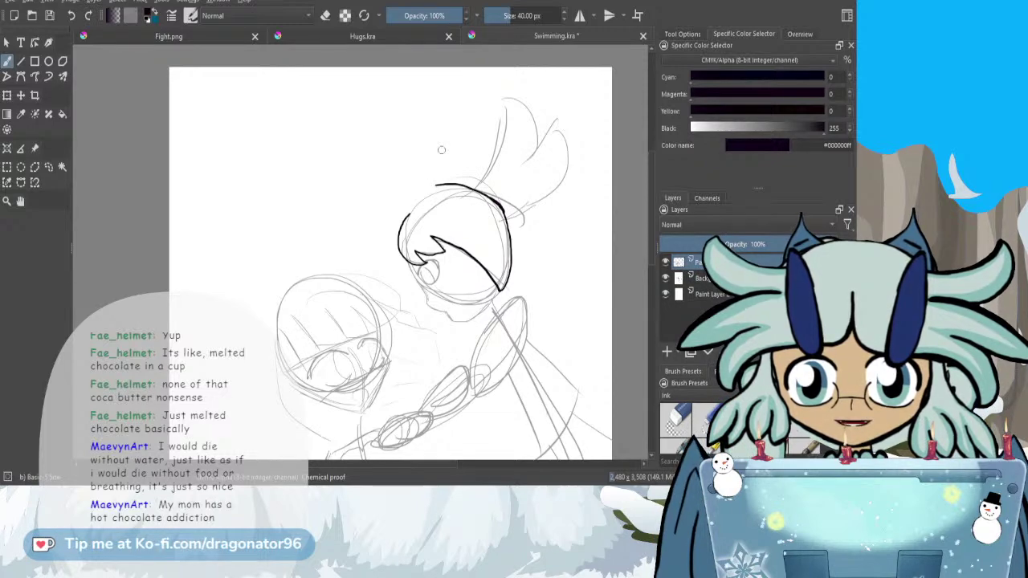
pyautogui.scroll(2, 515, 141)
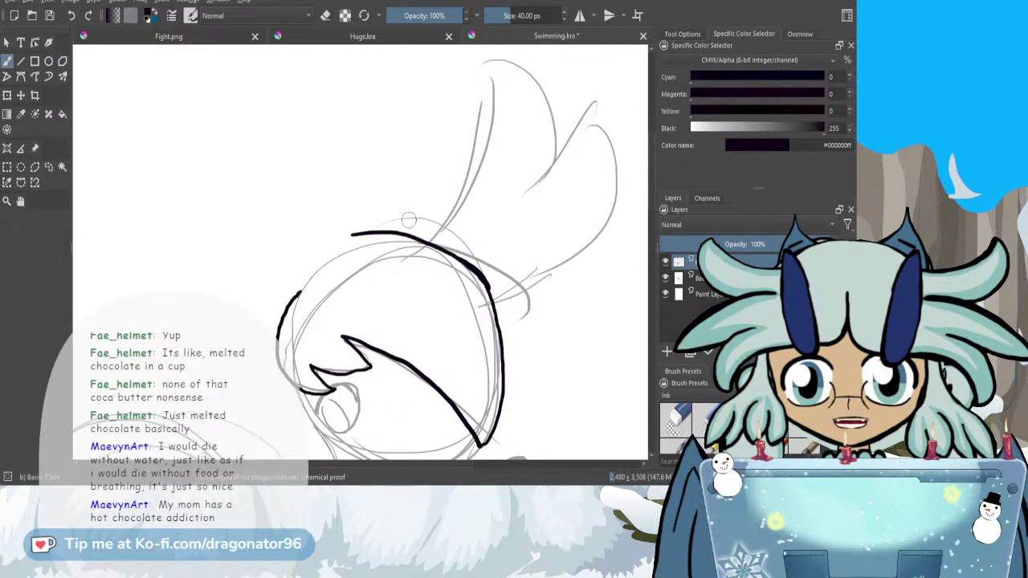
pyautogui.moveTo(294, 299)
pyautogui.mouseDown()
pyautogui.moveTo(336, 260)
pyautogui.moveTo(294, 297)
pyautogui.moveTo(358, 249)
pyautogui.moveTo(403, 242)
pyautogui.moveTo(463, 264)
pyautogui.mouseUp()
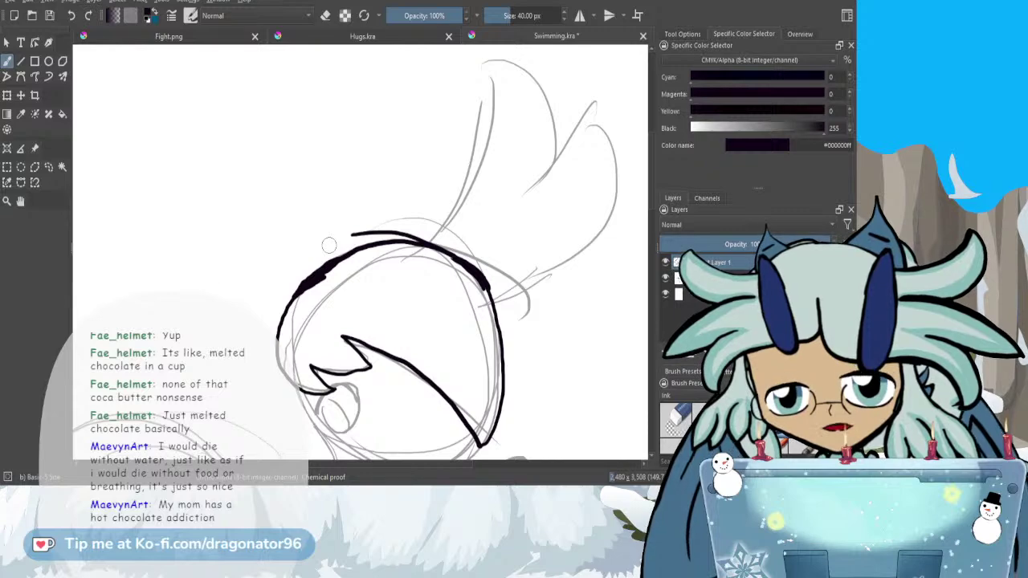
# - Thin the thick overlap on the front of the head outline with the 50 px eraser and re-ink the curve down towards the fringe
pyautogui.press('e')
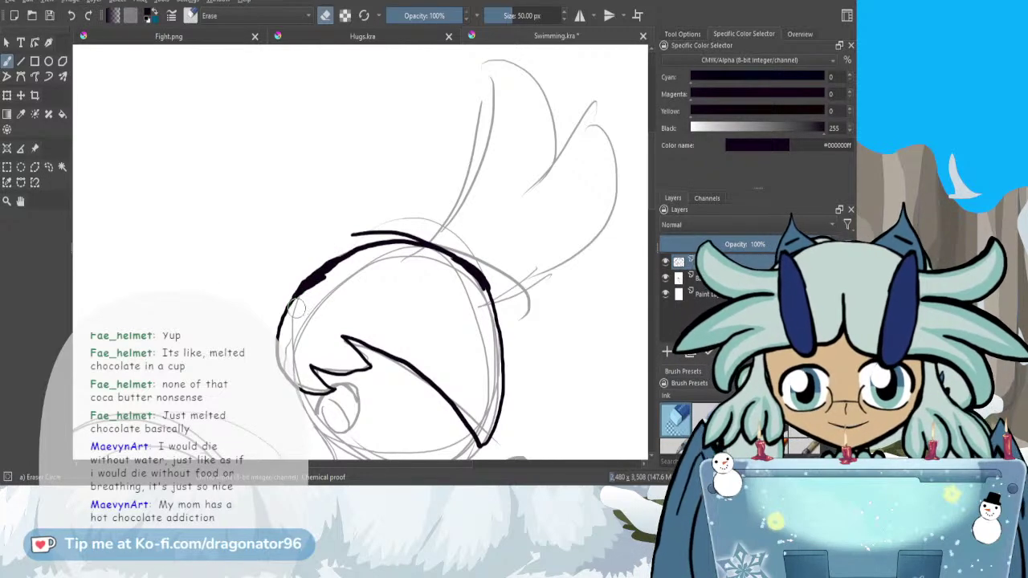
pyautogui.moveTo(310, 291)
pyautogui.mouseDown()
pyautogui.moveTo(348, 261)
pyautogui.moveTo(291, 310)
pyautogui.moveTo(288, 334)
pyautogui.moveTo(302, 325)
pyautogui.mouseUp()
pyautogui.press('e')
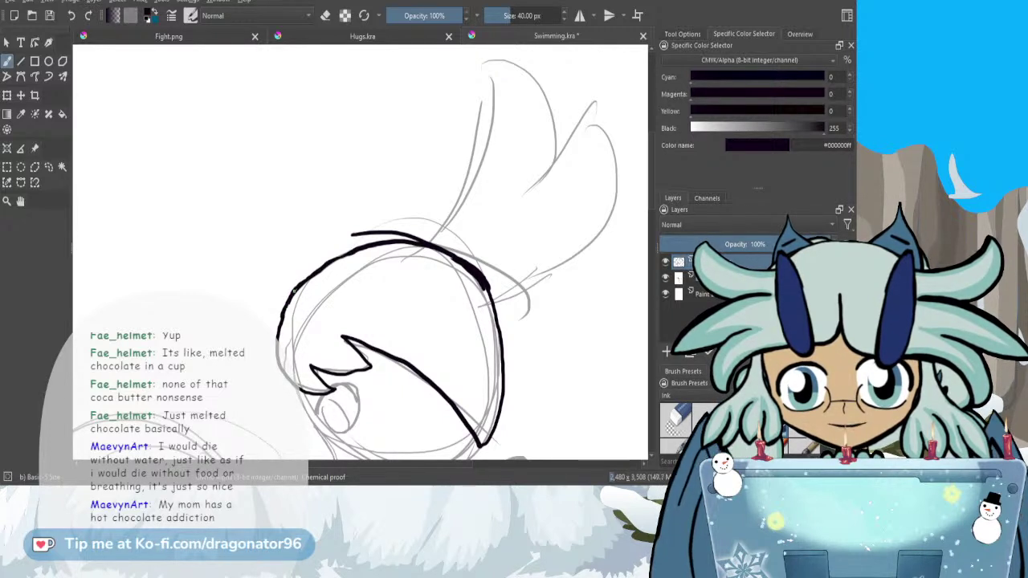
pyautogui.moveTo(286, 307); pyautogui.dragTo(276, 345)
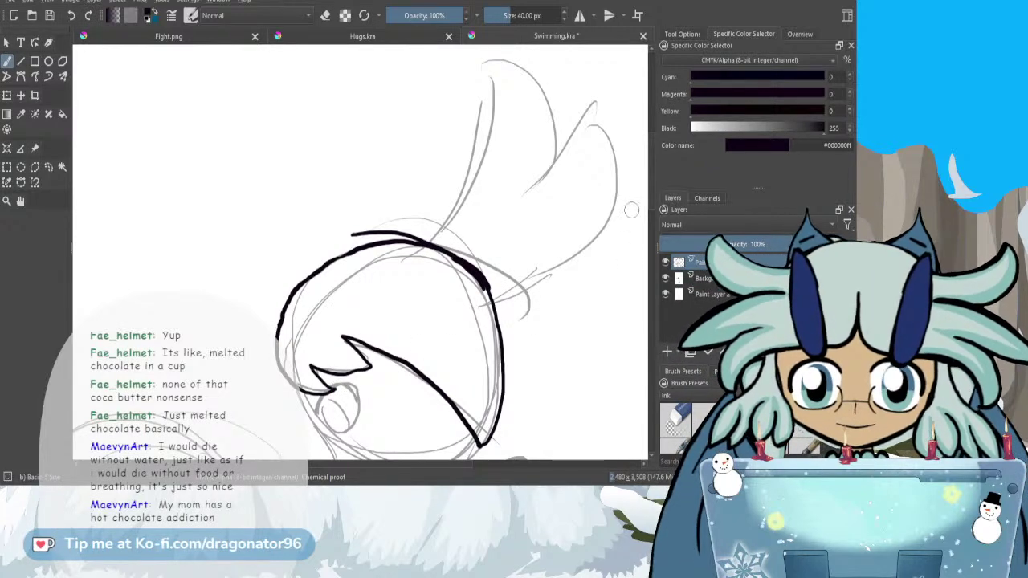
# - Erase the stray stroke above the crown and thin the thick line at the back of the head with the 50 px eraser
pyautogui.scroll(-1, 652, 205)
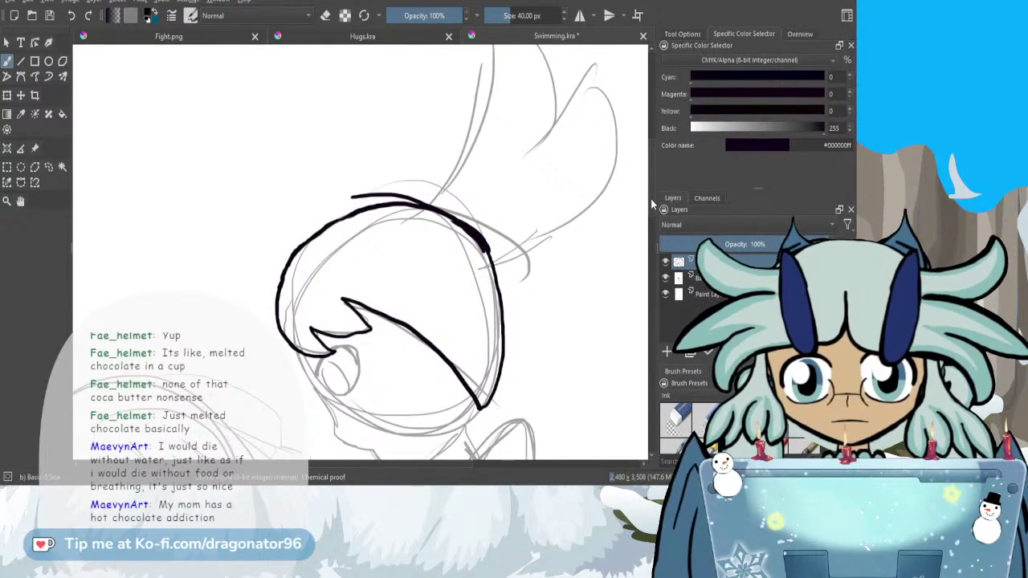
pyautogui.press('e')
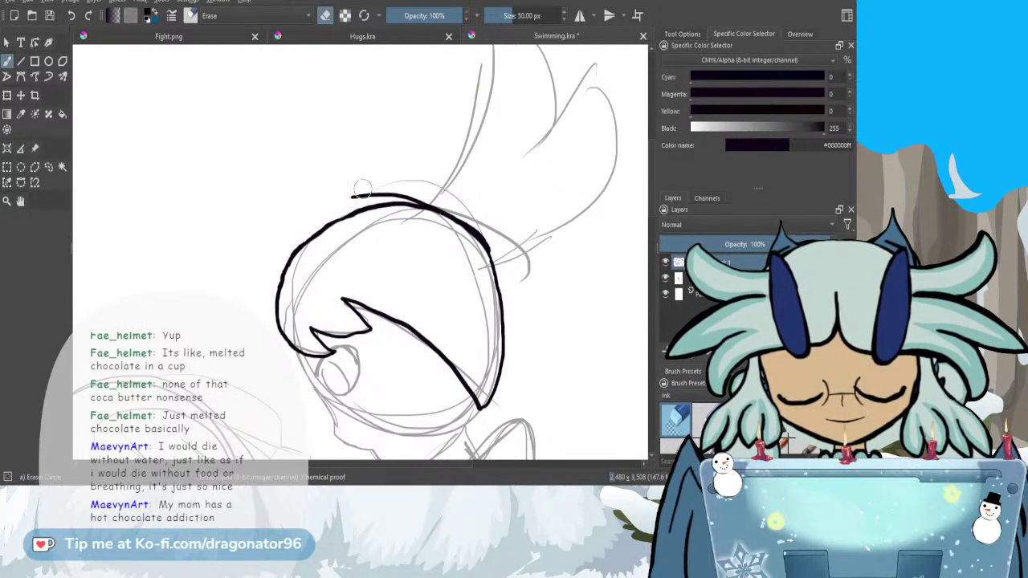
pyautogui.moveTo(345, 197)
pyautogui.mouseDown()
pyautogui.moveTo(422, 198)
pyautogui.moveTo(495, 251)
pyautogui.mouseUp()
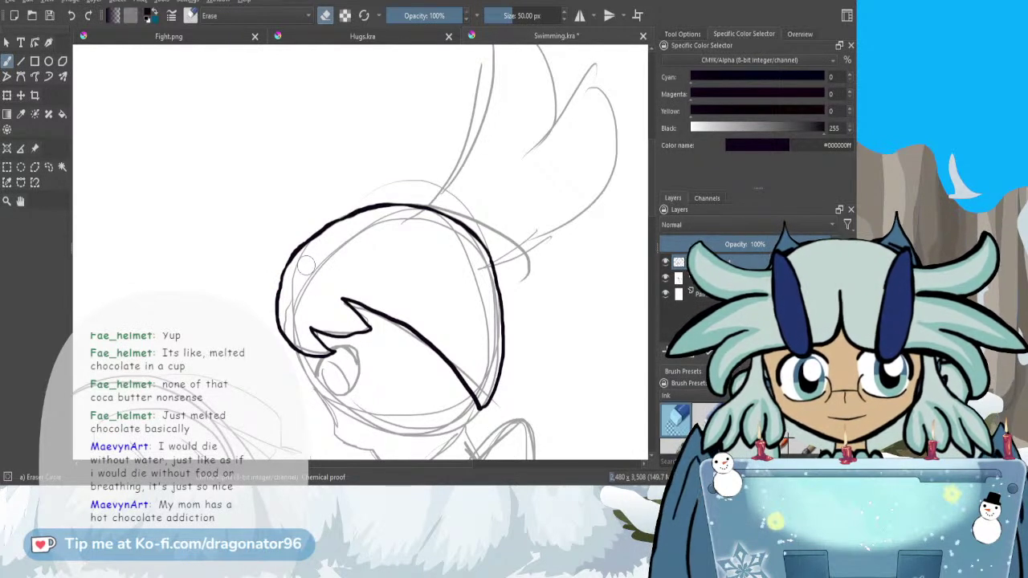
pyautogui.press('/')
# - Ink the upper figure's ponytail with three pointed tips and a curved hair band across its base, using the 40 px brush
pyautogui.moveTo(651, 207); pyautogui.dragTo(652, 197)
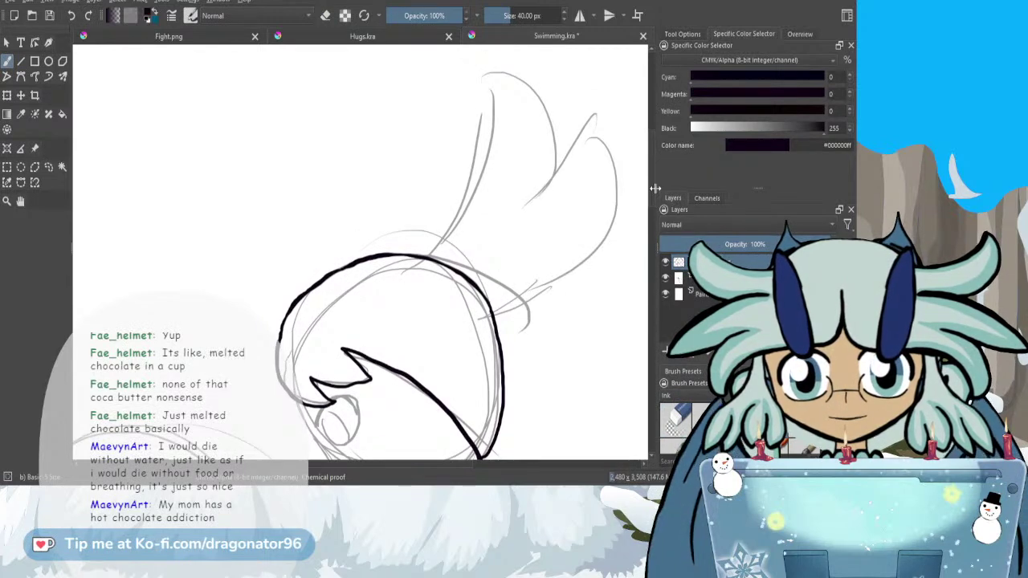
pyautogui.scroll(-1, 486, 225)
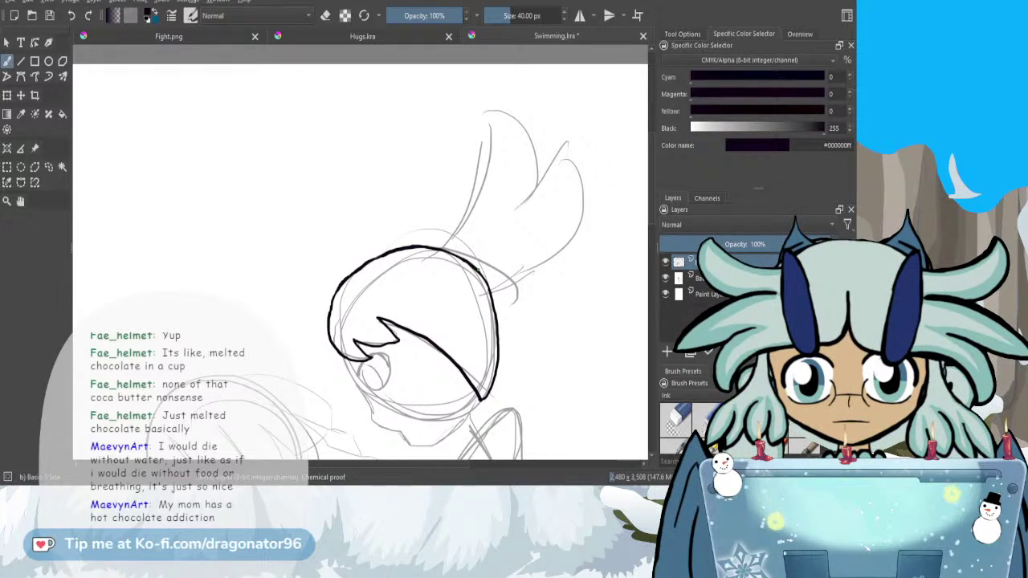
pyautogui.moveTo(479, 268)
pyautogui.mouseDown()
pyautogui.moveTo(575, 98)
pyautogui.moveTo(561, 88)
pyautogui.mouseUp()
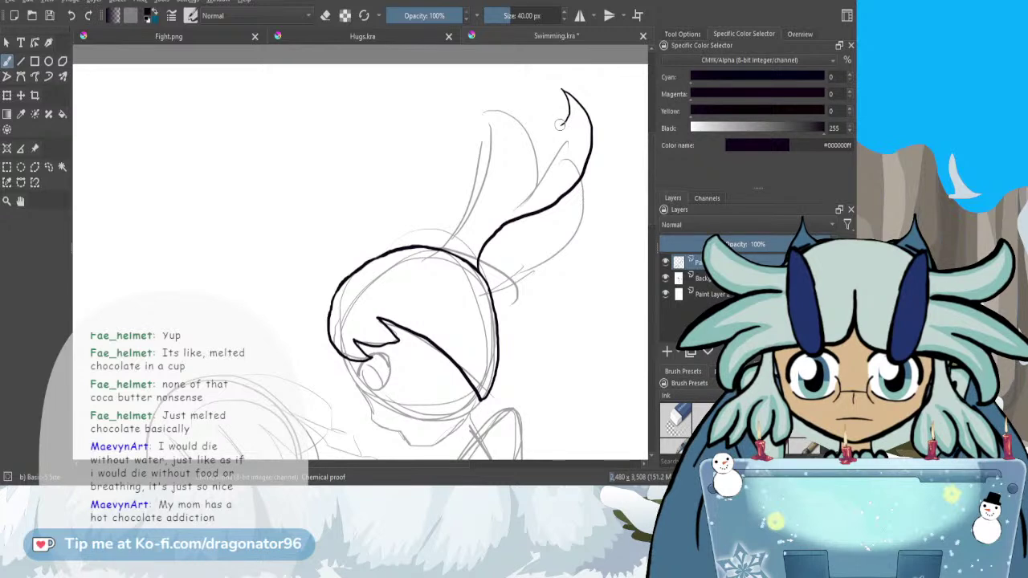
pyautogui.moveTo(543, 86)
pyautogui.mouseDown()
pyautogui.moveTo(530, 118)
pyautogui.moveTo(512, 90)
pyautogui.moveTo(503, 97)
pyautogui.mouseUp()
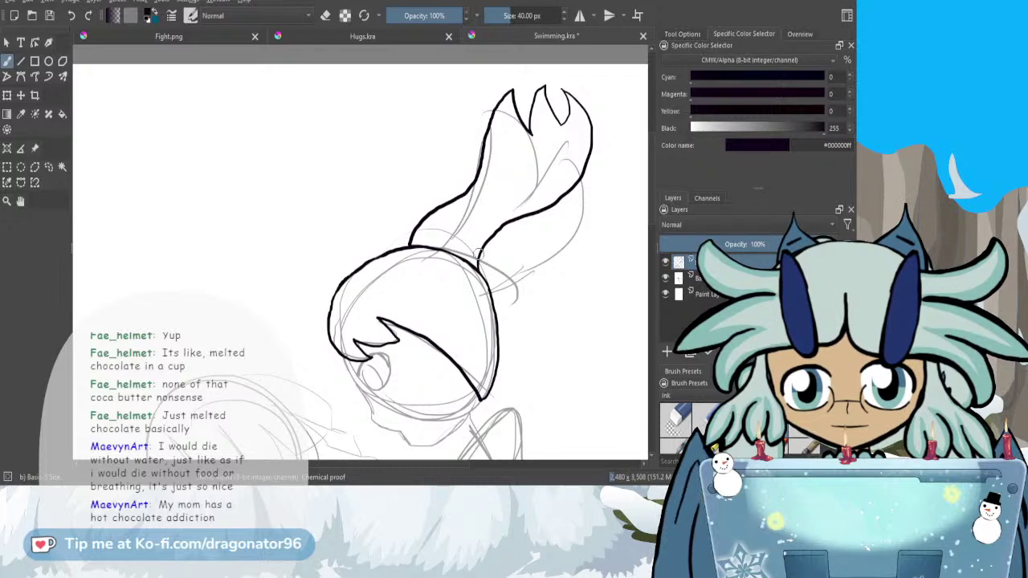
pyautogui.moveTo(480, 255); pyautogui.dragTo(425, 226)
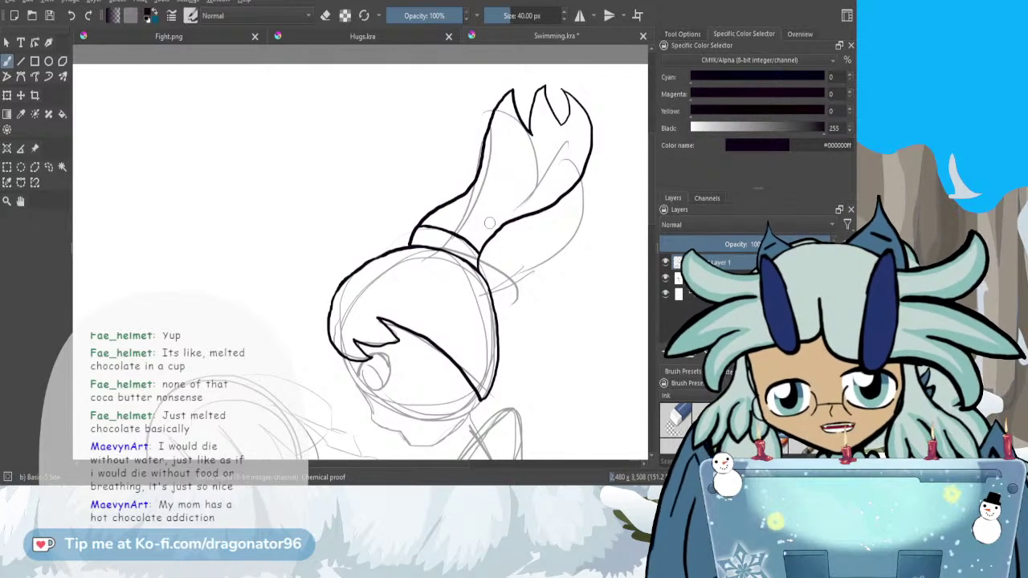
# - Ink the upper figure's face profile from the fringe to the mouth, and the chin and jaw up to the back of the hair
pyautogui.moveTo(651, 211); pyautogui.dragTo(653, 250)
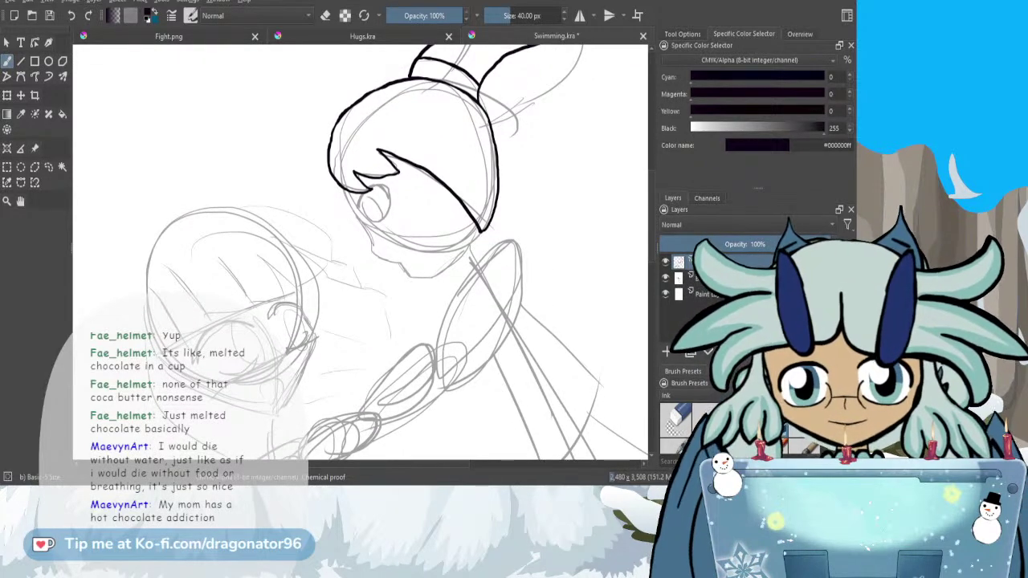
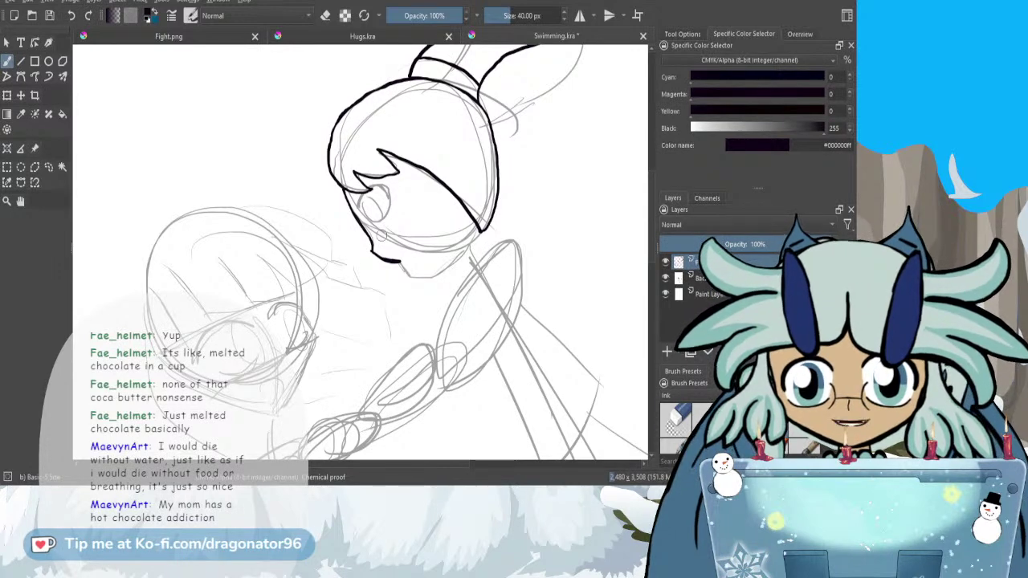
pyautogui.press('e')
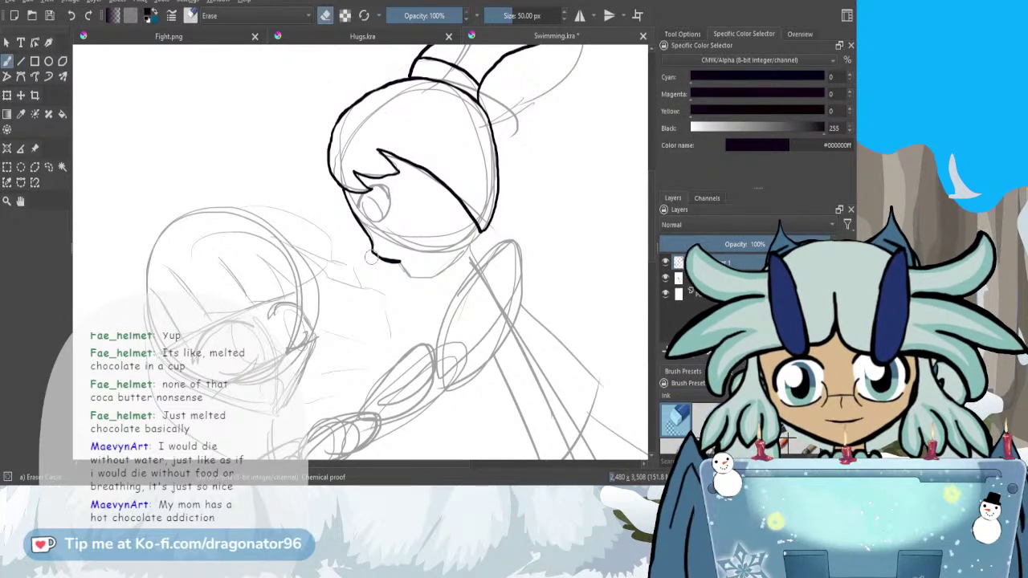
pyautogui.press('e')
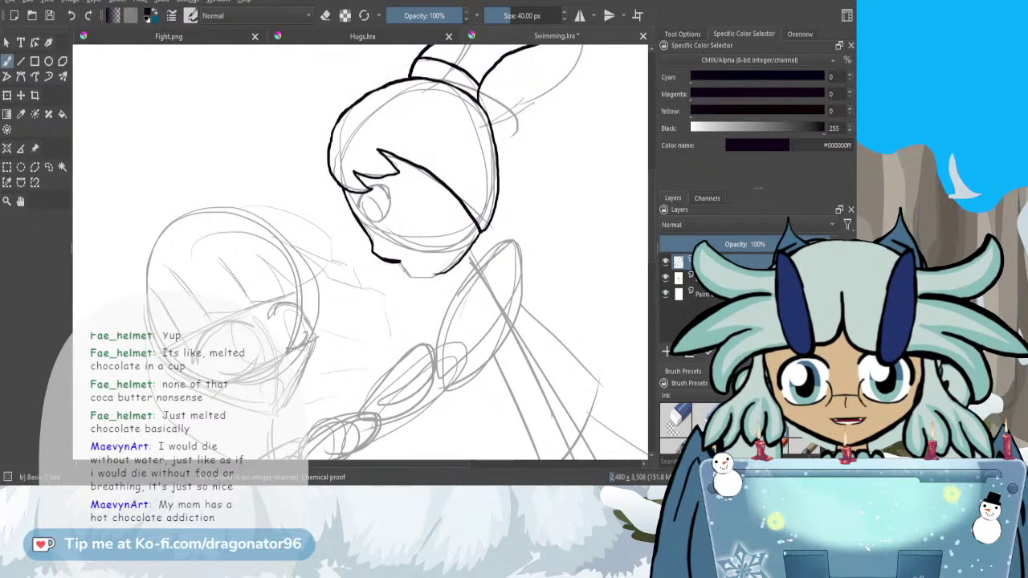
pyautogui.moveTo(416, 276)
pyautogui.mouseDown()
pyautogui.moveTo(434, 277)
pyautogui.moveTo(479, 232)
pyautogui.mouseUp()
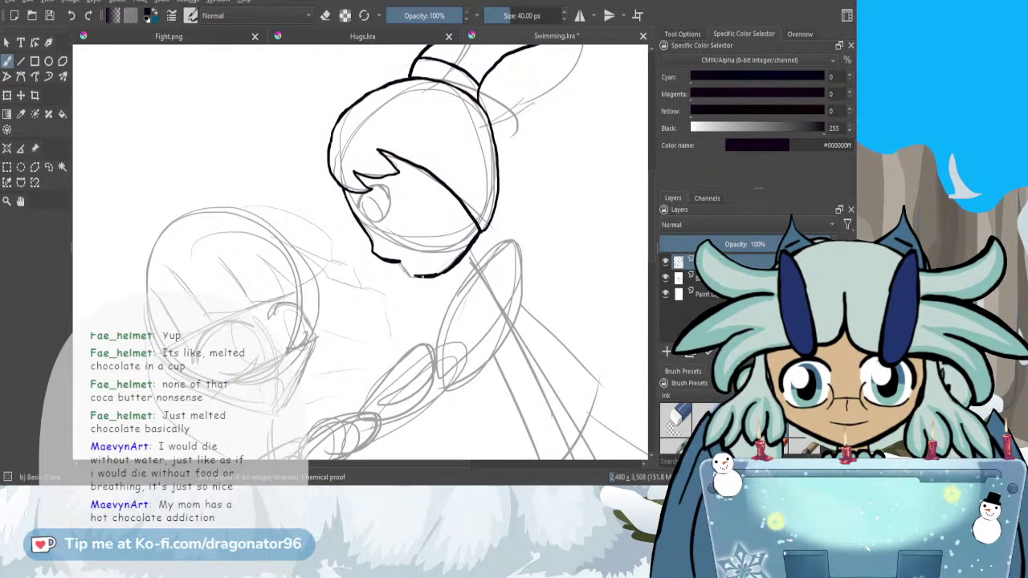
pyautogui.moveTo(436, 278); pyautogui.dragTo(408, 275)
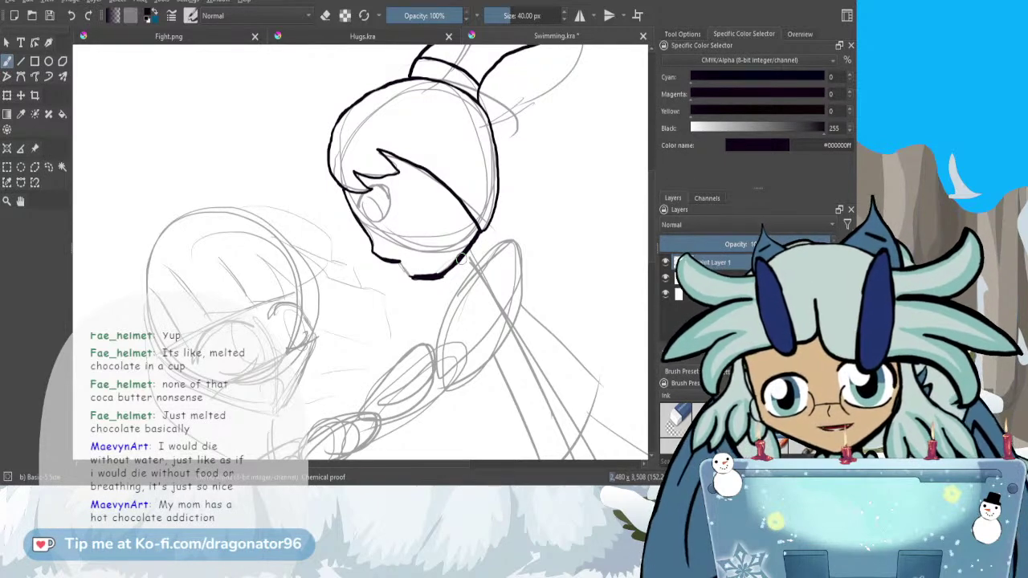
# - Thin the heavy chin and jaw line with the 50 px eraser and touch up the jaw edge with the 40 px brush
pyautogui.press('e')
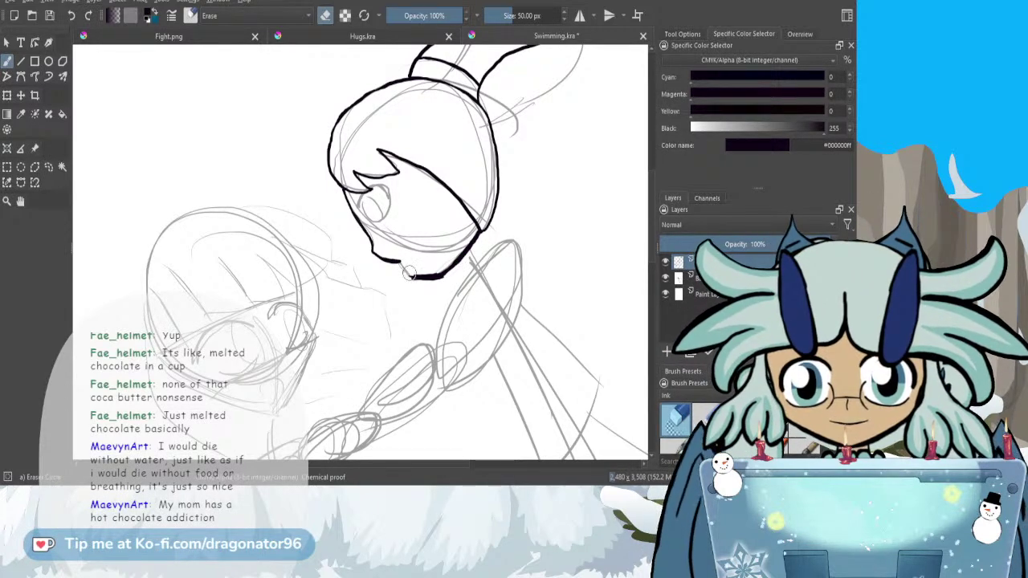
pyautogui.moveTo(413, 275)
pyautogui.mouseDown()
pyautogui.moveTo(463, 213)
pyautogui.moveTo(442, 249)
pyautogui.moveTo(464, 239)
pyautogui.mouseUp()
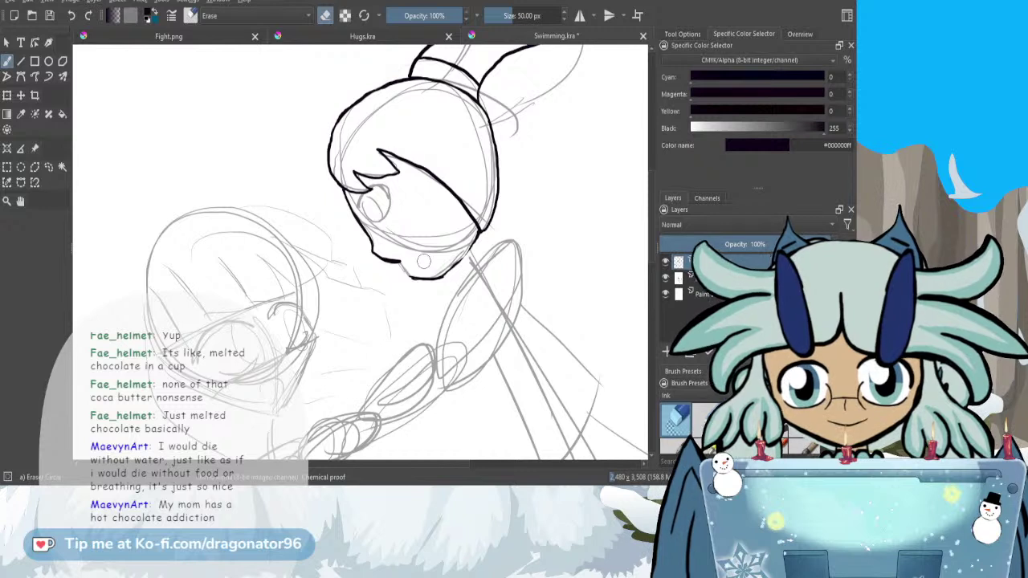
pyautogui.press('/')
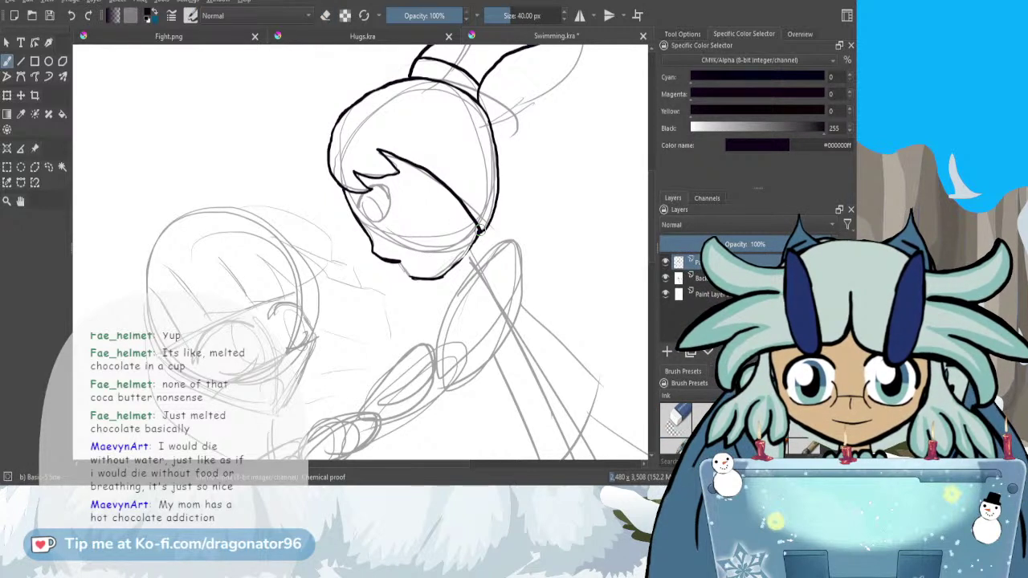
pyautogui.moveTo(477, 237); pyautogui.dragTo(450, 267)
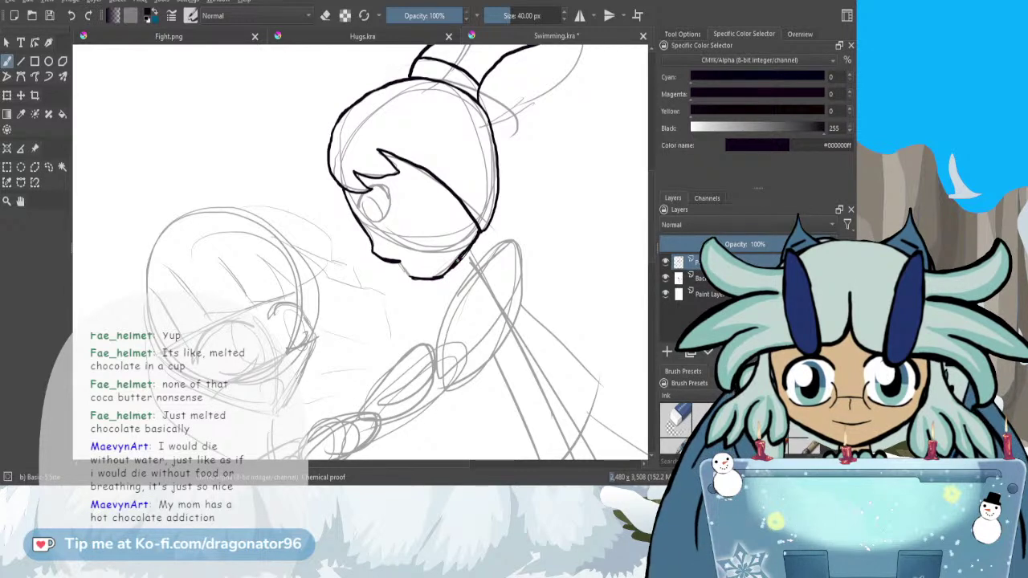
pyautogui.moveTo(441, 277)
pyautogui.mouseDown()
pyautogui.moveTo(460, 258)
pyautogui.moveTo(456, 265)
pyautogui.mouseUp()
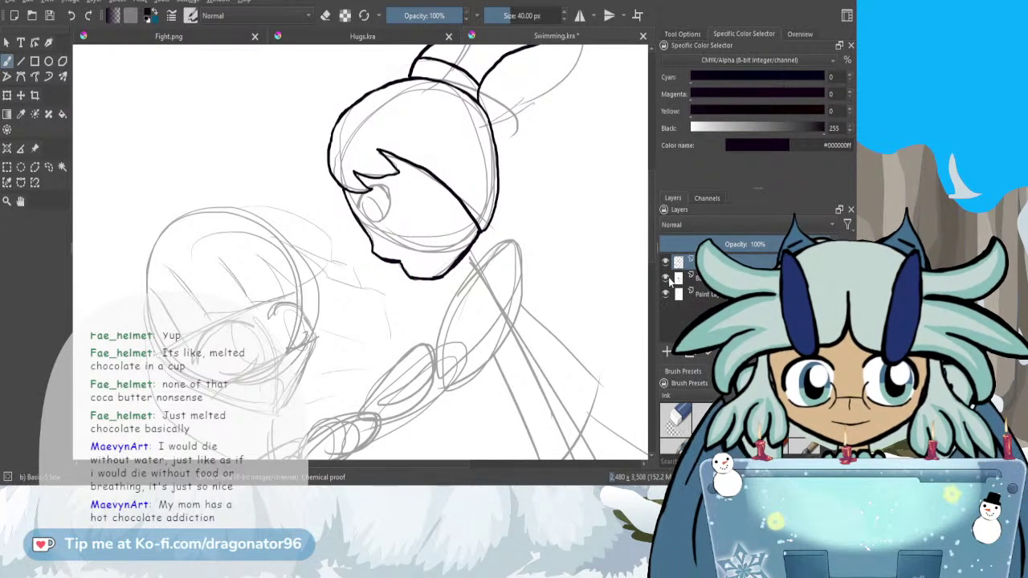
# - Redraw the mouth and chin line on the sketch layer, and erase the old inked nose-to-chin line on the top layer
pyautogui.click(673, 277)
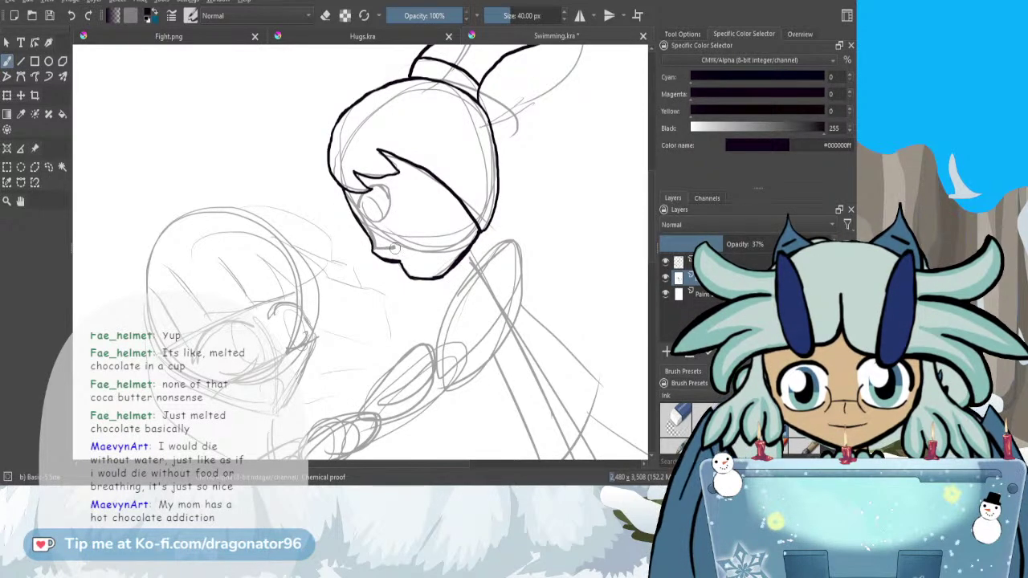
pyautogui.moveTo(394, 248); pyautogui.dragTo(433, 274)
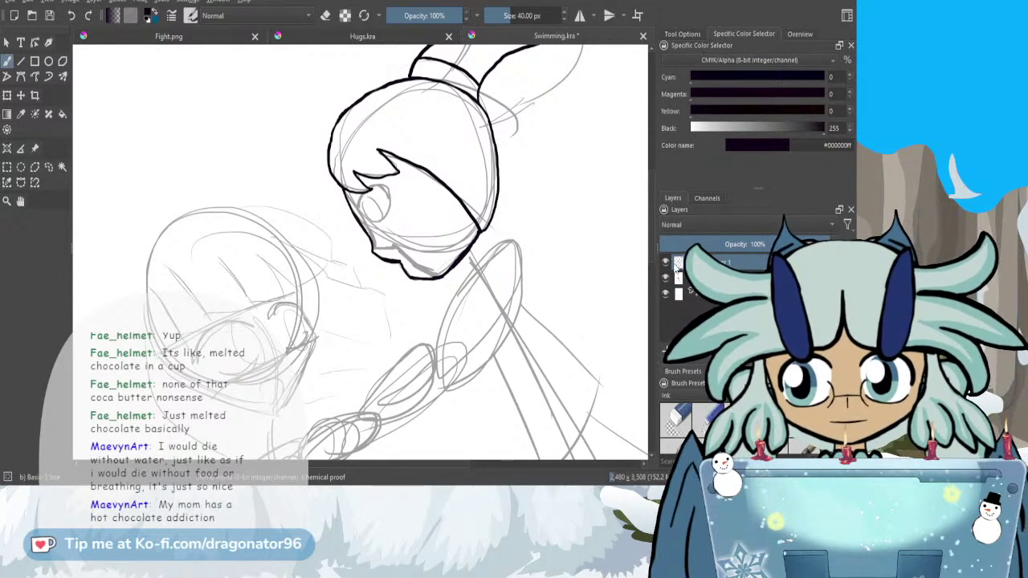
pyautogui.press('e')
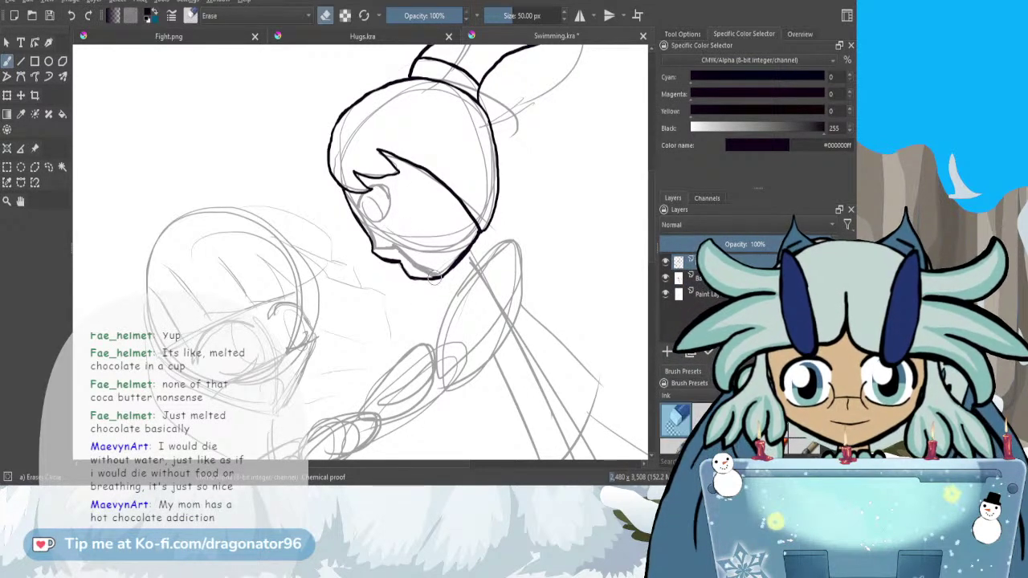
pyautogui.moveTo(417, 272); pyautogui.dragTo(371, 253)
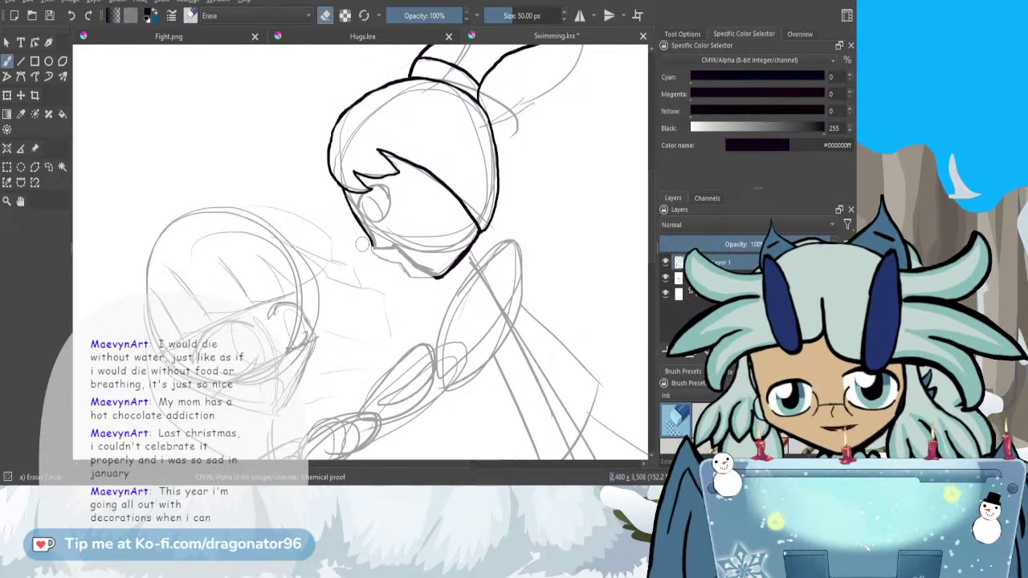
# - Re-ink the nose tip, mouth and chin along the revised sketch with the 40 px brush, and undo the last chin stroke
pyautogui.press('e')
pyautogui.moveTo(358, 215); pyautogui.dragTo(372, 246)
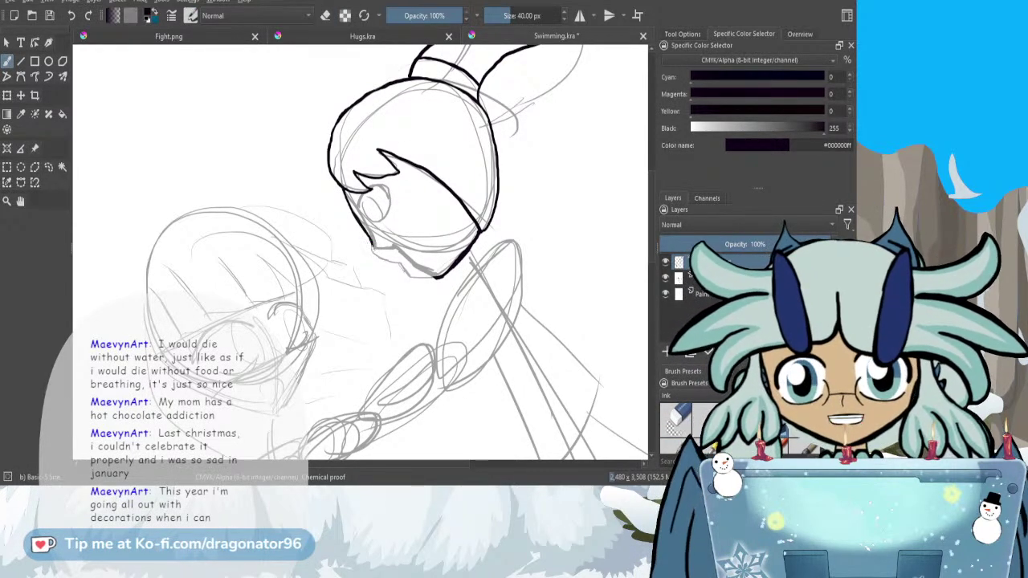
pyautogui.moveTo(379, 250)
pyautogui.mouseDown()
pyautogui.moveTo(395, 248)
pyautogui.moveTo(375, 250)
pyautogui.mouseUp()
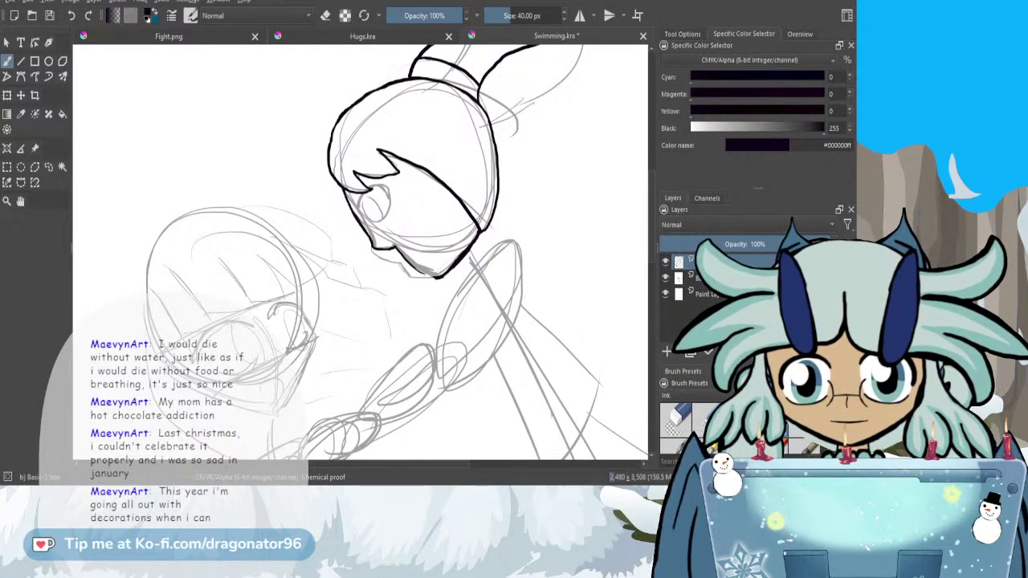
pyautogui.moveTo(435, 278); pyautogui.dragTo(404, 257)
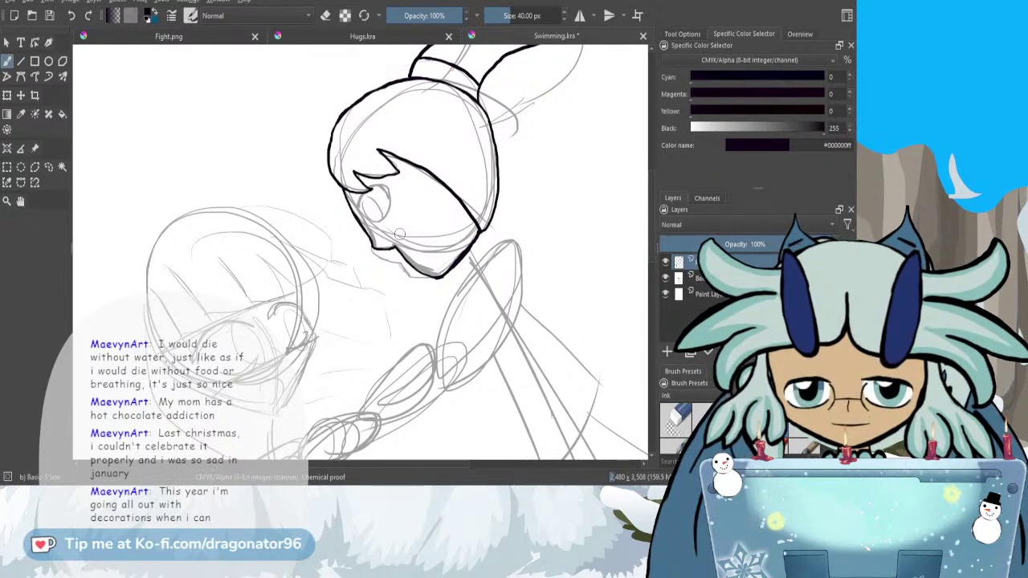
pyautogui.hotkey('ctrl', 'z')
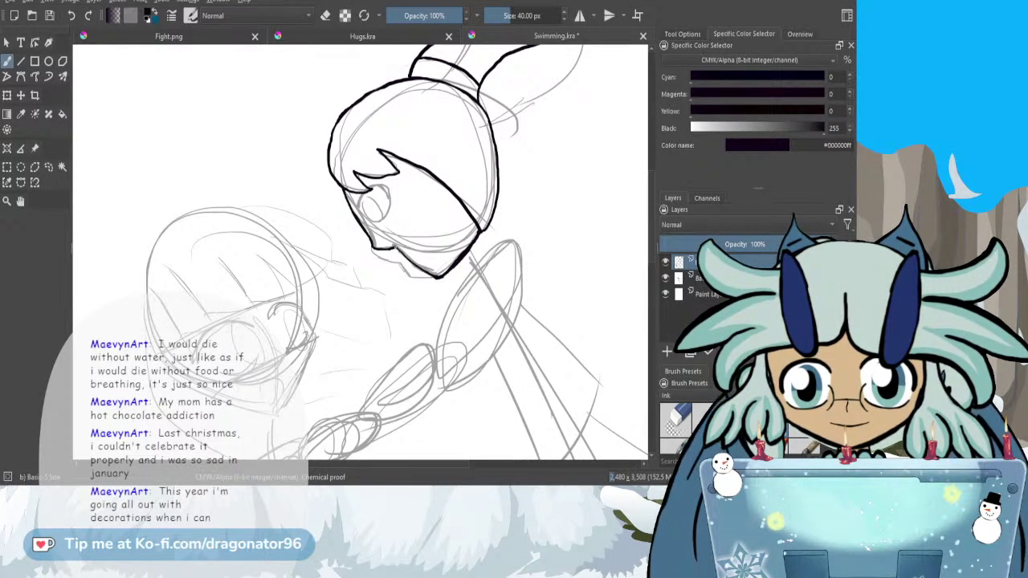
# - Touch up the mouth-to-chin line, and ink the upper figure's eye outline and iris along the sketch with the 40 px brush
pyautogui.moveTo(402, 252); pyautogui.dragTo(432, 276)
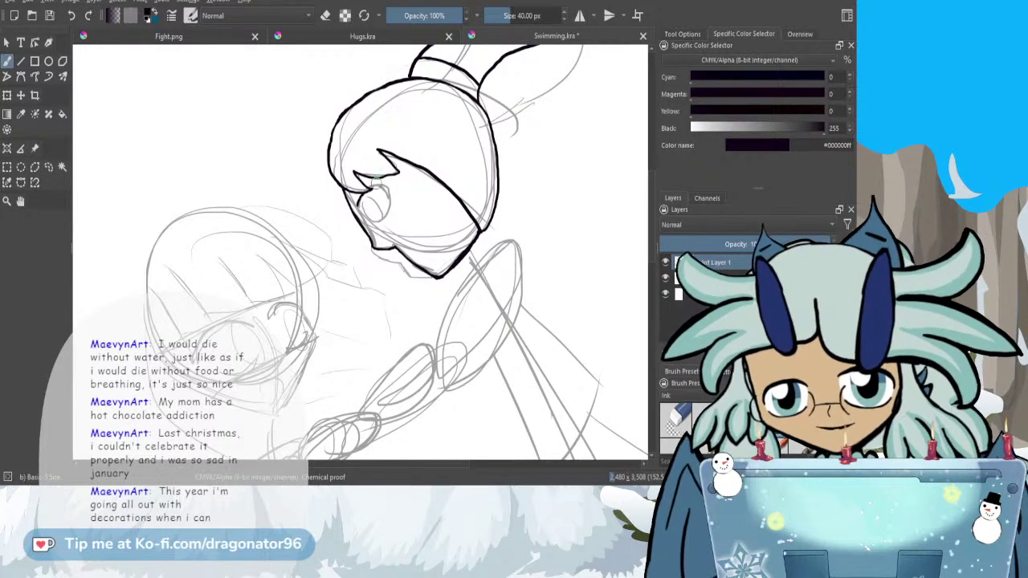
pyautogui.scroll(1, 374, 179)
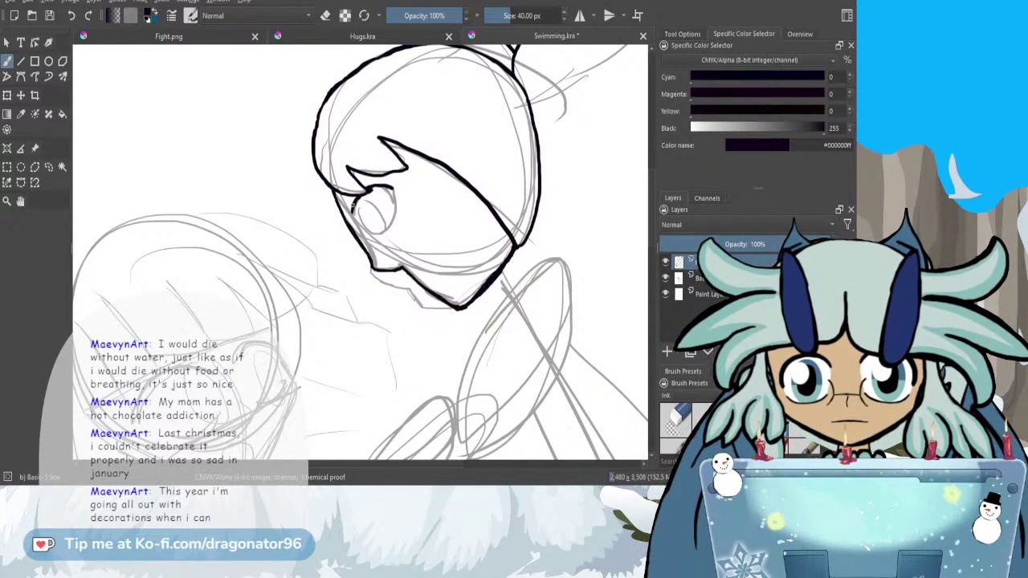
pyautogui.moveTo(355, 207); pyautogui.dragTo(393, 189)
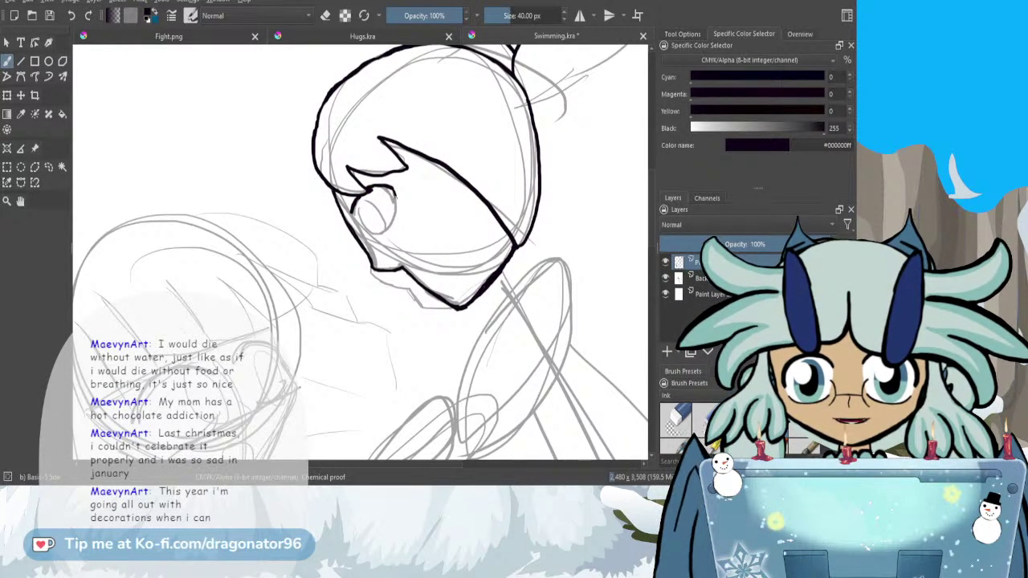
pyautogui.moveTo(391, 230)
pyautogui.mouseDown()
pyautogui.moveTo(376, 238)
pyautogui.moveTo(396, 204)
pyautogui.moveTo(388, 186)
pyautogui.moveTo(396, 217)
pyautogui.moveTo(352, 213)
pyautogui.moveTo(375, 239)
pyautogui.moveTo(355, 215)
pyautogui.moveTo(359, 201)
pyautogui.moveTo(378, 205)
pyautogui.moveTo(363, 200)
pyautogui.mouseUp()
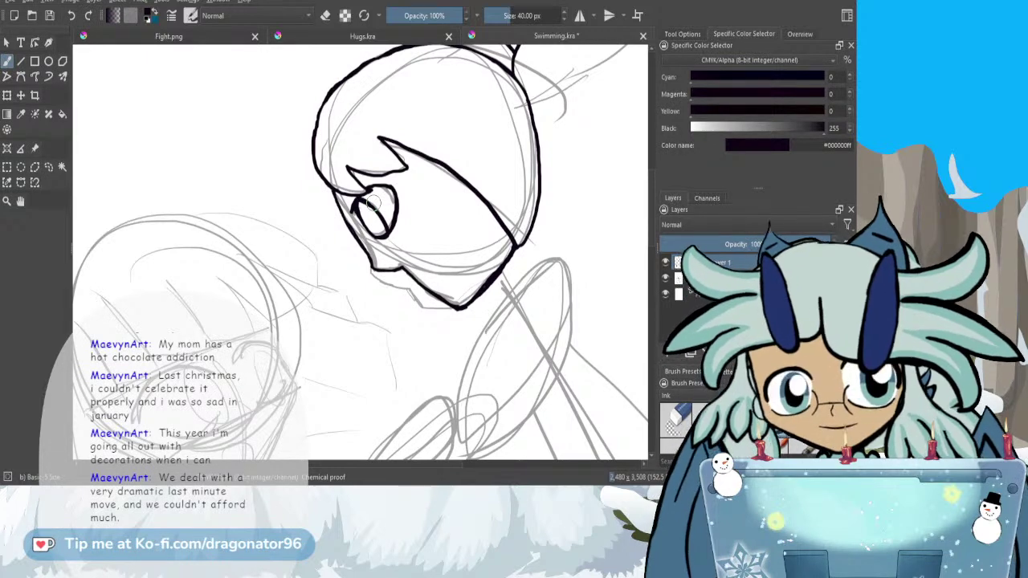
# - Thin the inner edge of the iris outline with the 50 px eraser
pyautogui.press('e')
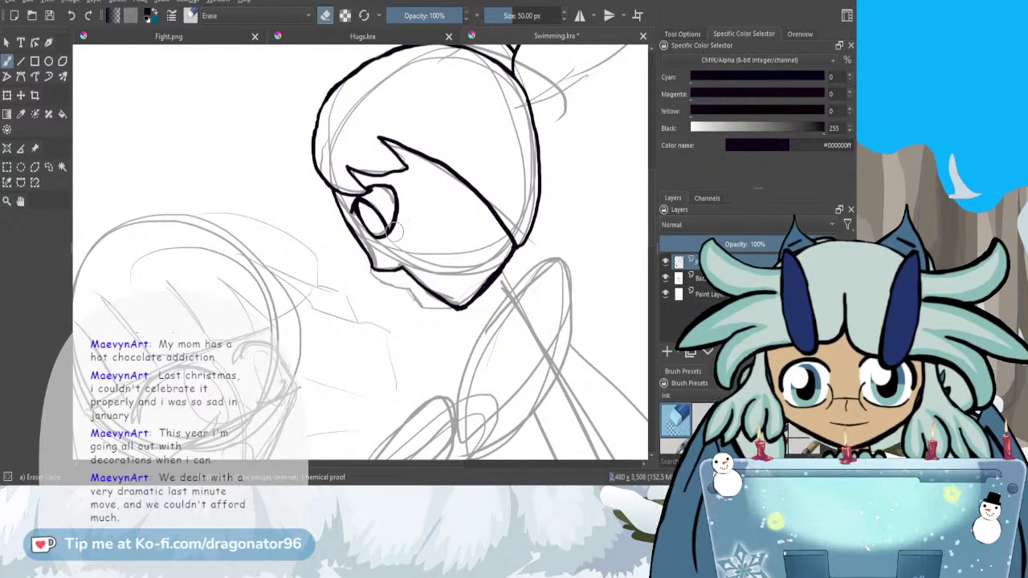
pyautogui.moveTo(367, 207); pyautogui.dragTo(371, 214)
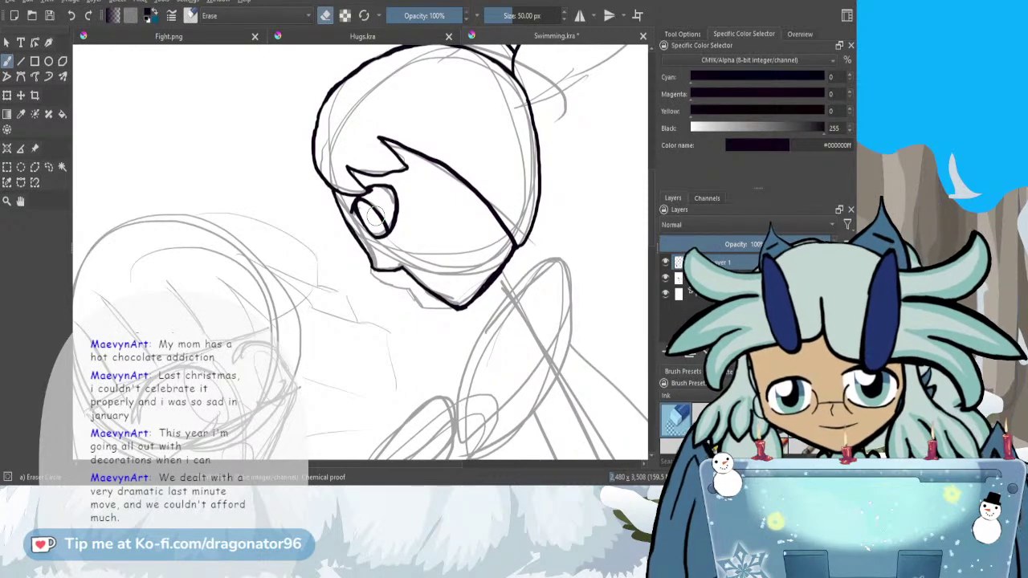
pyautogui.moveTo(375, 216)
pyautogui.mouseDown()
pyautogui.moveTo(380, 225)
pyautogui.moveTo(376, 210)
pyautogui.mouseUp()
pyautogui.press('/')
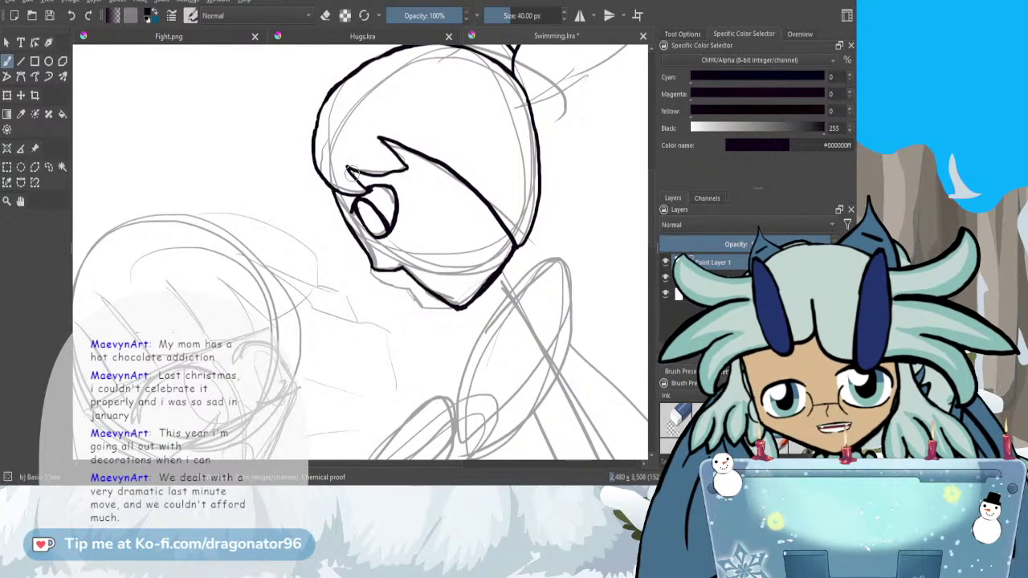
# - Ink the pupil and highlight inside the iris, and add a small curved mark on the cheek near the jaw
pyautogui.moveTo(355, 205); pyautogui.dragTo(357, 210)
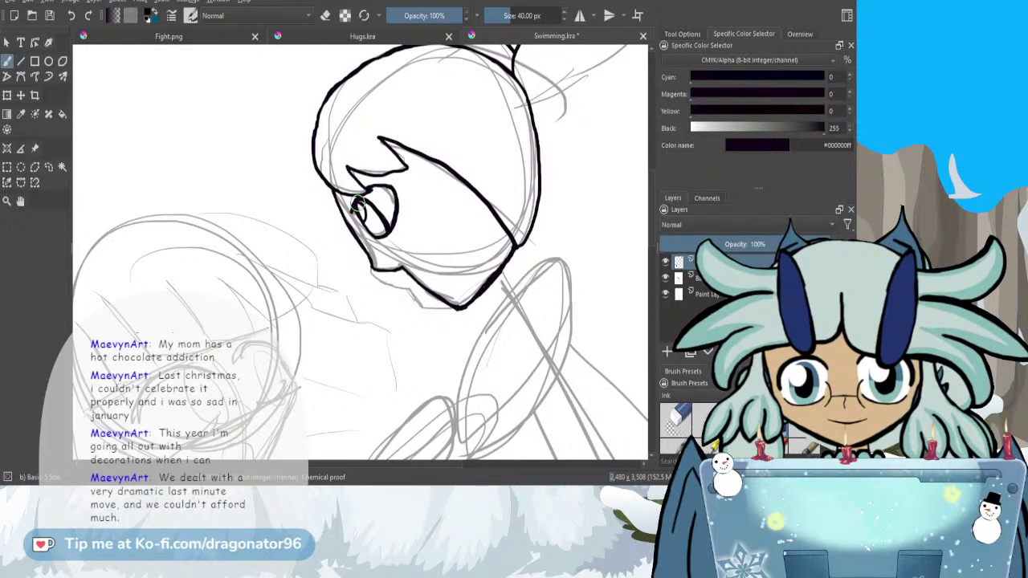
pyautogui.press('e')
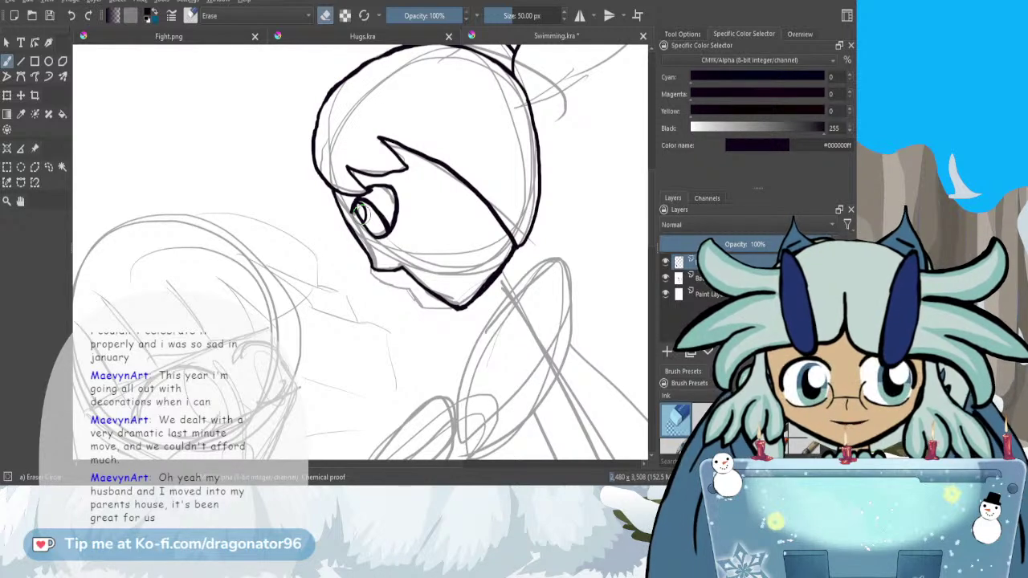
pyautogui.press('e')
pyautogui.moveTo(358, 206); pyautogui.dragTo(376, 228)
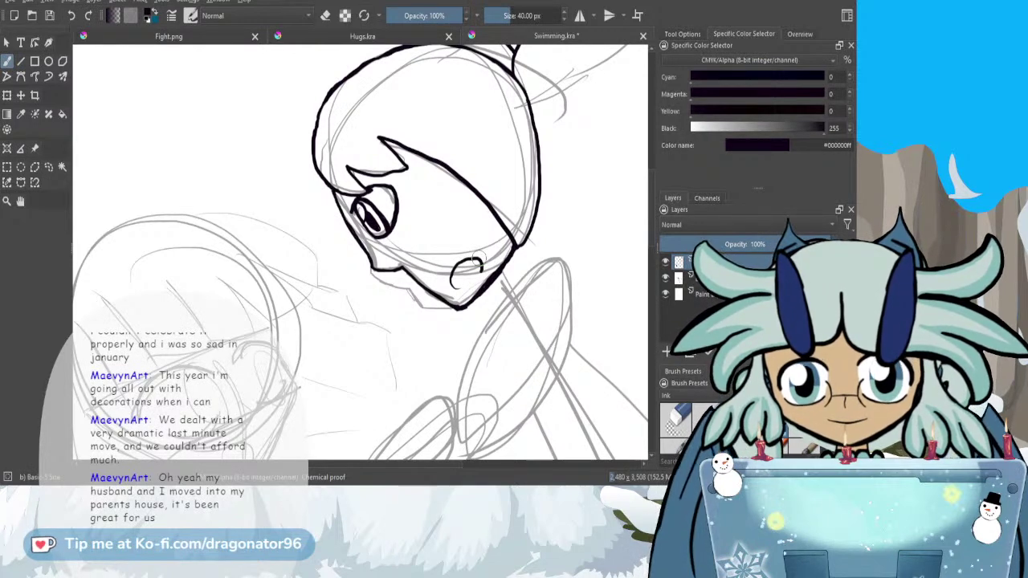
# - Redraw the face edge from the fringe to the nose beside the eye, and erase the old outer line with the 50 px eraser
pyautogui.moveTo(335, 194); pyautogui.dragTo(351, 212)
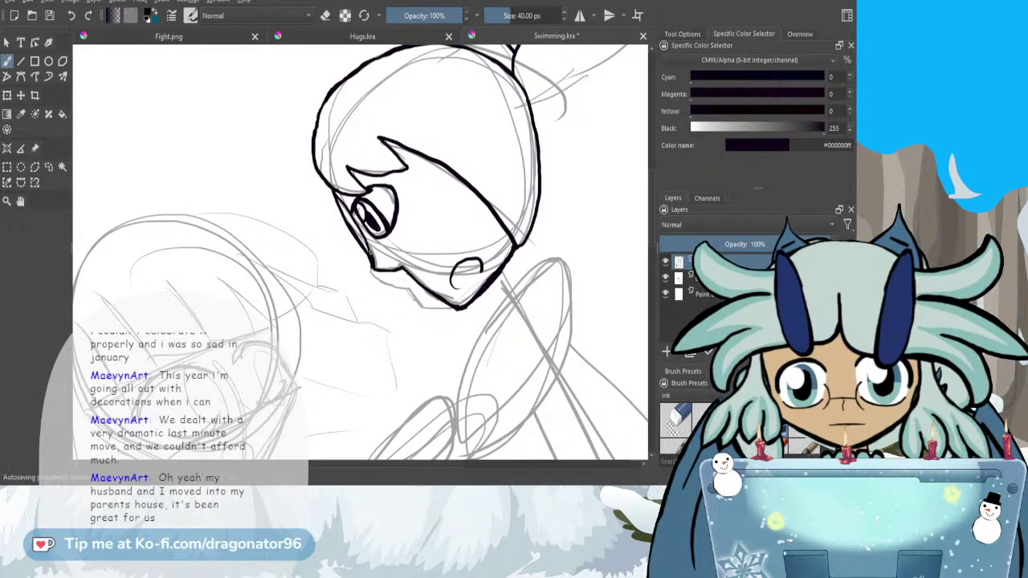
pyautogui.moveTo(334, 193); pyautogui.dragTo(368, 242)
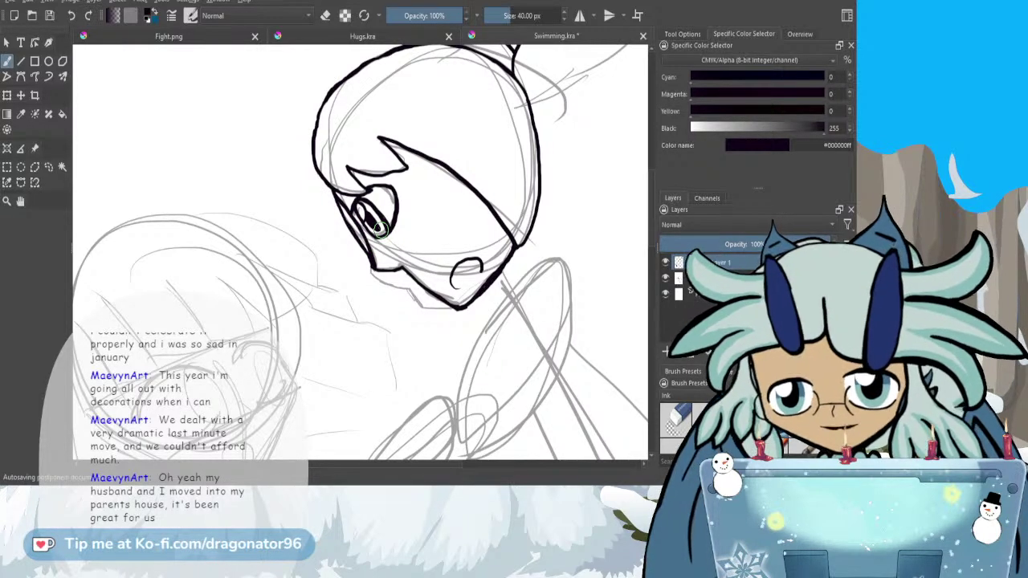
pyautogui.press('e')
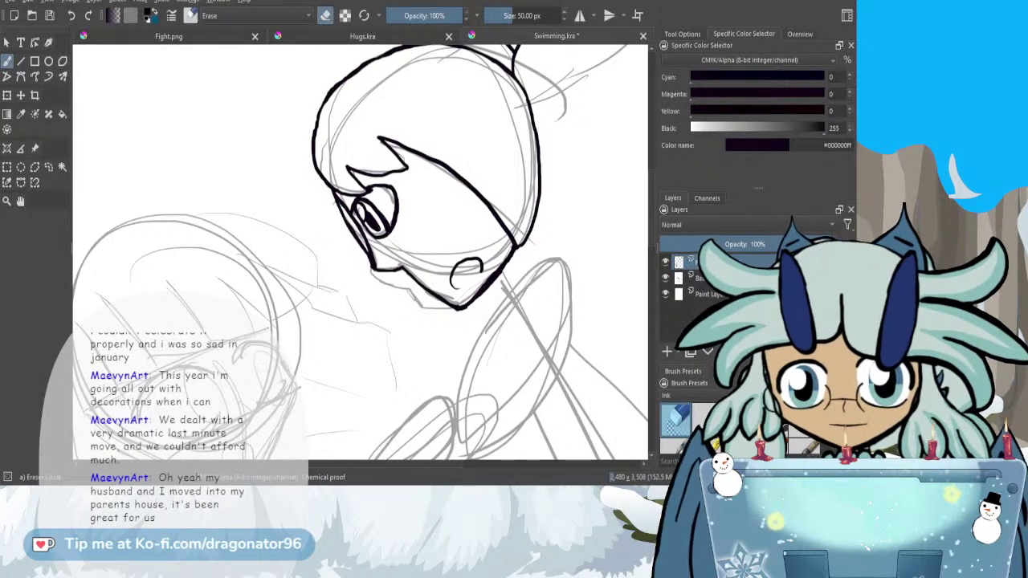
pyautogui.moveTo(337, 208)
pyautogui.mouseDown()
pyautogui.moveTo(361, 189)
pyautogui.moveTo(363, 253)
pyautogui.mouseUp()
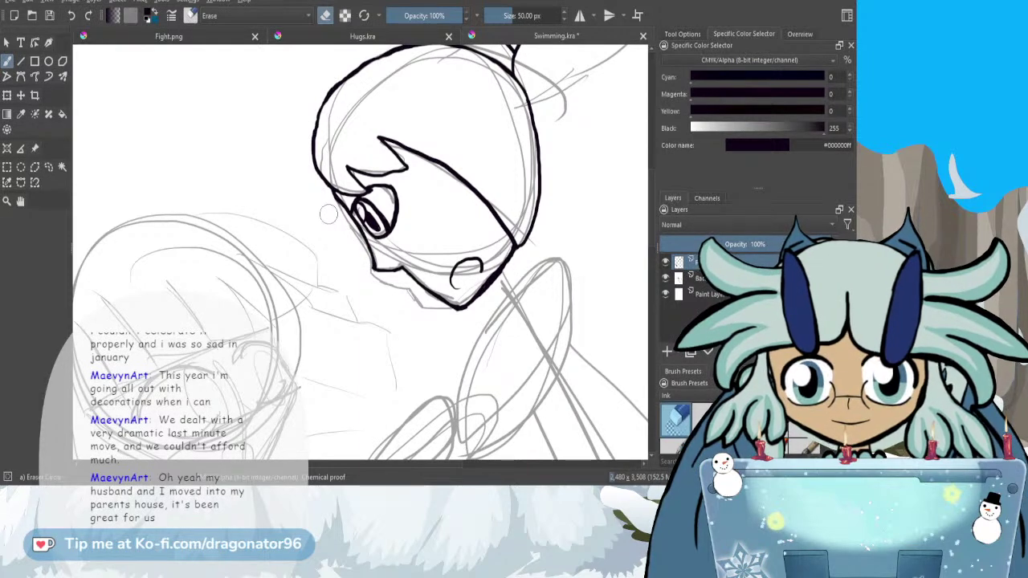
# - Ink the upper figure's neck and the rounded shoulder sleeve with the 40 px brush, thickening the sleeve outline
pyautogui.moveTo(350, 469); pyautogui.dragTo(390, 465)
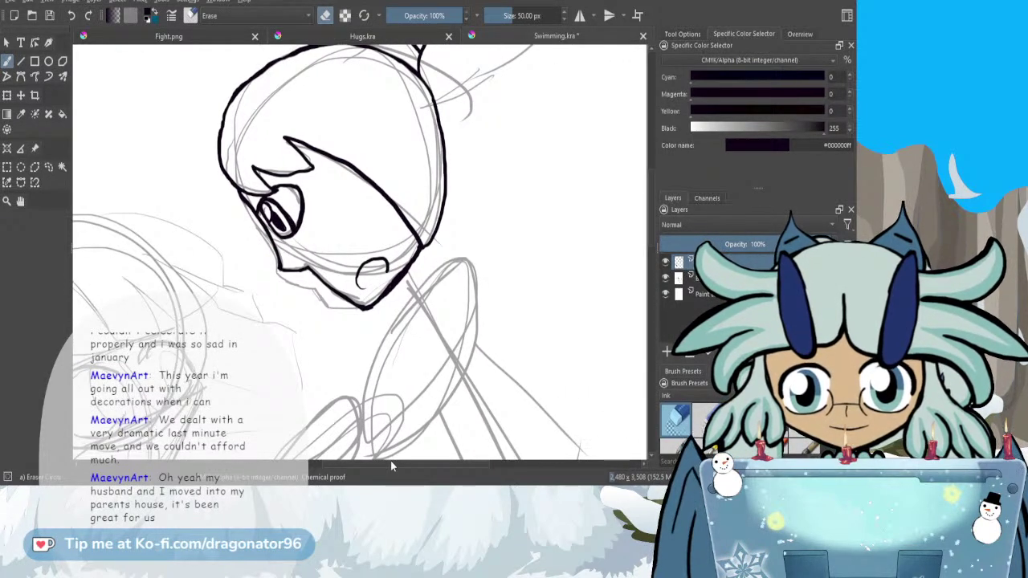
pyautogui.press('/')
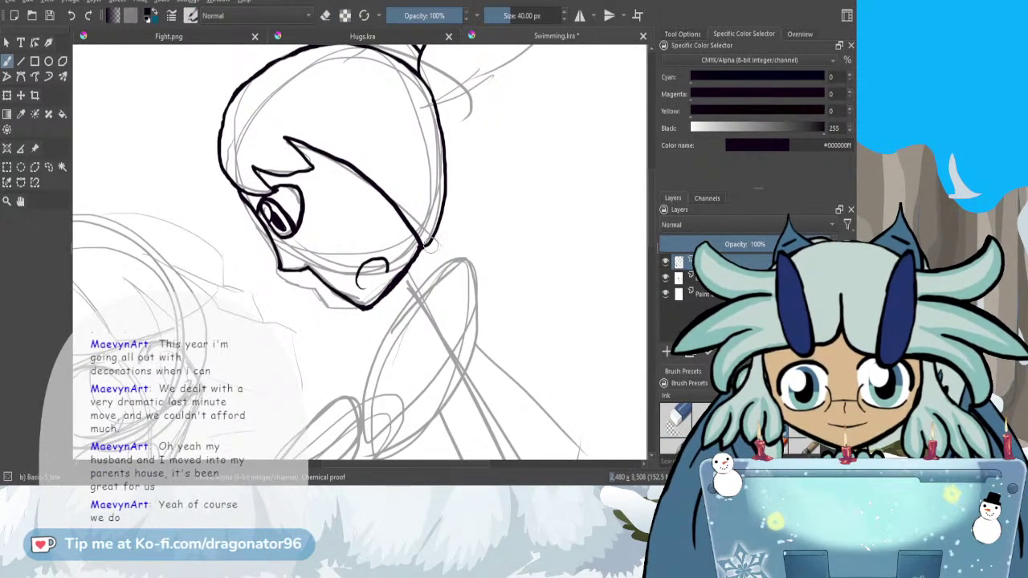
pyautogui.moveTo(409, 269); pyautogui.dragTo(435, 282)
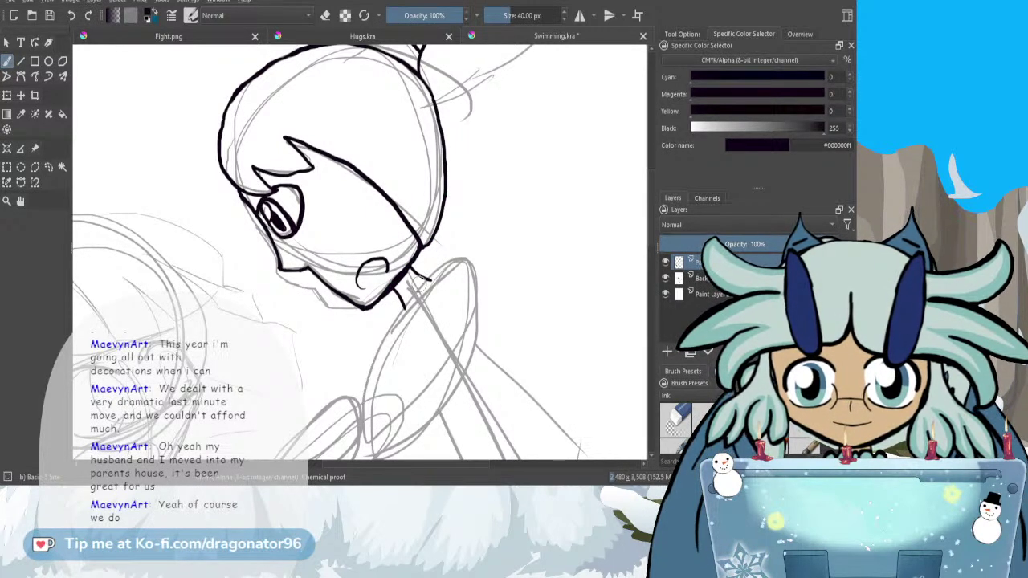
pyautogui.moveTo(420, 291)
pyautogui.mouseDown()
pyautogui.moveTo(457, 257)
pyautogui.moveTo(477, 274)
pyautogui.moveTo(480, 362)
pyautogui.moveTo(442, 366)
pyautogui.moveTo(408, 352)
pyautogui.moveTo(395, 309)
pyautogui.mouseUp()
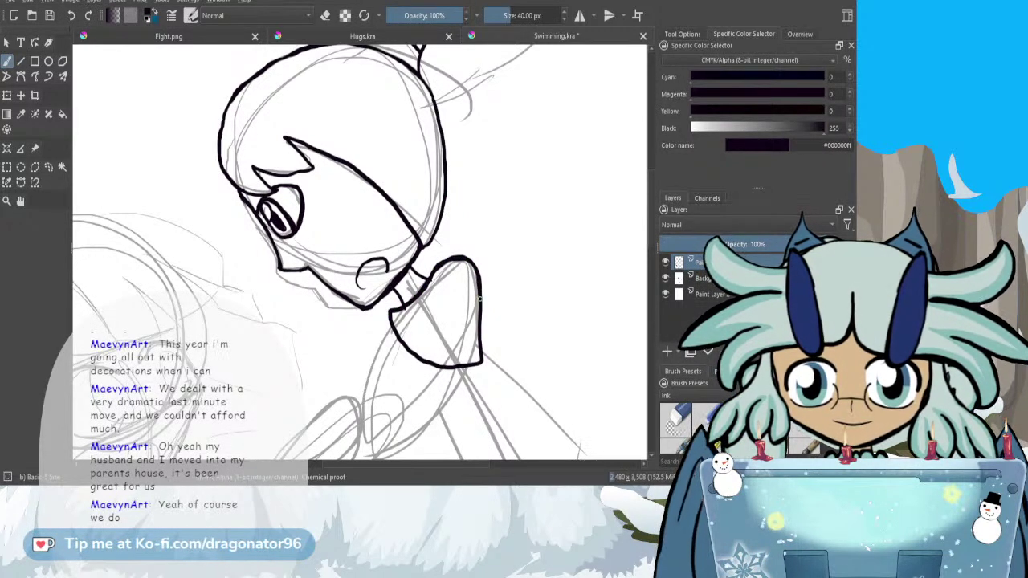
pyautogui.moveTo(479, 334)
pyautogui.mouseDown()
pyautogui.moveTo(483, 360)
pyautogui.moveTo(443, 370)
pyautogui.moveTo(397, 337)
pyautogui.moveTo(389, 316)
pyautogui.moveTo(431, 281)
pyautogui.moveTo(446, 238)
pyautogui.mouseUp()
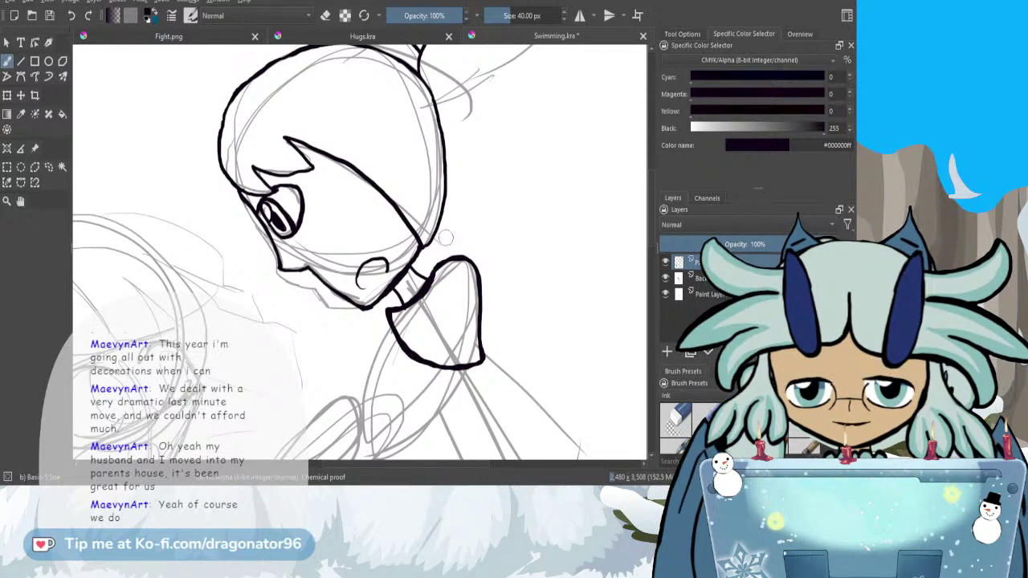
# - Try to ink the arm's lower edge from the sleeve to the hand in one stroke
pyautogui.scroll(-4, 616, 249)
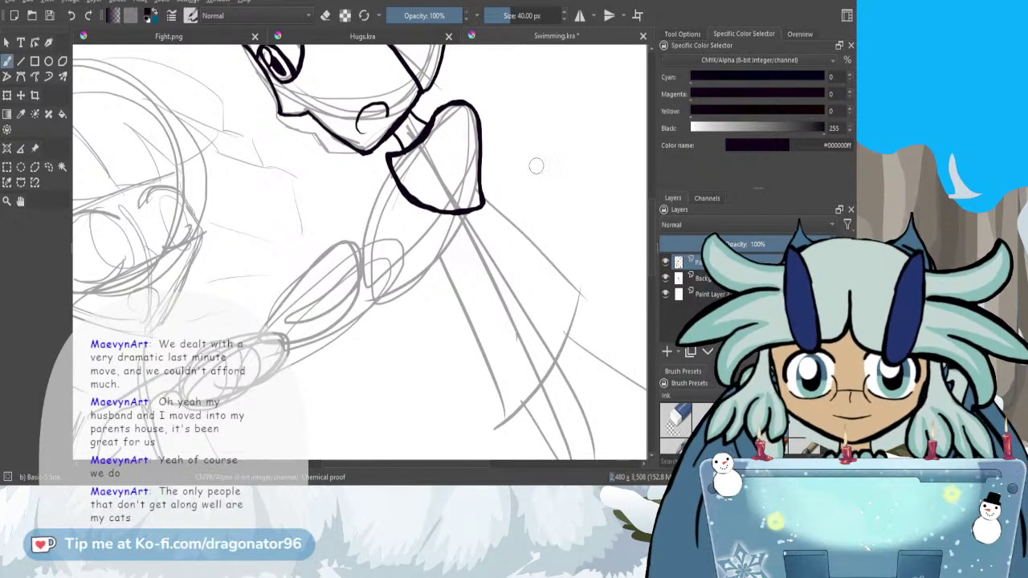
pyautogui.moveTo(368, 465); pyautogui.dragTo(345, 463)
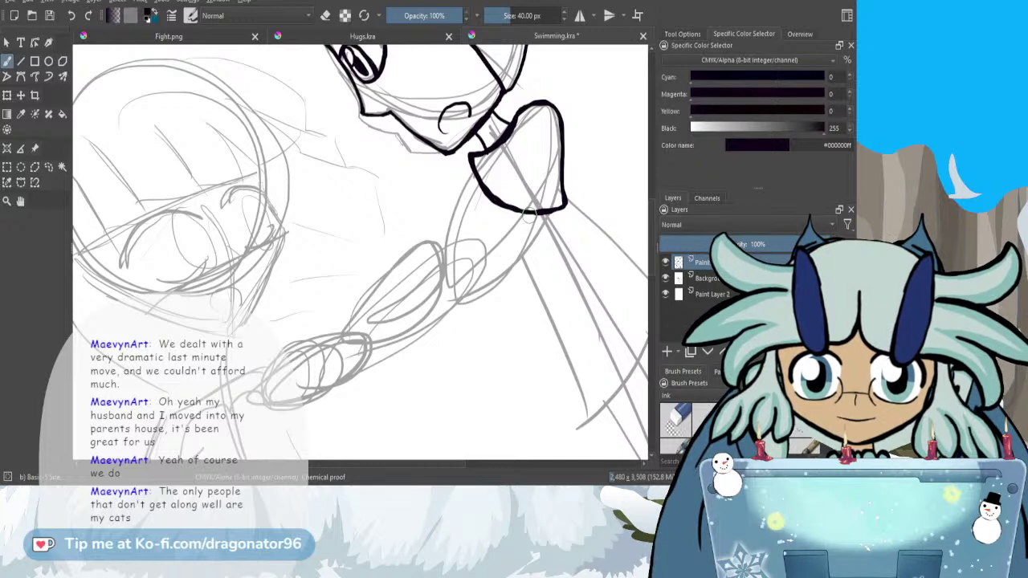
pyautogui.moveTo(530, 211)
pyautogui.mouseDown()
pyautogui.moveTo(483, 275)
pyautogui.moveTo(399, 352)
pyautogui.moveTo(354, 372)
pyautogui.moveTo(313, 347)
pyautogui.mouseUp()
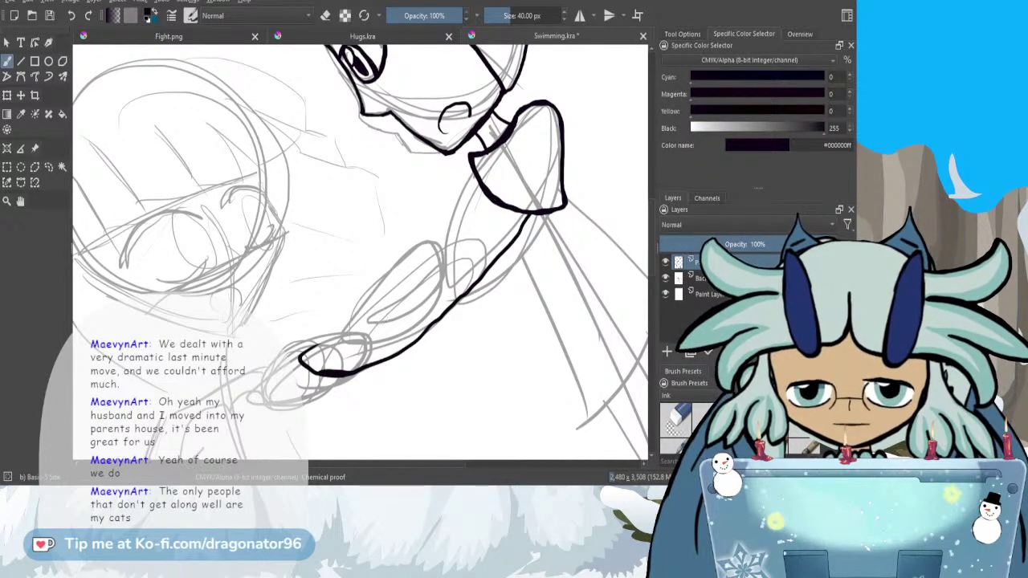
pyautogui.hotkey('ctrl', 'z')
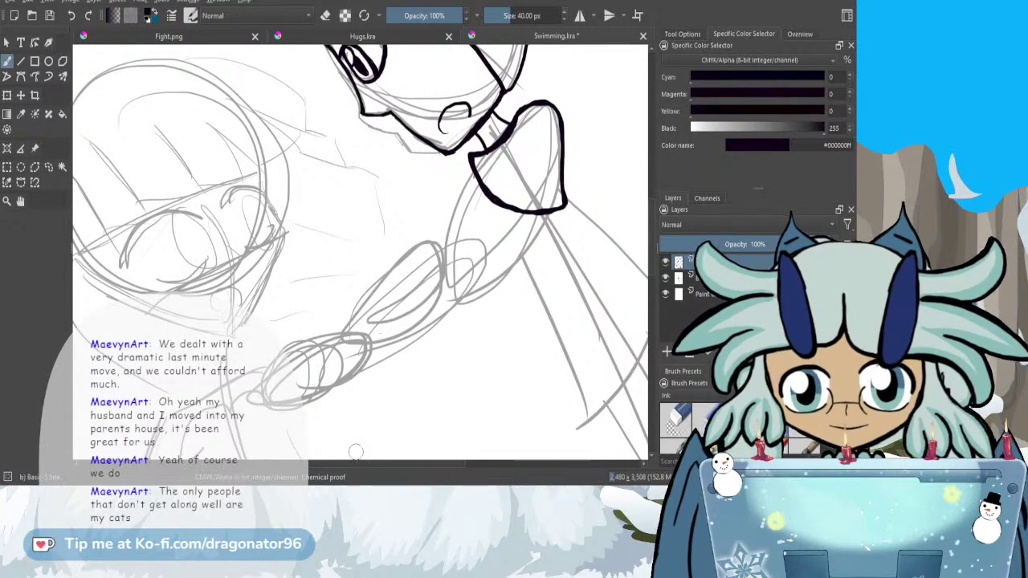
# - Ink the lower and upper edges of the arm from the sleeve opening down to the forearm with the 40 px brush
pyautogui.moveTo(357, 464); pyautogui.dragTo(344, 464)
pyautogui.moveTo(652, 250); pyautogui.dragTo(652, 261)
pyautogui.scroll(-2, 428, 235)
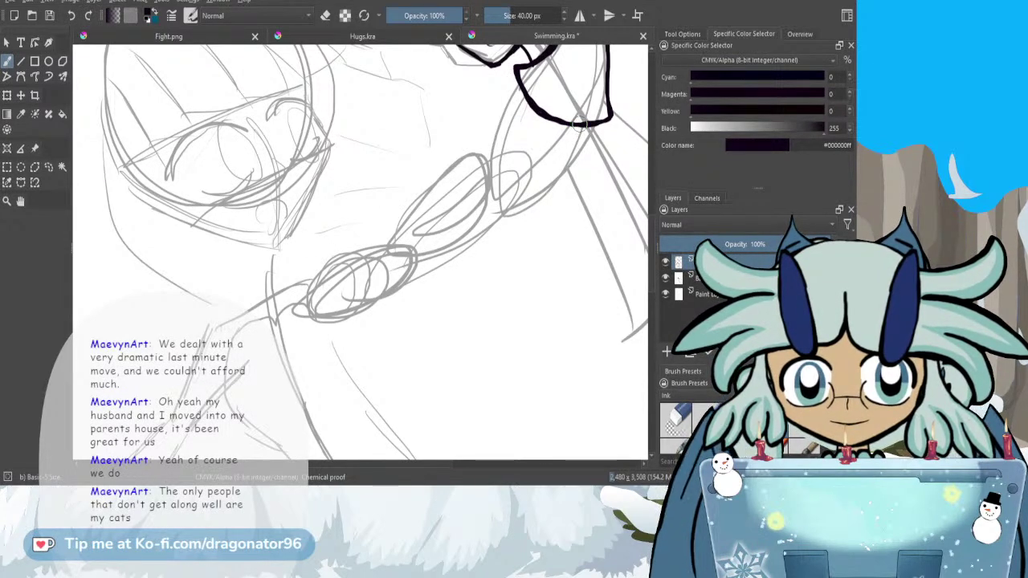
pyautogui.moveTo(566, 135); pyautogui.dragTo(446, 236)
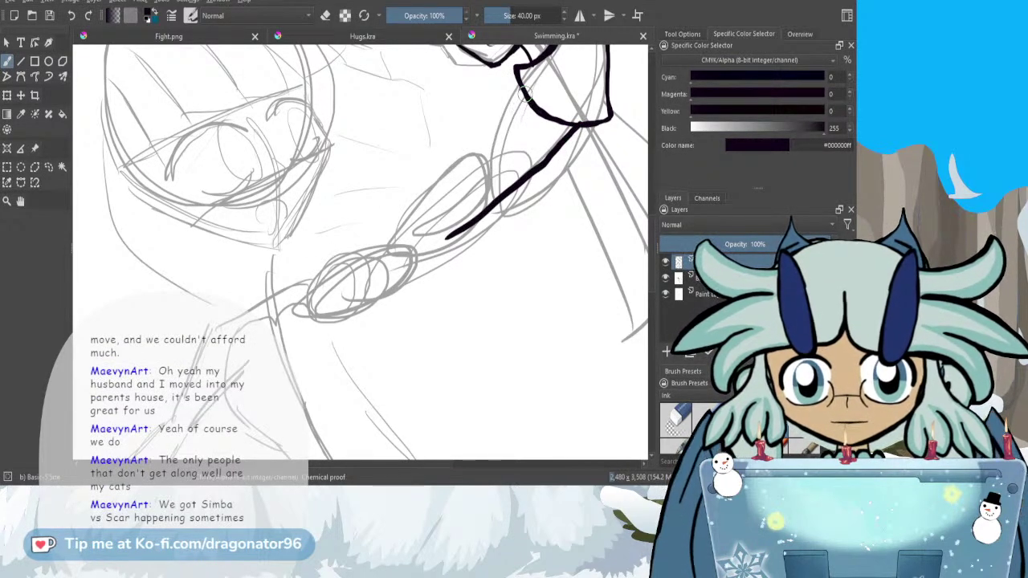
pyautogui.moveTo(522, 92); pyautogui.dragTo(435, 194)
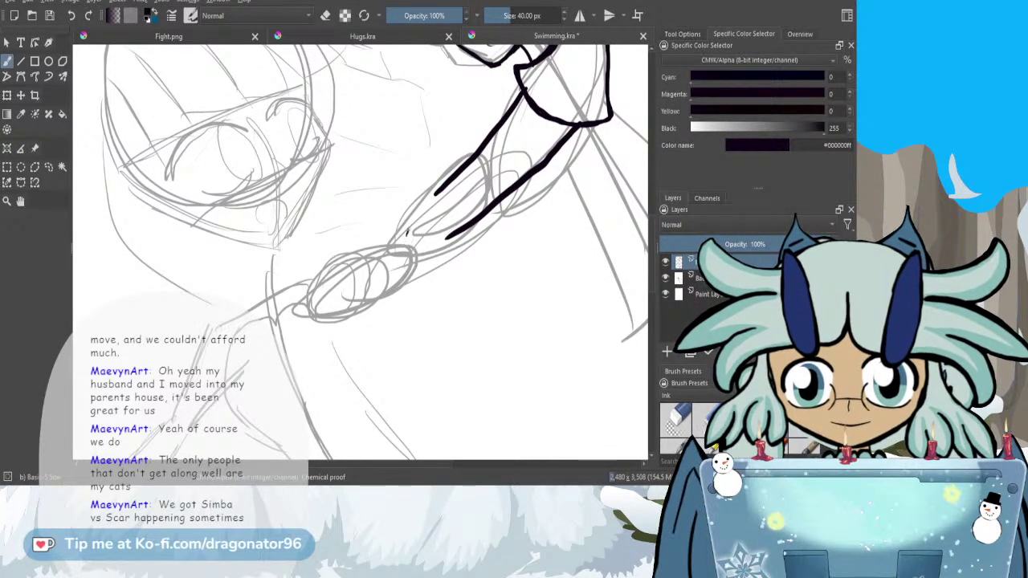
# - Ink the curved band across the end of the upper arm and both edges of the lower arm section toward the hand
pyautogui.moveTo(407, 230); pyautogui.dragTo(434, 198)
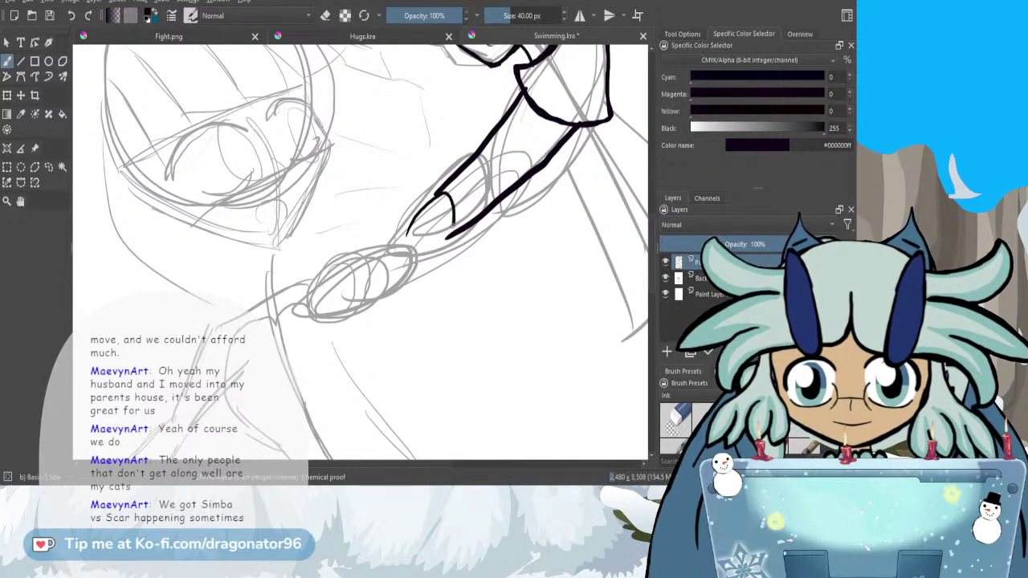
pyautogui.moveTo(438, 251); pyautogui.dragTo(393, 285)
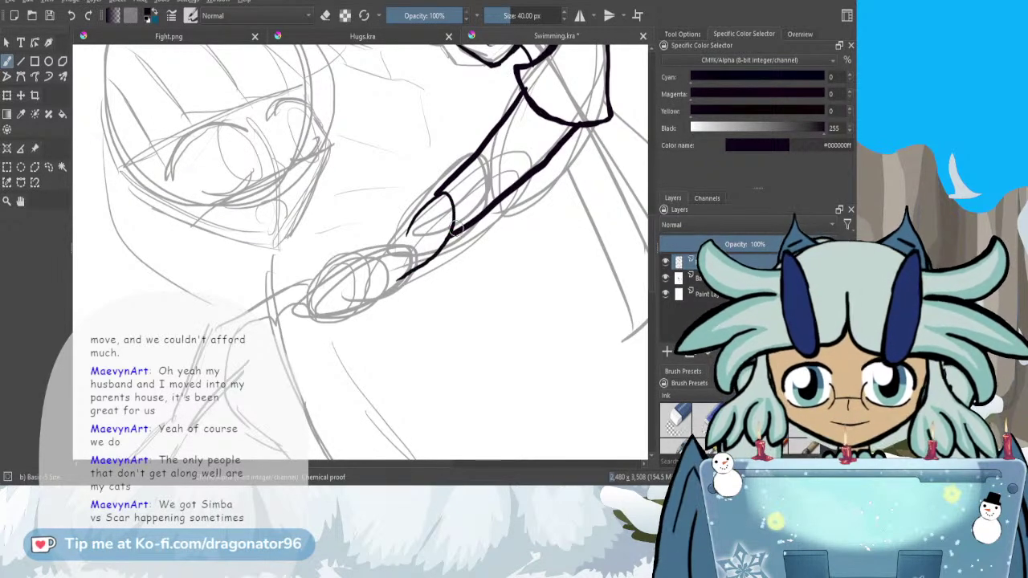
pyautogui.moveTo(454, 229); pyautogui.dragTo(429, 264)
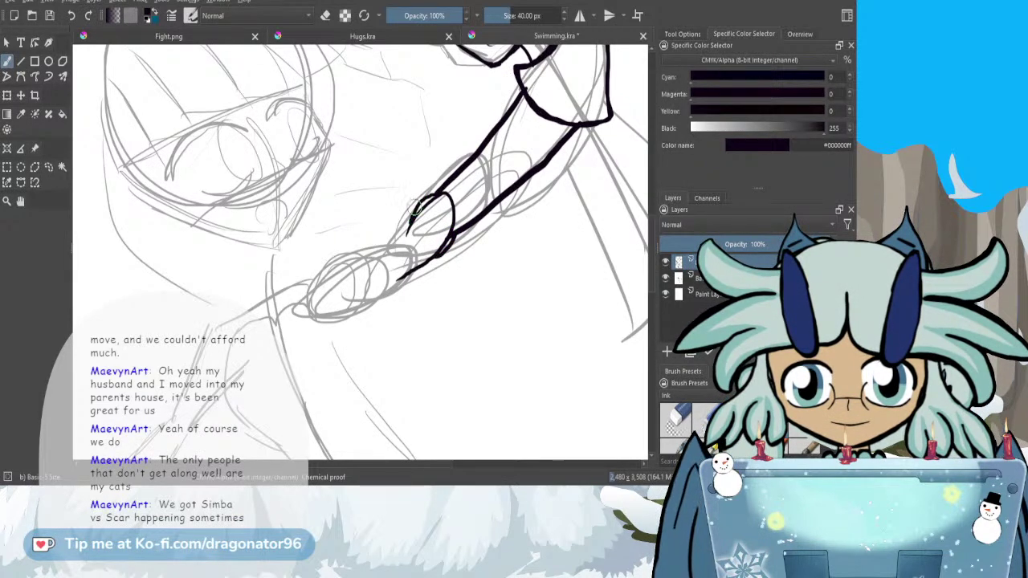
pyautogui.moveTo(410, 265); pyautogui.dragTo(326, 321)
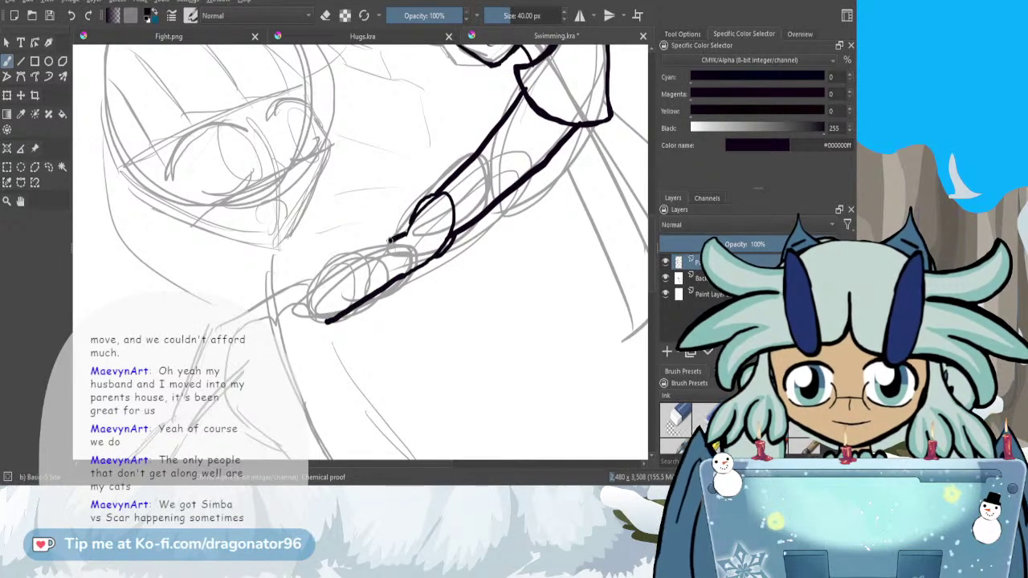
pyautogui.moveTo(391, 239); pyautogui.dragTo(335, 268)
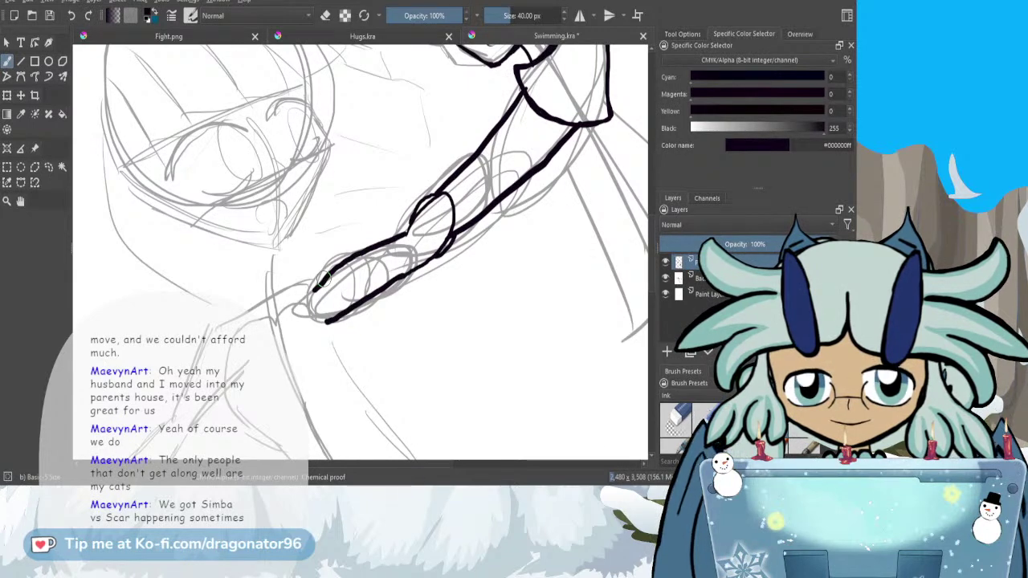
# - Thin the inked edges of the upper figure's lower arm section with the 50 px eraser
pyautogui.press('e')
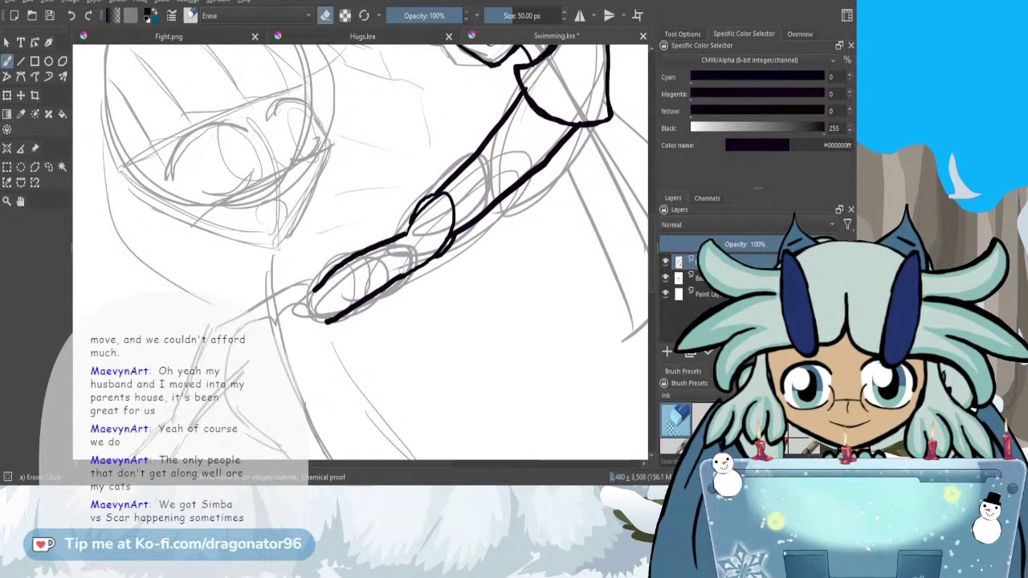
pyautogui.moveTo(365, 295); pyautogui.dragTo(338, 310)
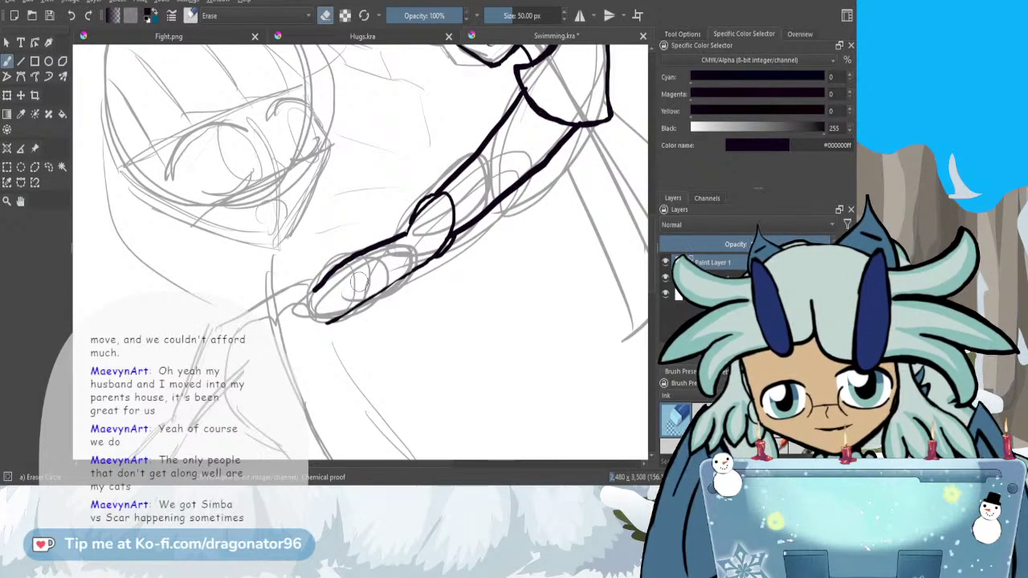
pyautogui.press('/')
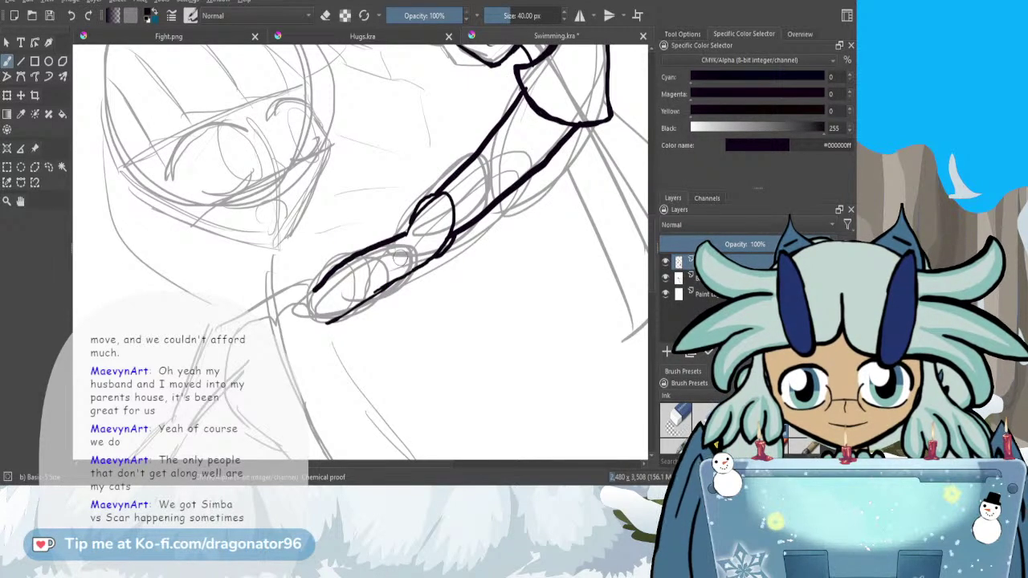
pyautogui.press('/')
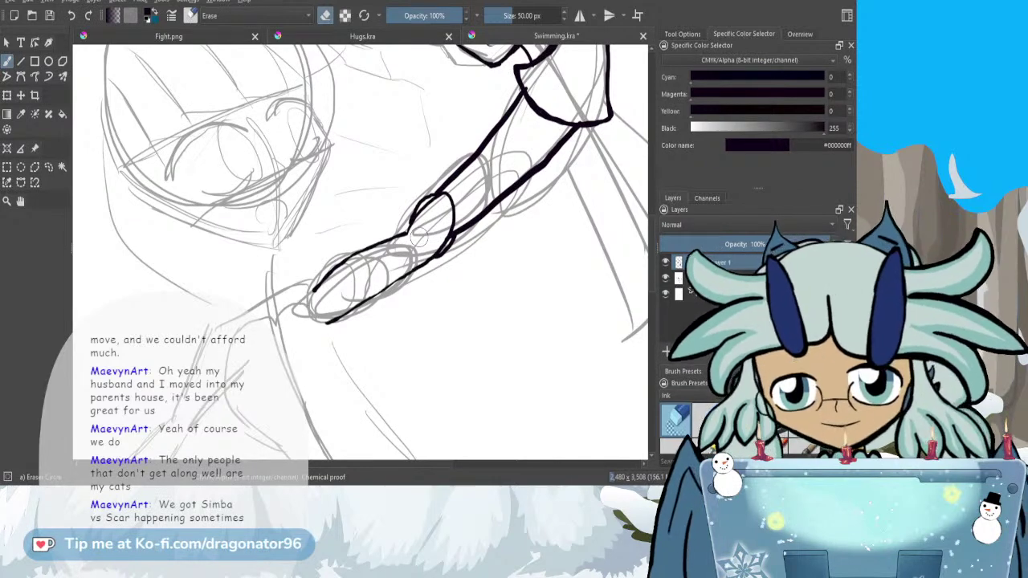
pyautogui.press('/')
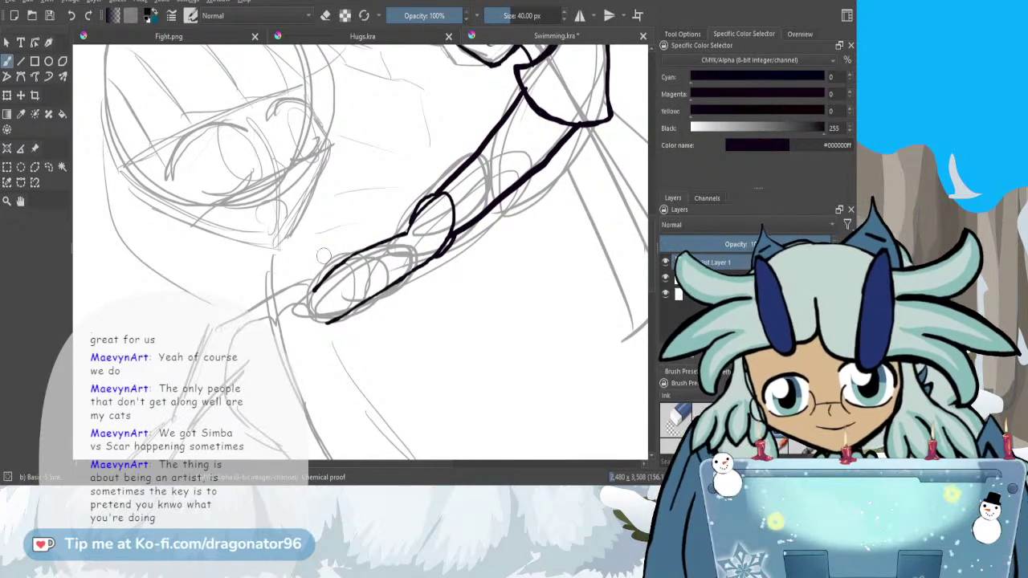
# - Ink the upper figure's flared top with the 40 px brush: back edge from the sleeve, curved hem and front edge
pyautogui.press('-')
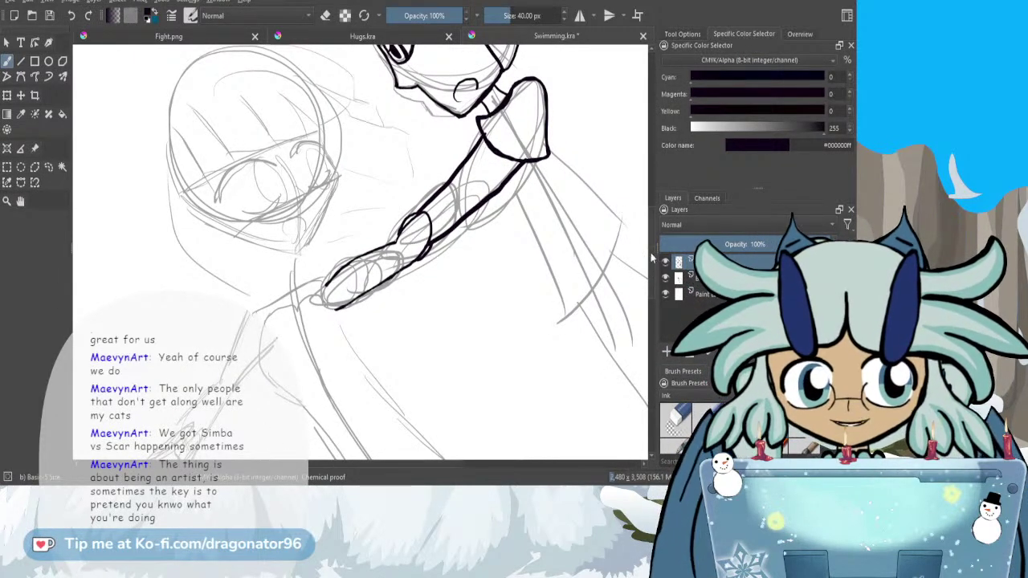
pyautogui.moveTo(408, 463)
pyautogui.mouseDown()
pyautogui.moveTo(400, 466)
pyautogui.moveTo(424, 461)
pyautogui.mouseUp()
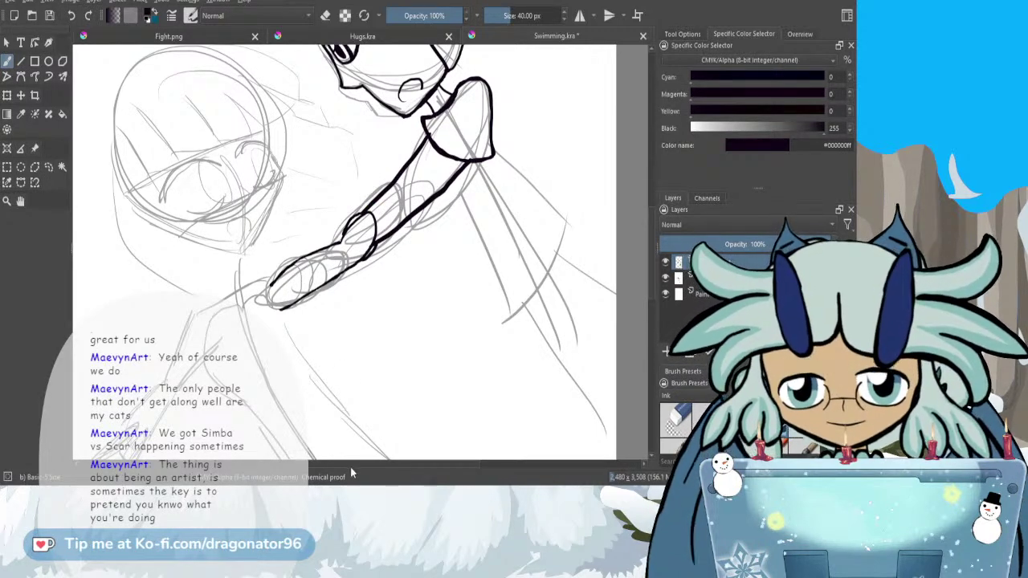
pyautogui.moveTo(368, 463); pyautogui.dragTo(401, 442)
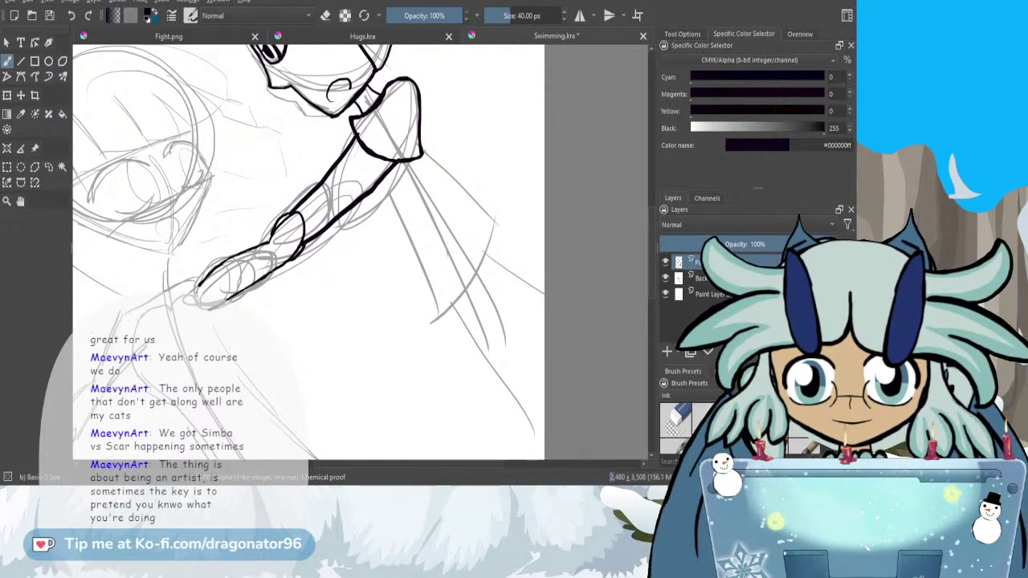
pyautogui.moveTo(423, 149)
pyautogui.mouseDown()
pyautogui.moveTo(495, 221)
pyautogui.moveTo(471, 304)
pyautogui.moveTo(429, 332)
pyautogui.mouseUp()
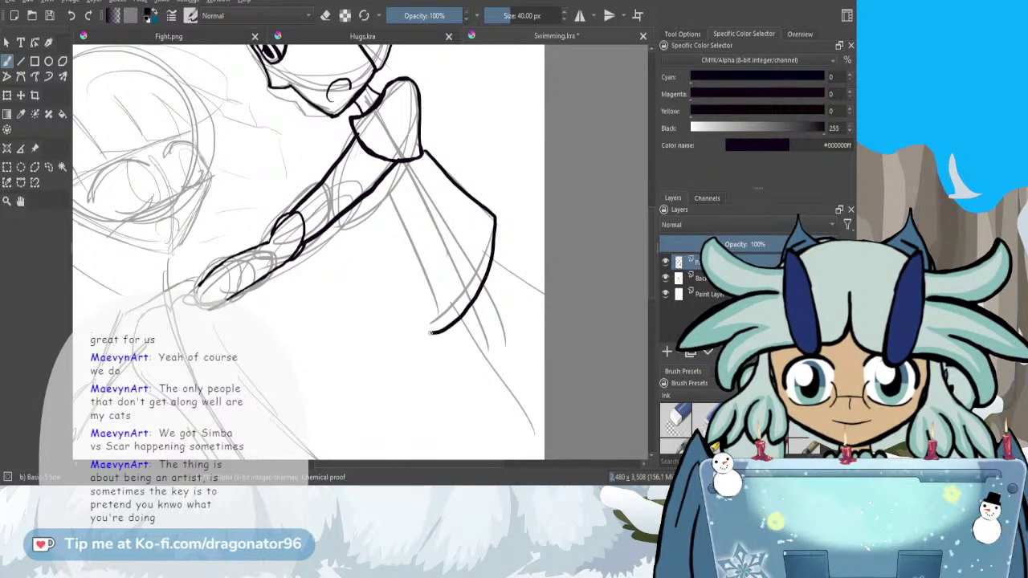
pyautogui.moveTo(374, 192)
pyautogui.mouseDown()
pyautogui.moveTo(419, 284)
pyautogui.moveTo(429, 336)
pyautogui.mouseUp()
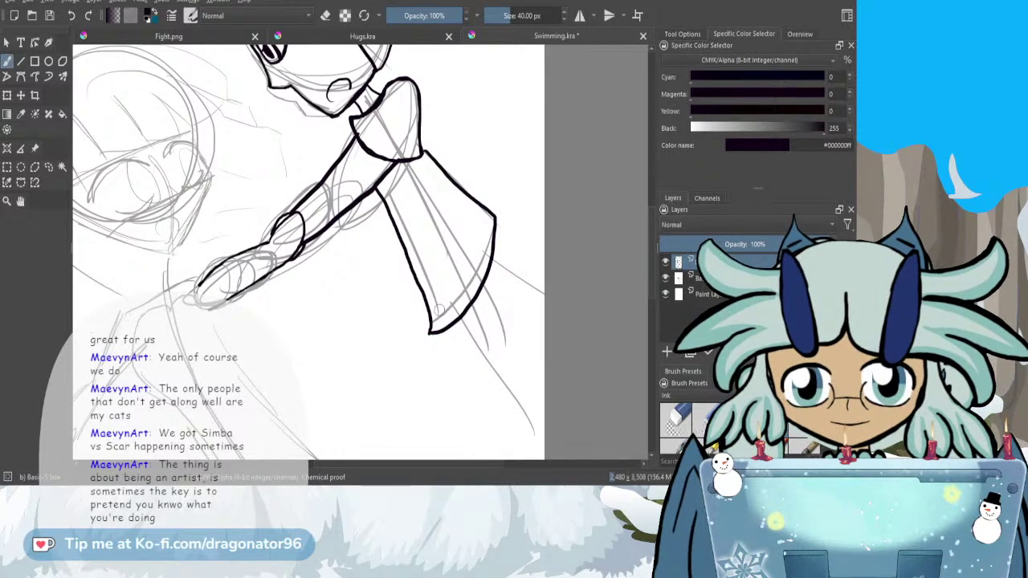
# - Ink the two long lines that run from the hem of the upper figure's top down along the lower body
pyautogui.moveTo(492, 253); pyautogui.dragTo(545, 277)
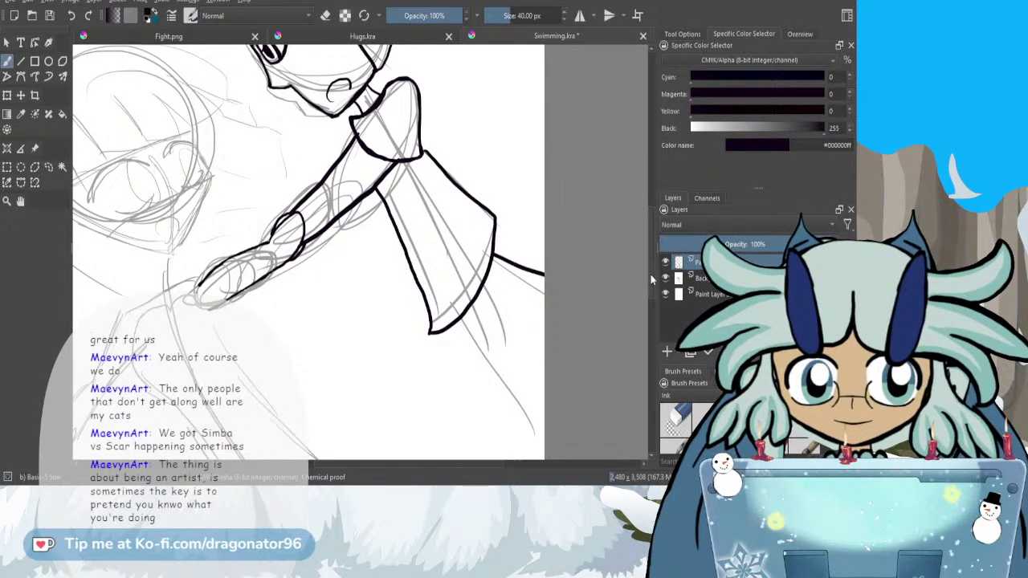
pyautogui.scroll(-3, 456, 209)
pyautogui.moveTo(455, 194); pyautogui.dragTo(545, 336)
# - Sketch claw-like shapes over the lower figure's outstretched hand on the Background layer
pyautogui.moveTo(362, 464); pyautogui.dragTo(326, 464)
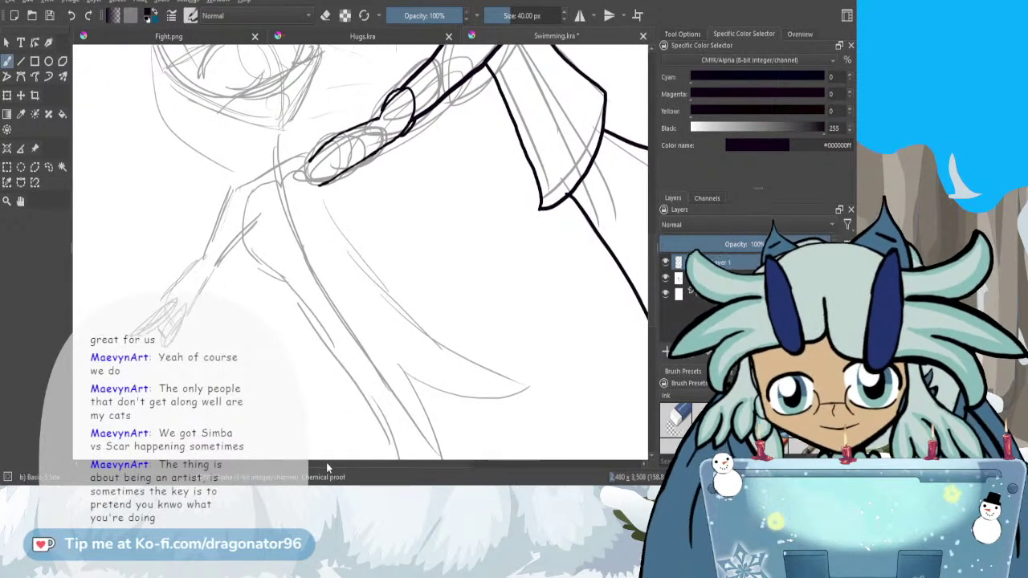
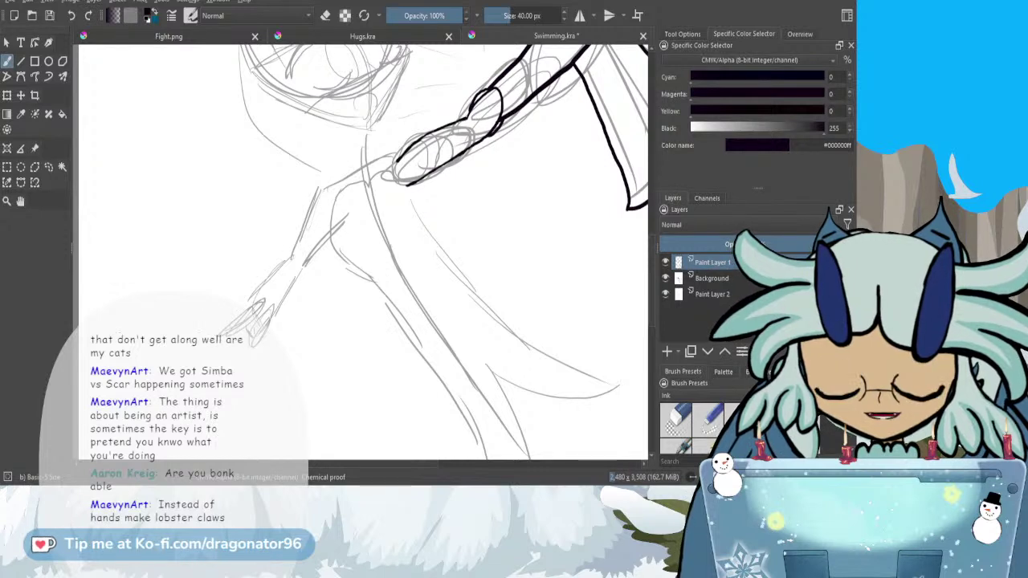
pyautogui.moveTo(256, 350)
pyautogui.mouseDown()
pyautogui.moveTo(263, 315)
pyautogui.moveTo(213, 335)
pyautogui.moveTo(245, 310)
pyautogui.mouseUp()
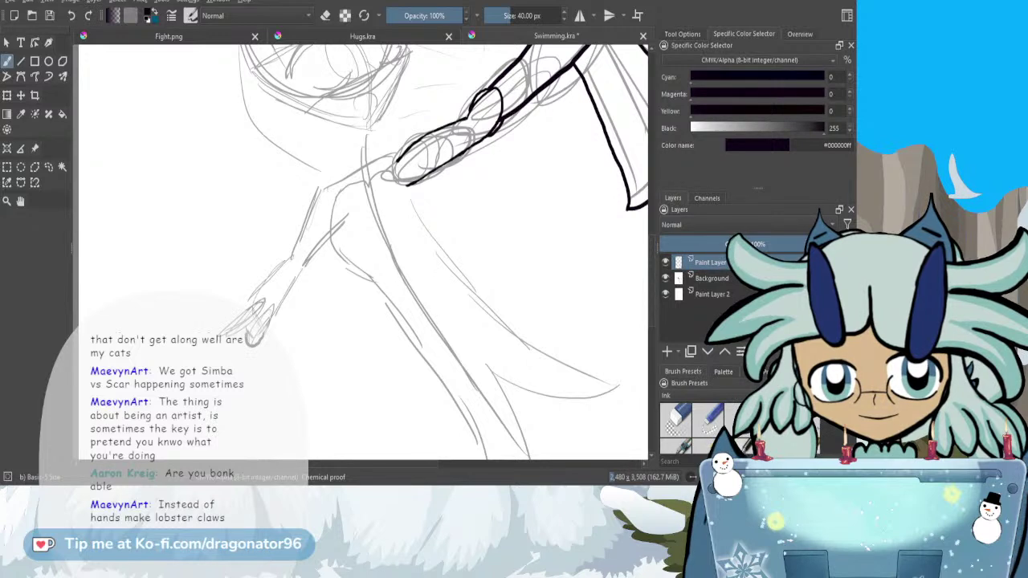
pyautogui.click(721, 280)
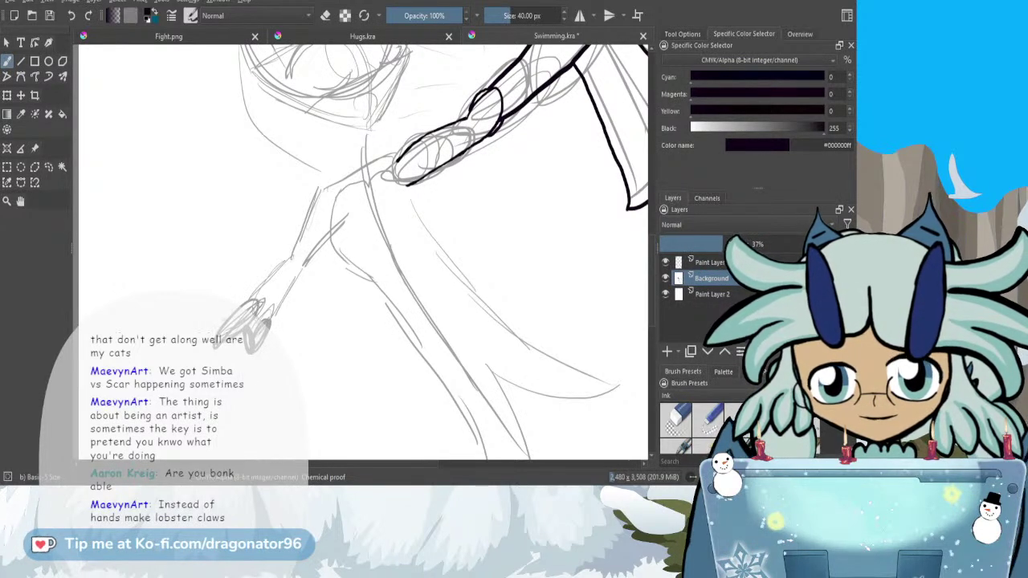
# - Try to ink the lower figure's neck lines between the chin and the shoulders on Paint Layer 1
pyautogui.moveTo(294, 465); pyautogui.dragTo(306, 465)
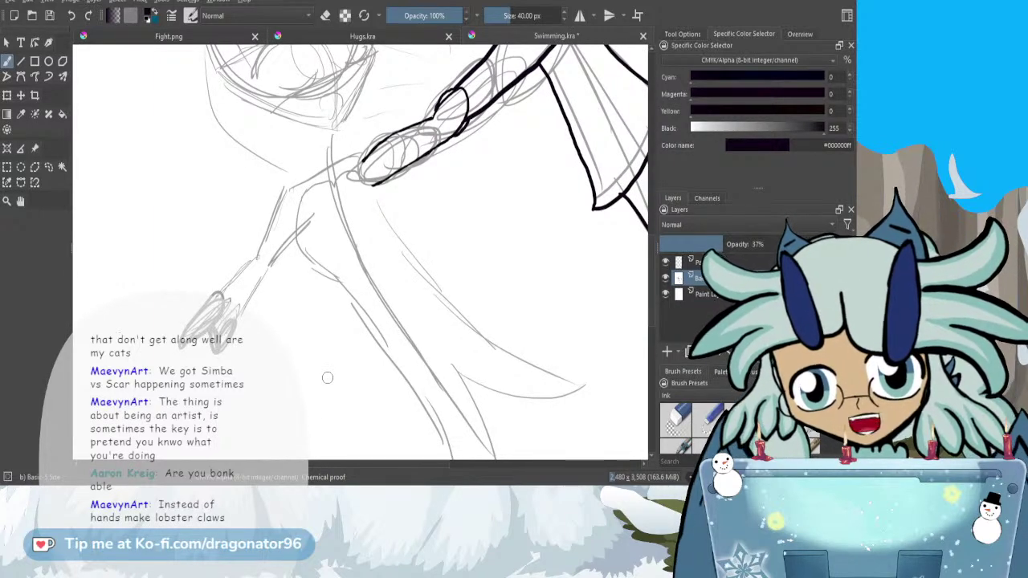
pyautogui.hscroll(1, 306, 468)
pyautogui.moveTo(306, 468); pyautogui.dragTo(317, 469)
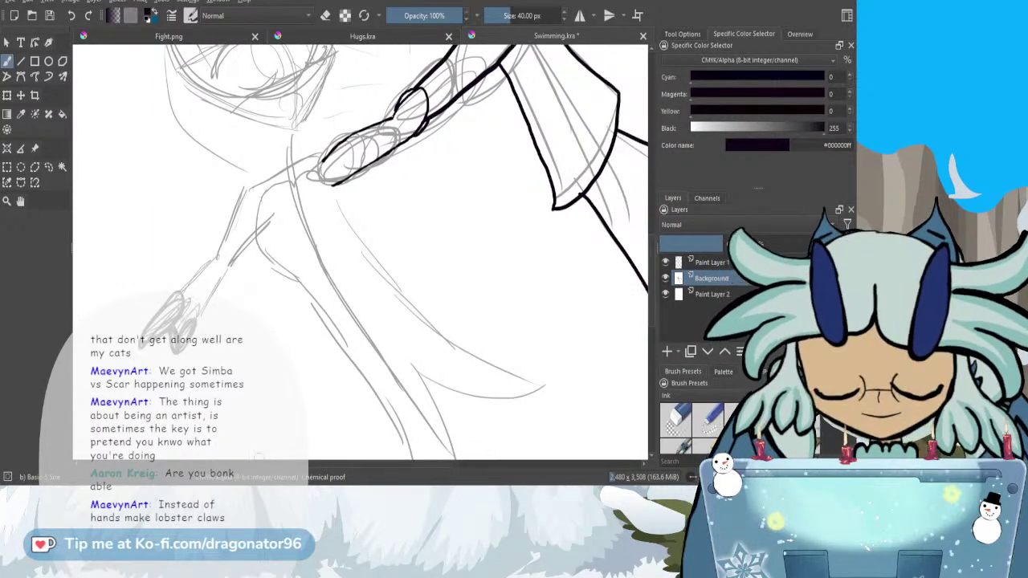
pyautogui.click(713, 263)
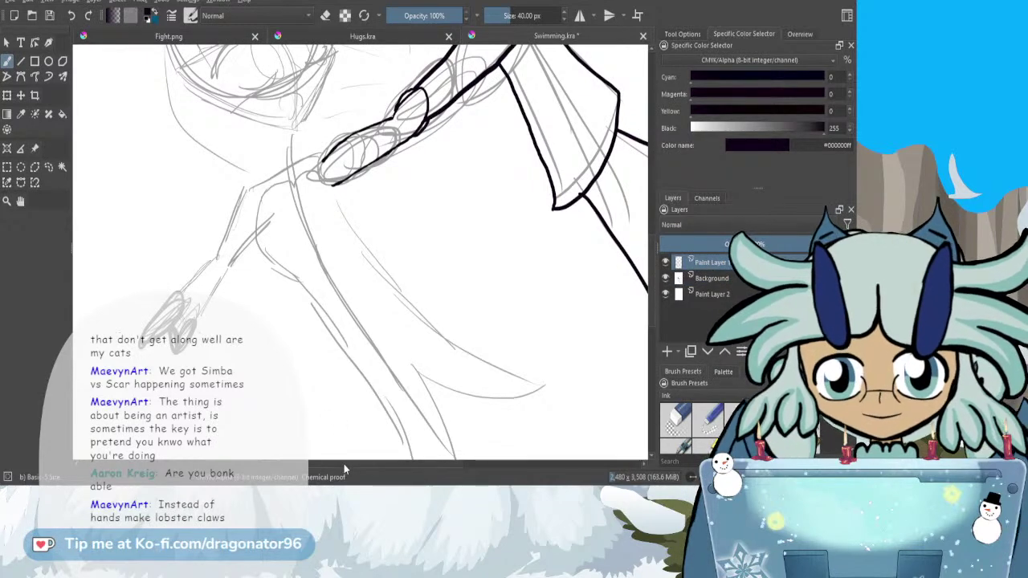
pyautogui.hscroll(-2, 332, 462)
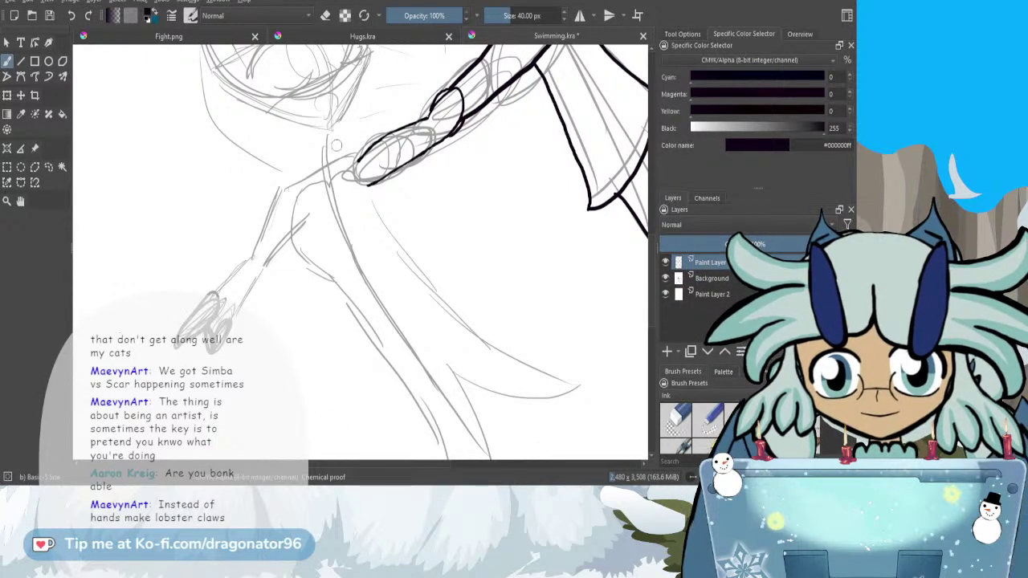
pyautogui.moveTo(333, 144); pyautogui.dragTo(361, 158)
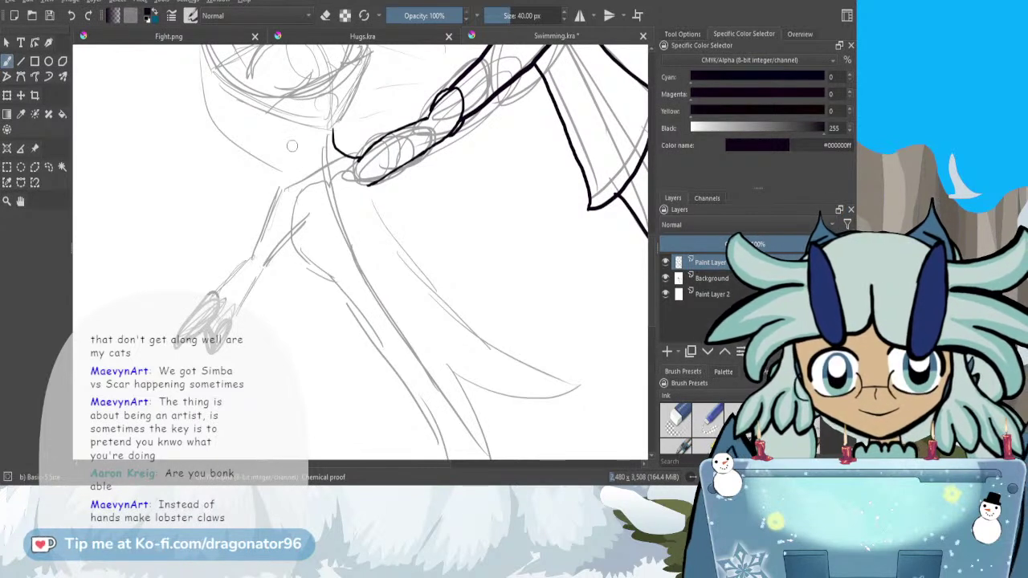
pyautogui.moveTo(289, 125); pyautogui.dragTo(298, 150)
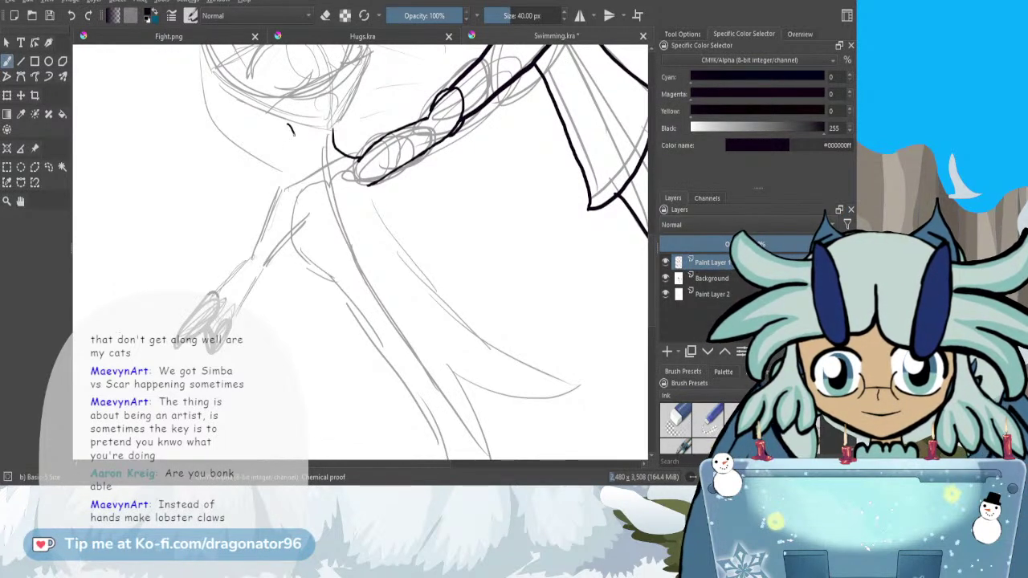
pyautogui.hotkey('ctrl', 'z')
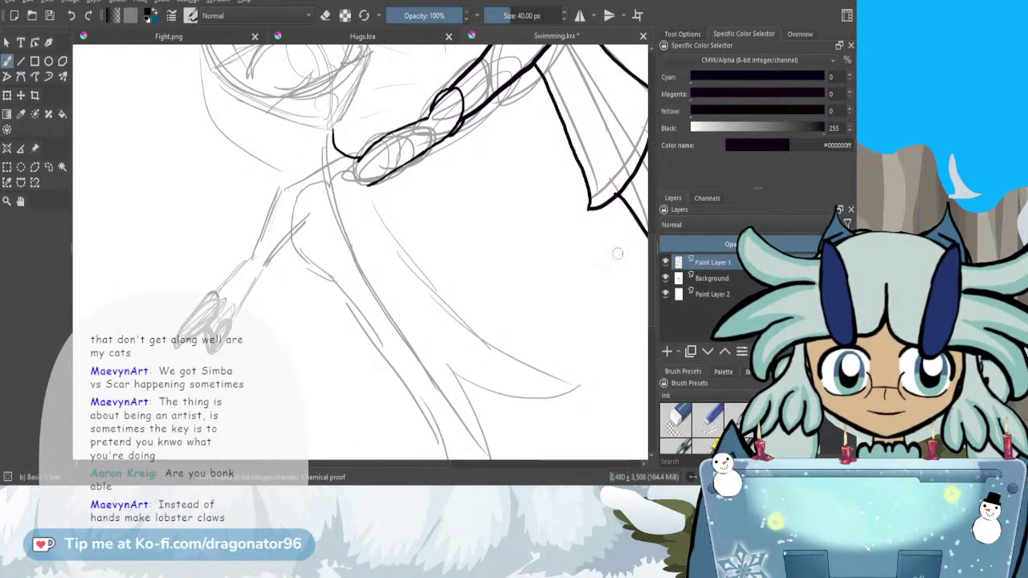
# - Enclose the lower figure's head sketch on the Background layer in a polygonal selection, move it slightly down toward the shoulders, and deselect it
pyautogui.moveTo(653, 270); pyautogui.dragTo(653, 254)
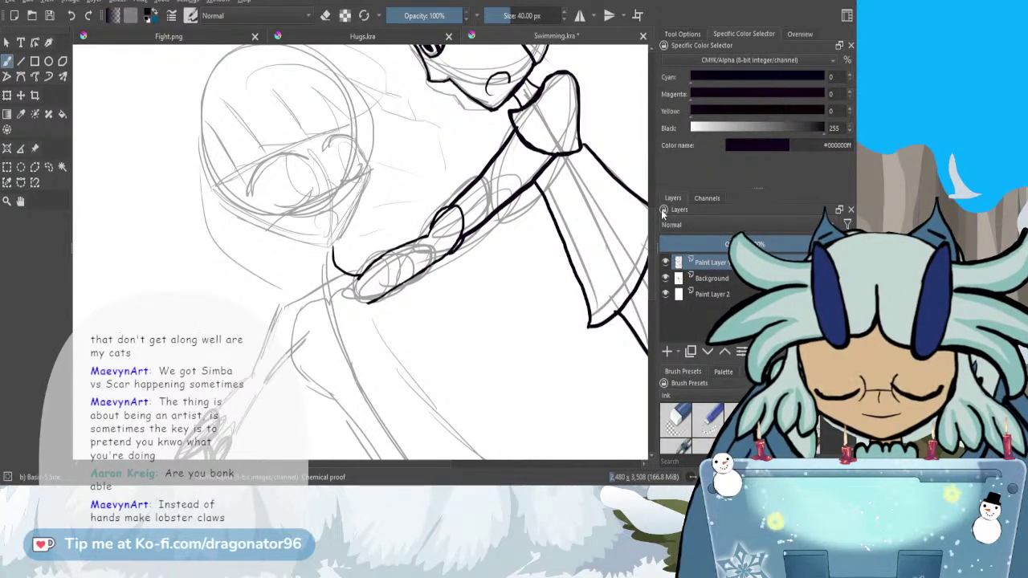
pyautogui.click(711, 277)
pyautogui.scroll(-1, 432, 256)
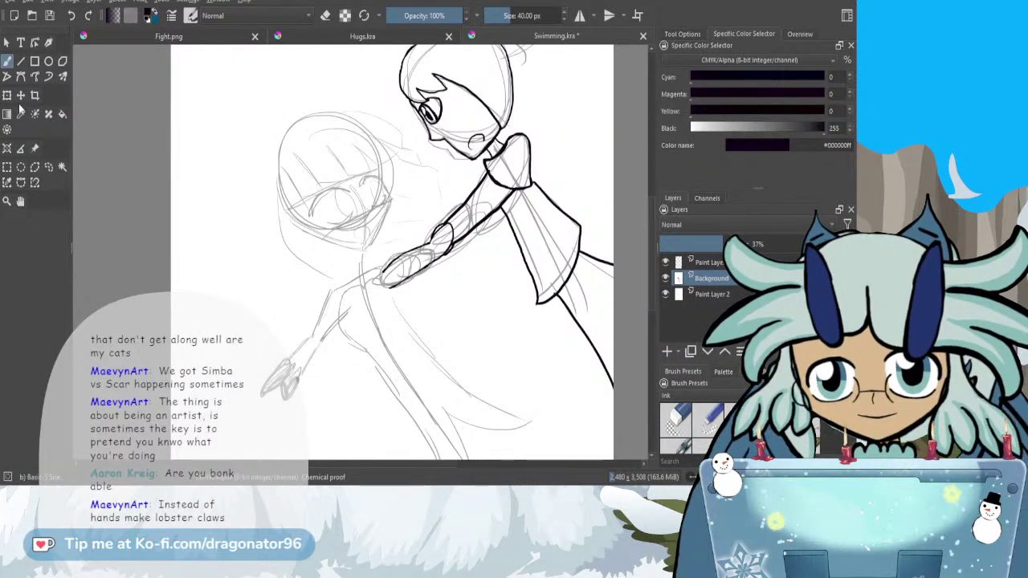
pyautogui.click(35, 167)
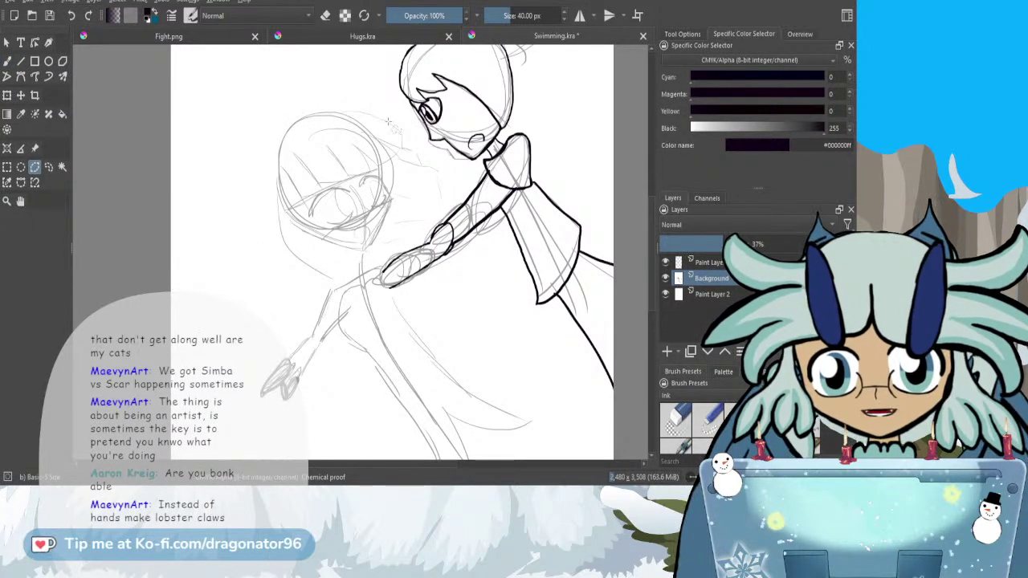
pyautogui.click(316, 105)
pyautogui.click(340, 91)
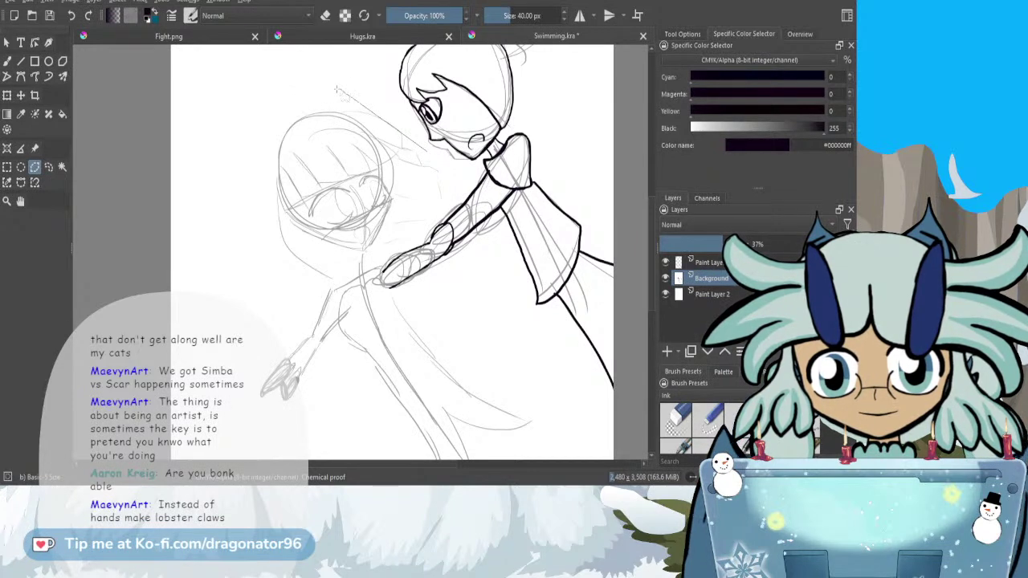
pyautogui.click(250, 128)
pyautogui.moveTo(249, 216)
pyautogui.mouseDown()
pyautogui.moveTo(283, 278)
pyautogui.moveTo(323, 287)
pyautogui.moveTo(378, 267)
pyautogui.mouseUp()
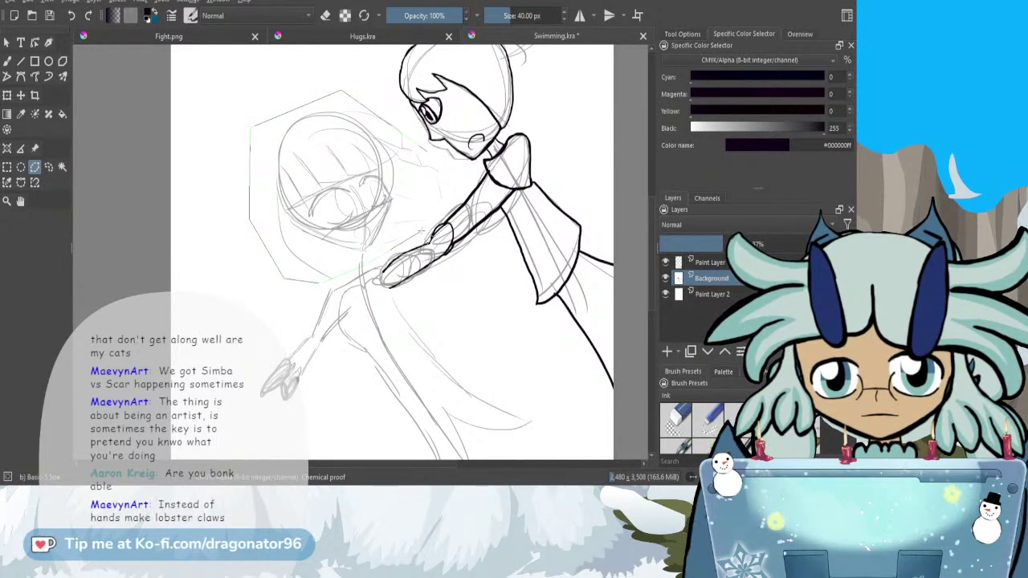
pyautogui.click(447, 209)
pyautogui.click(452, 181)
pyautogui.doubleClick(424, 149)
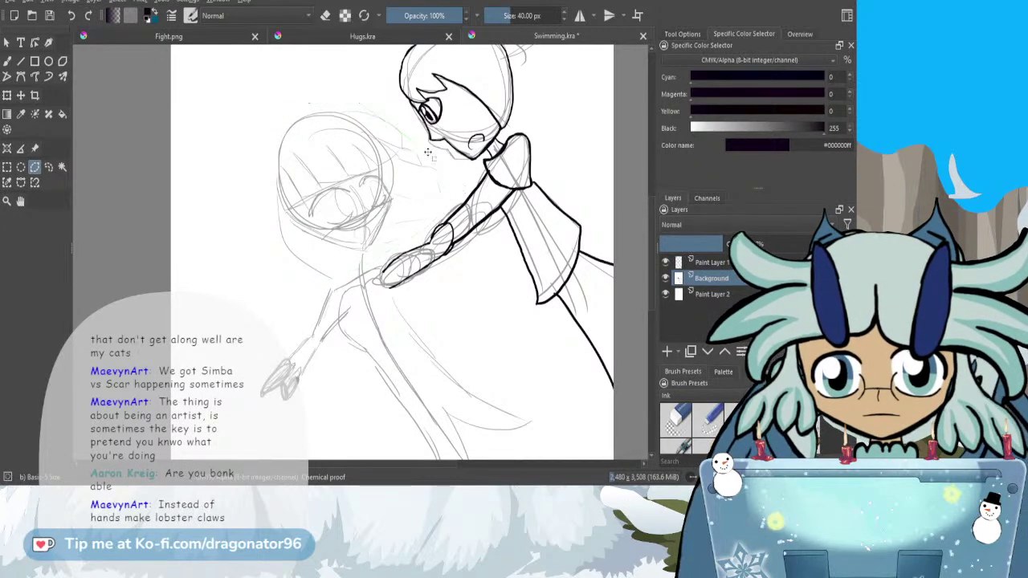
pyautogui.click(21, 95)
pyautogui.moveTo(311, 180); pyautogui.dragTo(305, 195)
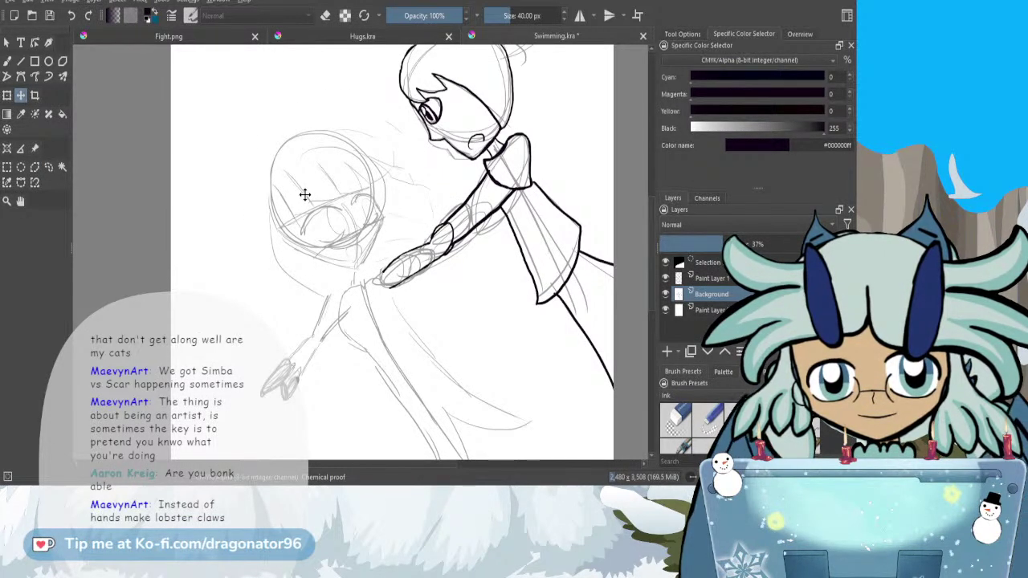
pyautogui.moveTo(305, 195); pyautogui.dragTo(308, 195)
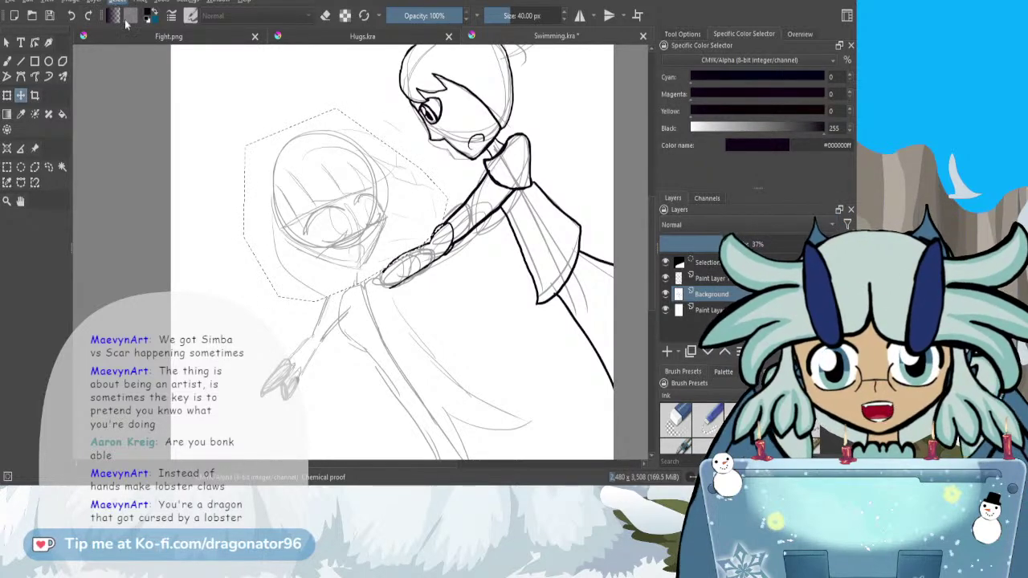
pyautogui.hotkey('ctrl', 'shift', 'a')
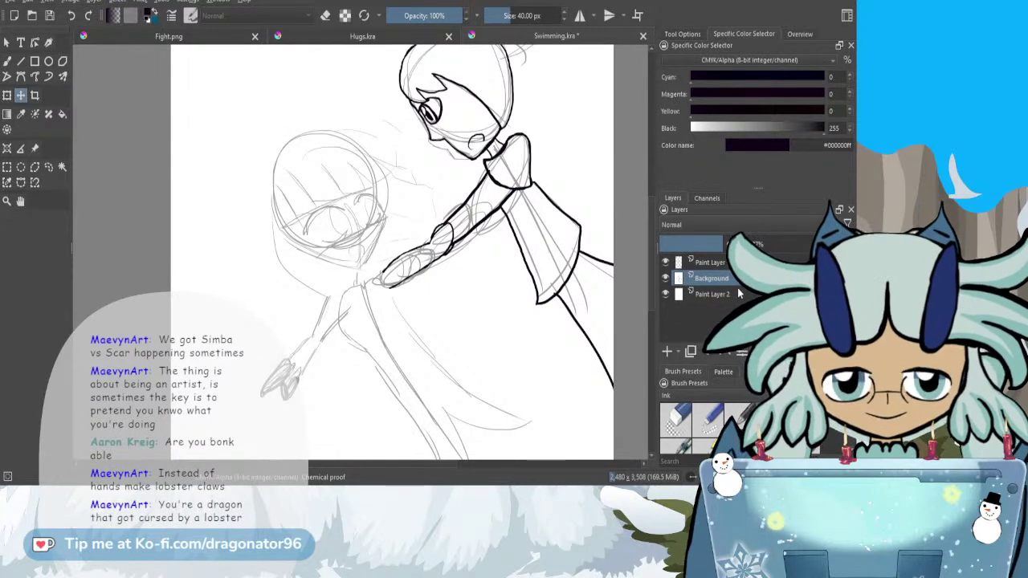
# - Ink the lower figure's cheeks, chin and jawline on Paint Layer 1 with the 40 px brush
pyautogui.click(715, 262)
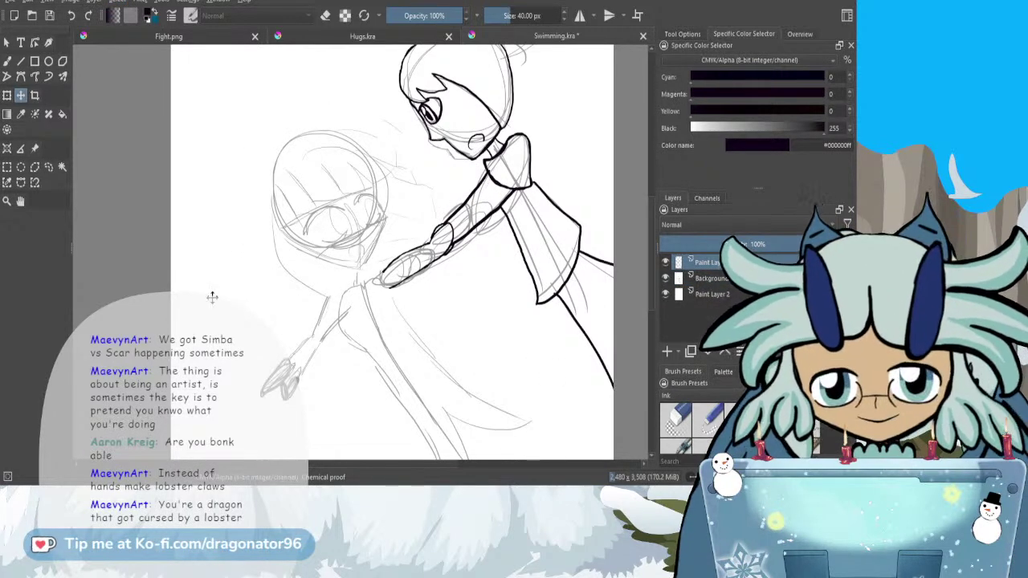
pyautogui.click(7, 58)
pyautogui.click(8, 61)
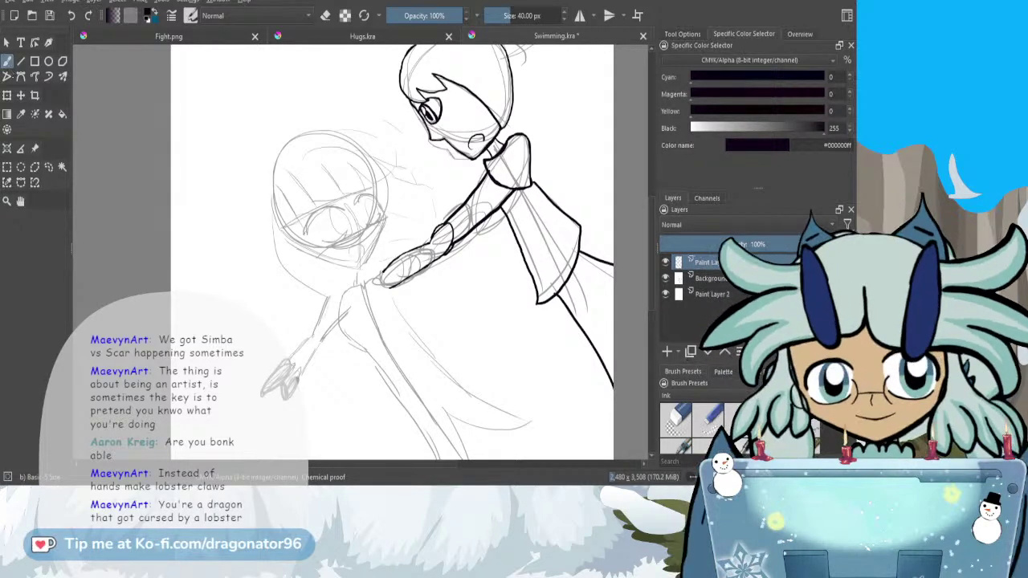
pyautogui.moveTo(295, 470); pyautogui.dragTo(281, 470)
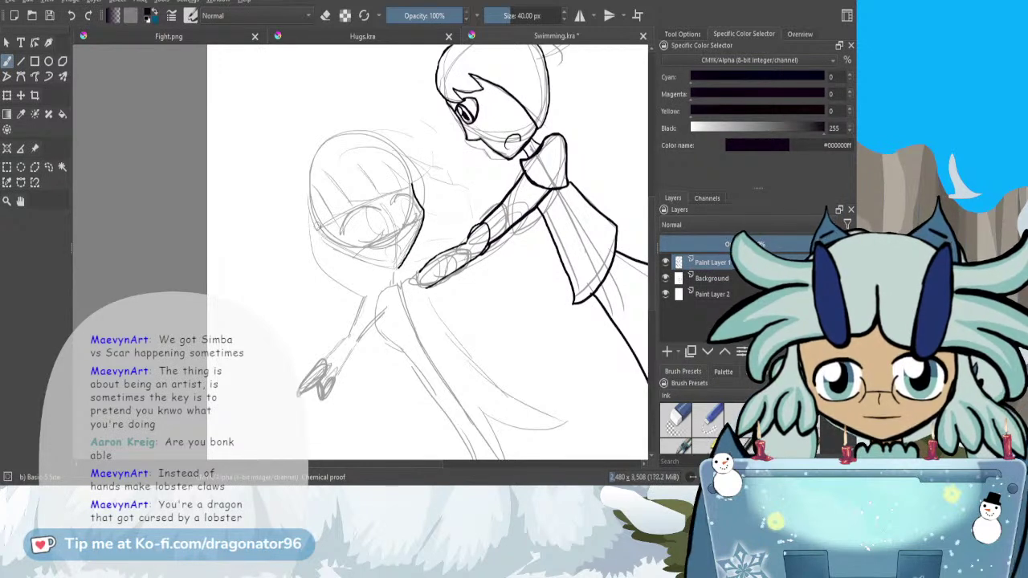
pyautogui.moveTo(319, 226); pyautogui.dragTo(329, 241)
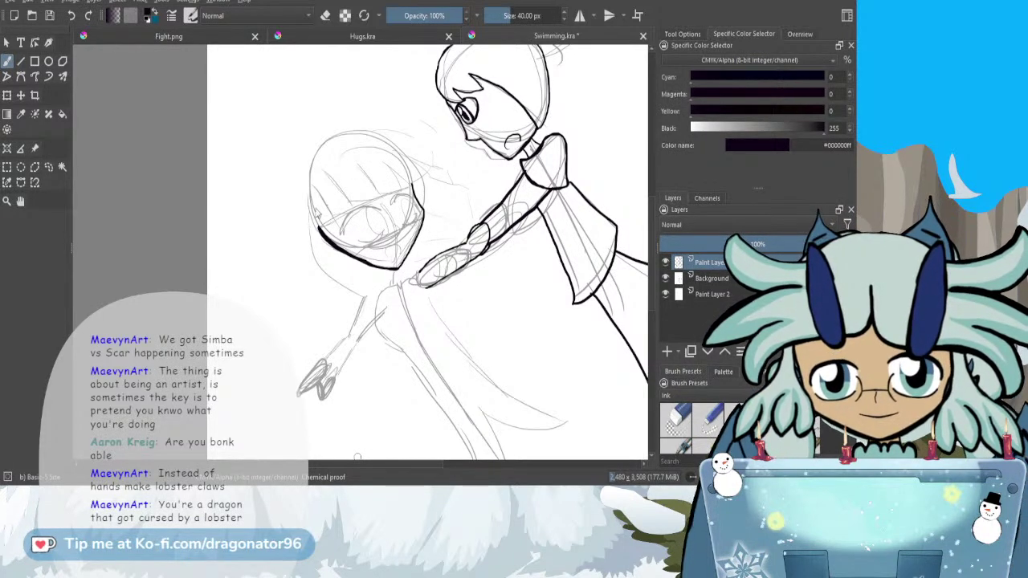
# - Ink the lower figure's pointed bangs and the hair outline over the top of the head on Paint Layer 1
pyautogui.press('e')
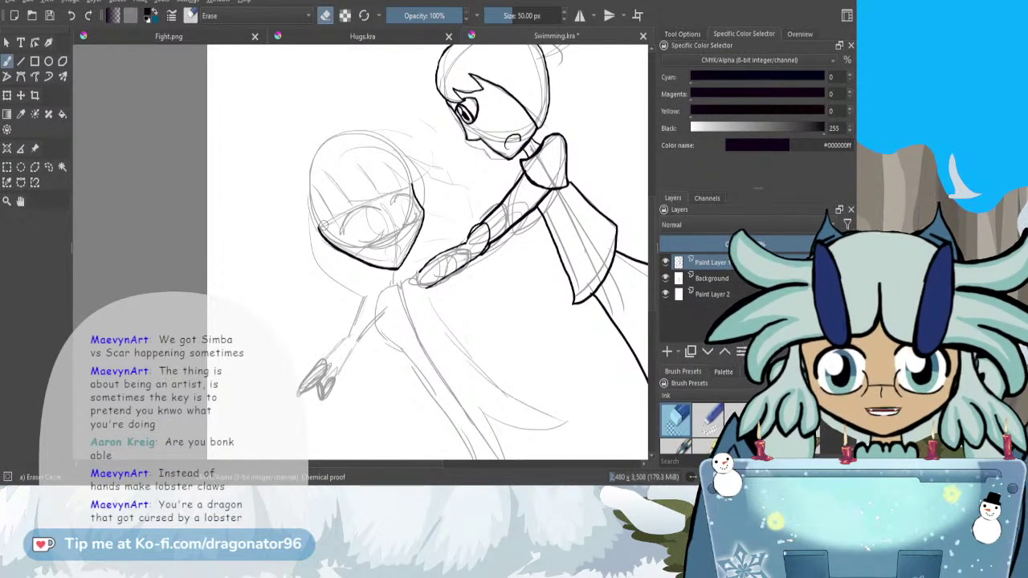
pyautogui.press('e')
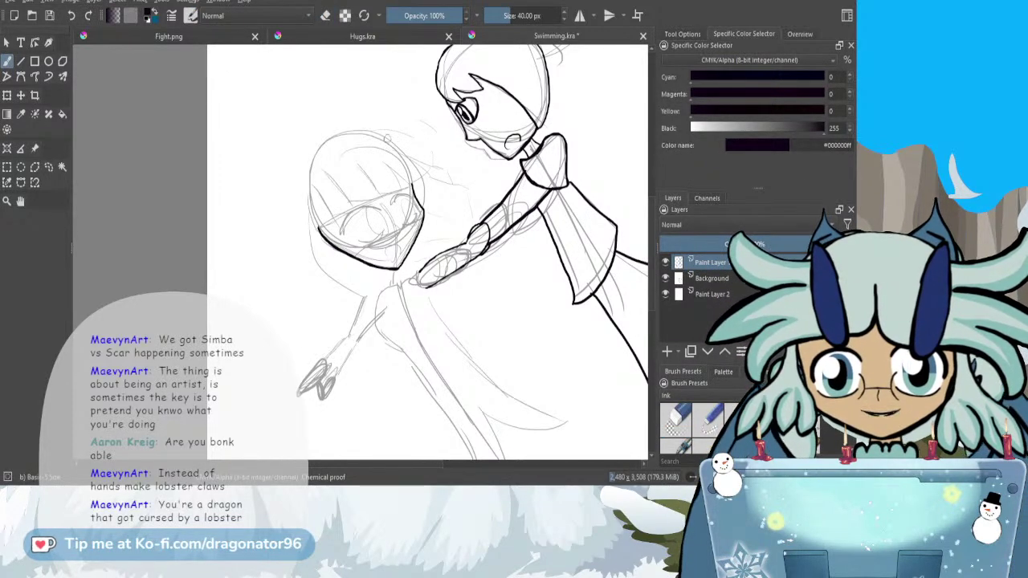
pyautogui.moveTo(391, 143); pyautogui.dragTo(430, 166)
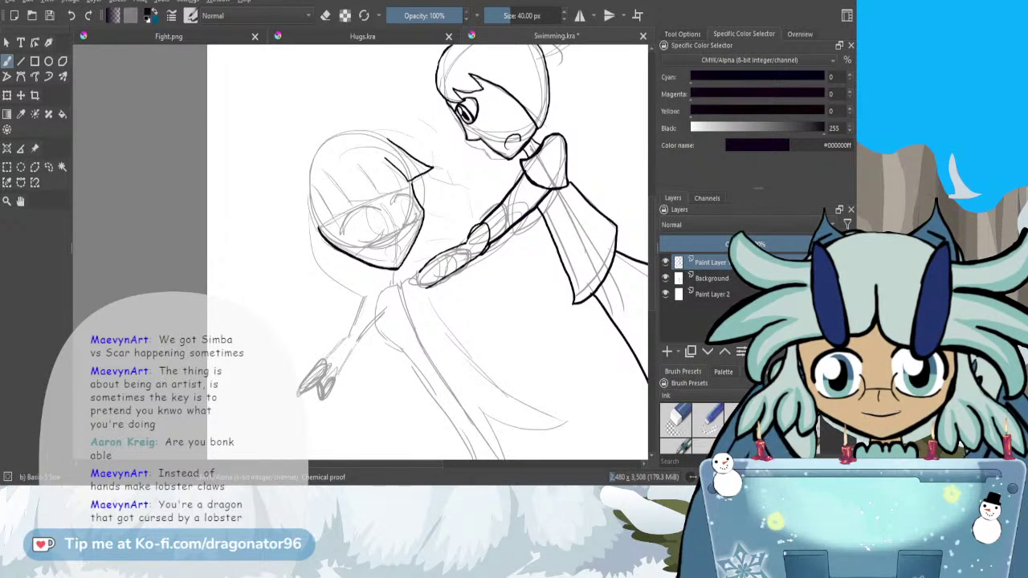
pyautogui.moveTo(383, 160)
pyautogui.mouseDown()
pyautogui.moveTo(379, 151)
pyautogui.moveTo(402, 179)
pyautogui.mouseUp()
pyautogui.hotkey('ctrl', 'z')
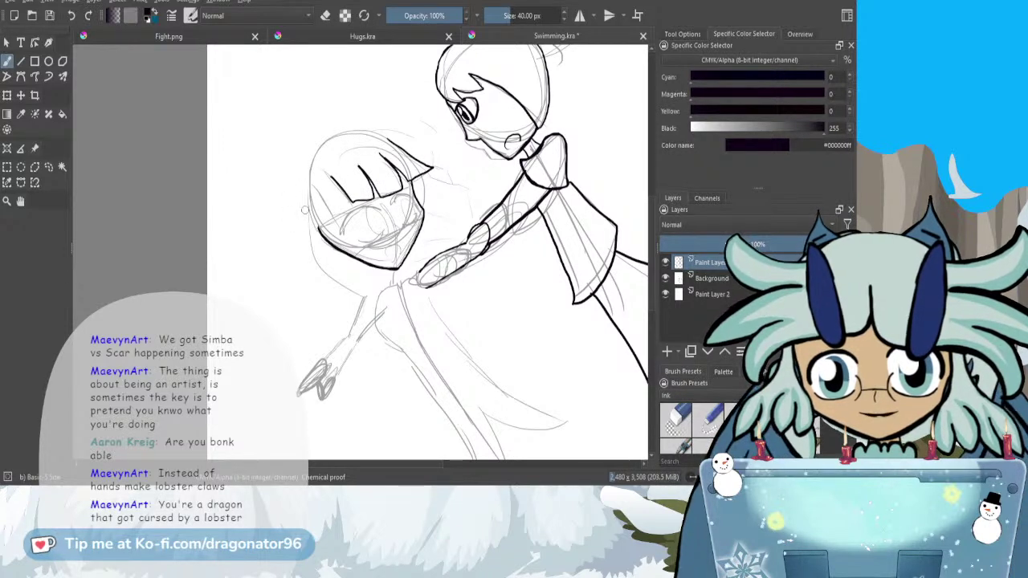
pyautogui.moveTo(311, 172); pyautogui.dragTo(307, 201)
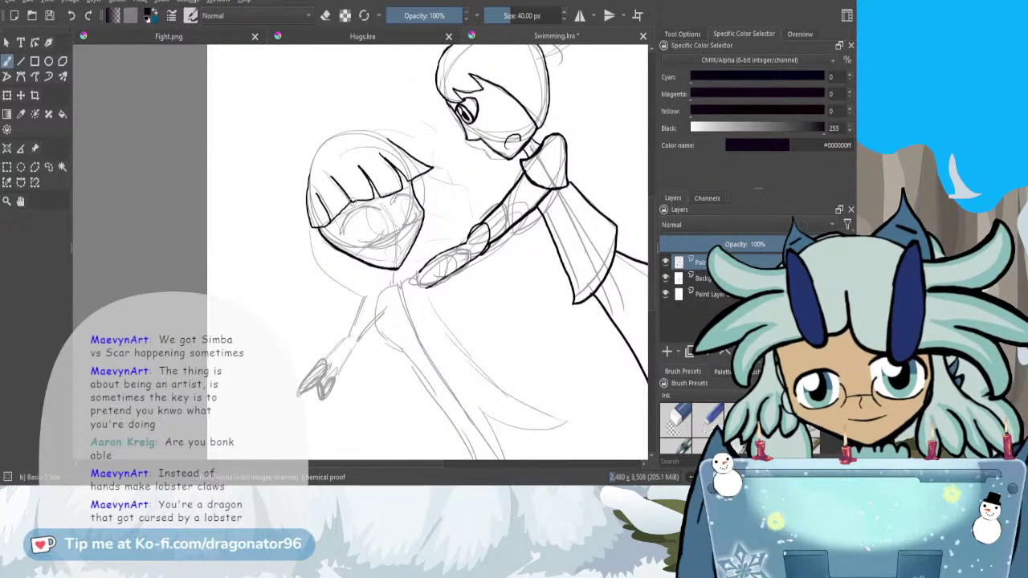
pyautogui.scroll(1, 368, 123)
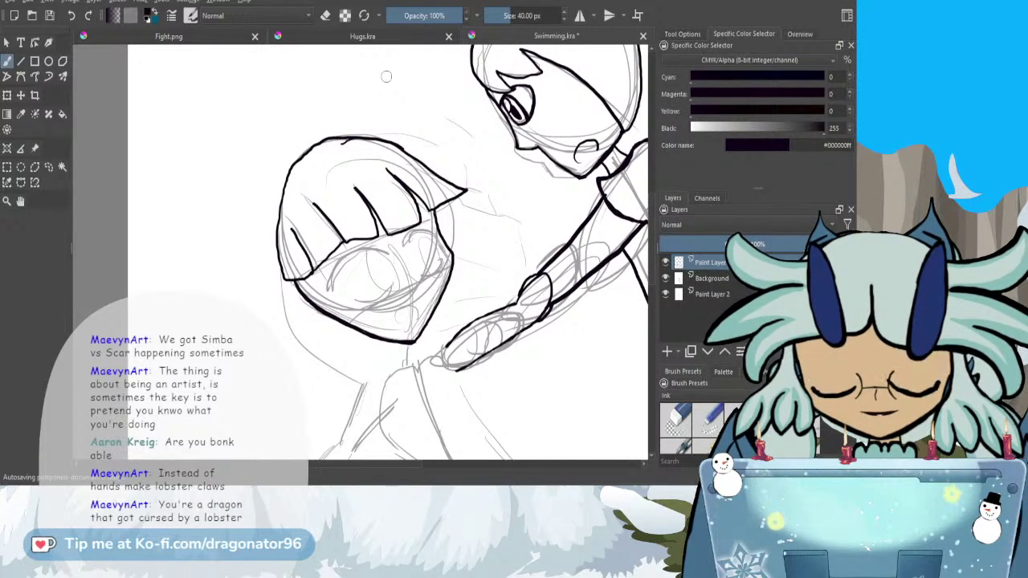
# - Erase the stray overlapping ink along the crown of the lower figure's hair with the 50 px eraser
pyautogui.press('e')
pyautogui.scroll(3, 339, 142)
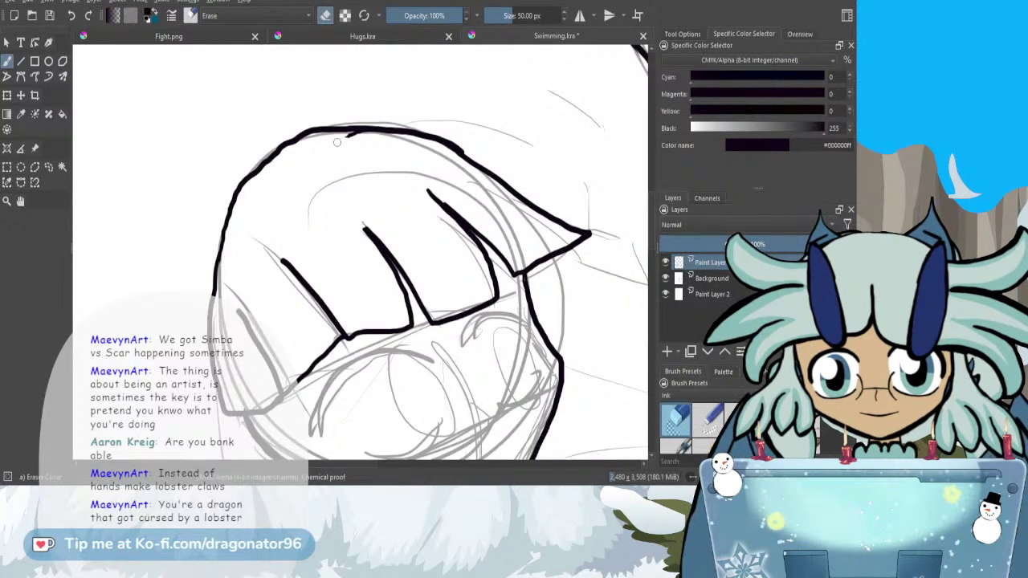
pyautogui.moveTo(431, 129)
pyautogui.mouseDown()
pyautogui.moveTo(470, 149)
pyautogui.moveTo(419, 121)
pyautogui.moveTo(442, 199)
pyautogui.mouseUp()
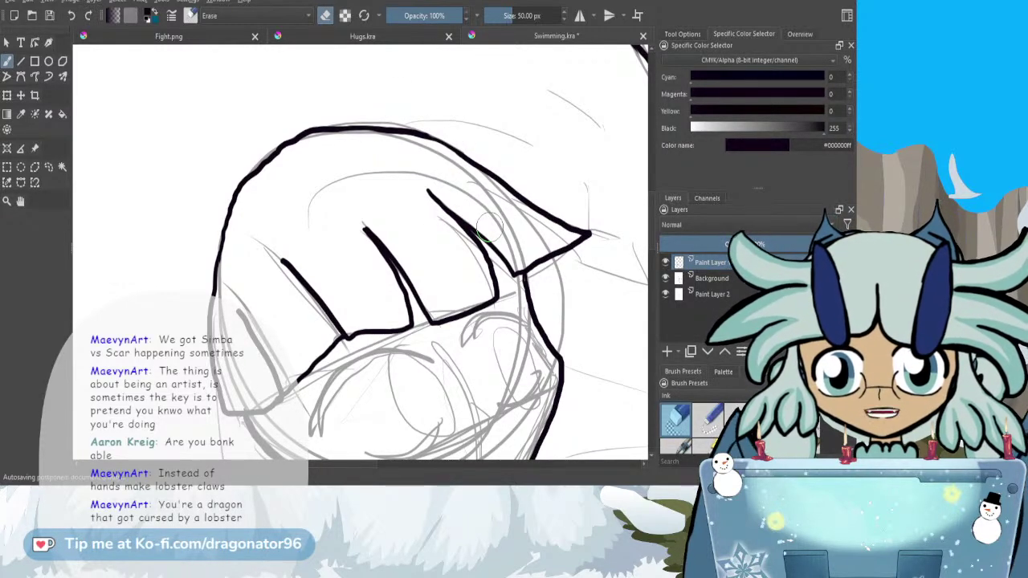
pyautogui.scroll(-2, 483, 229)
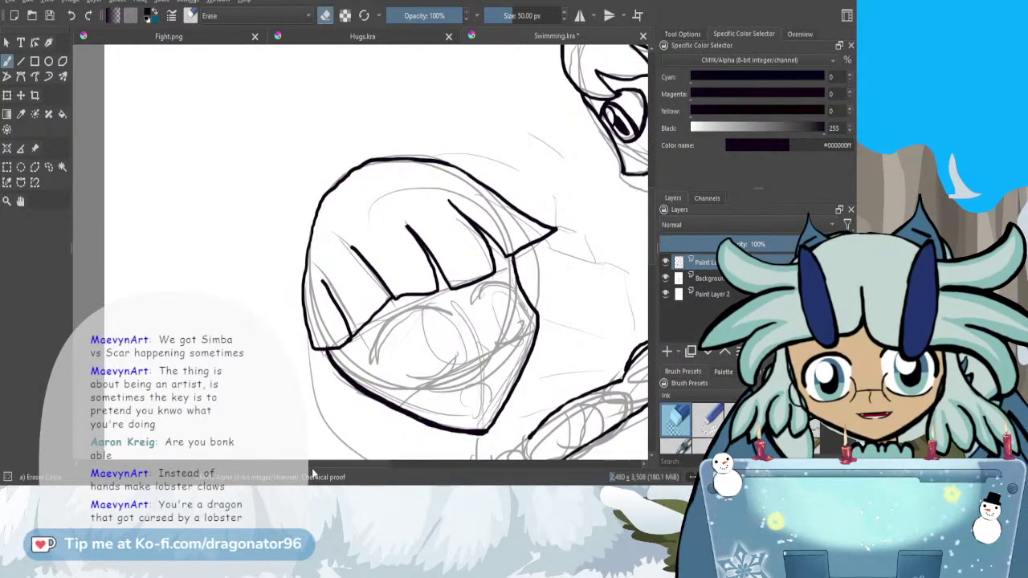
pyautogui.moveTo(314, 463); pyautogui.dragTo(338, 460)
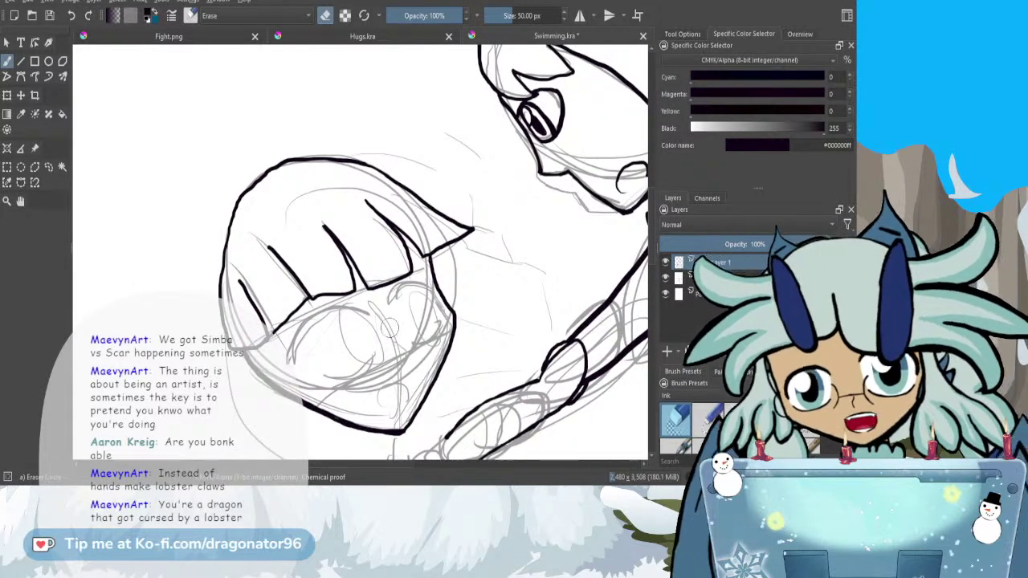
# - Ink the lower figure's long back hair with its strand lines, the hair curve beneath the jaw, and the nose with the 40 px brush
pyautogui.press('/')
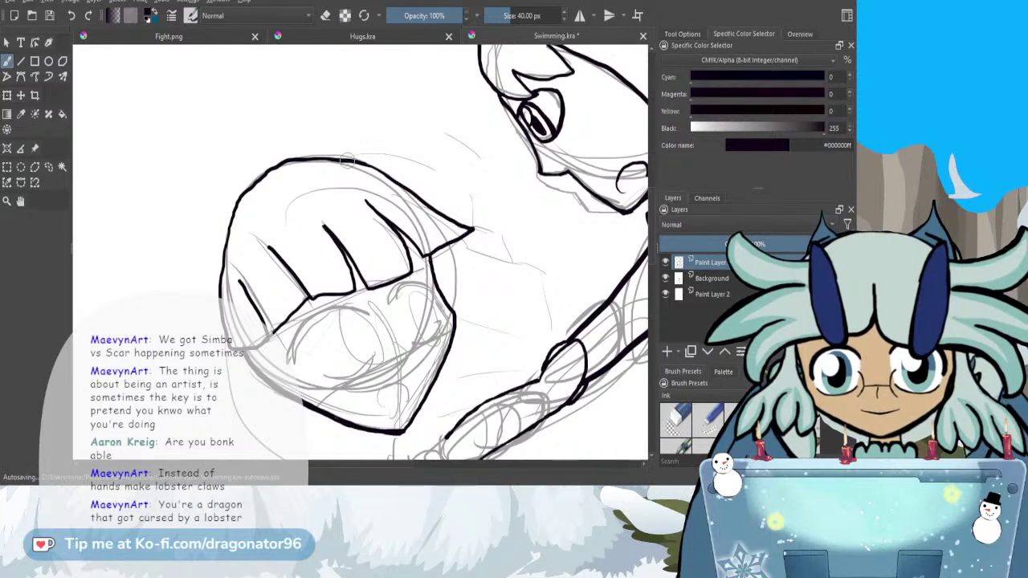
pyautogui.moveTo(297, 156)
pyautogui.mouseDown()
pyautogui.moveTo(454, 175)
pyautogui.moveTo(518, 207)
pyautogui.moveTo(520, 241)
pyautogui.moveTo(478, 219)
pyautogui.moveTo(467, 289)
pyautogui.mouseUp()
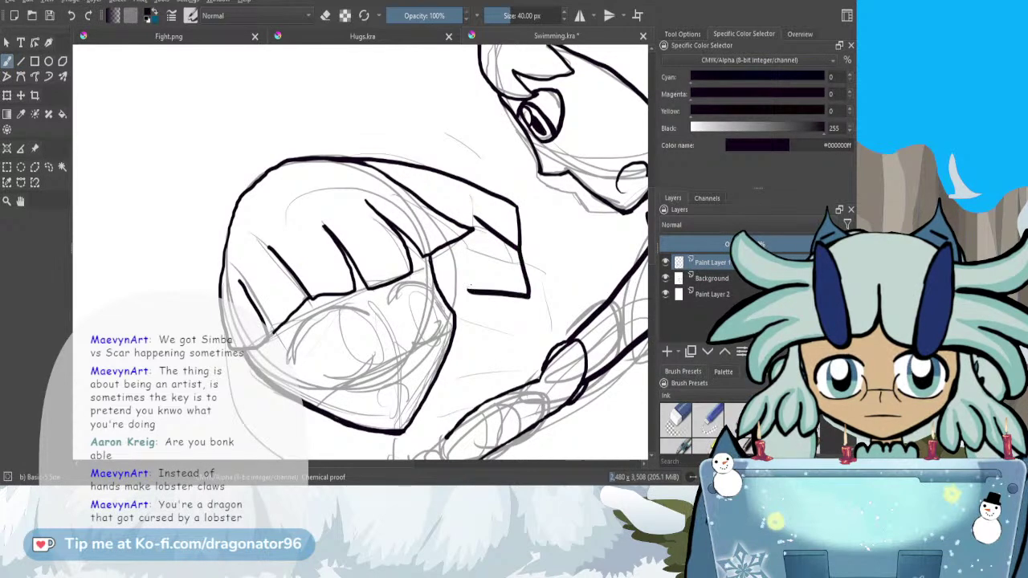
pyautogui.moveTo(529, 298)
pyautogui.mouseDown()
pyautogui.moveTo(534, 343)
pyautogui.moveTo(482, 341)
pyautogui.mouseUp()
pyautogui.moveTo(654, 257); pyautogui.dragTo(664, 278)
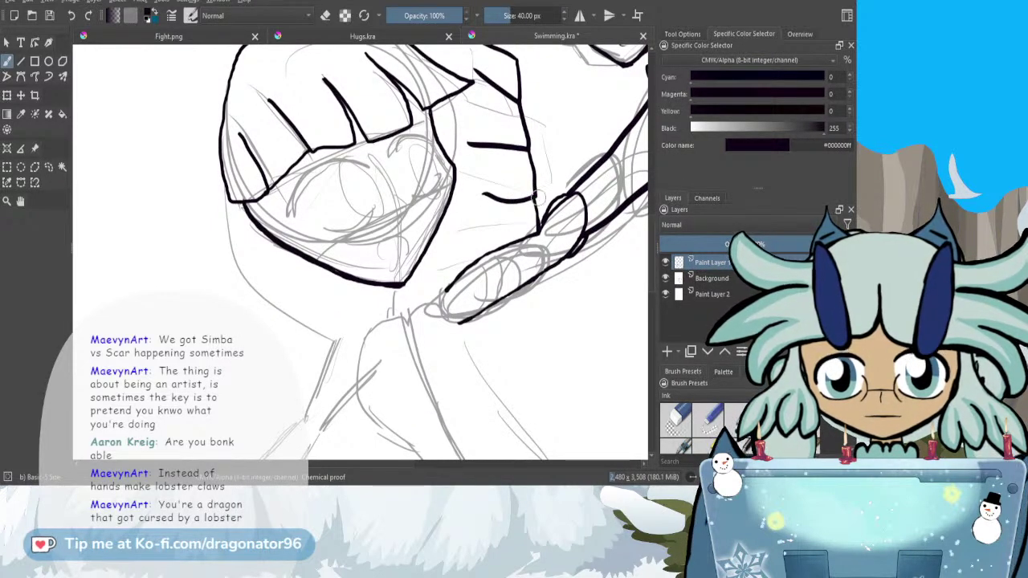
pyautogui.moveTo(231, 241)
pyautogui.mouseDown()
pyautogui.moveTo(261, 292)
pyautogui.moveTo(333, 334)
pyautogui.mouseUp()
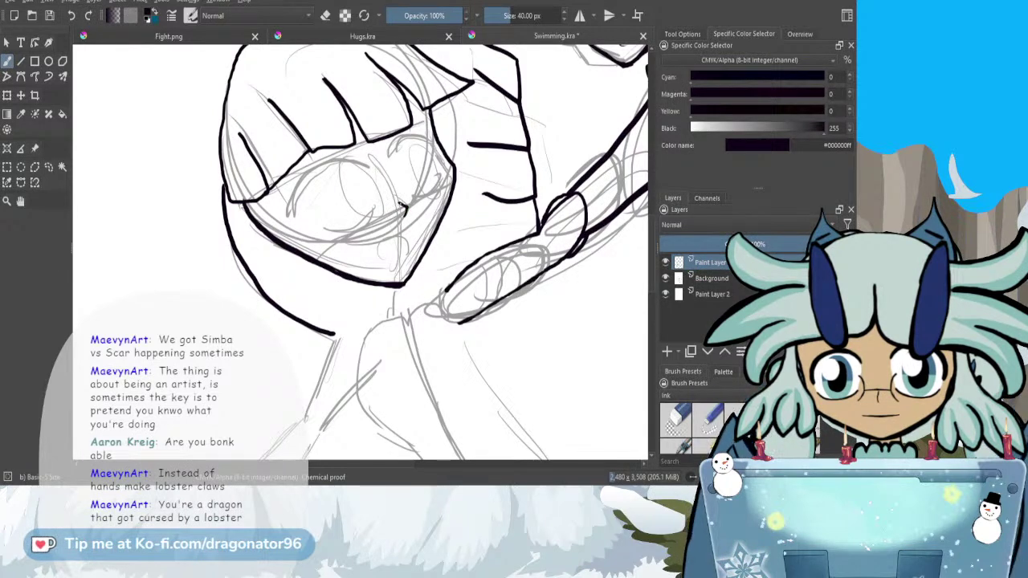
# - Ink the lower figure's small round open mouth and thin its outline with the 50 px eraser
pyautogui.moveTo(389, 264)
pyautogui.mouseDown()
pyautogui.moveTo(381, 262)
pyautogui.moveTo(397, 233)
pyautogui.mouseUp()
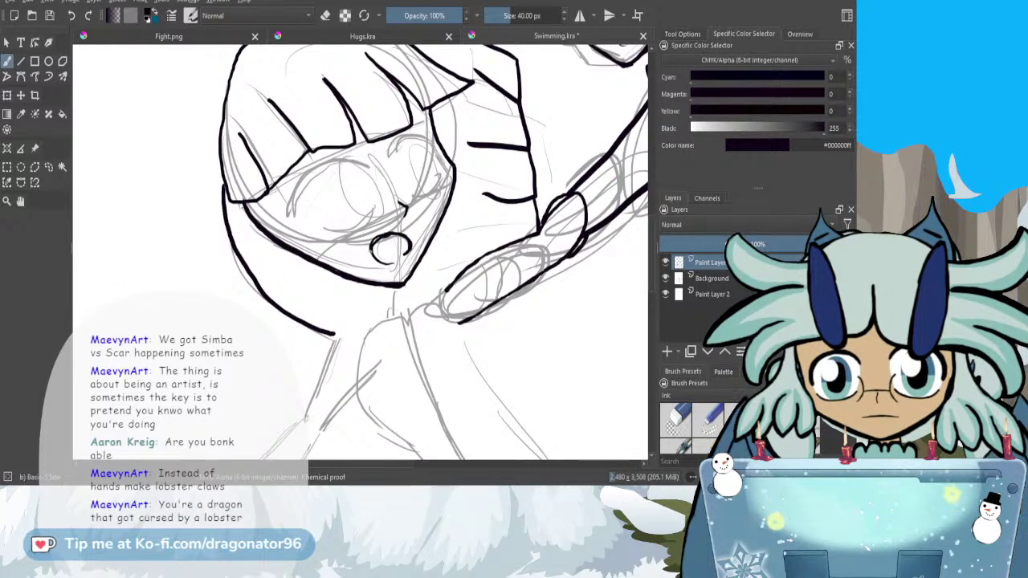
pyautogui.moveTo(394, 264); pyautogui.dragTo(381, 262)
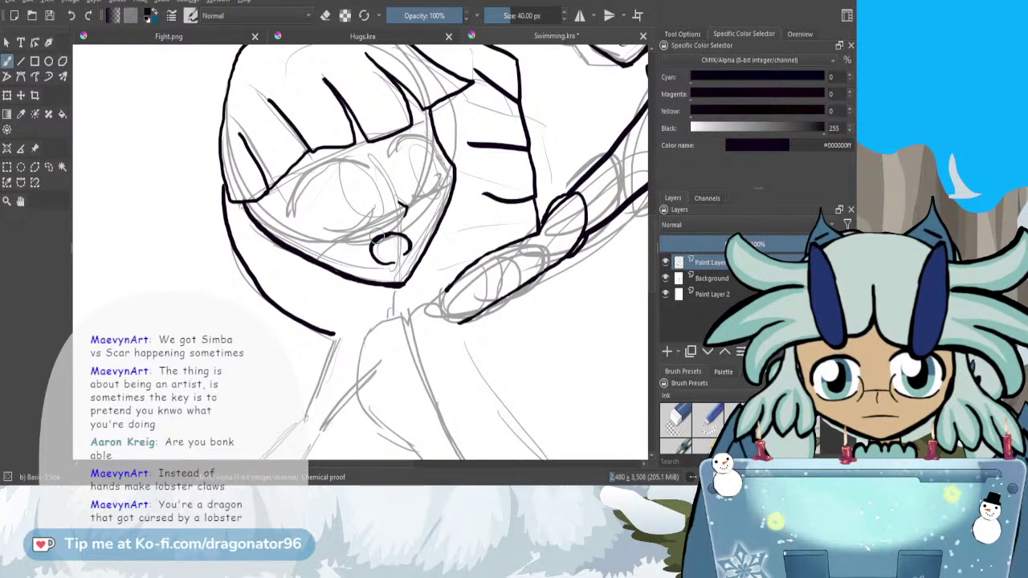
pyautogui.press('e')
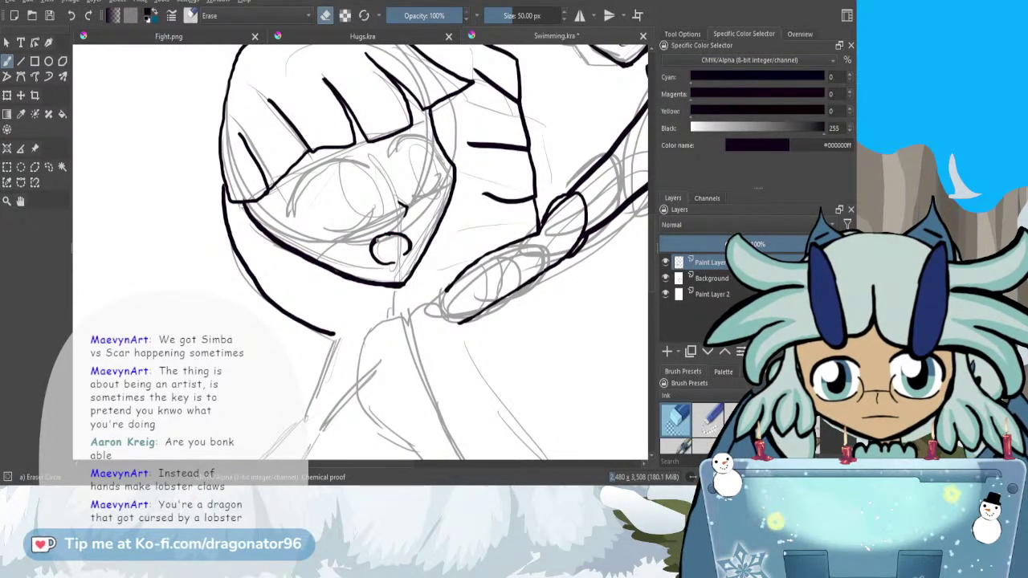
pyautogui.moveTo(383, 239); pyautogui.dragTo(378, 248)
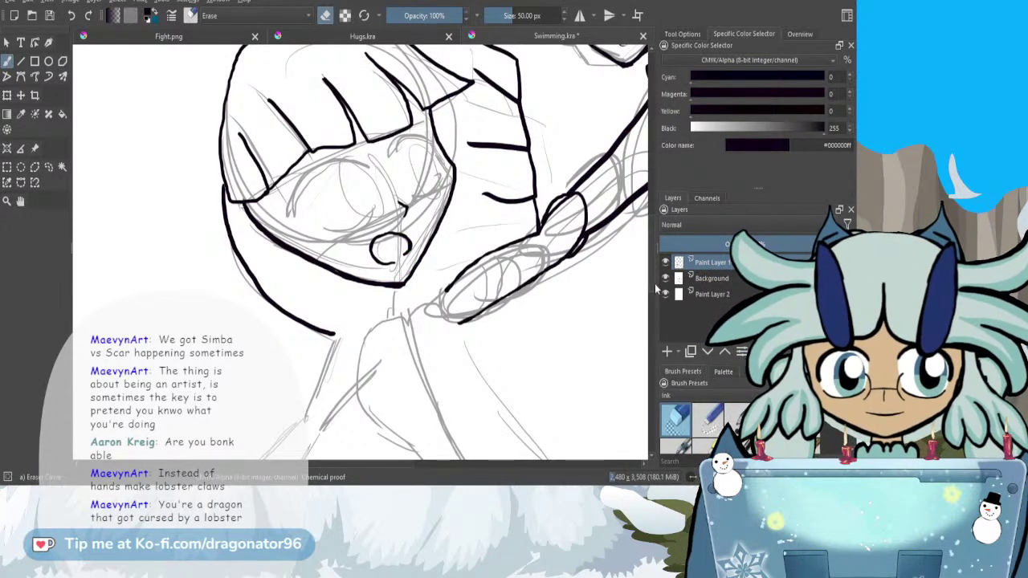
# - Hide the Background sketch layer to check the inked head on its own, and show the sketch again
pyautogui.scroll(2, 652, 290)
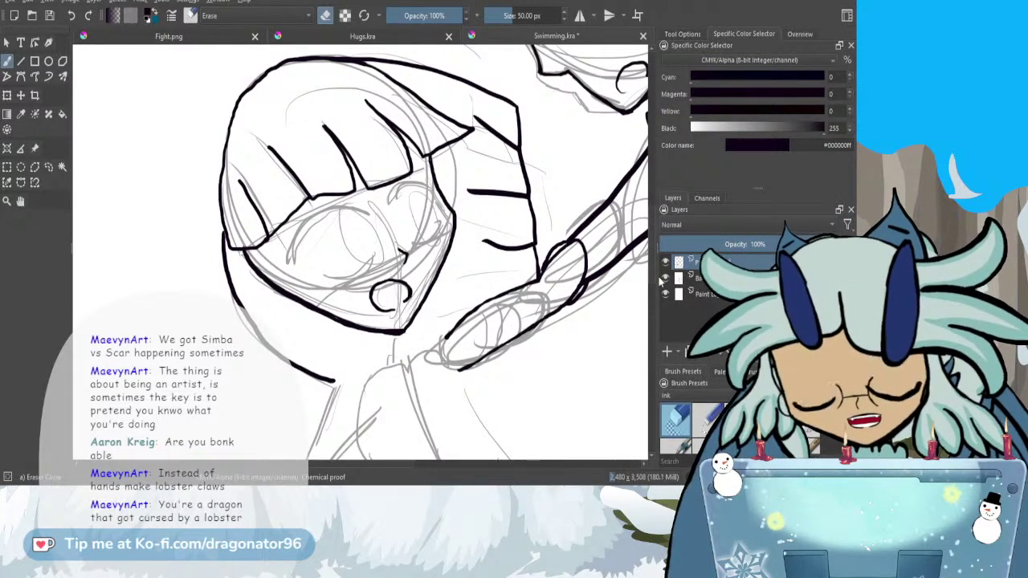
pyautogui.press('/')
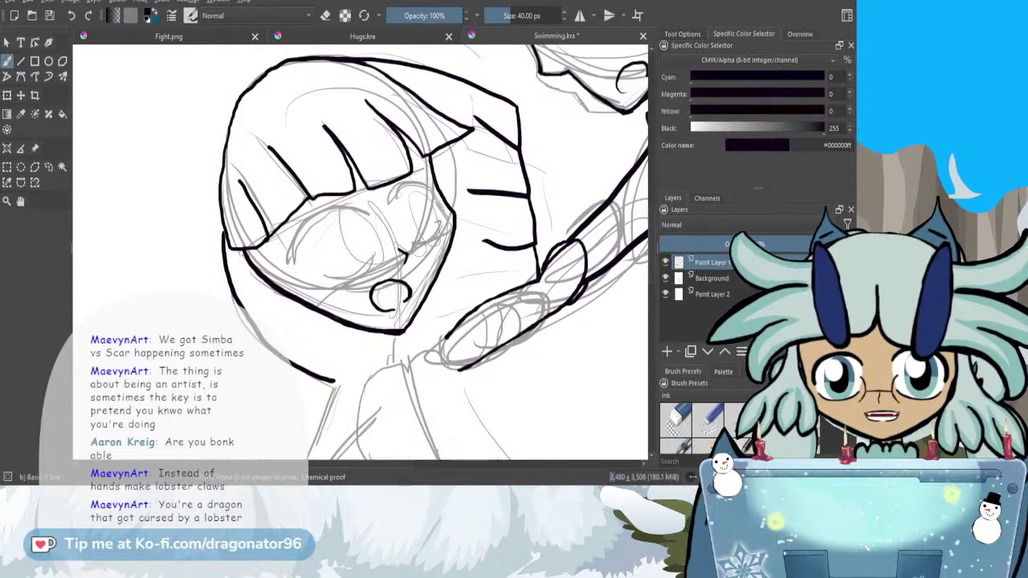
pyautogui.click(665, 278)
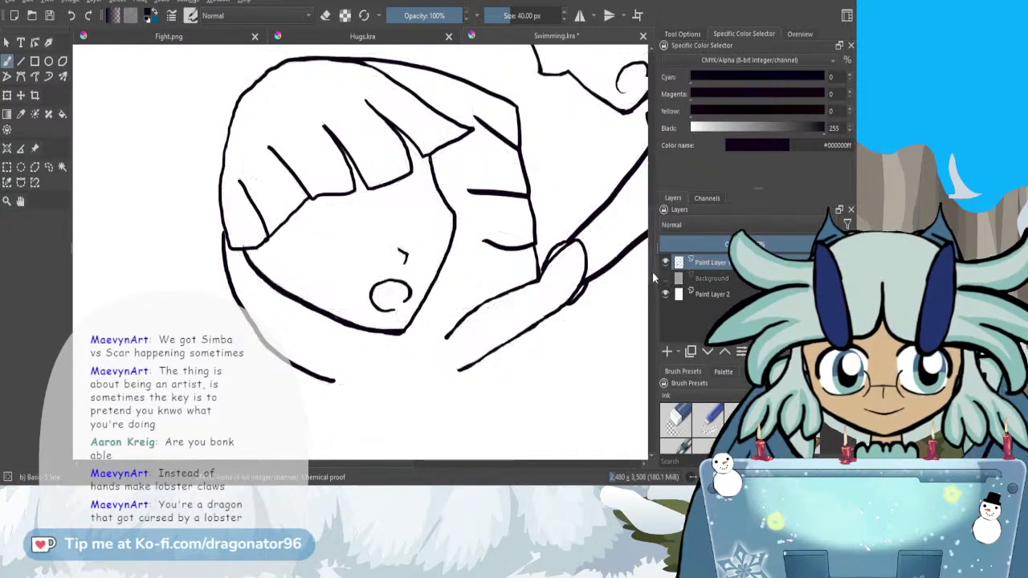
pyautogui.moveTo(650, 275)
pyautogui.mouseDown()
pyautogui.moveTo(654, 319)
pyautogui.moveTo(659, 282)
pyautogui.mouseUp()
pyautogui.click(664, 278)
# - Ink the lower figure's far eye on Paint Layer 1 with a thick upper lash, lower lid and oval iris
pyautogui.scroll(1, 657, 265)
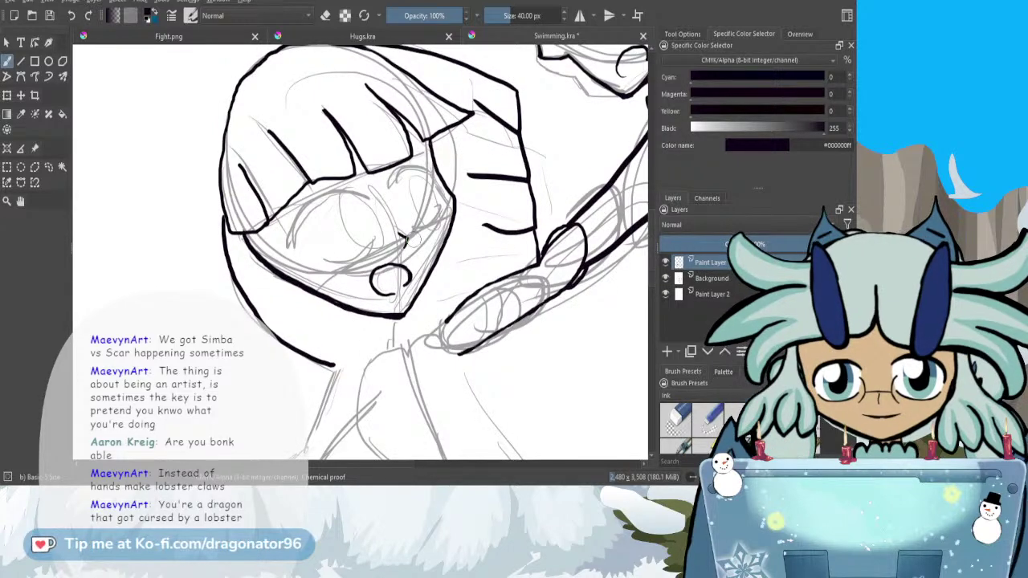
pyautogui.press('e')
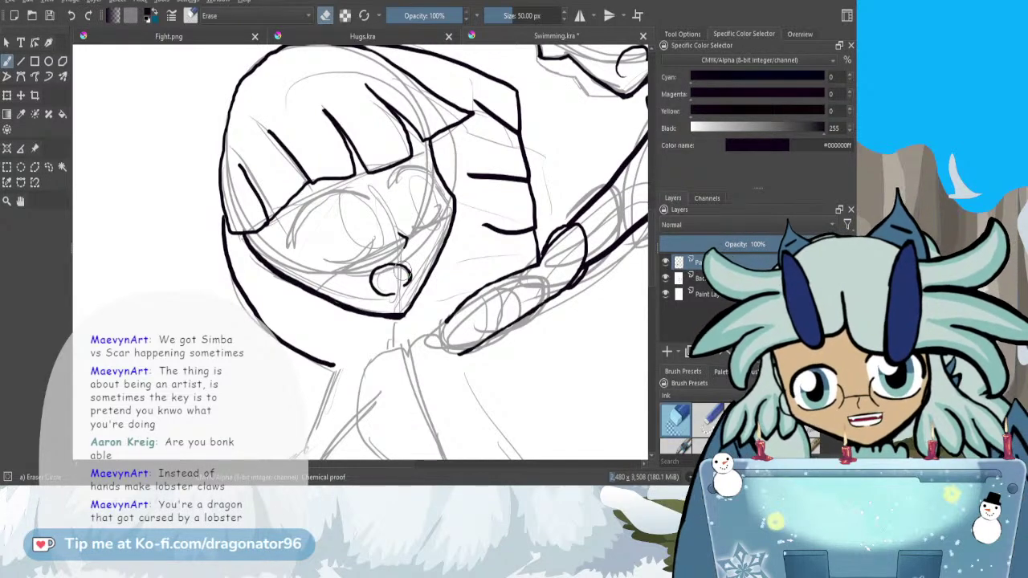
pyautogui.press('e')
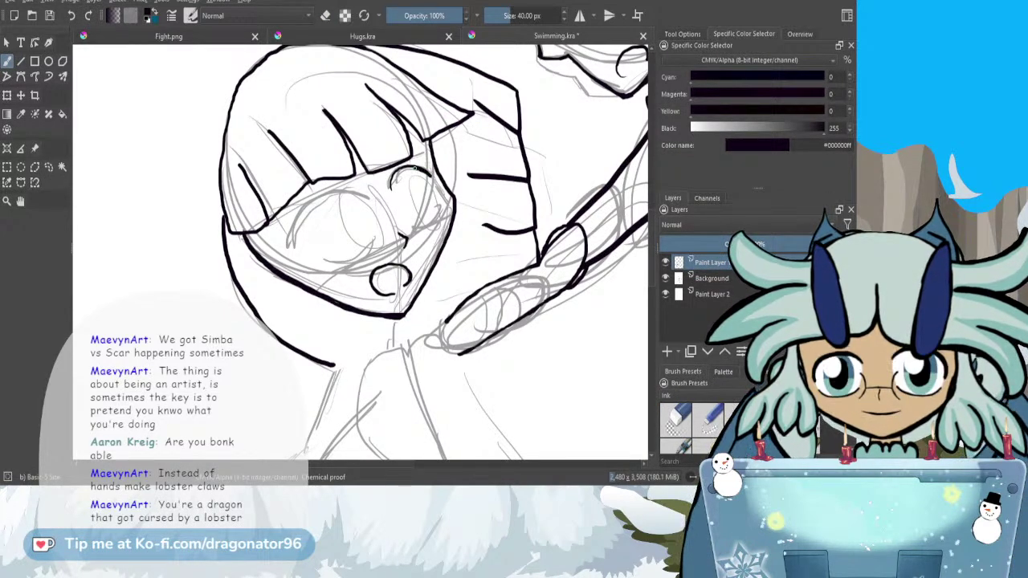
pyautogui.moveTo(395, 174)
pyautogui.mouseDown()
pyautogui.moveTo(422, 165)
pyautogui.moveTo(431, 175)
pyautogui.mouseUp()
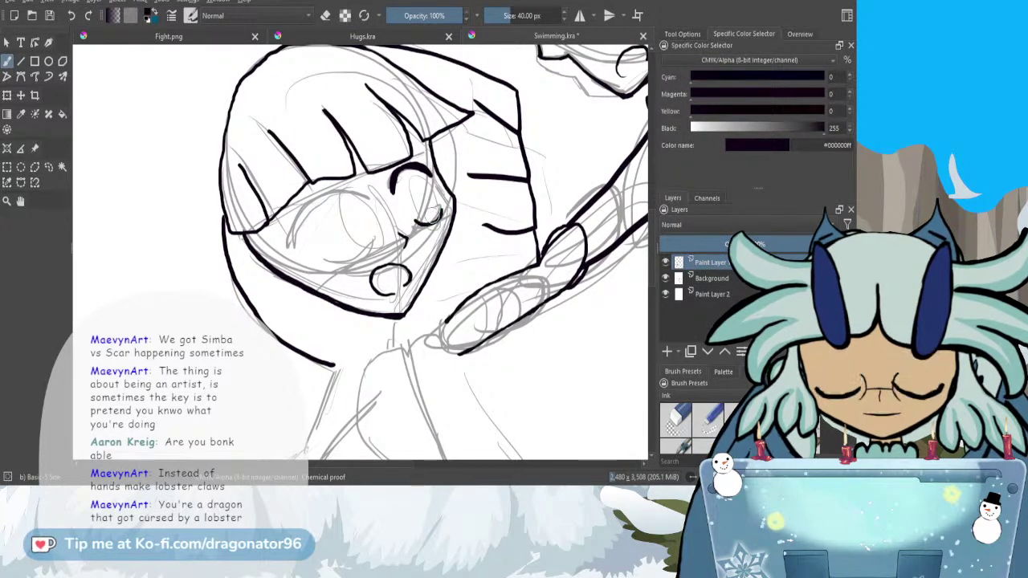
pyautogui.moveTo(422, 178)
pyautogui.mouseDown()
pyautogui.moveTo(436, 204)
pyautogui.moveTo(411, 189)
pyautogui.moveTo(415, 175)
pyautogui.moveTo(437, 211)
pyautogui.mouseUp()
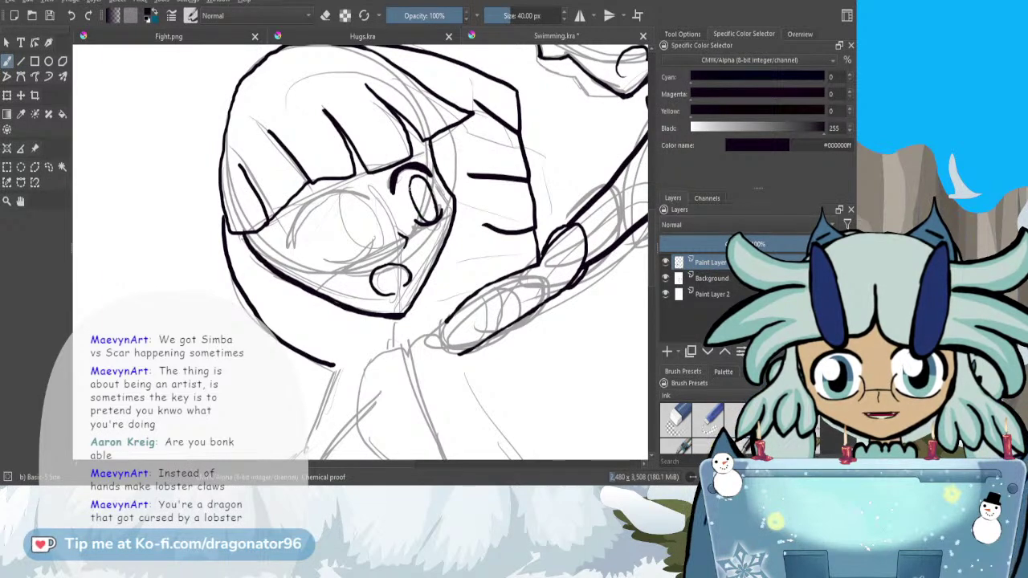
pyautogui.click(702, 281)
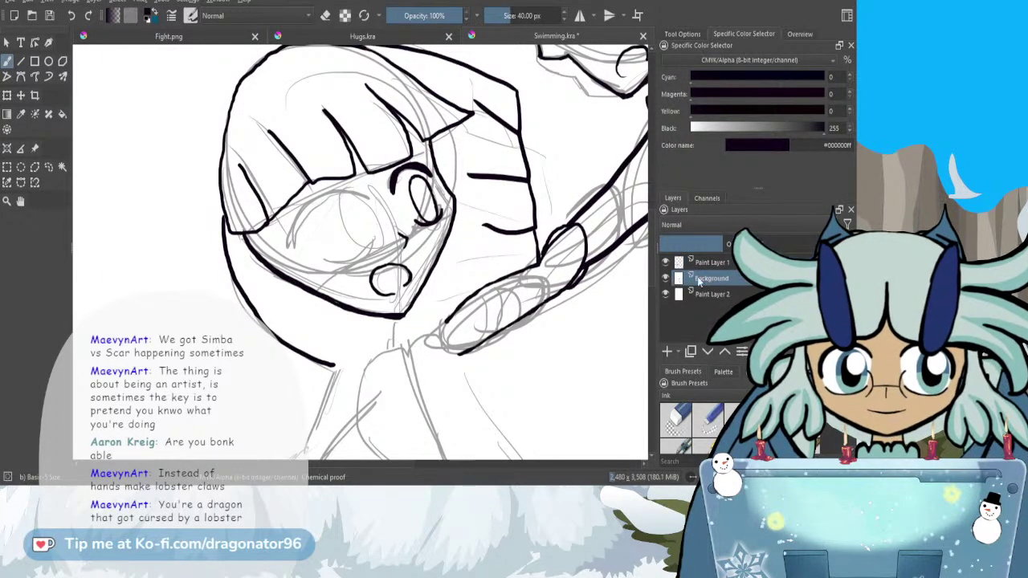
pyautogui.moveTo(470, 241)
pyautogui.mouseDown()
pyautogui.moveTo(441, 287)
pyautogui.moveTo(446, 301)
pyautogui.moveTo(413, 323)
pyautogui.mouseUp()
pyautogui.hotkey('ctrl', 'z')
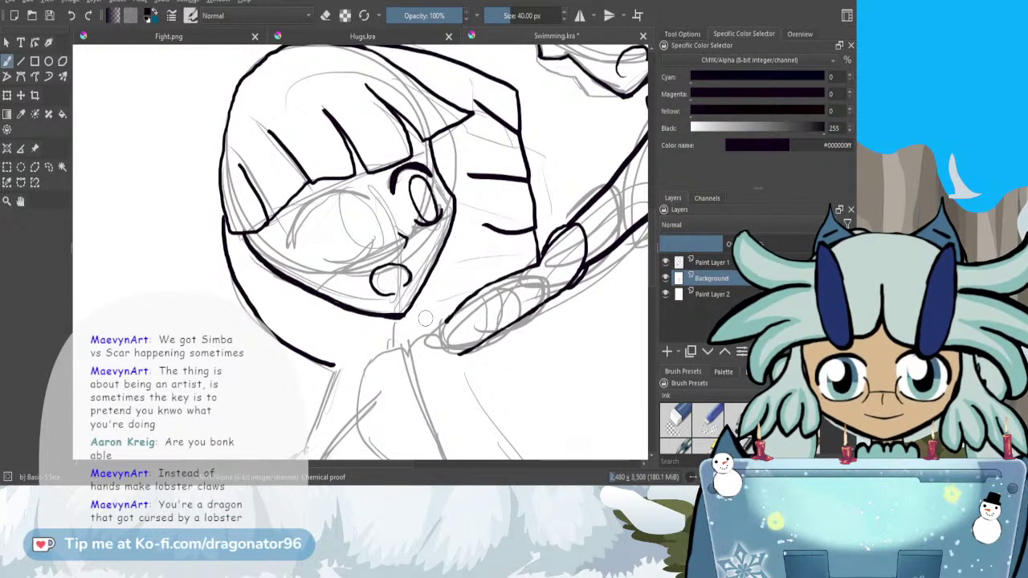
pyautogui.click(729, 262)
# - Ink the lower figure's near eye on Paint Layer 1 with a thick arched upper lash, lower lid and oval iris
pyautogui.moveTo(382, 465); pyautogui.dragTo(372, 464)
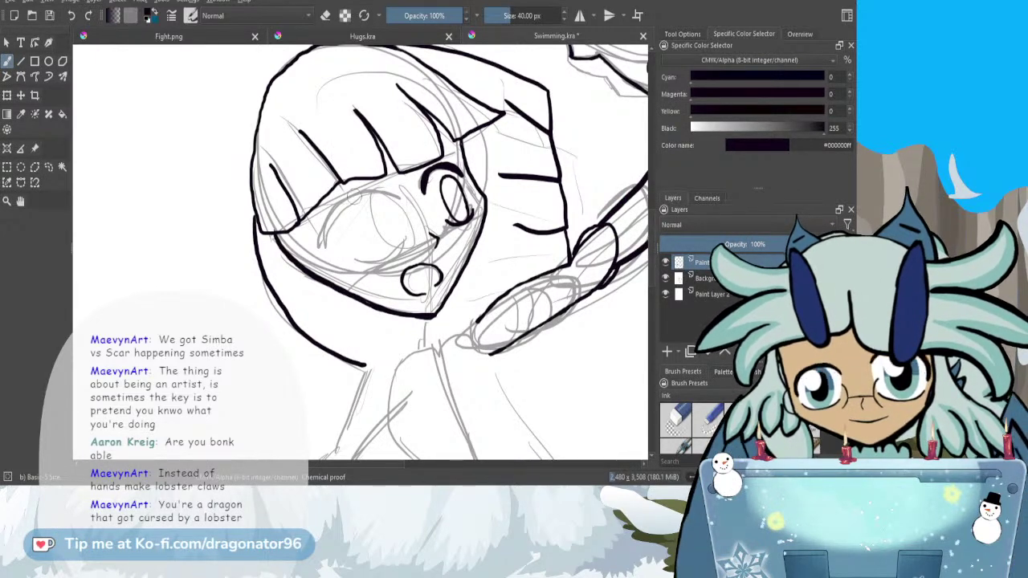
pyautogui.moveTo(402, 198); pyautogui.dragTo(369, 191)
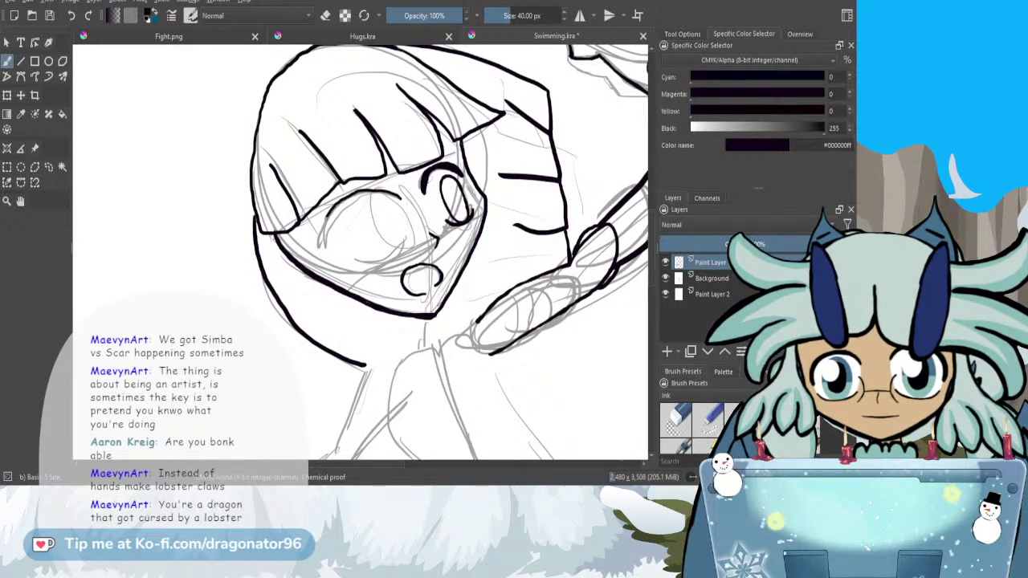
pyautogui.moveTo(326, 227)
pyautogui.mouseDown()
pyautogui.moveTo(352, 195)
pyautogui.moveTo(399, 199)
pyautogui.moveTo(345, 201)
pyautogui.moveTo(326, 248)
pyautogui.mouseUp()
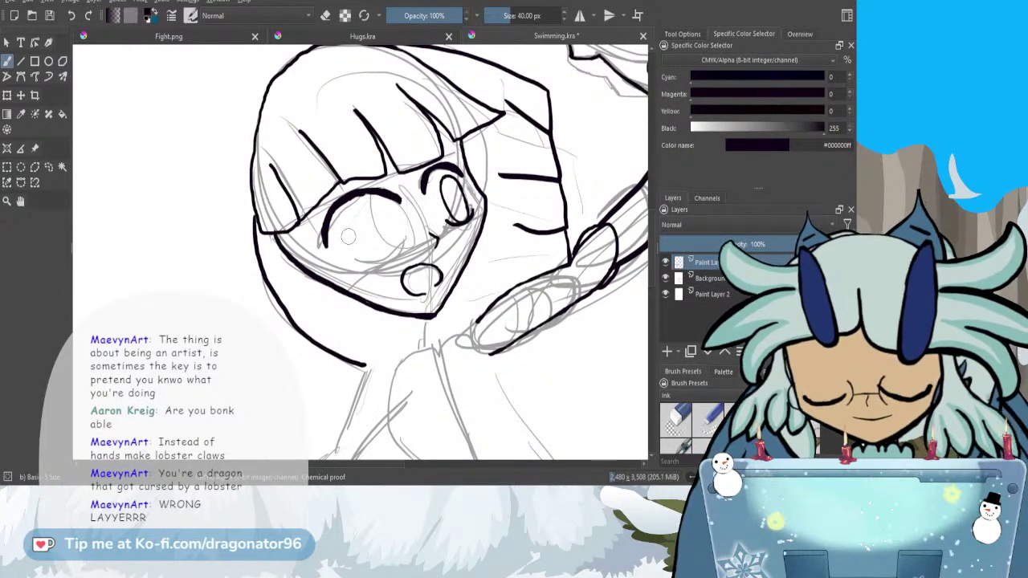
pyautogui.press('e')
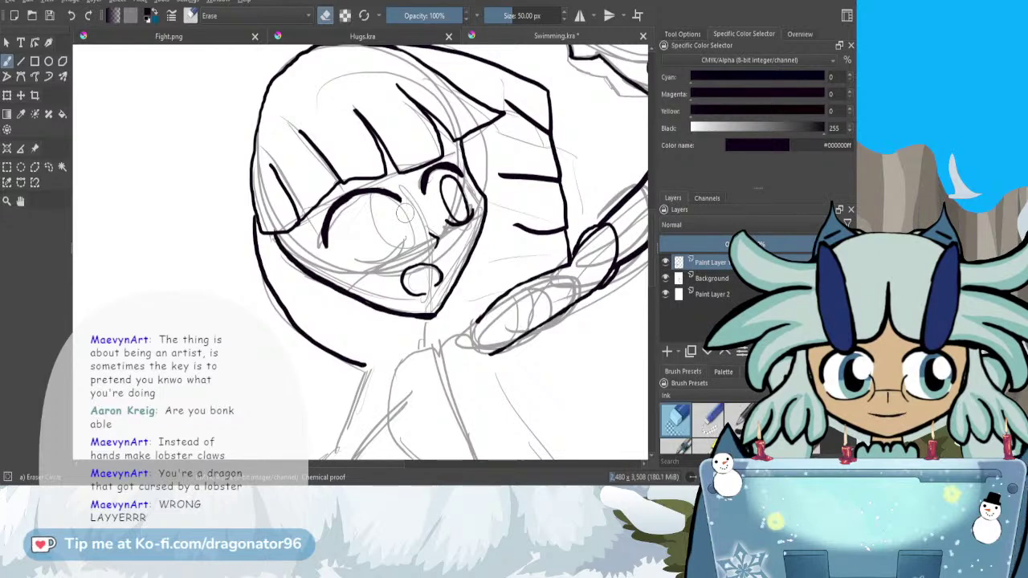
pyautogui.press('/')
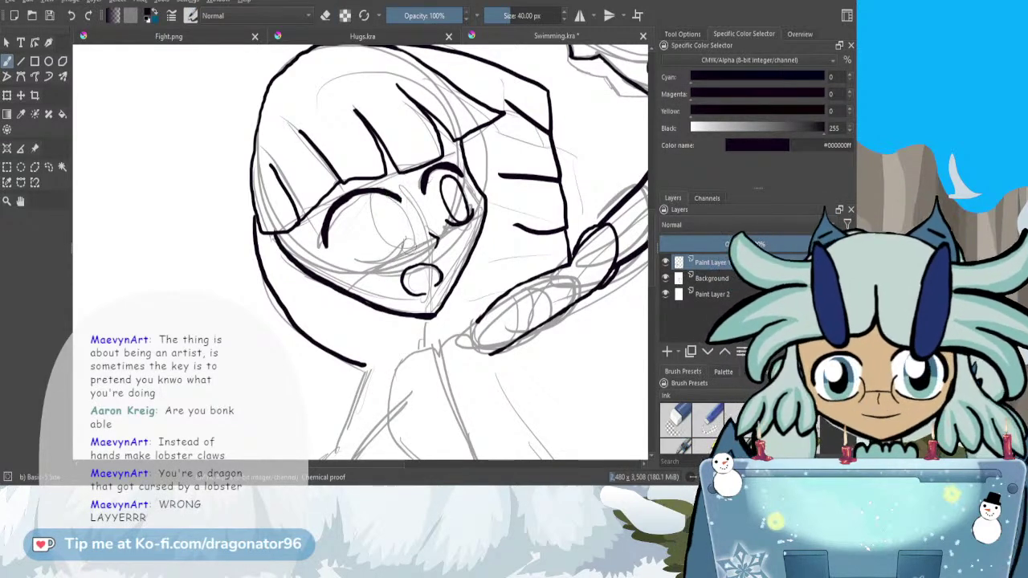
pyautogui.moveTo(414, 247); pyautogui.dragTo(365, 262)
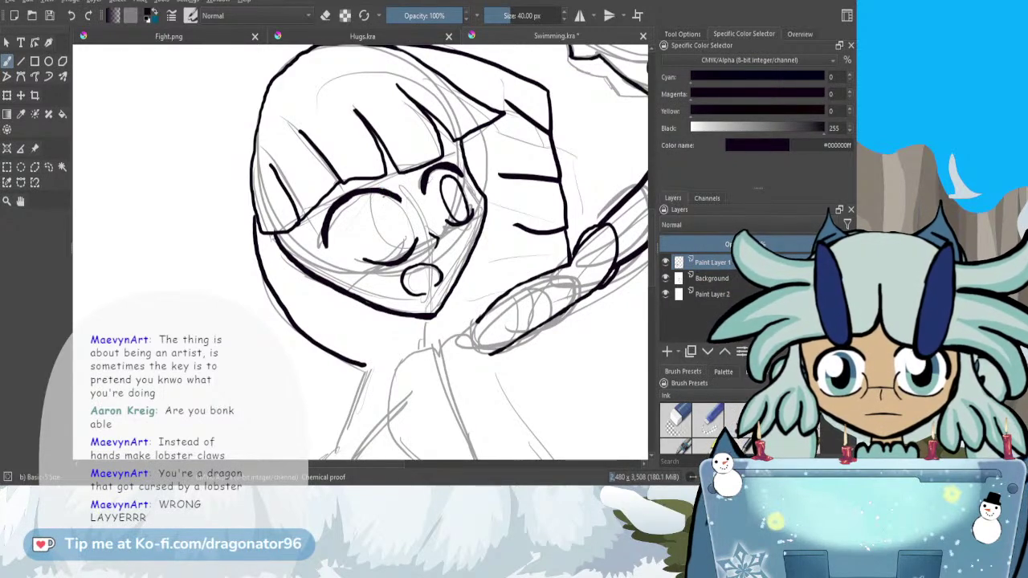
pyautogui.moveTo(404, 257)
pyautogui.mouseDown()
pyautogui.moveTo(375, 255)
pyautogui.moveTo(366, 217)
pyautogui.moveTo(375, 193)
pyautogui.moveTo(399, 201)
pyautogui.moveTo(411, 255)
pyautogui.mouseUp()
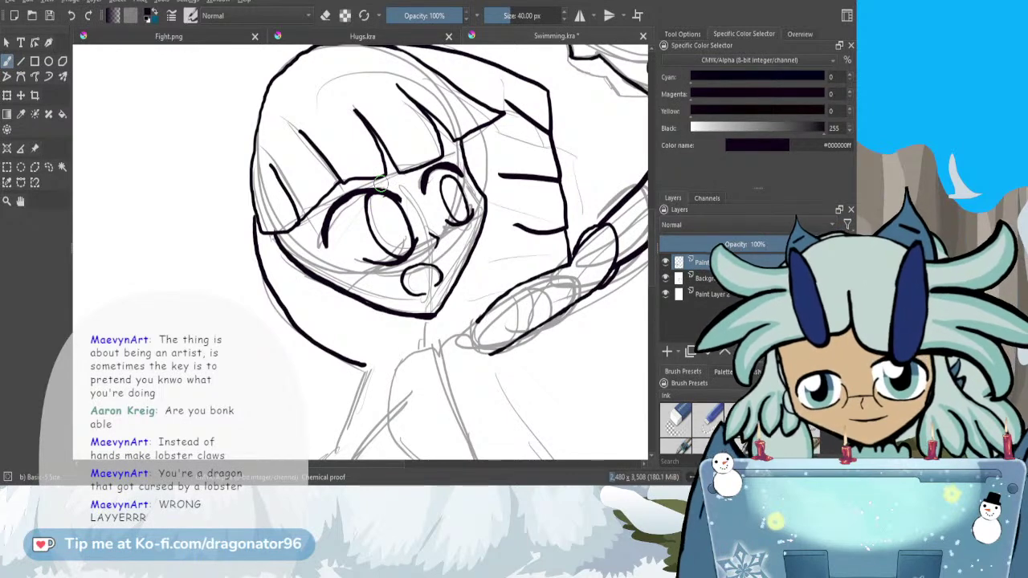
# - Thin the iris outline of the lower figure's far eye with the 50 px eraser and re-ink its edge with the 40 px brush
pyautogui.press('e')
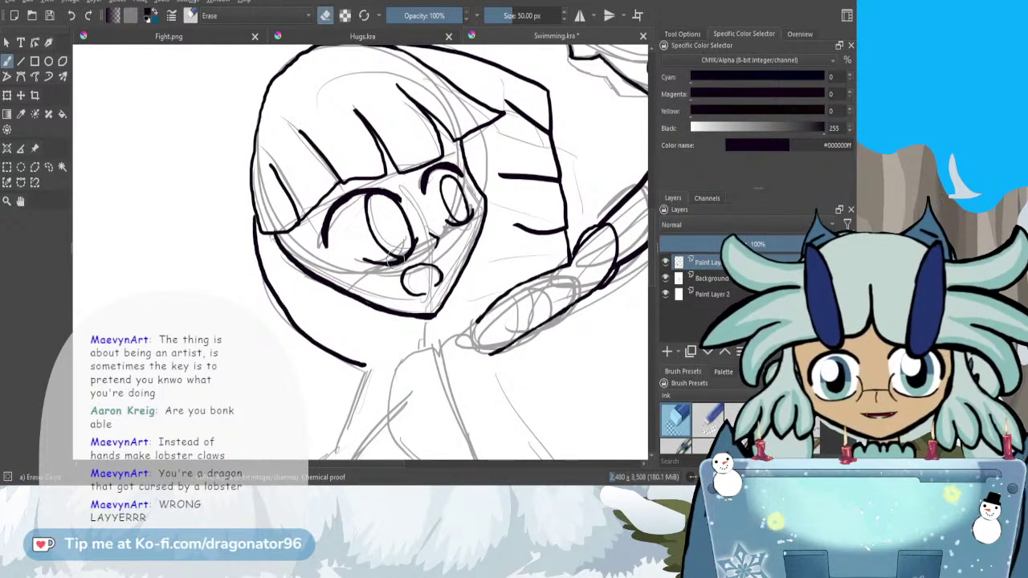
pyautogui.scroll(2, 441, 190)
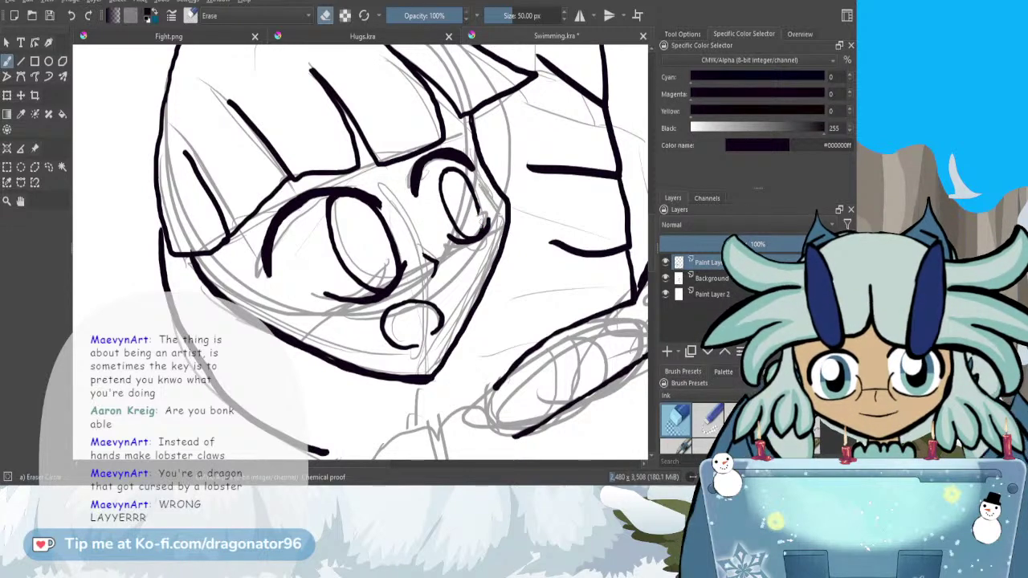
pyautogui.moveTo(470, 221)
pyautogui.mouseDown()
pyautogui.moveTo(446, 210)
pyautogui.moveTo(443, 182)
pyautogui.moveTo(464, 185)
pyautogui.mouseUp()
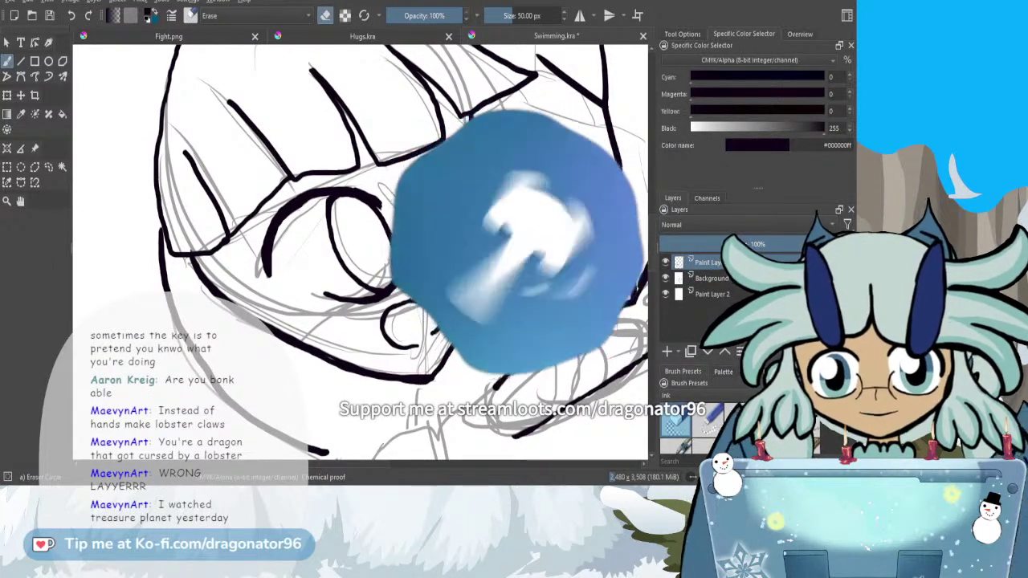
pyautogui.press('/')
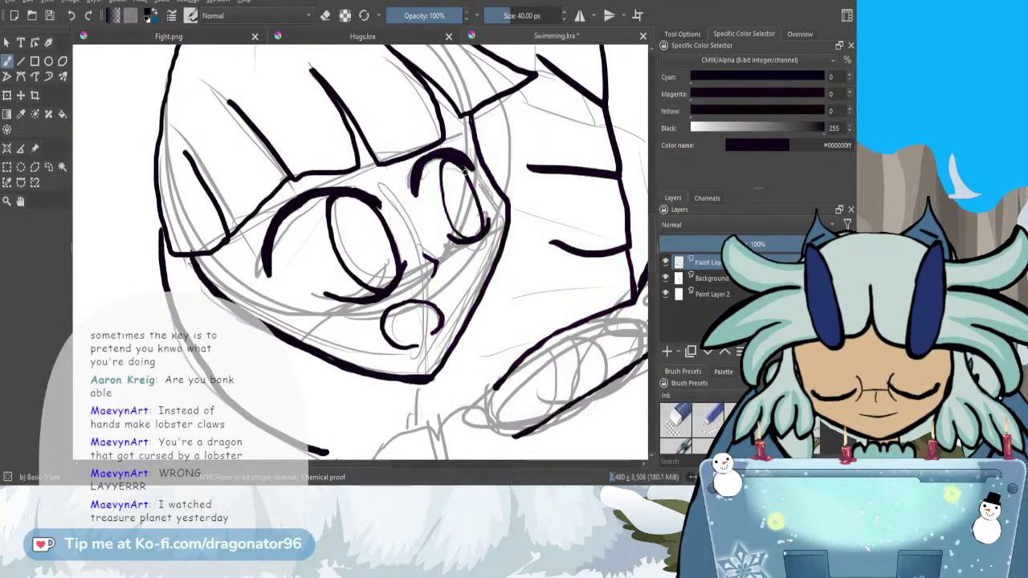
pyautogui.moveTo(483, 220)
pyautogui.mouseDown()
pyautogui.moveTo(478, 234)
pyautogui.moveTo(447, 214)
pyautogui.moveTo(442, 156)
pyautogui.mouseUp()
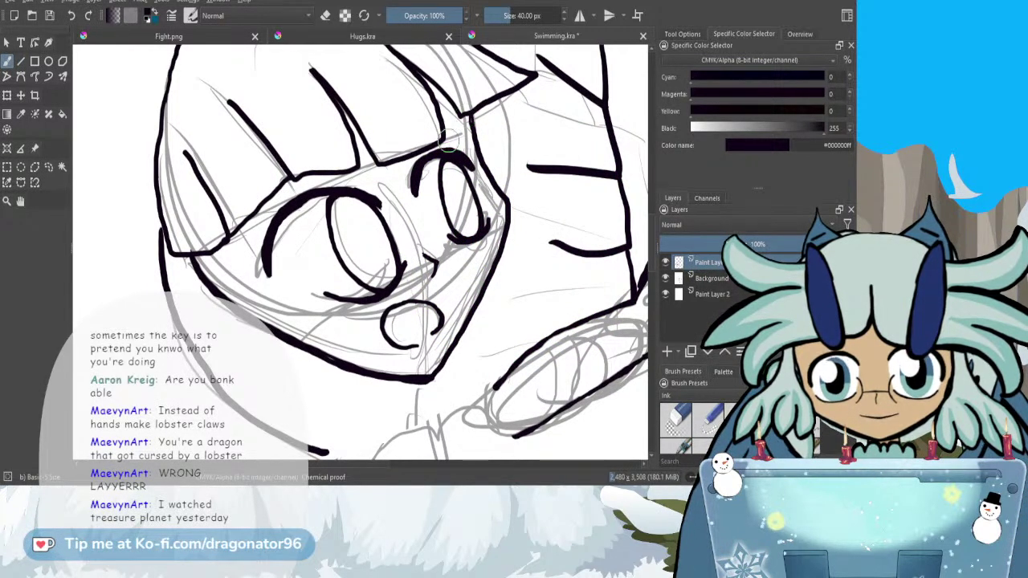
# - Ink the lower figure's shoulders, the outer edge of the free arm and the front edge of the torso on Paint Layer 1
pyautogui.scroll(-2, 449, 142)
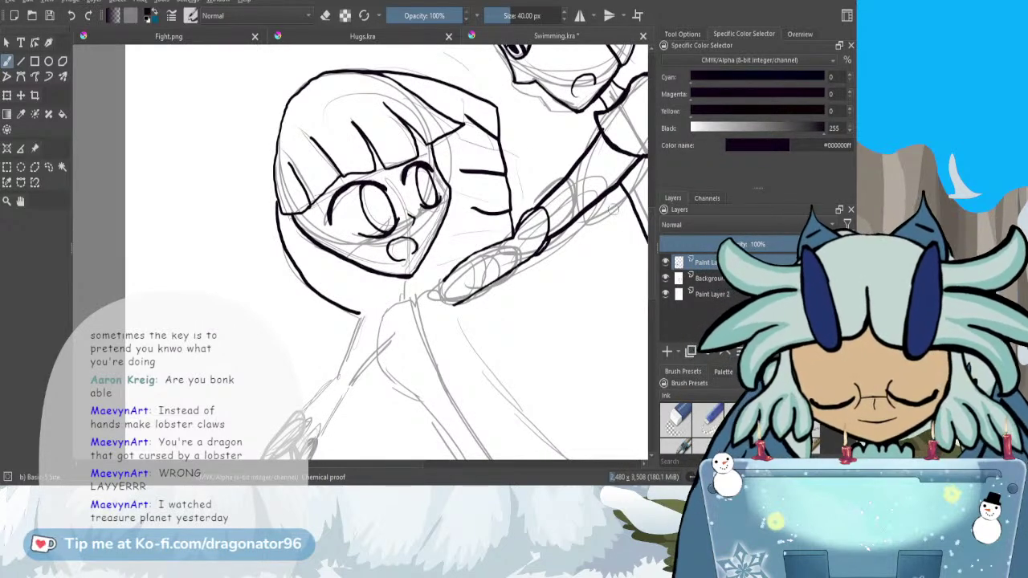
pyautogui.moveTo(648, 250); pyautogui.dragTo(652, 269)
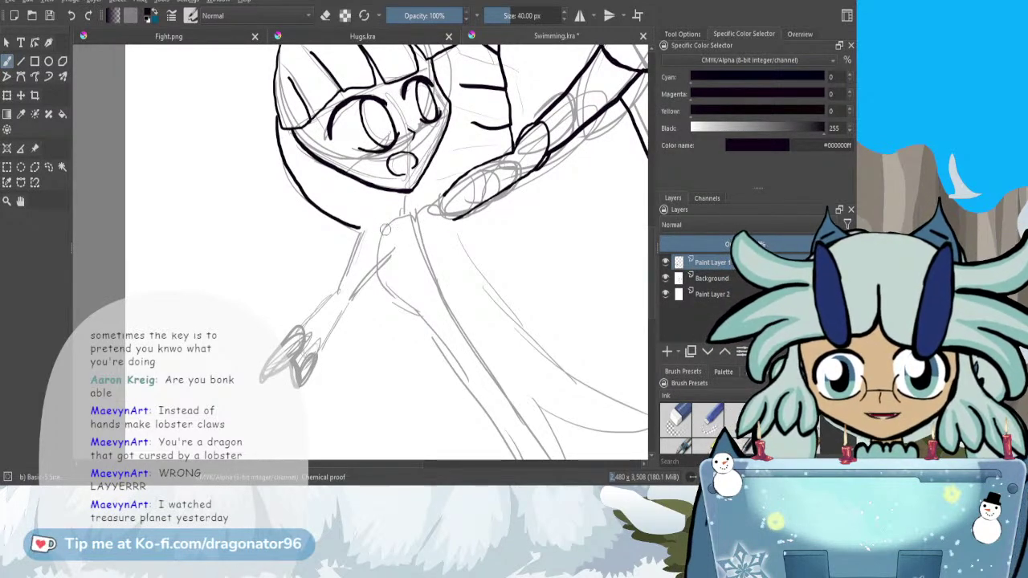
pyautogui.moveTo(374, 227); pyautogui.dragTo(387, 225)
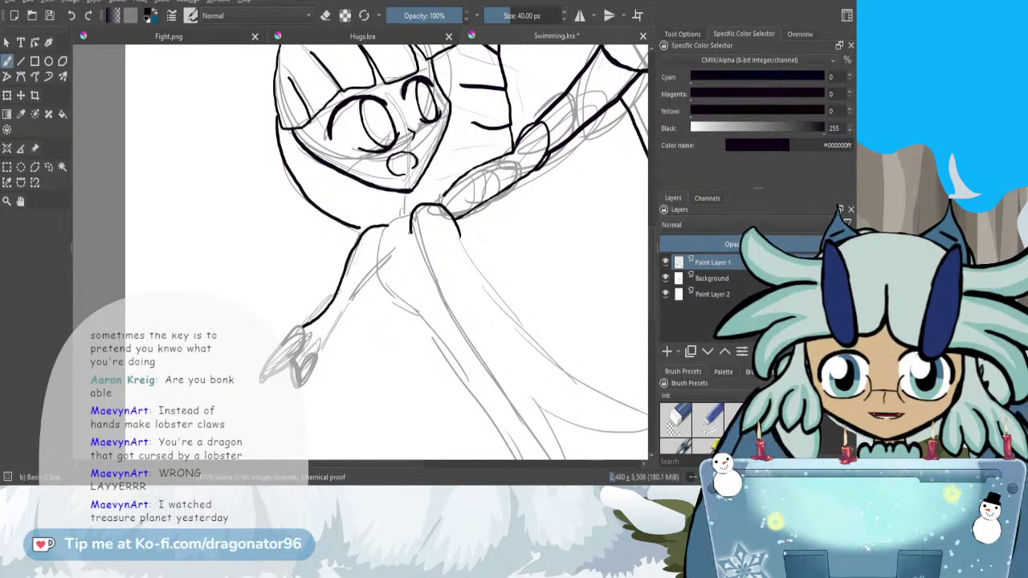
pyautogui.moveTo(392, 222)
pyautogui.mouseDown()
pyautogui.moveTo(395, 297)
pyautogui.moveTo(491, 416)
pyautogui.mouseUp()
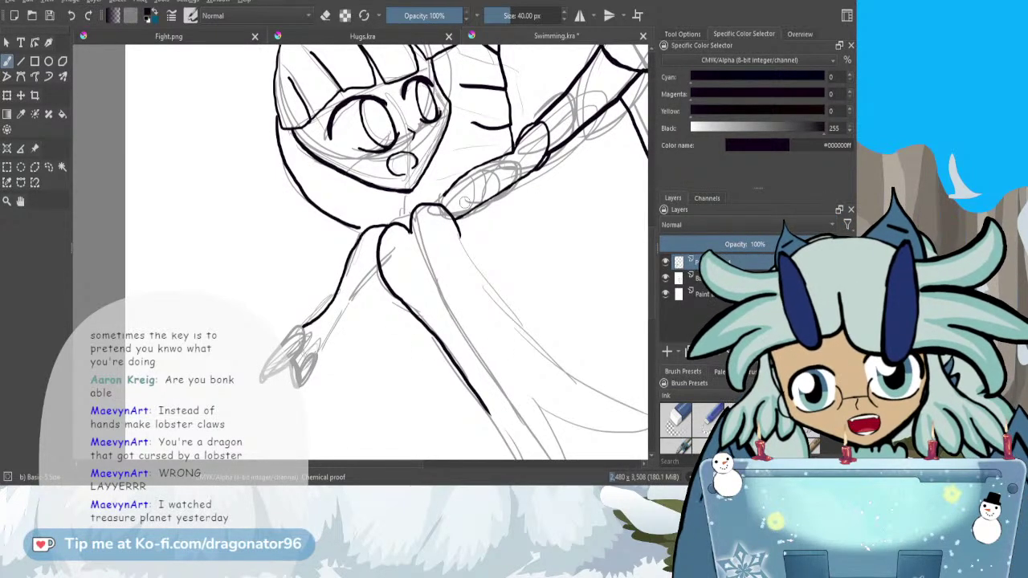
# - Ink the lower figure's back edge and the outlines of both tapering legs, joining them at the crotch
pyautogui.scroll(-1, 464, 203)
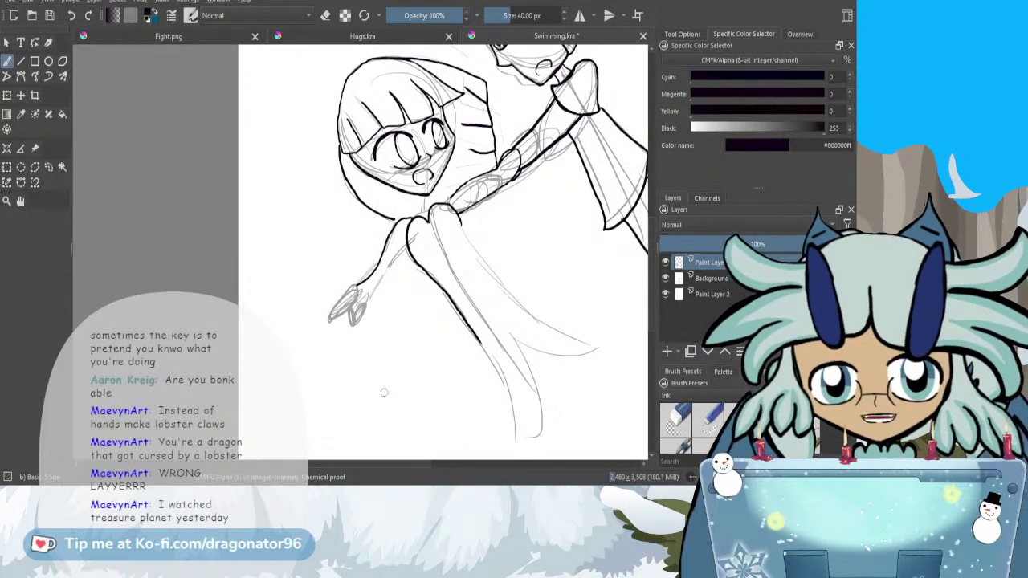
pyautogui.moveTo(462, 224)
pyautogui.mouseDown()
pyautogui.moveTo(485, 270)
pyautogui.moveTo(563, 342)
pyautogui.mouseUp()
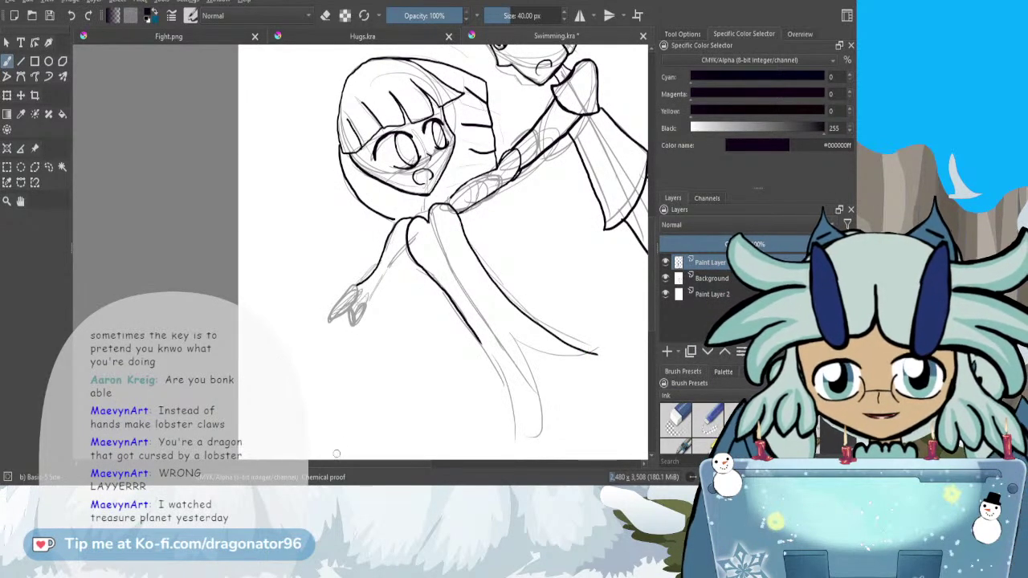
pyautogui.moveTo(345, 466); pyautogui.dragTo(369, 469)
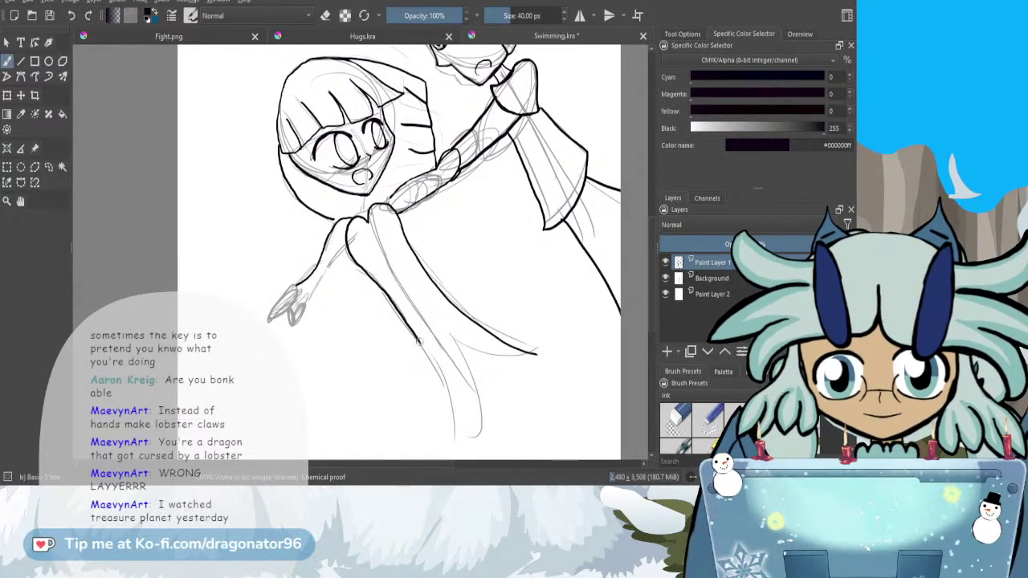
pyautogui.moveTo(461, 434)
pyautogui.mouseDown()
pyautogui.moveTo(476, 409)
pyautogui.moveTo(447, 337)
pyautogui.mouseUp()
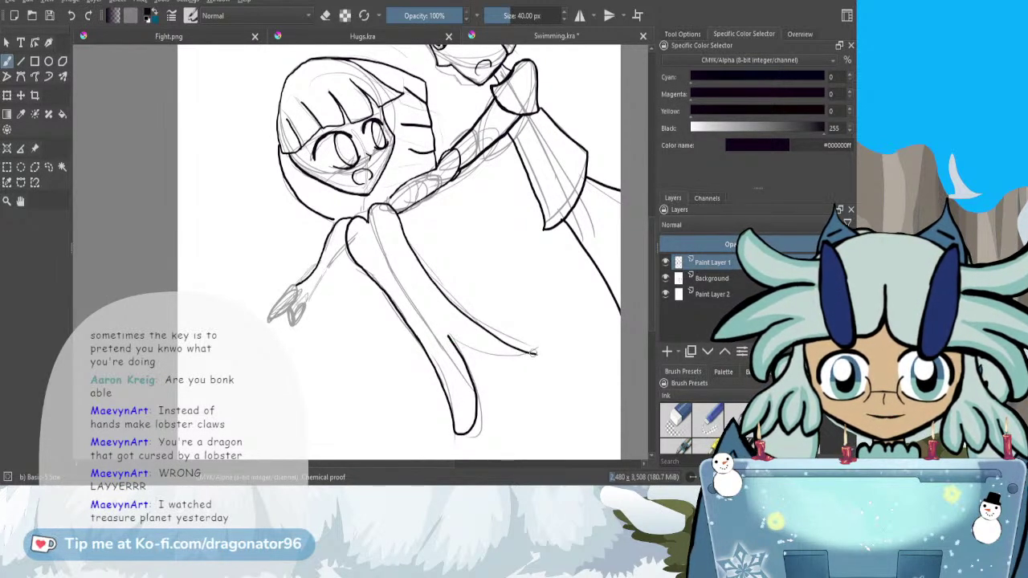
pyautogui.moveTo(534, 353); pyautogui.dragTo(519, 357)
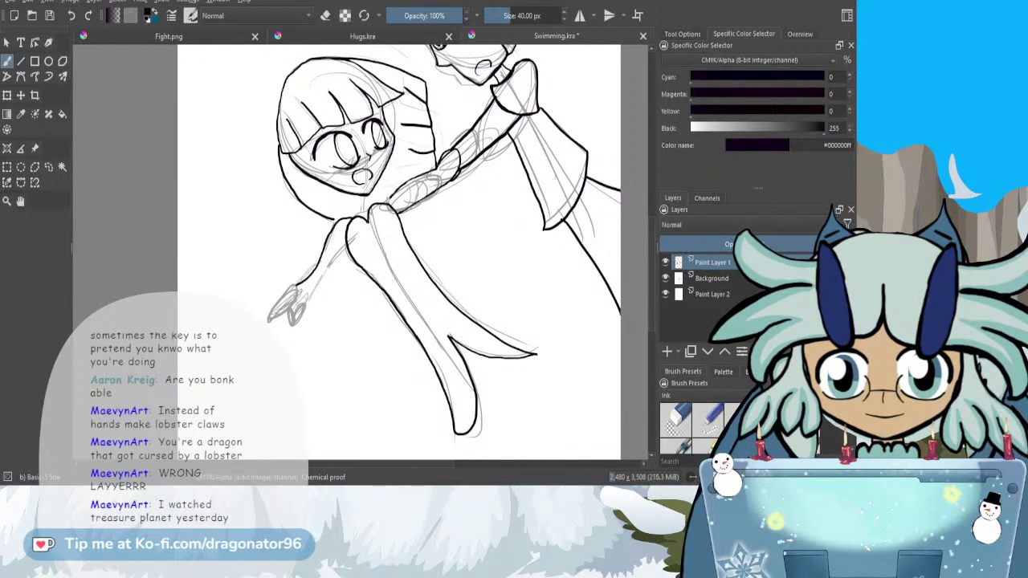
pyautogui.moveTo(466, 347); pyautogui.dragTo(521, 361)
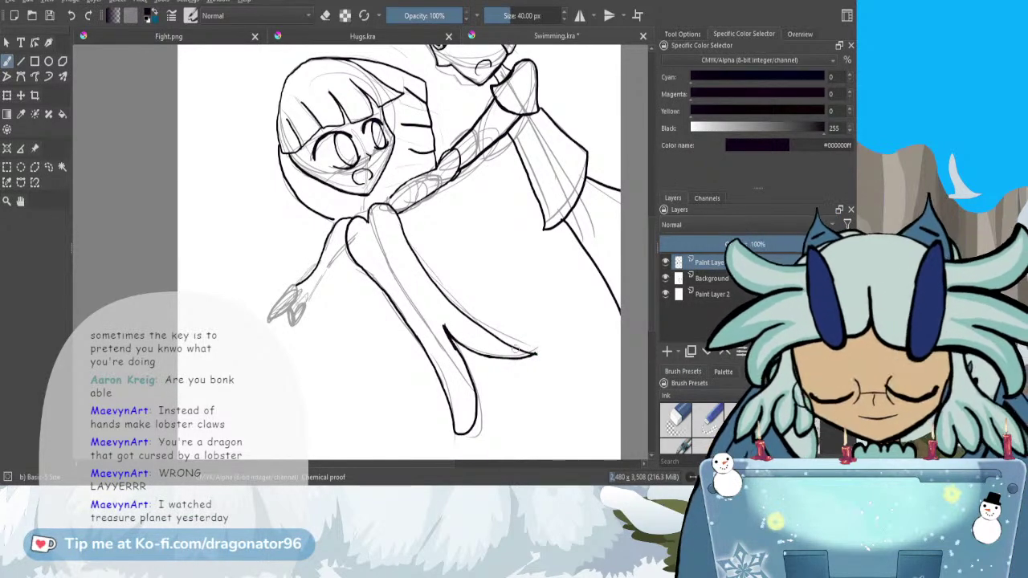
# - Clean up the line junction between the lower figure's legs and the tip of the raised leg with the 50 px eraser and 40 px brush
pyautogui.press('e')
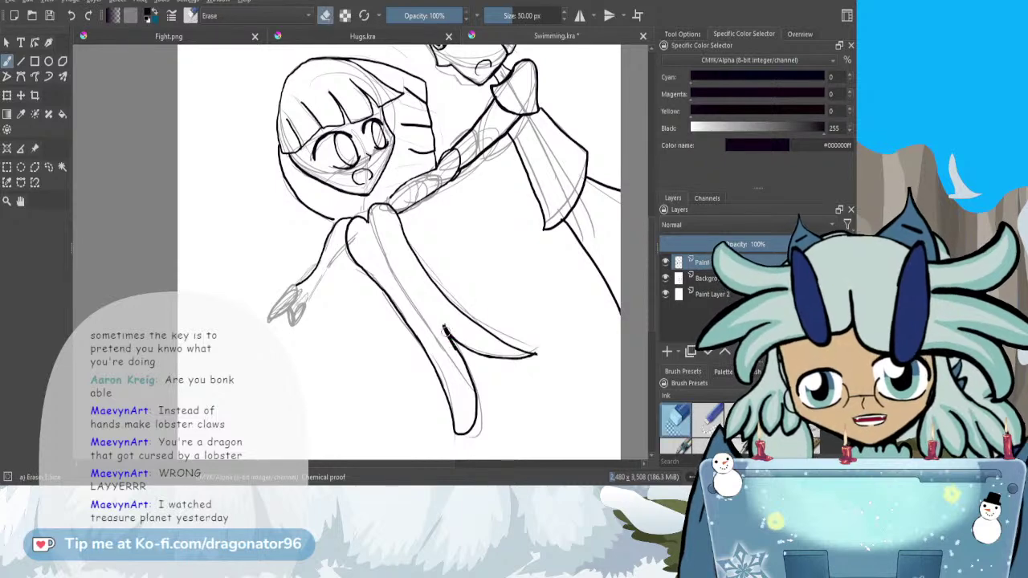
pyautogui.scroll(2, 452, 343)
pyautogui.moveTo(454, 357)
pyautogui.mouseDown()
pyautogui.moveTo(429, 308)
pyautogui.moveTo(449, 327)
pyautogui.mouseUp()
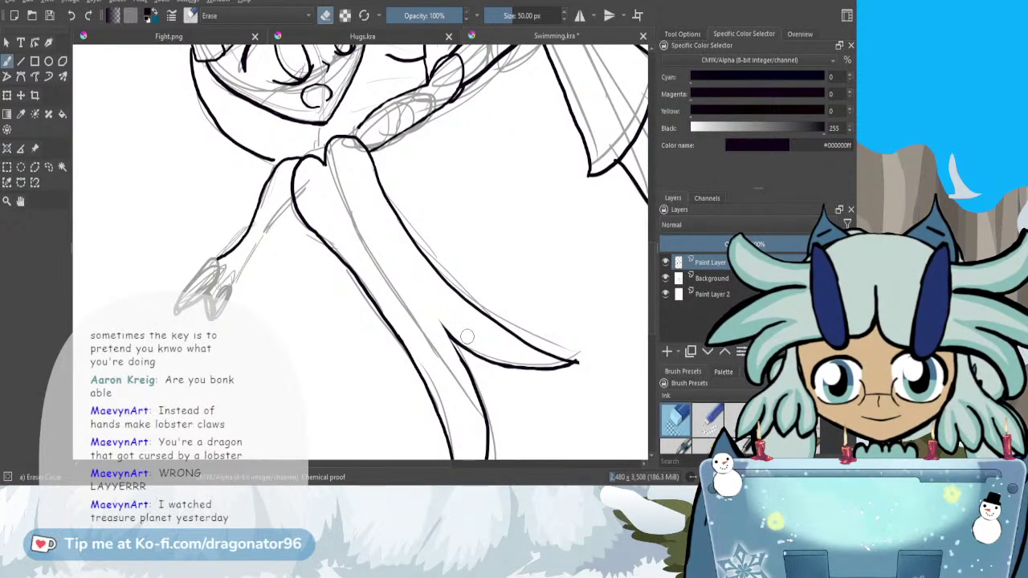
pyautogui.press('e')
pyautogui.scroll(2, 466, 337)
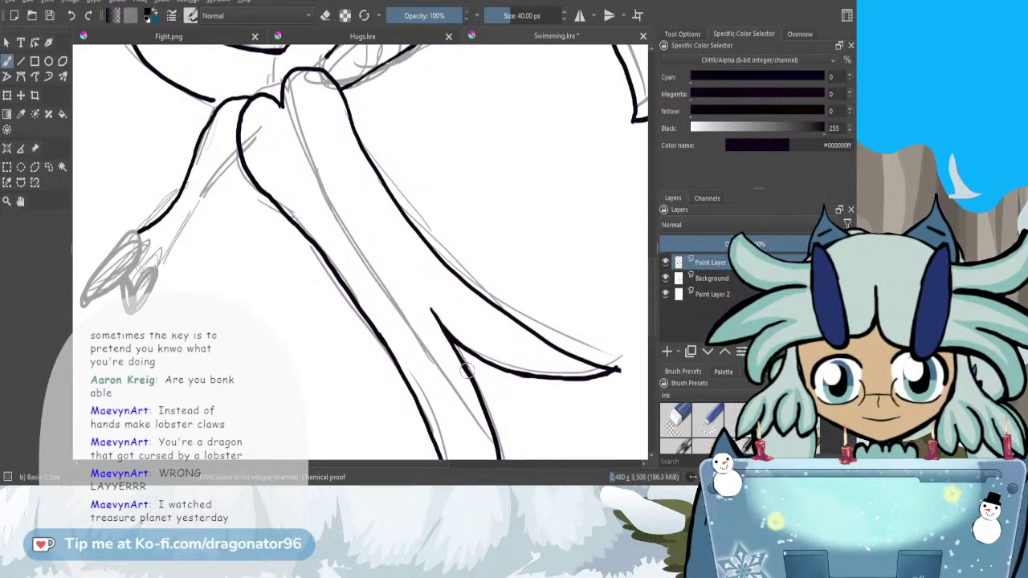
pyautogui.moveTo(448, 342); pyautogui.dragTo(460, 359)
pyautogui.scroll(-3, 442, 302)
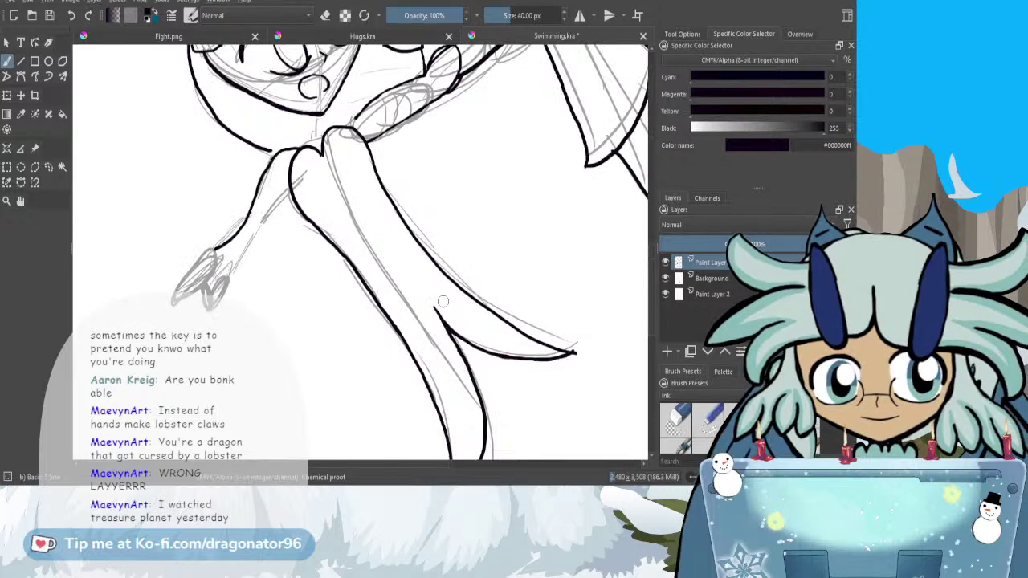
pyautogui.press('e')
pyautogui.scroll(3, 509, 325)
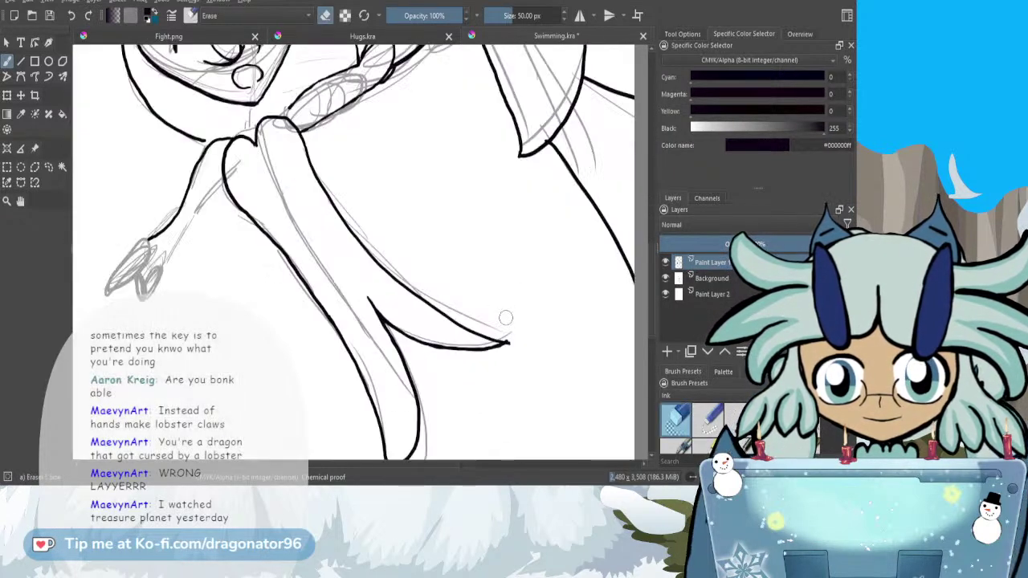
pyautogui.moveTo(507, 344); pyautogui.dragTo(506, 345)
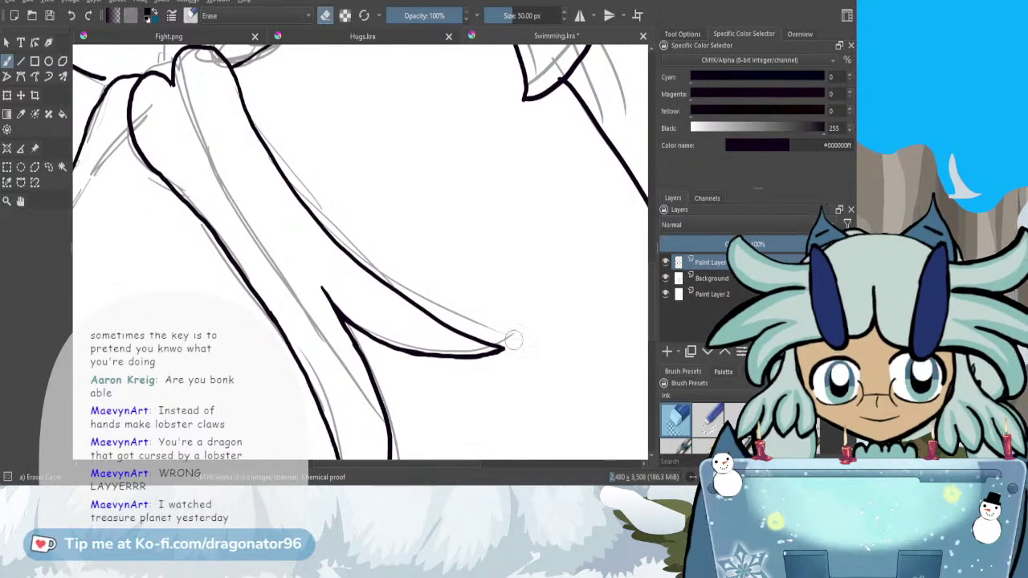
pyautogui.scroll(-2, 447, 339)
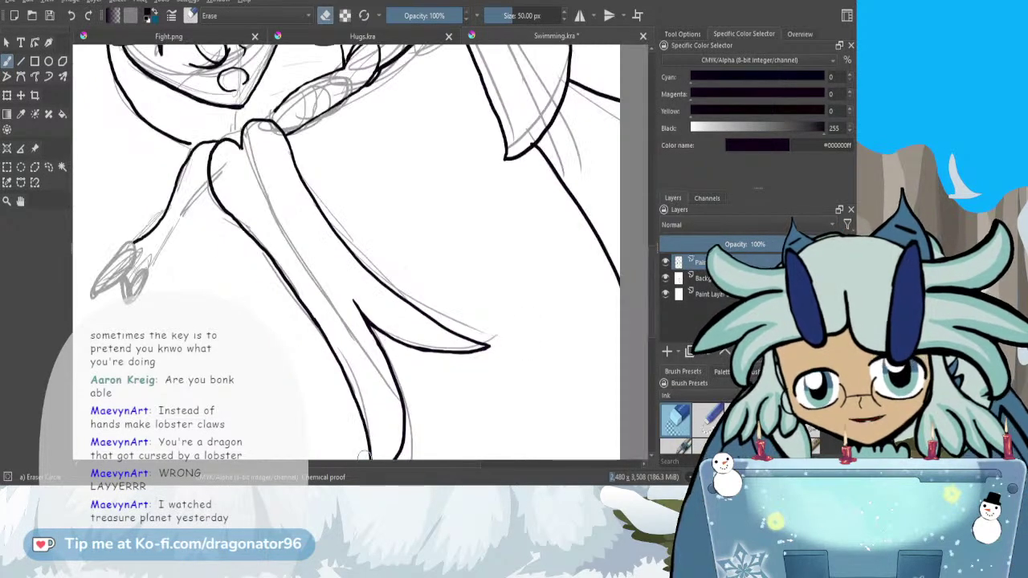
# - Ink the underside of the lower figure's free arm and the outline of its two-pronged hand with the 40 px brush
pyautogui.moveTo(387, 463); pyautogui.dragTo(314, 465)
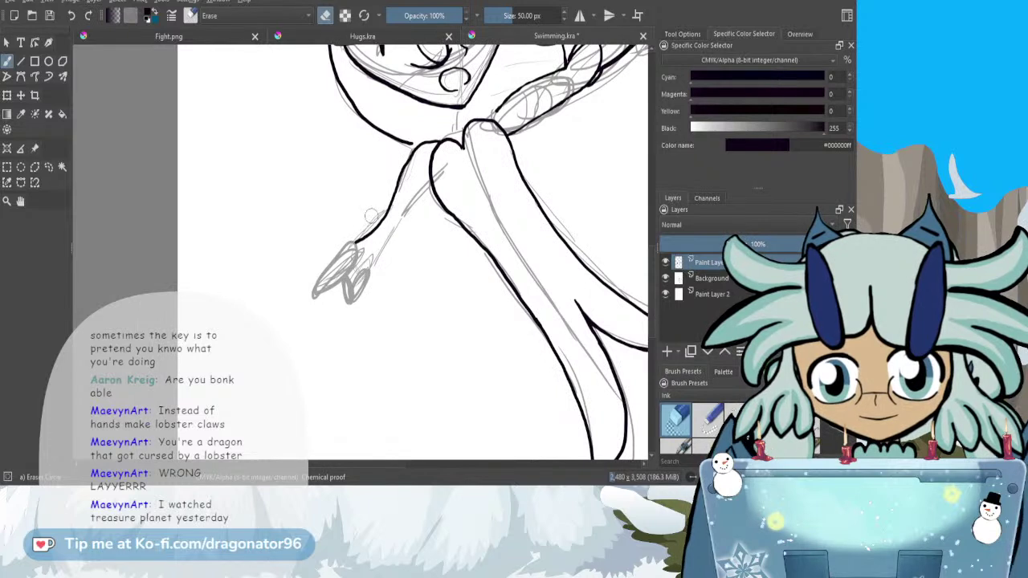
pyautogui.press('e')
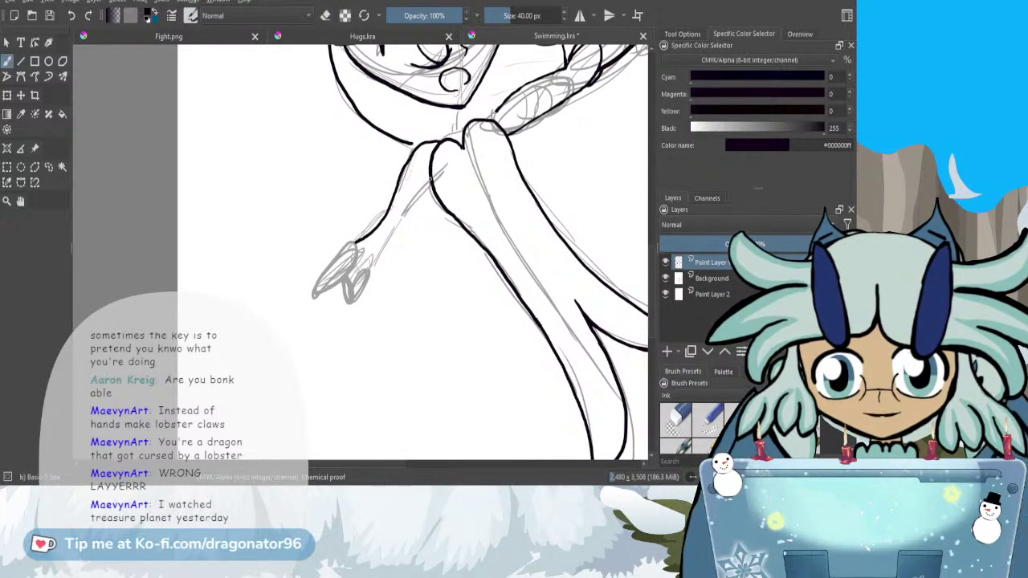
pyautogui.moveTo(419, 196); pyautogui.dragTo(400, 227)
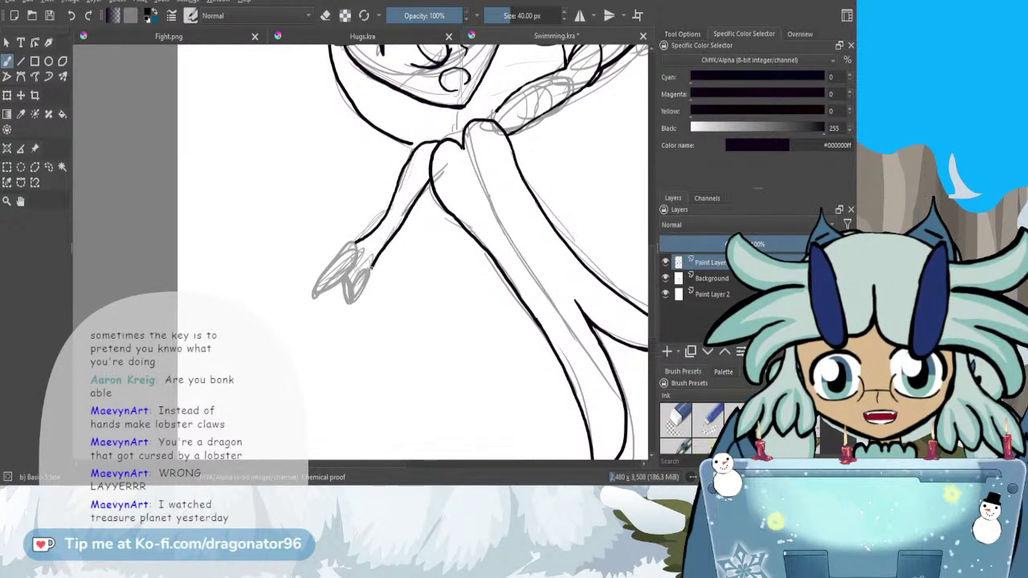
pyautogui.moveTo(355, 281); pyautogui.dragTo(343, 303)
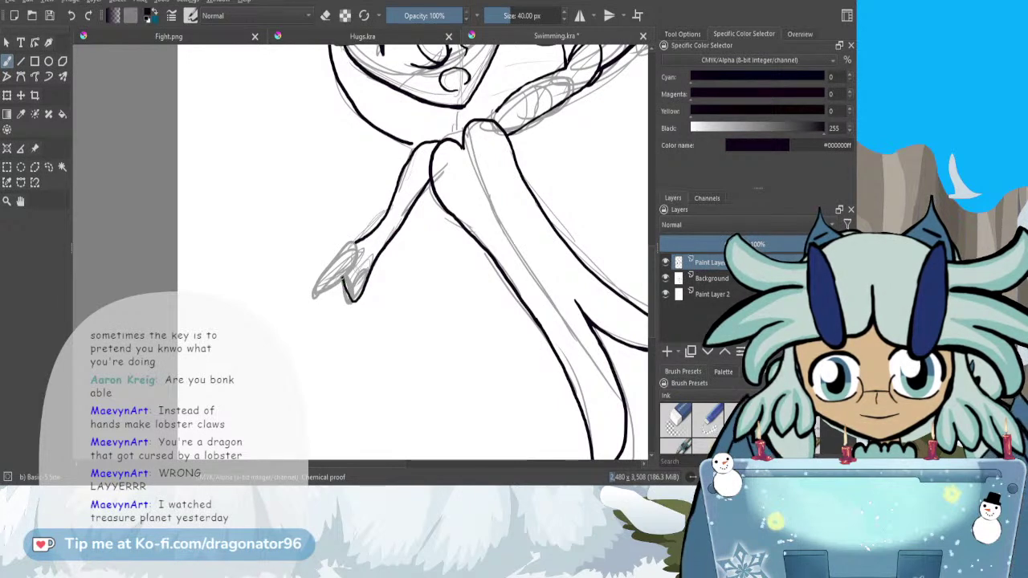
pyautogui.moveTo(355, 241)
pyautogui.mouseDown()
pyautogui.moveTo(326, 274)
pyautogui.moveTo(336, 284)
pyautogui.mouseUp()
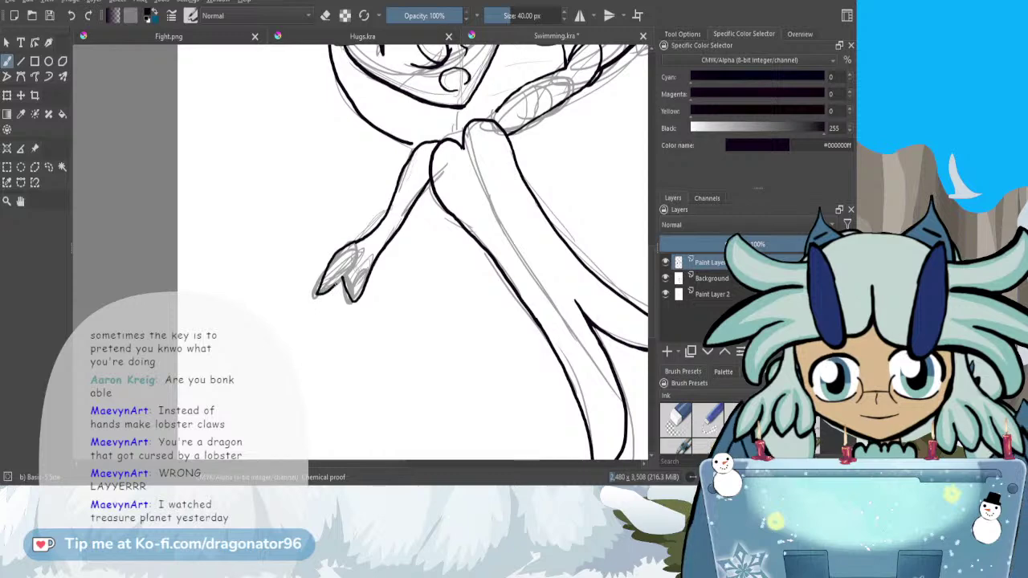
# - Ink the inner finger lines of the lower figure's free hand, tidying the strokes with the 50 px eraser
pyautogui.scroll(2, 341, 273)
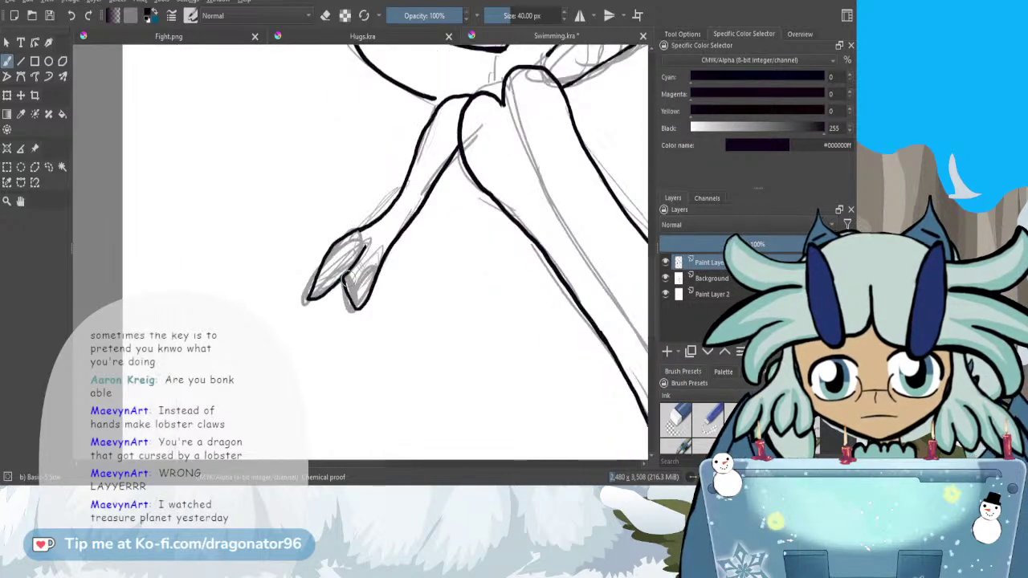
pyautogui.moveTo(382, 254)
pyautogui.mouseDown()
pyautogui.moveTo(356, 292)
pyautogui.moveTo(350, 281)
pyautogui.mouseUp()
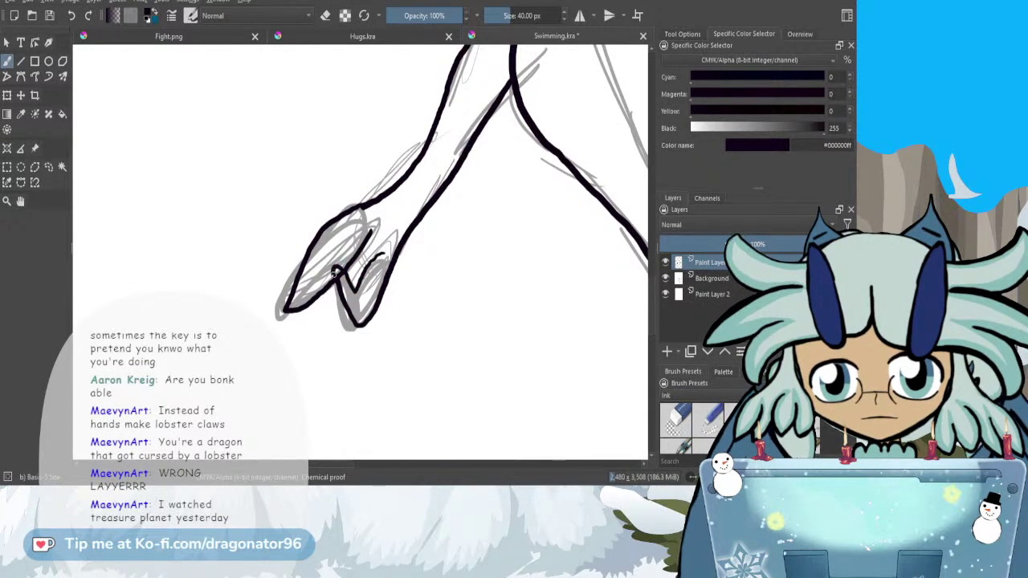
pyautogui.hotkey('ctrl', 'z')
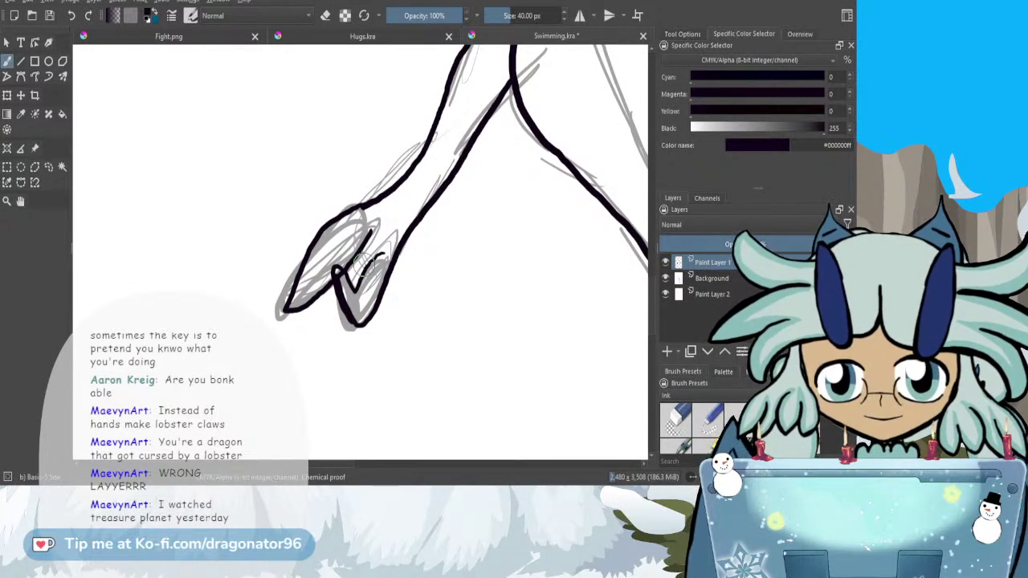
pyautogui.press('e')
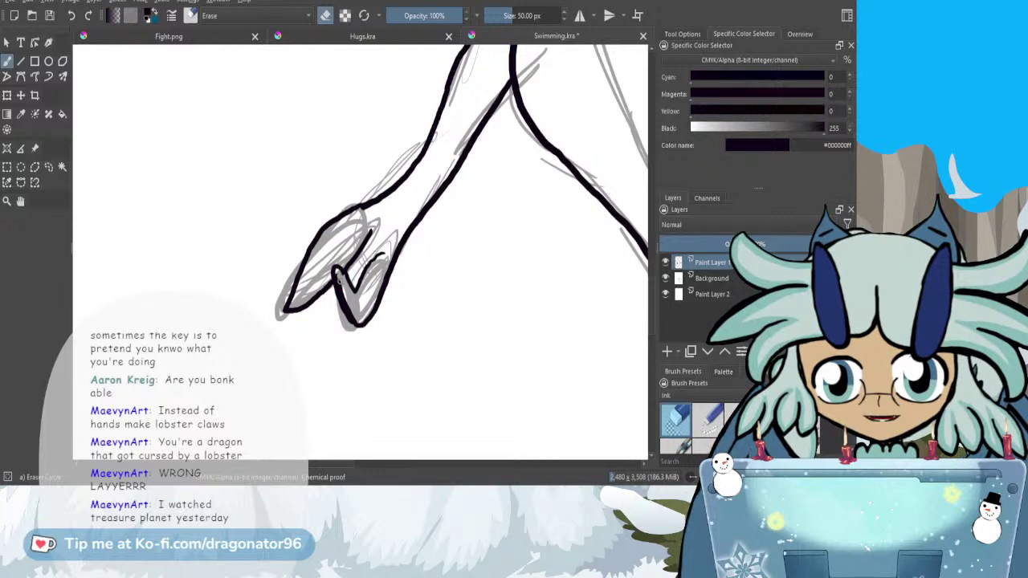
pyautogui.moveTo(339, 277); pyautogui.dragTo(352, 307)
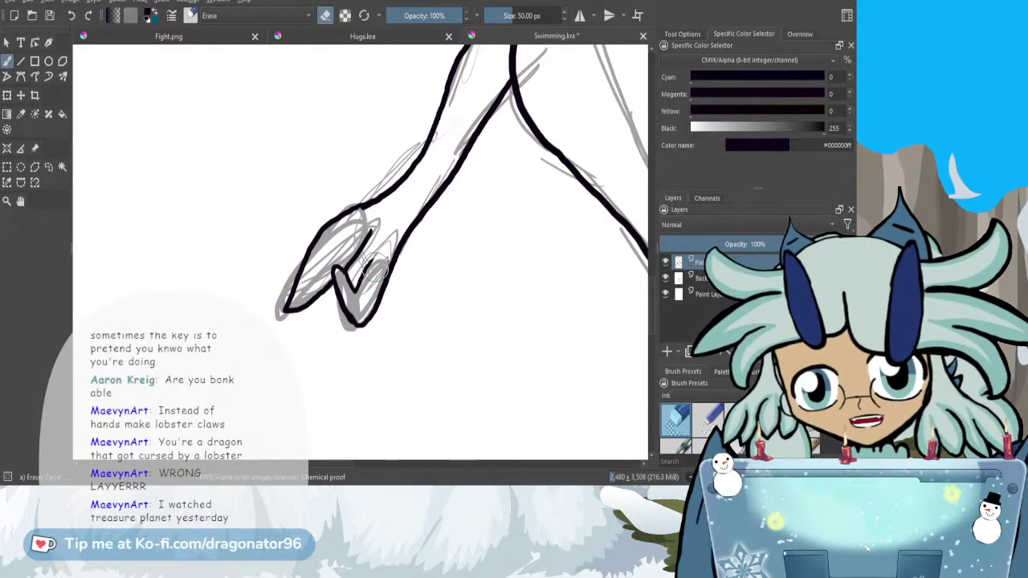
pyautogui.press('e')
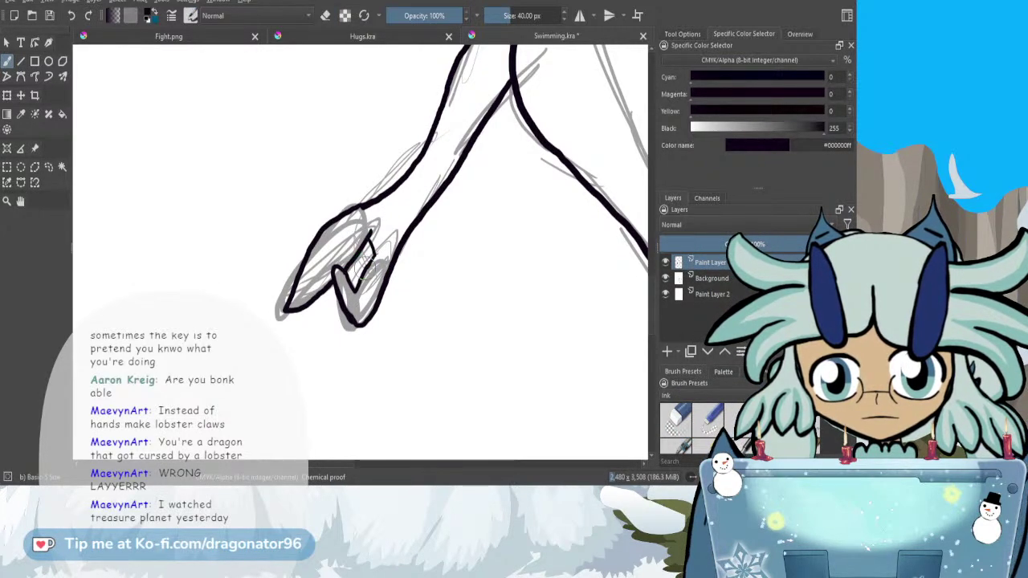
pyautogui.scroll(-2, 356, 250)
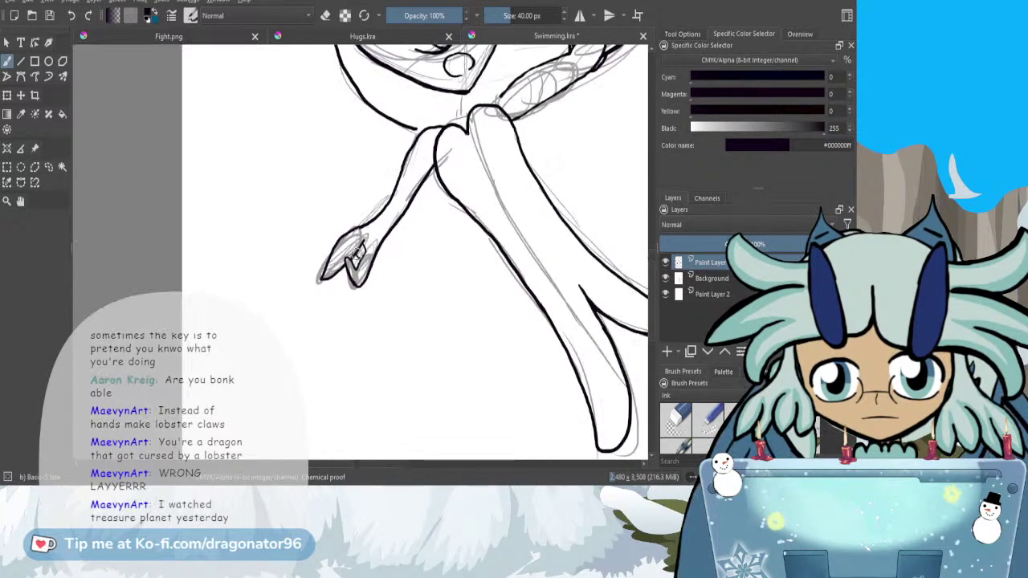
pyautogui.scroll(-1, 356, 251)
pyautogui.scroll(4, 354, 256)
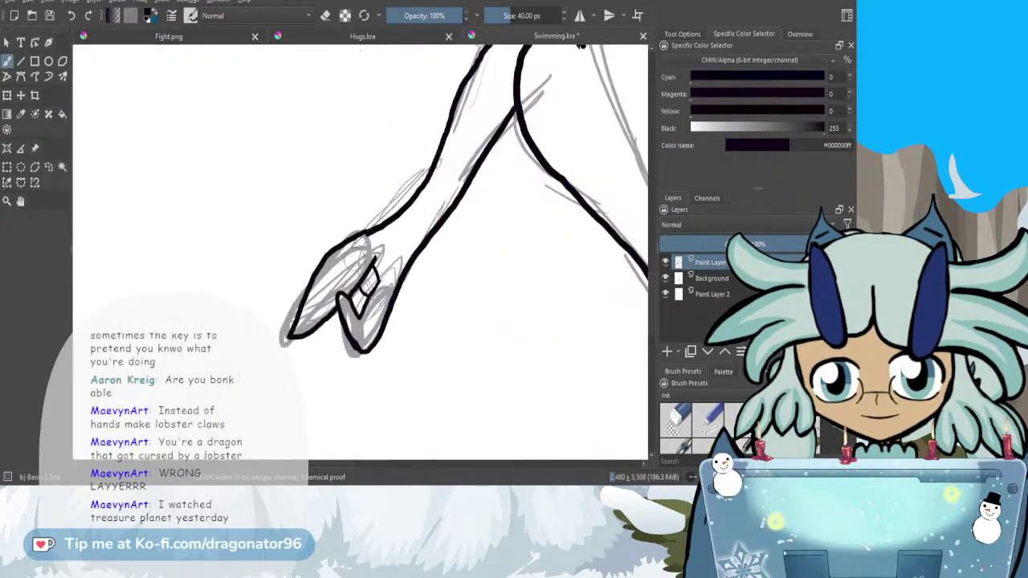
# - Redraw the shorter prong of the lower figure's free hand with the 40 px brush and thin its outline with the 50 px eraser
pyautogui.moveTo(359, 395)
pyautogui.mouseDown()
pyautogui.moveTo(329, 344)
pyautogui.moveTo(326, 310)
pyautogui.moveTo(339, 309)
pyautogui.moveTo(360, 343)
pyautogui.mouseUp()
pyautogui.moveTo(332, 305)
pyautogui.mouseDown()
pyautogui.moveTo(355, 389)
pyautogui.moveTo(374, 390)
pyautogui.moveTo(391, 332)
pyautogui.moveTo(371, 386)
pyautogui.moveTo(401, 351)
pyautogui.moveTo(385, 382)
pyautogui.moveTo(406, 338)
pyautogui.mouseUp()
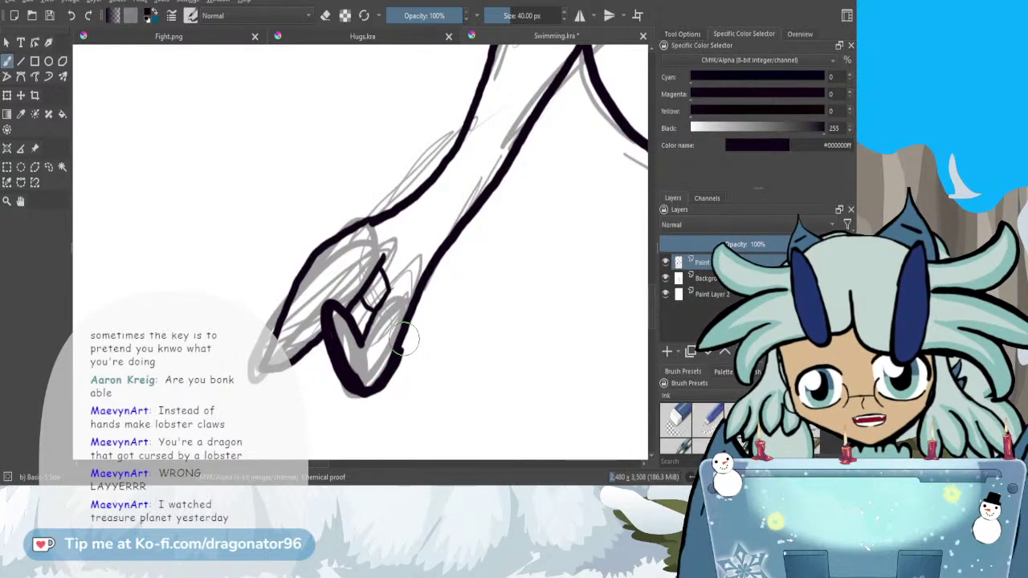
pyautogui.press('/')
pyautogui.moveTo(335, 313)
pyautogui.mouseDown()
pyautogui.moveTo(362, 378)
pyautogui.moveTo(375, 371)
pyautogui.moveTo(392, 327)
pyautogui.mouseUp()
pyautogui.moveTo(373, 375)
pyautogui.mouseDown()
pyautogui.moveTo(361, 384)
pyautogui.moveTo(347, 371)
pyautogui.moveTo(330, 317)
pyautogui.mouseUp()
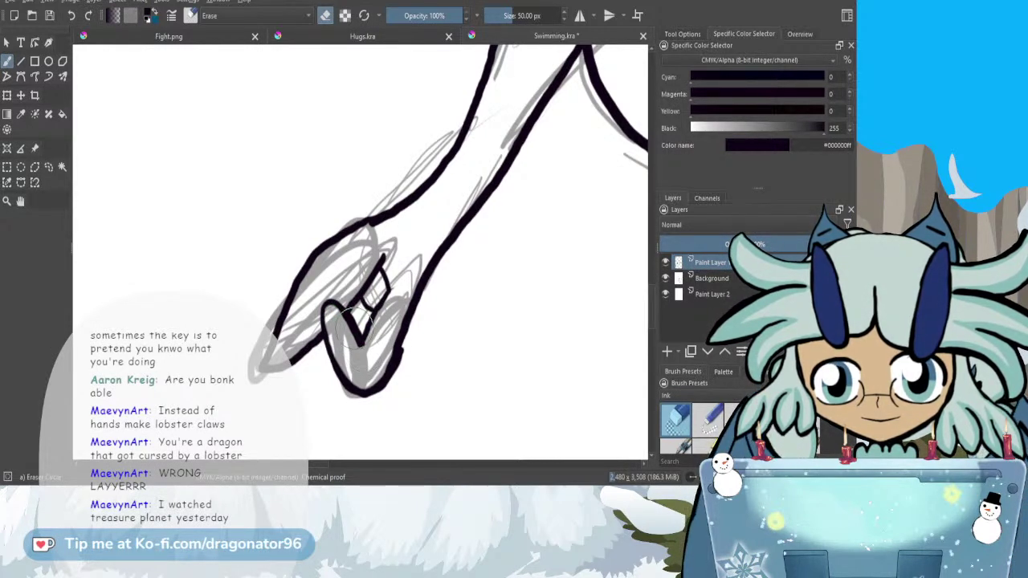
pyautogui.scroll(-1, 356, 327)
pyautogui.scroll(-2, 346, 319)
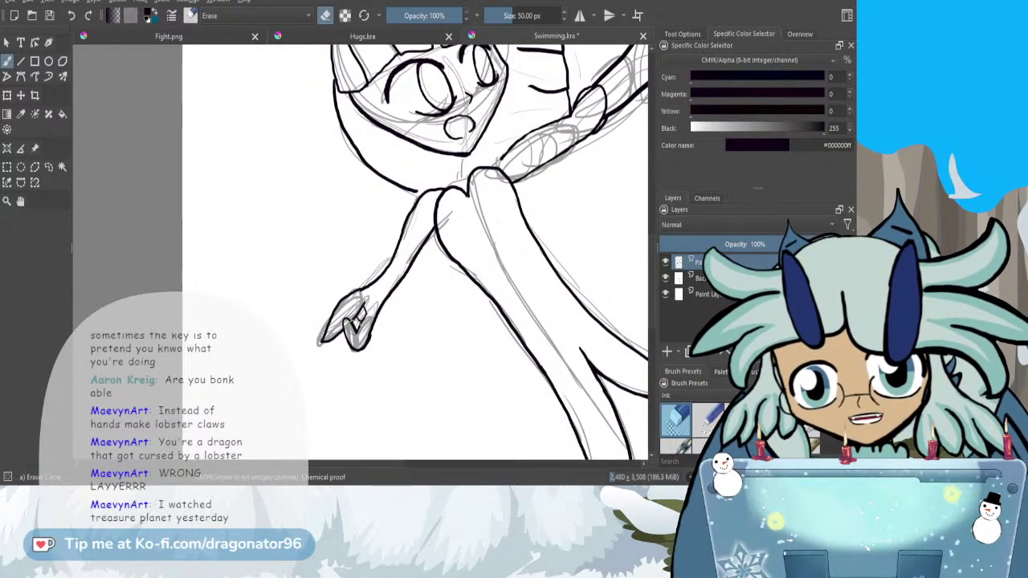
pyautogui.press('e')
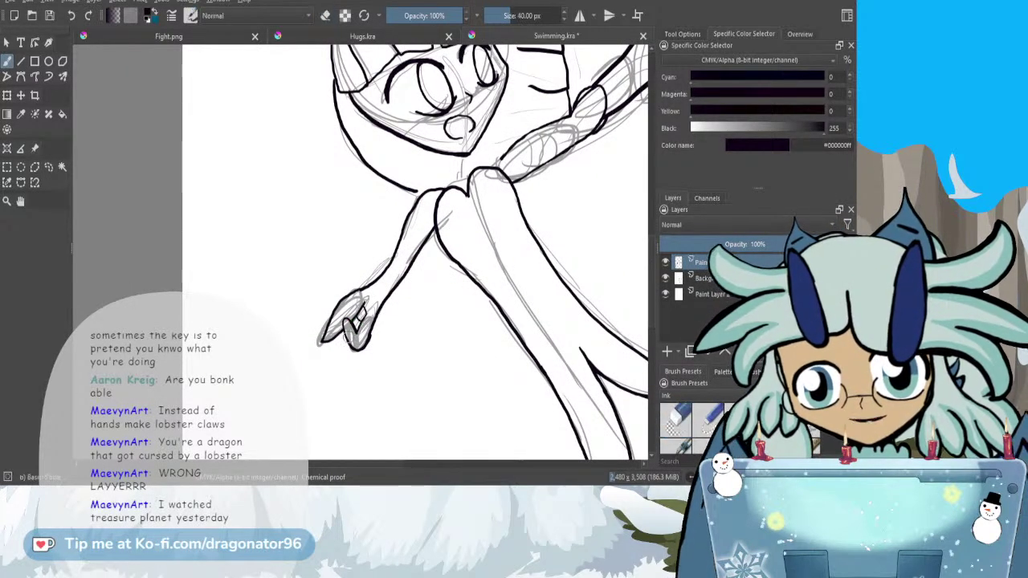
# - Ink both sides of the lower figure's neck from the jaw to the shoulders with the 40 px brush
pyautogui.scroll(3, 419, 185)
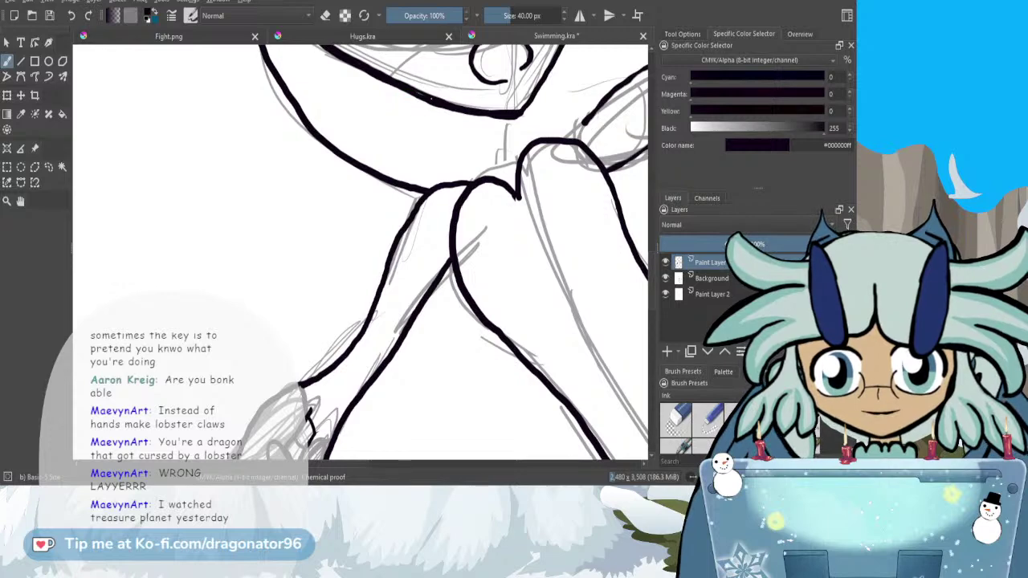
pyautogui.scroll(-2, 428, 98)
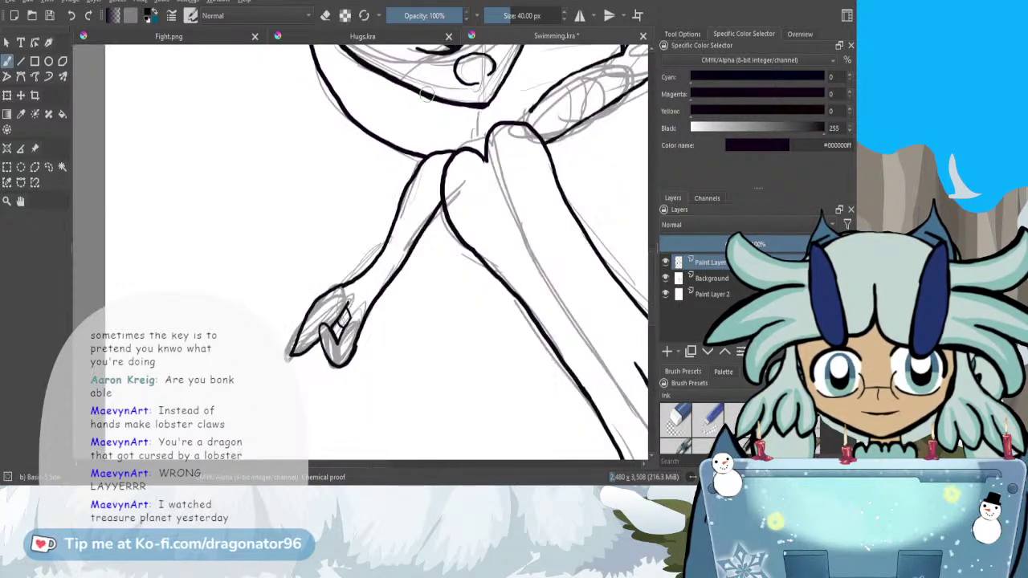
pyautogui.moveTo(653, 280); pyautogui.dragTo(653, 259)
pyautogui.scroll(2, 466, 254)
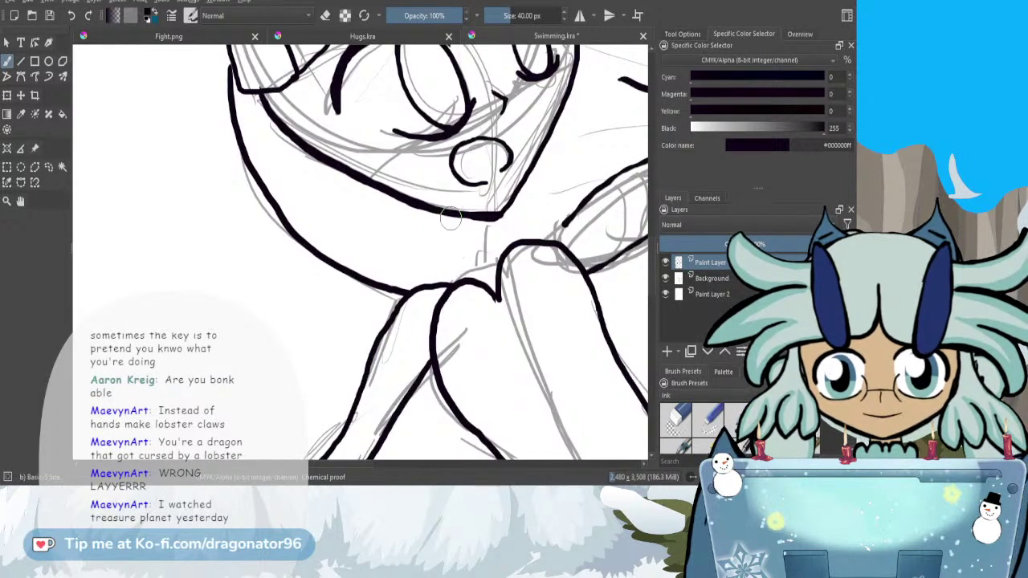
pyautogui.moveTo(450, 215)
pyautogui.mouseDown()
pyautogui.moveTo(448, 275)
pyautogui.moveTo(437, 286)
pyautogui.moveTo(450, 207)
pyautogui.mouseUp()
pyautogui.moveTo(564, 223)
pyautogui.mouseDown()
pyautogui.moveTo(518, 212)
pyautogui.moveTo(518, 200)
pyautogui.mouseUp()
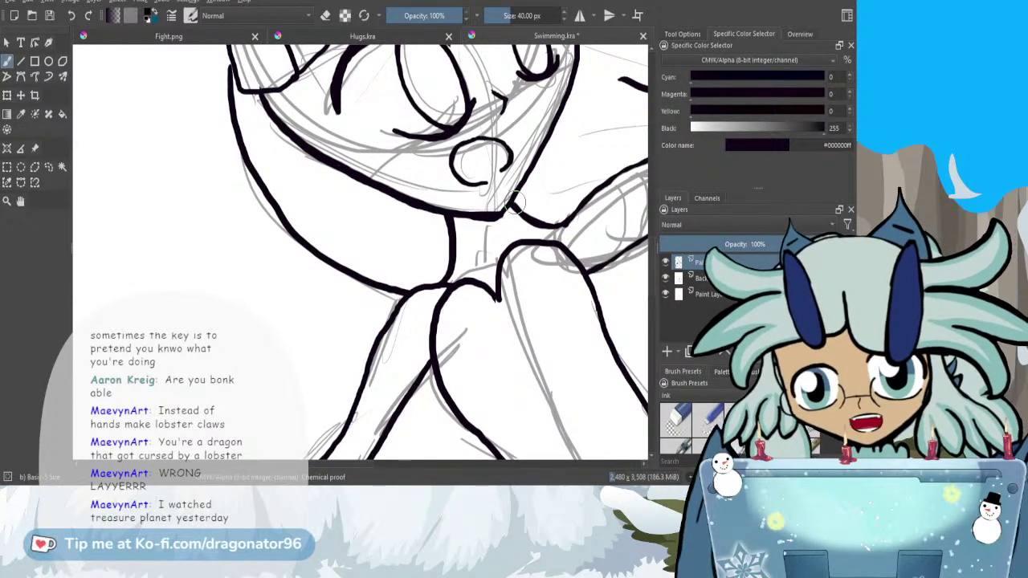
# - Trim the overlapping line where the lower figure's neck meets the shoulder with the 50 px eraser, then return to the 40 px brush
pyautogui.press('e')
pyautogui.moveTo(447, 286); pyautogui.dragTo(452, 281)
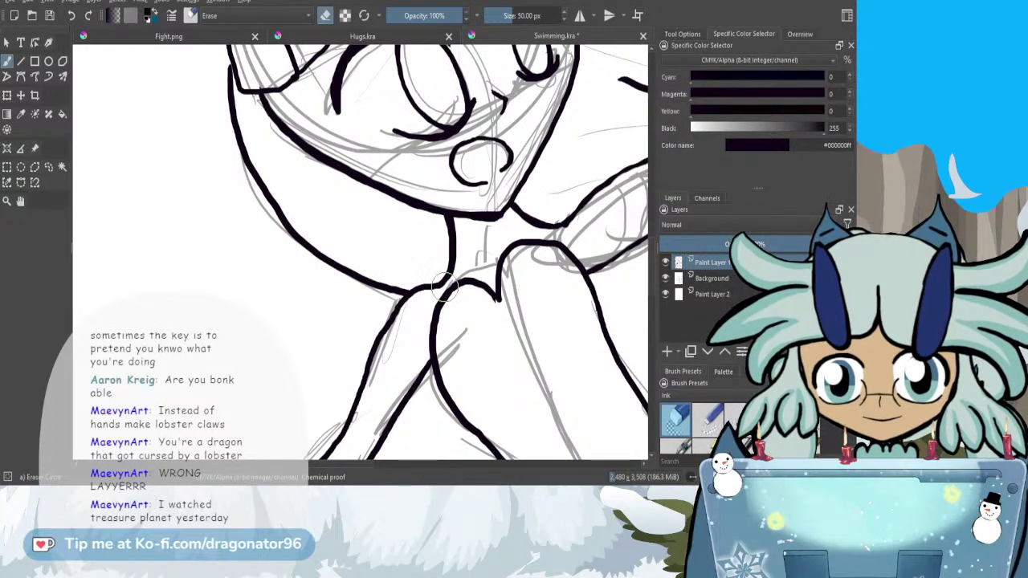
pyautogui.press('e')
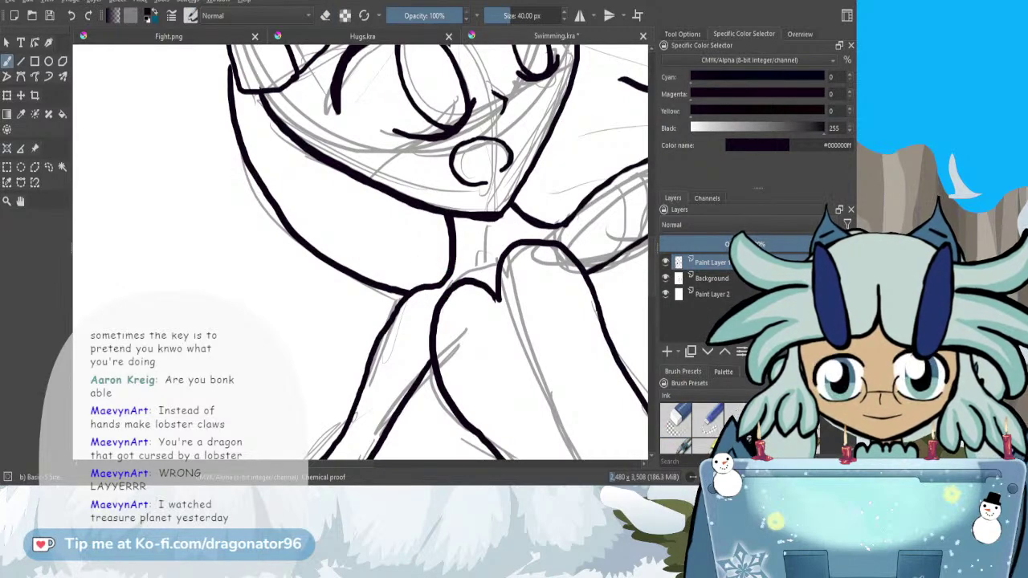
pyautogui.hotkey('ctrl', 'z')
pyautogui.hotkey('ctrl', 'z')
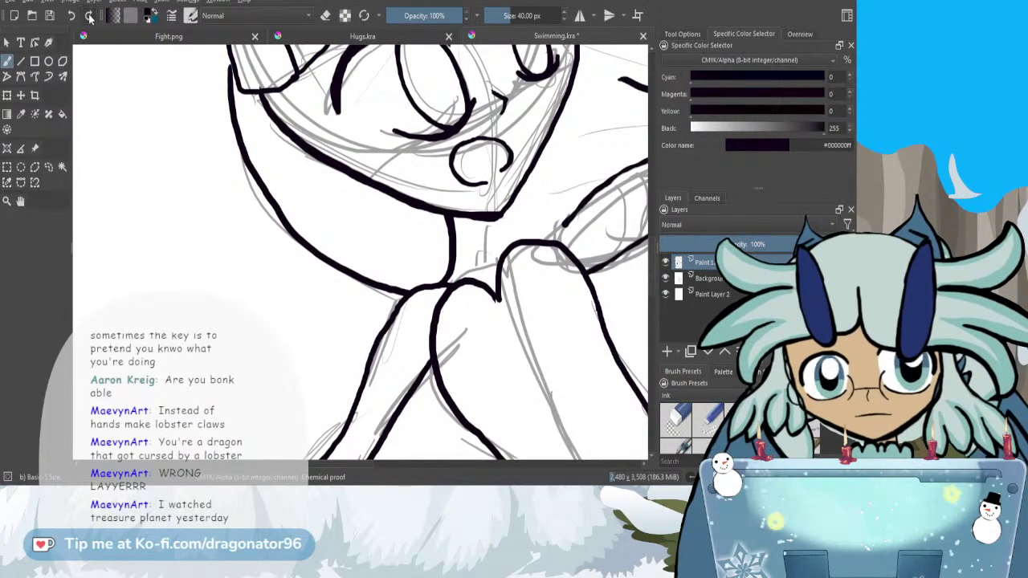
pyautogui.scroll(-1, 373, 230)
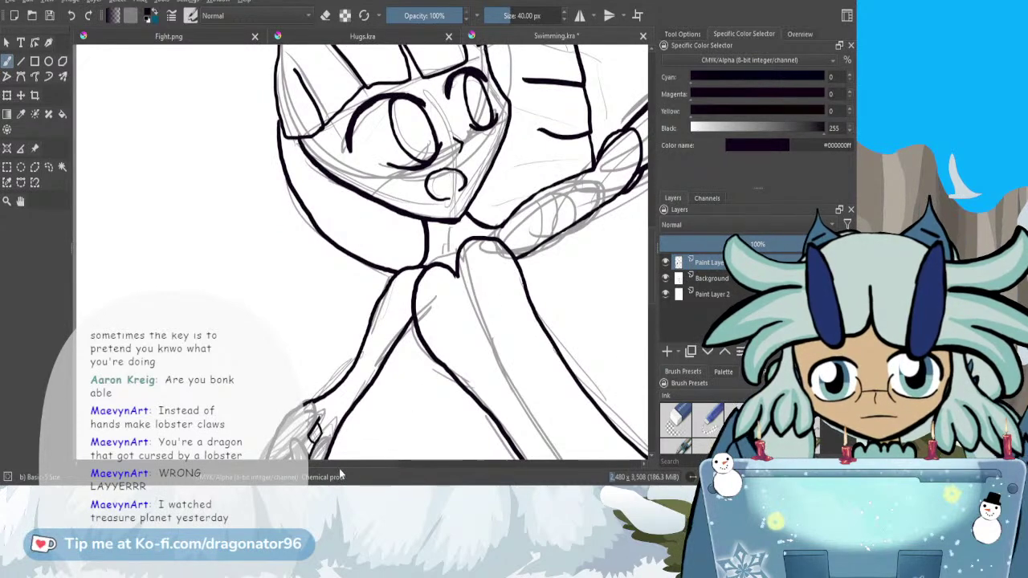
pyautogui.moveTo(344, 464); pyautogui.dragTo(366, 461)
pyautogui.scroll(2, 451, 205)
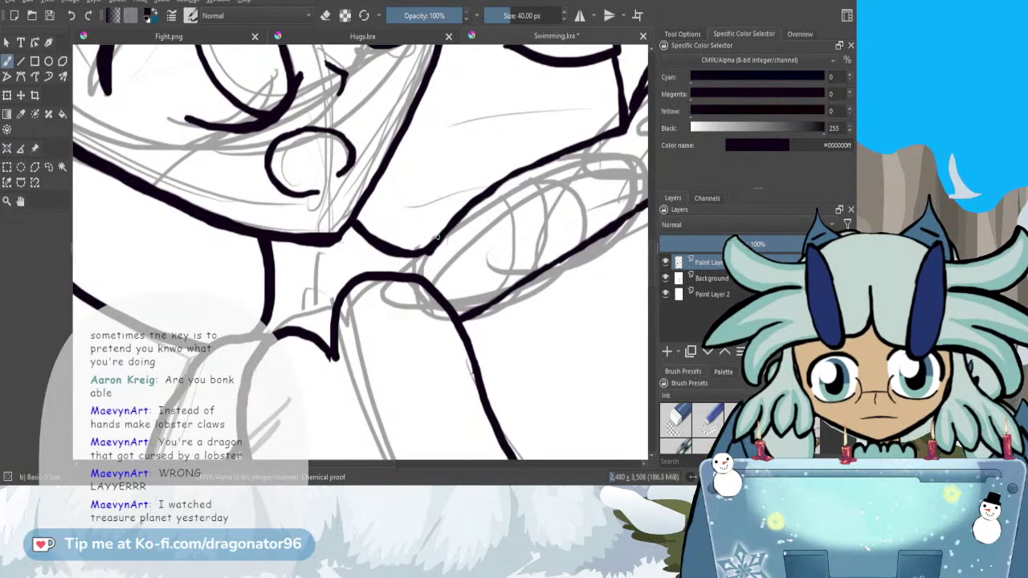
# - Hide the Background sketch layer and examine the line art of both figures on its own
pyautogui.scroll(-4, 421, 252)
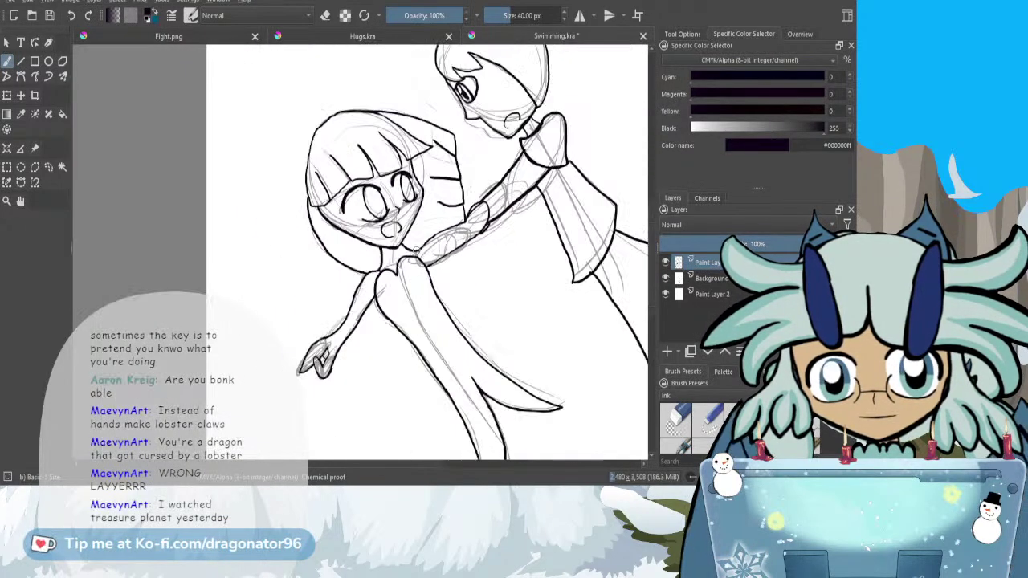
pyautogui.click(665, 279)
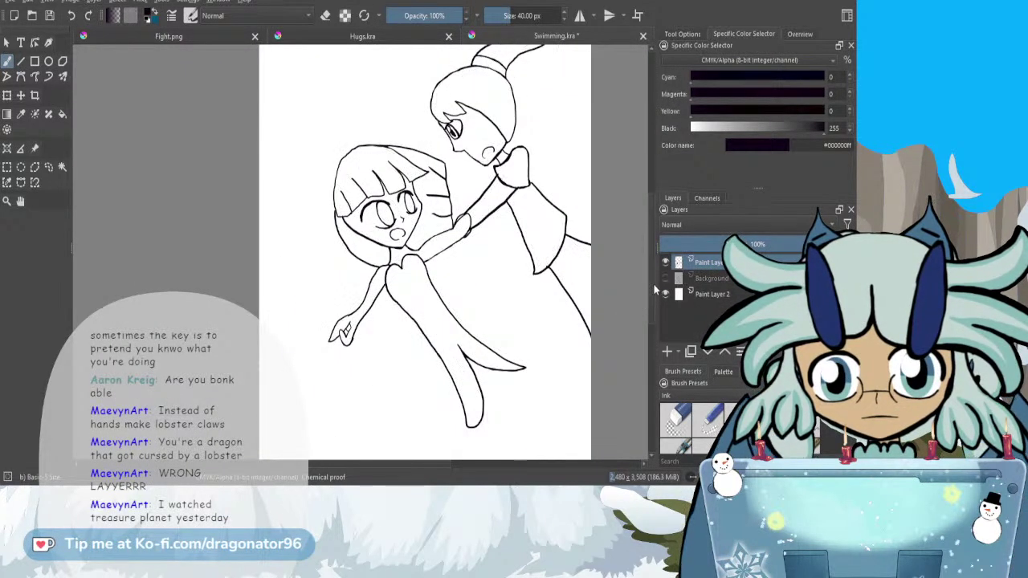
pyautogui.moveTo(653, 281); pyautogui.dragTo(652, 251)
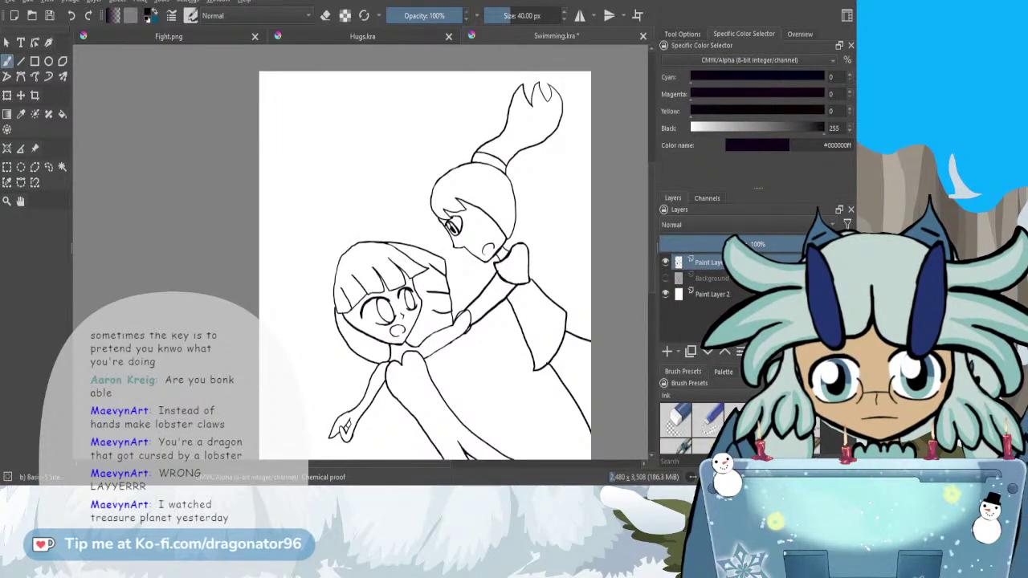
pyautogui.moveTo(367, 463); pyautogui.dragTo(396, 463)
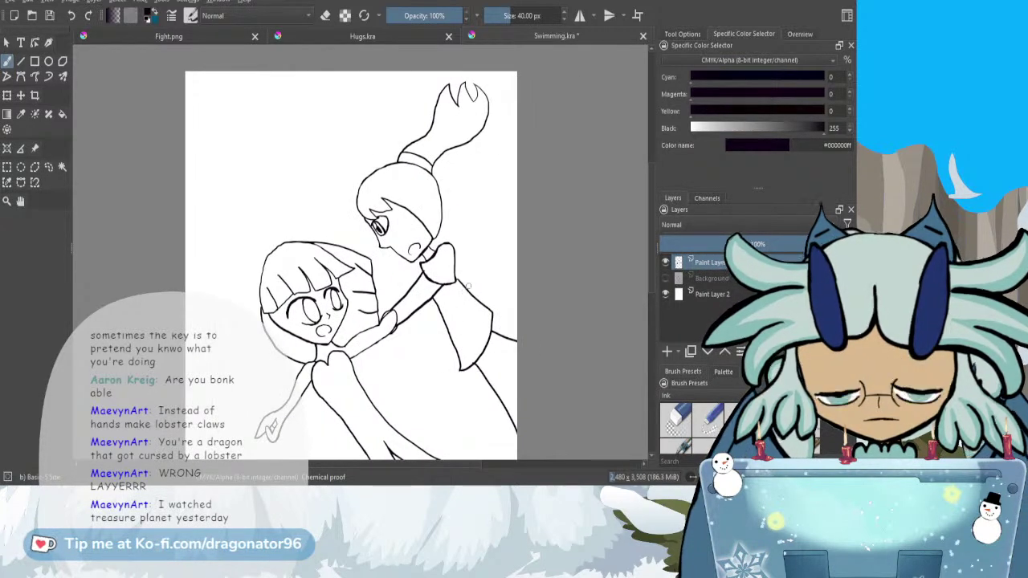
pyautogui.scroll(2, 467, 287)
# - Show the Background layer again, sketch the ponytailed figure's outstretched rear arm with a blocky hand and pointed fingers on it, and reselect Paint Layer 1
pyautogui.click(679, 278)
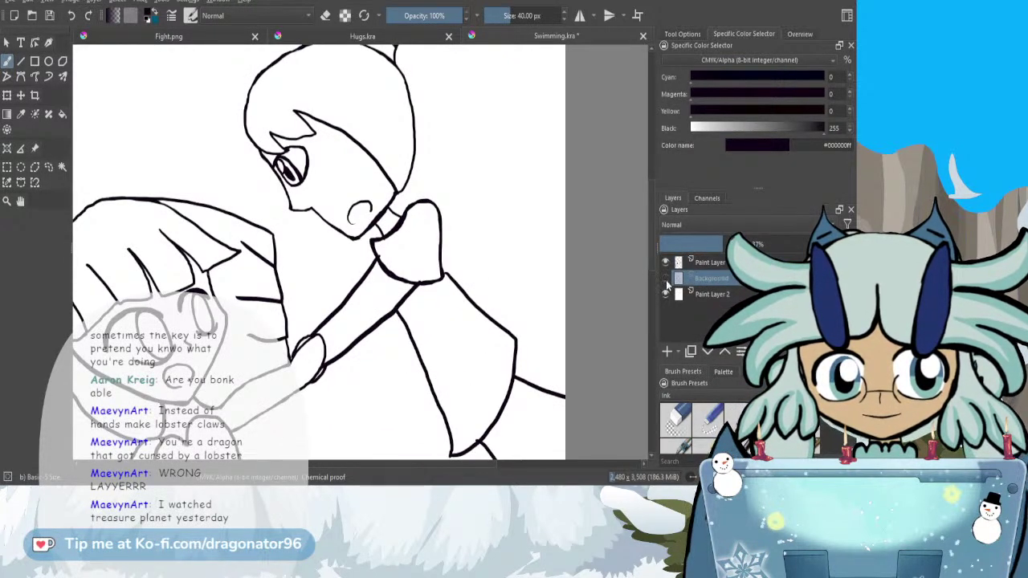
pyautogui.click(665, 278)
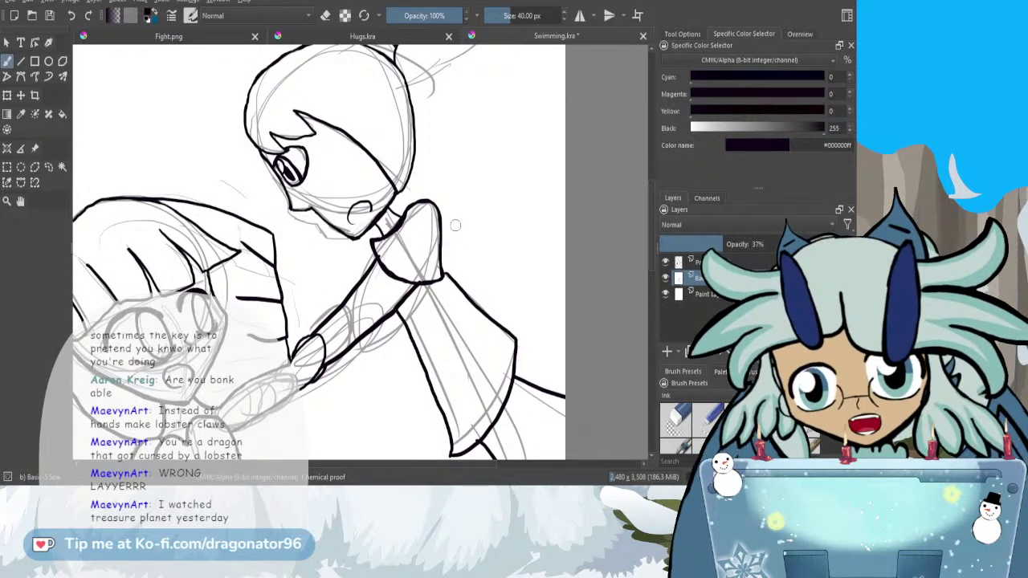
pyautogui.moveTo(442, 255); pyautogui.dragTo(534, 251)
pyautogui.moveTo(424, 250)
pyautogui.mouseDown()
pyautogui.moveTo(528, 249)
pyautogui.moveTo(532, 271)
pyautogui.mouseUp()
pyautogui.moveTo(508, 228)
pyautogui.mouseDown()
pyautogui.moveTo(541, 230)
pyautogui.moveTo(509, 258)
pyautogui.moveTo(509, 270)
pyautogui.moveTo(538, 270)
pyautogui.mouseUp()
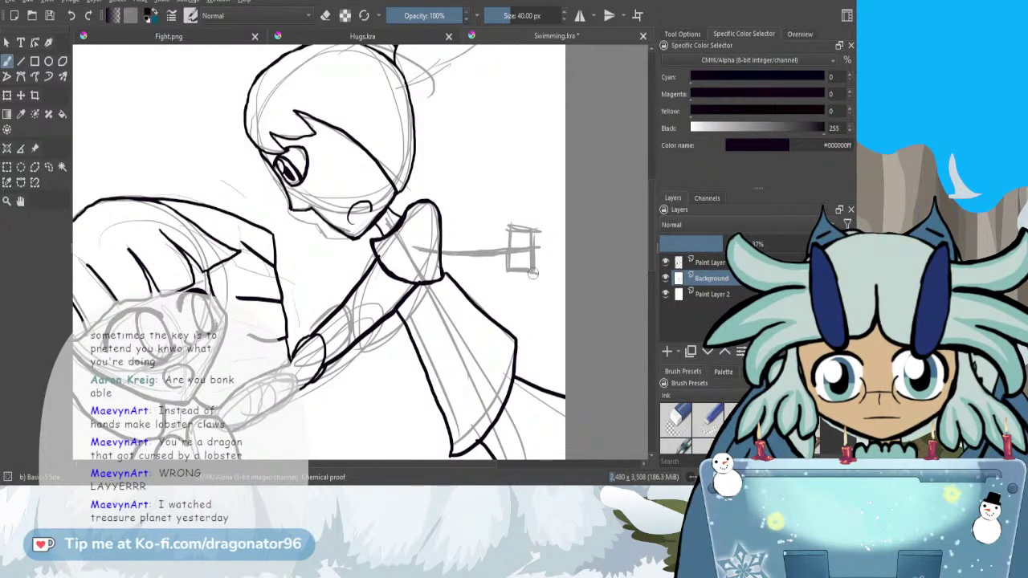
pyautogui.moveTo(527, 272); pyautogui.dragTo(542, 294)
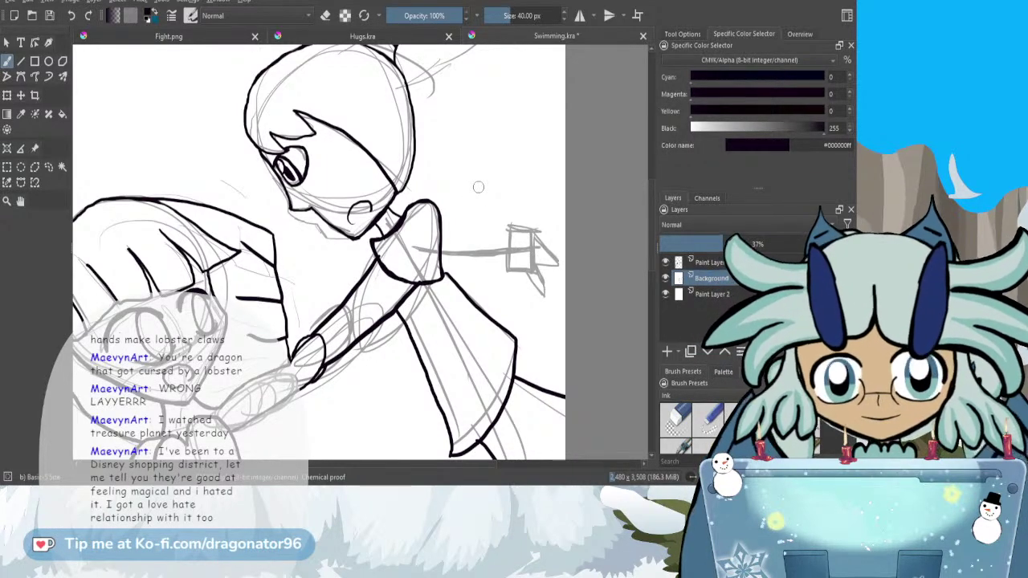
pyautogui.click(717, 261)
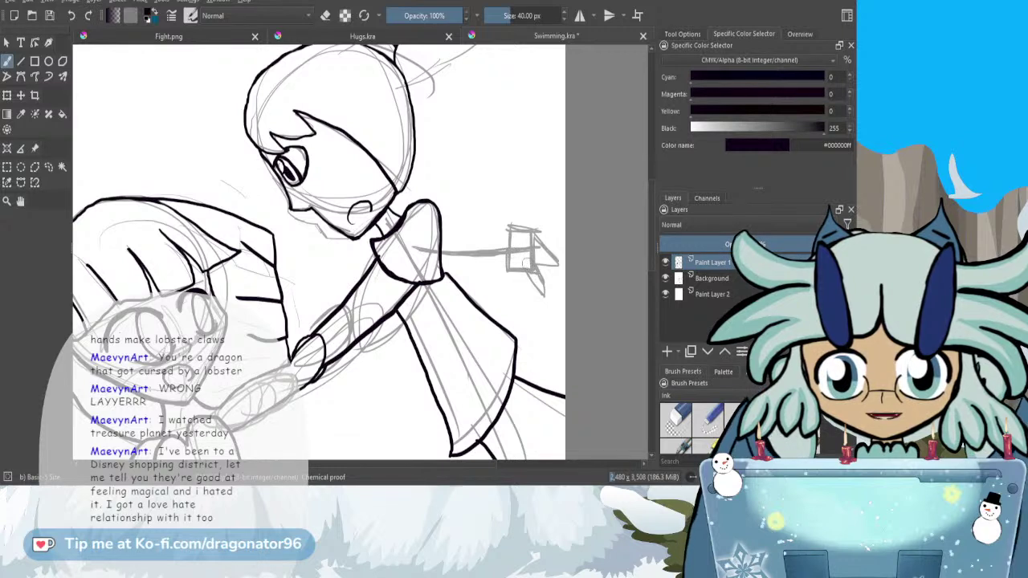
pyautogui.click(708, 279)
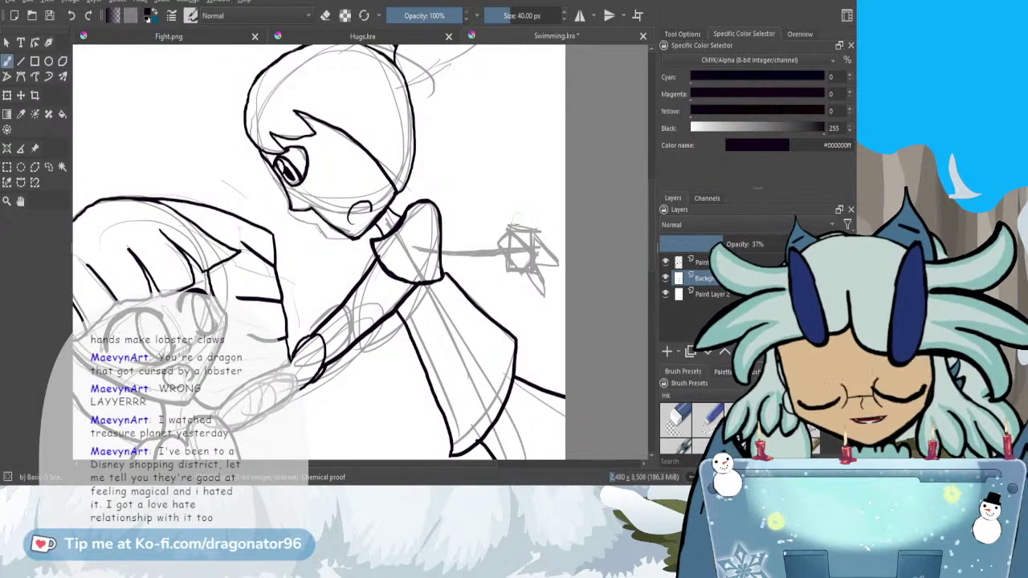
pyautogui.click(716, 263)
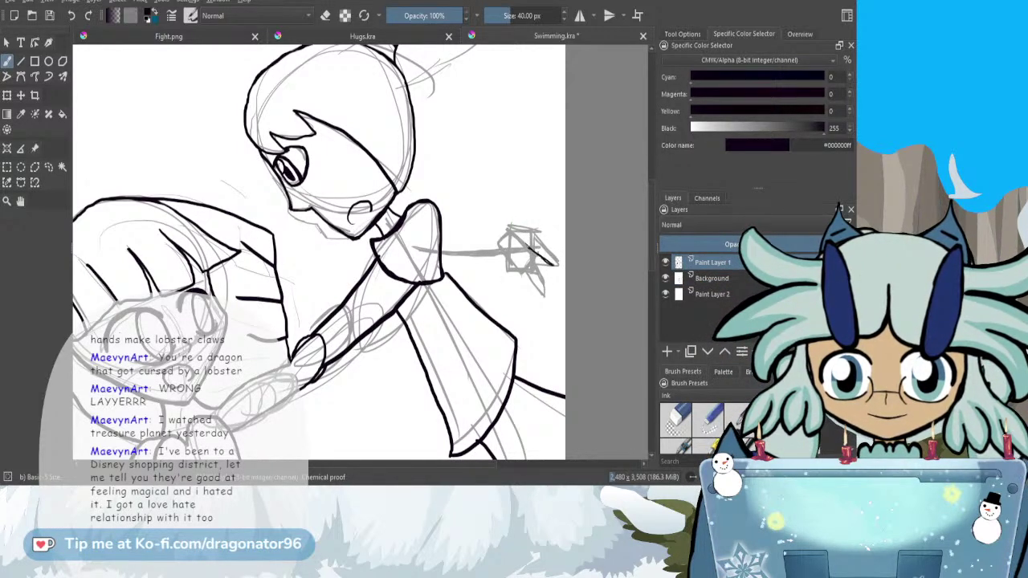
# - Try to ink the ponytailed figure's rear arm and pointed fingers over the sketch, and undo the strokes
pyautogui.moveTo(546, 265)
pyautogui.mouseDown()
pyautogui.moveTo(530, 261)
pyautogui.moveTo(535, 286)
pyautogui.mouseUp()
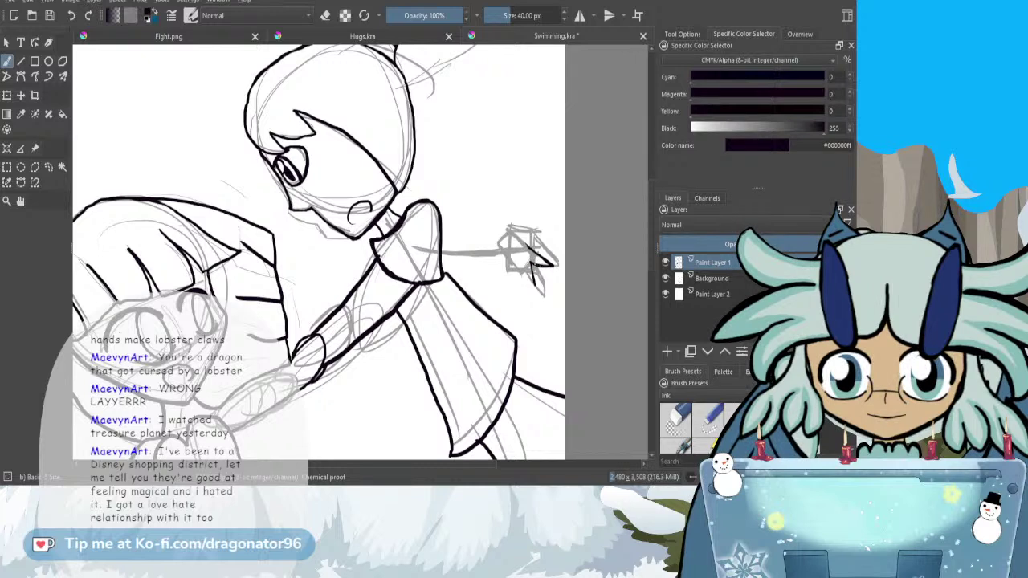
pyautogui.moveTo(522, 272); pyautogui.dragTo(534, 285)
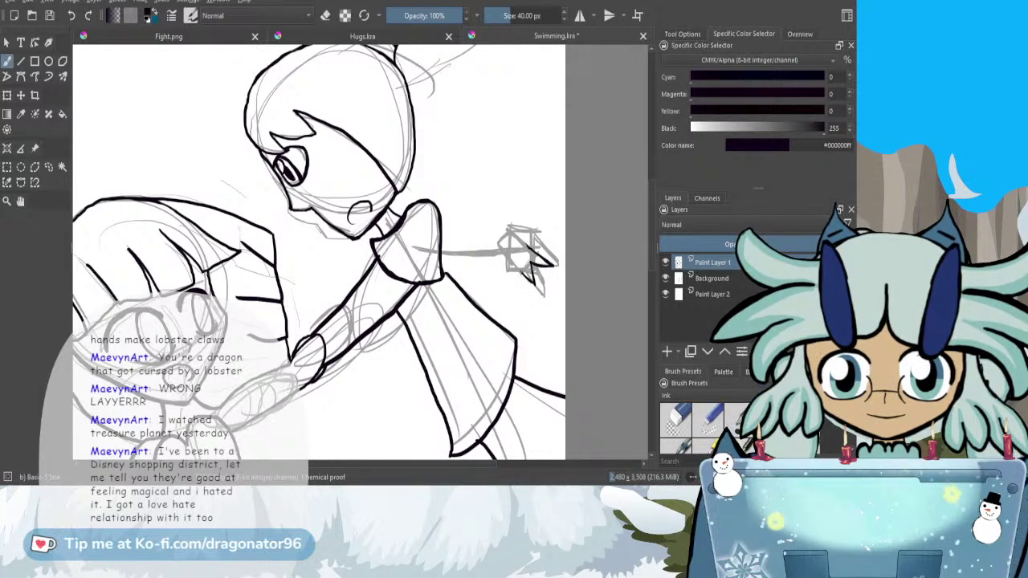
pyautogui.moveTo(528, 245); pyautogui.dragTo(546, 253)
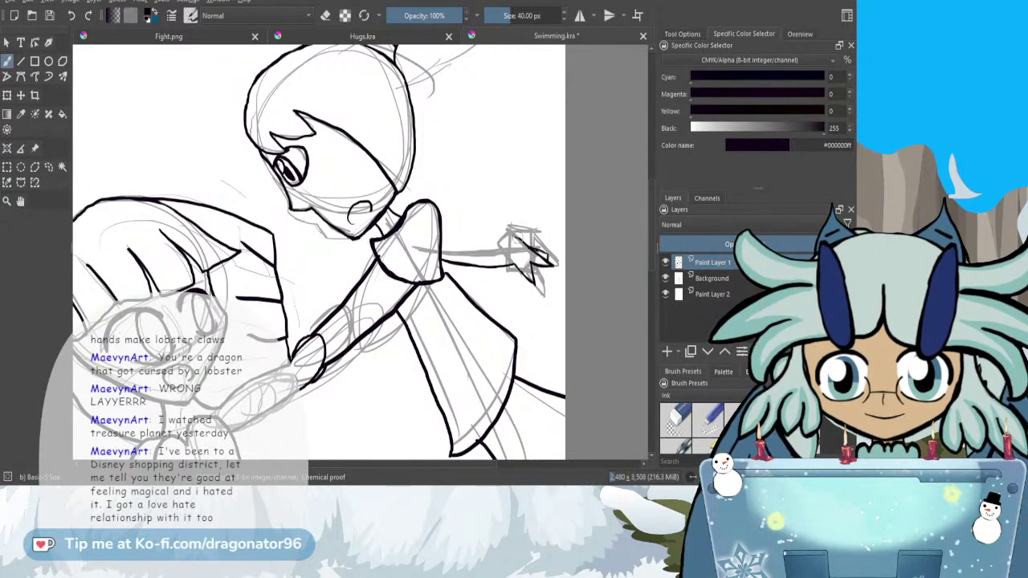
pyautogui.moveTo(514, 237); pyautogui.dragTo(463, 238)
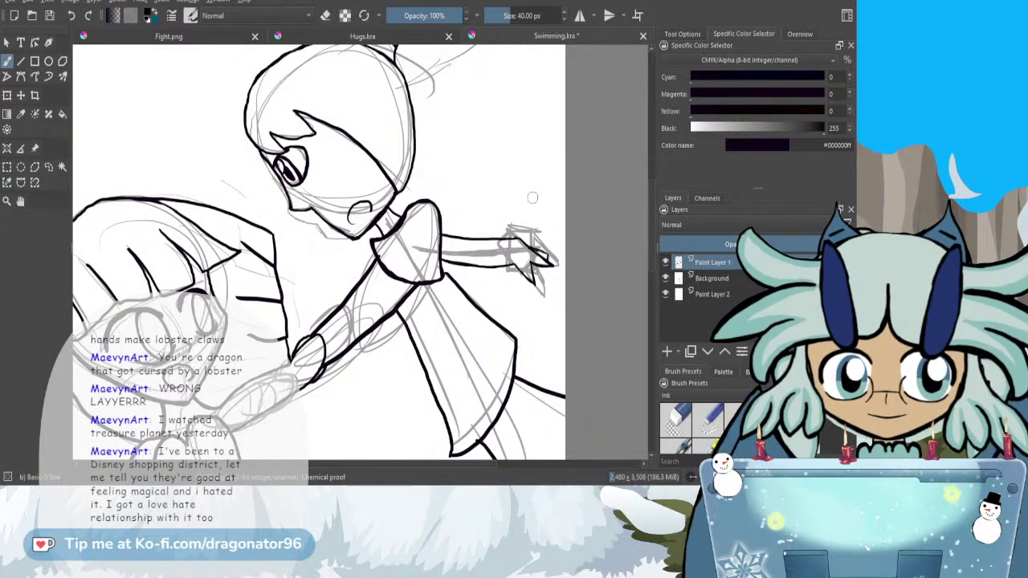
pyautogui.hotkey('ctrl', 'z')
pyautogui.hotkey('ctrl', 'z')
pyautogui.hotkey('ctrl', 'z')
pyautogui.hotkey('ctrl', 'z')
pyautogui.hotkey('ctrl', 'z')
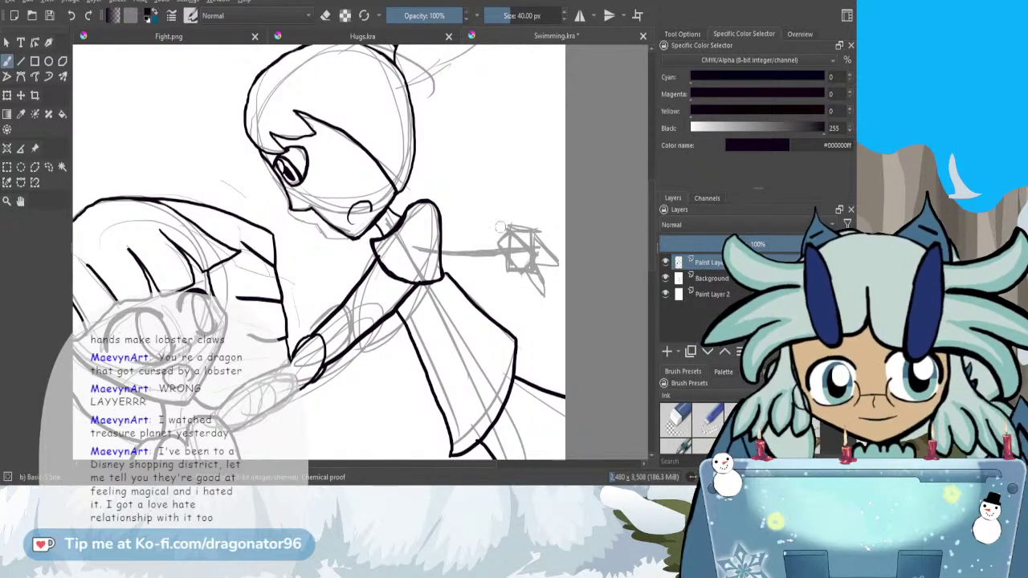
# - Ink the rear arm's two edges from the sleeve to the wrist and a mitten-like hand with a thumb on Paint Layer 1
pyautogui.moveTo(516, 231); pyautogui.dragTo(557, 251)
pyautogui.hotkey('ctrl', 'z')
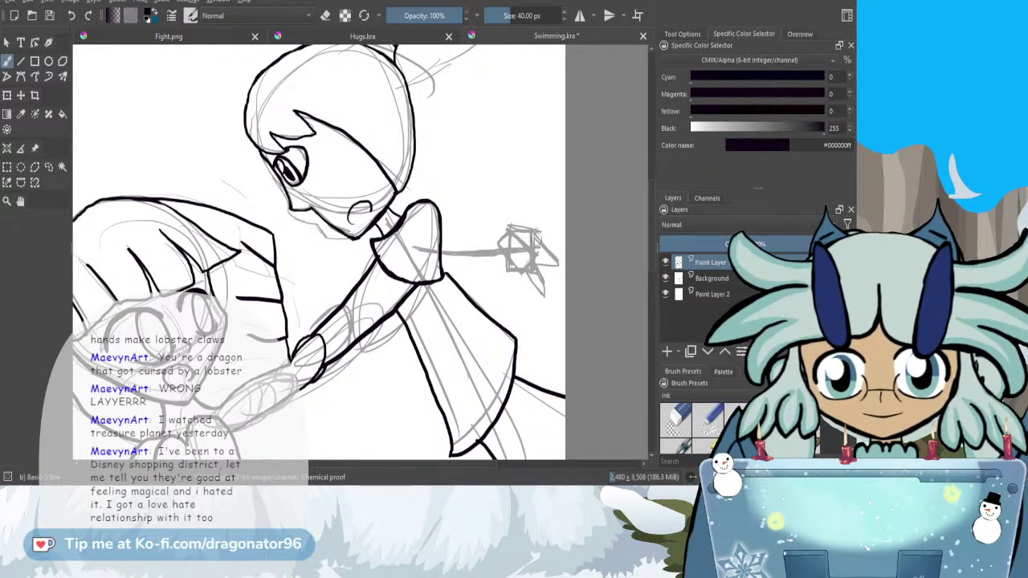
pyautogui.moveTo(556, 252)
pyautogui.mouseDown()
pyautogui.moveTo(533, 262)
pyautogui.moveTo(549, 290)
pyautogui.moveTo(525, 272)
pyautogui.mouseUp()
pyautogui.moveTo(531, 232)
pyautogui.mouseDown()
pyautogui.moveTo(503, 239)
pyautogui.moveTo(523, 282)
pyautogui.mouseUp()
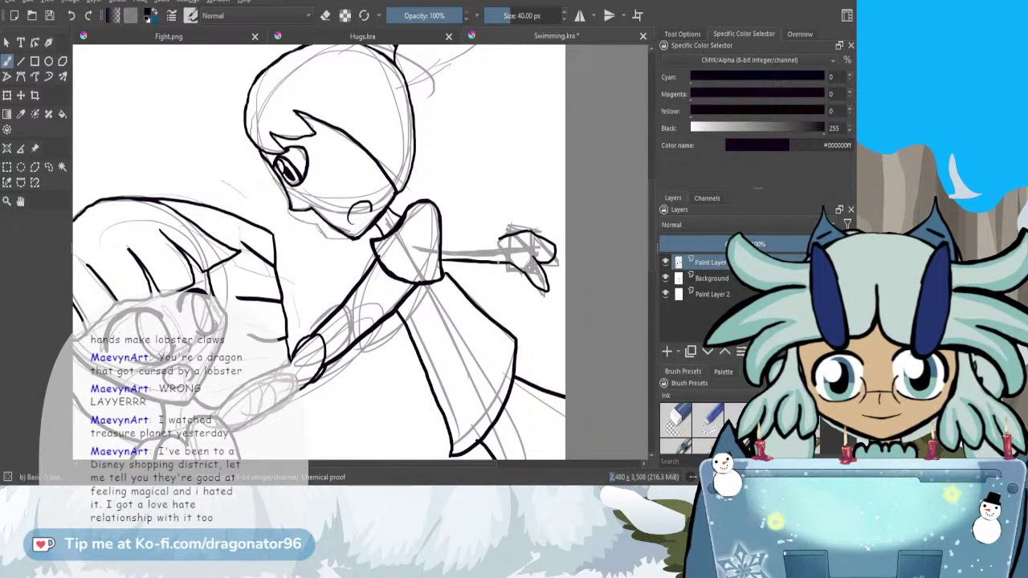
pyautogui.moveTo(483, 239); pyautogui.dragTo(438, 241)
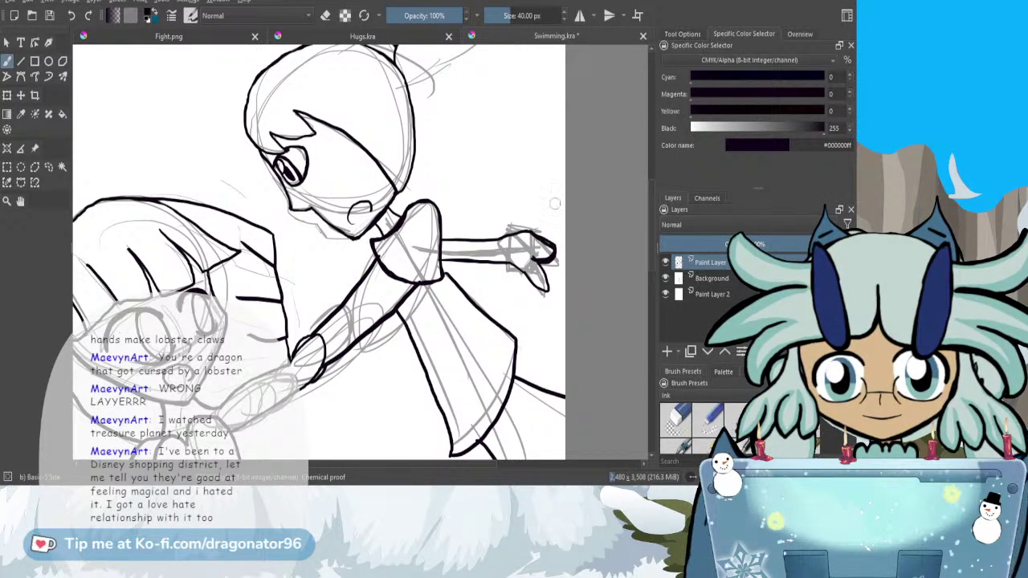
# - Hide the Background sketch layer and erase the inked hand at the end of the rear arm up to the wrist
pyautogui.click(665, 278)
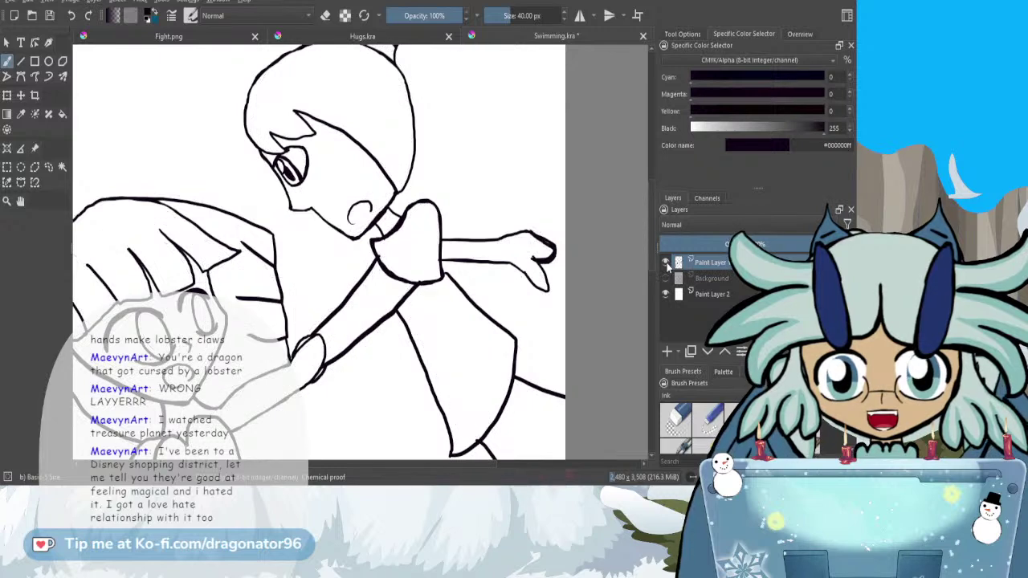
pyautogui.press('e')
pyautogui.moveTo(548, 231)
pyautogui.mouseDown()
pyautogui.moveTo(556, 280)
pyautogui.moveTo(531, 295)
pyautogui.moveTo(529, 283)
pyautogui.moveTo(535, 307)
pyautogui.moveTo(551, 309)
pyautogui.moveTo(553, 257)
pyautogui.moveTo(559, 274)
pyautogui.moveTo(534, 278)
pyautogui.mouseUp()
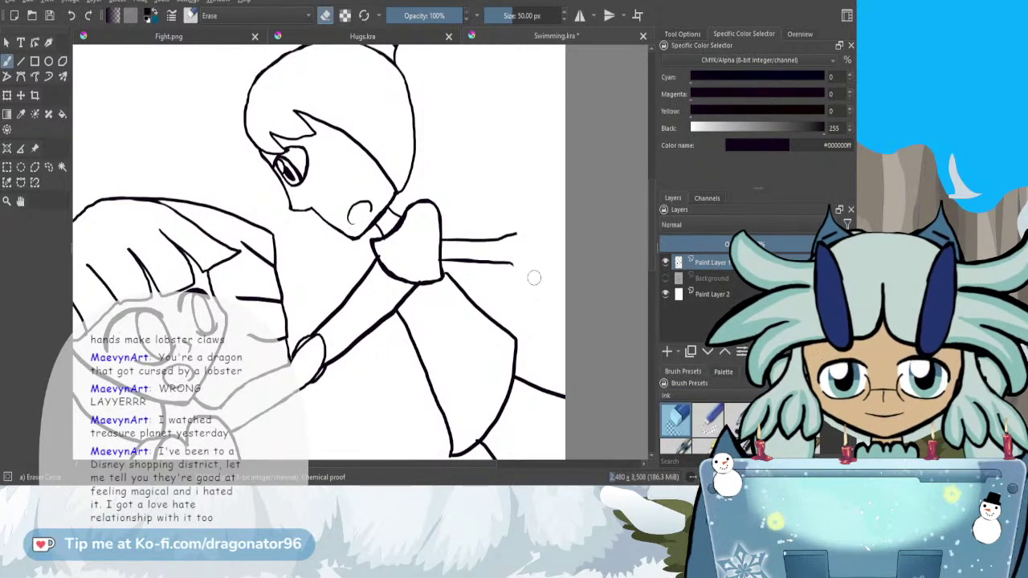
# - Ink an open hand at the rear arm's wrist, with two pointed upper fingers and a pointed thumb angled downward
pyautogui.press('e')
pyautogui.moveTo(370, 463); pyautogui.dragTo(404, 450)
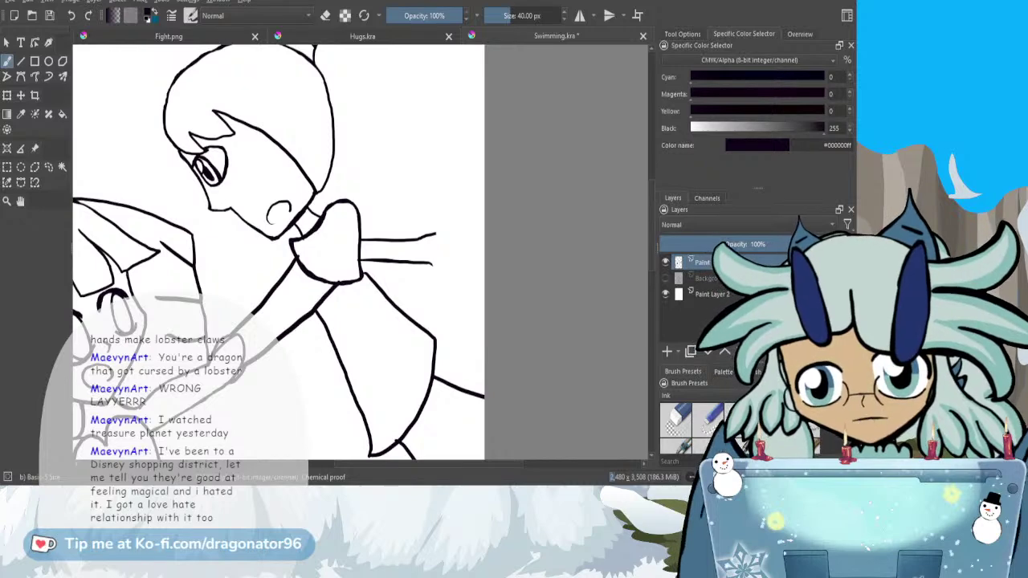
pyautogui.scroll(2, 436, 239)
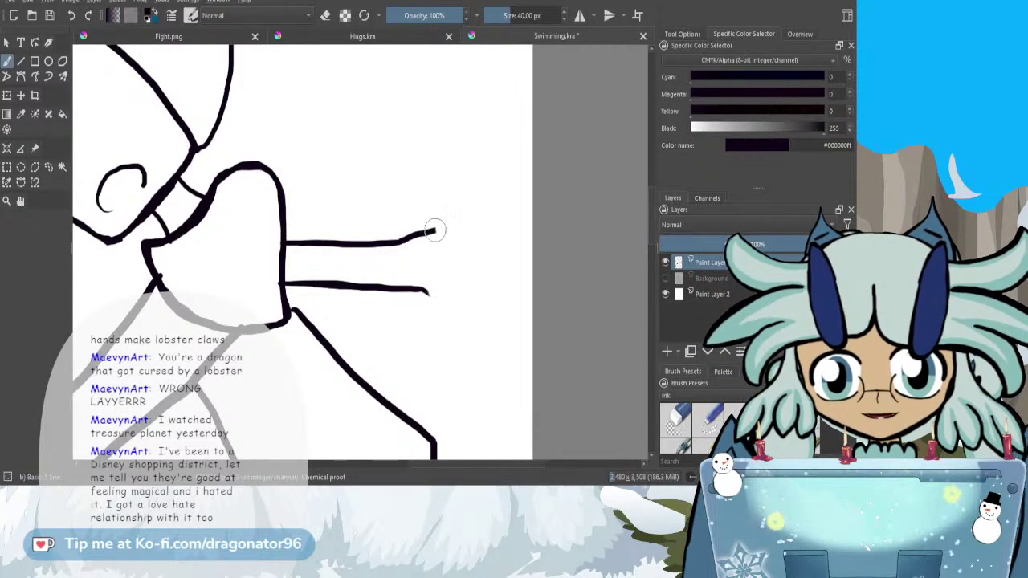
pyautogui.moveTo(436, 232)
pyautogui.mouseDown()
pyautogui.moveTo(488, 197)
pyautogui.moveTo(464, 240)
pyautogui.mouseUp()
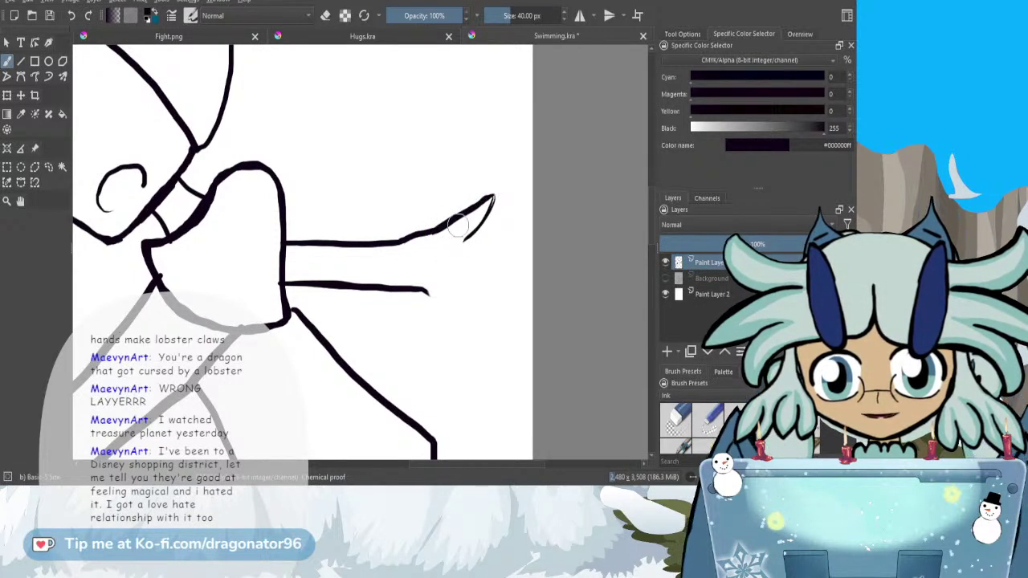
pyautogui.moveTo(425, 290)
pyautogui.mouseDown()
pyautogui.moveTo(494, 314)
pyautogui.moveTo(462, 272)
pyautogui.mouseUp()
pyautogui.moveTo(500, 313)
pyautogui.mouseDown()
pyautogui.moveTo(458, 269)
pyautogui.moveTo(499, 315)
pyautogui.mouseUp()
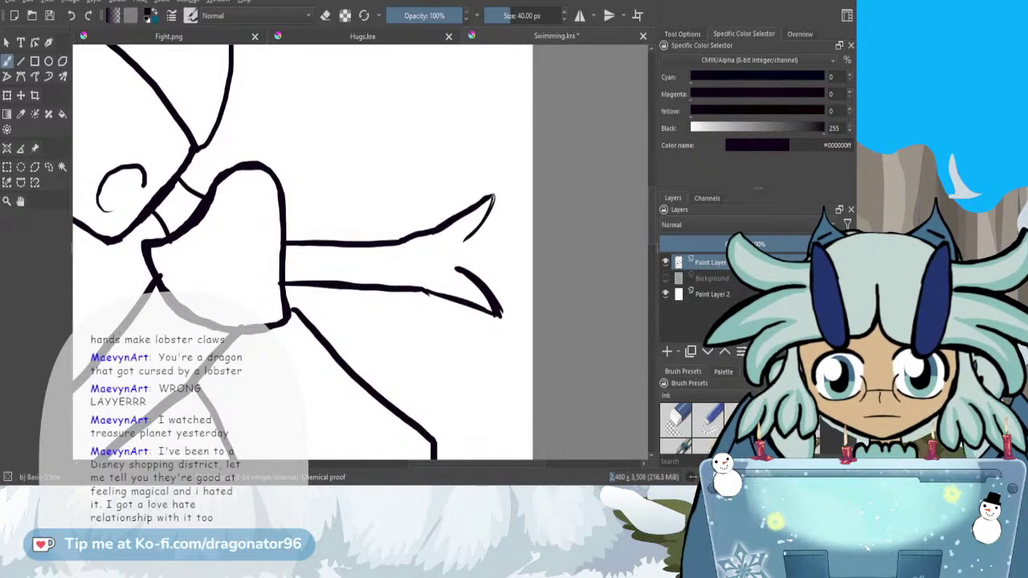
pyautogui.moveTo(492, 201)
pyautogui.mouseDown()
pyautogui.moveTo(451, 259)
pyautogui.moveTo(465, 276)
pyautogui.mouseUp()
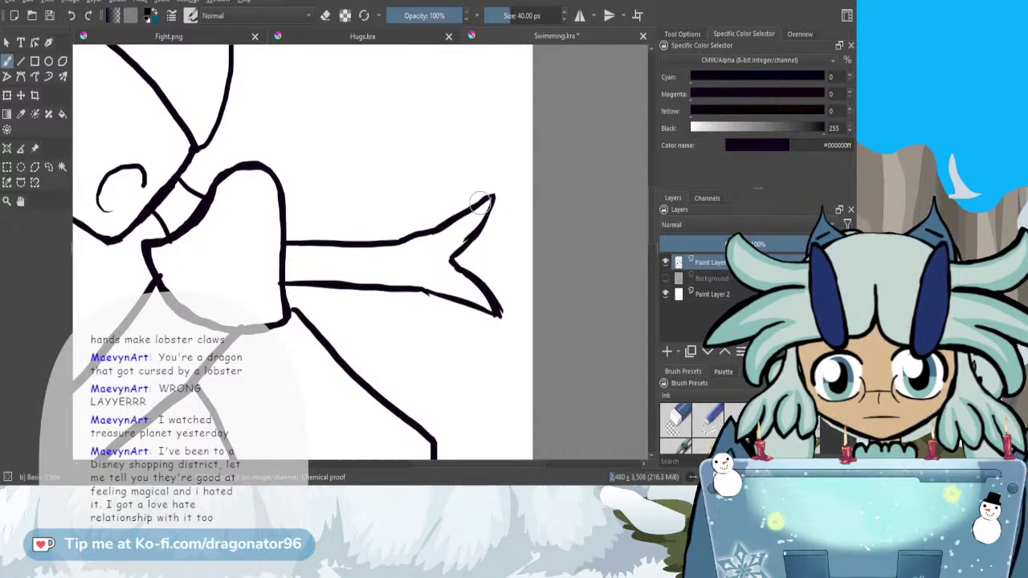
pyautogui.moveTo(431, 233); pyautogui.dragTo(477, 189)
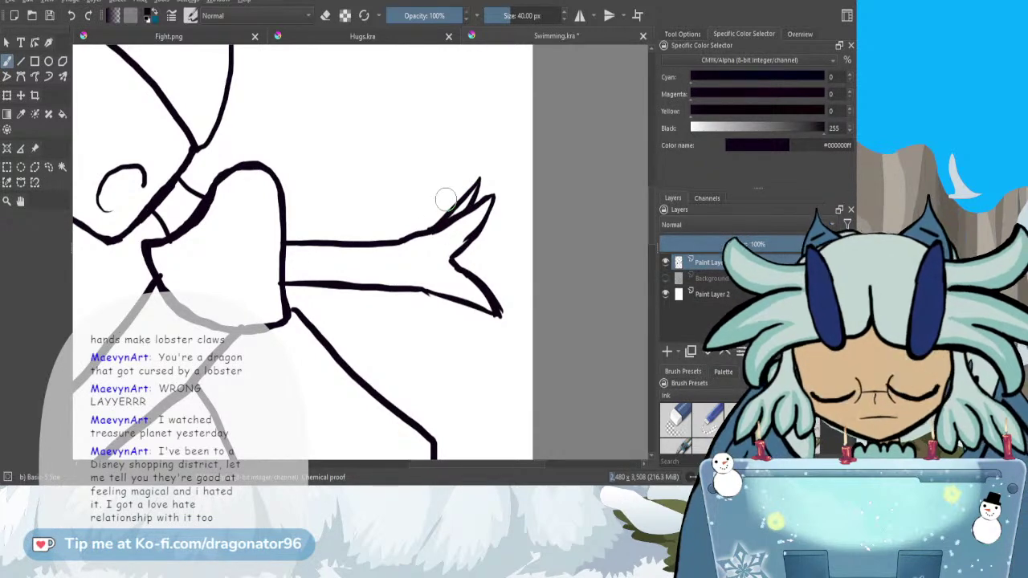
# - Erase stray ink around the thumb tip and wrist of the new hand to sharpen its outline, and return to the ink brush
pyautogui.press('e')
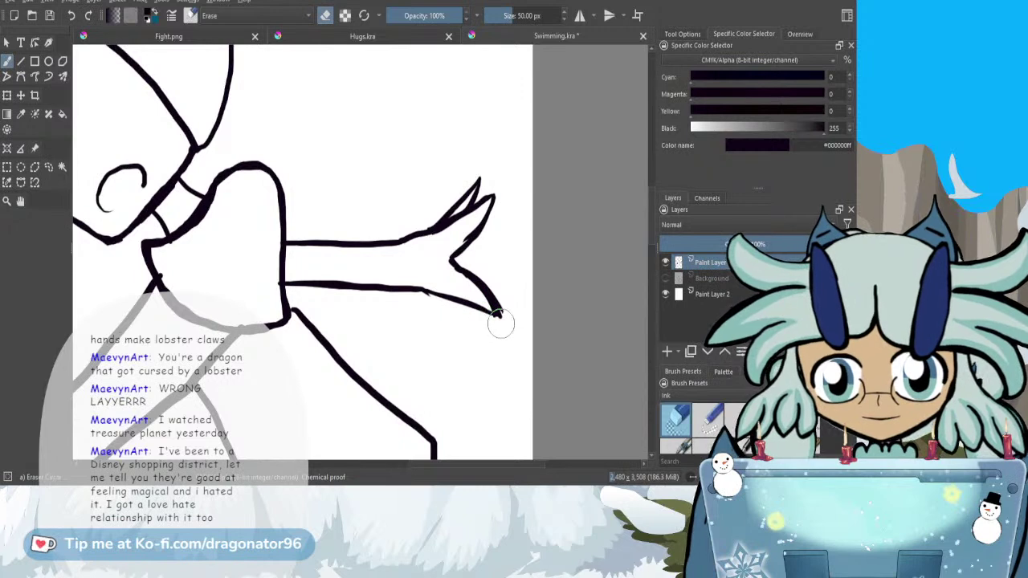
pyautogui.moveTo(503, 320); pyautogui.dragTo(503, 313)
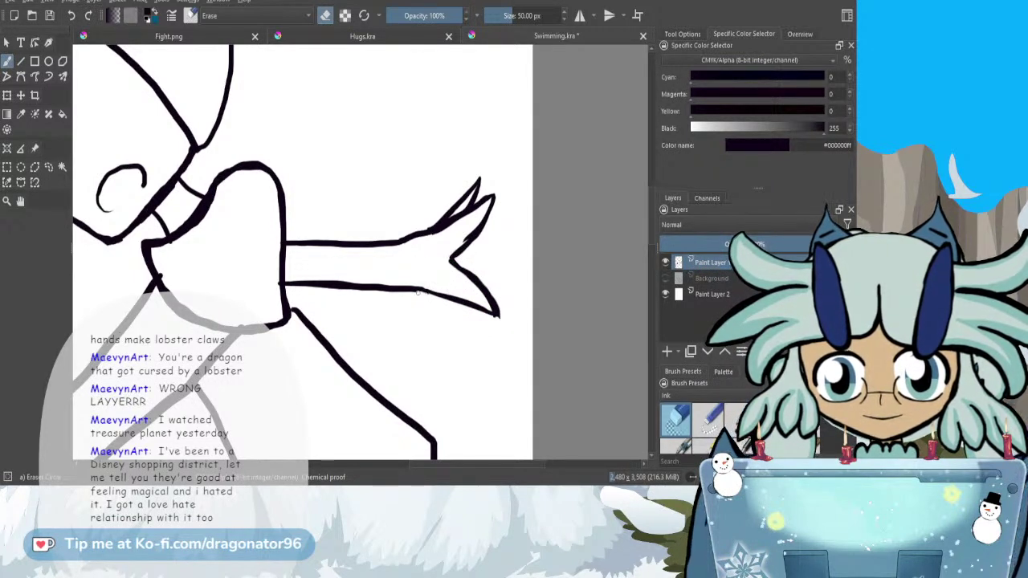
pyautogui.moveTo(477, 312); pyautogui.dragTo(493, 327)
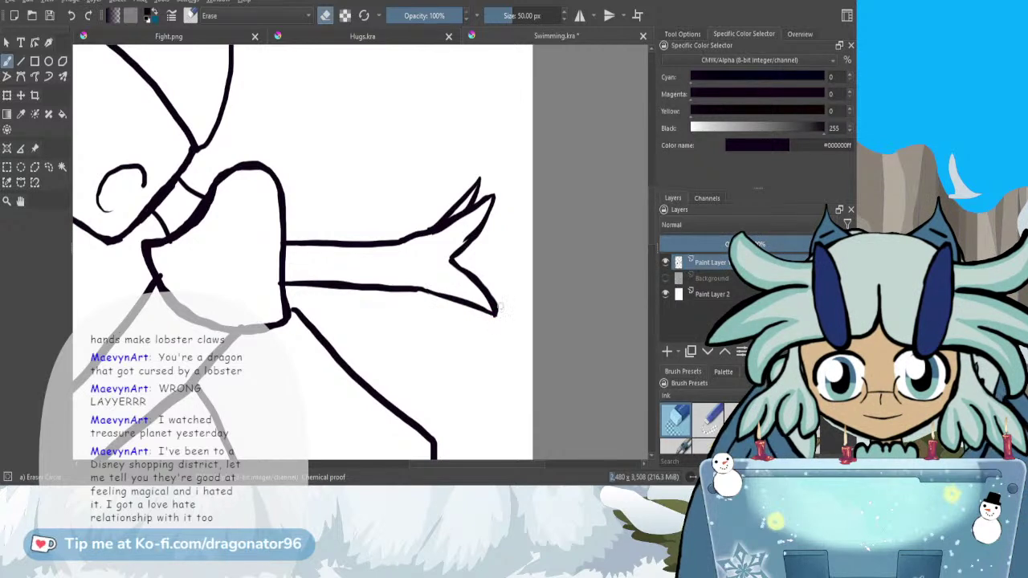
pyautogui.moveTo(482, 277); pyautogui.dragTo(502, 323)
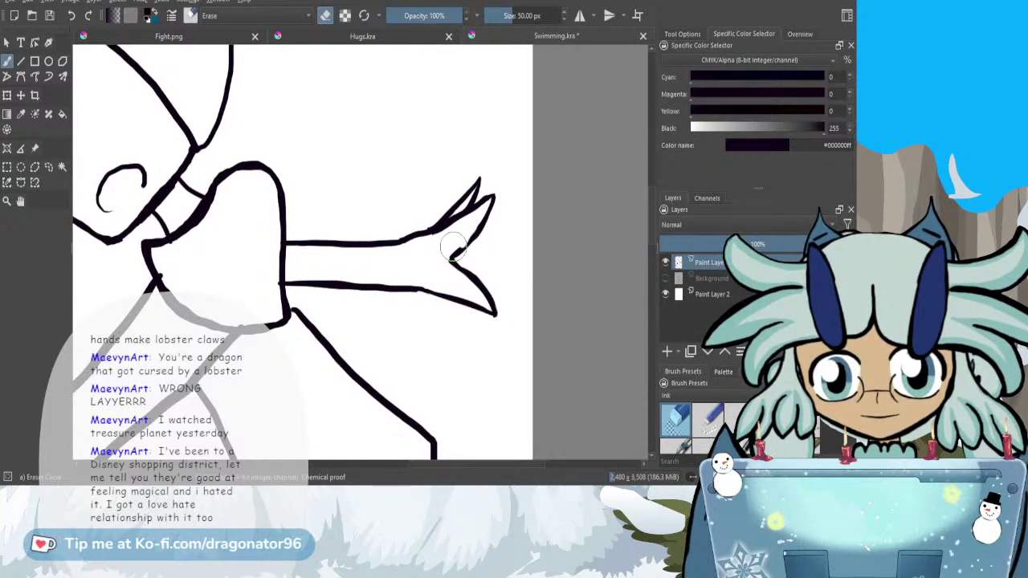
pyautogui.press('/')
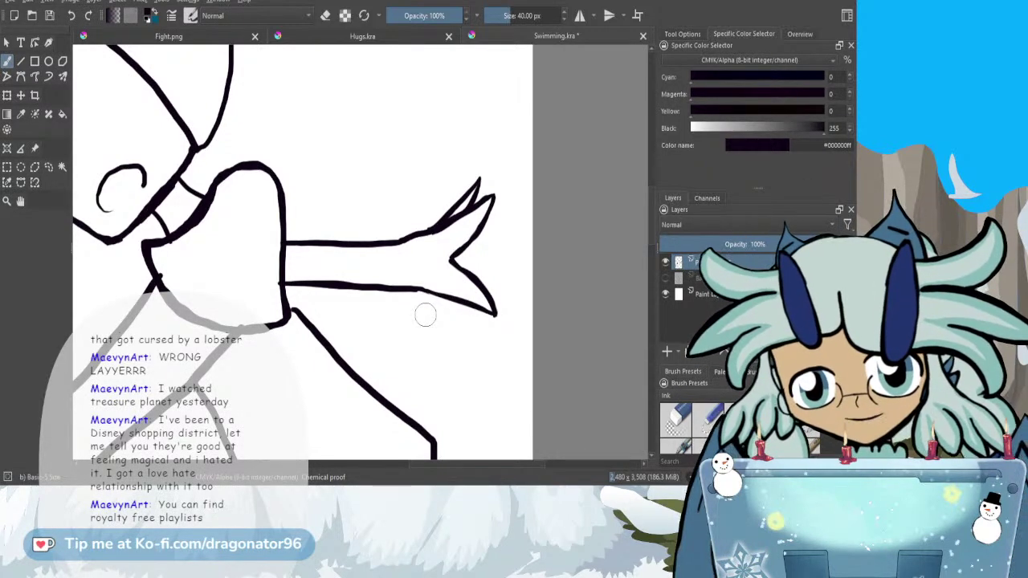
pyautogui.scroll(-2, 305, 257)
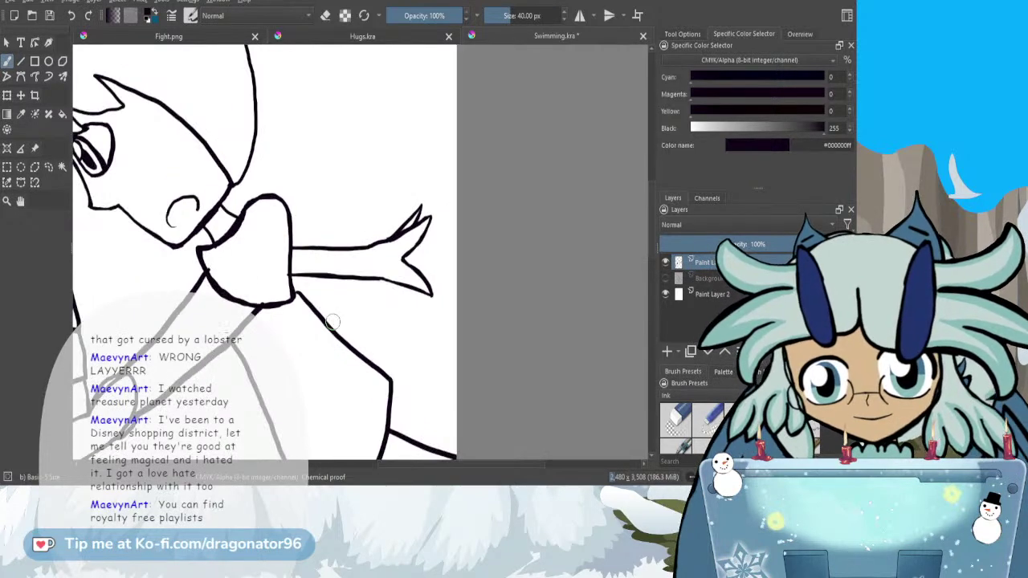
pyautogui.moveTo(402, 464); pyautogui.dragTo(313, 473)
pyautogui.scroll(-4, 344, 296)
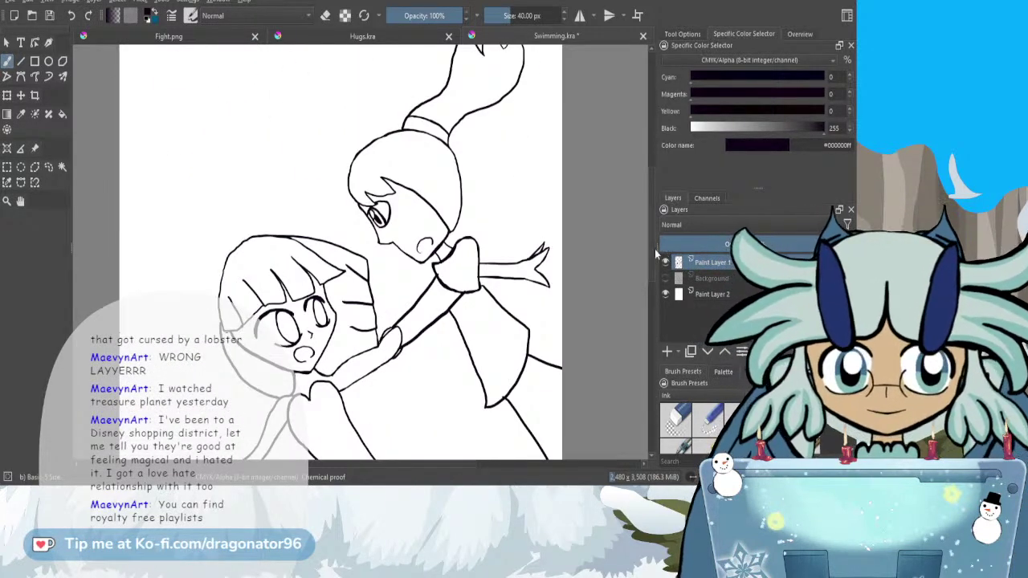
pyautogui.moveTo(654, 250); pyautogui.dragTo(655, 258)
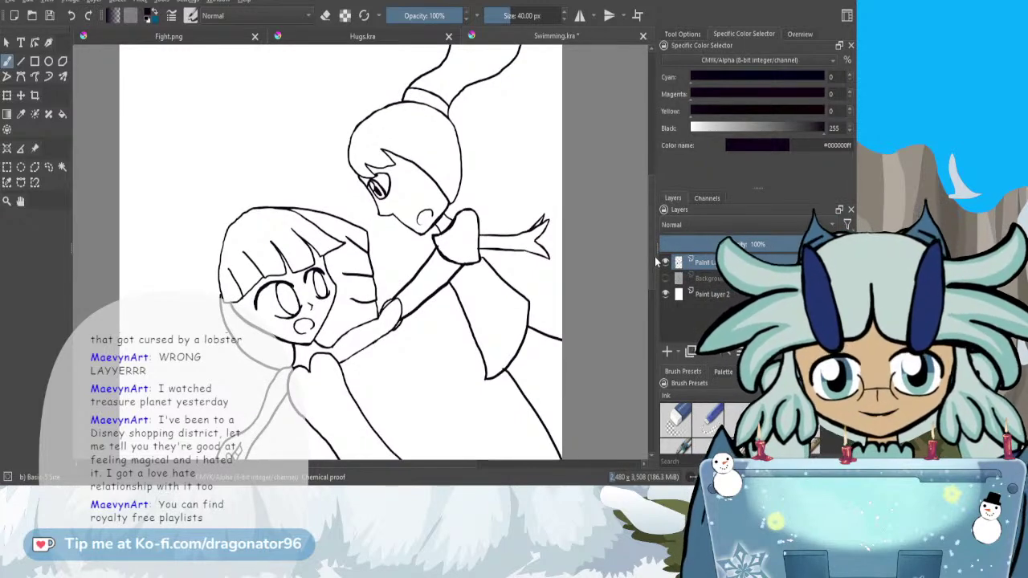
# - Ink an oval highlight and a filled black pupil inside each iris of the short-haired figure on Paint Layer 1
pyautogui.scroll(-5, 655, 261)
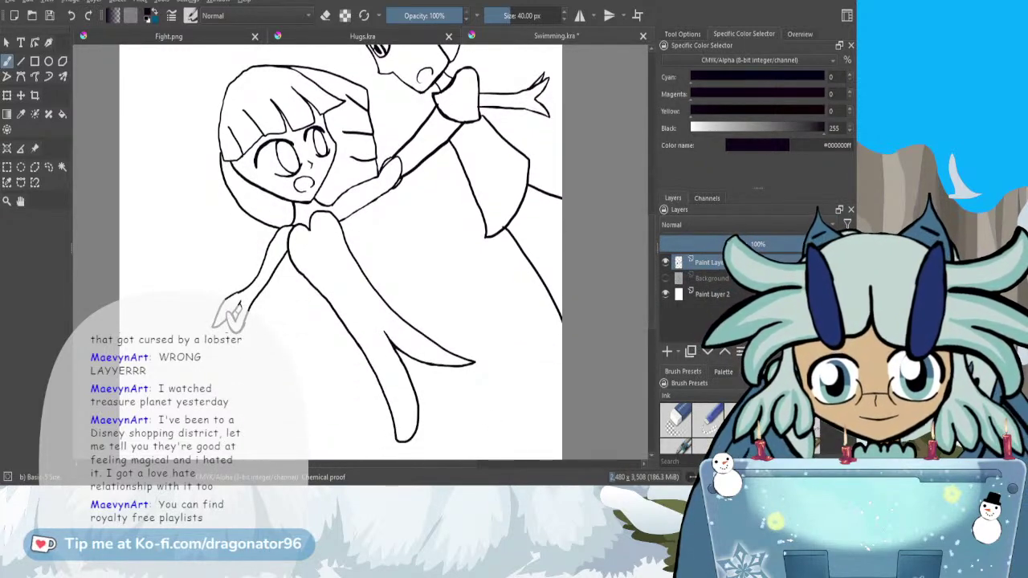
pyautogui.hscroll(-1, 295, 465)
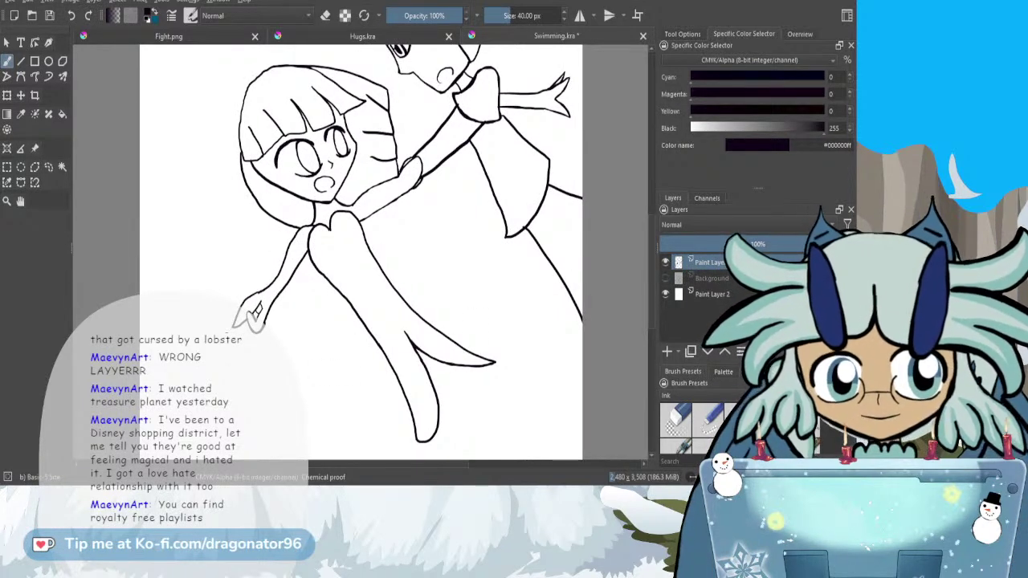
pyautogui.scroll(-2, 651, 270)
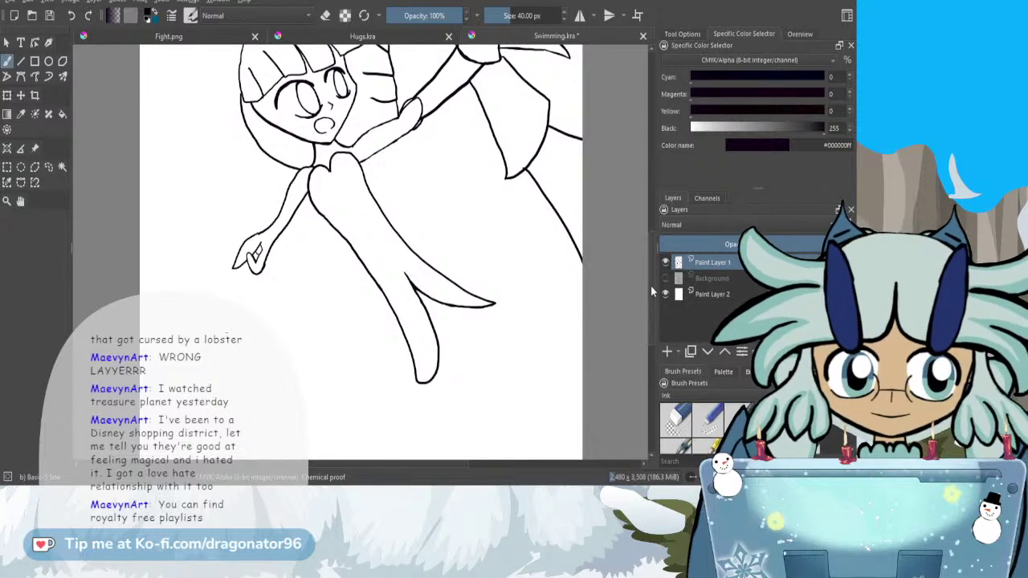
pyautogui.moveTo(652, 285)
pyautogui.mouseDown()
pyautogui.moveTo(648, 236)
pyautogui.moveTo(649, 271)
pyautogui.mouseUp()
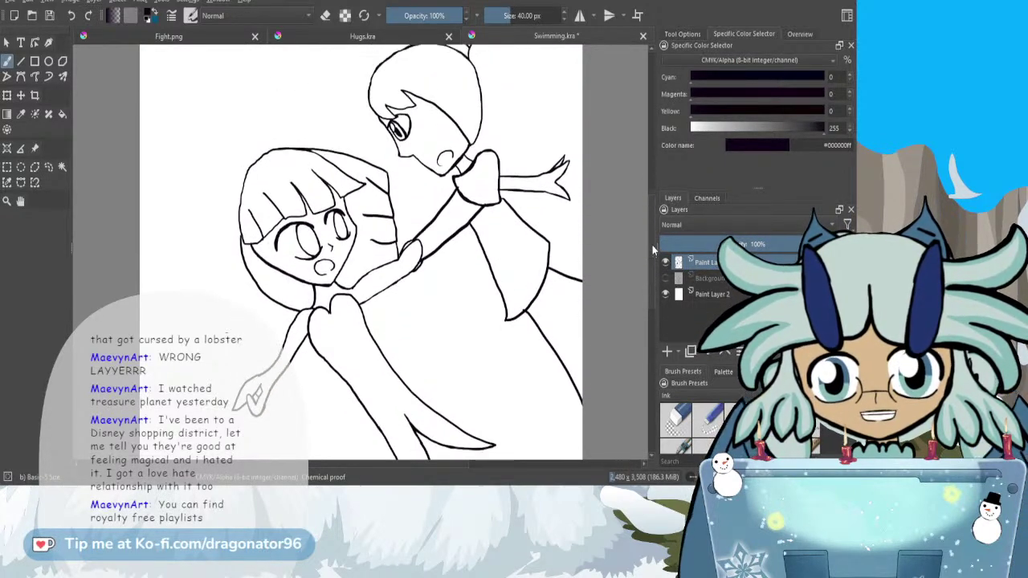
pyautogui.scroll(3, 319, 233)
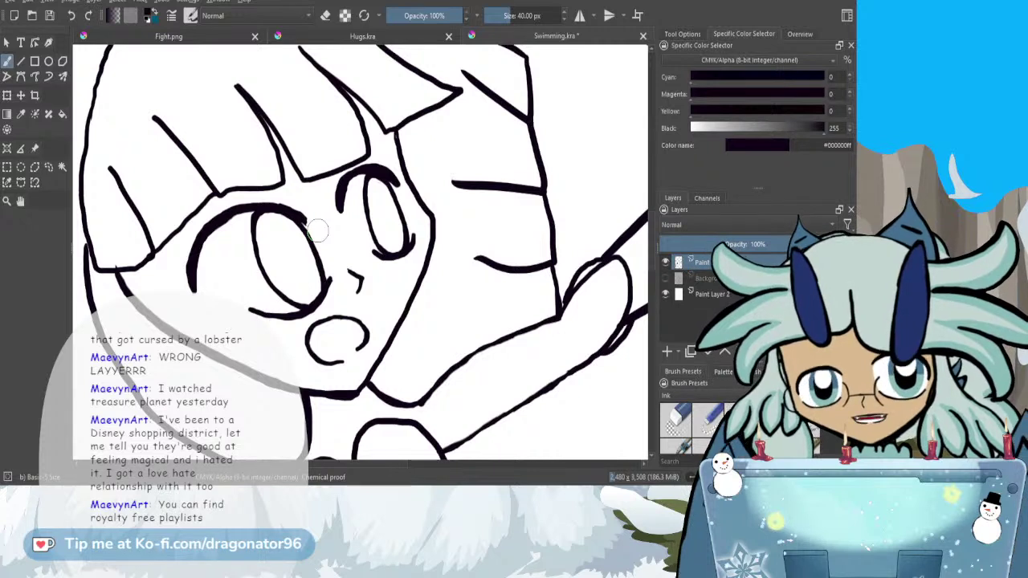
pyautogui.press('e')
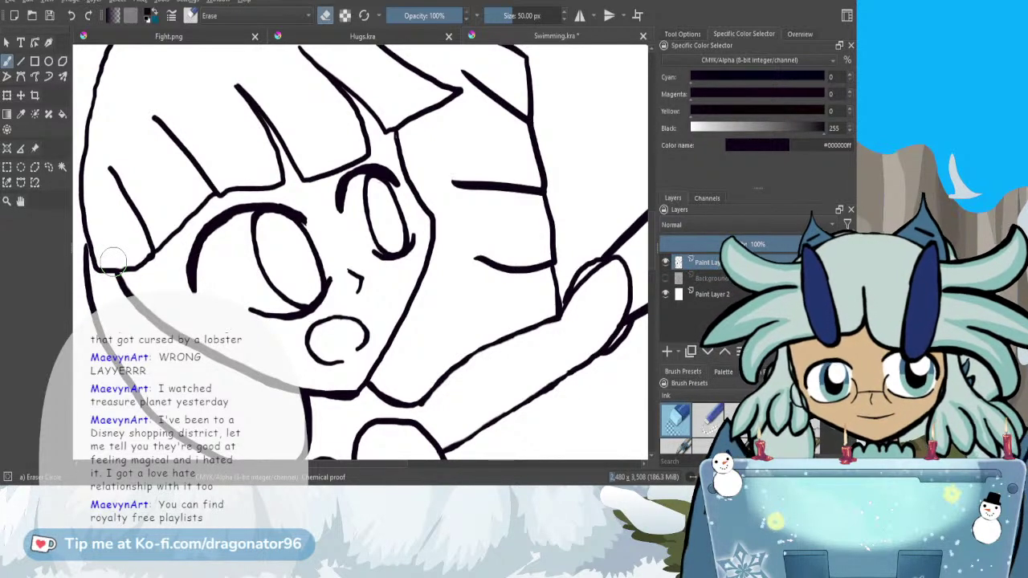
pyautogui.press('e')
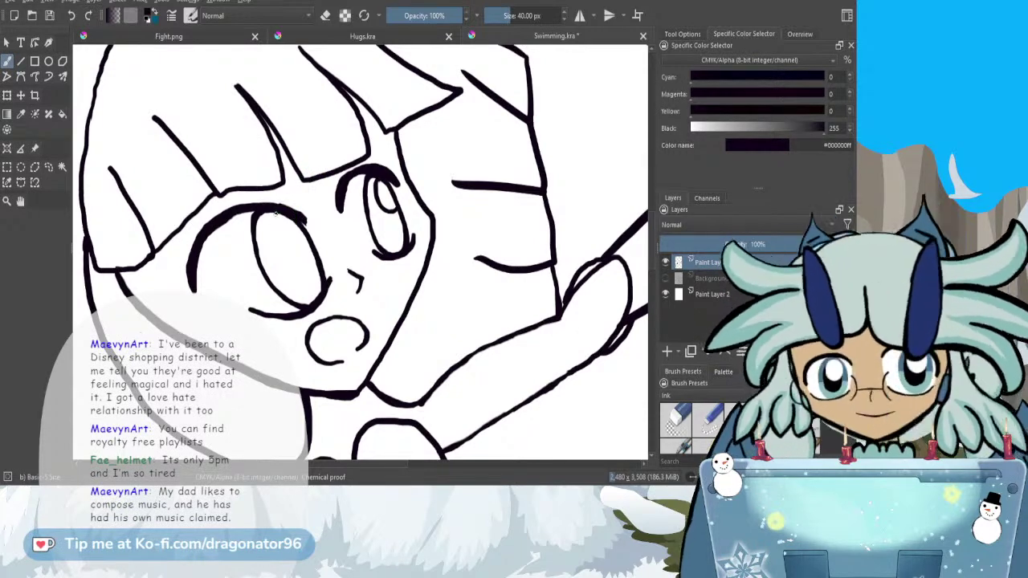
pyautogui.moveTo(275, 245)
pyautogui.mouseDown()
pyautogui.moveTo(303, 268)
pyautogui.moveTo(319, 252)
pyautogui.moveTo(296, 267)
pyautogui.mouseUp()
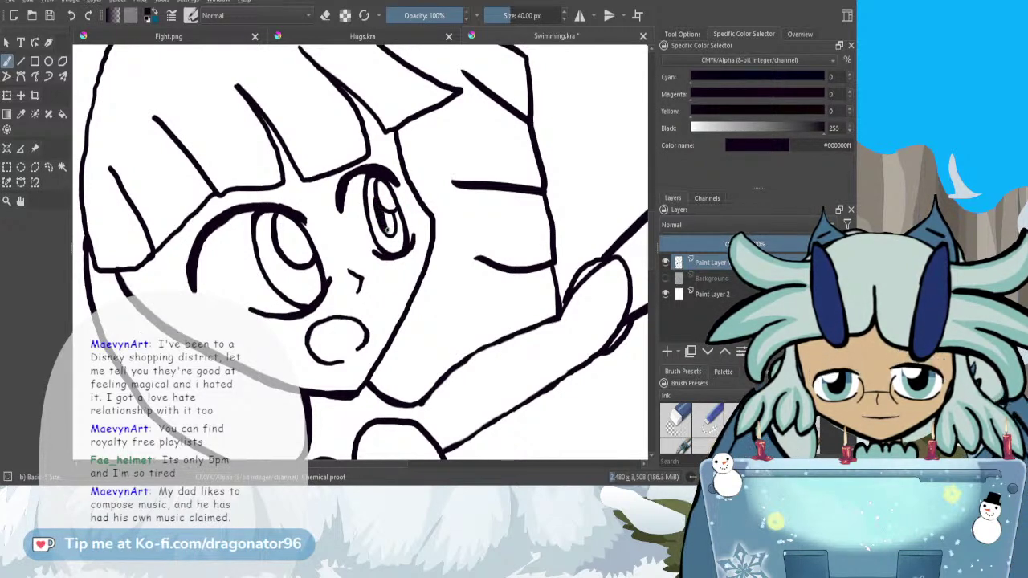
pyautogui.moveTo(388, 233); pyautogui.dragTo(387, 215)
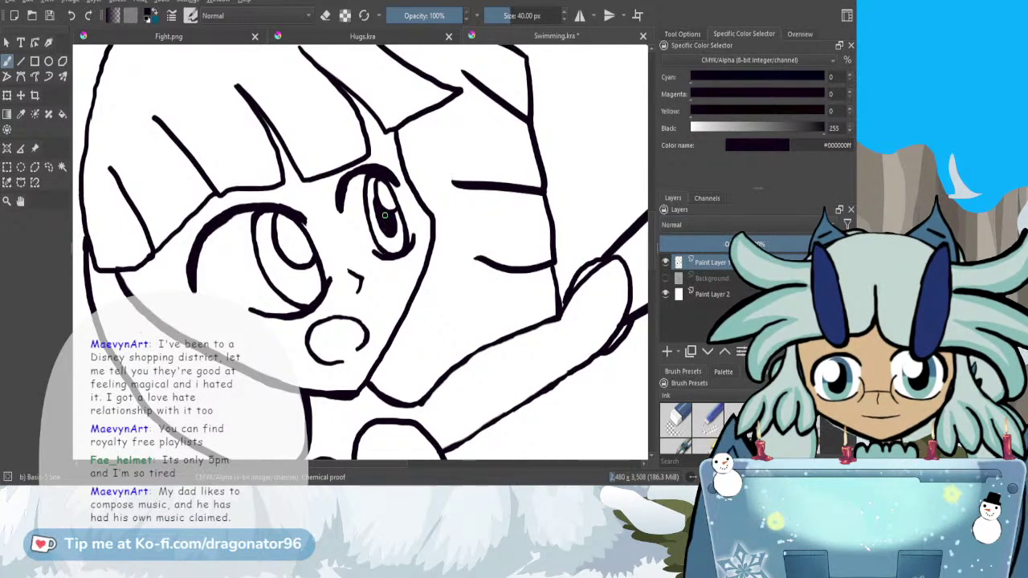
pyautogui.moveTo(271, 233)
pyautogui.mouseDown()
pyautogui.moveTo(281, 276)
pyautogui.moveTo(309, 289)
pyautogui.moveTo(309, 267)
pyautogui.moveTo(304, 285)
pyautogui.moveTo(283, 257)
pyautogui.mouseUp()
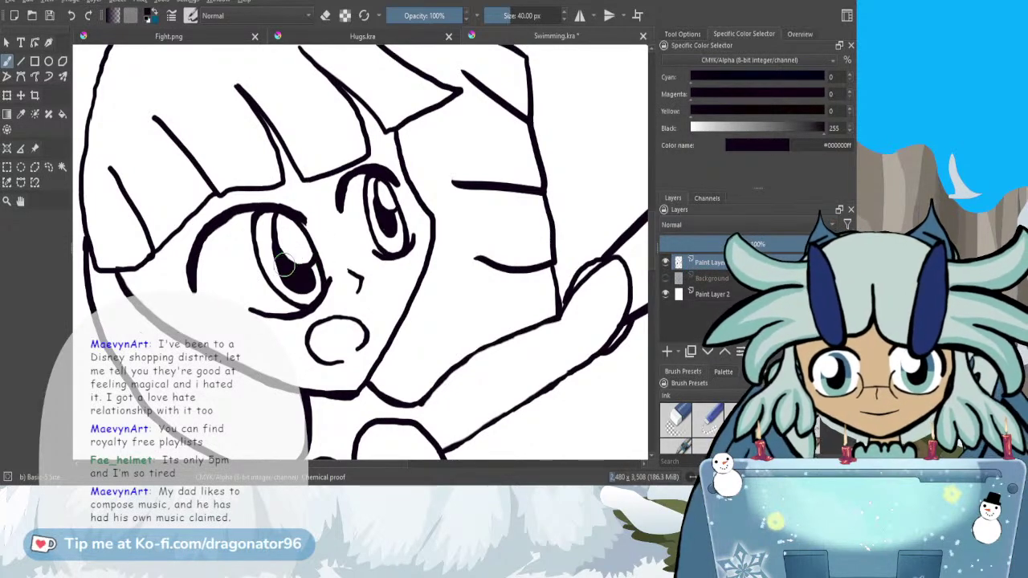
# - Save the finished line art in Swimming.kra and save a copy of it as Swimming.png
pyautogui.scroll(3, 288, 270)
pyautogui.scroll(-3, 292, 274)
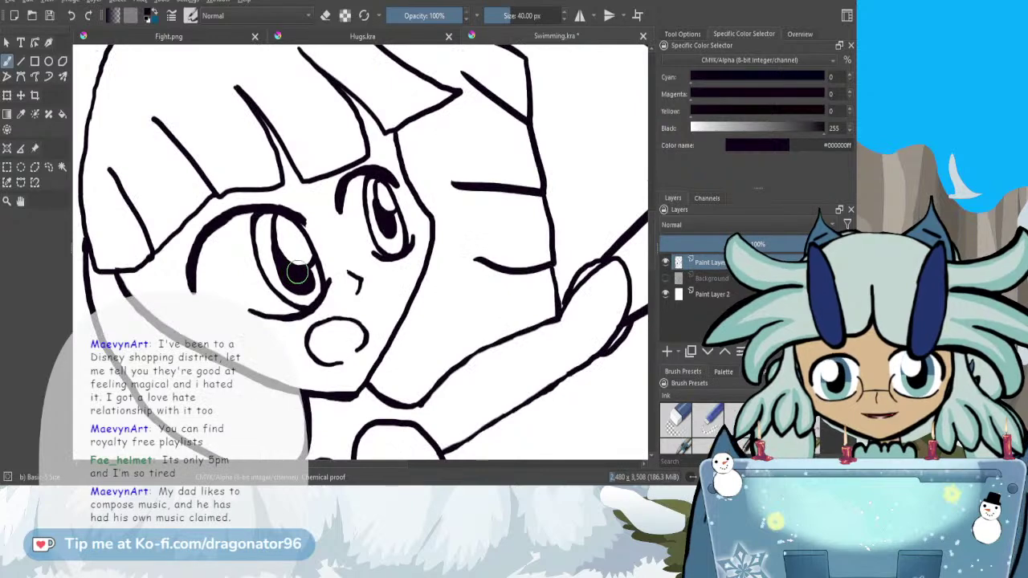
pyautogui.scroll(-3, 292, 275)
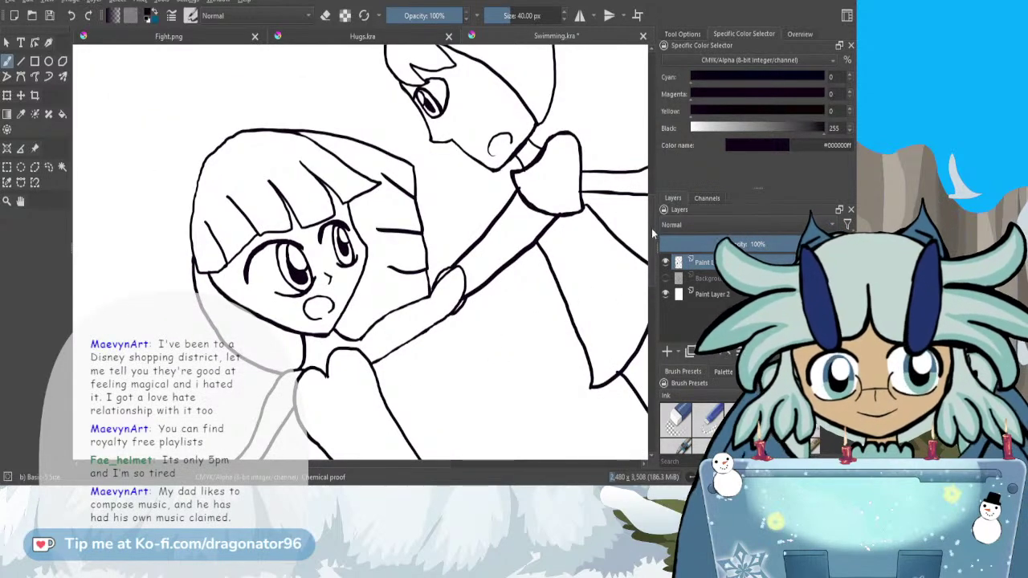
pyautogui.moveTo(652, 234); pyautogui.dragTo(652, 249)
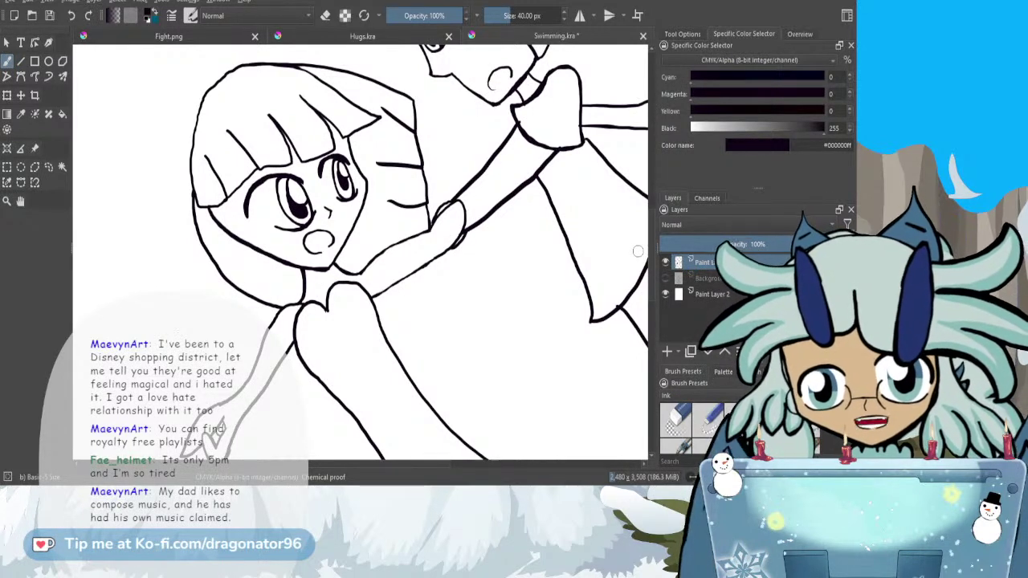
pyautogui.scroll(-2, 588, 250)
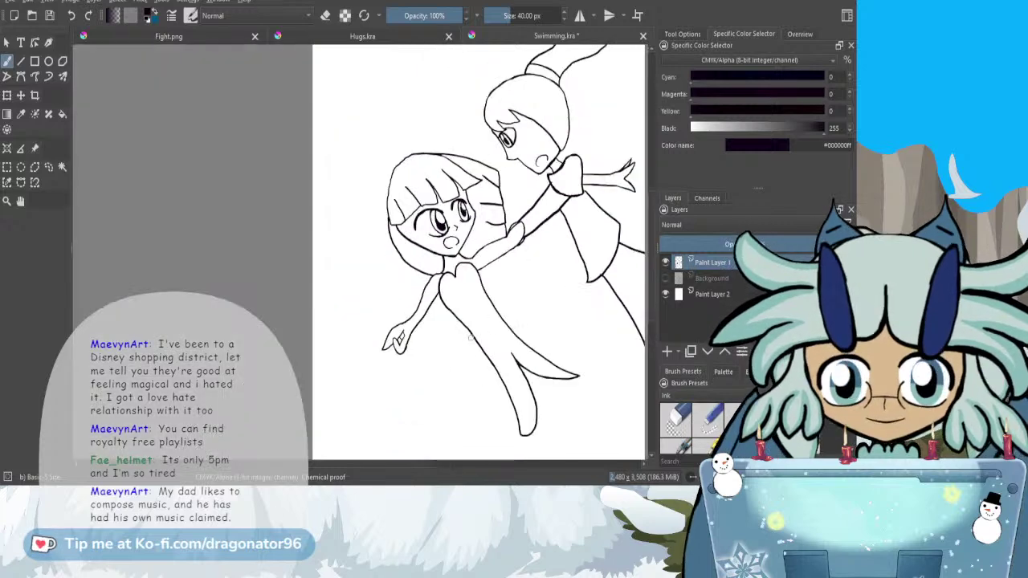
pyautogui.moveTo(387, 463); pyautogui.dragTo(425, 467)
pyautogui.moveTo(652, 272); pyautogui.dragTo(655, 266)
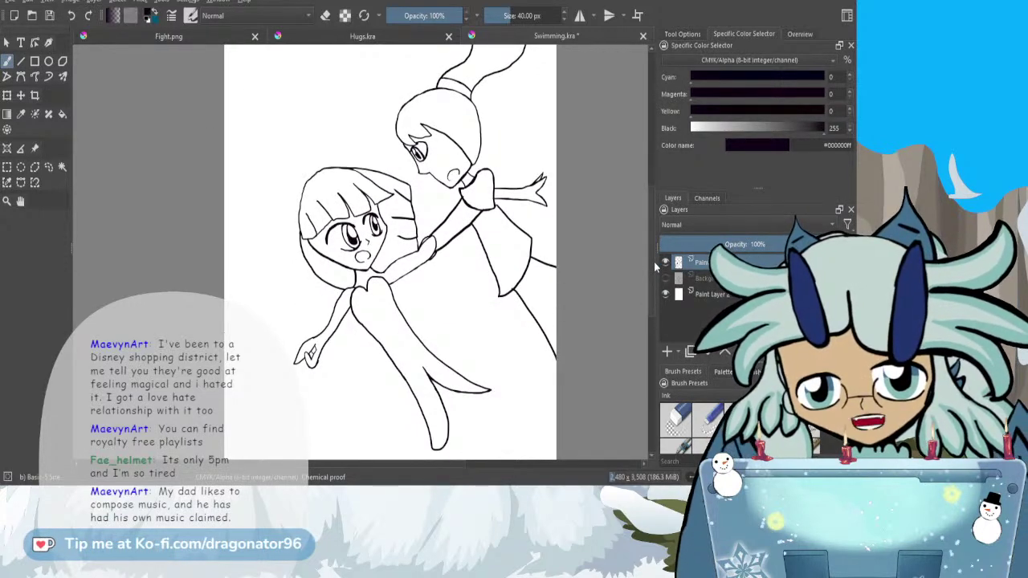
pyautogui.click(50, 18)
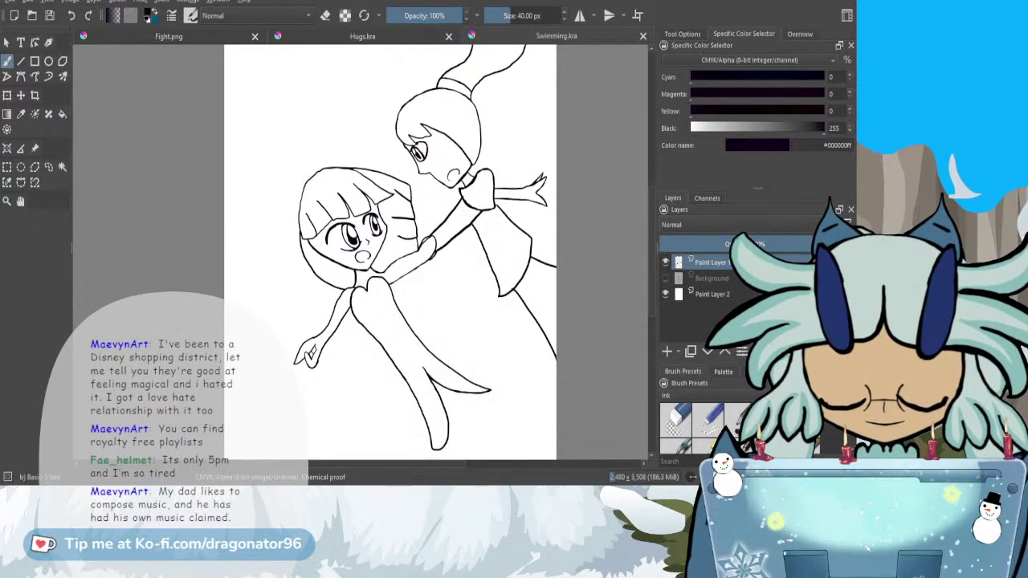
pyautogui.hotkey('ctrl', 's')
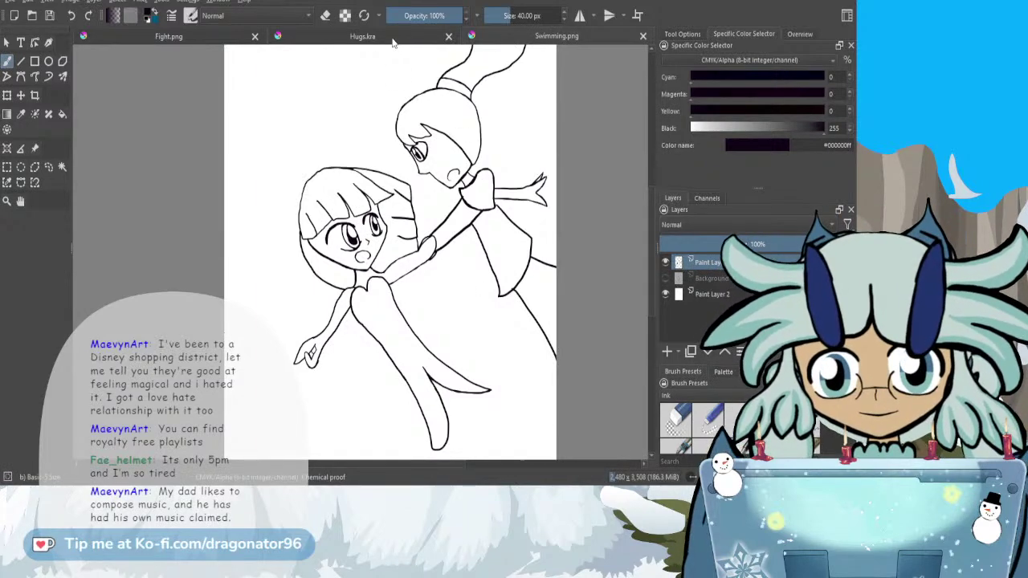
# - Copy the vector layer holding the Ko-fi link from Fight.png into Swimming.png above Paint Layer 1 and save the file
pyautogui.click(209, 36)
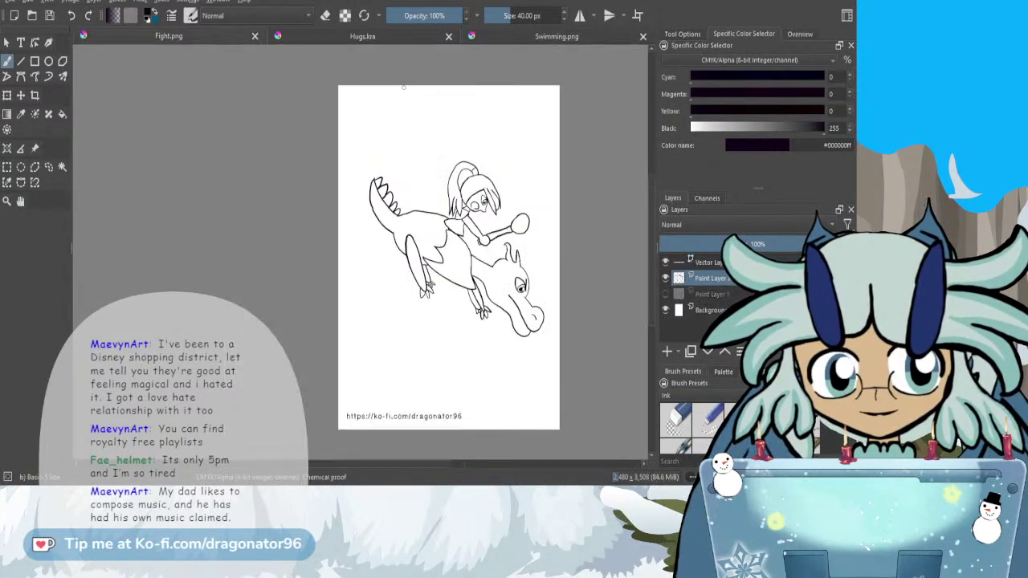
pyautogui.click(508, 37)
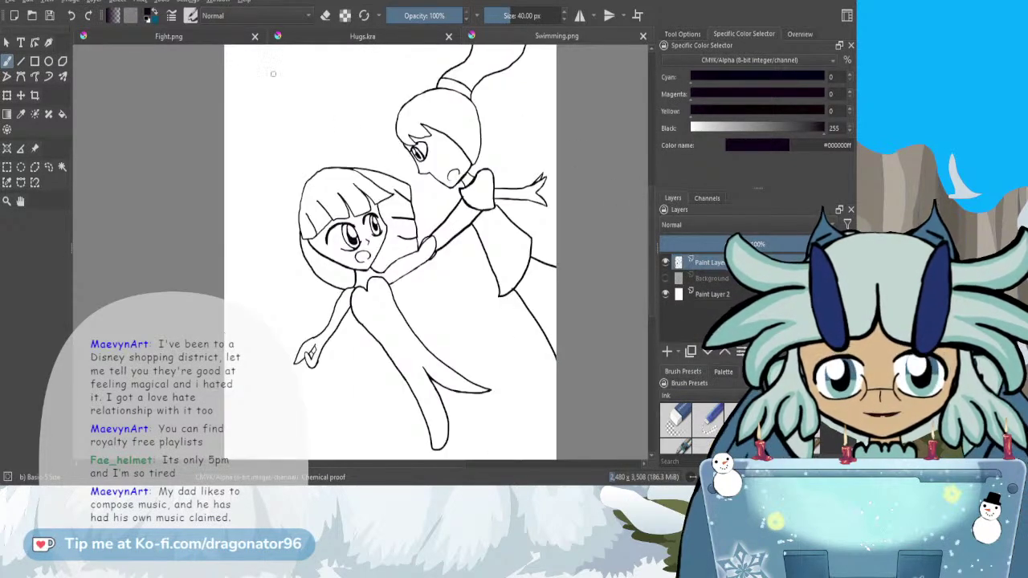
pyautogui.hotkey('ctrl', 'Tab')
pyautogui.click(710, 263)
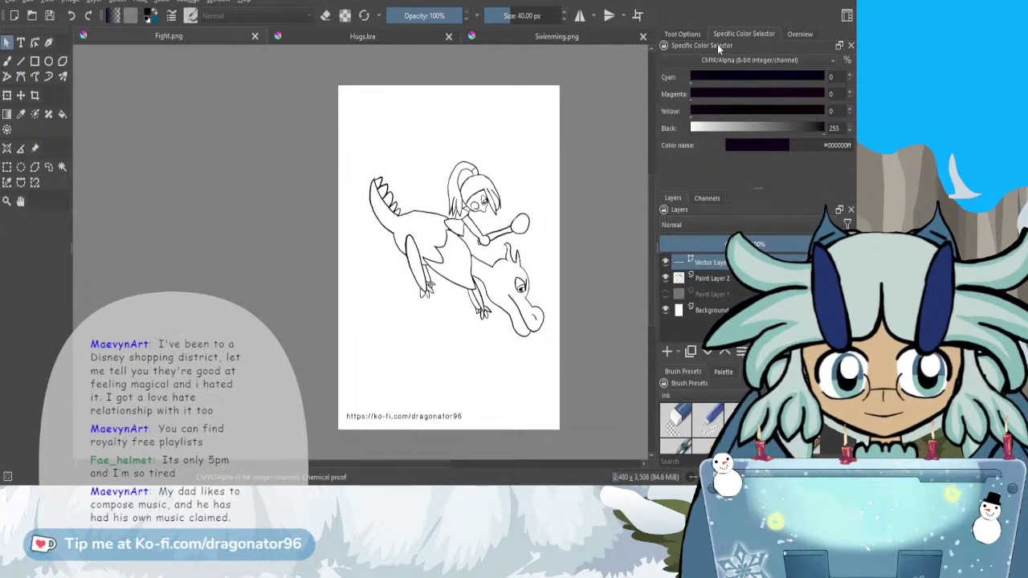
pyautogui.click(551, 38)
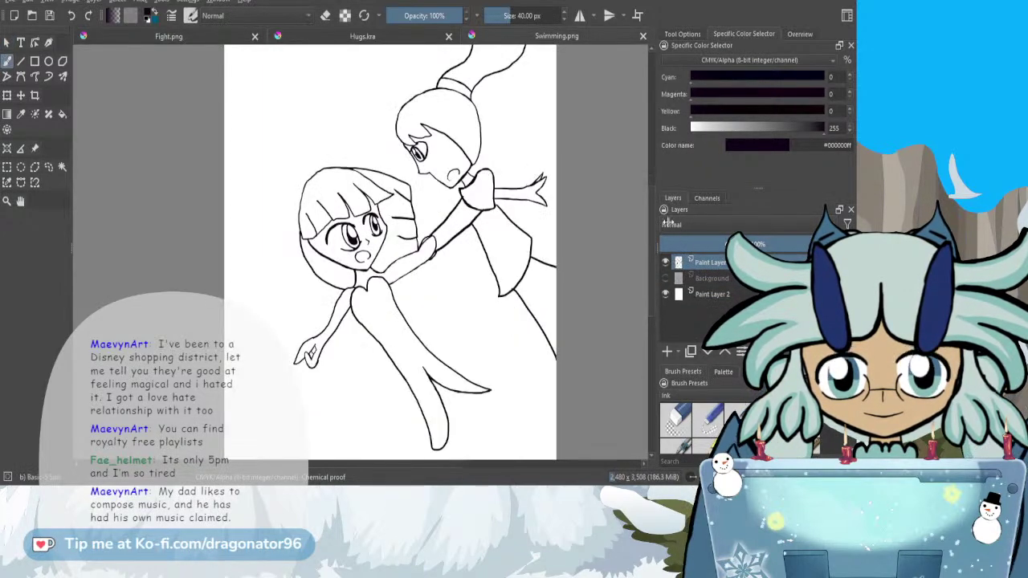
pyautogui.hotkey('ctrl', 'v')
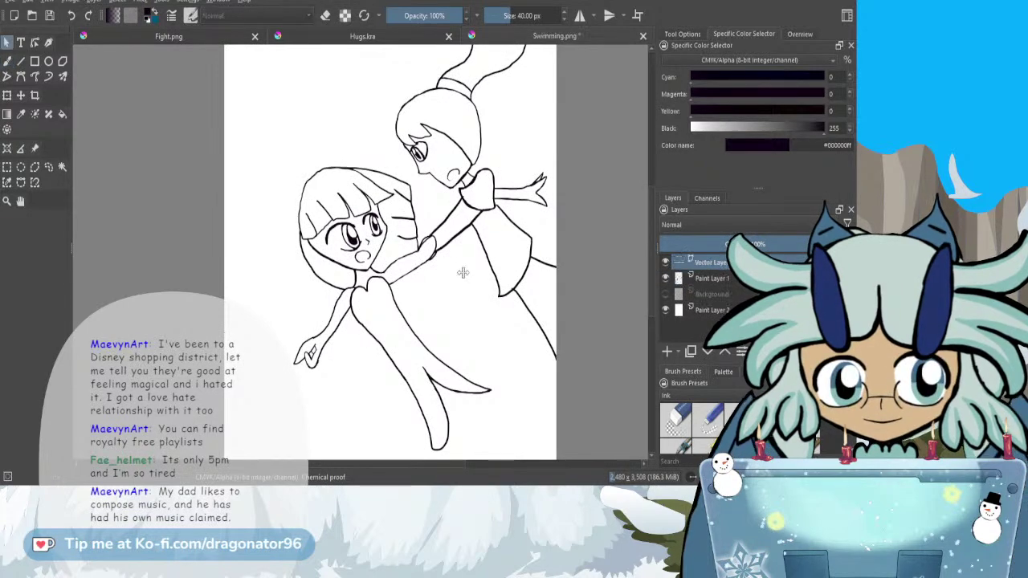
pyautogui.moveTo(650, 246); pyautogui.dragTo(650, 286)
pyautogui.scroll(1, 650, 285)
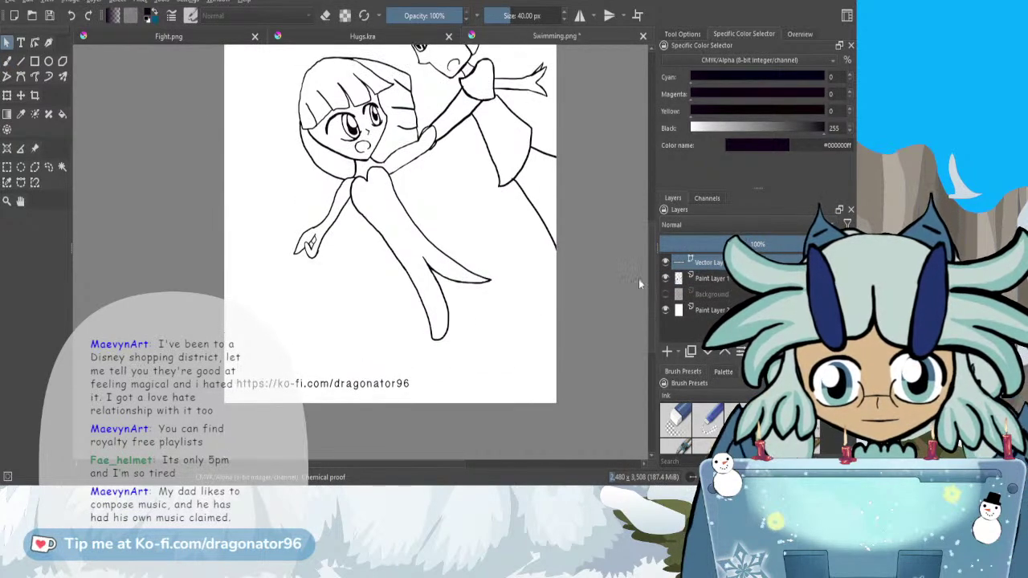
pyautogui.click(49, 16)
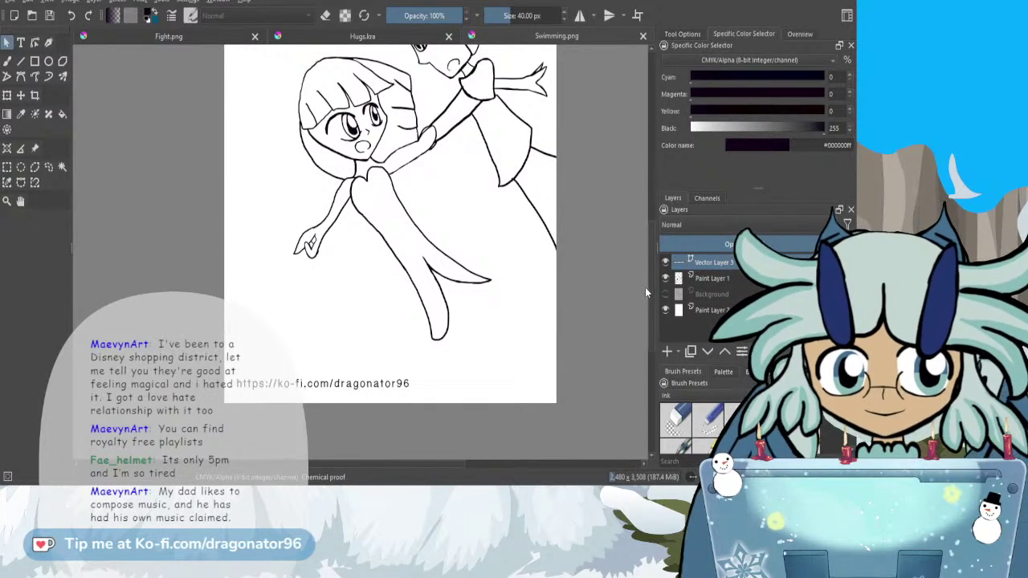
# - Create a blank 2,480 x 3,508 pixel document and add a paint layer above its Background layer
pyautogui.moveTo(649, 286); pyautogui.dragTo(650, 267)
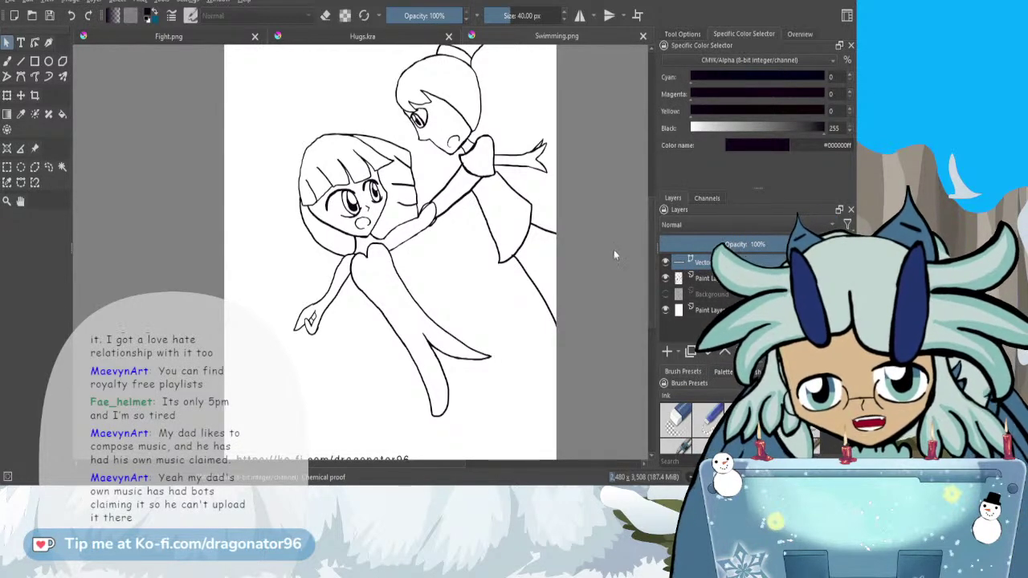
pyautogui.moveTo(370, 464); pyautogui.dragTo(365, 464)
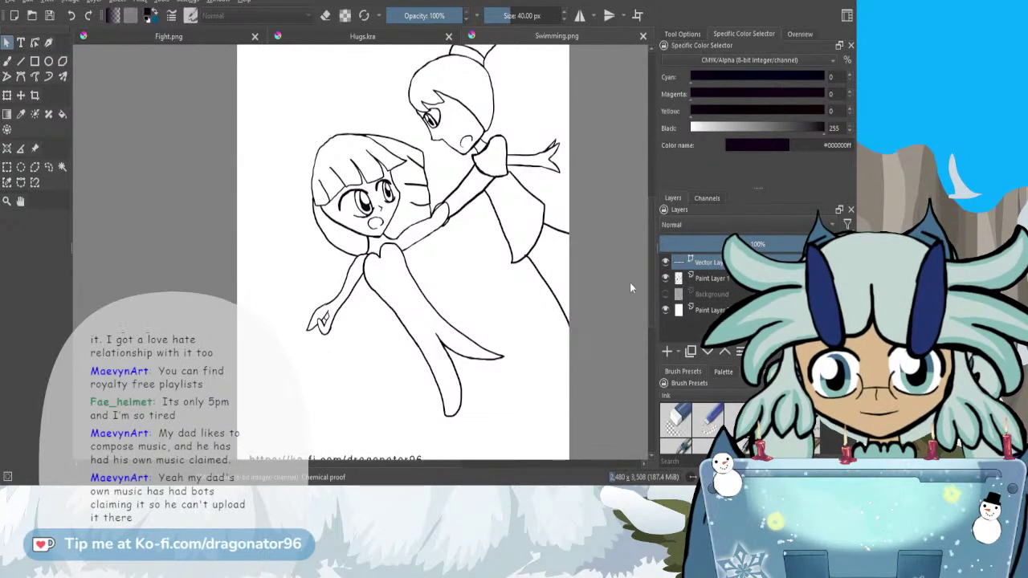
pyautogui.scroll(-1, 548, 230)
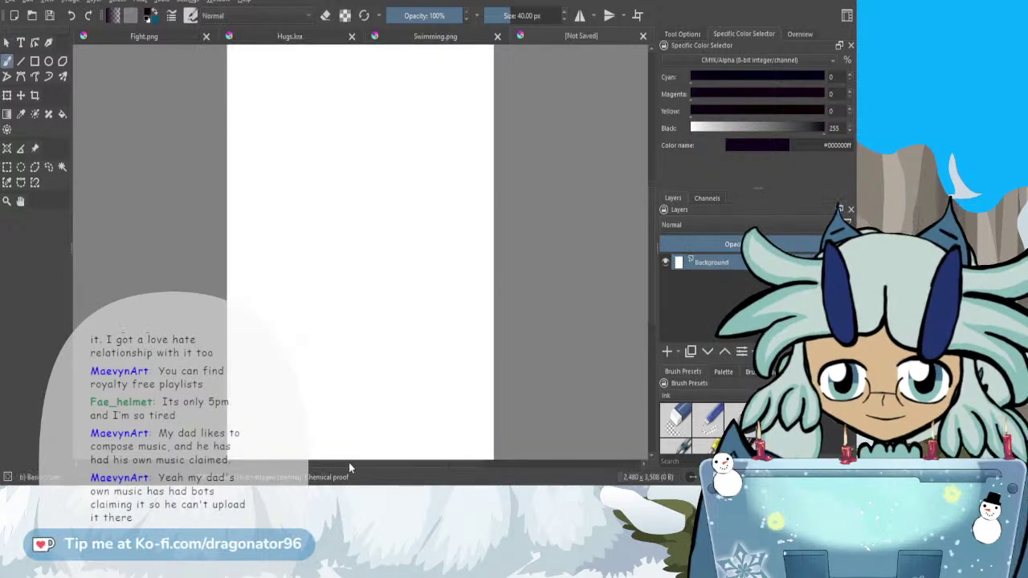
pyautogui.moveTo(348, 464); pyautogui.dragTo(344, 463)
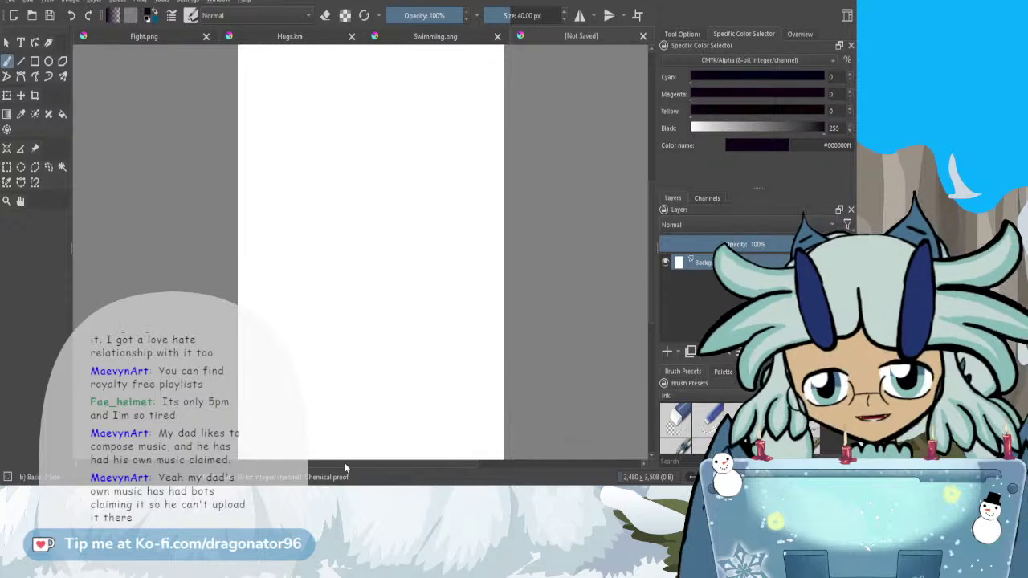
pyautogui.click(667, 351)
pyautogui.scroll(-1, 456, 286)
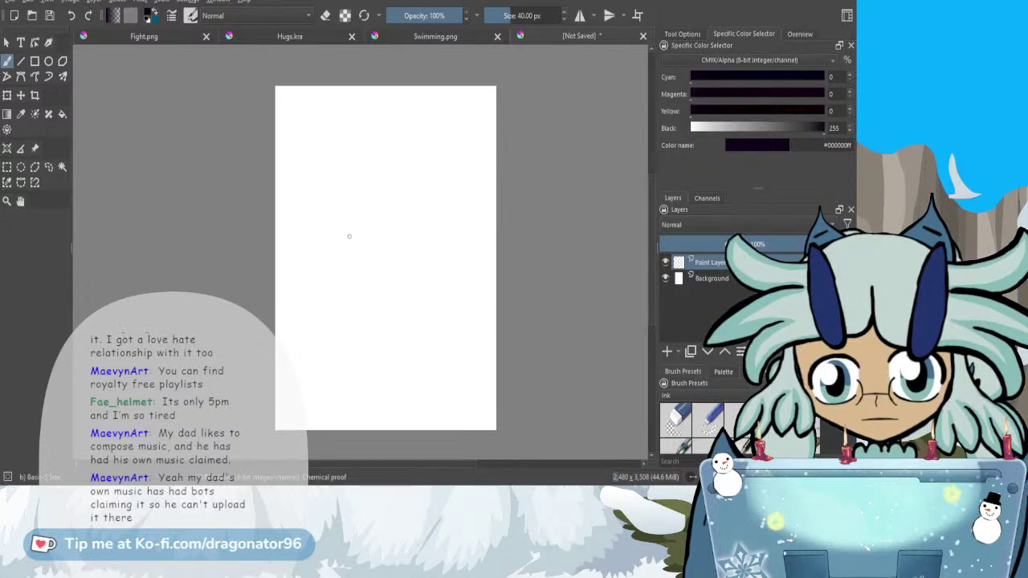
# - Sketch a slightly tilted oval head near the page's middle, with a curved vertical centre line and two horizontal face guides
pyautogui.moveTo(356, 203)
pyautogui.mouseDown()
pyautogui.moveTo(382, 223)
pyautogui.moveTo(384, 254)
pyautogui.mouseUp()
pyautogui.moveTo(361, 203)
pyautogui.mouseDown()
pyautogui.moveTo(389, 256)
pyautogui.moveTo(341, 252)
pyautogui.moveTo(356, 203)
pyautogui.moveTo(378, 257)
pyautogui.moveTo(337, 245)
pyautogui.moveTo(384, 225)
pyautogui.moveTo(341, 250)
pyautogui.moveTo(384, 233)
pyautogui.moveTo(334, 210)
pyautogui.moveTo(353, 267)
pyautogui.mouseUp()
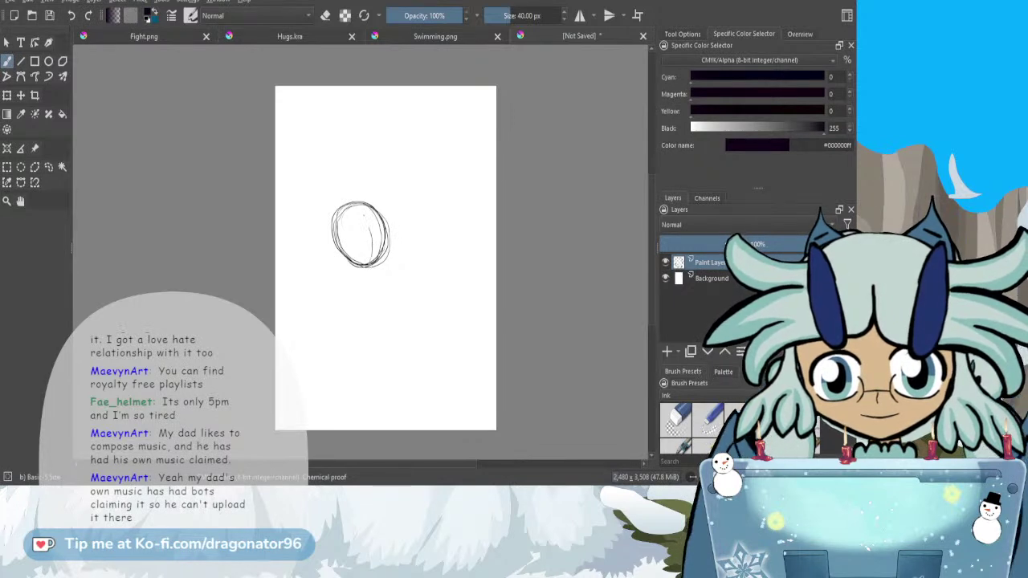
pyautogui.moveTo(358, 206); pyautogui.dragTo(369, 265)
pyautogui.moveTo(361, 207); pyautogui.dragTo(369, 254)
pyautogui.moveTo(361, 207); pyautogui.dragTo(363, 225)
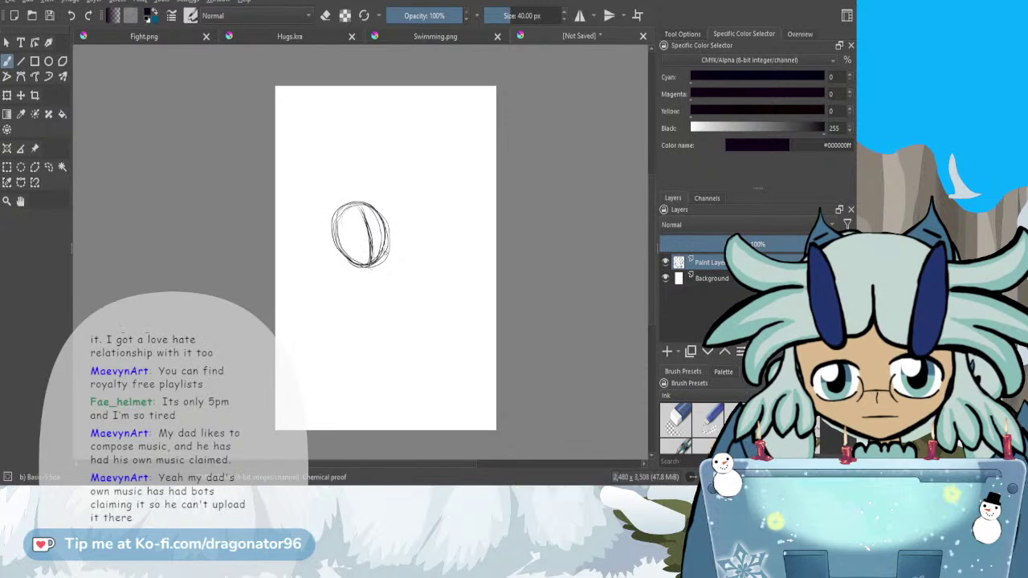
pyautogui.moveTo(330, 255)
pyautogui.mouseDown()
pyautogui.moveTo(375, 249)
pyautogui.moveTo(373, 227)
pyautogui.mouseUp()
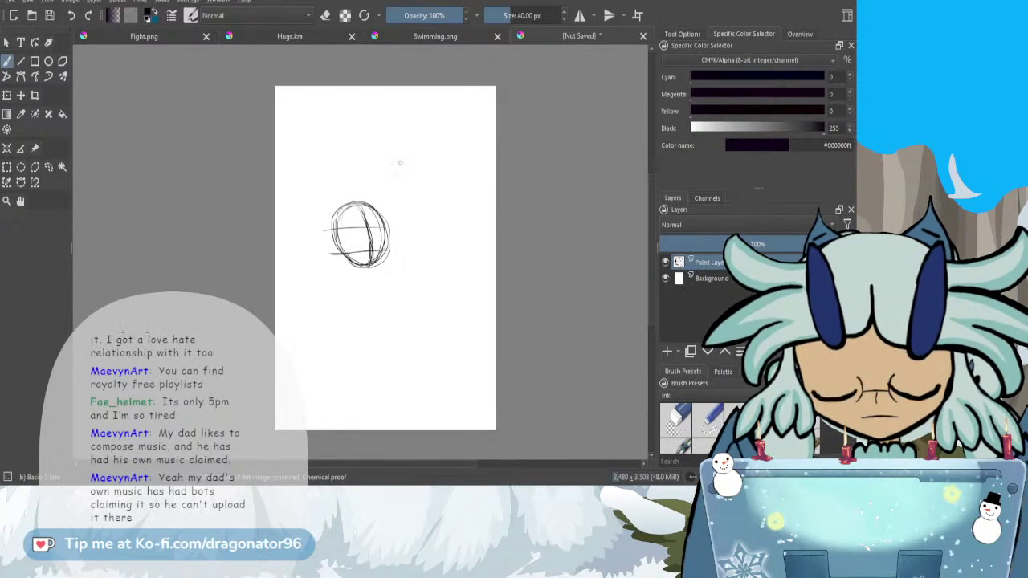
# - Sketch a second round head touching the first one's right side, with a narrowed jaw and horizontal face guides
pyautogui.moveTo(403, 197)
pyautogui.mouseDown()
pyautogui.moveTo(436, 225)
pyautogui.moveTo(392, 234)
pyautogui.moveTo(431, 214)
pyautogui.mouseUp()
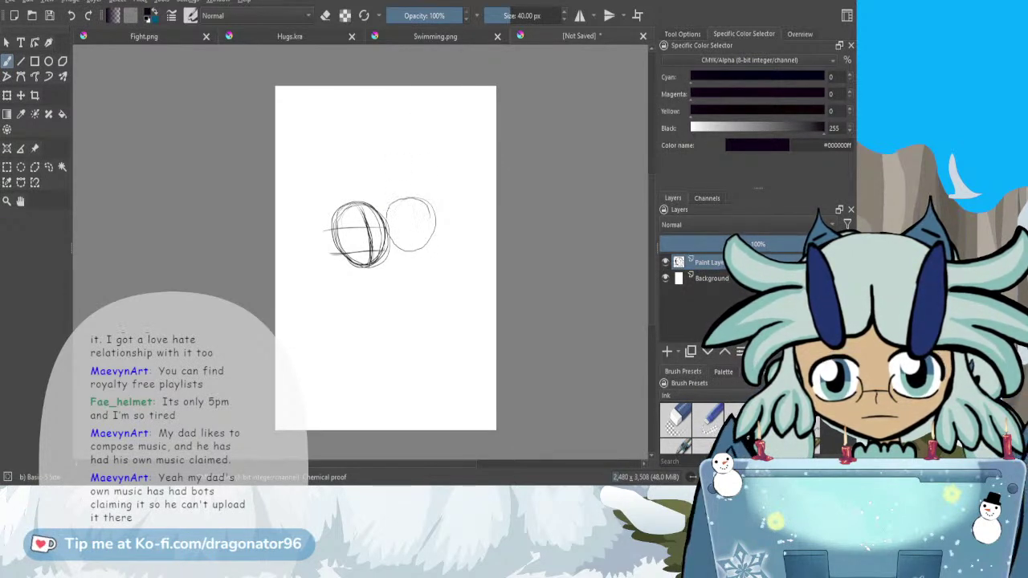
pyautogui.moveTo(421, 251)
pyautogui.mouseDown()
pyautogui.moveTo(389, 238)
pyautogui.moveTo(431, 217)
pyautogui.moveTo(417, 248)
pyautogui.mouseUp()
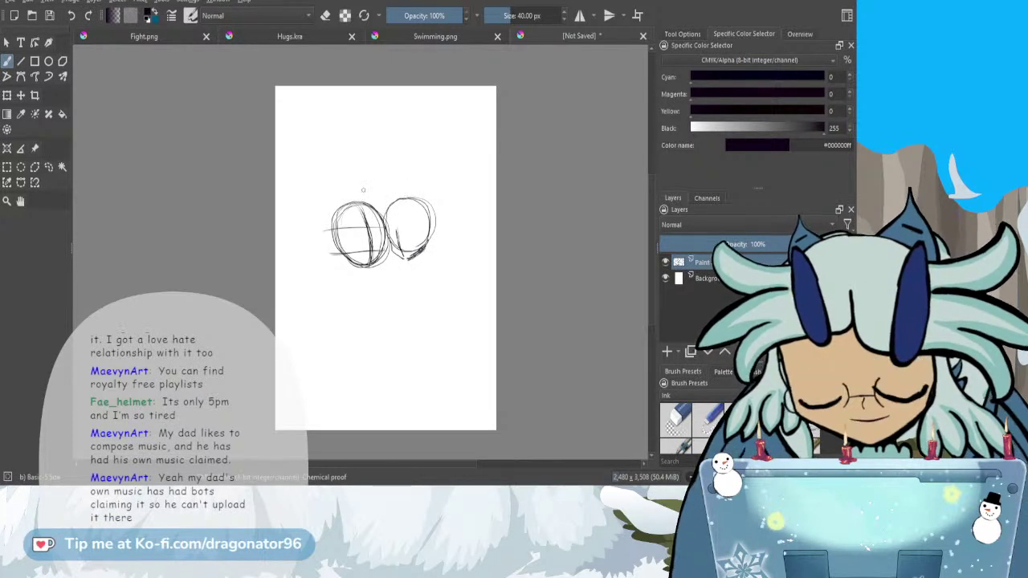
pyautogui.moveTo(392, 249)
pyautogui.mouseDown()
pyautogui.moveTo(425, 254)
pyautogui.moveTo(414, 254)
pyautogui.moveTo(425, 253)
pyautogui.moveTo(408, 232)
pyautogui.moveTo(439, 230)
pyautogui.mouseUp()
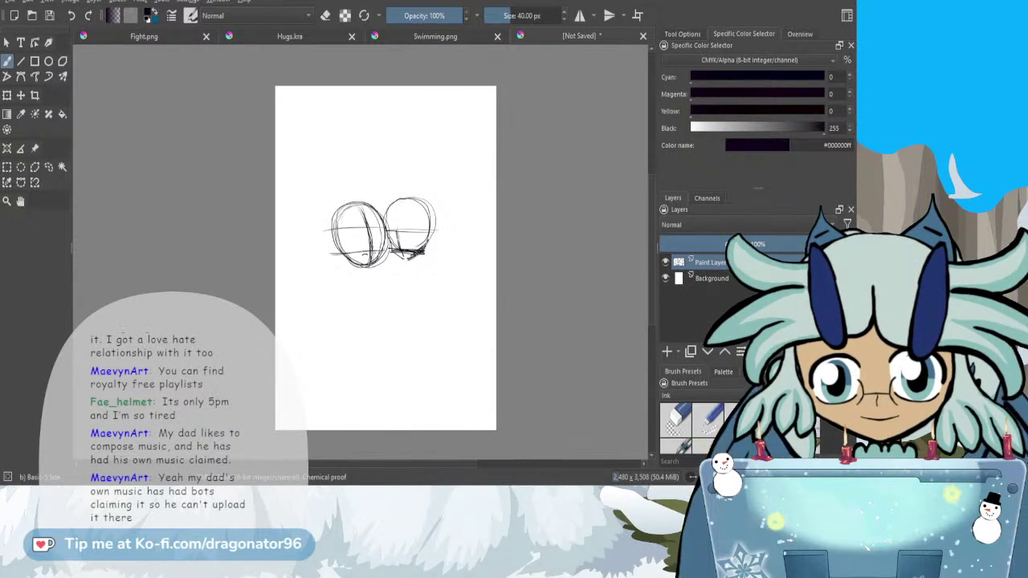
# - Sketch a curved spine line from below the left head, a tilted oval for the lower body, and a torso line under the right head
pyautogui.moveTo(347, 241); pyautogui.dragTo(366, 235)
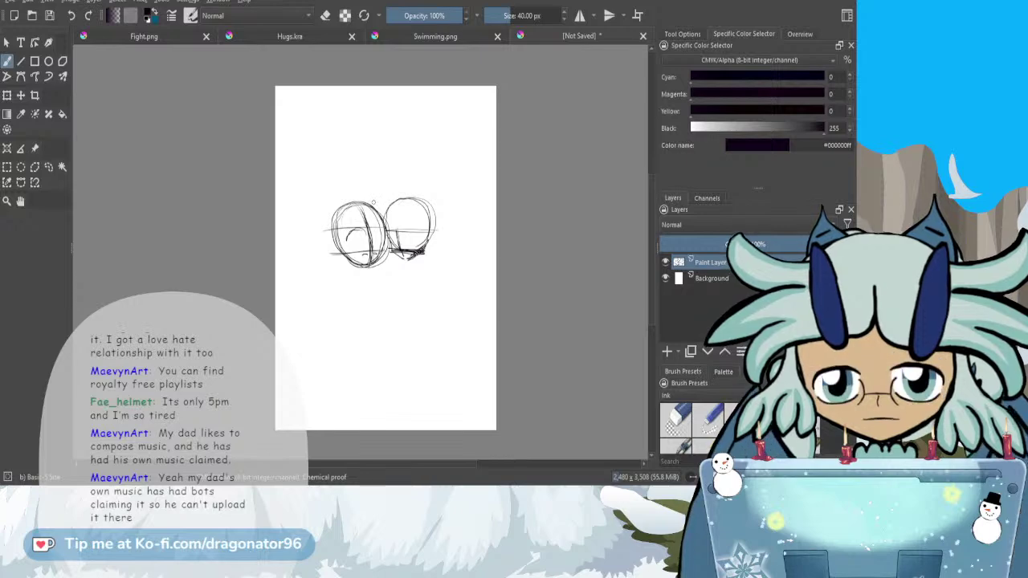
pyautogui.hotkey('ctrl', 'z')
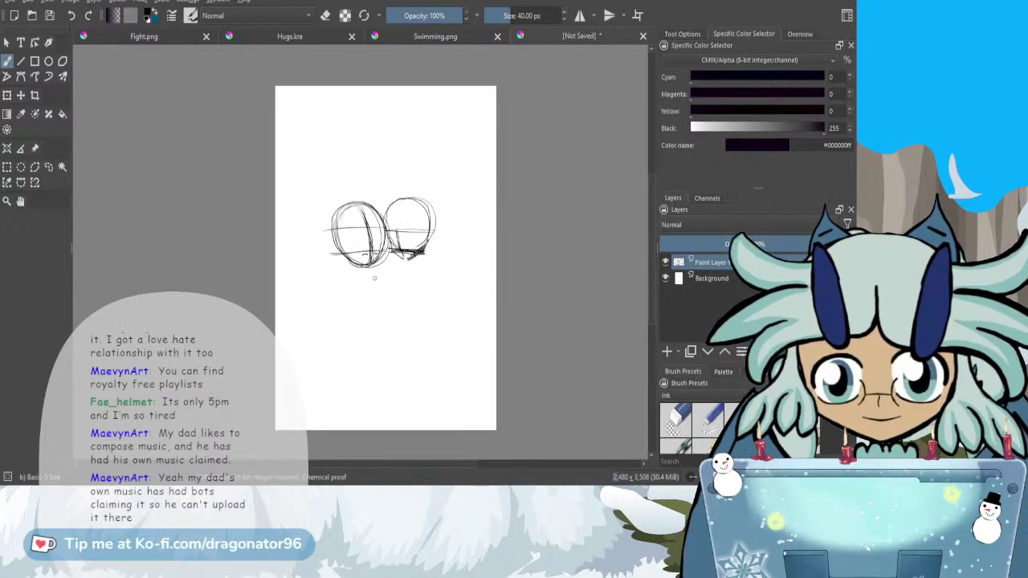
pyautogui.moveTo(372, 271)
pyautogui.mouseDown()
pyautogui.moveTo(393, 314)
pyautogui.moveTo(443, 350)
pyautogui.mouseUp()
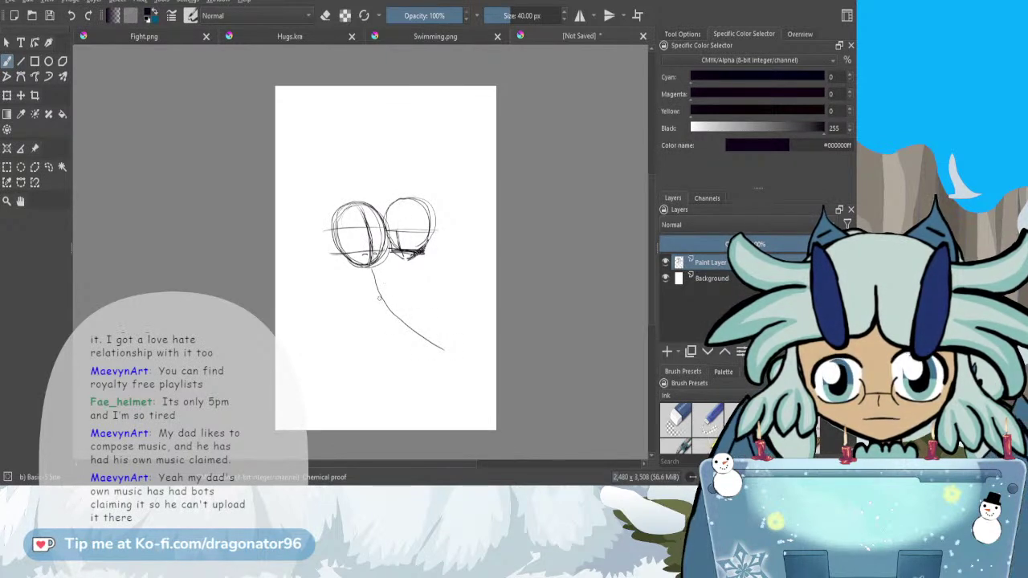
pyautogui.moveTo(387, 299)
pyautogui.mouseDown()
pyautogui.moveTo(453, 343)
pyautogui.moveTo(377, 316)
pyautogui.moveTo(436, 319)
pyautogui.moveTo(419, 347)
pyautogui.moveTo(440, 299)
pyautogui.mouseUp()
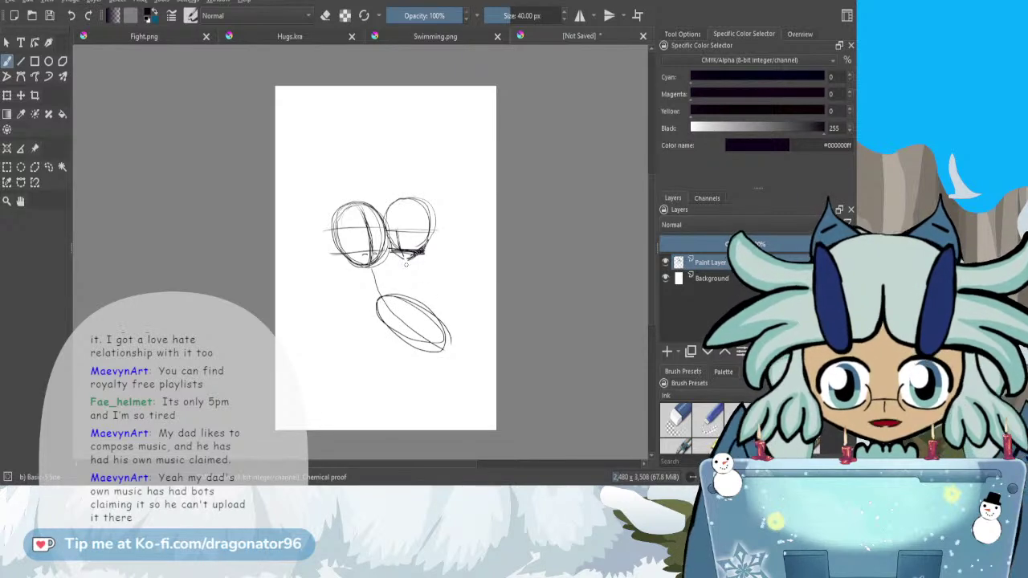
pyautogui.moveTo(406, 259)
pyautogui.mouseDown()
pyautogui.moveTo(408, 301)
pyautogui.moveTo(379, 331)
pyautogui.mouseUp()
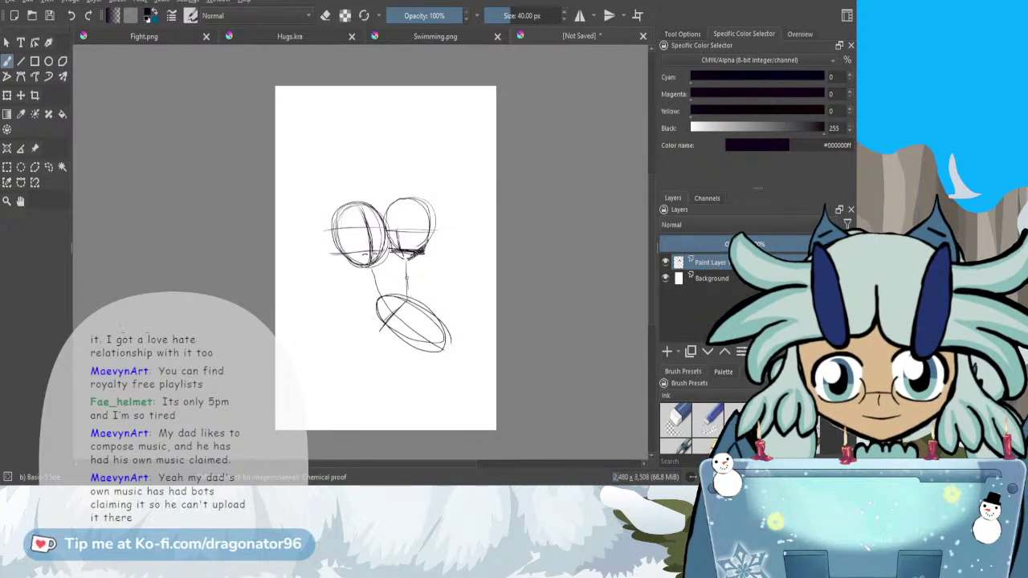
# - Sketch a narrow slanted shoulder oval beneath the heads, with torso side lines and a small slanted oval at the upper left hip
pyautogui.moveTo(397, 267)
pyautogui.mouseDown()
pyautogui.moveTo(421, 264)
pyautogui.moveTo(396, 269)
pyautogui.moveTo(421, 267)
pyautogui.moveTo(383, 282)
pyautogui.moveTo(419, 277)
pyautogui.moveTo(381, 285)
pyautogui.mouseUp()
pyautogui.hotkey('ctrl', 'z')
pyautogui.moveTo(367, 280); pyautogui.dragTo(365, 292)
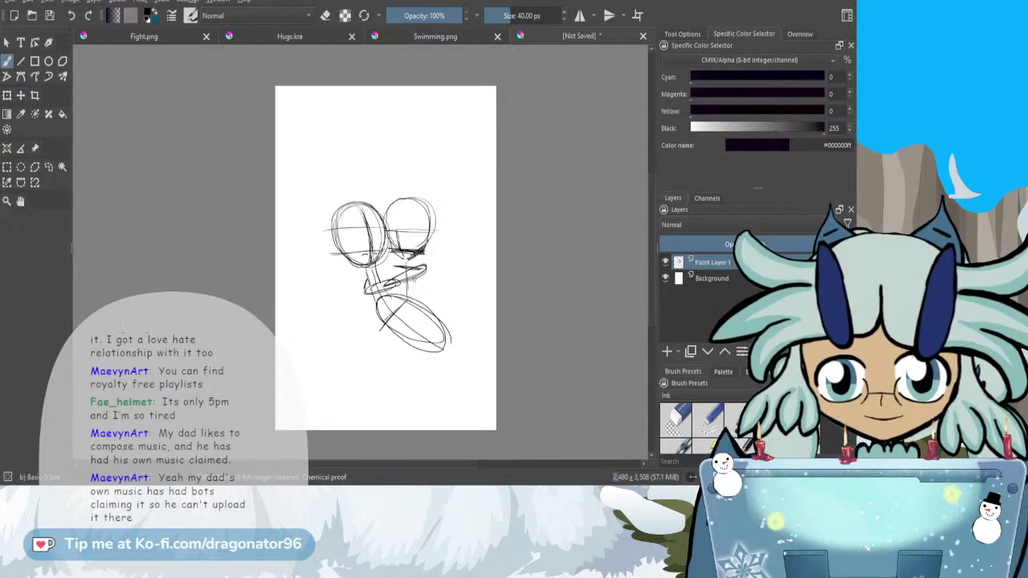
pyautogui.moveTo(414, 278); pyautogui.dragTo(418, 302)
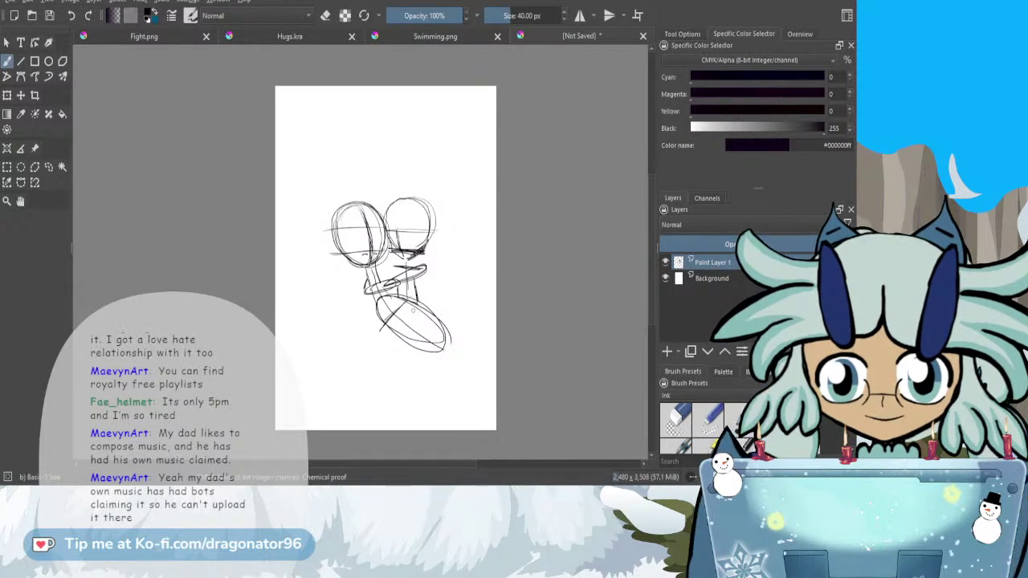
pyautogui.moveTo(415, 302)
pyautogui.mouseDown()
pyautogui.moveTo(405, 318)
pyautogui.moveTo(387, 313)
pyautogui.moveTo(387, 325)
pyautogui.mouseUp()
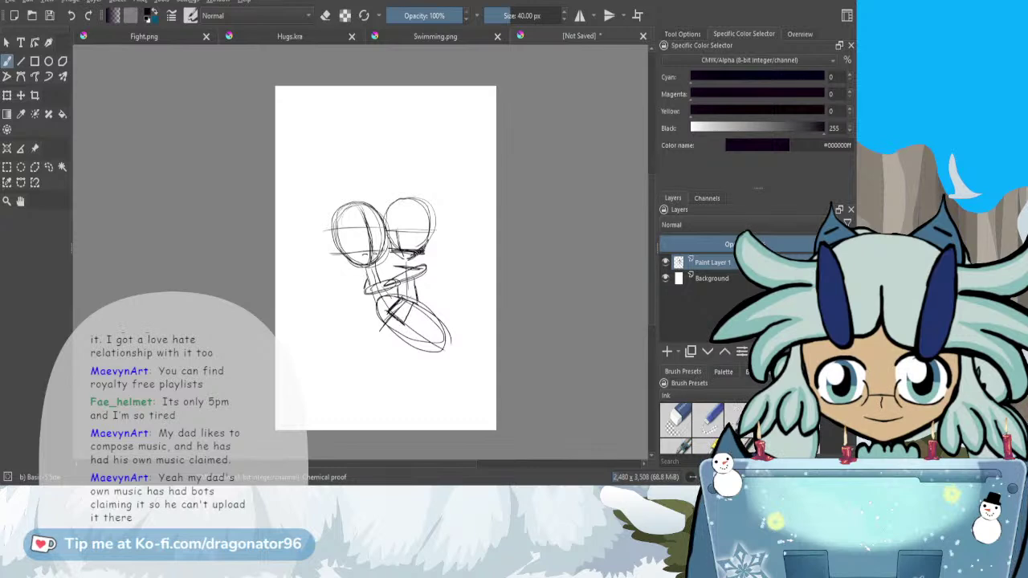
pyautogui.hotkey('ctrl', 'z')
pyautogui.hotkey('ctrl', 'z')
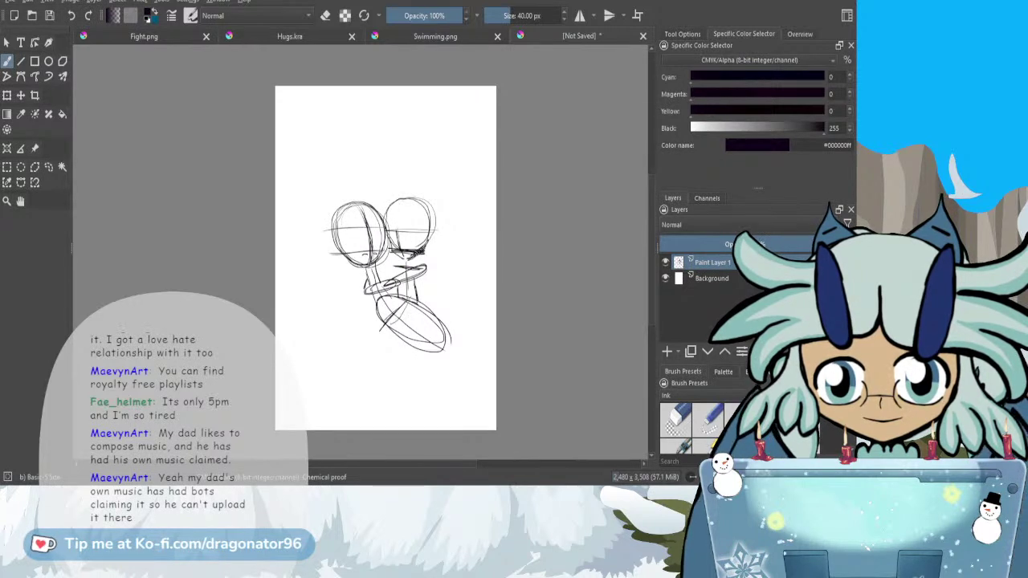
pyautogui.moveTo(390, 320)
pyautogui.mouseDown()
pyautogui.moveTo(412, 297)
pyautogui.moveTo(389, 324)
pyautogui.moveTo(391, 339)
pyautogui.moveTo(405, 337)
pyautogui.mouseUp()
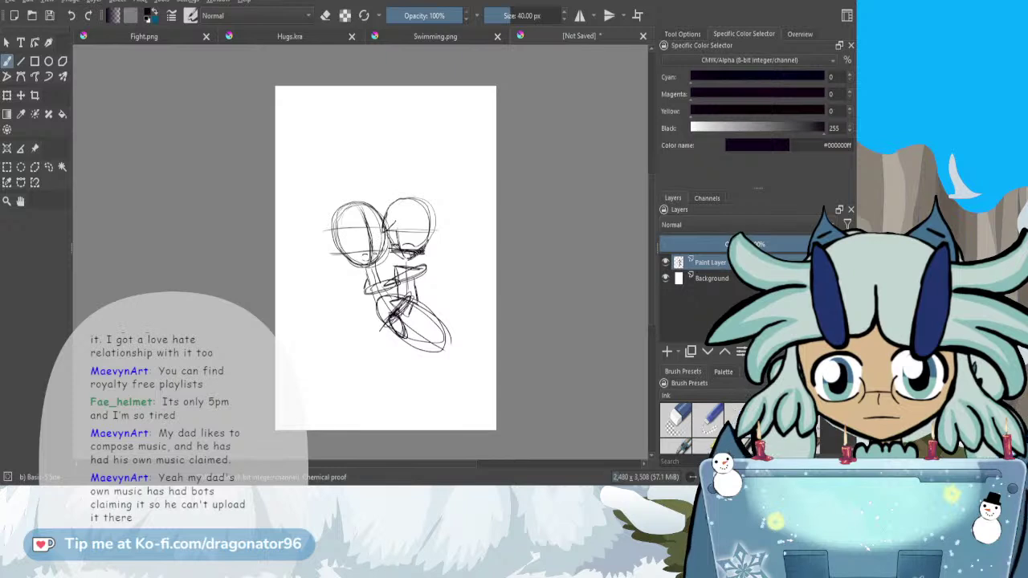
# - Sketch a jagged fringe and loose trailing strands of hair on the right head, and reinforce that figure's neck, shoulder and torso lines
pyautogui.moveTo(393, 223)
pyautogui.mouseDown()
pyautogui.moveTo(398, 230)
pyautogui.moveTo(407, 215)
pyautogui.moveTo(416, 231)
pyautogui.mouseUp()
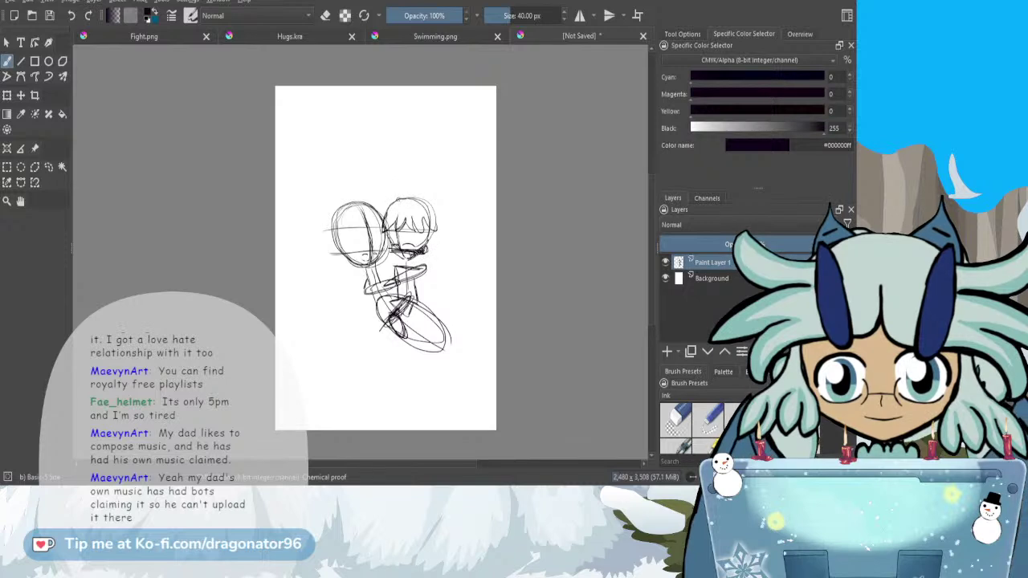
pyautogui.moveTo(429, 243)
pyautogui.mouseDown()
pyautogui.moveTo(478, 283)
pyautogui.moveTo(444, 259)
pyautogui.moveTo(461, 282)
pyautogui.moveTo(434, 276)
pyautogui.mouseUp()
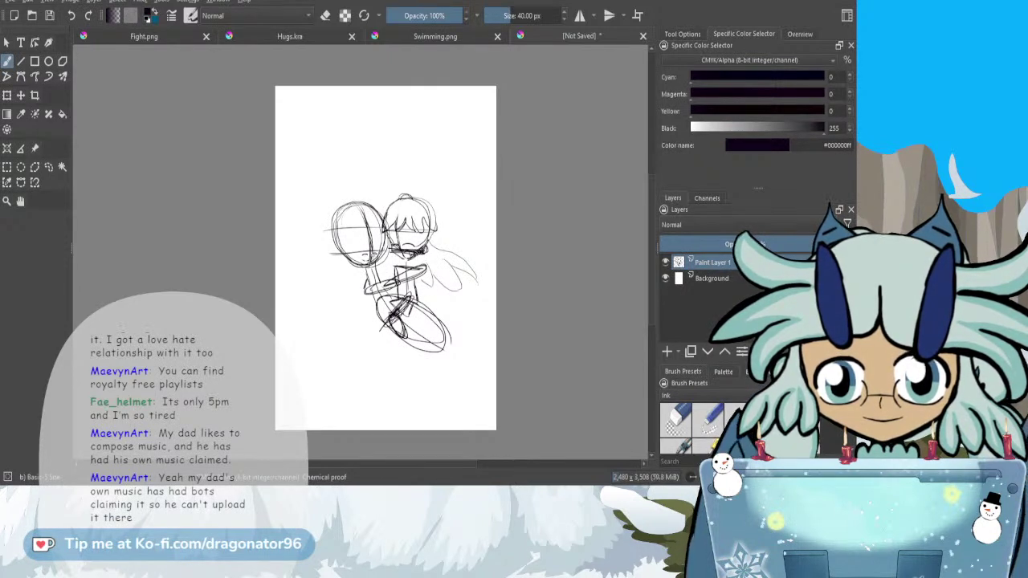
pyautogui.moveTo(405, 260); pyautogui.dragTo(427, 263)
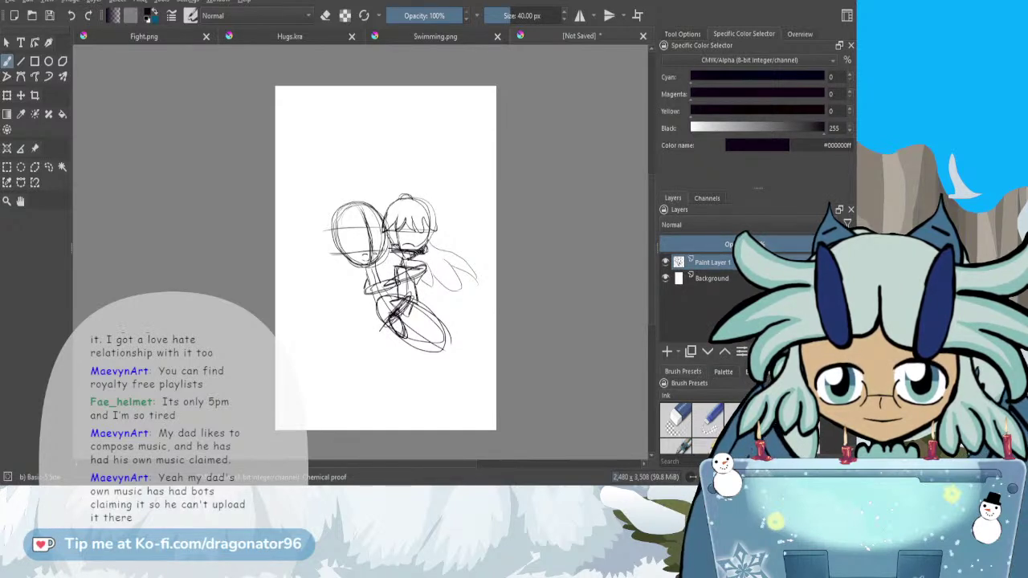
pyautogui.moveTo(399, 280); pyautogui.dragTo(401, 300)
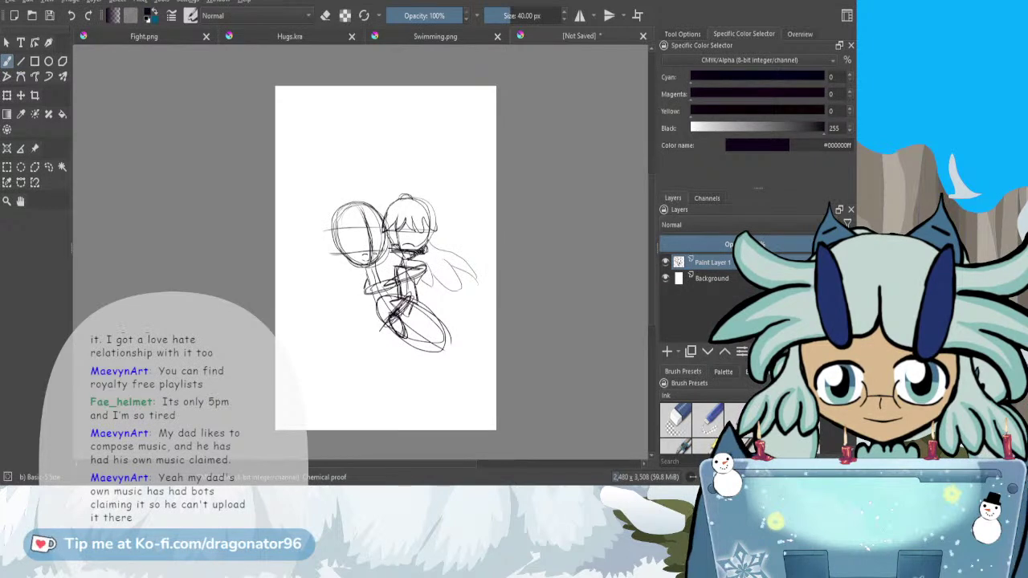
pyautogui.moveTo(397, 263); pyautogui.dragTo(399, 272)
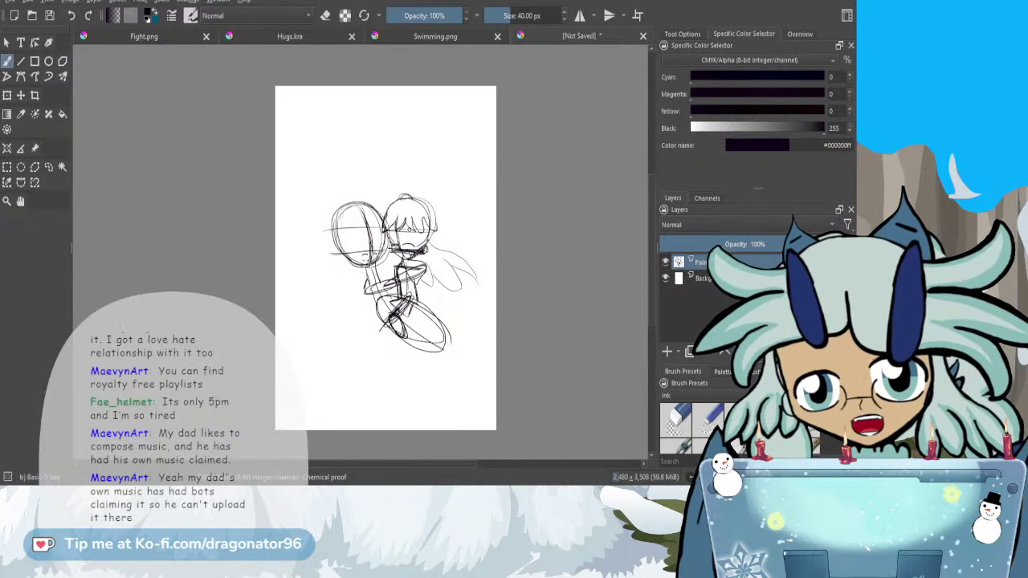
# - Sketch a small end shape below the hip oval, an arm reaching toward the left figure, and a rounded hand beneath the left head
pyautogui.click(676, 420)
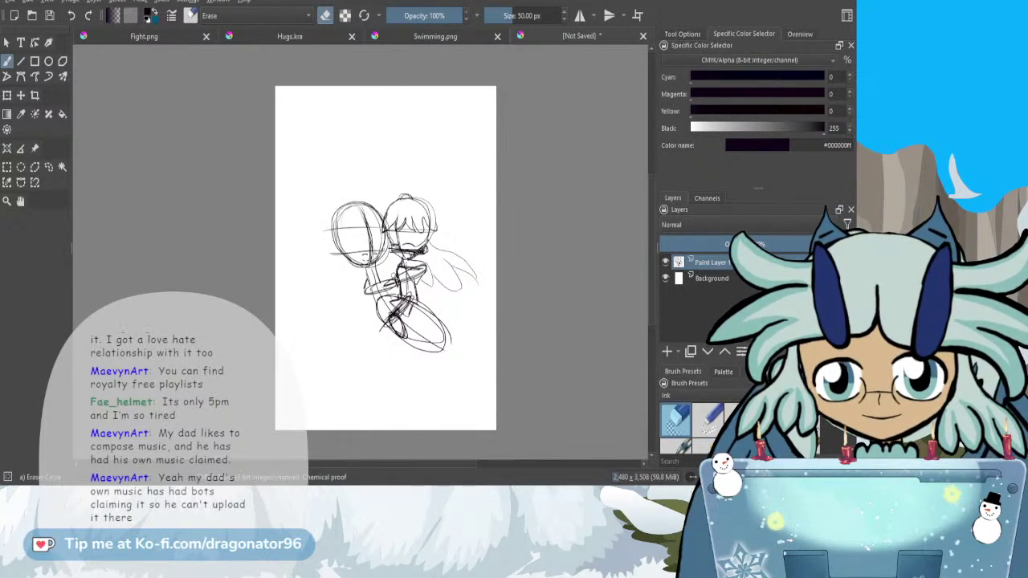
pyautogui.press('/')
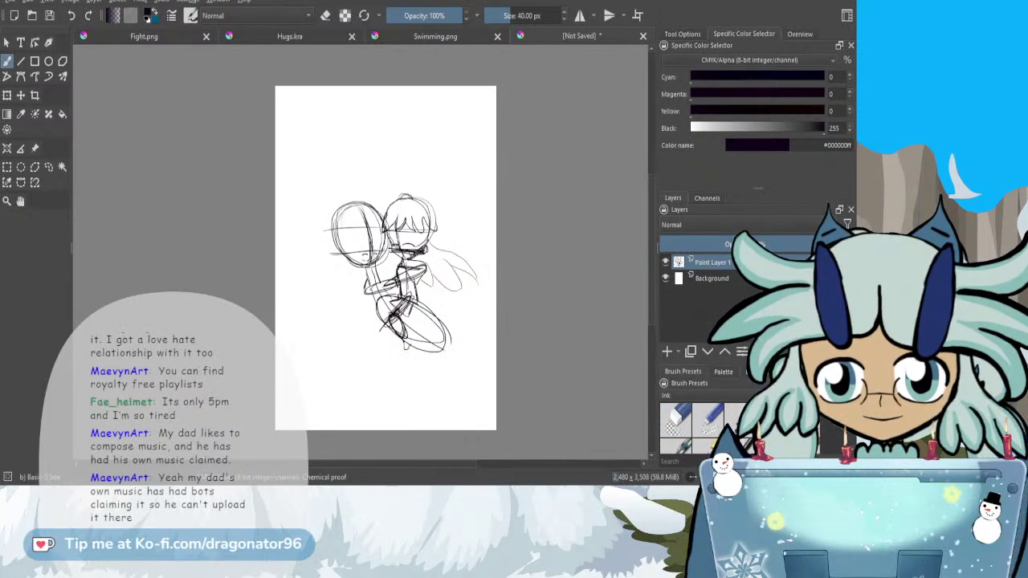
pyautogui.moveTo(406, 330); pyautogui.dragTo(411, 340)
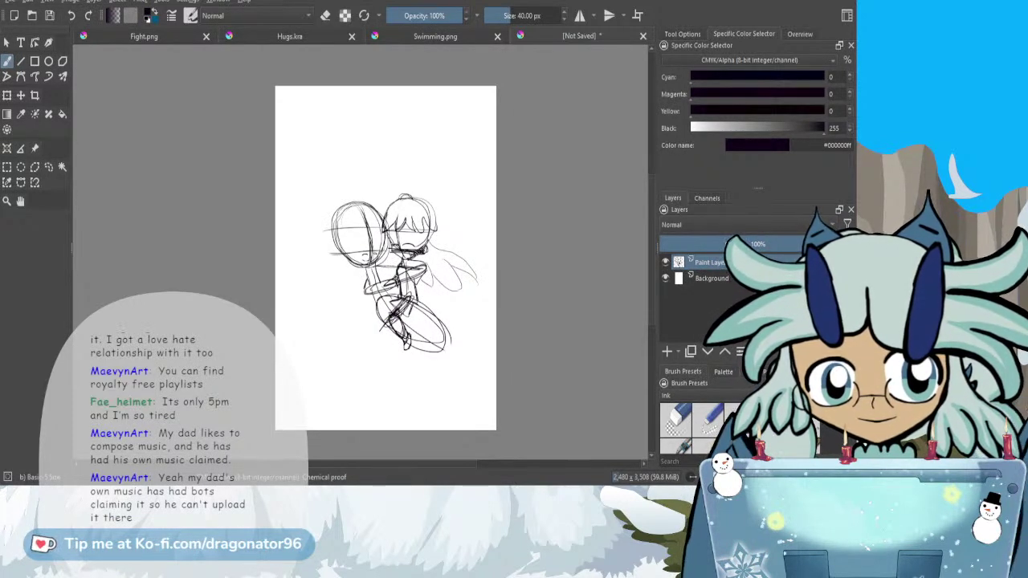
pyautogui.moveTo(393, 270); pyautogui.dragTo(400, 263)
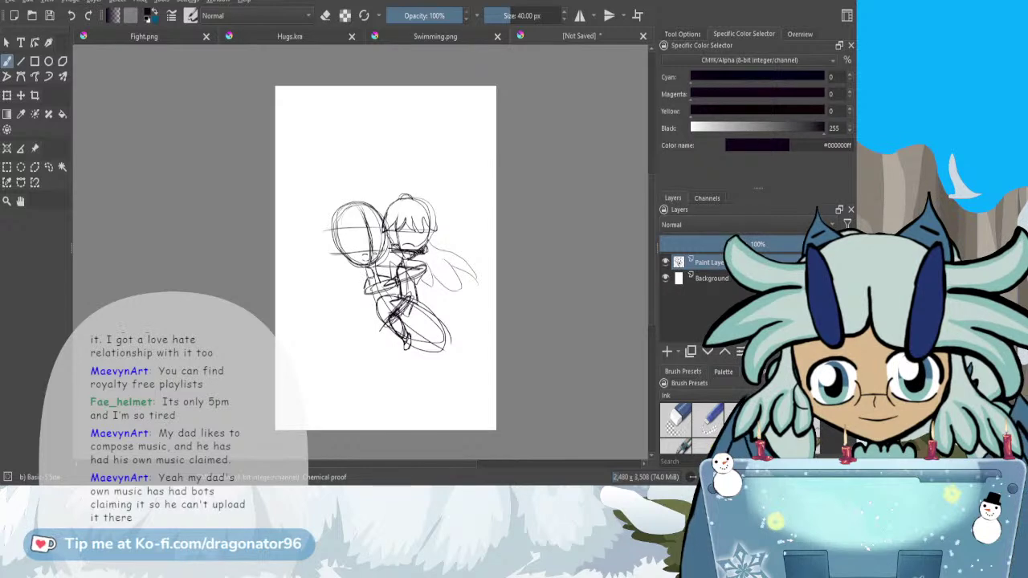
pyautogui.moveTo(362, 271); pyautogui.dragTo(364, 277)
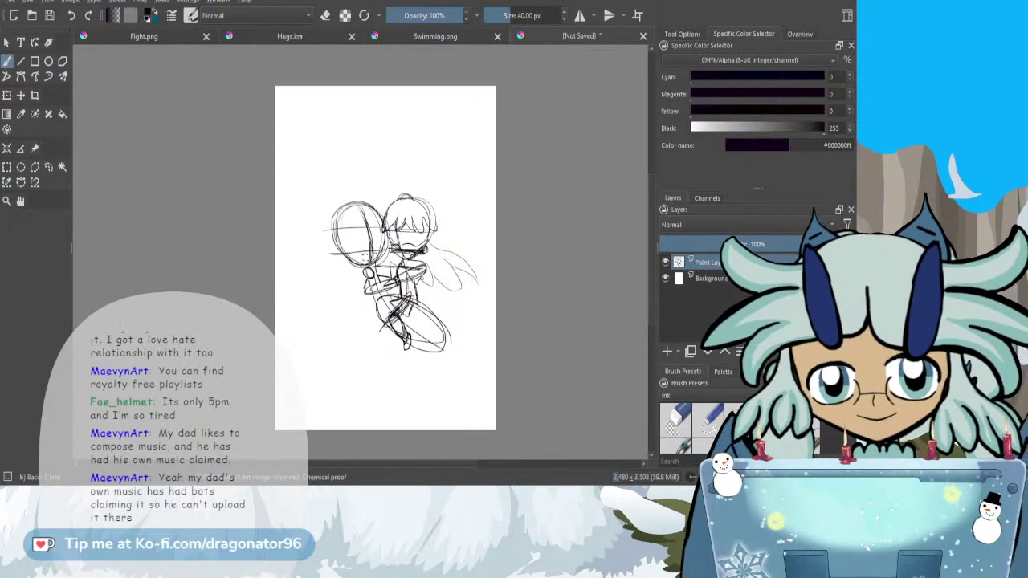
# - Sketch a long tapering tail to the page's right edge, overlapping leg ovals toward the left, and a lower leg with a toed foot
pyautogui.moveTo(447, 329); pyautogui.dragTo(495, 359)
pyautogui.moveTo(435, 346); pyautogui.dragTo(496, 369)
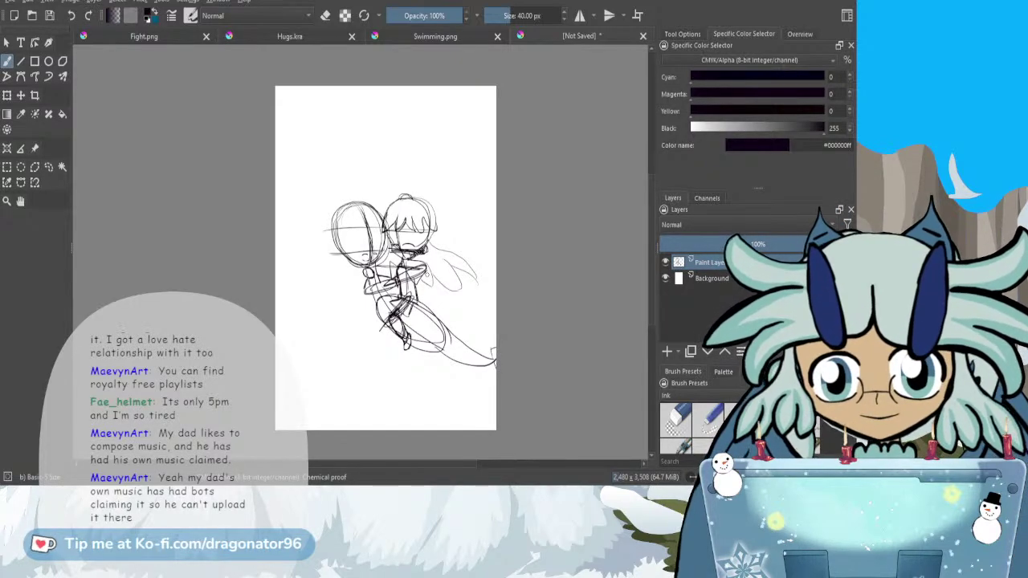
pyautogui.moveTo(387, 306)
pyautogui.mouseDown()
pyautogui.moveTo(358, 322)
pyautogui.moveTo(353, 311)
pyautogui.moveTo(352, 326)
pyautogui.mouseUp()
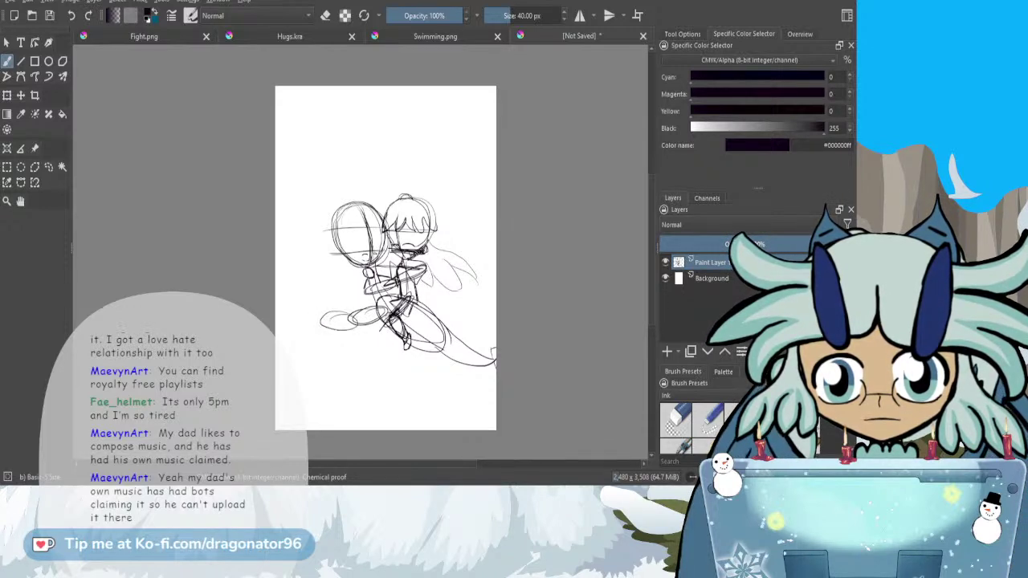
pyautogui.moveTo(427, 345)
pyautogui.mouseDown()
pyautogui.moveTo(438, 340)
pyautogui.moveTo(441, 367)
pyautogui.moveTo(421, 374)
pyautogui.mouseUp()
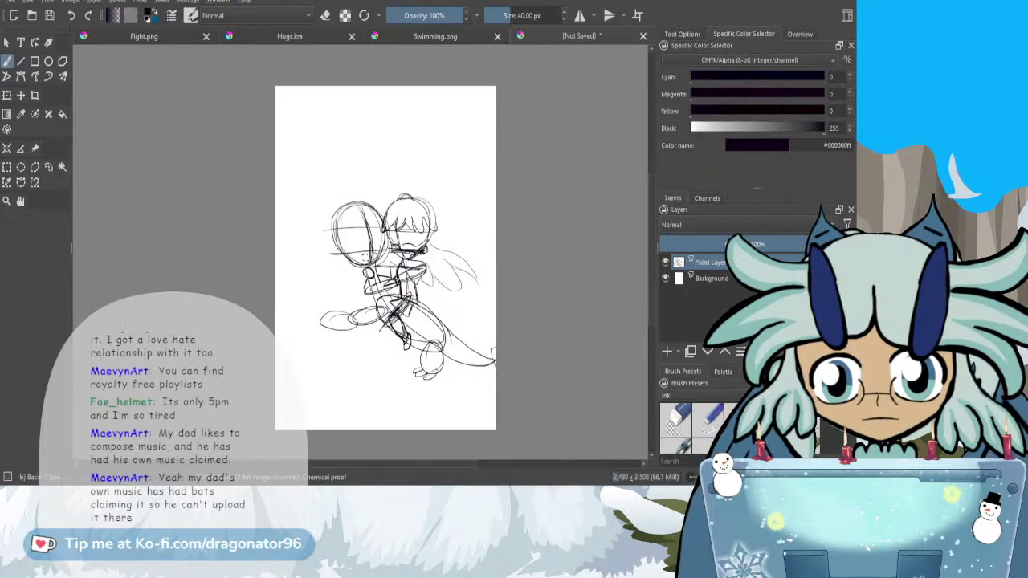
pyautogui.moveTo(418, 325); pyautogui.dragTo(405, 366)
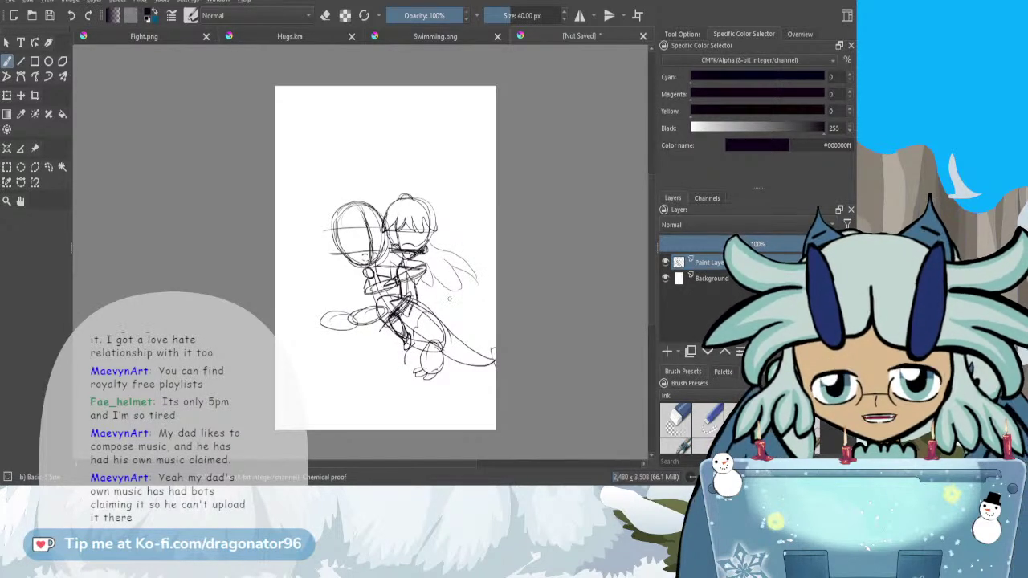
pyautogui.hotkey('ctrl', 'z')
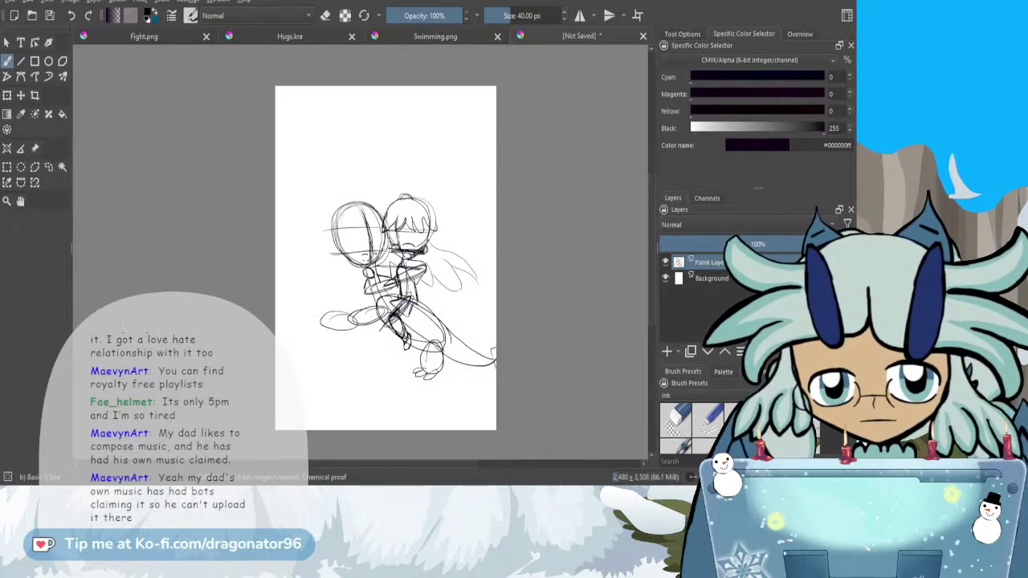
# - Sketch a flared garment outline over the hips and erase the overlapping construction lines inside it
pyautogui.moveTo(375, 307)
pyautogui.mouseDown()
pyautogui.moveTo(382, 345)
pyautogui.moveTo(433, 308)
pyautogui.moveTo(412, 298)
pyautogui.mouseUp()
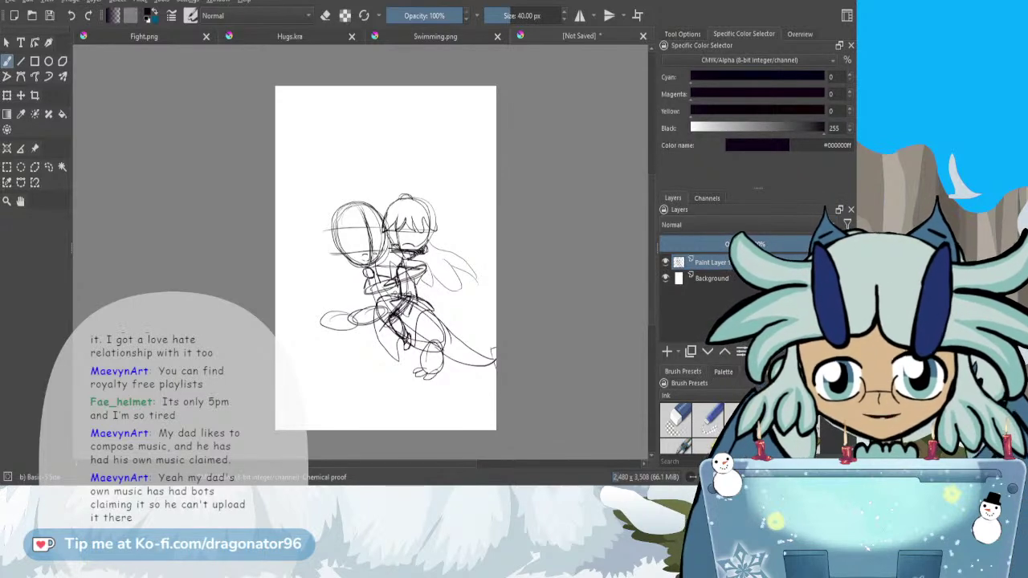
pyautogui.press('e')
pyautogui.moveTo(408, 334)
pyautogui.mouseDown()
pyautogui.moveTo(393, 328)
pyautogui.moveTo(418, 299)
pyautogui.moveTo(393, 306)
pyautogui.moveTo(414, 314)
pyautogui.moveTo(406, 332)
pyautogui.moveTo(386, 307)
pyautogui.moveTo(387, 330)
pyautogui.mouseUp()
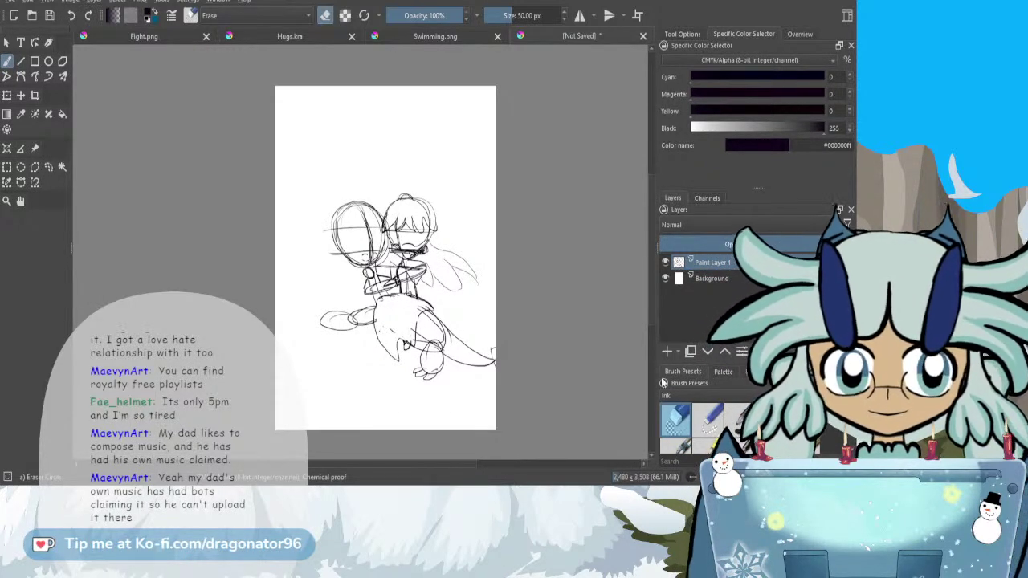
# - Add a new paint layer above Paint Layer 1, and make Paint Layer 1 active again with the drawing brush
pyautogui.click(667, 352)
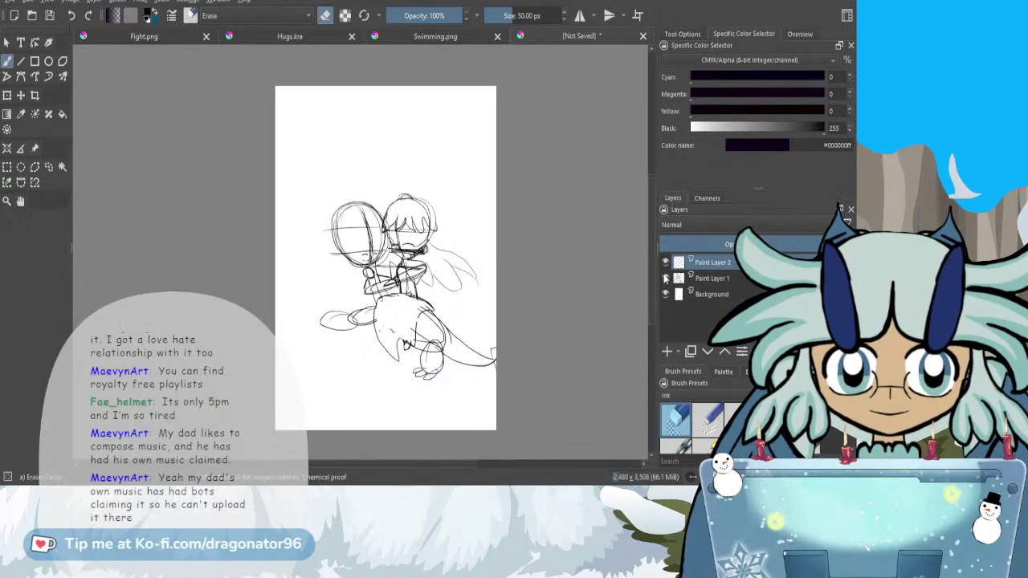
pyautogui.click(713, 278)
pyautogui.press('e')
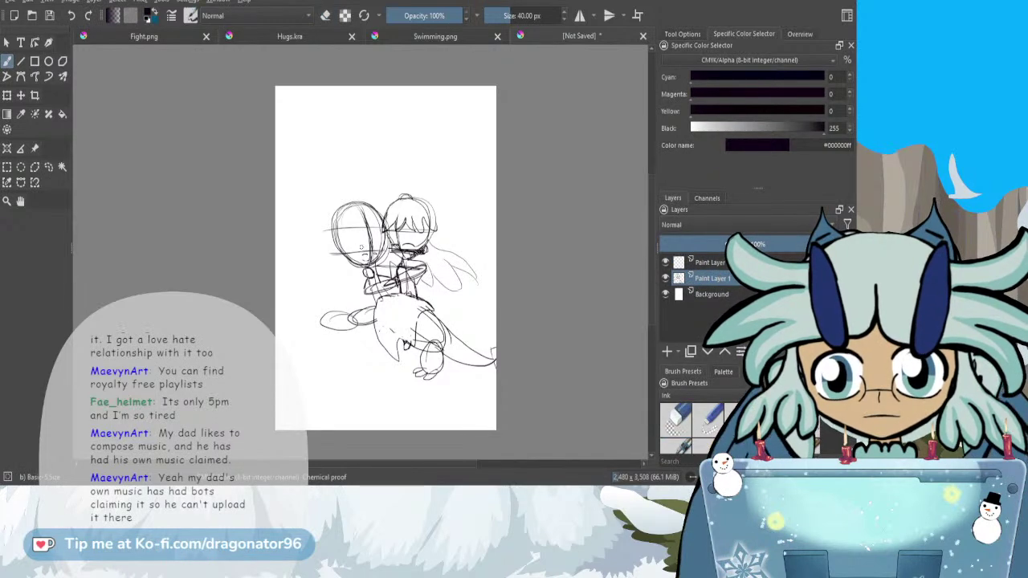
# - Draw two arched upper eyelids on the left head with a tall oval iris beneath each one
pyautogui.scroll(4, 356, 222)
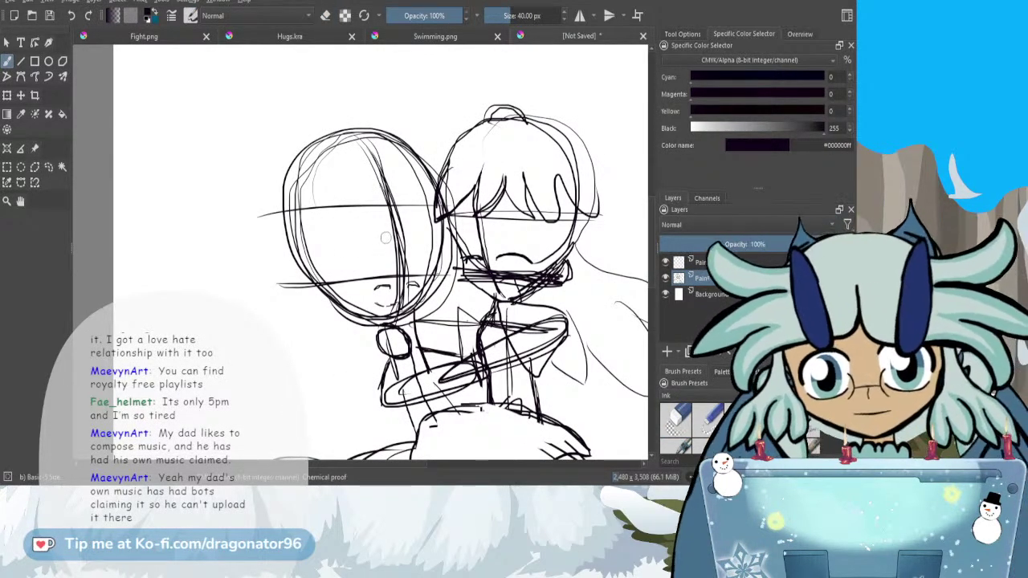
pyautogui.moveTo(329, 247)
pyautogui.mouseDown()
pyautogui.moveTo(424, 225)
pyautogui.moveTo(438, 239)
pyautogui.mouseUp()
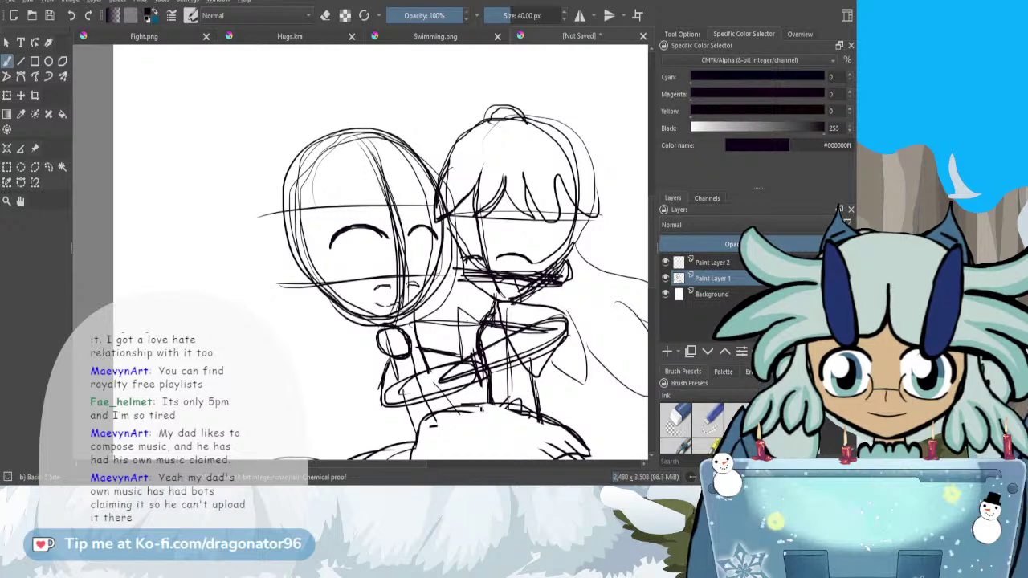
pyautogui.moveTo(404, 464); pyautogui.dragTo(393, 465)
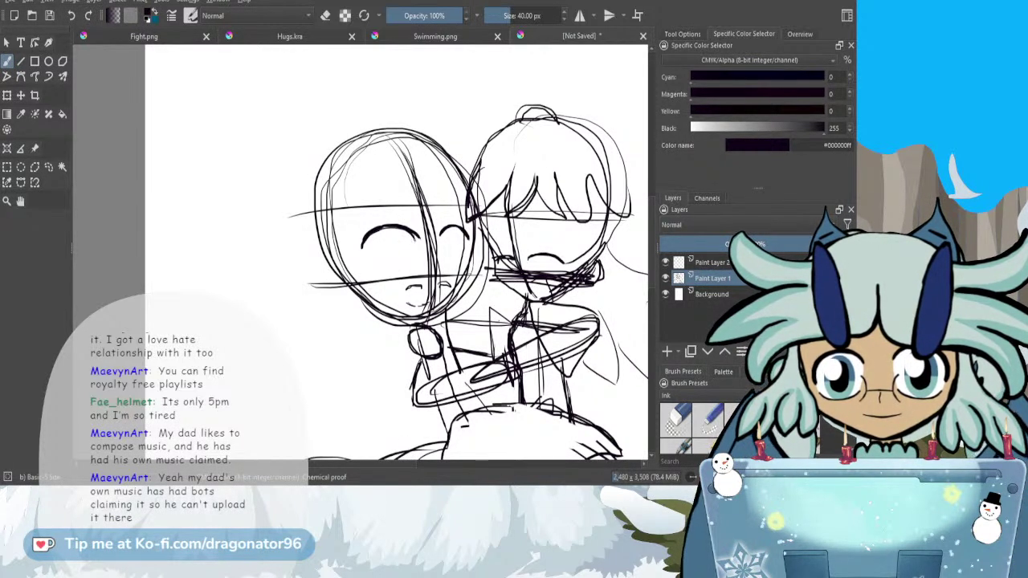
pyautogui.moveTo(416, 255)
pyautogui.mouseDown()
pyautogui.moveTo(418, 275)
pyautogui.moveTo(394, 265)
pyautogui.moveTo(398, 232)
pyautogui.moveTo(418, 245)
pyautogui.mouseUp()
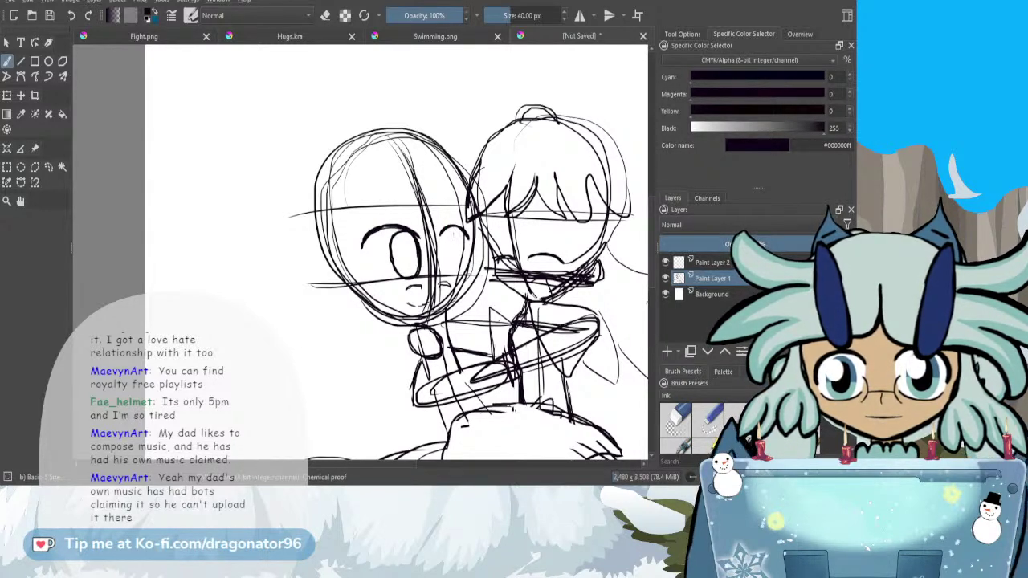
pyautogui.moveTo(456, 275)
pyautogui.mouseDown()
pyautogui.moveTo(459, 228)
pyautogui.moveTo(469, 265)
pyautogui.moveTo(449, 243)
pyautogui.mouseUp()
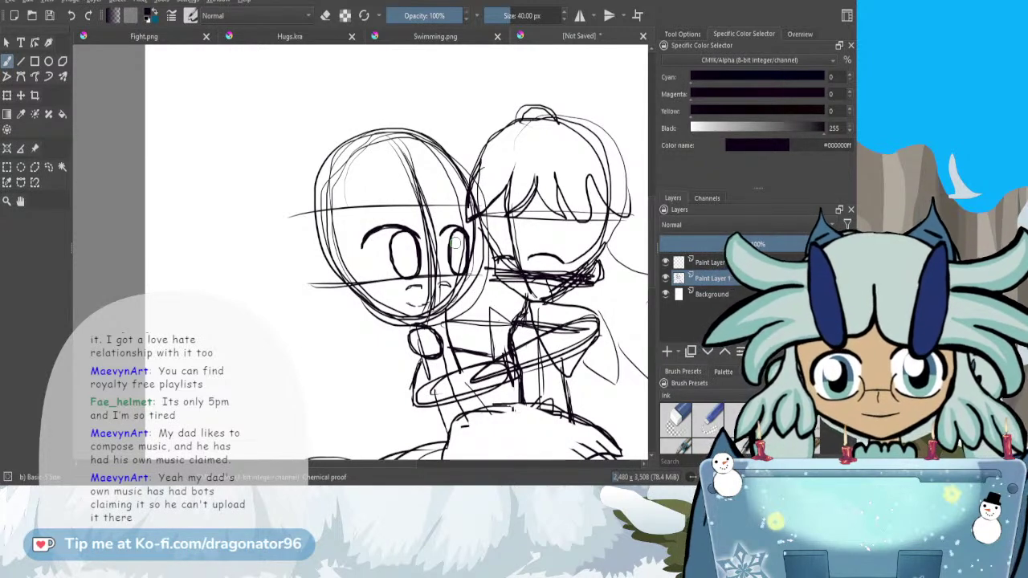
pyautogui.scroll(3, 656, 258)
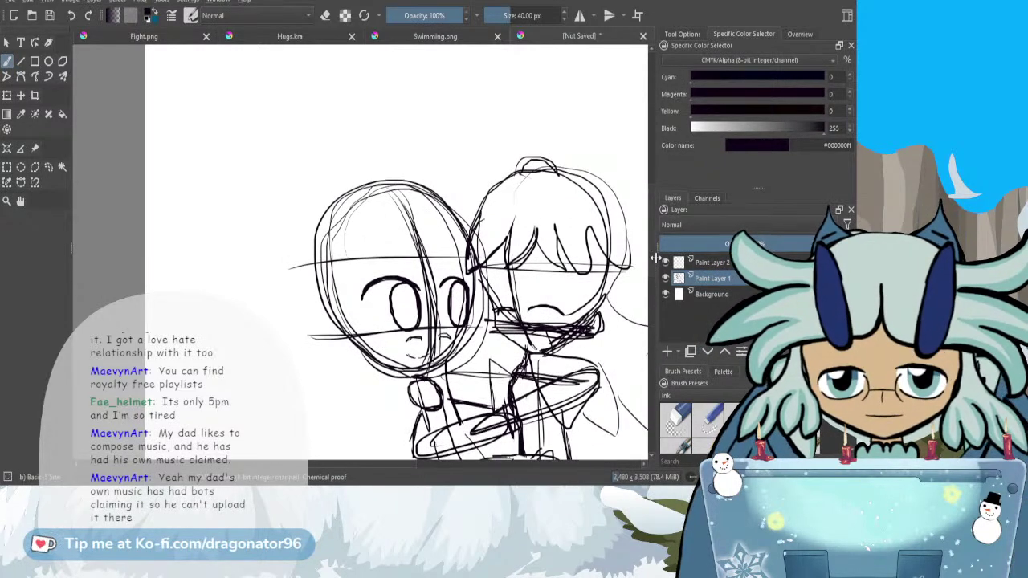
# - Sketch two large rounded ears with inner contours on top of the left head
pyautogui.moveTo(362, 187); pyautogui.dragTo(312, 155)
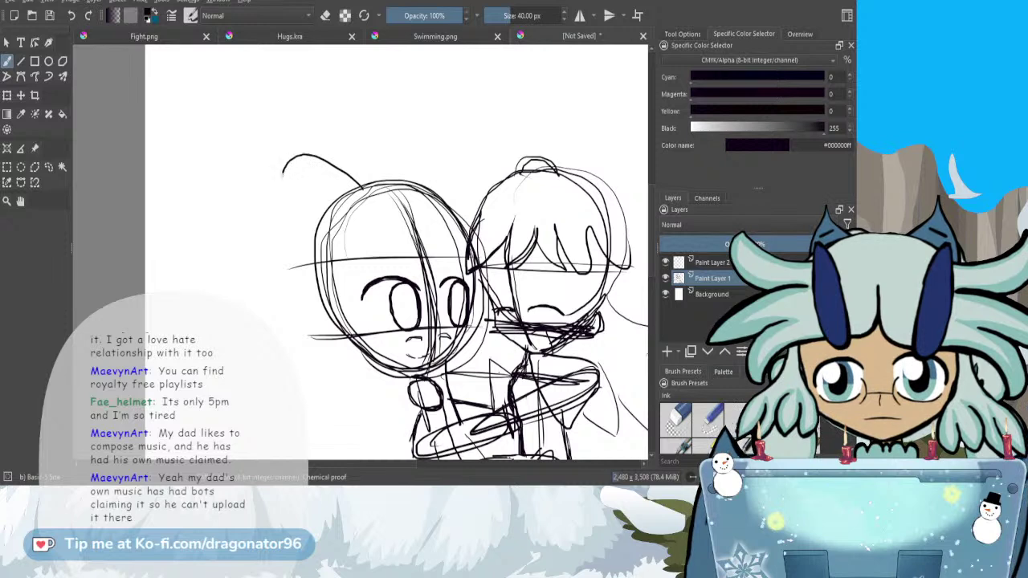
pyautogui.moveTo(357, 193)
pyautogui.mouseDown()
pyautogui.moveTo(317, 166)
pyautogui.moveTo(295, 187)
pyautogui.moveTo(306, 224)
pyautogui.moveTo(363, 185)
pyautogui.moveTo(440, 160)
pyautogui.moveTo(475, 202)
pyautogui.moveTo(455, 161)
pyautogui.moveTo(466, 199)
pyautogui.moveTo(458, 220)
pyautogui.mouseUp()
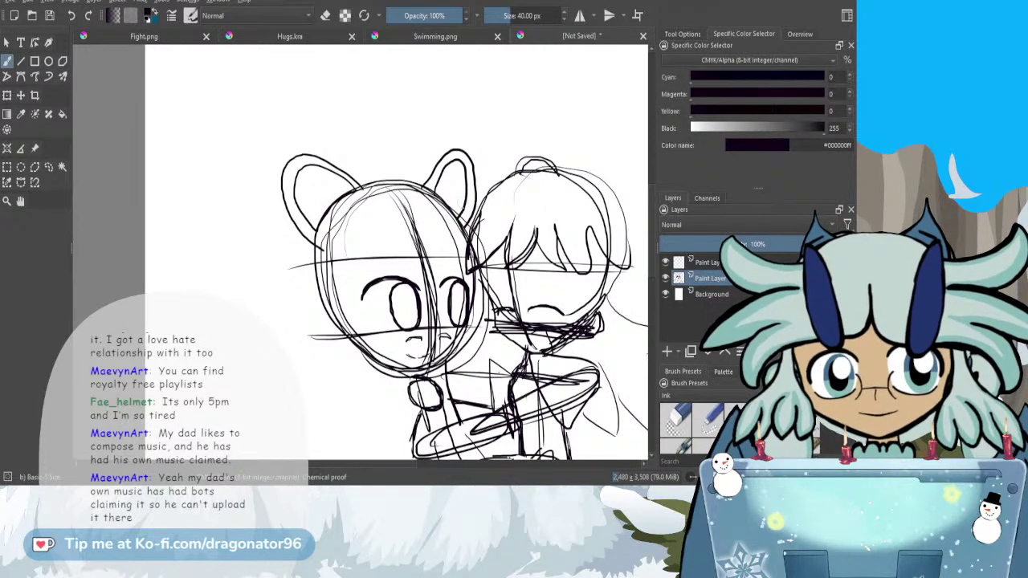
# - Move the whole sketch on Paint Layer 1 up and to the left so the tail tip fits on the page
pyautogui.scroll(-2, 462, 202)
pyautogui.moveTo(372, 466); pyautogui.dragTo(403, 466)
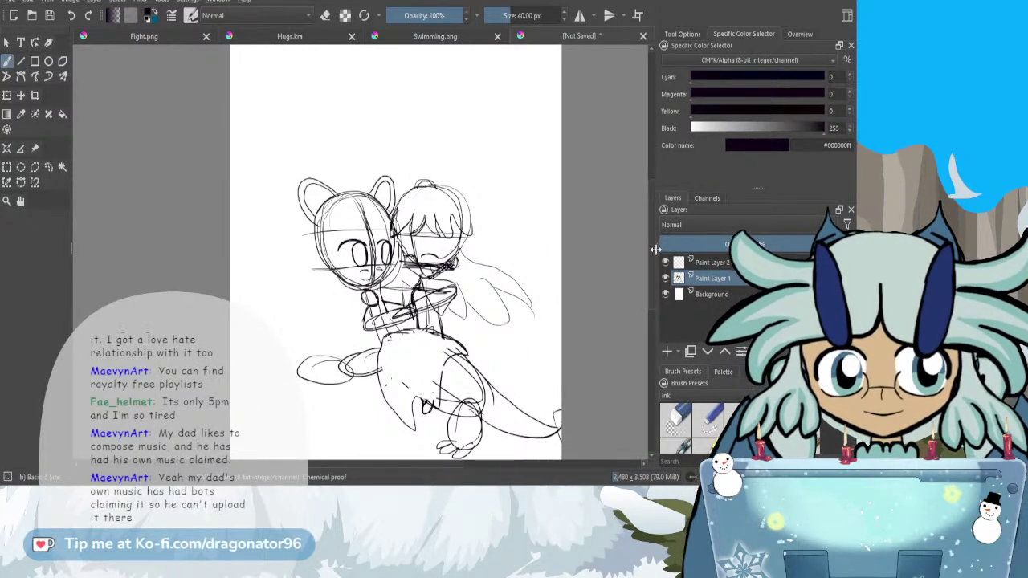
pyautogui.moveTo(651, 259); pyautogui.dragTo(647, 284)
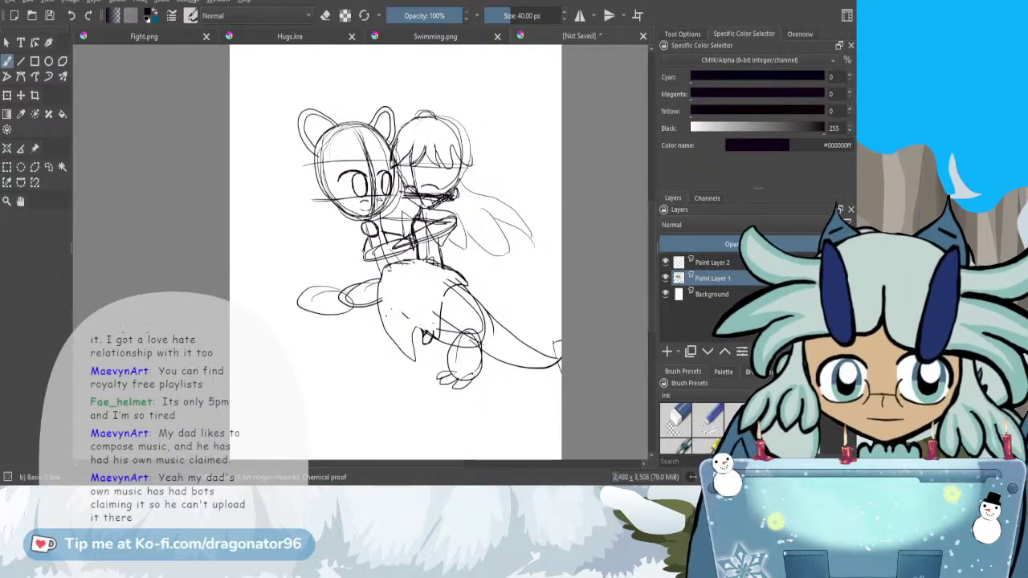
pyautogui.scroll(-2, 464, 135)
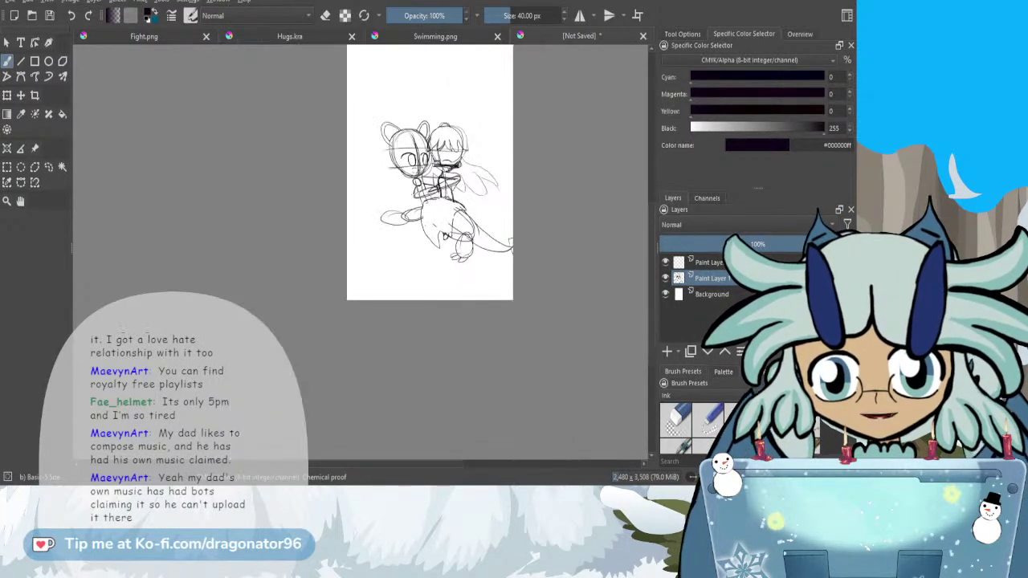
pyautogui.moveTo(652, 237); pyautogui.dragTo(655, 218)
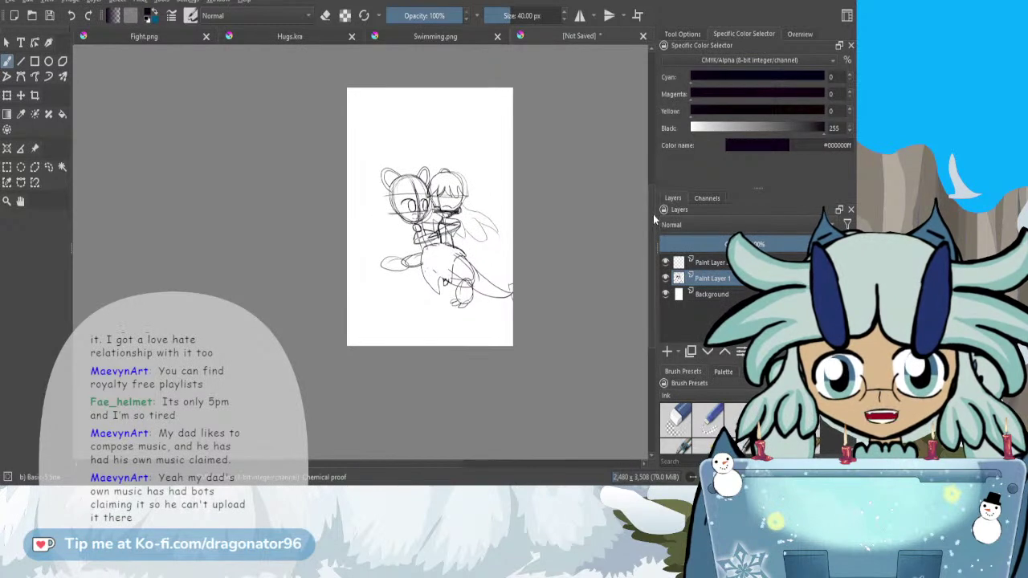
pyautogui.click(20, 97)
pyautogui.moveTo(429, 229)
pyautogui.mouseDown()
pyautogui.moveTo(415, 222)
pyautogui.moveTo(416, 206)
pyautogui.mouseUp()
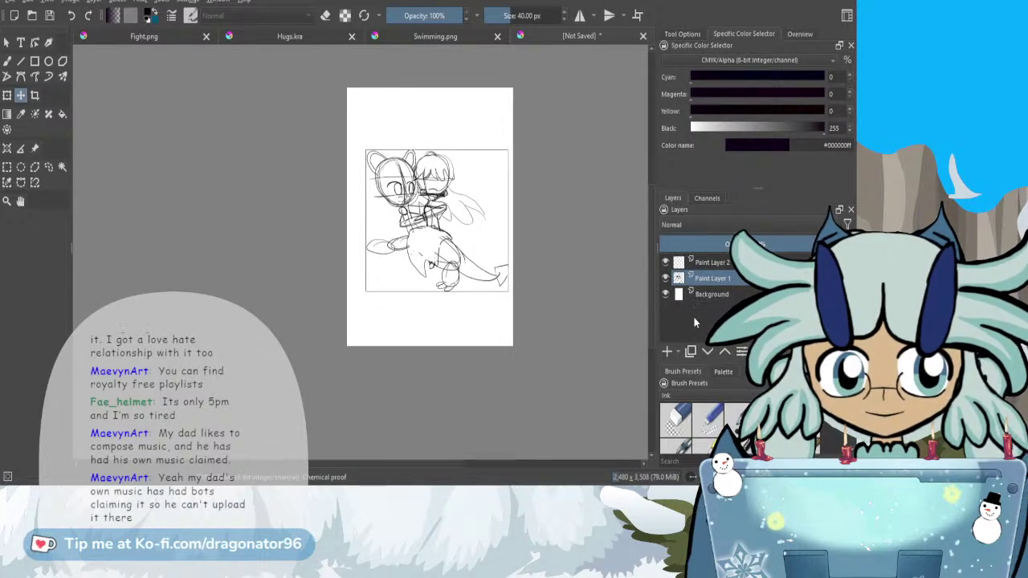
# - Paste the copied Ko-fi link text as a vector layer above Paint Layer 1
pyautogui.hotkey('ctrl', 'v')
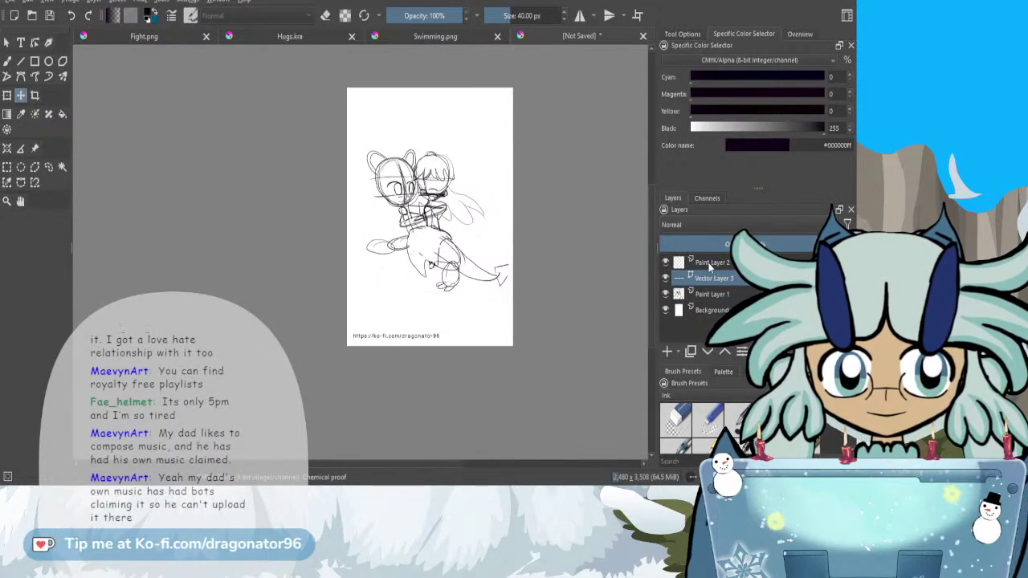
pyautogui.scroll(5, 501, 278)
pyautogui.click(720, 298)
pyautogui.scroll(-2, 490, 288)
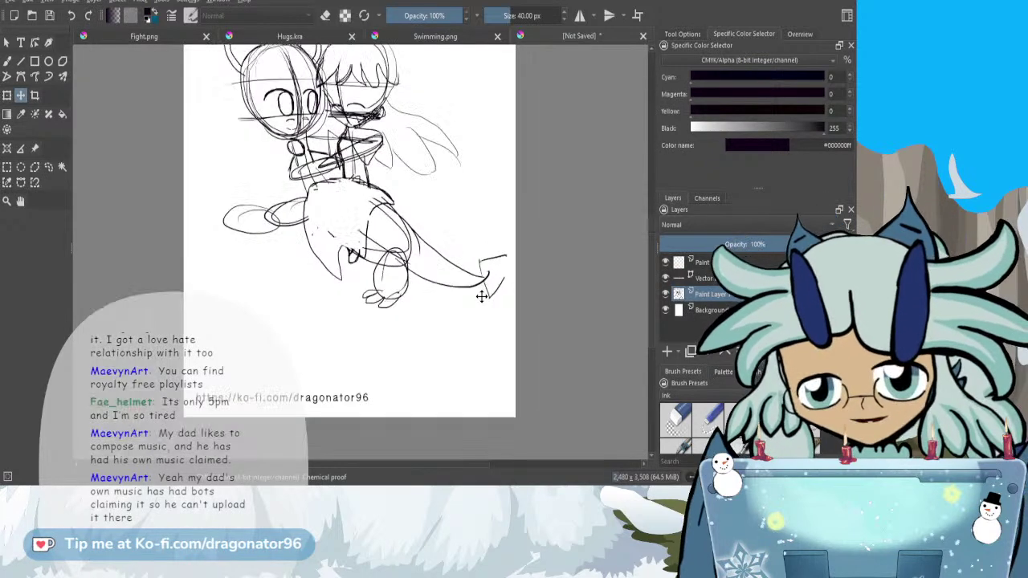
pyautogui.click(710, 263)
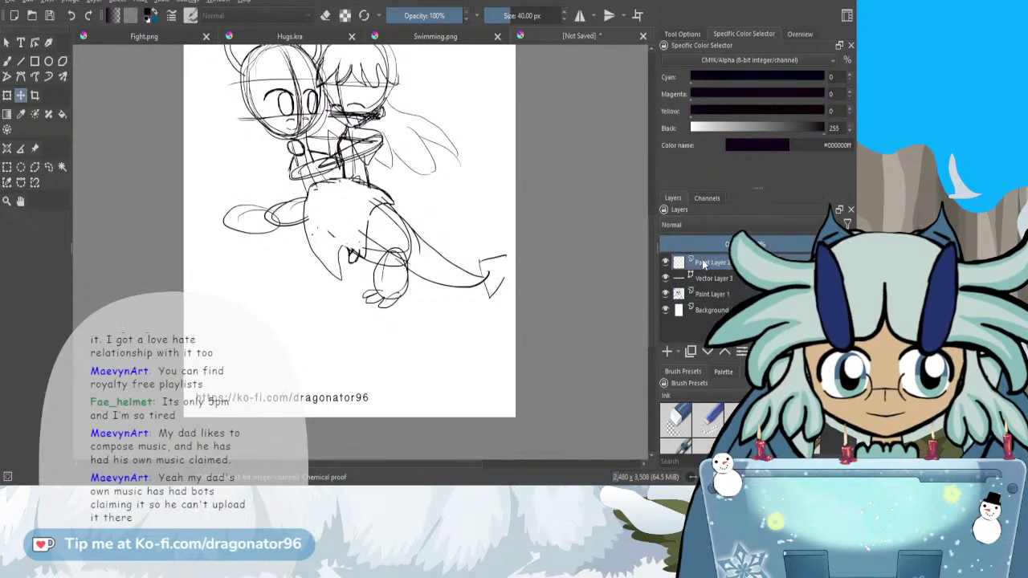
# - Lower the opacity of Paint Layer 1 to fade the sketch, and make Paint Layer 2 active
pyautogui.moveTo(403, 463); pyautogui.dragTo(366, 464)
pyautogui.moveTo(652, 306); pyautogui.dragTo(652, 271)
pyautogui.click(700, 297)
pyautogui.click(690, 245)
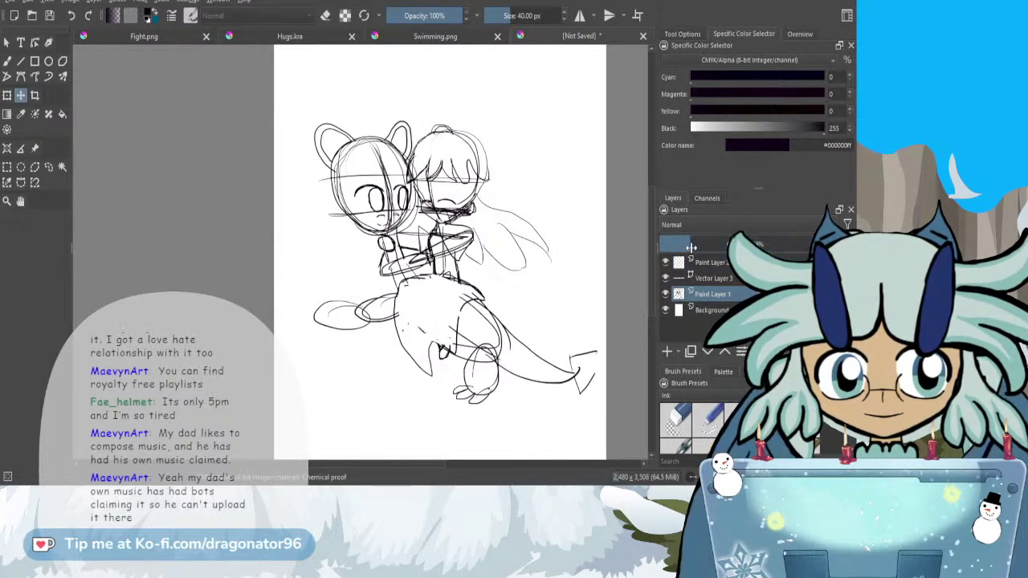
pyautogui.click(710, 266)
# - With the freehand brush, ink the right head's left cheek and jaw down to the chin, plus its right side and cheek bump
pyautogui.scroll(4, 420, 182)
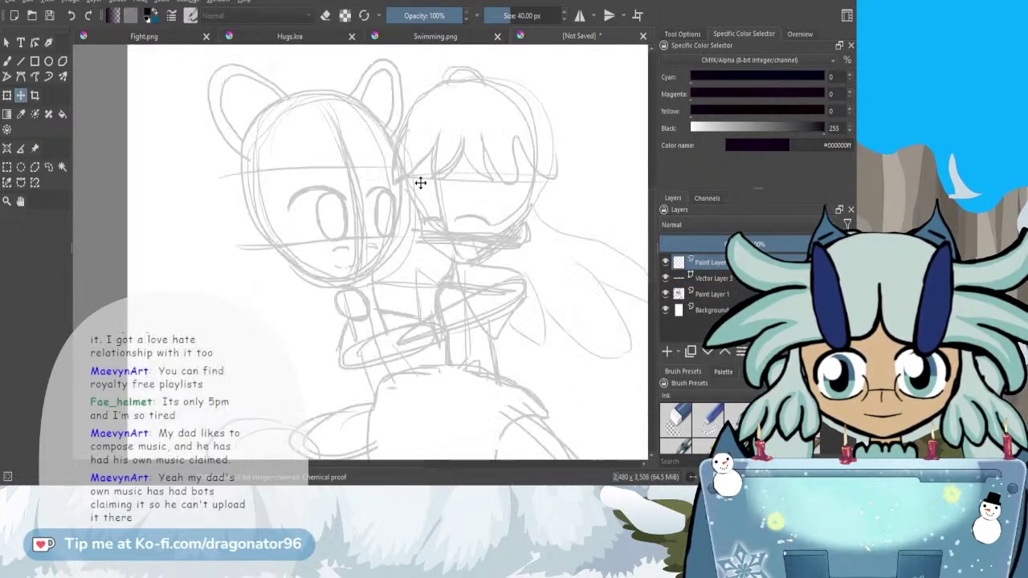
pyautogui.click(8, 62)
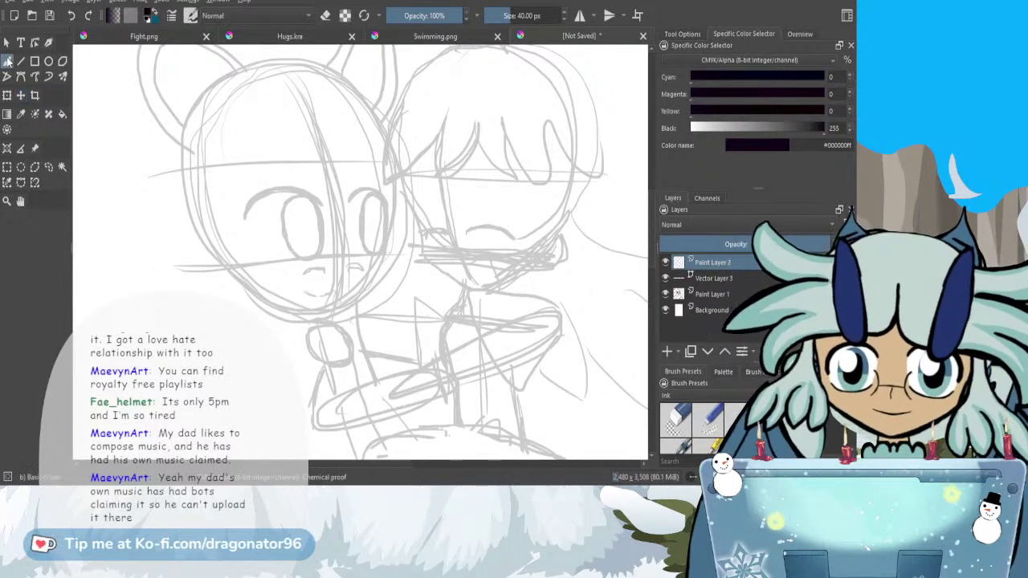
pyautogui.moveTo(283, 465); pyautogui.dragTo(317, 462)
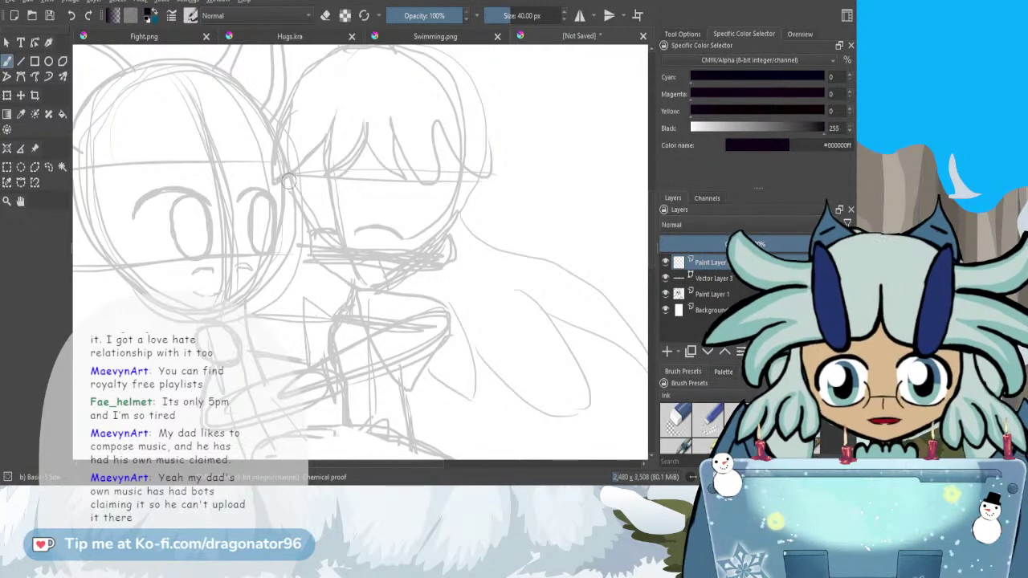
pyautogui.moveTo(291, 186); pyautogui.dragTo(313, 252)
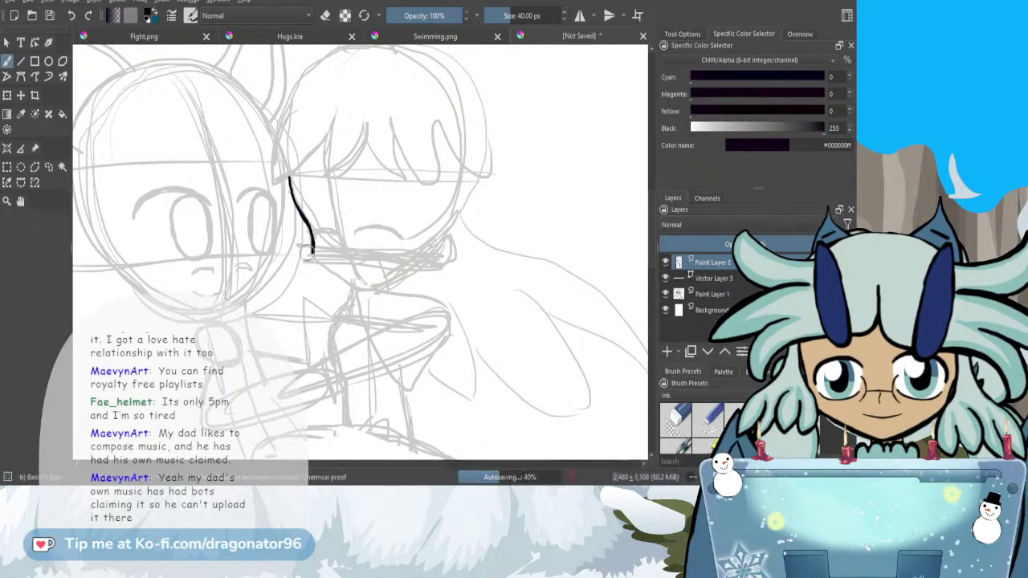
pyautogui.moveTo(313, 252); pyautogui.dragTo(368, 287)
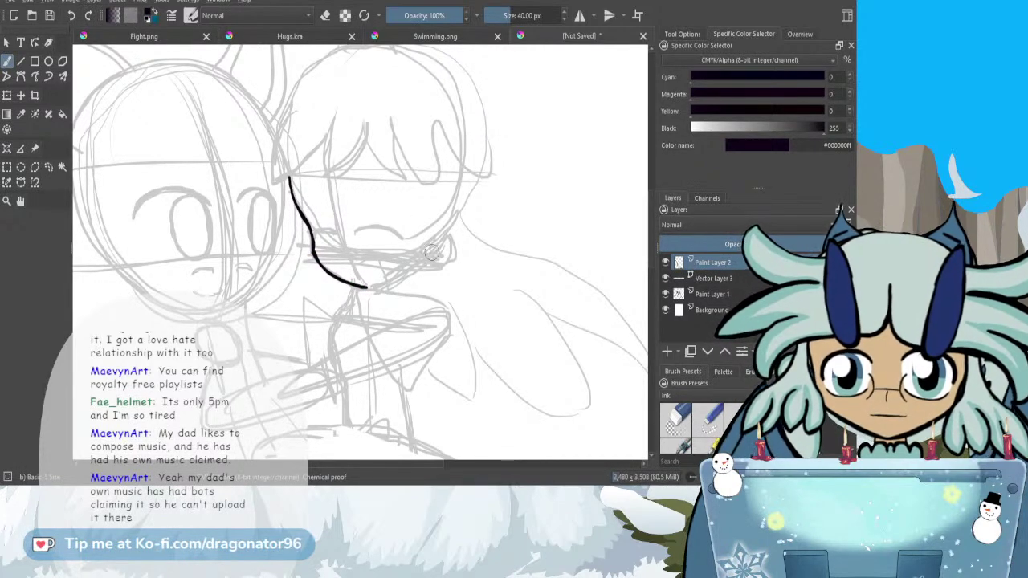
pyautogui.moveTo(447, 250)
pyautogui.mouseDown()
pyautogui.moveTo(443, 239)
pyautogui.moveTo(438, 263)
pyautogui.mouseUp()
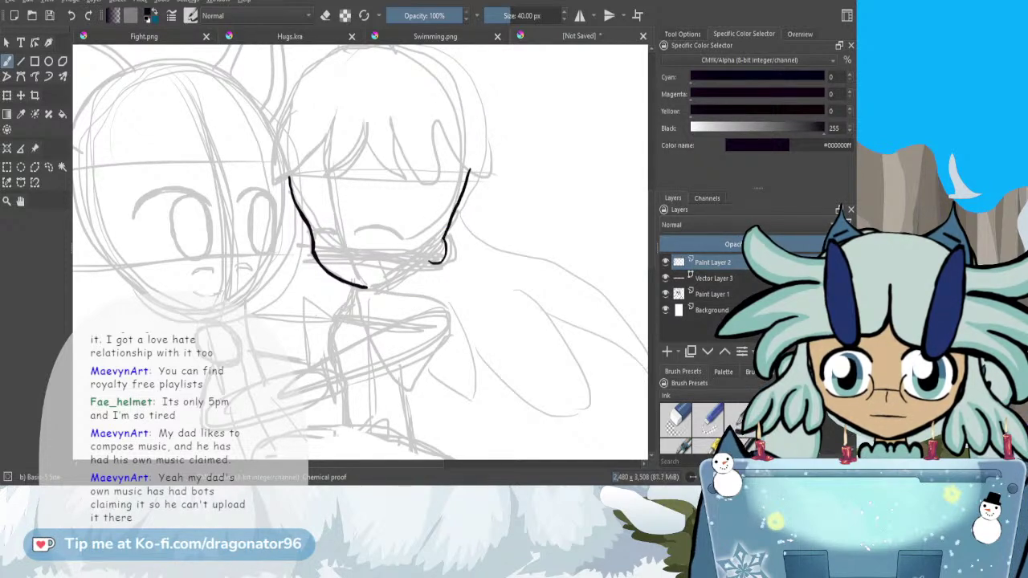
pyautogui.moveTo(453, 220)
pyautogui.mouseDown()
pyautogui.moveTo(468, 172)
pyautogui.moveTo(448, 227)
pyautogui.mouseUp()
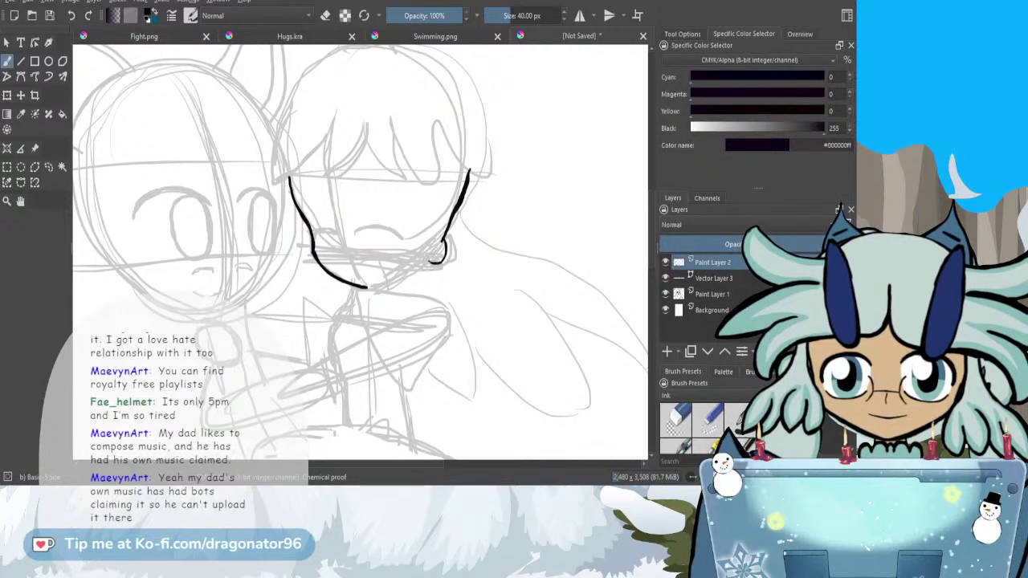
pyautogui.hotkey('ctrl', 'z')
# - Rotate the canvas and ink the jawline connecting the right head's cheek bump to its chin
pyautogui.press('4')
pyautogui.press('4')
pyautogui.press('4')
pyautogui.press('4')
pyautogui.press('4')
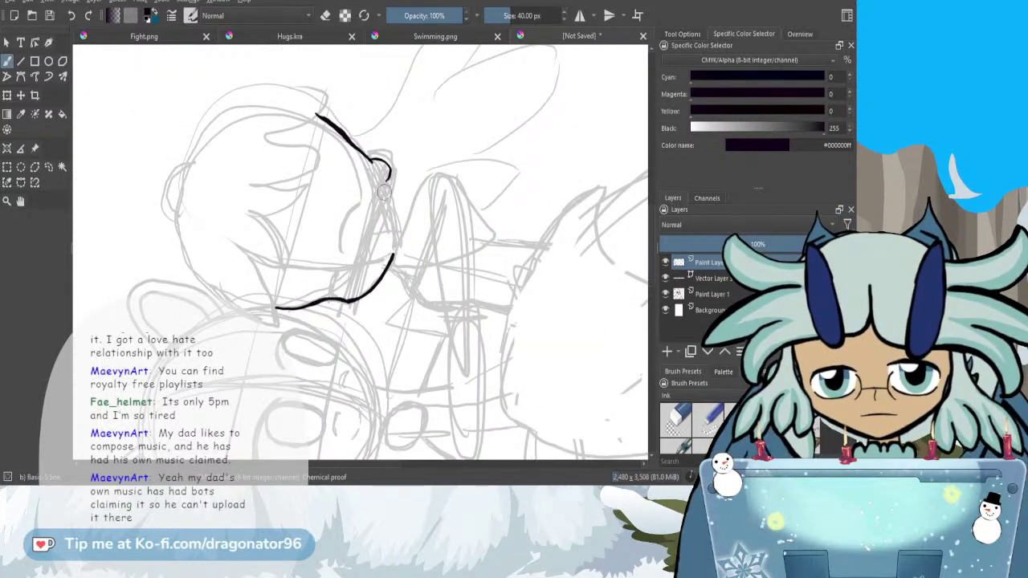
pyautogui.scroll(2, 379, 180)
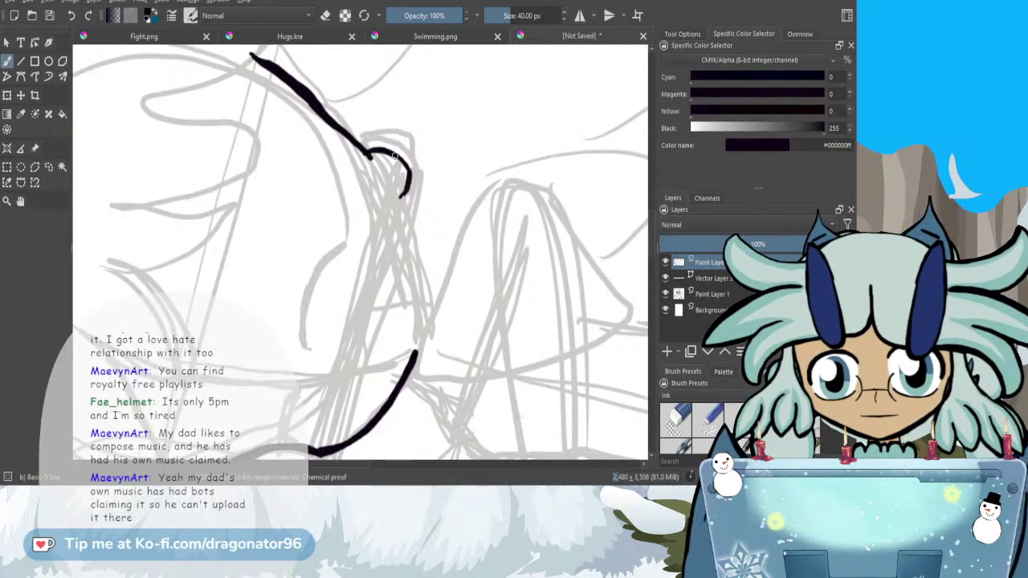
pyautogui.moveTo(407, 185)
pyautogui.mouseDown()
pyautogui.moveTo(400, 210)
pyautogui.moveTo(422, 333)
pyautogui.mouseUp()
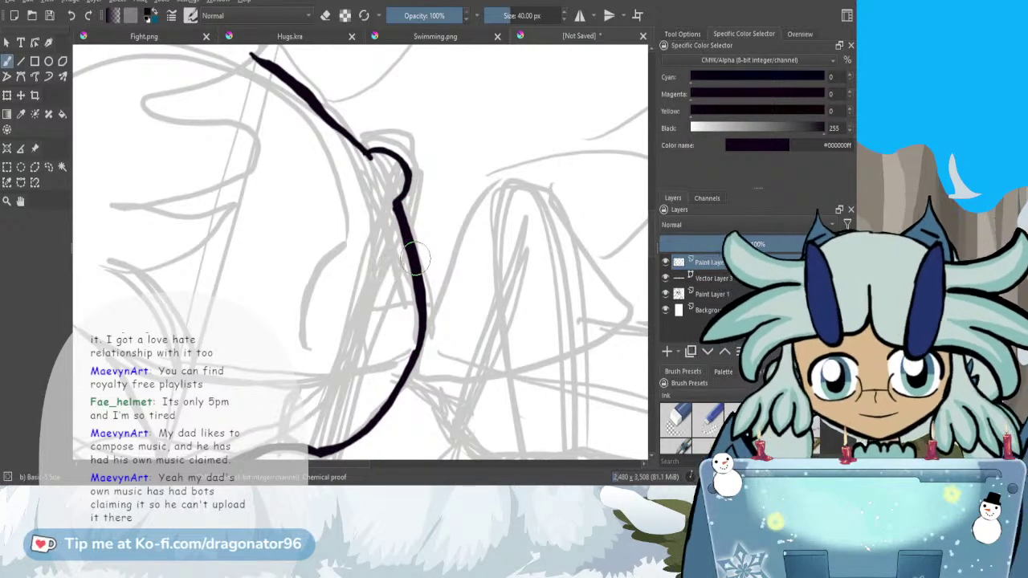
# - Ink a small angled nose and an open smiling mouth on the right head
pyautogui.scroll(-10, 416, 257)
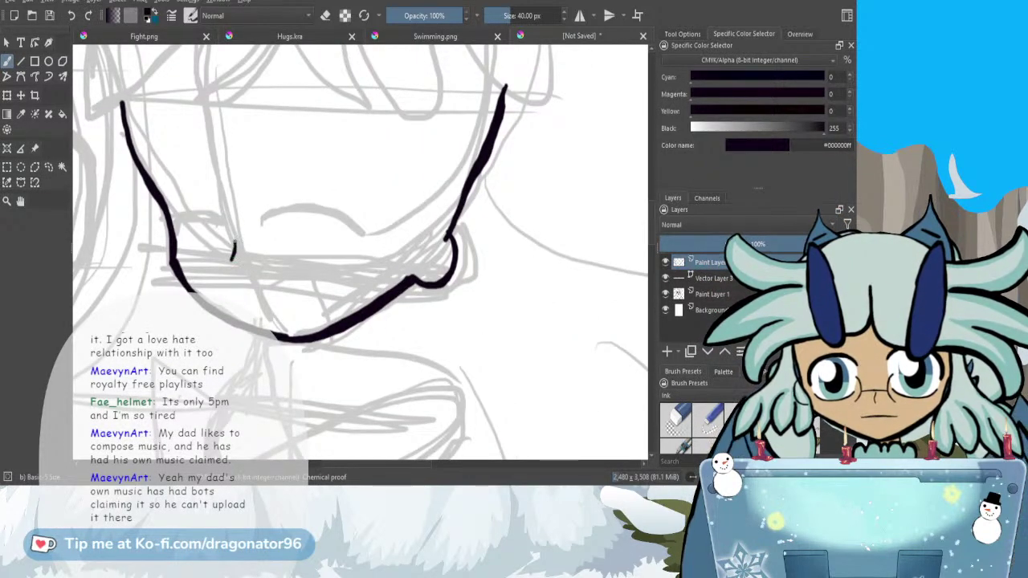
pyautogui.moveTo(232, 259); pyautogui.dragTo(244, 271)
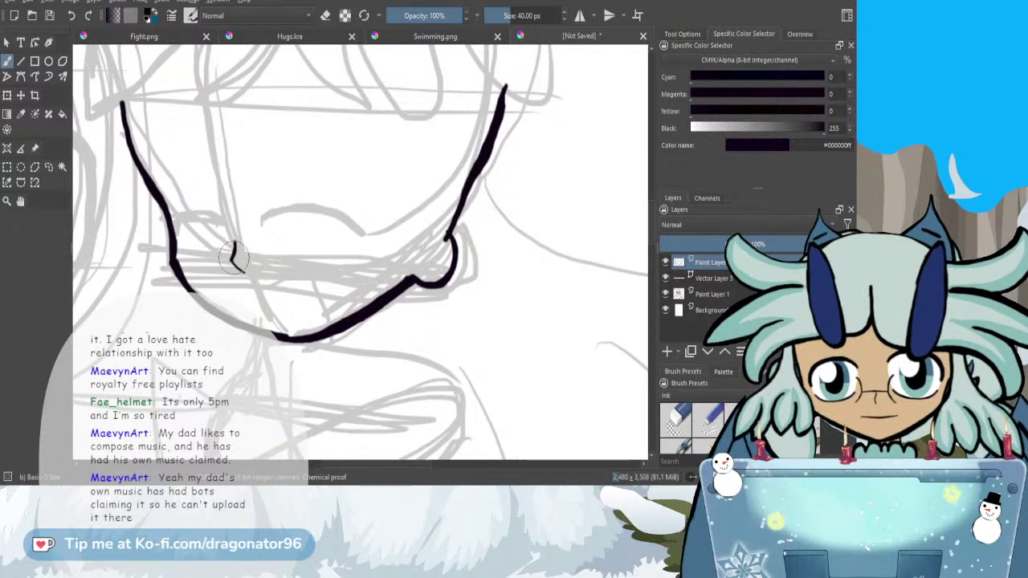
pyautogui.moveTo(270, 277)
pyautogui.mouseDown()
pyautogui.moveTo(333, 269)
pyautogui.moveTo(336, 312)
pyautogui.moveTo(319, 318)
pyautogui.mouseUp()
pyautogui.moveTo(386, 464); pyautogui.dragTo(369, 464)
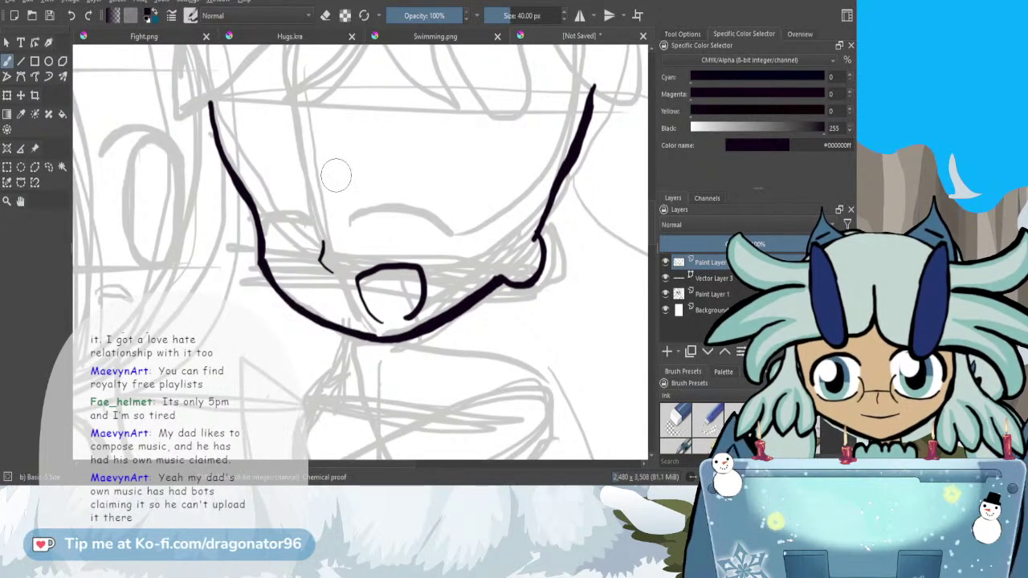
# - Ink two thick upward-arched closed eyes on the right head, the one near the left cheek smaller
pyautogui.moveTo(350, 240)
pyautogui.mouseDown()
pyautogui.moveTo(373, 207)
pyautogui.moveTo(410, 211)
pyautogui.moveTo(446, 253)
pyautogui.mouseUp()
pyautogui.moveTo(363, 215)
pyautogui.mouseDown()
pyautogui.moveTo(351, 236)
pyautogui.moveTo(355, 215)
pyautogui.moveTo(389, 200)
pyautogui.moveTo(443, 244)
pyautogui.mouseUp()
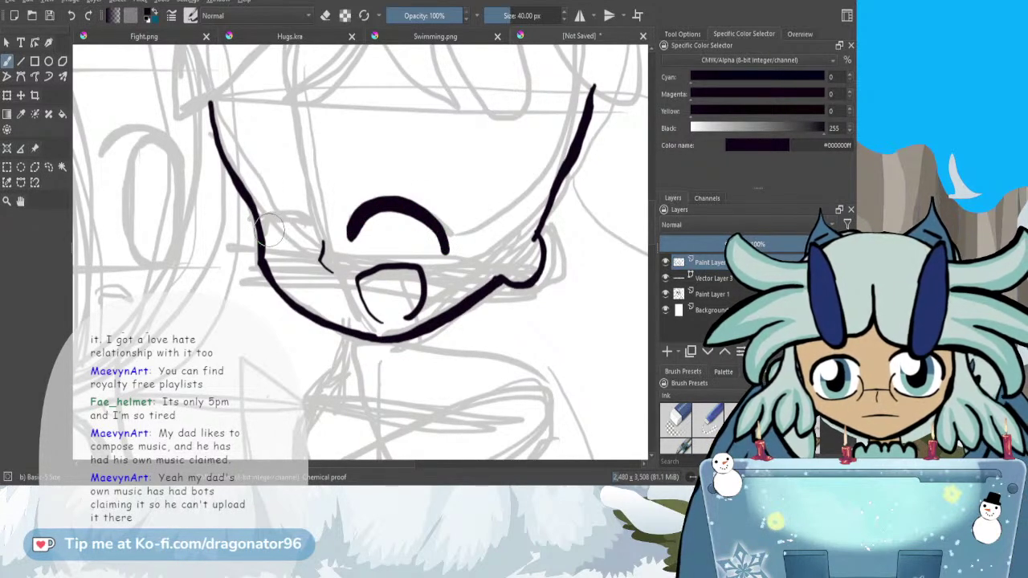
pyautogui.moveTo(314, 237)
pyautogui.mouseDown()
pyautogui.moveTo(300, 214)
pyautogui.moveTo(270, 245)
pyautogui.moveTo(290, 207)
pyautogui.moveTo(316, 242)
pyautogui.mouseUp()
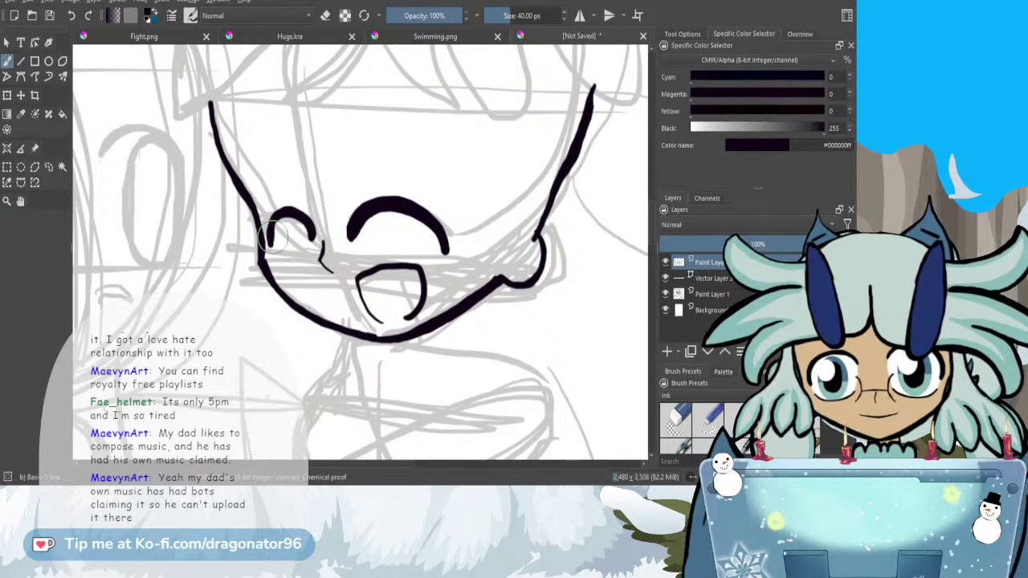
# - Ink the right head's rounded hair outline and a fringe of pointed and rounded strands across the forehead
pyautogui.scroll(-3, 273, 233)
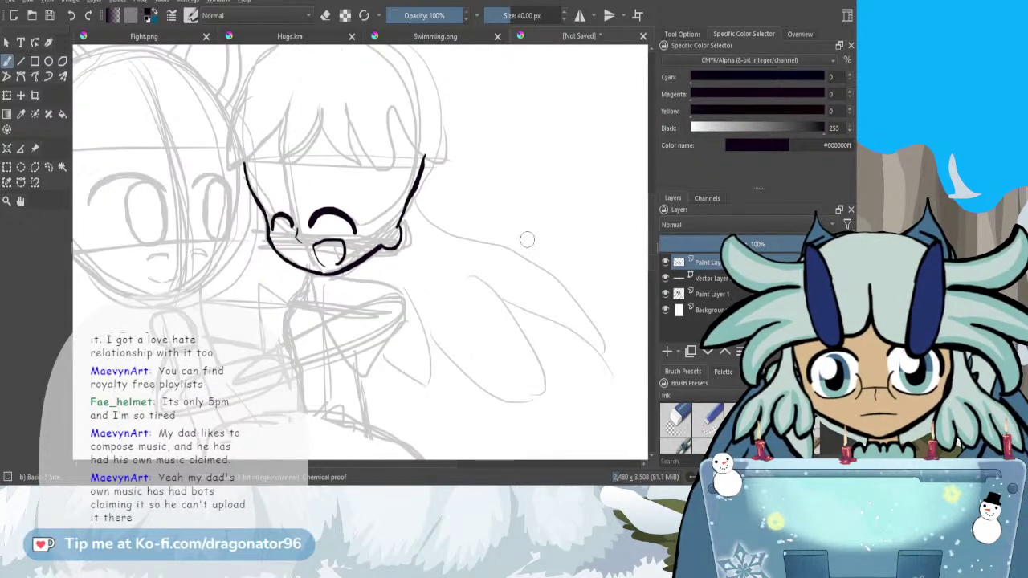
pyautogui.scroll(2, 653, 251)
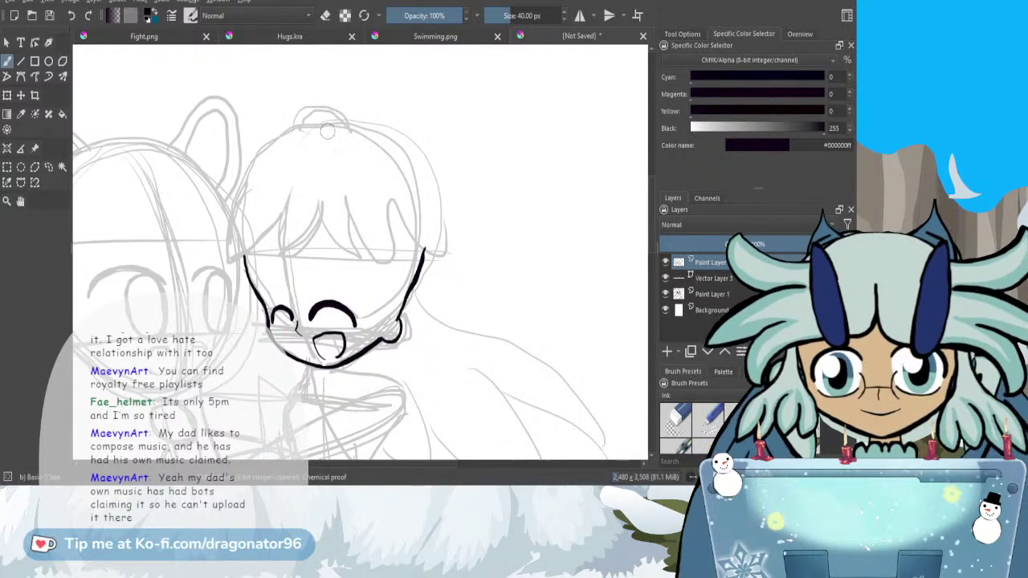
pyautogui.moveTo(330, 122); pyautogui.dragTo(386, 132)
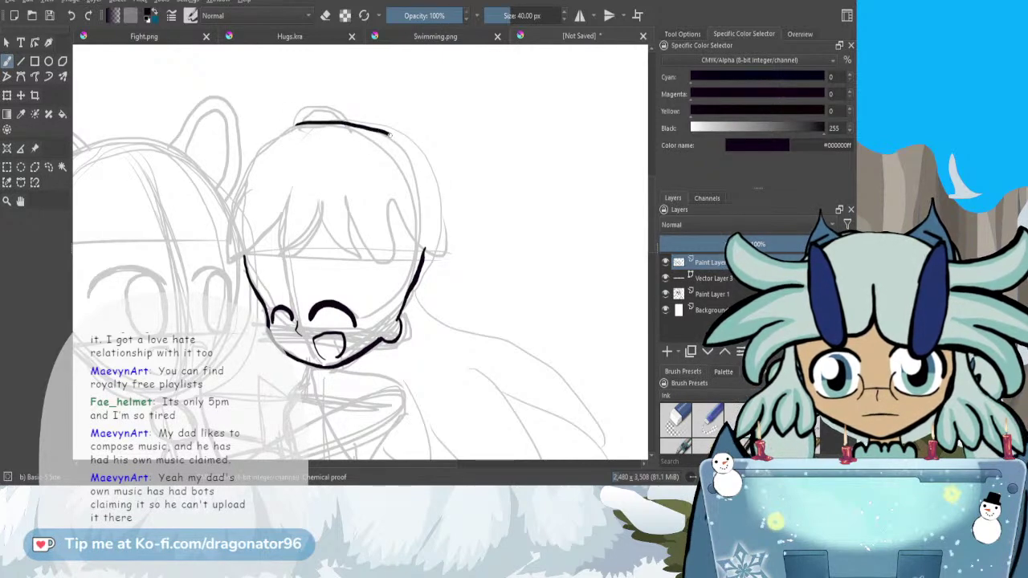
pyautogui.moveTo(410, 238)
pyautogui.mouseDown()
pyautogui.moveTo(393, 203)
pyautogui.moveTo(397, 240)
pyautogui.moveTo(377, 260)
pyautogui.moveTo(344, 199)
pyautogui.mouseUp()
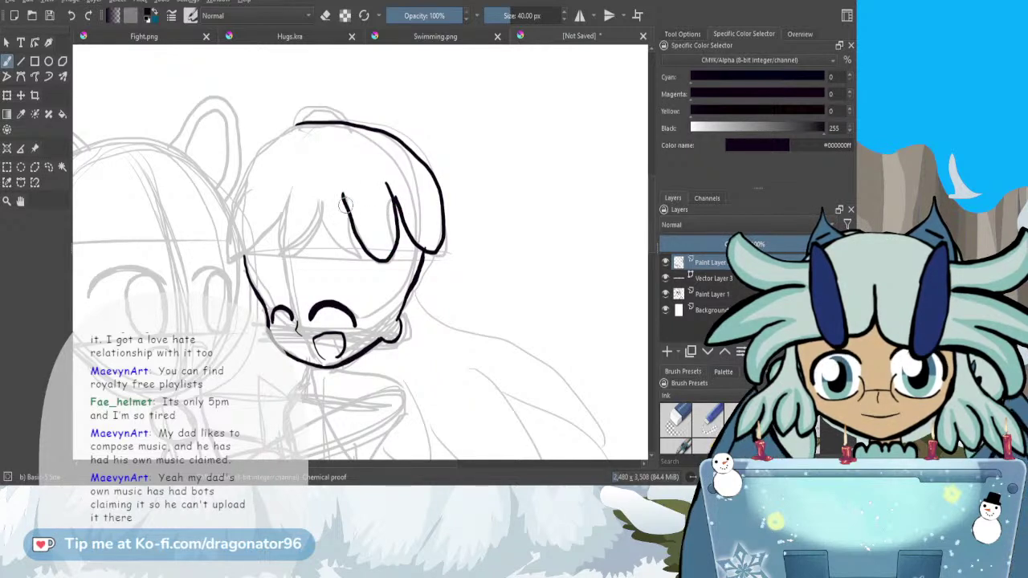
pyautogui.moveTo(357, 251); pyautogui.dragTo(320, 207)
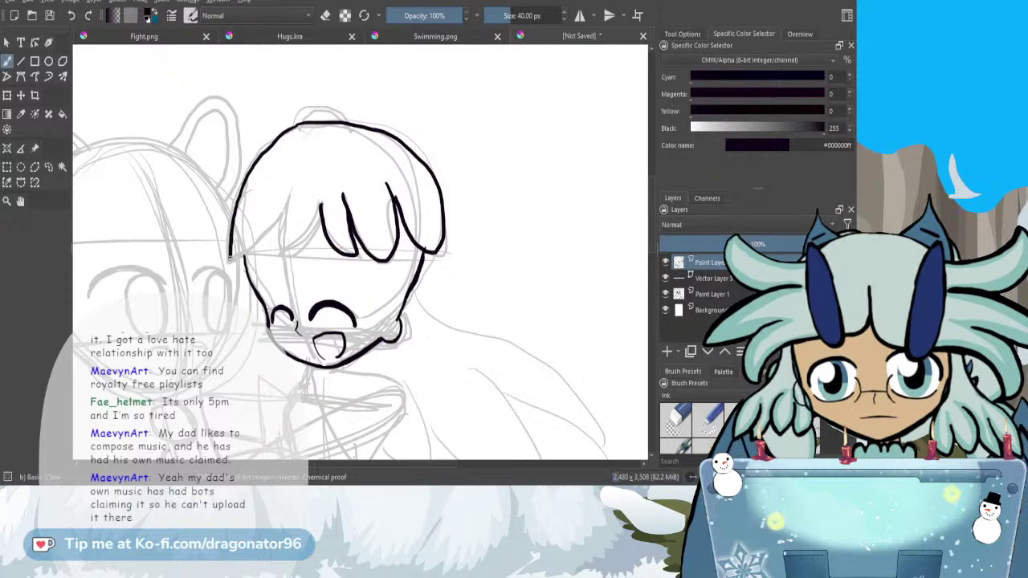
pyautogui.moveTo(287, 175)
pyautogui.mouseDown()
pyautogui.moveTo(280, 230)
pyautogui.moveTo(289, 253)
pyautogui.moveTo(319, 196)
pyautogui.mouseUp()
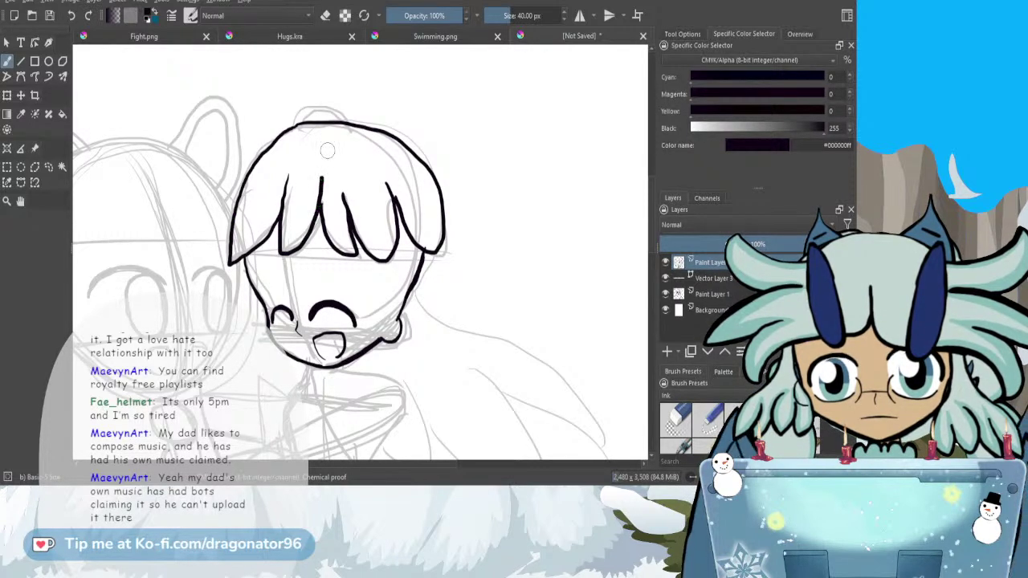
# - Erase the inked outer hair edge on the right side of the right head, and return to the drawing brush
pyautogui.press('e')
pyautogui.moveTo(313, 210); pyautogui.dragTo(324, 183)
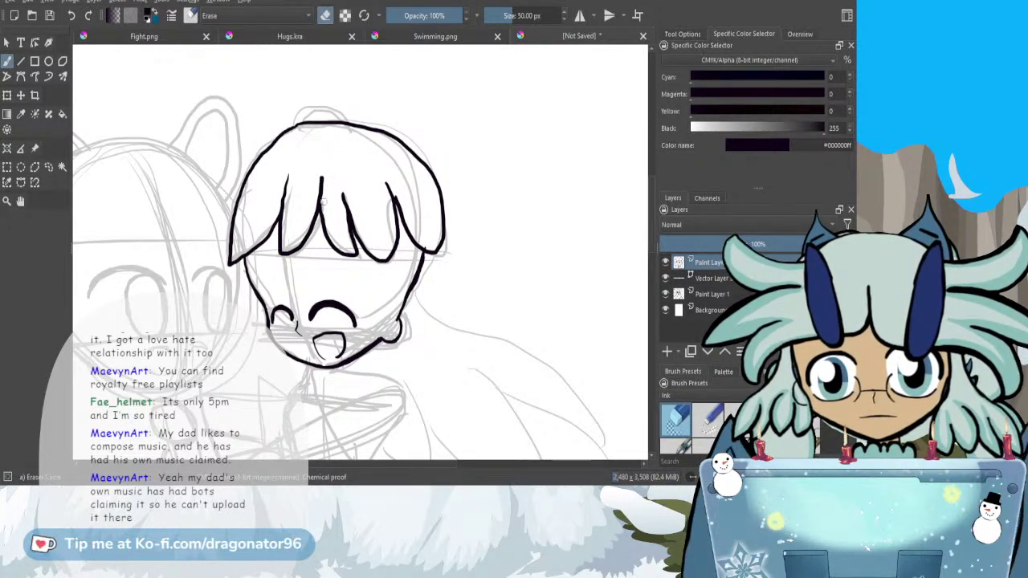
pyautogui.moveTo(399, 143)
pyautogui.mouseDown()
pyautogui.moveTo(446, 192)
pyautogui.moveTo(440, 258)
pyautogui.moveTo(436, 241)
pyautogui.mouseUp()
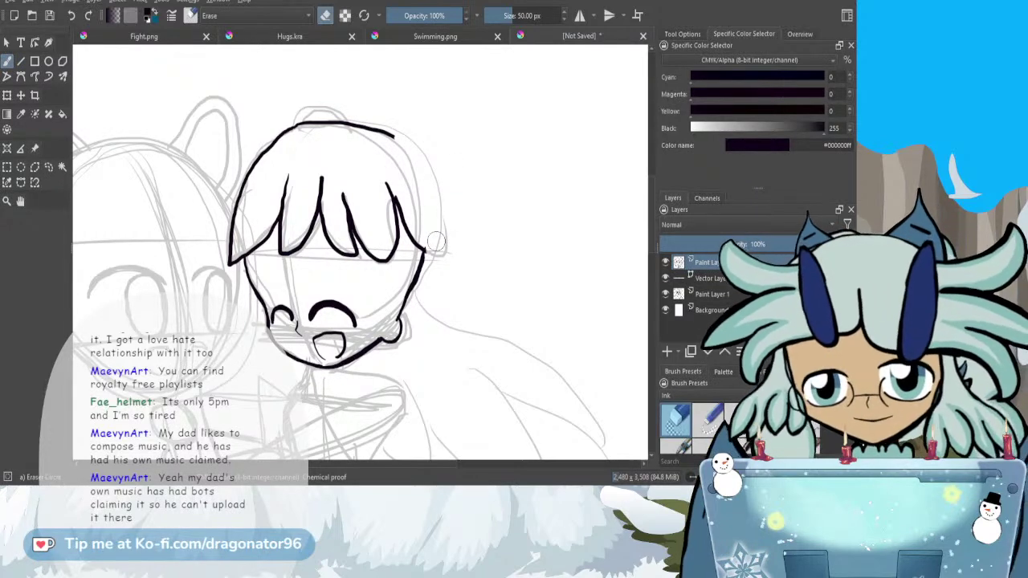
pyautogui.press('e')
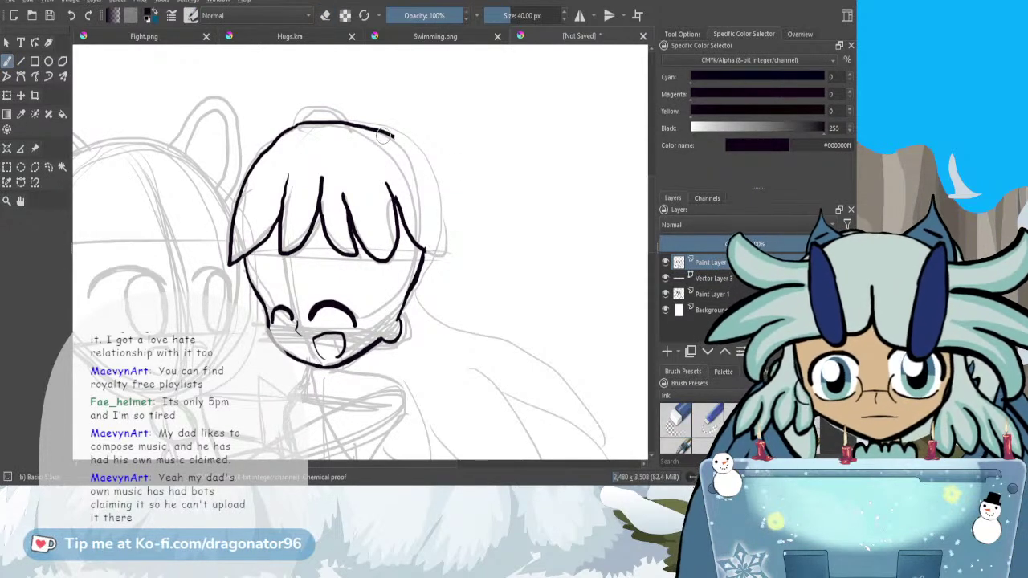
# - Ink the outer hair edge on the right side of the right head down to the fringe, thinning it with the eraser
pyautogui.moveTo(390, 134); pyautogui.dragTo(397, 140)
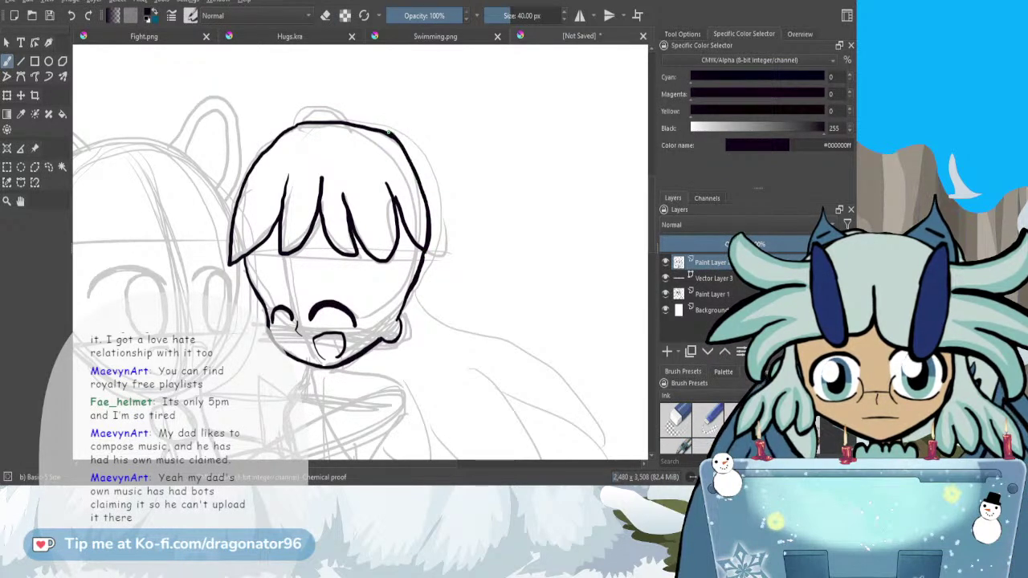
pyautogui.moveTo(407, 152); pyautogui.dragTo(427, 210)
pyautogui.moveTo(425, 248); pyautogui.dragTo(422, 255)
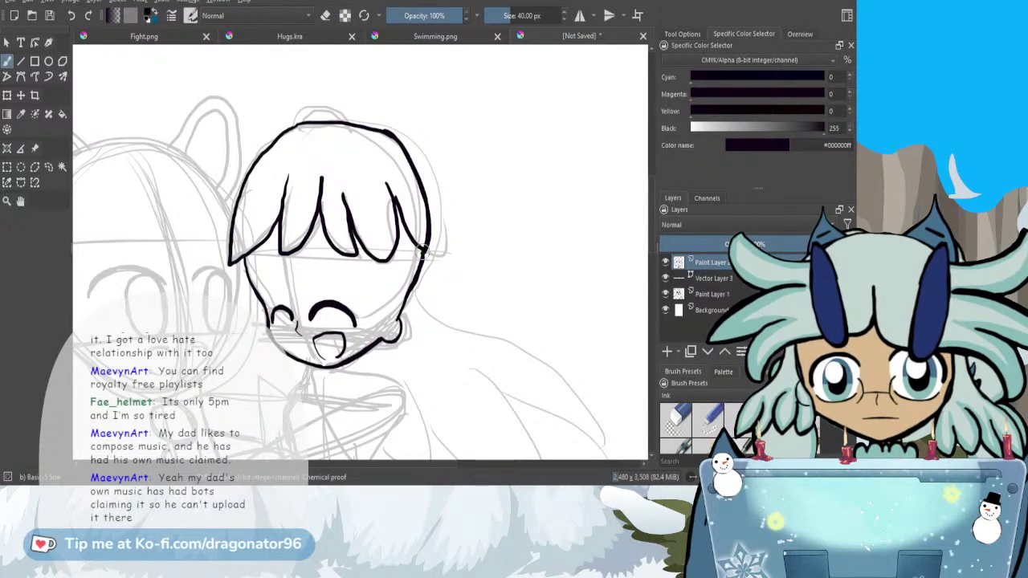
pyautogui.press('e')
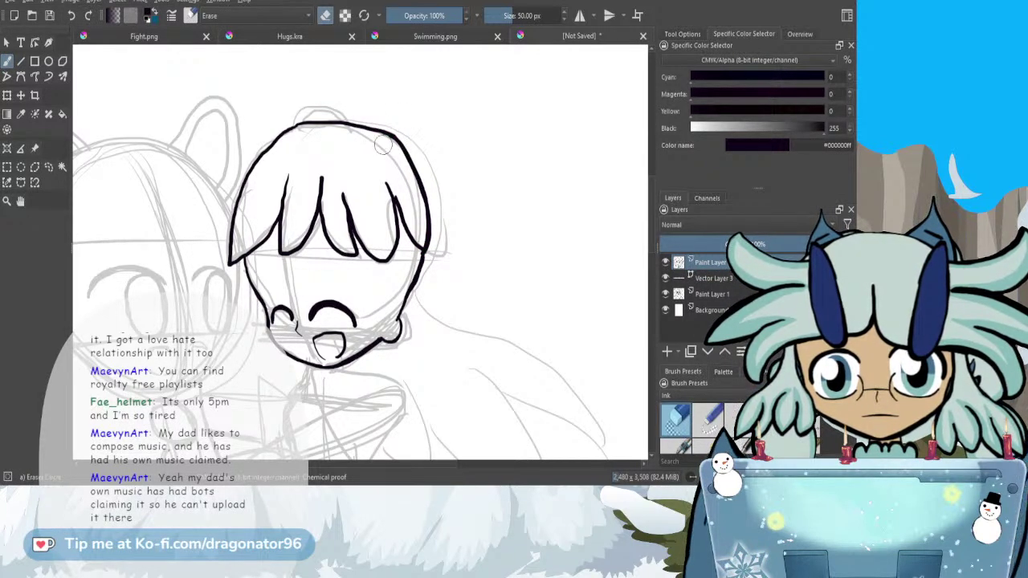
pyautogui.moveTo(389, 137)
pyautogui.mouseDown()
pyautogui.moveTo(422, 201)
pyautogui.moveTo(424, 243)
pyautogui.mouseUp()
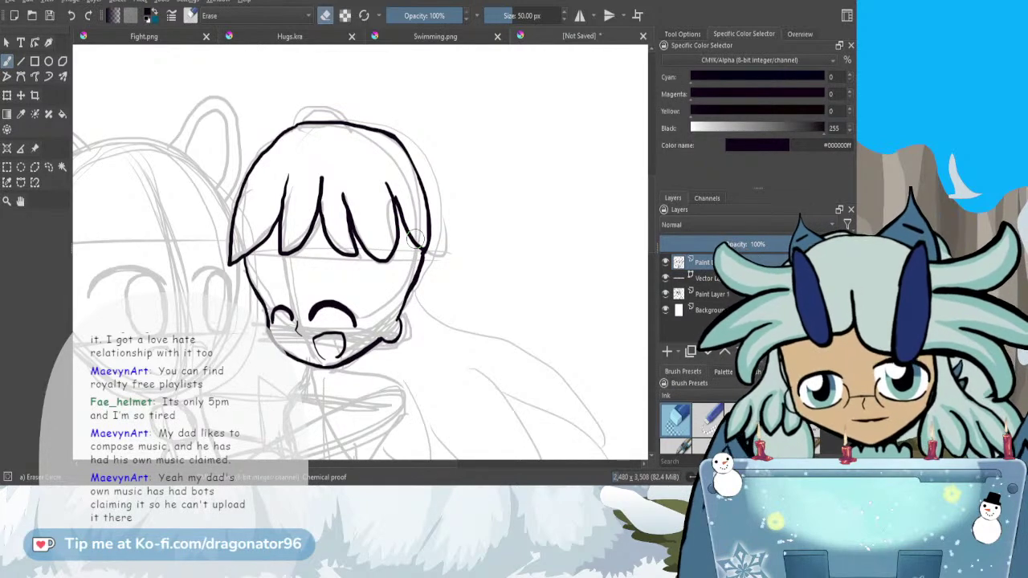
pyautogui.press('e')
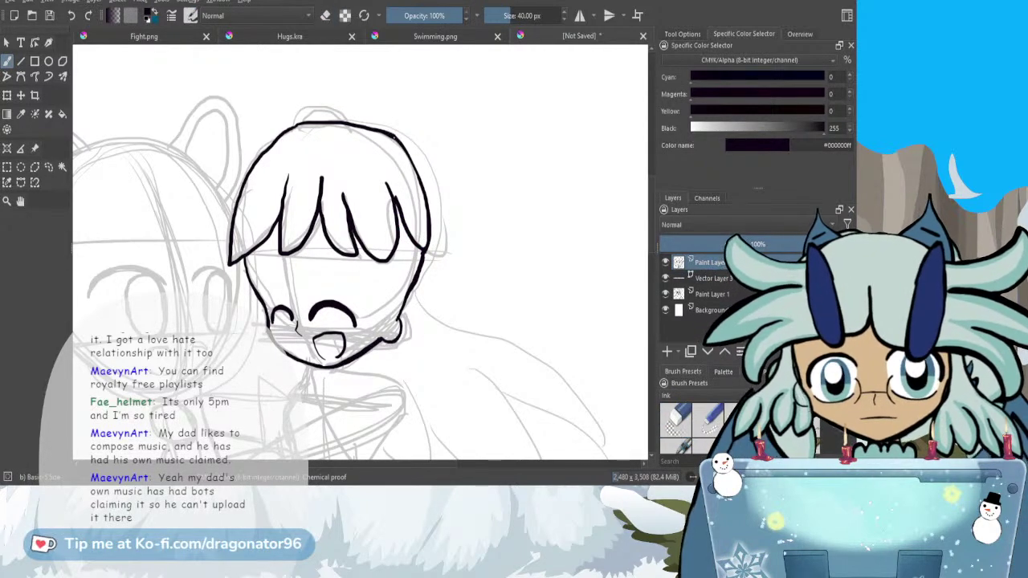
# - Erase and redraw the upper right part of the right head's hair outline as a smoother curve, and refine the adjacent fringe strand
pyautogui.moveTo(412, 162); pyautogui.dragTo(426, 191)
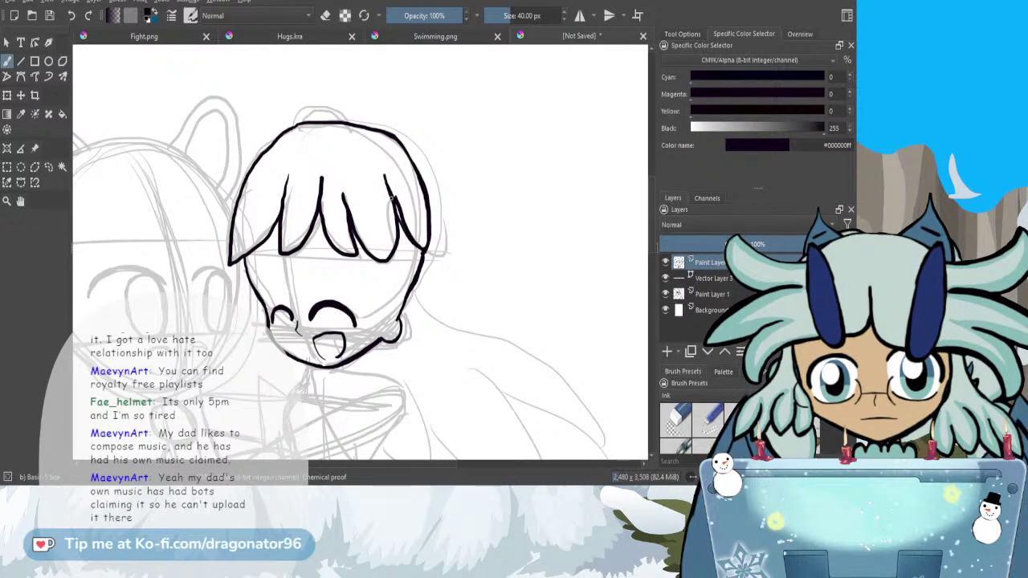
pyautogui.moveTo(395, 200)
pyautogui.mouseDown()
pyautogui.moveTo(400, 218)
pyautogui.moveTo(383, 171)
pyautogui.moveTo(398, 133)
pyautogui.moveTo(414, 173)
pyautogui.moveTo(359, 124)
pyautogui.mouseUp()
pyautogui.press('e')
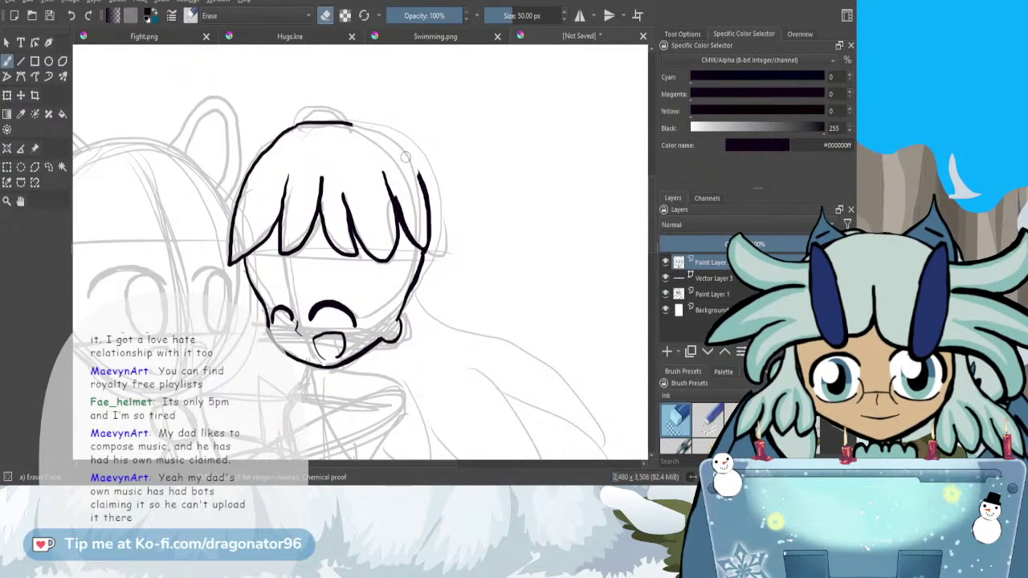
pyautogui.press('e')
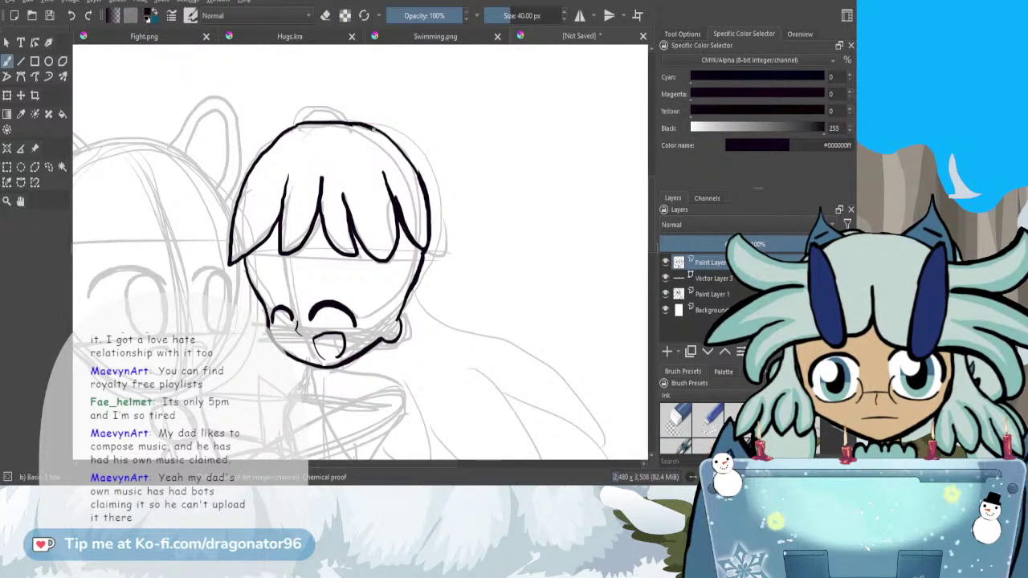
pyautogui.moveTo(353, 125)
pyautogui.mouseDown()
pyautogui.moveTo(378, 130)
pyautogui.moveTo(414, 164)
pyautogui.mouseUp()
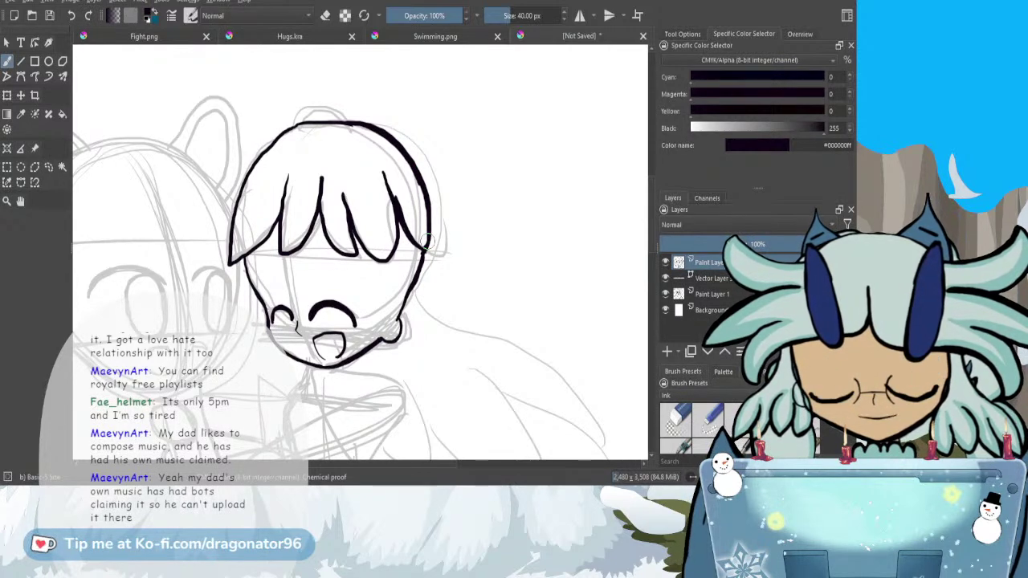
pyautogui.press('e')
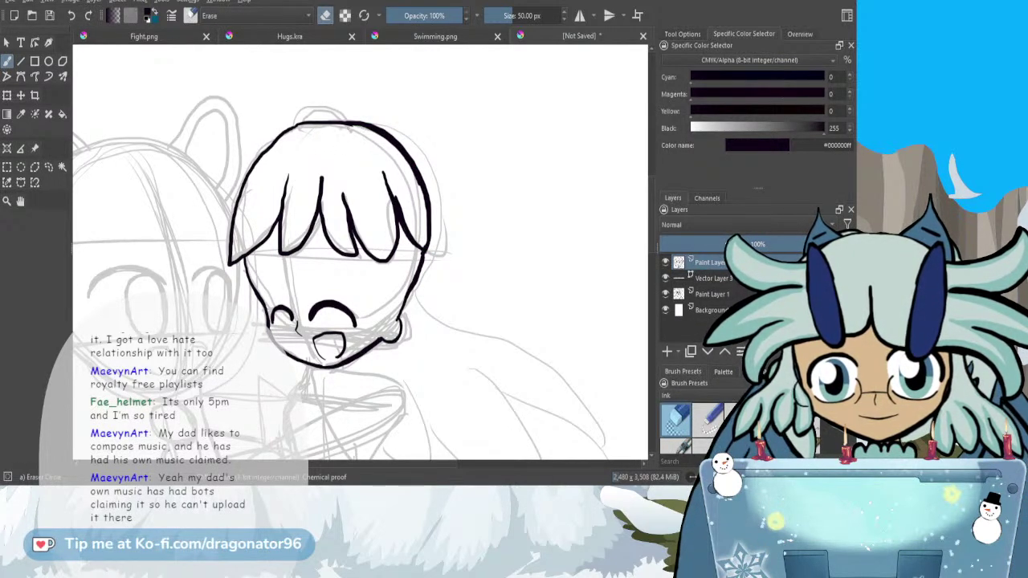
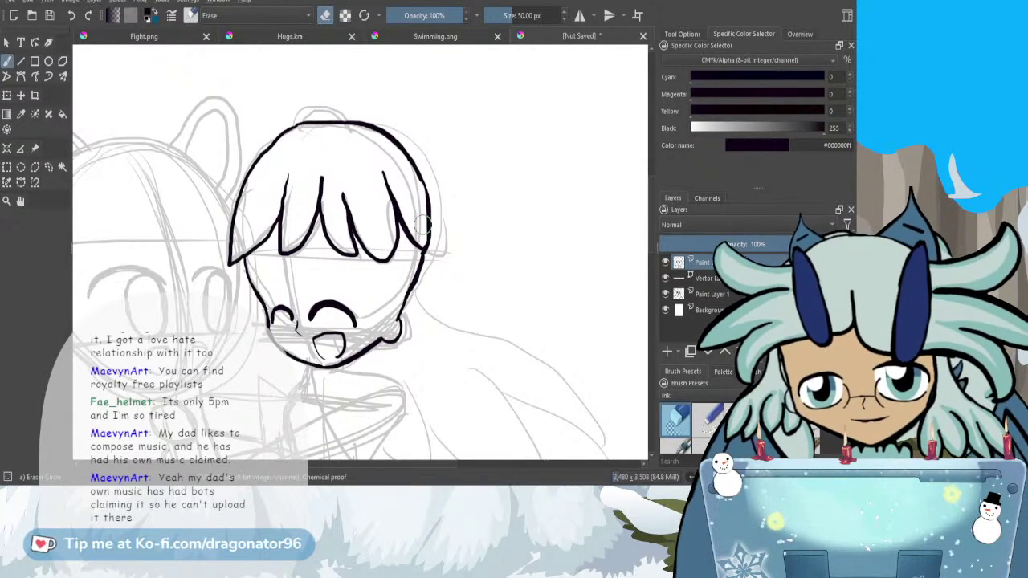
pyautogui.press('/')
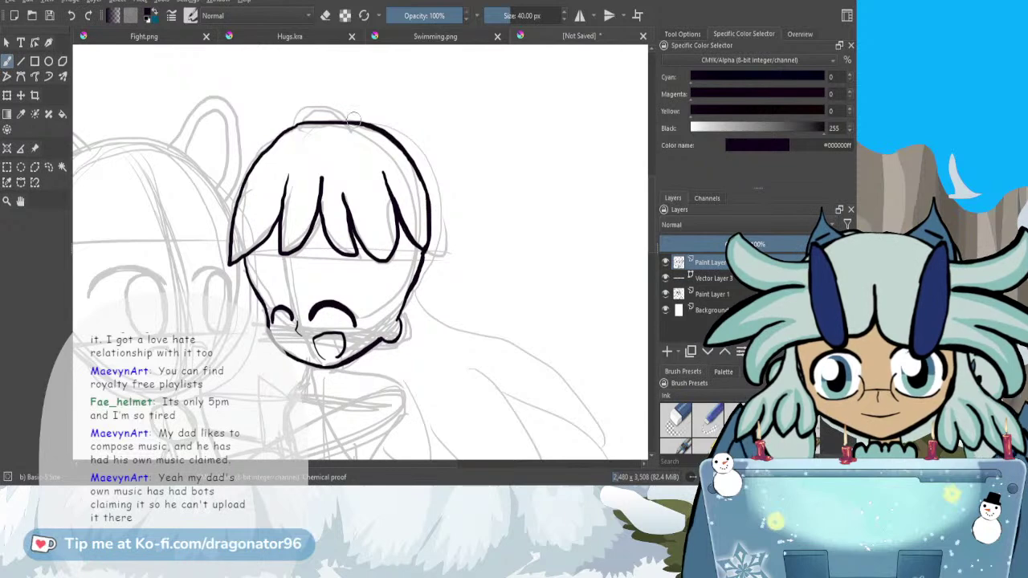
# - Ink a small rounded bump on top of the right head, and clean up its join with the hair outline
pyautogui.moveTo(303, 122)
pyautogui.mouseDown()
pyautogui.moveTo(318, 105)
pyautogui.moveTo(349, 124)
pyautogui.mouseUp()
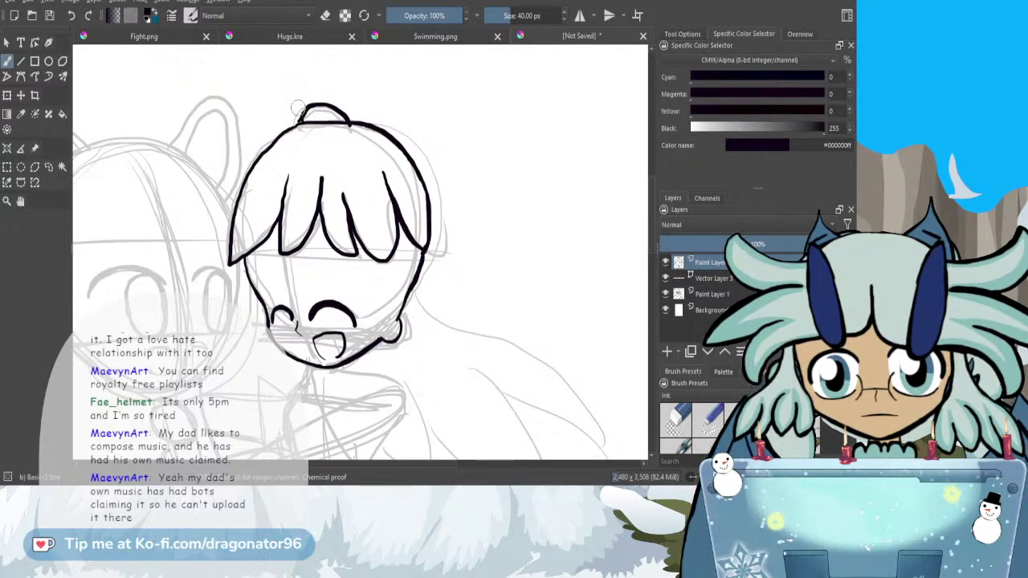
pyautogui.moveTo(306, 112)
pyautogui.mouseDown()
pyautogui.moveTo(331, 106)
pyautogui.moveTo(348, 123)
pyautogui.mouseUp()
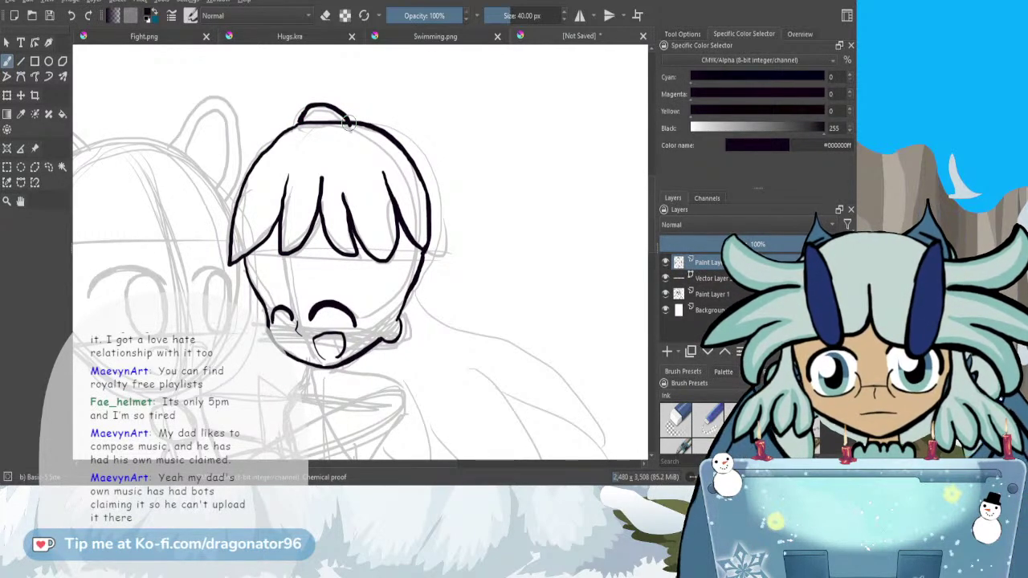
pyautogui.press('e')
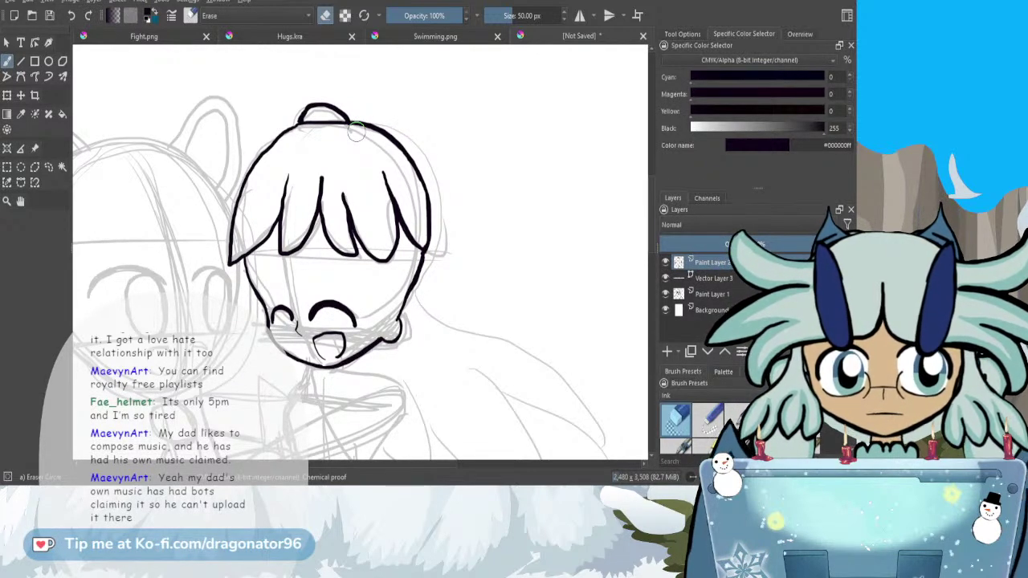
pyautogui.press('e')
# - Ink the right figure's long hair as pointed locks sweeping out to the right behind the neck, thickening the middle lock's edges
pyautogui.scroll(-3, 650, 243)
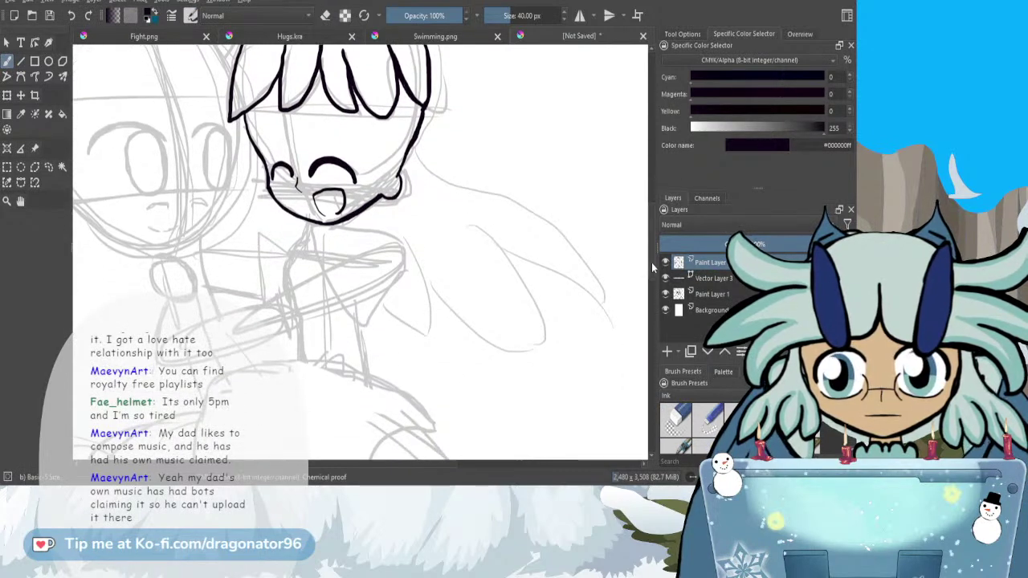
pyautogui.moveTo(412, 141)
pyautogui.mouseDown()
pyautogui.moveTo(434, 175)
pyautogui.moveTo(519, 209)
pyautogui.moveTo(586, 274)
pyautogui.moveTo(591, 313)
pyautogui.moveTo(578, 293)
pyautogui.moveTo(481, 231)
pyautogui.moveTo(515, 258)
pyautogui.moveTo(546, 345)
pyautogui.mouseUp()
pyautogui.moveTo(406, 240)
pyautogui.mouseDown()
pyautogui.moveTo(432, 339)
pyautogui.moveTo(385, 310)
pyautogui.moveTo(542, 345)
pyautogui.moveTo(520, 345)
pyautogui.mouseUp()
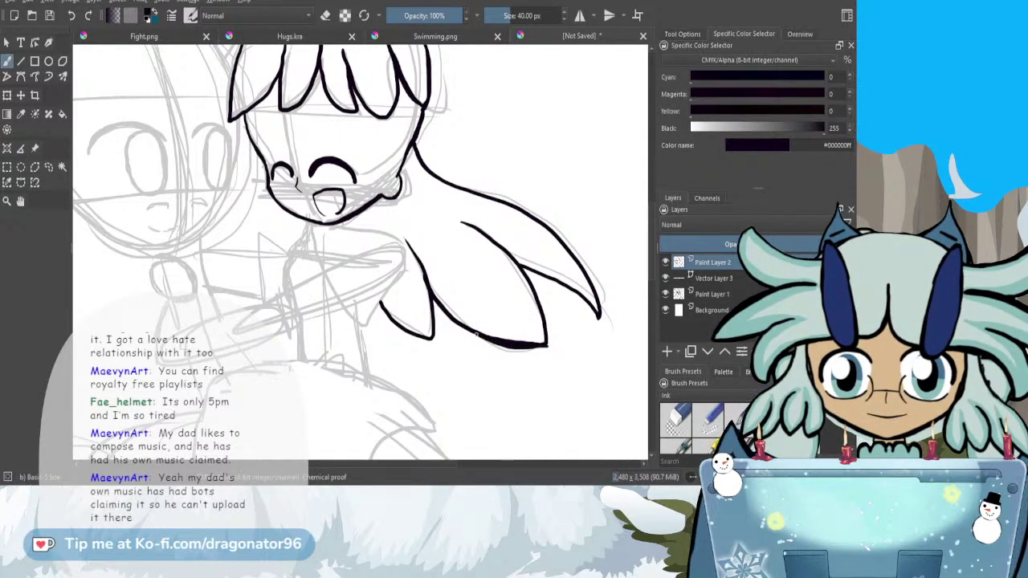
pyautogui.moveTo(448, 322)
pyautogui.mouseDown()
pyautogui.moveTo(434, 299)
pyautogui.moveTo(481, 339)
pyautogui.moveTo(549, 345)
pyautogui.mouseUp()
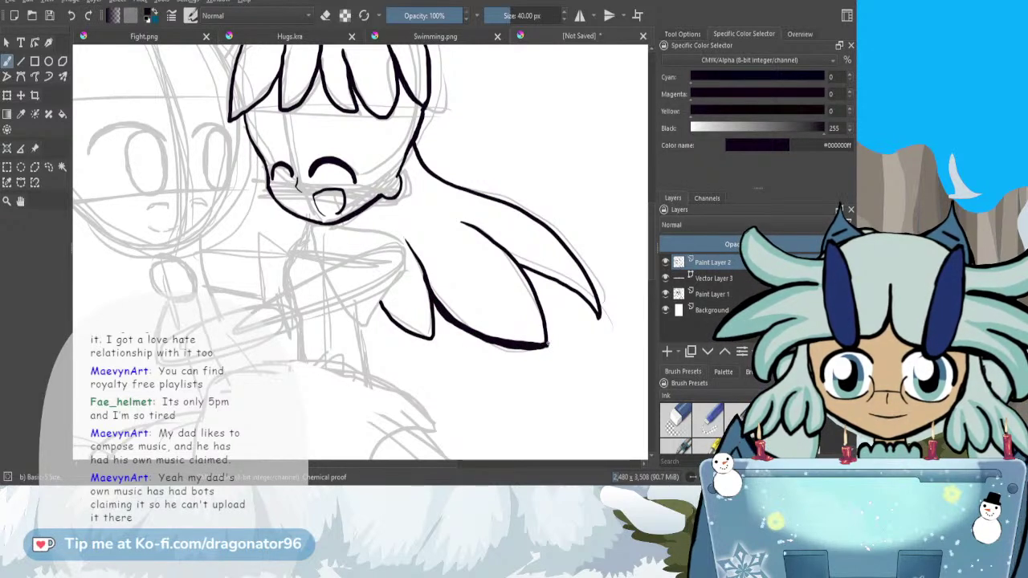
pyautogui.moveTo(538, 299); pyautogui.dragTo(524, 269)
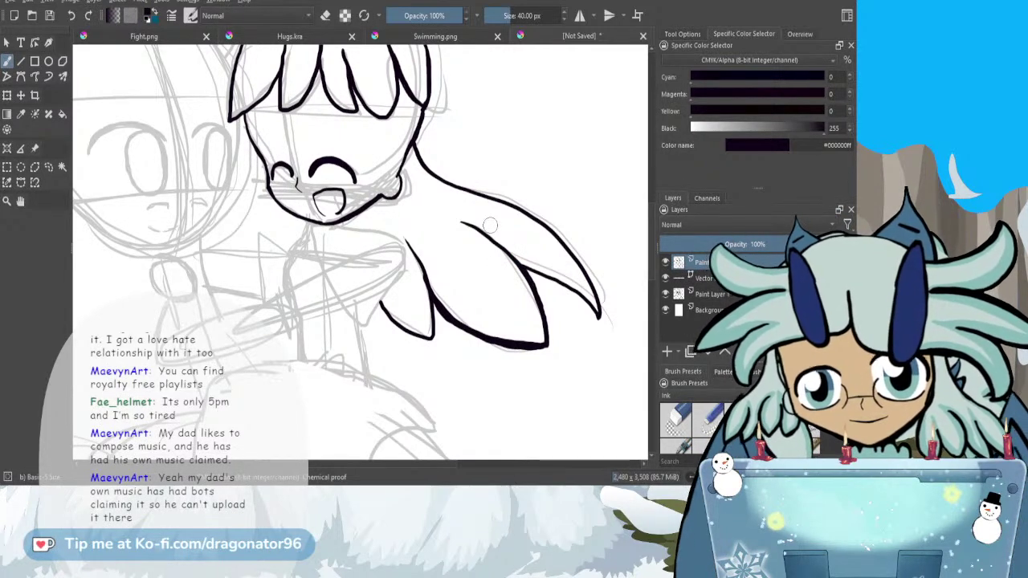
# - Thin the thick lower edge of the middle hair lock with the eraser, and return to the drawing brush
pyautogui.press('e')
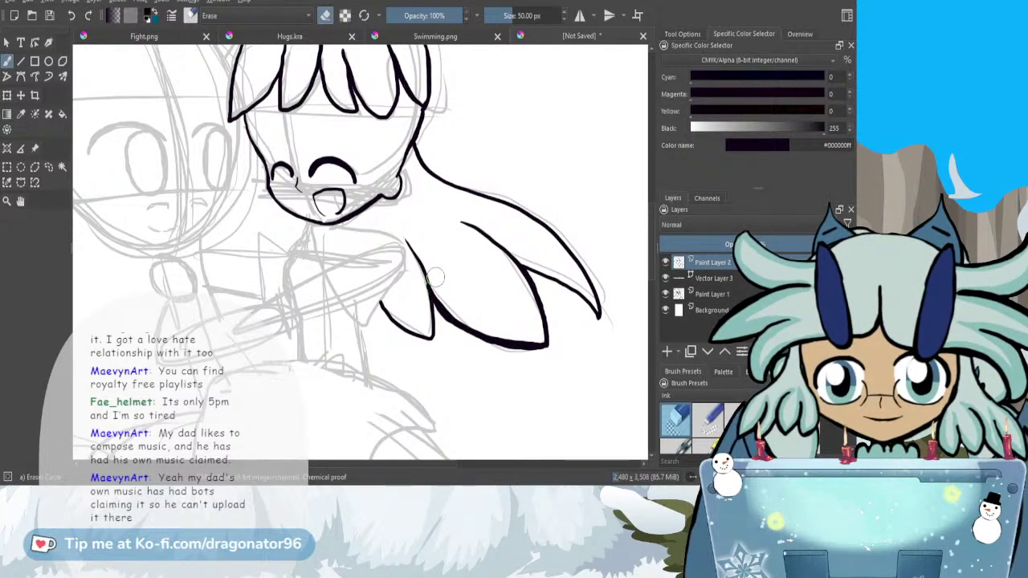
pyautogui.moveTo(432, 279)
pyautogui.mouseDown()
pyautogui.moveTo(464, 323)
pyautogui.moveTo(535, 343)
pyautogui.mouseUp()
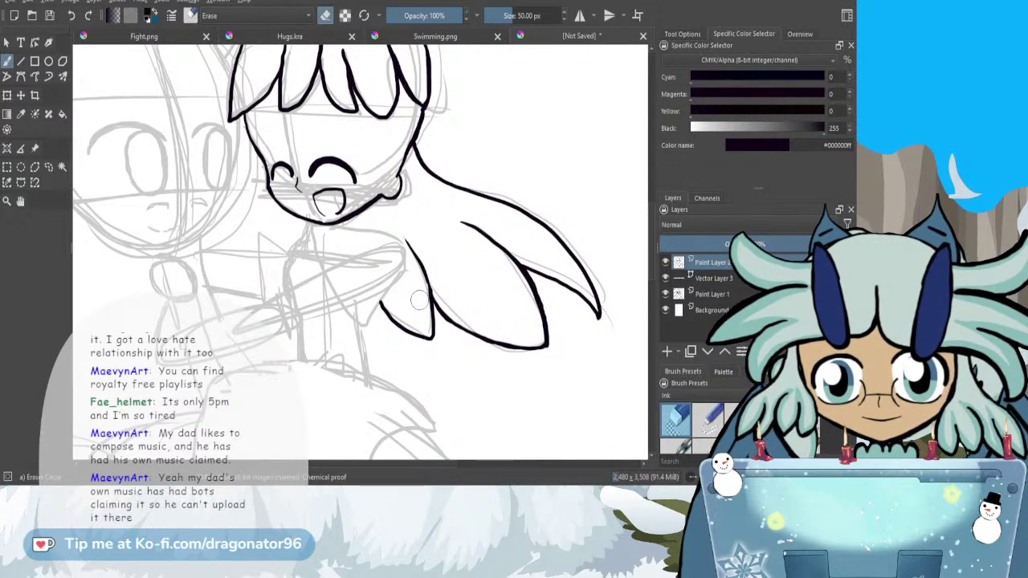
pyautogui.press('e')
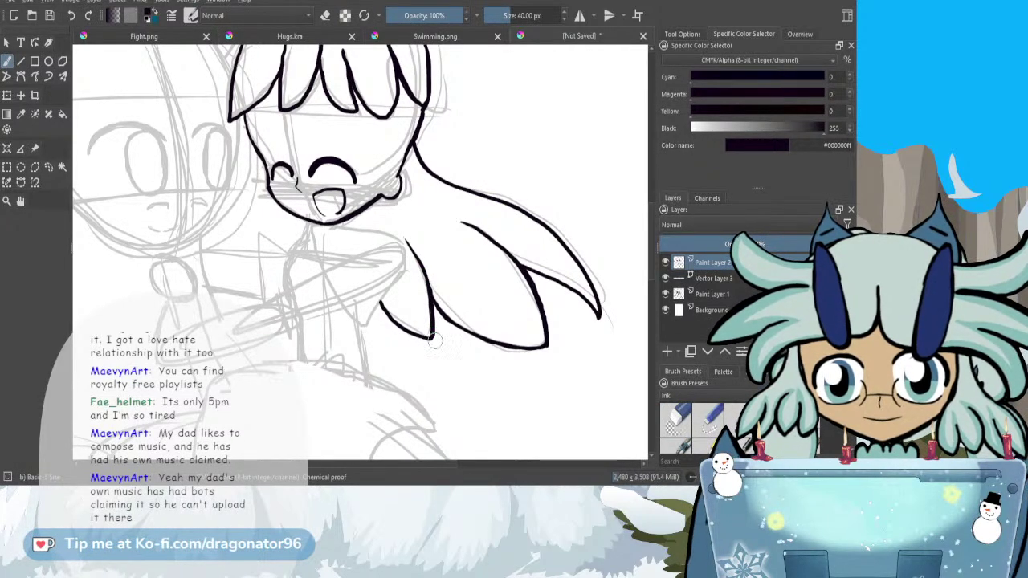
# - Ink the right figure's large pointed sleeve below the chin, the short neck and curved torso line, and the smaller sleeve beside it
pyautogui.moveTo(411, 464); pyautogui.dragTo(390, 463)
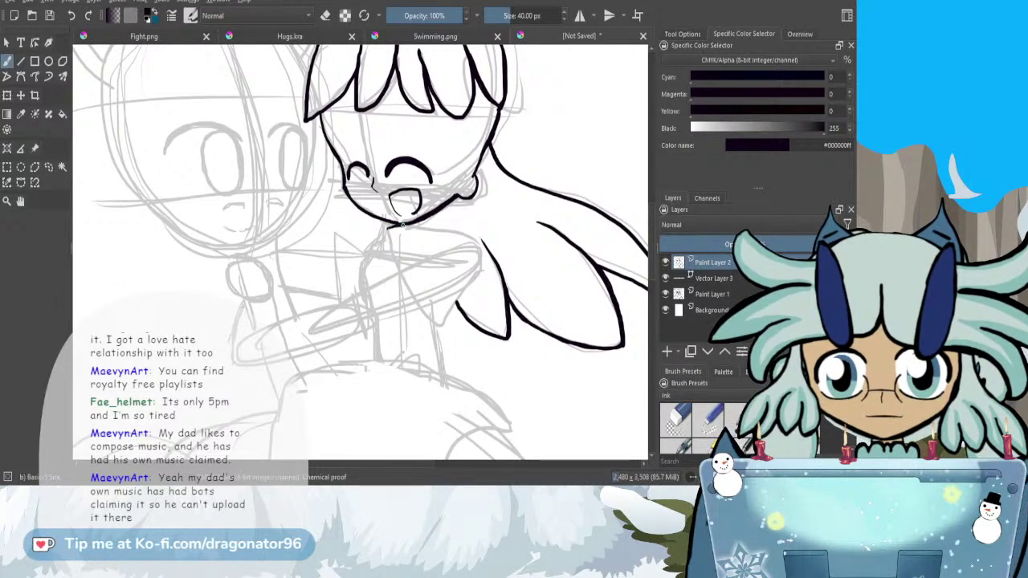
pyautogui.moveTo(460, 236); pyautogui.dragTo(475, 243)
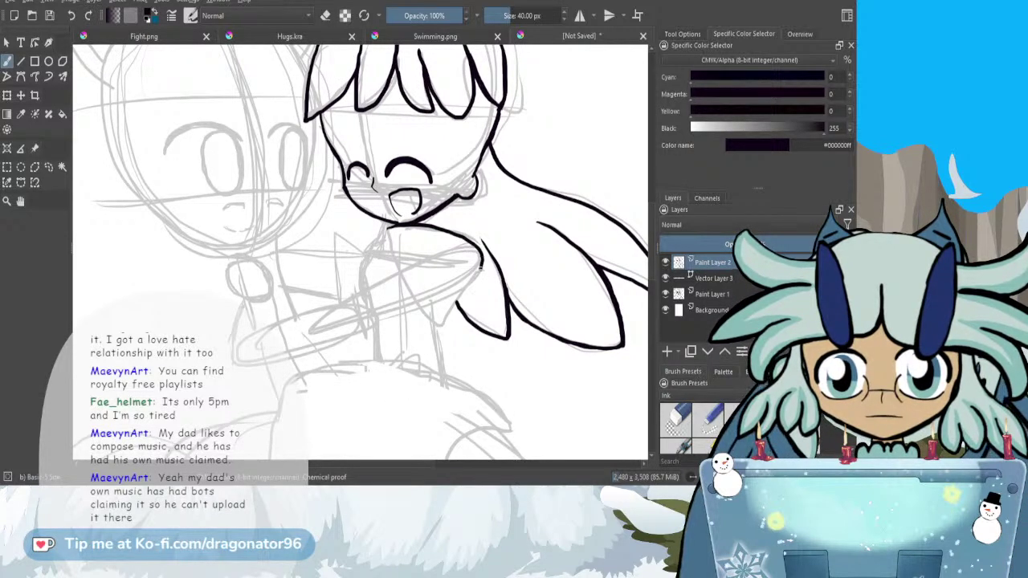
pyautogui.moveTo(465, 289)
pyautogui.mouseDown()
pyautogui.moveTo(448, 319)
pyautogui.moveTo(420, 304)
pyautogui.moveTo(387, 233)
pyautogui.mouseUp()
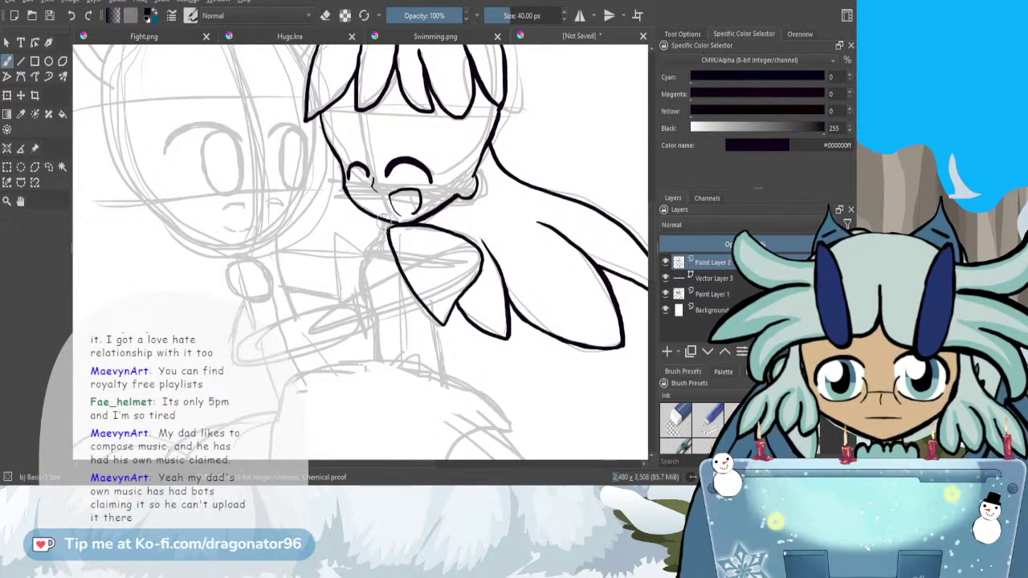
pyautogui.moveTo(375, 244); pyautogui.dragTo(363, 289)
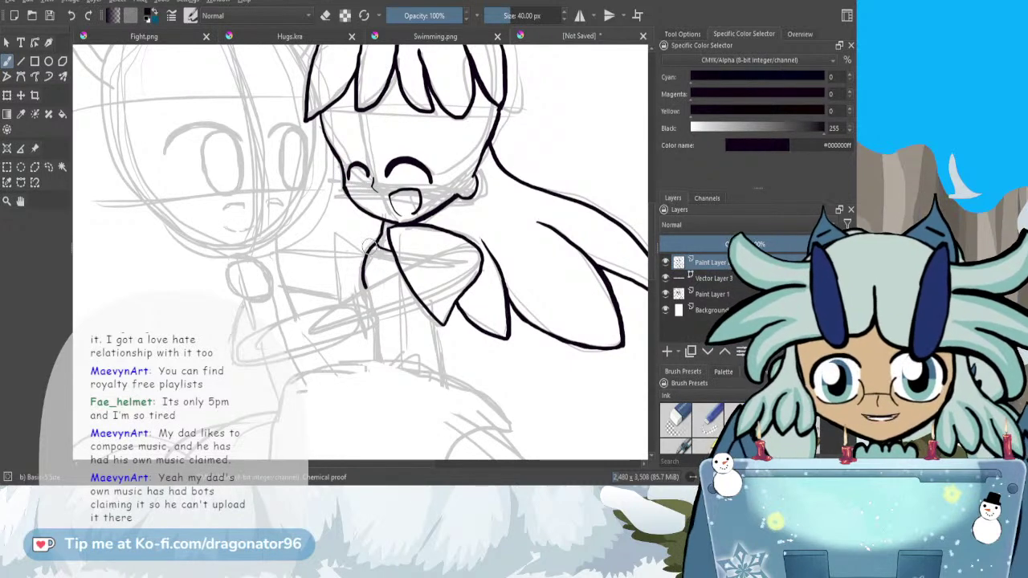
pyautogui.moveTo(369, 245)
pyautogui.mouseDown()
pyautogui.moveTo(335, 231)
pyautogui.moveTo(342, 305)
pyautogui.mouseUp()
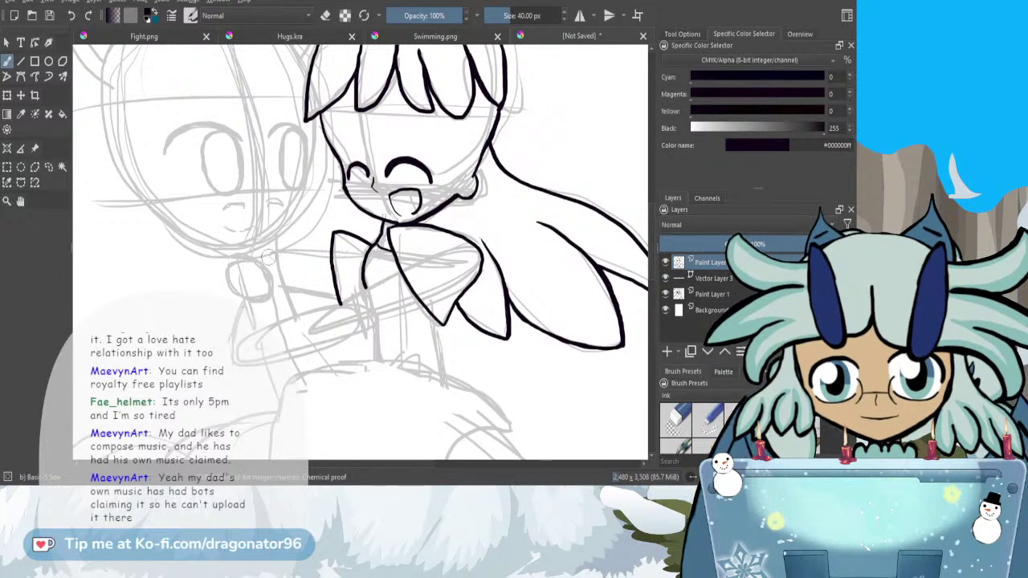
# - Ink two slanted body lines beneath the left head and a round hand over the left one
pyautogui.moveTo(337, 464); pyautogui.dragTo(321, 465)
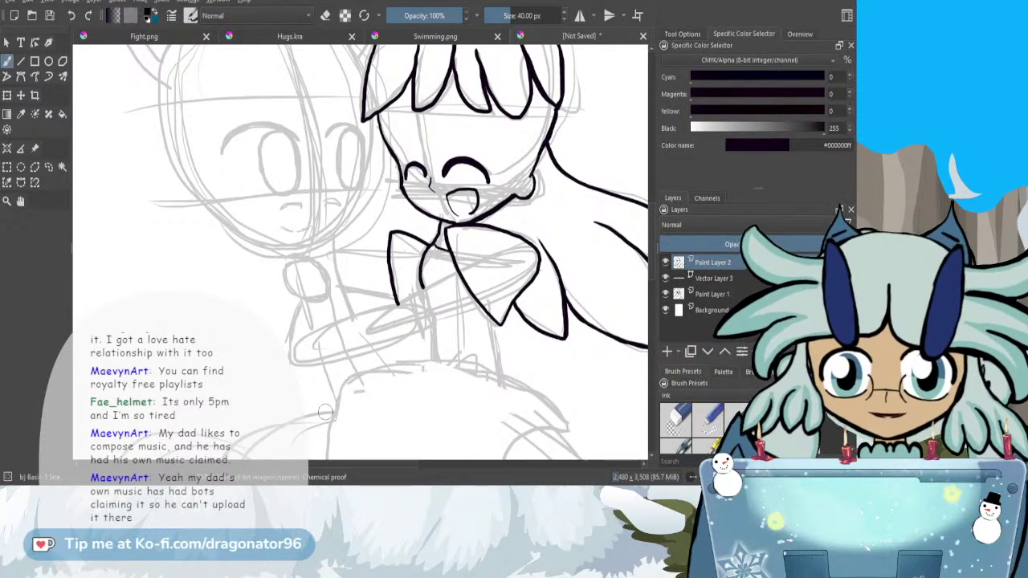
pyautogui.moveTo(339, 263)
pyautogui.mouseDown()
pyautogui.moveTo(358, 313)
pyautogui.moveTo(333, 237)
pyautogui.mouseUp()
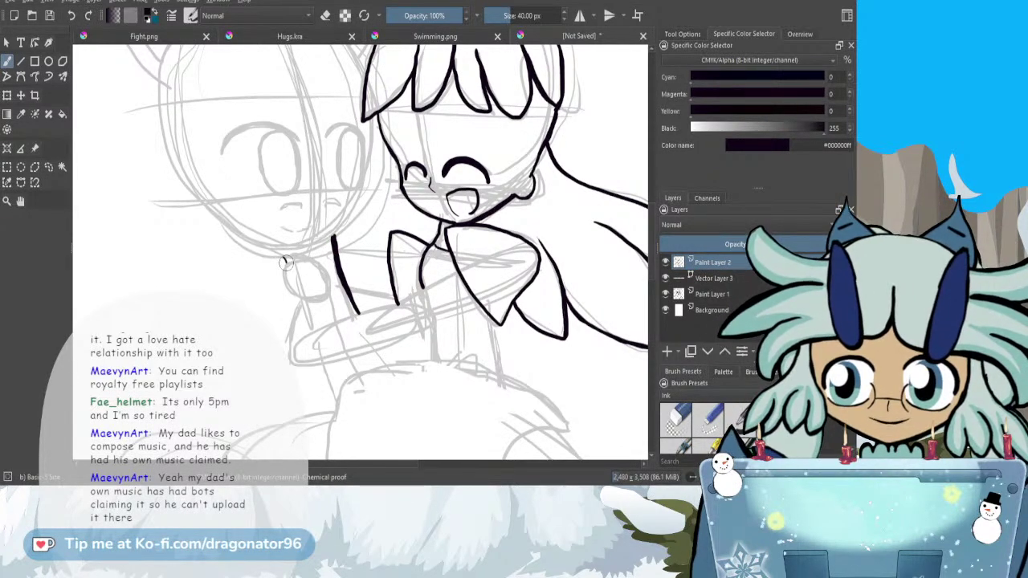
pyautogui.moveTo(298, 297)
pyautogui.mouseDown()
pyautogui.moveTo(307, 334)
pyautogui.moveTo(297, 297)
pyautogui.mouseUp()
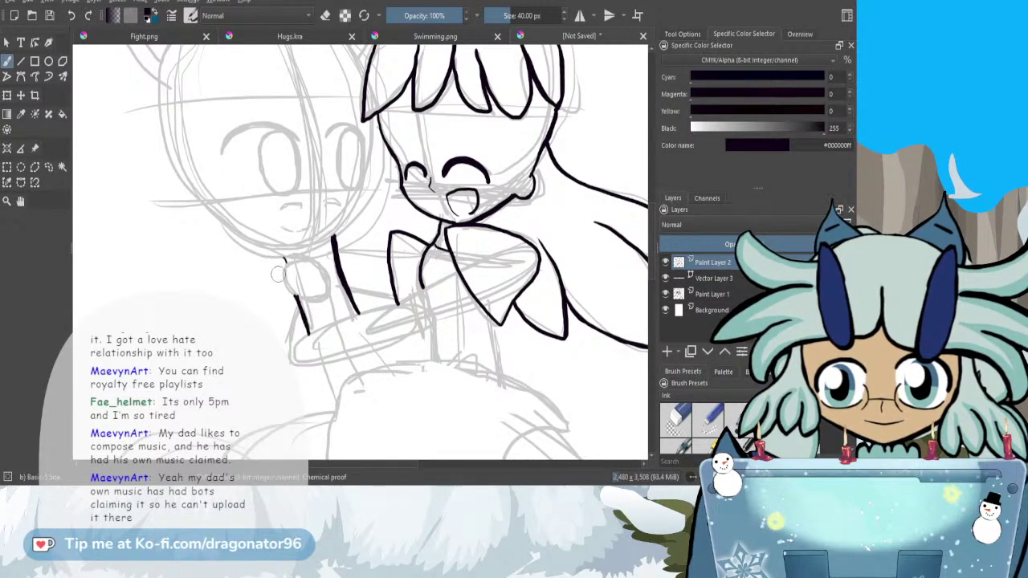
pyautogui.moveTo(310, 258)
pyautogui.mouseDown()
pyautogui.moveTo(311, 294)
pyautogui.moveTo(296, 297)
pyautogui.moveTo(282, 292)
pyautogui.moveTo(283, 262)
pyautogui.mouseUp()
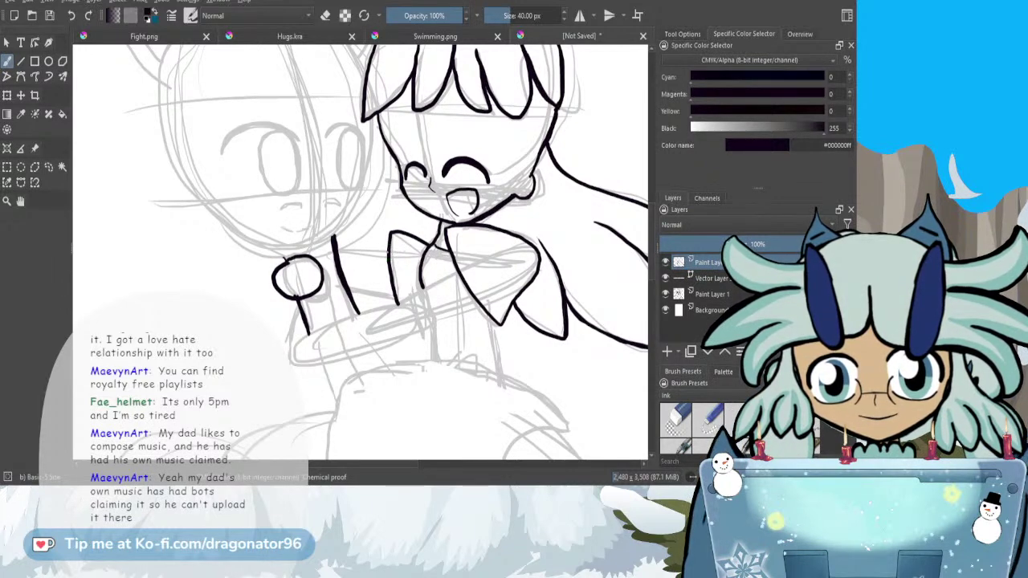
# - Ink the upper and lower arm lines between the small sleeve and the left figure's body, and clean up around the round hand
pyautogui.moveTo(349, 252); pyautogui.dragTo(337, 254)
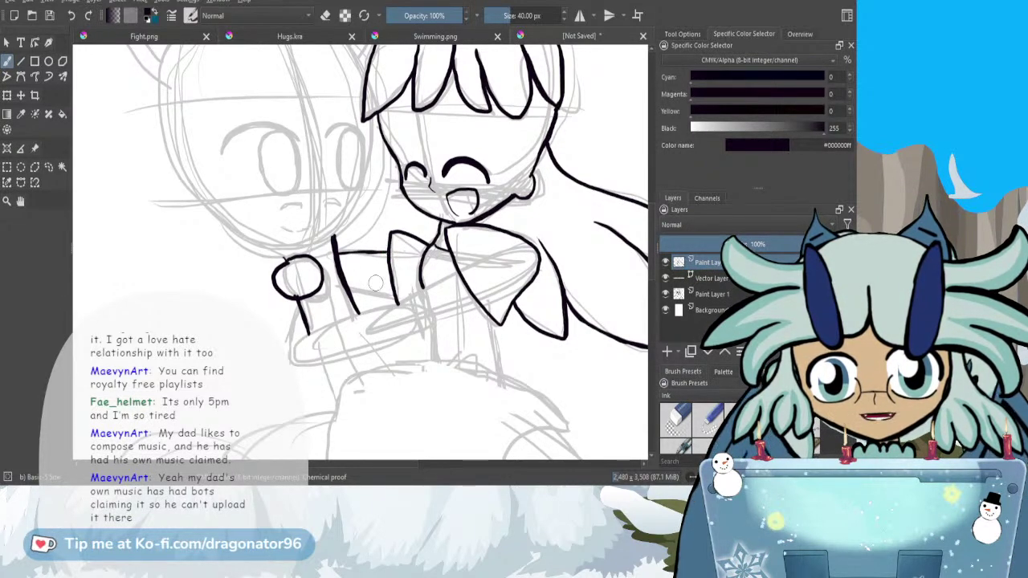
pyautogui.moveTo(391, 288)
pyautogui.mouseDown()
pyautogui.moveTo(367, 291)
pyautogui.moveTo(394, 291)
pyautogui.moveTo(391, 281)
pyautogui.mouseUp()
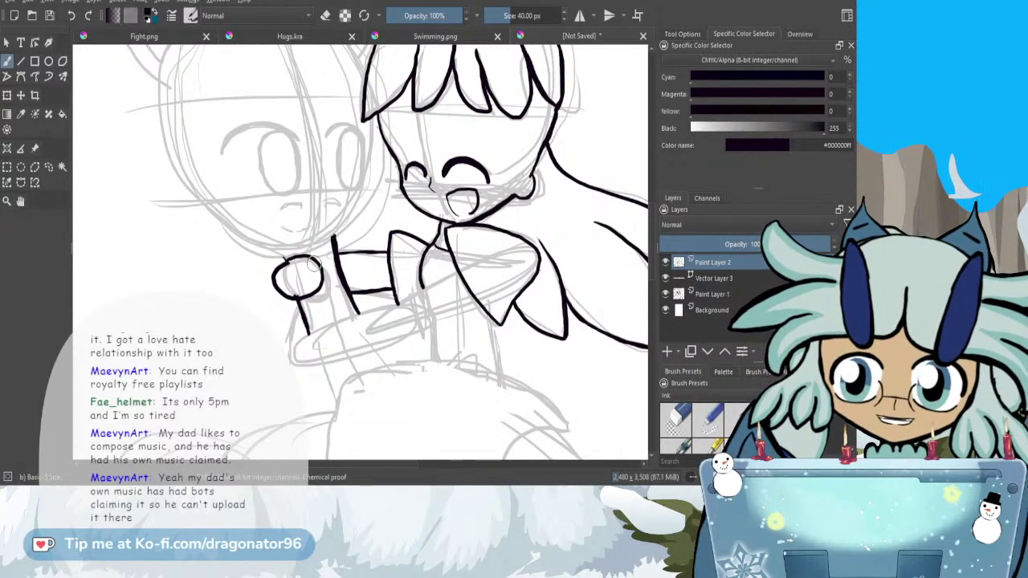
pyautogui.press('e')
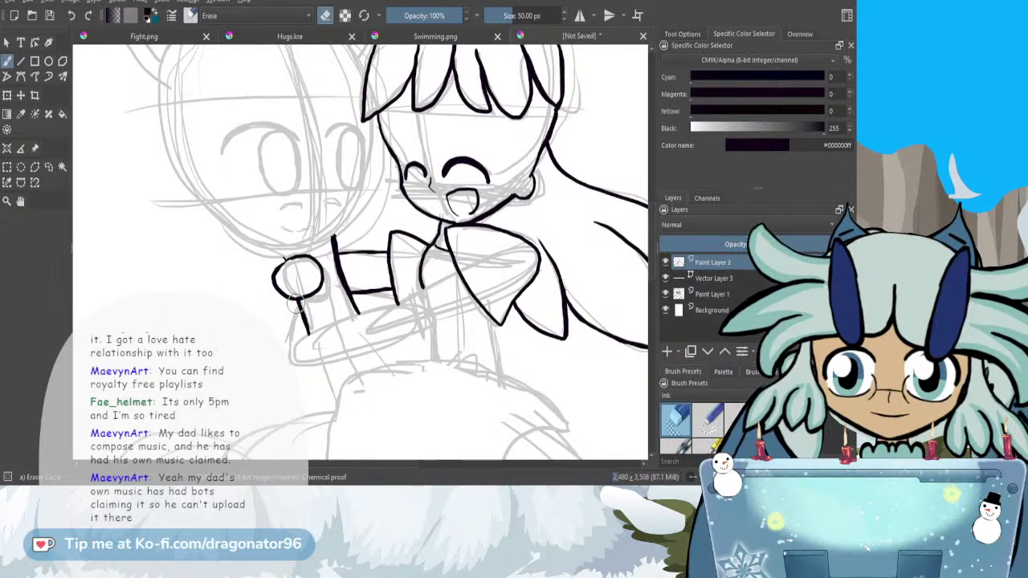
pyautogui.press('e')
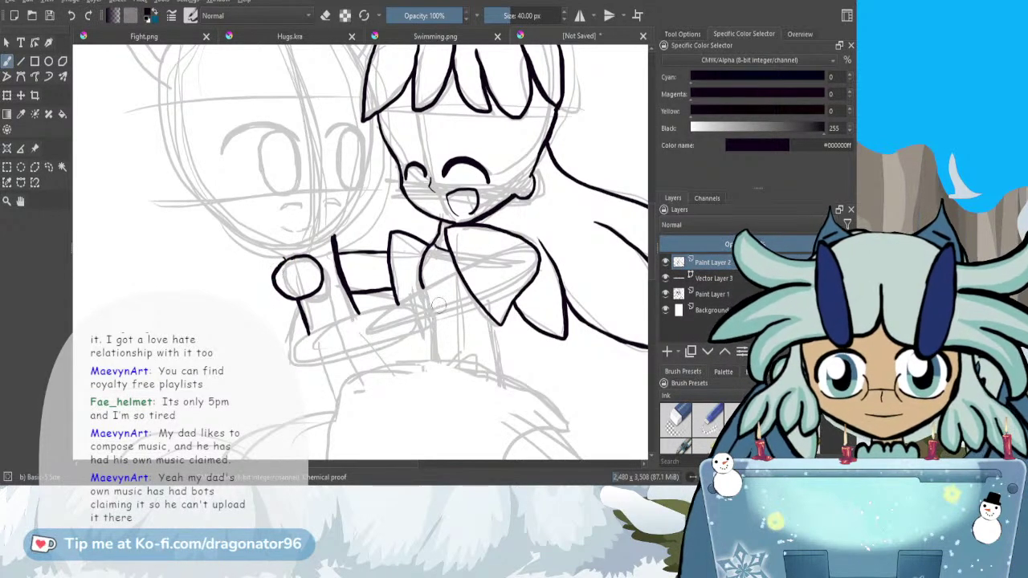
# - Ink the right figure's long forearm reaching across the left figure's body, with a rounded end and a thickened lower edge
pyautogui.moveTo(482, 308)
pyautogui.mouseDown()
pyautogui.moveTo(351, 352)
pyautogui.moveTo(297, 357)
pyautogui.moveTo(288, 350)
pyautogui.moveTo(296, 314)
pyautogui.mouseUp()
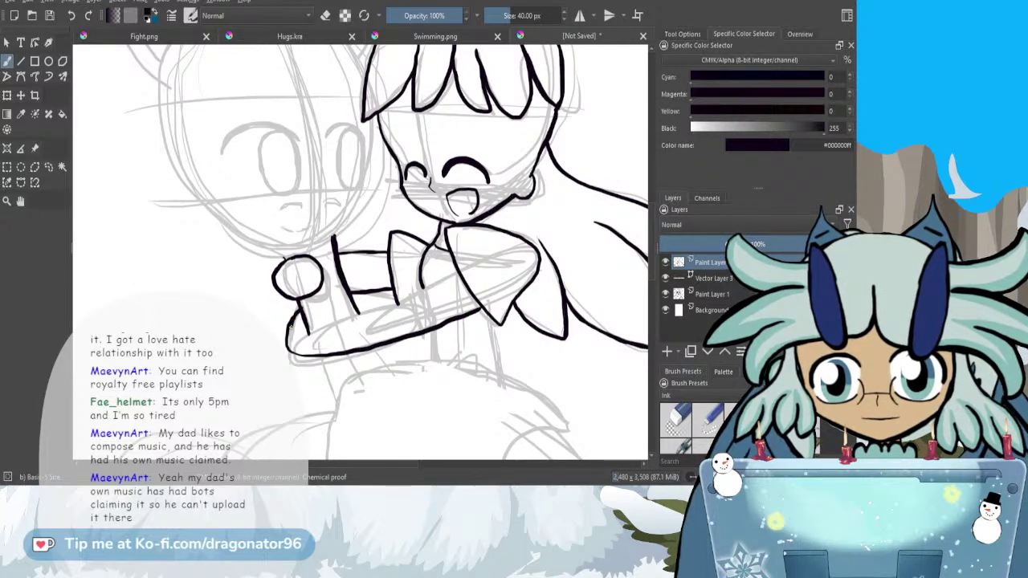
pyautogui.moveTo(287, 352)
pyautogui.mouseDown()
pyautogui.moveTo(363, 355)
pyautogui.moveTo(412, 339)
pyautogui.mouseUp()
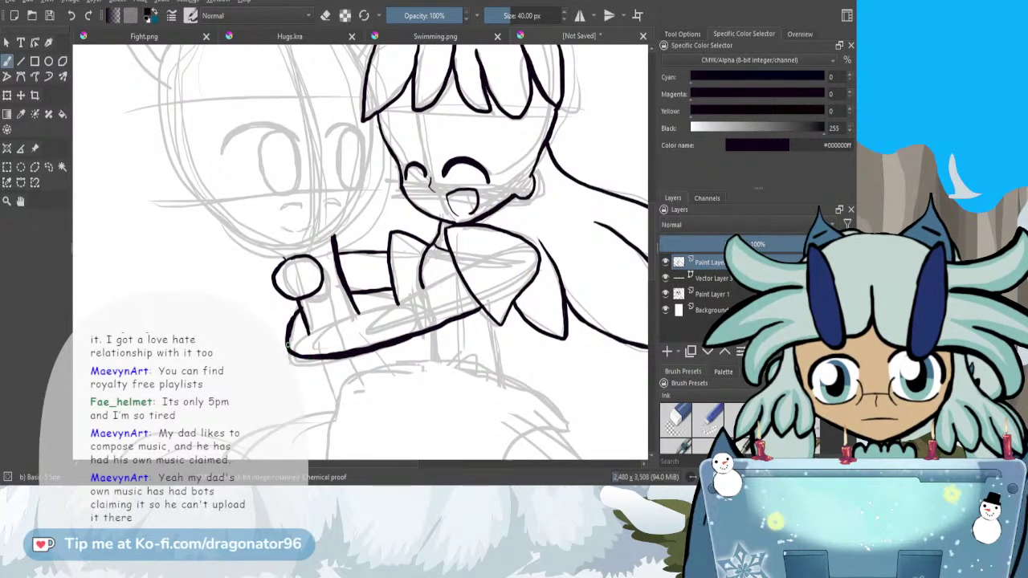
pyautogui.moveTo(308, 334); pyautogui.dragTo(409, 299)
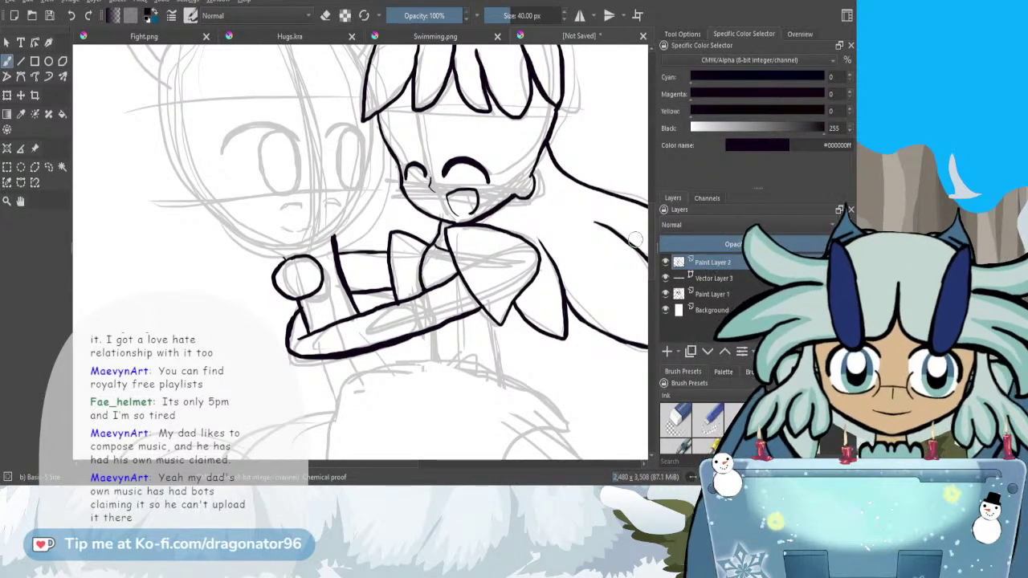
# - Ink the short torso lines of both figures between the long forearm and the sketched skirt
pyautogui.scroll(-3, 647, 245)
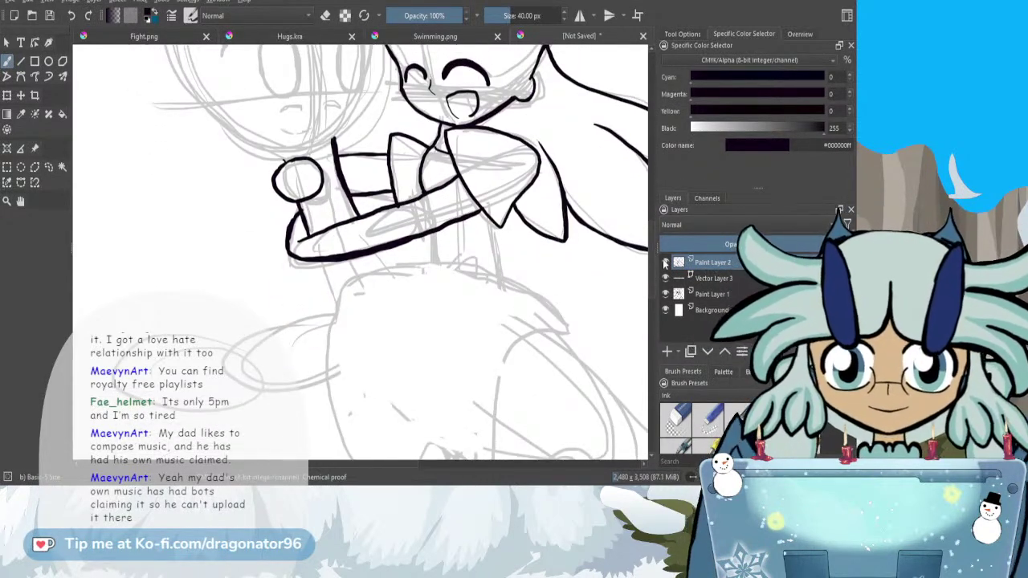
pyautogui.moveTo(489, 219); pyautogui.dragTo(504, 277)
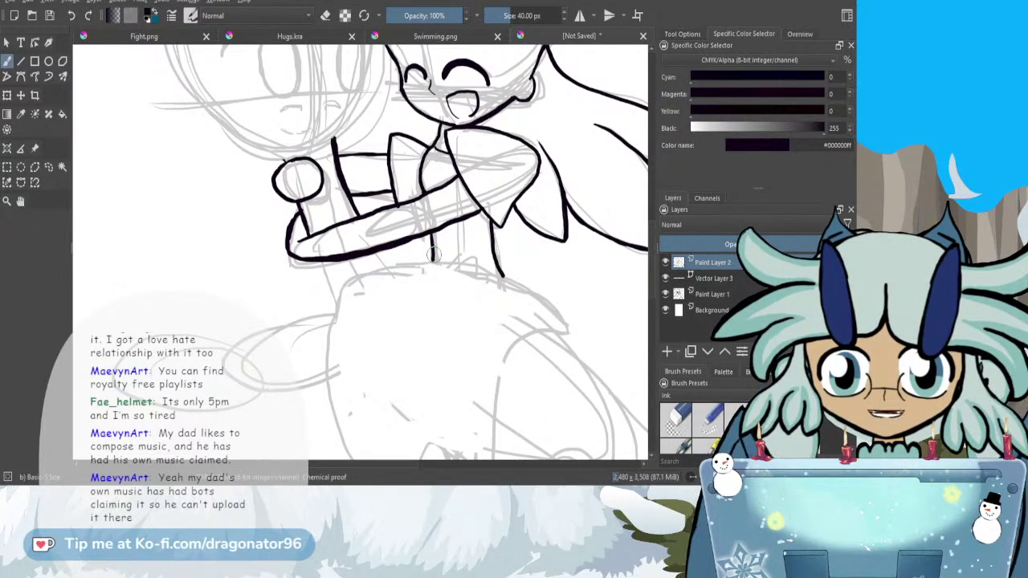
pyautogui.moveTo(387, 262); pyautogui.dragTo(398, 272)
pyautogui.moveTo(324, 264); pyautogui.dragTo(335, 312)
# - Ink the left figure's face outline along both cheeks, joining at the chin above the round hand
pyautogui.moveTo(652, 277); pyautogui.dragTo(655, 241)
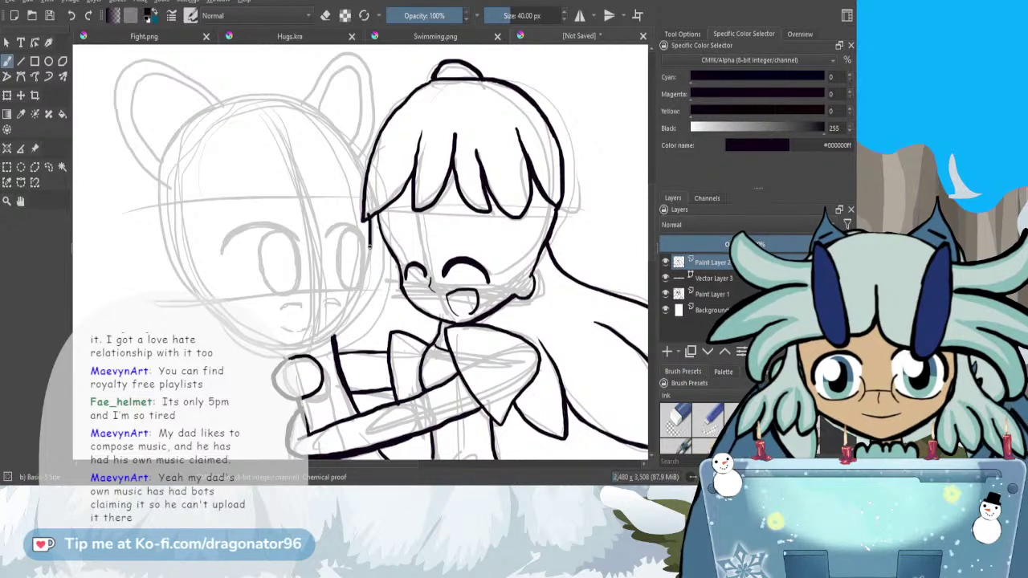
pyautogui.moveTo(367, 286)
pyautogui.mouseDown()
pyautogui.moveTo(345, 321)
pyautogui.moveTo(298, 347)
pyautogui.mouseUp()
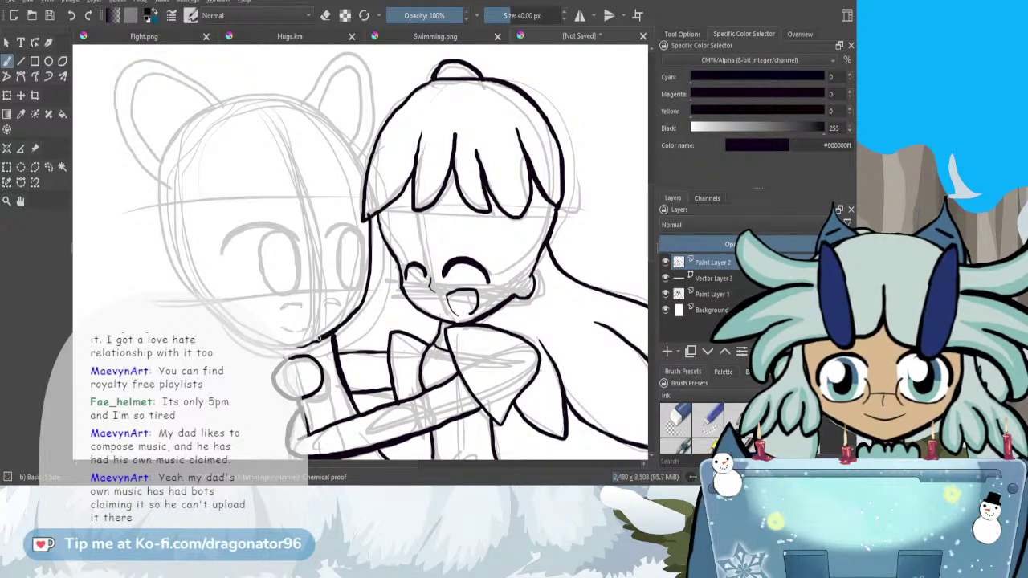
pyautogui.moveTo(304, 346); pyautogui.dragTo(259, 351)
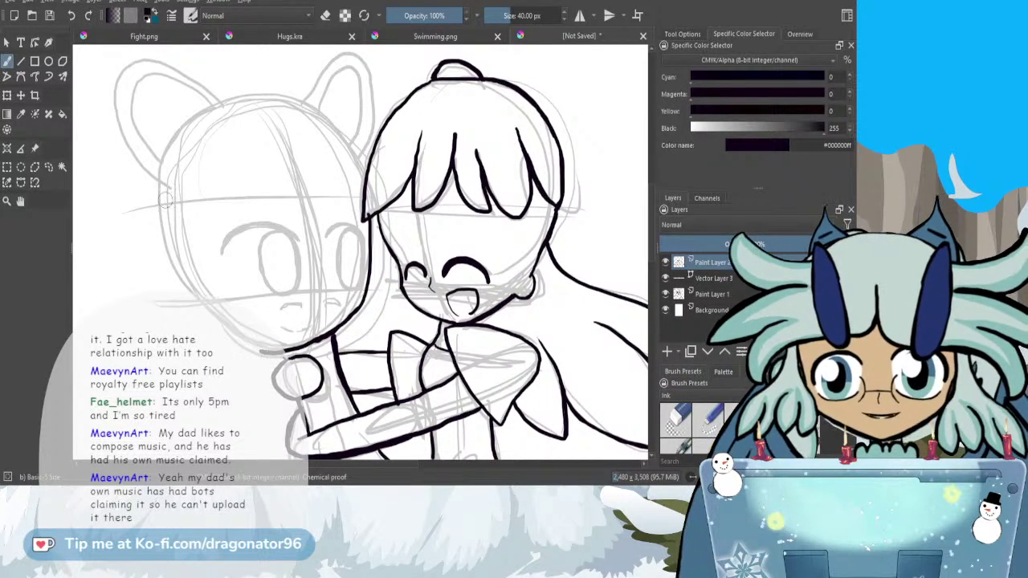
pyautogui.moveTo(159, 183)
pyautogui.mouseDown()
pyautogui.moveTo(172, 259)
pyautogui.moveTo(219, 324)
pyautogui.moveTo(272, 354)
pyautogui.mouseUp()
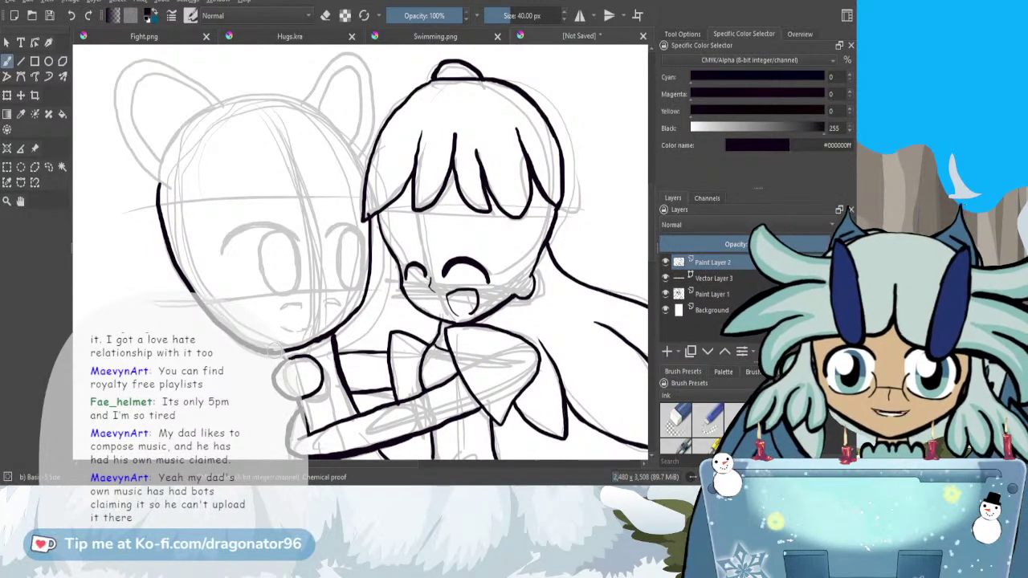
# - Ink the outer and inner outlines of the left figure's ear nearest the other head
pyautogui.scroll(2, 362, 241)
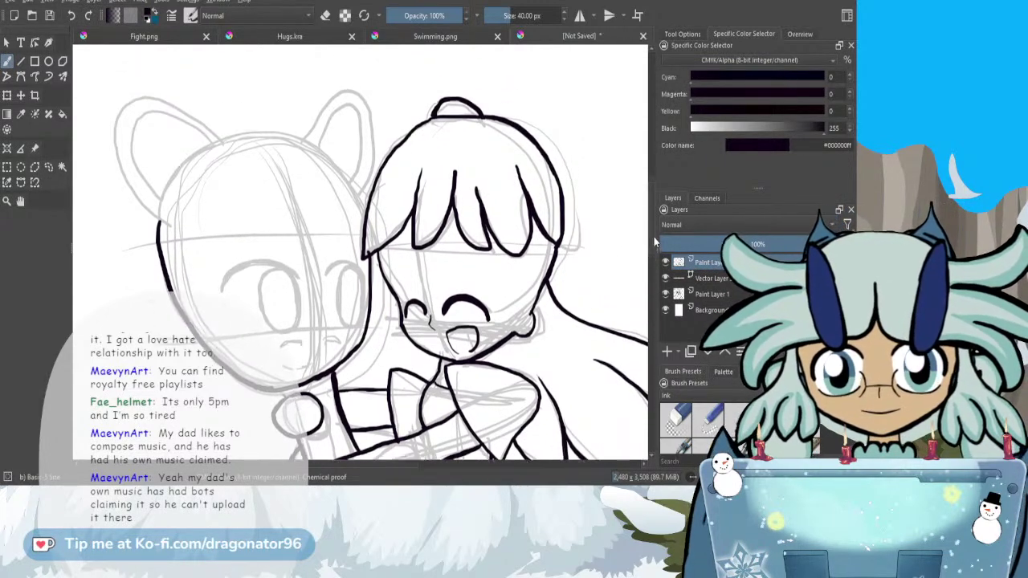
pyautogui.moveTo(303, 172)
pyautogui.mouseDown()
pyautogui.moveTo(347, 122)
pyautogui.moveTo(375, 164)
pyautogui.moveTo(362, 231)
pyautogui.mouseUp()
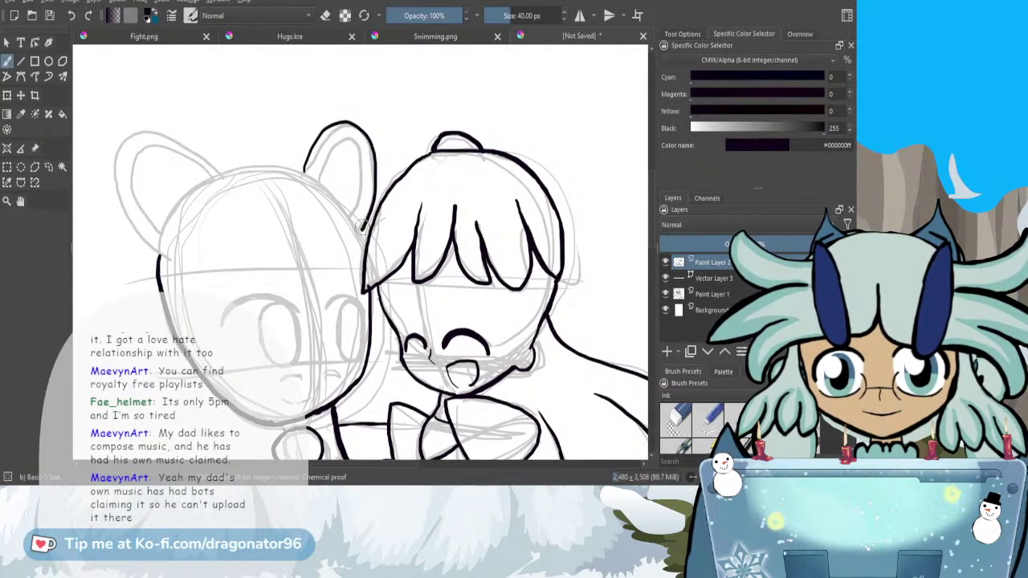
pyautogui.moveTo(318, 180)
pyautogui.mouseDown()
pyautogui.moveTo(340, 140)
pyautogui.moveTo(353, 140)
pyautogui.moveTo(351, 211)
pyautogui.moveTo(326, 190)
pyautogui.mouseUp()
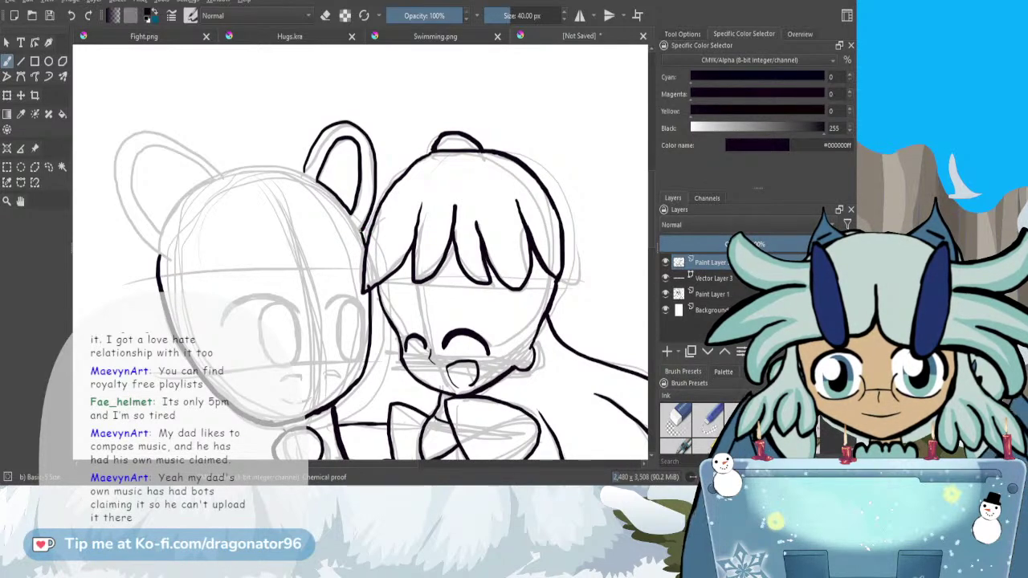
# - Ink the top of the left figure's head from the finished ear to the other one, cleaning up where the ear joins
pyautogui.moveTo(364, 464); pyautogui.dragTo(334, 464)
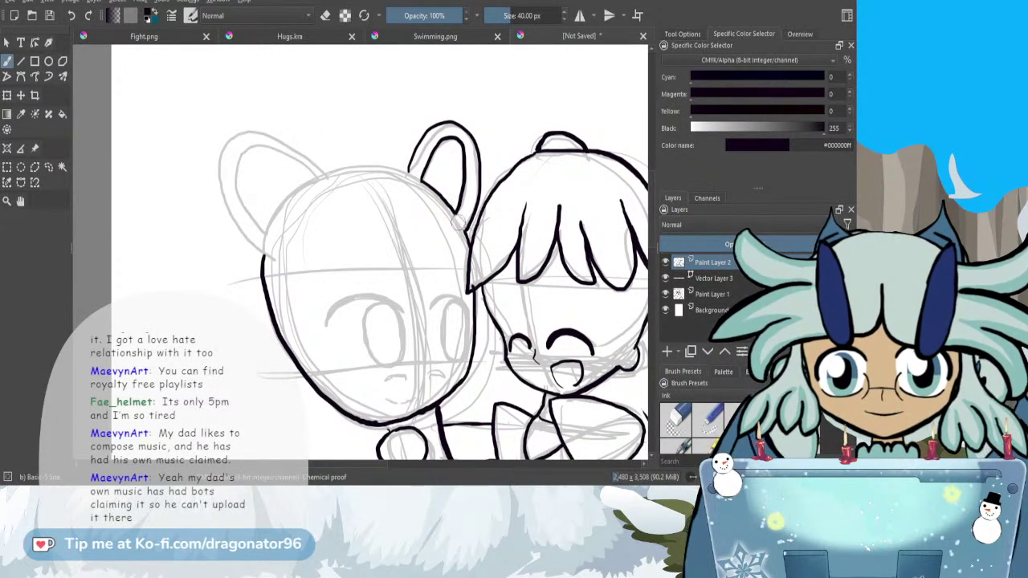
pyautogui.moveTo(440, 197); pyautogui.dragTo(391, 171)
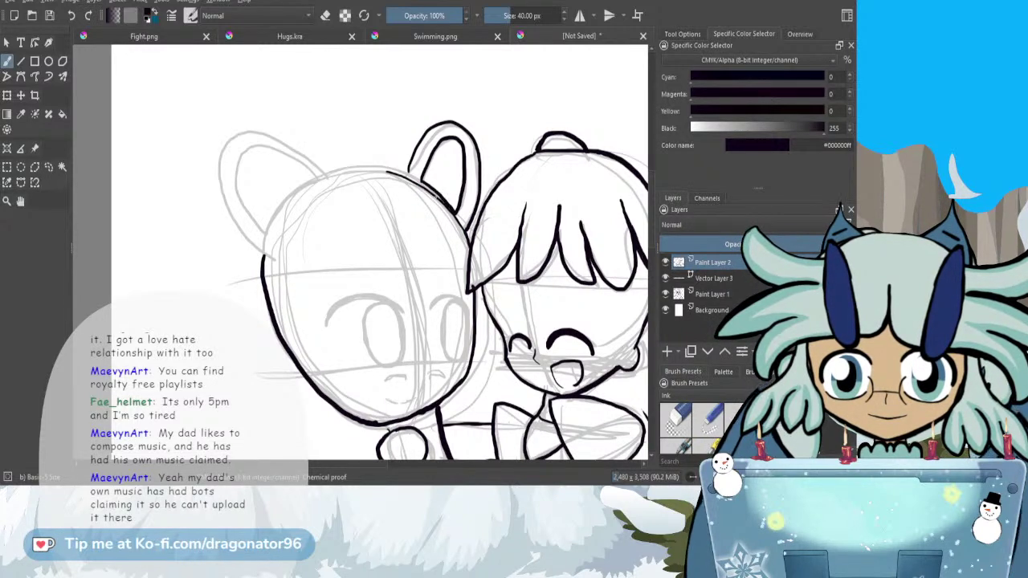
pyautogui.moveTo(439, 198); pyautogui.dragTo(403, 177)
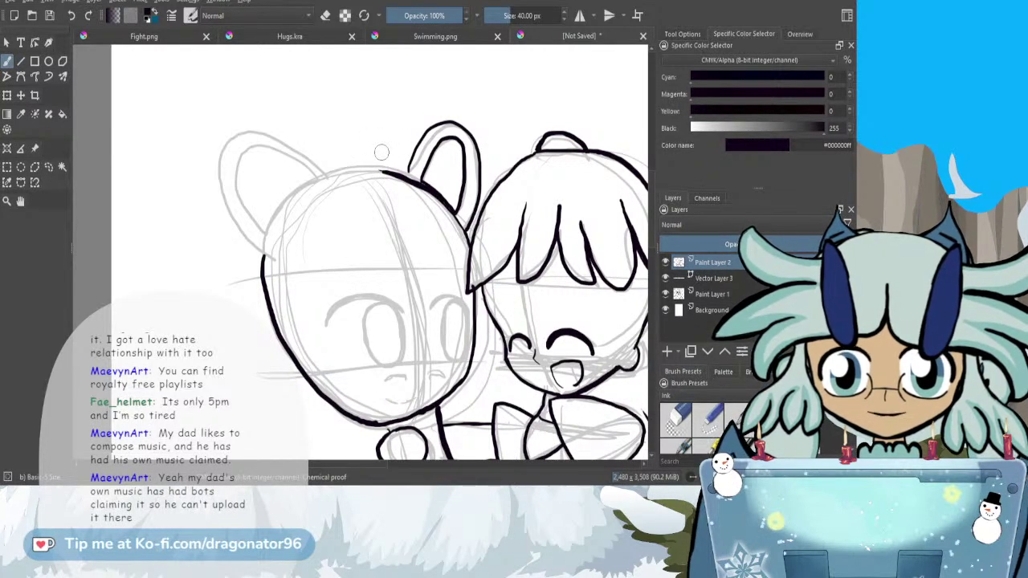
pyautogui.press('e')
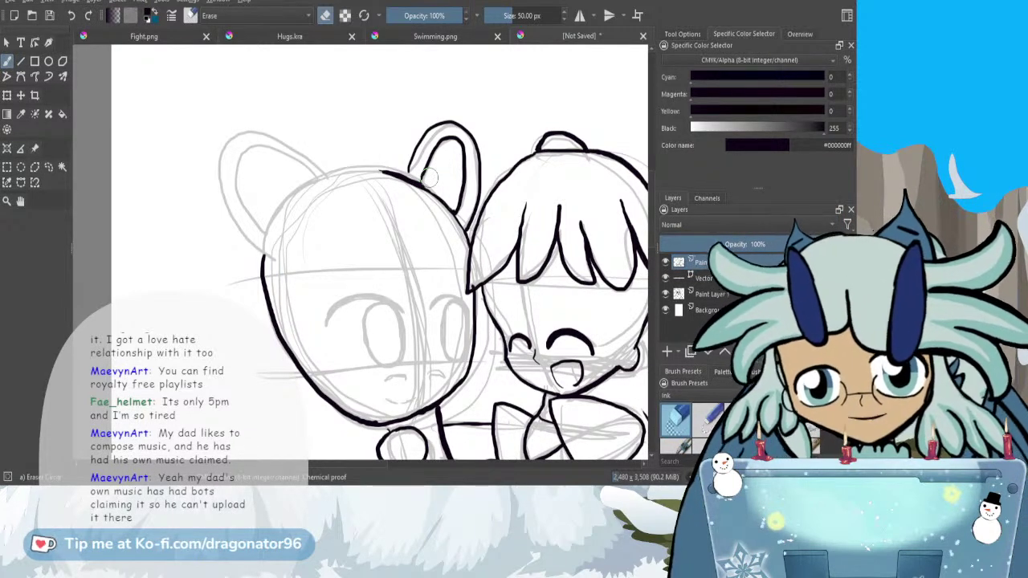
pyautogui.press('/')
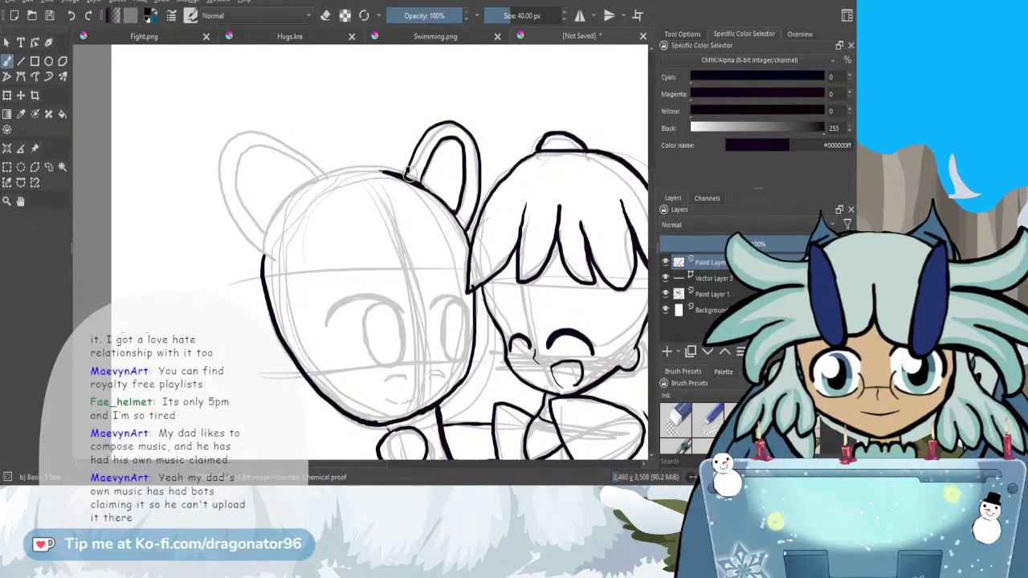
pyautogui.moveTo(424, 189); pyautogui.dragTo(446, 203)
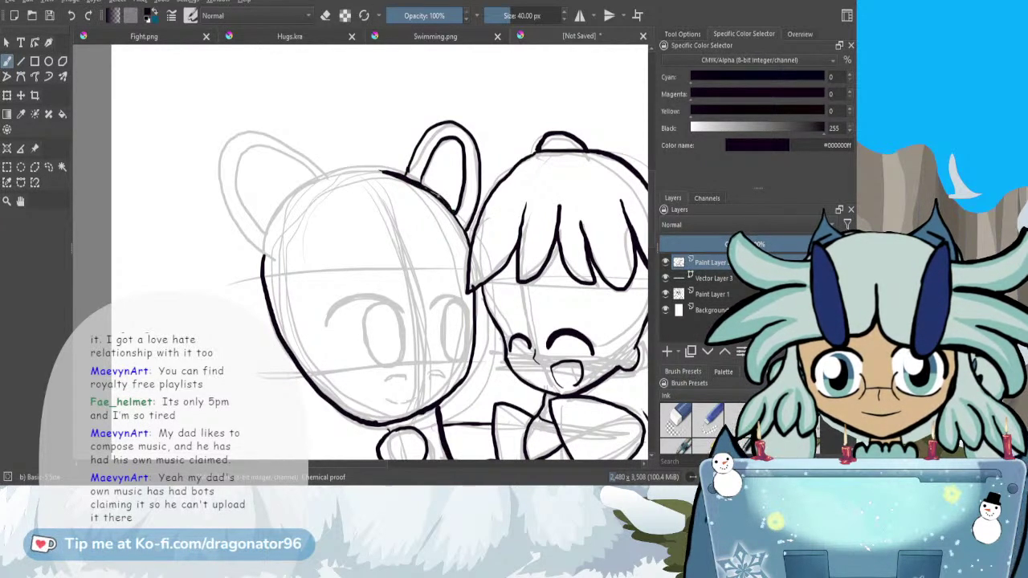
pyautogui.moveTo(384, 173)
pyautogui.mouseDown()
pyautogui.moveTo(330, 175)
pyautogui.moveTo(398, 176)
pyautogui.moveTo(331, 175)
pyautogui.mouseUp()
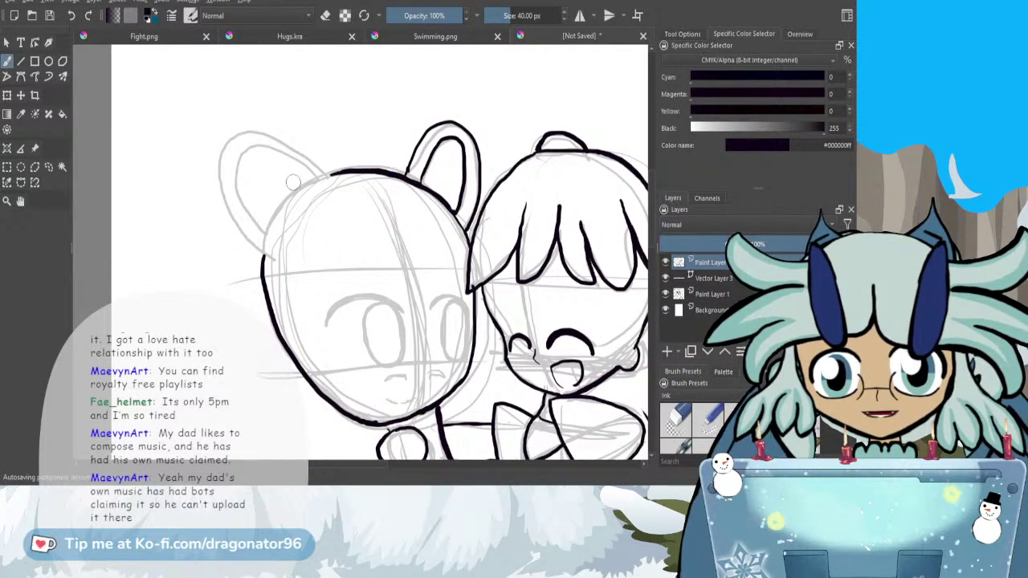
pyautogui.moveTo(328, 171)
pyautogui.mouseDown()
pyautogui.moveTo(254, 127)
pyautogui.moveTo(212, 147)
pyautogui.mouseUp()
pyautogui.moveTo(212, 187); pyautogui.dragTo(243, 238)
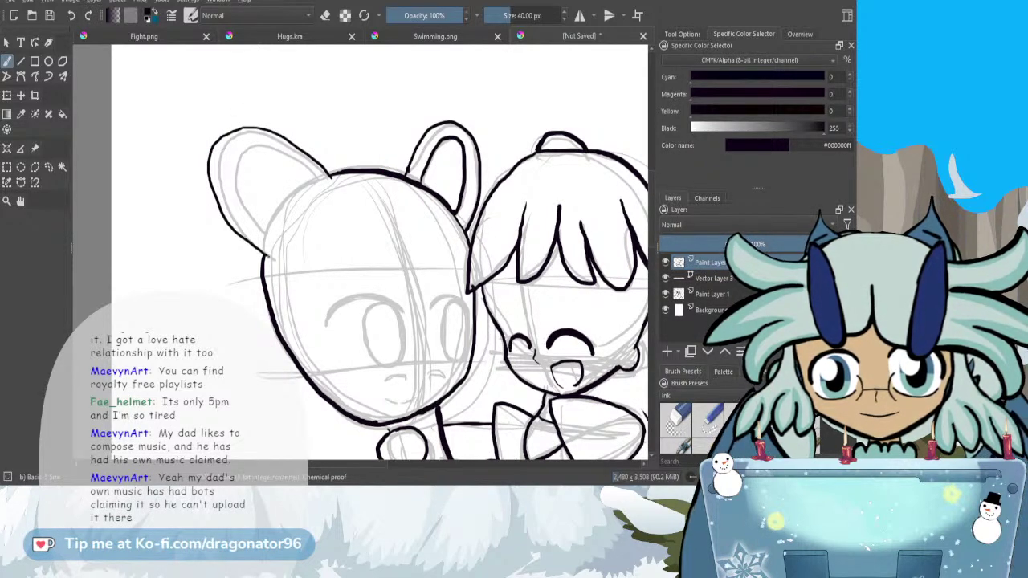
pyautogui.hotkey('ctrl', 'z')
pyautogui.hotkey('ctrl', 'z')
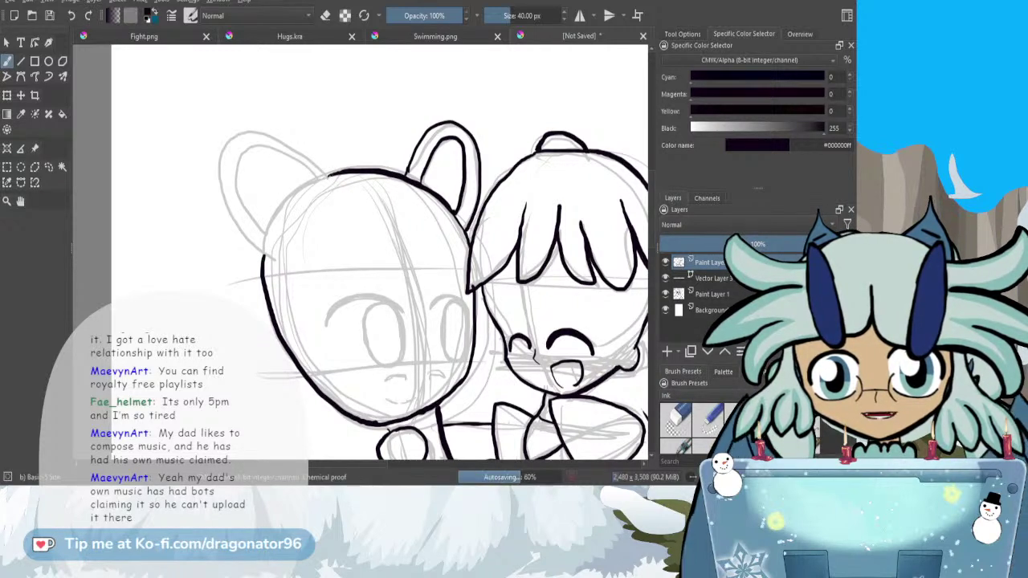
# - Ink the outer outline of the left figure's far ear along the sketch, and smooth its tip with the eraser
pyautogui.moveTo(326, 178)
pyautogui.mouseDown()
pyautogui.moveTo(259, 131)
pyautogui.moveTo(230, 142)
pyautogui.moveTo(243, 133)
pyautogui.mouseUp()
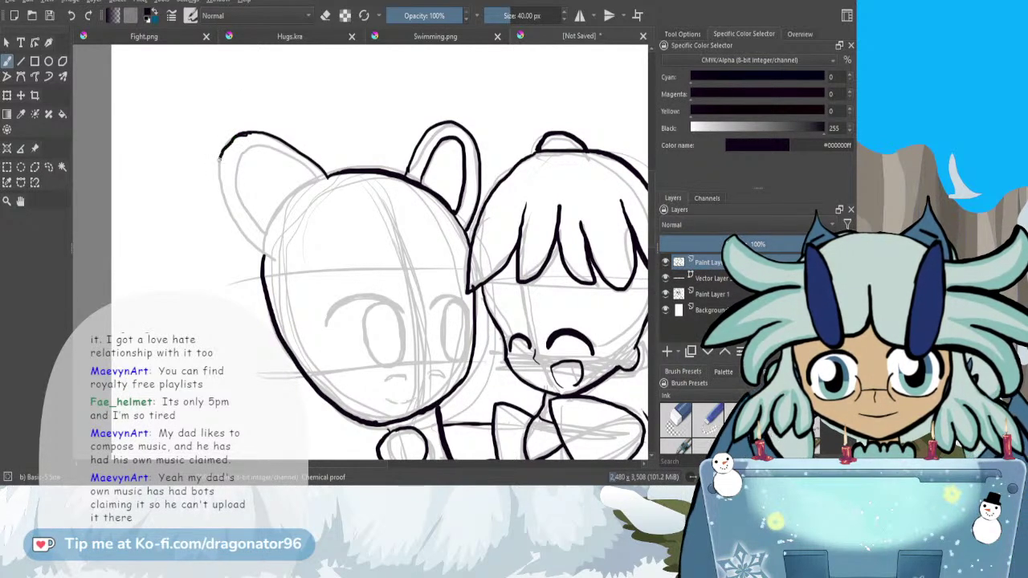
pyautogui.moveTo(251, 241); pyautogui.dragTo(265, 254)
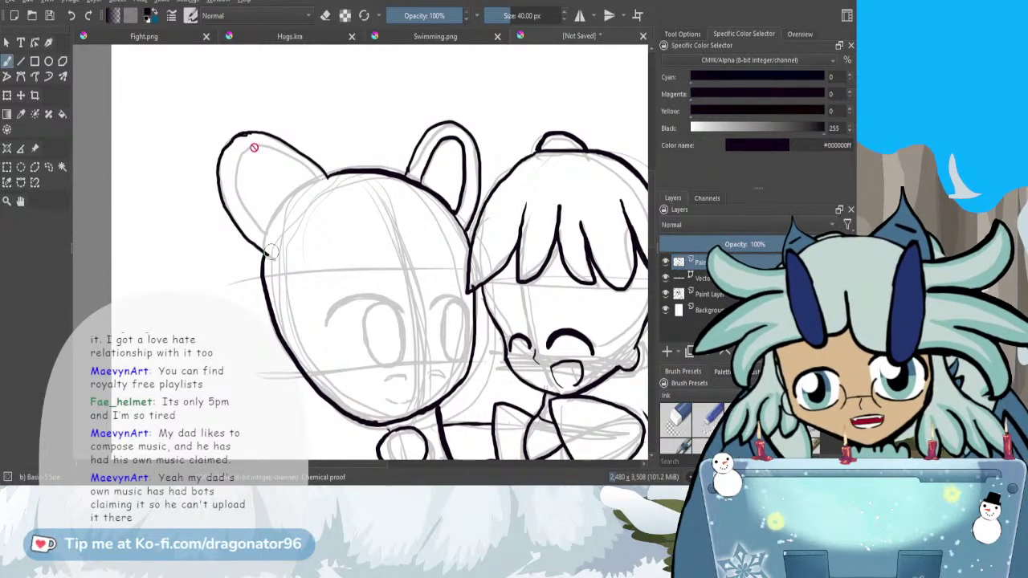
pyautogui.press('e')
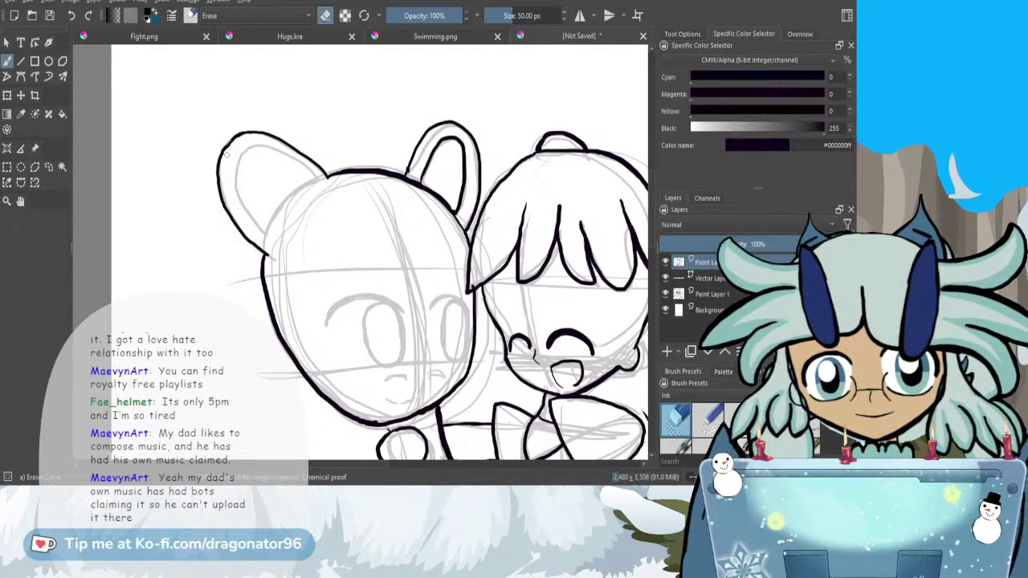
pyautogui.press('/')
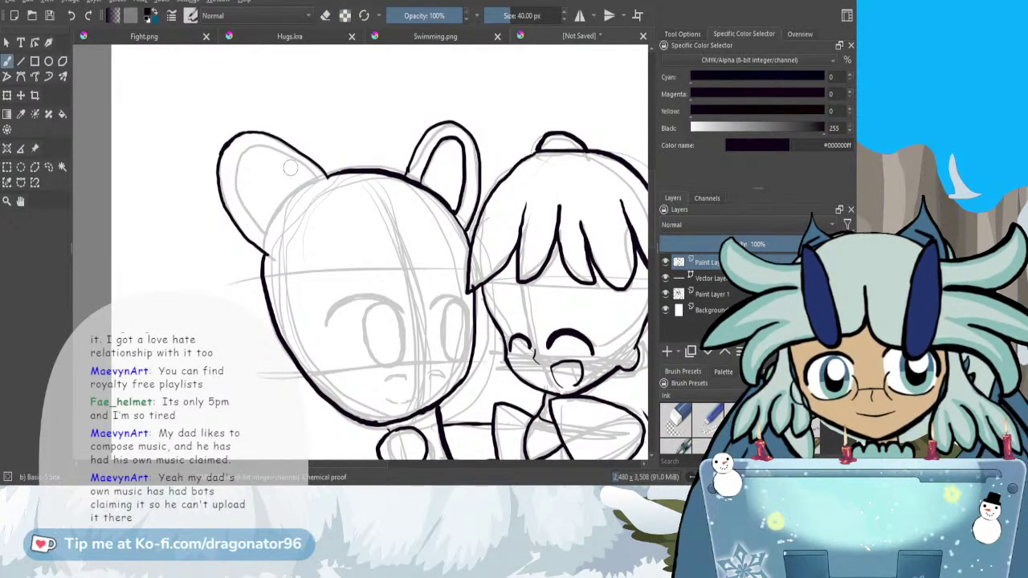
# - Ink the far ear's inner outline and the head curve beneath it, and erase the overshoot at the ear's base
pyautogui.moveTo(277, 151); pyautogui.dragTo(243, 148)
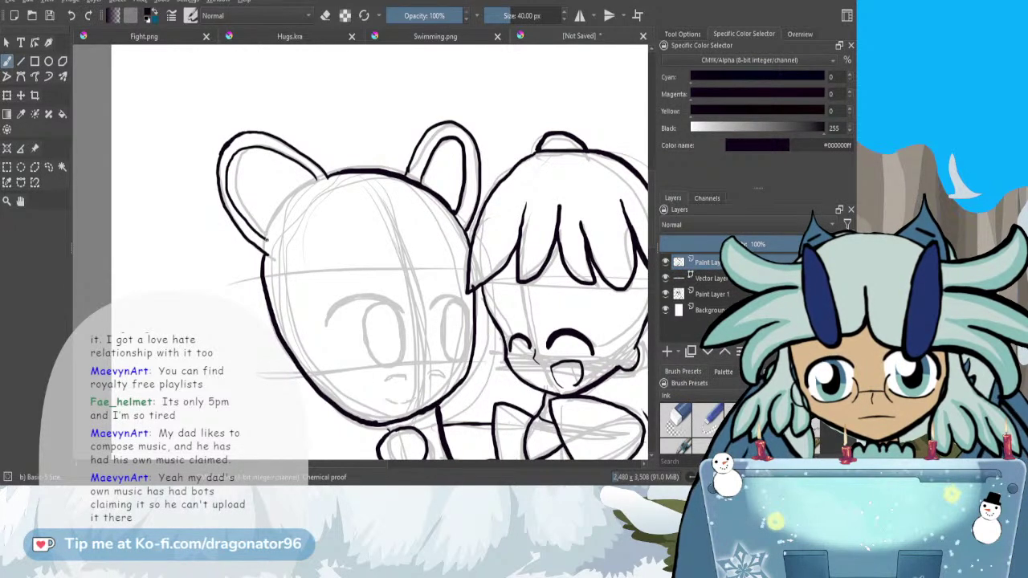
pyautogui.moveTo(280, 207); pyautogui.dragTo(310, 179)
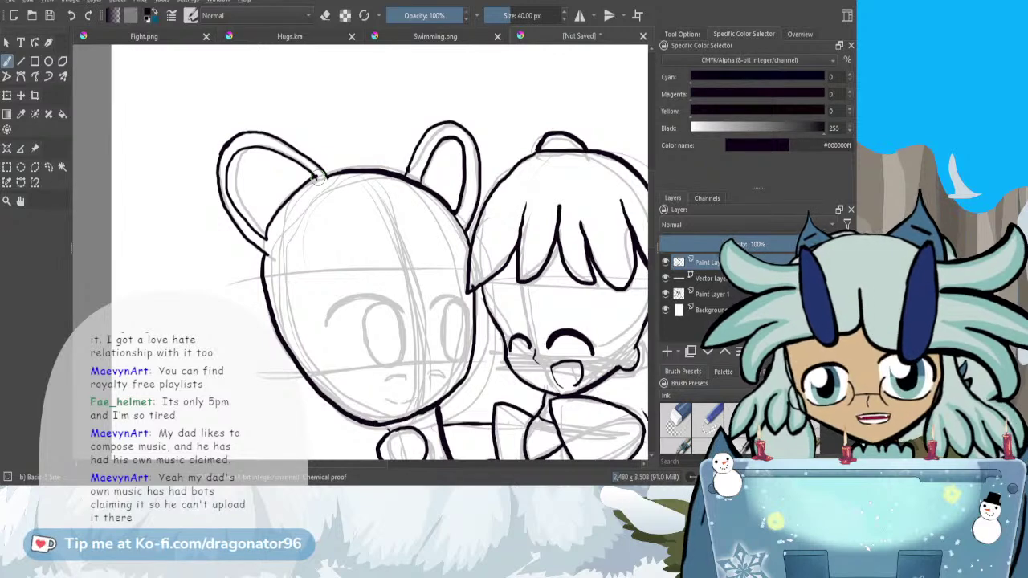
pyautogui.press('e')
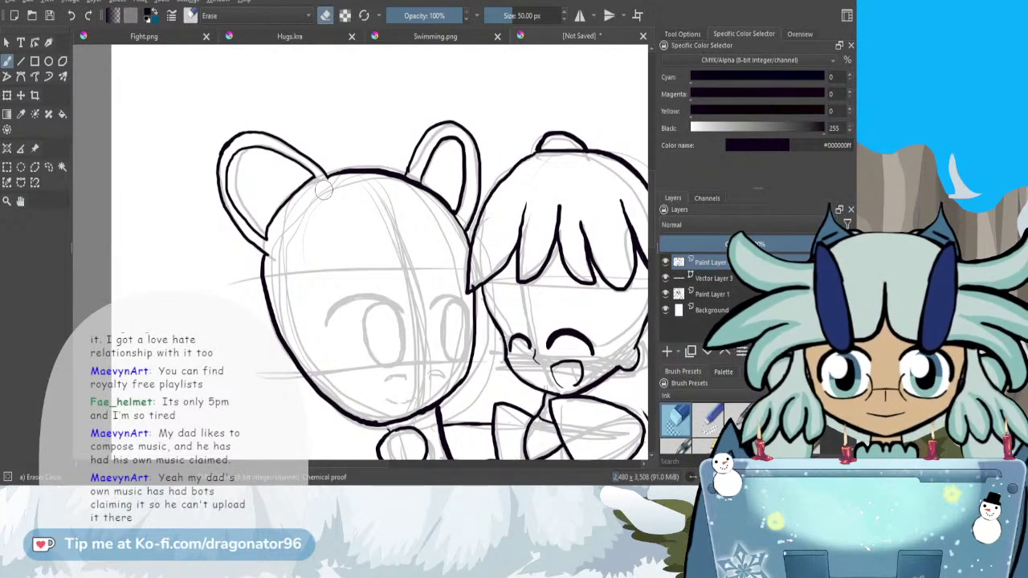
# - Ink the left figure's two open eyes as tall ovals under thick curved upper lashes
pyautogui.scroll(-3, 361, 162)
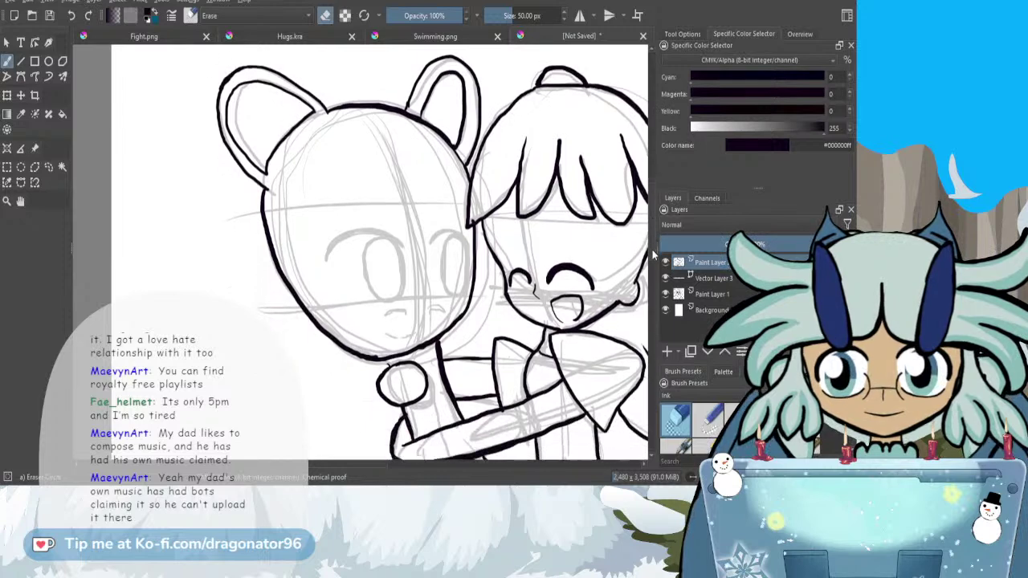
pyautogui.press('/')
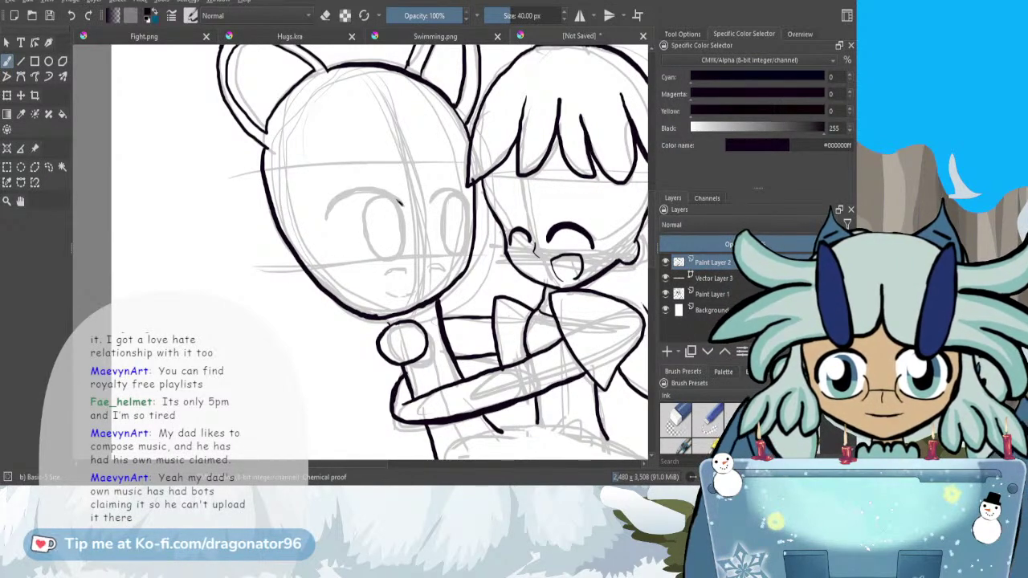
pyautogui.moveTo(405, 207); pyautogui.dragTo(383, 192)
pyautogui.moveTo(326, 216)
pyautogui.mouseDown()
pyautogui.moveTo(374, 191)
pyautogui.moveTo(358, 188)
pyautogui.moveTo(326, 212)
pyautogui.moveTo(365, 191)
pyautogui.moveTo(331, 209)
pyautogui.moveTo(350, 188)
pyautogui.moveTo(401, 204)
pyautogui.moveTo(395, 196)
pyautogui.moveTo(368, 190)
pyautogui.moveTo(403, 206)
pyautogui.moveTo(369, 186)
pyautogui.moveTo(350, 194)
pyautogui.moveTo(399, 201)
pyautogui.moveTo(403, 251)
pyautogui.moveTo(388, 258)
pyautogui.moveTo(364, 245)
pyautogui.moveTo(364, 209)
pyautogui.moveTo(388, 195)
pyautogui.moveTo(406, 240)
pyautogui.mouseUp()
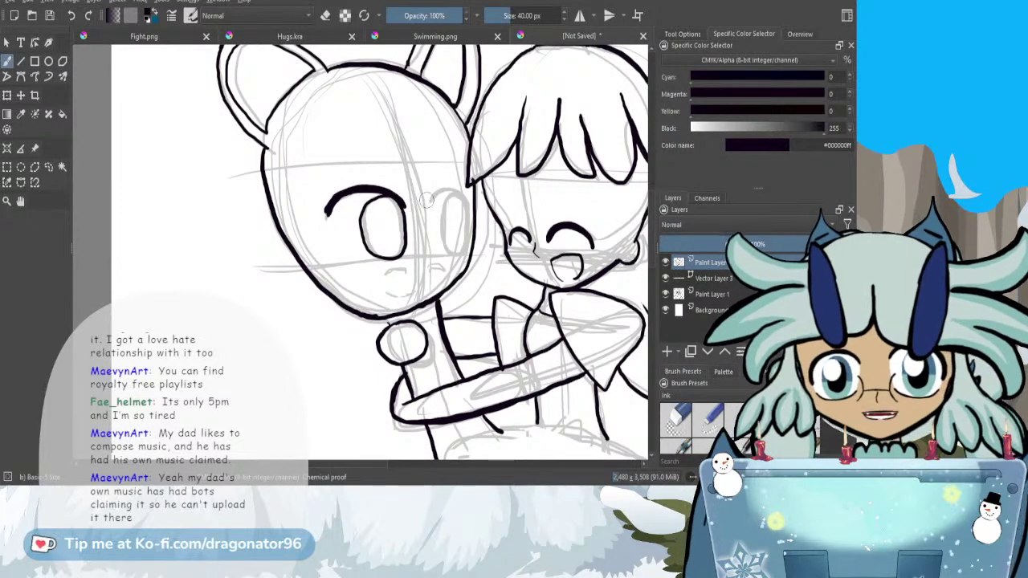
pyautogui.moveTo(438, 192)
pyautogui.mouseDown()
pyautogui.moveTo(465, 212)
pyautogui.moveTo(441, 193)
pyautogui.moveTo(431, 202)
pyautogui.moveTo(459, 192)
pyautogui.moveTo(465, 241)
pyautogui.moveTo(449, 241)
pyautogui.moveTo(457, 197)
pyautogui.moveTo(442, 241)
pyautogui.moveTo(460, 192)
pyautogui.mouseUp()
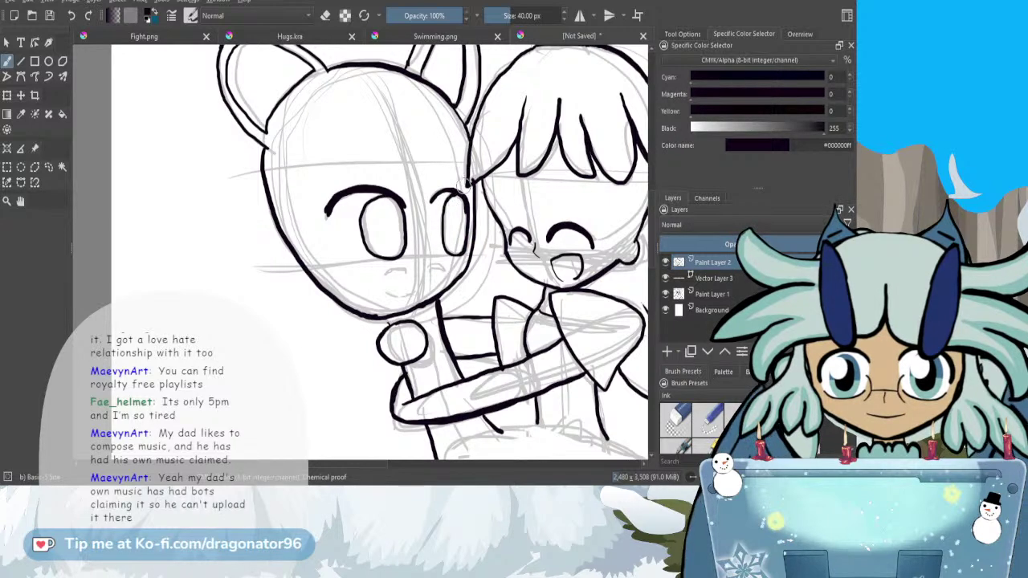
# - Erase the stray line where the oval of the left figure's narrower eye meets its upper lash
pyautogui.press('e')
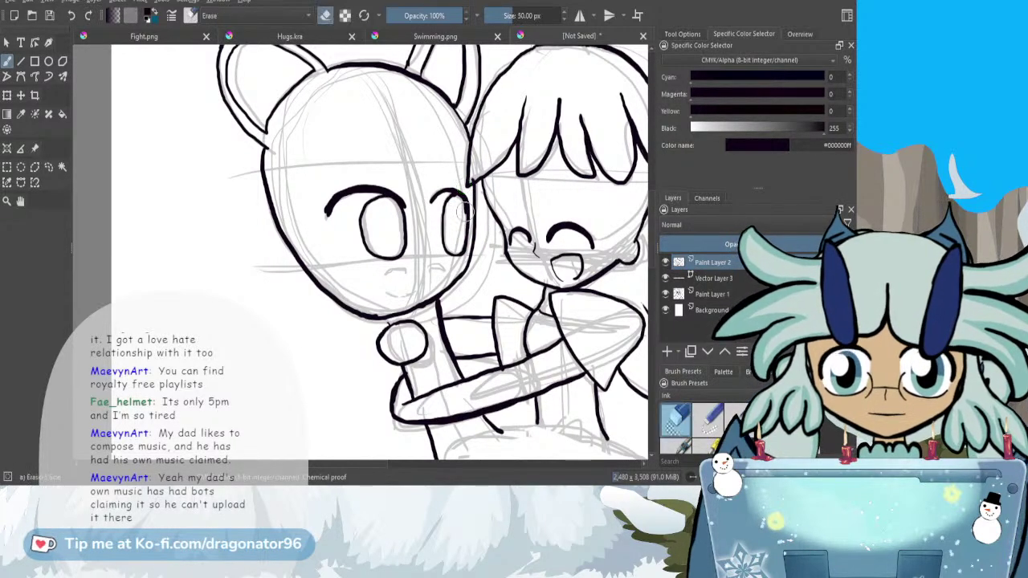
pyautogui.moveTo(464, 208); pyautogui.dragTo(458, 199)
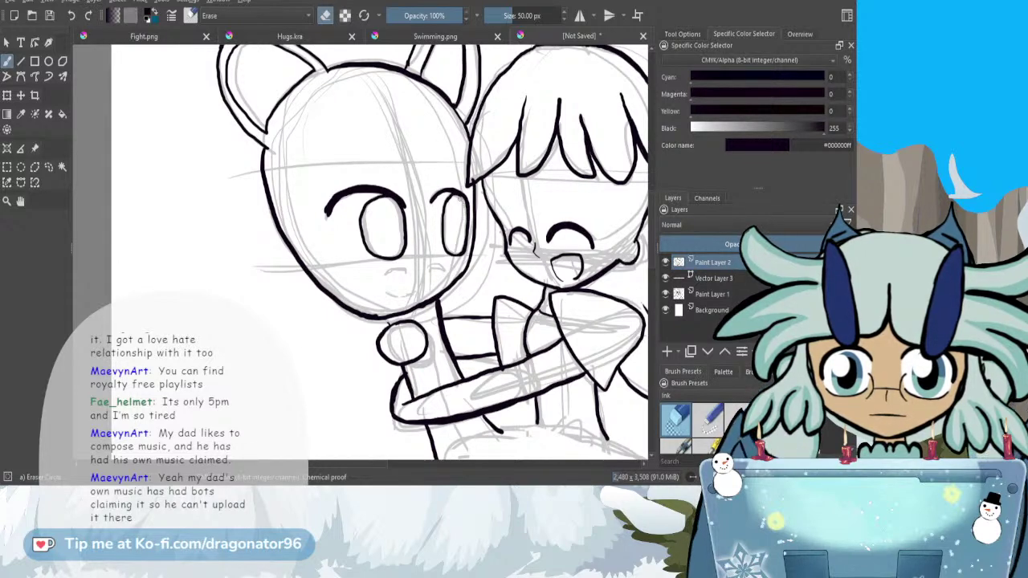
pyautogui.moveTo(455, 200); pyautogui.dragTo(461, 199)
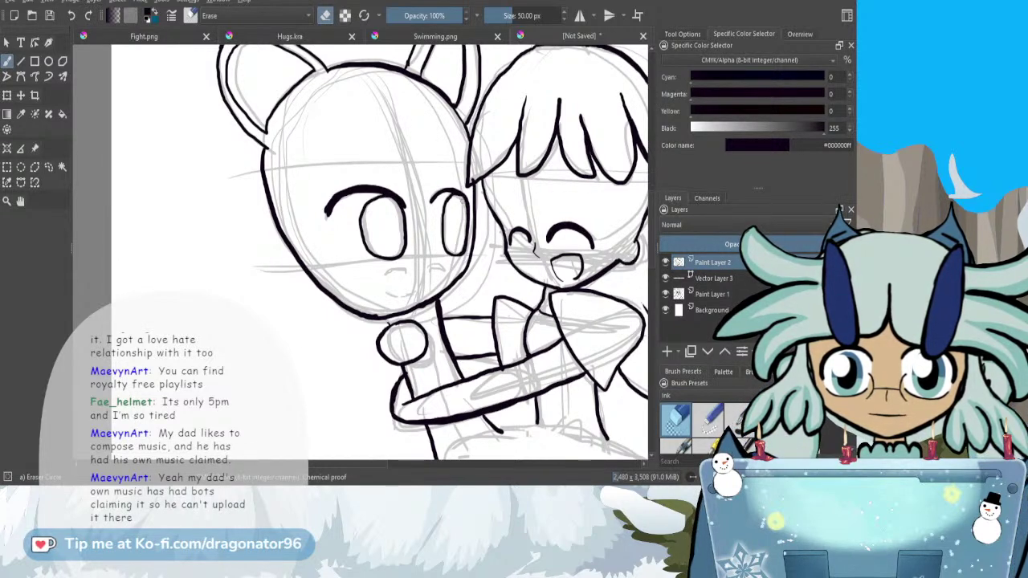
# - Ink the left figure's two short nostril arcs and small smiling mouth below the eyes
pyautogui.click(458, 193)
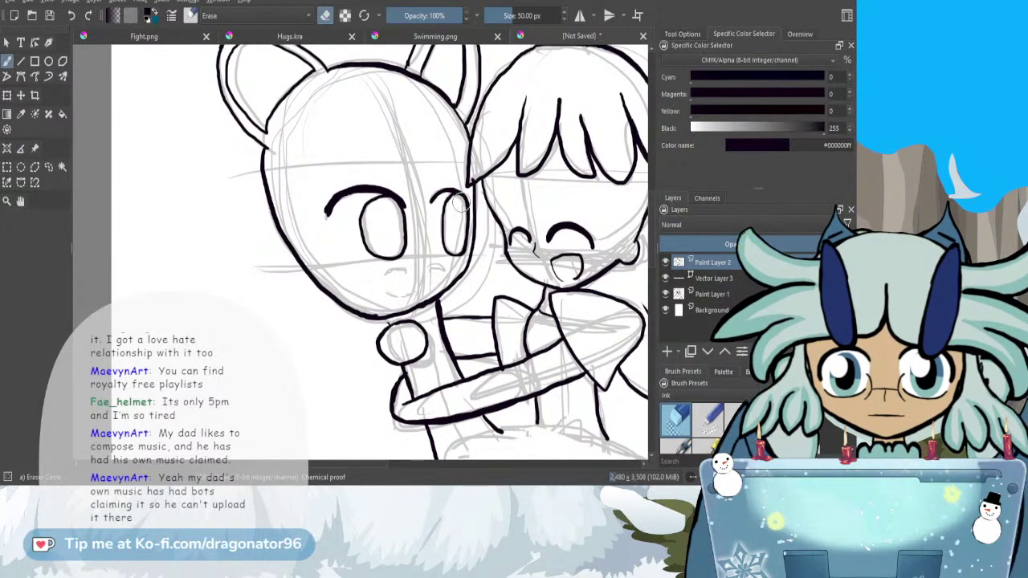
pyautogui.hotkey('ctrl', 'z')
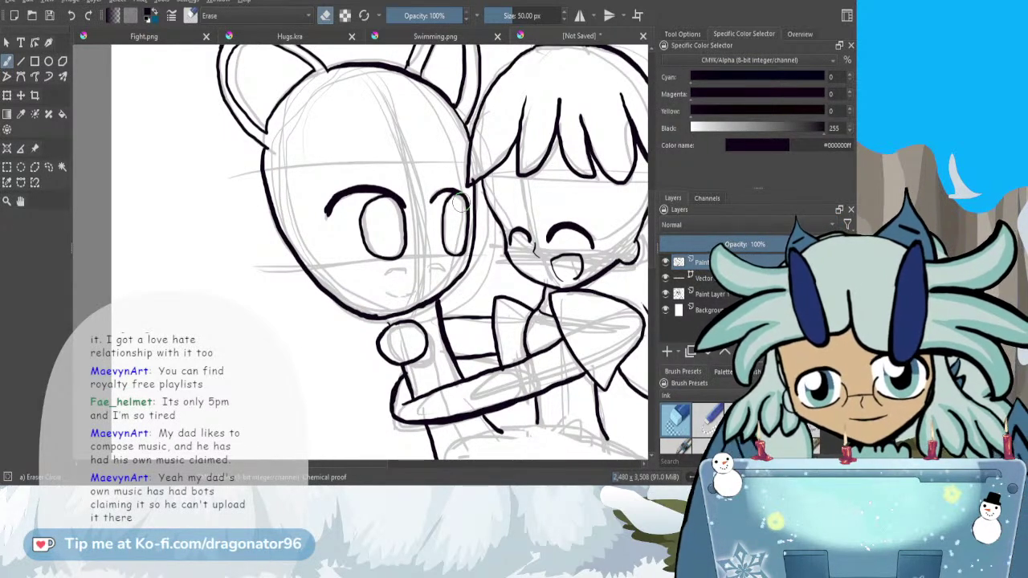
pyautogui.press('/')
pyautogui.moveTo(431, 272); pyautogui.dragTo(442, 272)
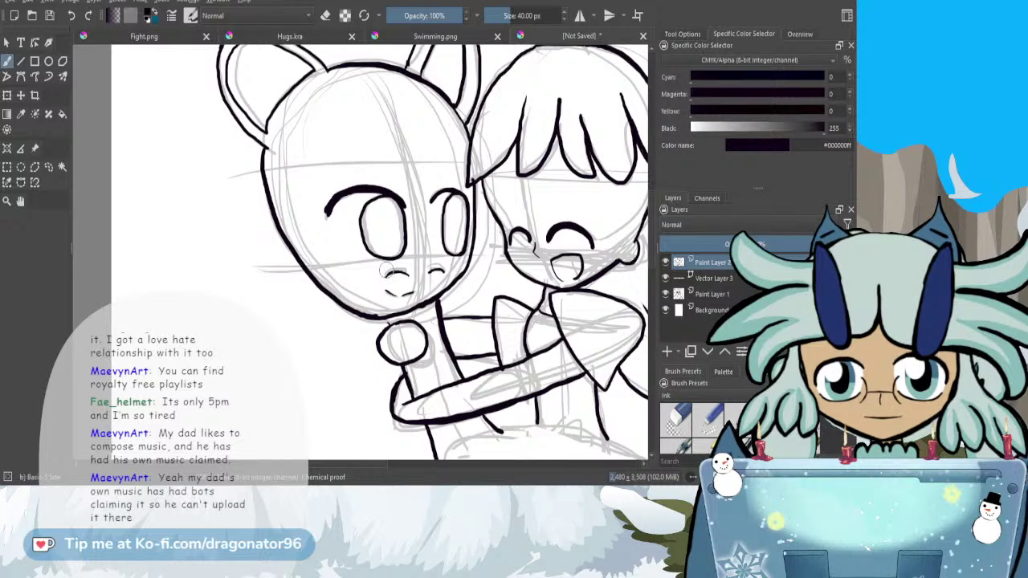
pyautogui.press('e')
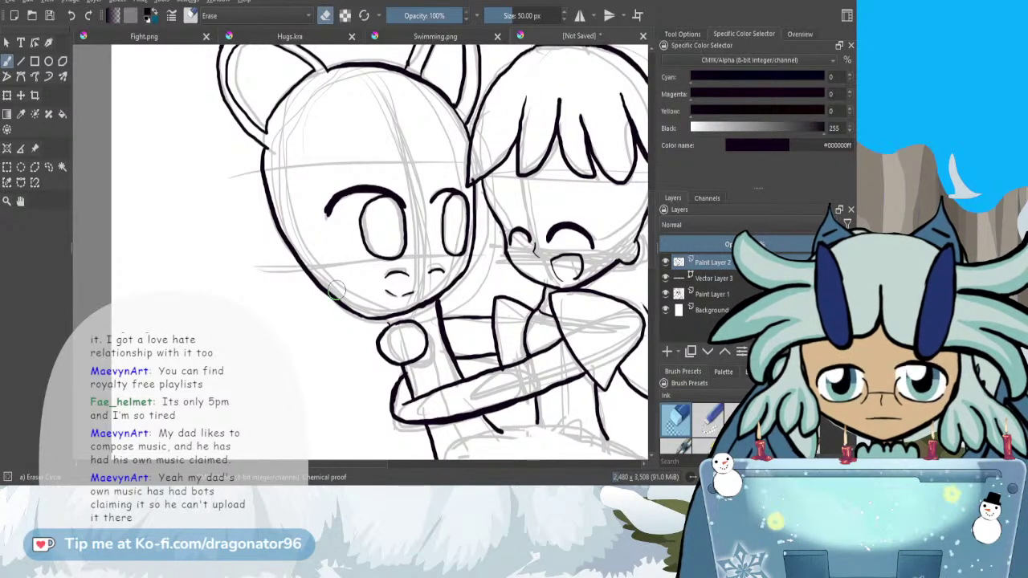
pyautogui.press('e')
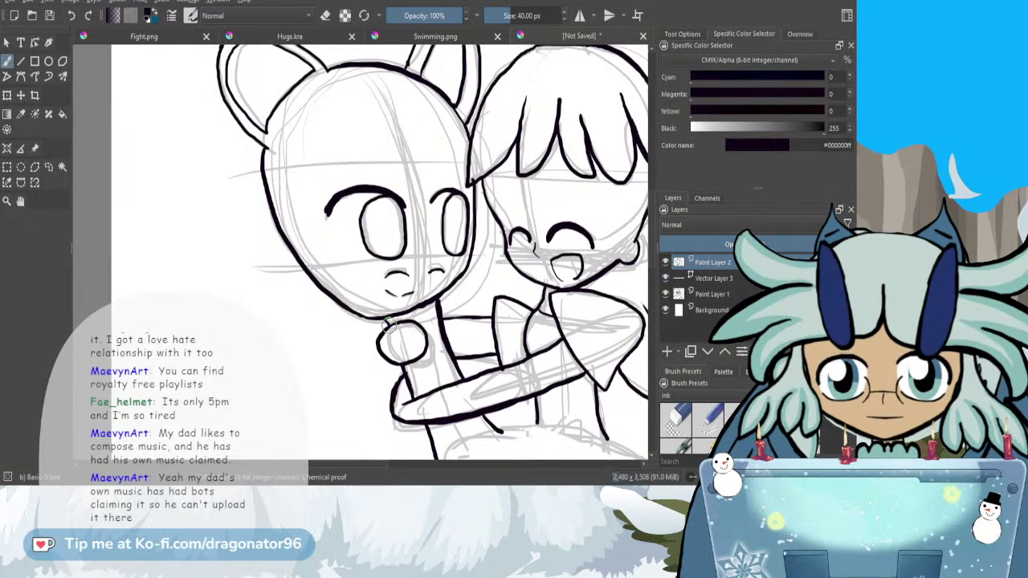
# - Look over both inked figures and the uninked sketch of the skirt, legs and tail below them
pyautogui.scroll(-5, 653, 256)
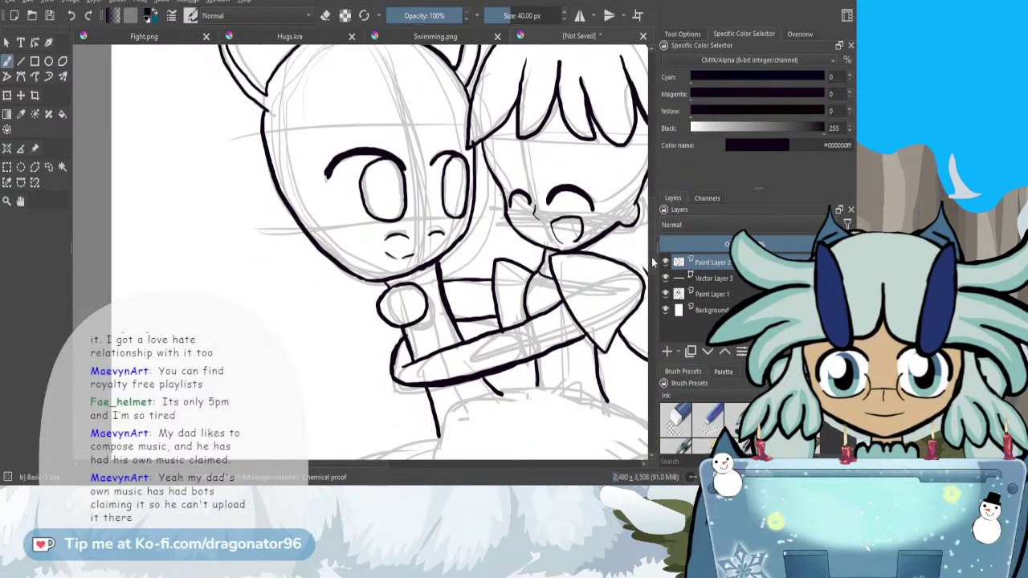
pyautogui.scroll(4, 650, 277)
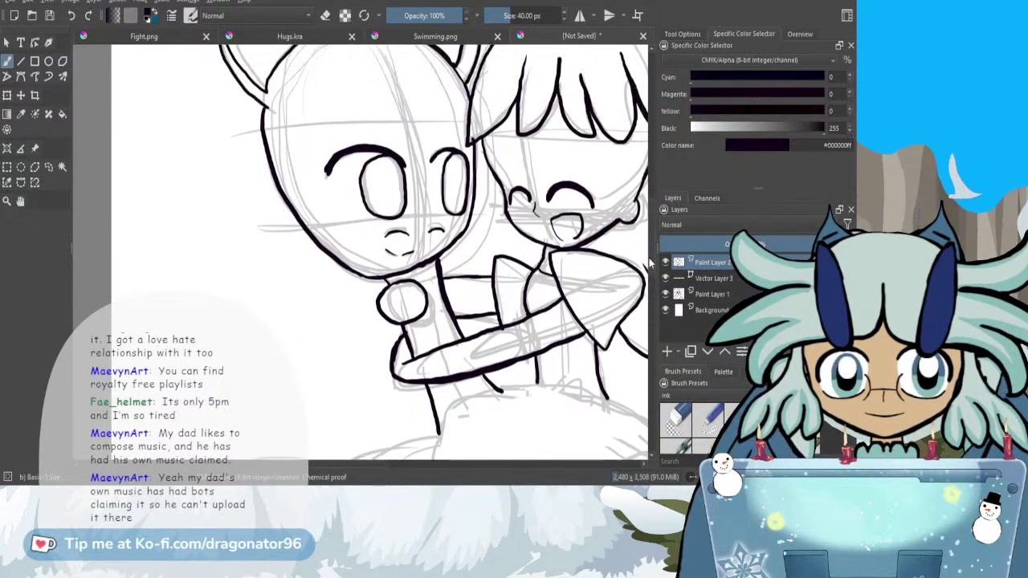
pyautogui.moveTo(481, 160); pyautogui.dragTo(485, 221)
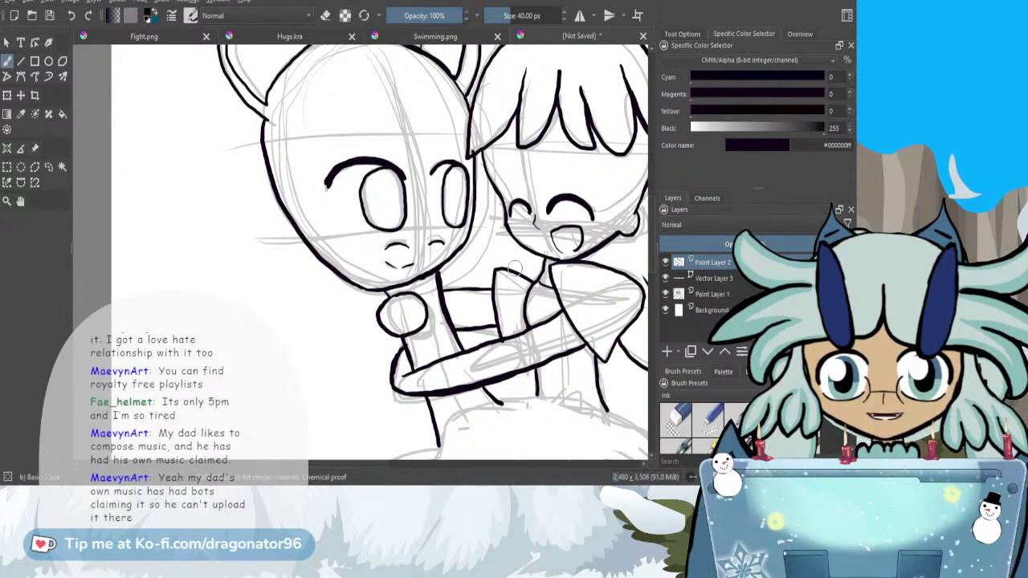
pyautogui.scroll(-3, 647, 277)
pyautogui.scroll(-1, 655, 278)
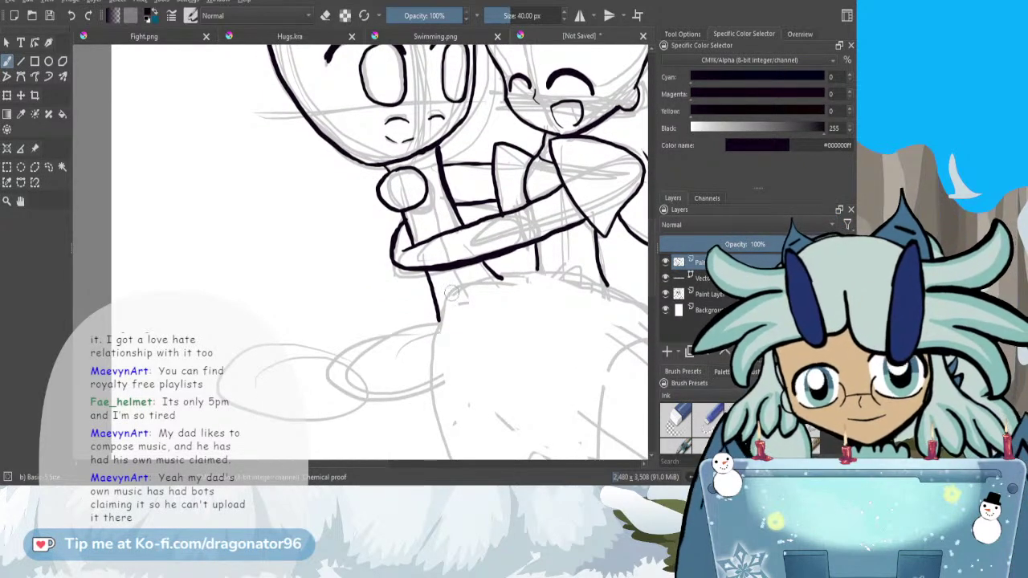
pyautogui.scroll(-2, 450, 297)
pyautogui.hscroll(3, 355, 463)
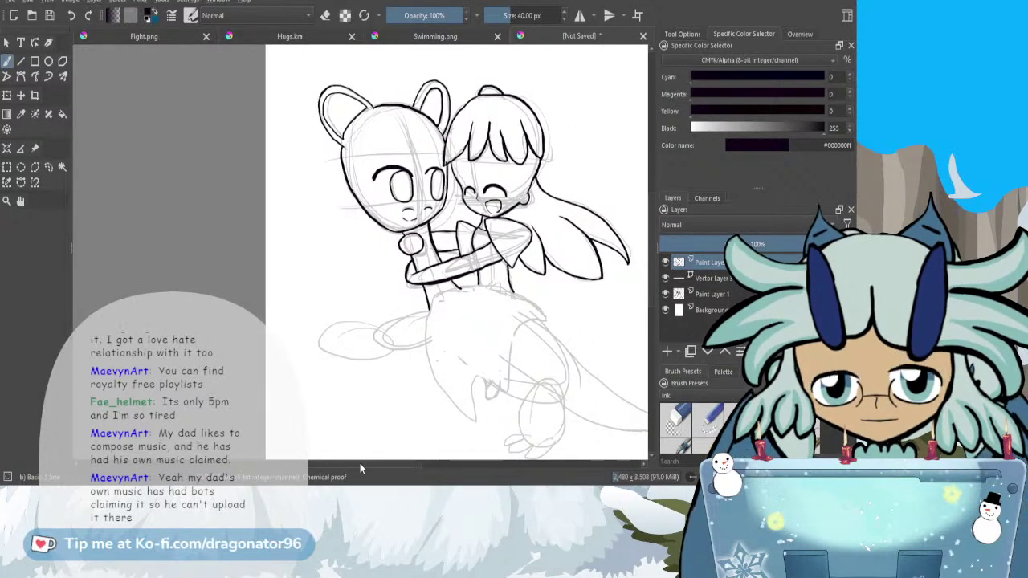
pyautogui.scroll(-2, 652, 260)
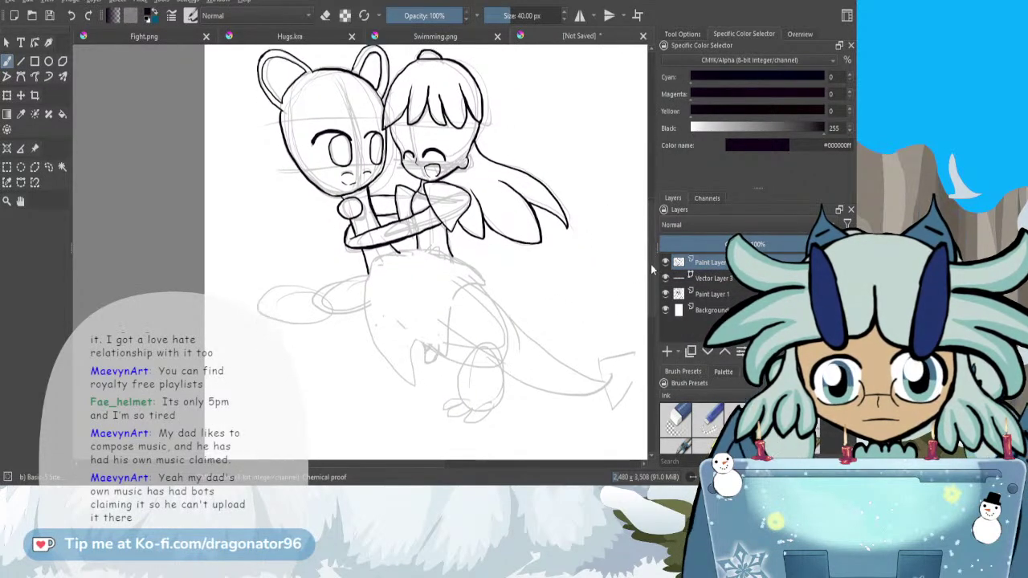
# - Ink a curved highlight line inside each of the left figure's eyes and fill a black pupil beside each one
pyautogui.scroll(5, 344, 88)
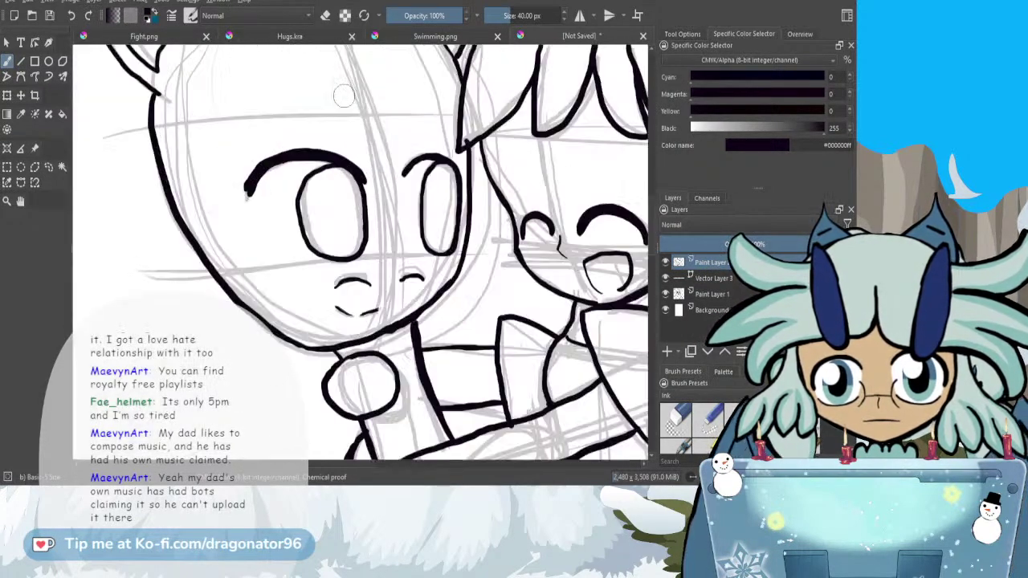
pyautogui.moveTo(212, 228); pyautogui.dragTo(219, 215)
pyautogui.moveTo(365, 209)
pyautogui.mouseDown()
pyautogui.moveTo(345, 200)
pyautogui.moveTo(328, 243)
pyautogui.moveTo(342, 288)
pyautogui.moveTo(366, 298)
pyautogui.mouseUp()
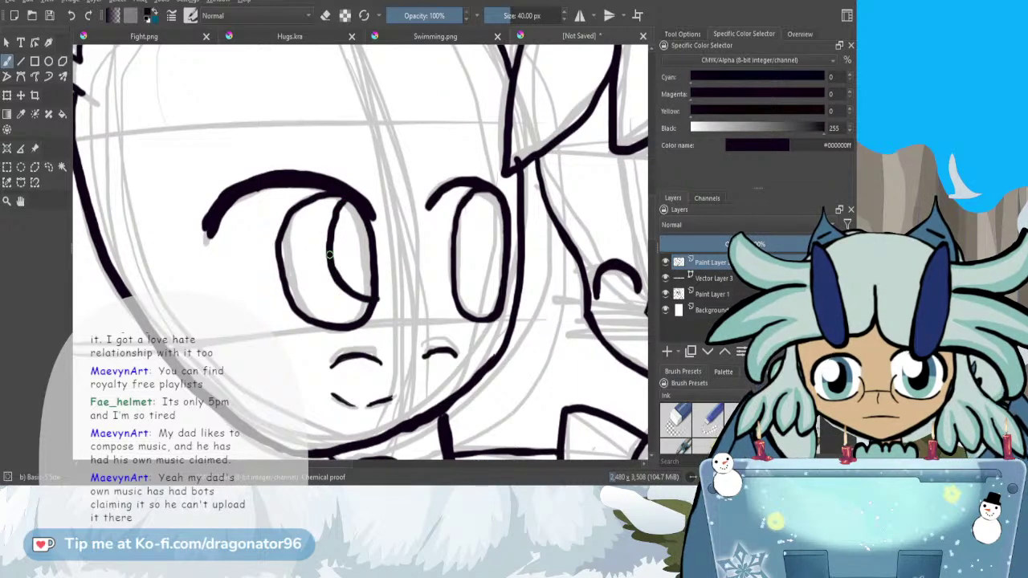
pyautogui.moveTo(494, 196)
pyautogui.mouseDown()
pyautogui.moveTo(480, 272)
pyautogui.moveTo(499, 285)
pyautogui.mouseUp()
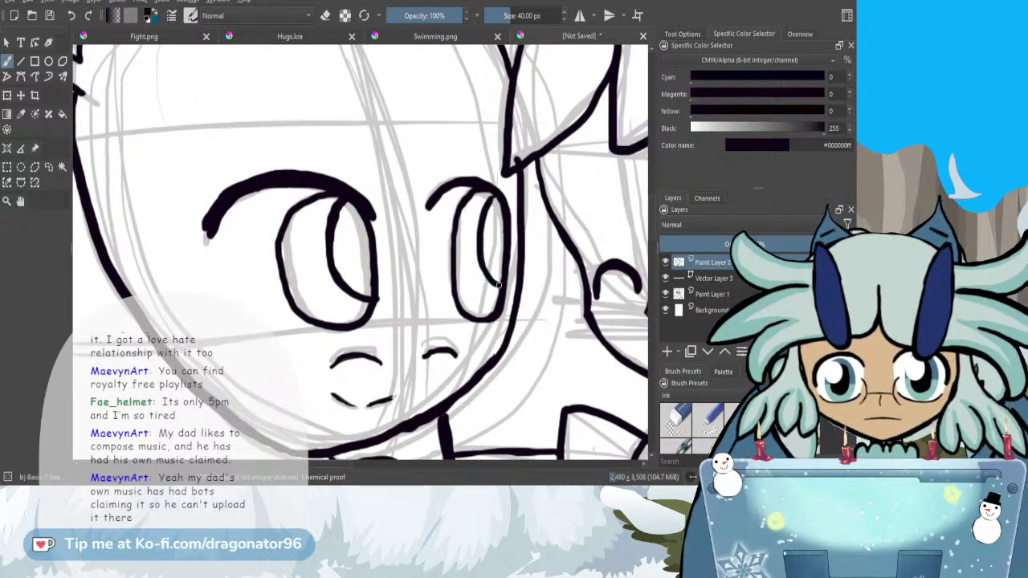
pyautogui.moveTo(478, 246)
pyautogui.mouseDown()
pyautogui.moveTo(469, 292)
pyautogui.moveTo(485, 300)
pyautogui.moveTo(491, 286)
pyautogui.moveTo(476, 292)
pyautogui.moveTo(474, 259)
pyautogui.moveTo(474, 288)
pyautogui.moveTo(482, 267)
pyautogui.moveTo(479, 278)
pyautogui.mouseUp()
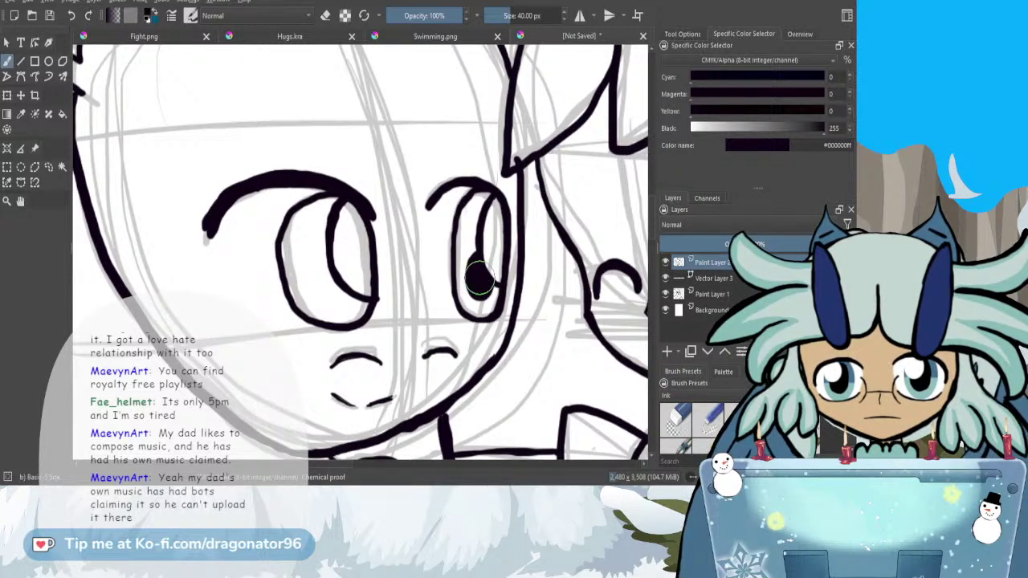
pyautogui.moveTo(326, 246)
pyautogui.mouseDown()
pyautogui.moveTo(303, 299)
pyautogui.moveTo(353, 306)
pyautogui.moveTo(337, 313)
pyautogui.mouseUp()
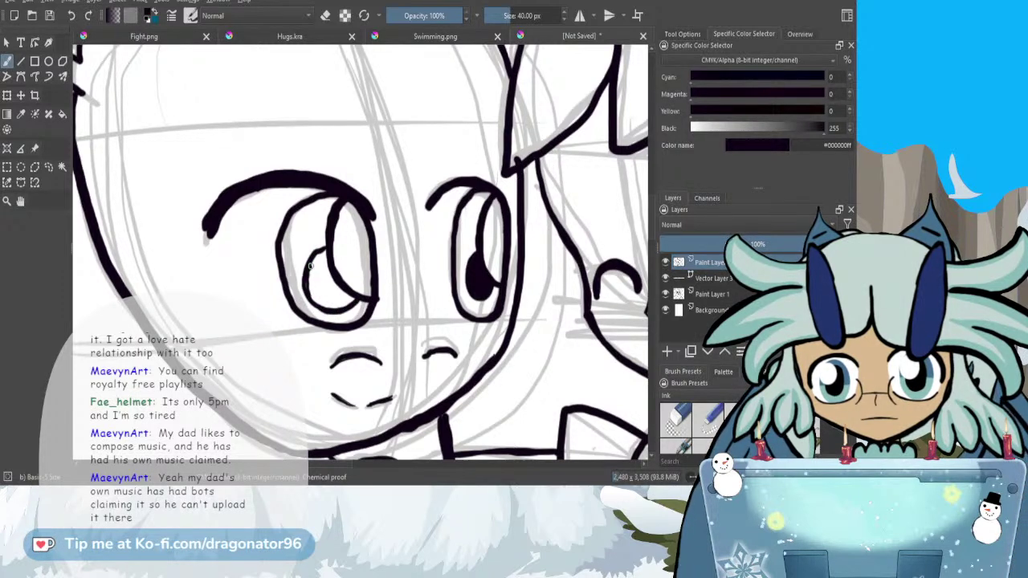
pyautogui.moveTo(324, 248)
pyautogui.mouseDown()
pyautogui.moveTo(321, 280)
pyautogui.moveTo(325, 253)
pyautogui.moveTo(309, 288)
pyautogui.moveTo(327, 307)
pyautogui.moveTo(355, 297)
pyautogui.moveTo(334, 303)
pyautogui.moveTo(315, 291)
pyautogui.moveTo(340, 301)
pyautogui.moveTo(321, 283)
pyautogui.moveTo(348, 297)
pyautogui.moveTo(325, 262)
pyautogui.moveTo(339, 294)
pyautogui.mouseUp()
# - Ink the skirt's full outline with its jagged pointed hem over the sketch, and erase the overshoot at the lowest point
pyautogui.scroll(-3, 330, 276)
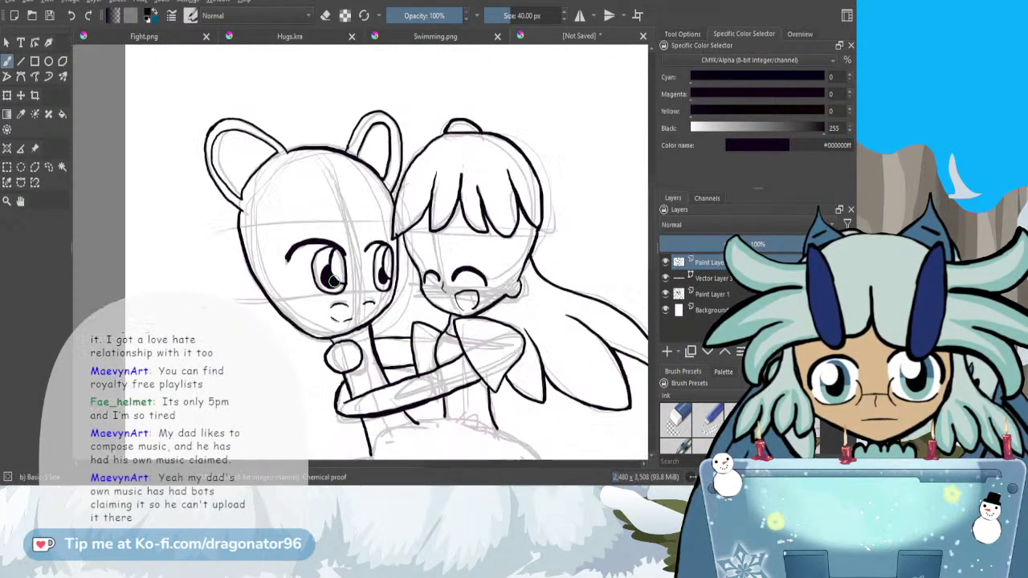
pyautogui.scroll(-5, 649, 241)
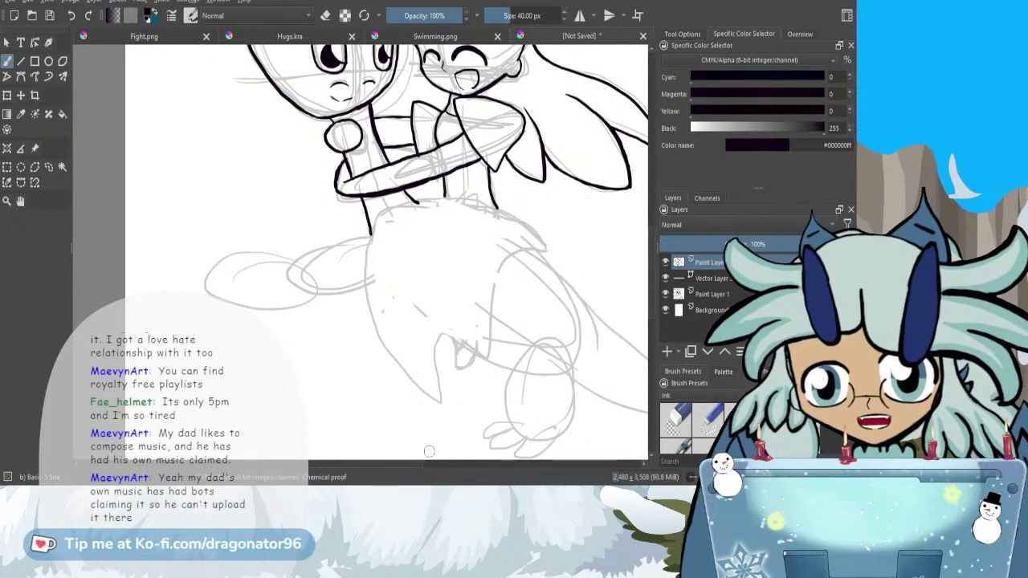
pyautogui.moveTo(338, 462); pyautogui.dragTo(365, 463)
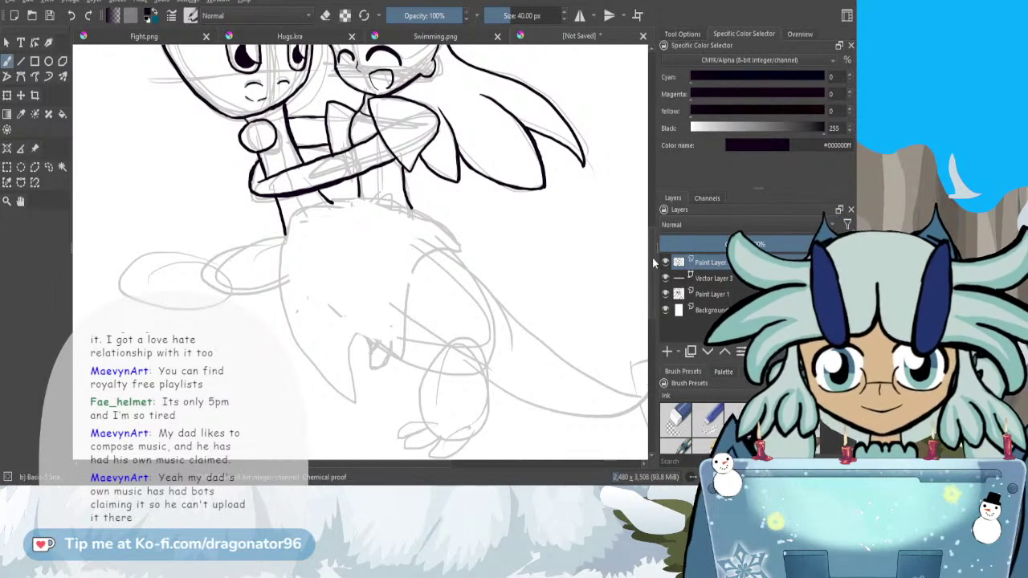
pyautogui.moveTo(353, 196)
pyautogui.mouseDown()
pyautogui.moveTo(434, 220)
pyautogui.moveTo(463, 250)
pyautogui.moveTo(415, 259)
pyautogui.moveTo(398, 313)
pyautogui.moveTo(409, 367)
pyautogui.moveTo(363, 338)
pyautogui.mouseUp()
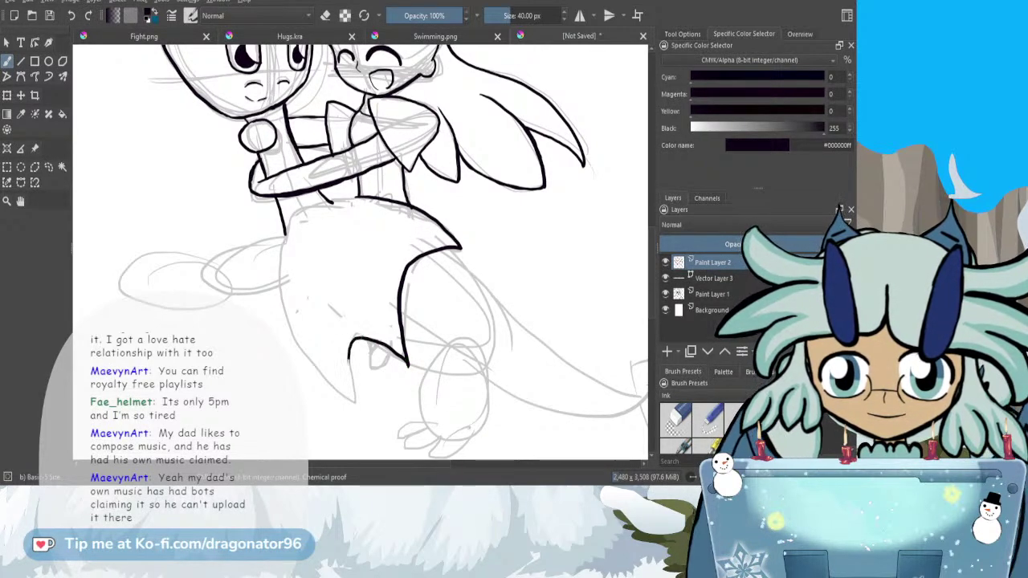
pyautogui.moveTo(358, 200)
pyautogui.mouseDown()
pyautogui.moveTo(332, 197)
pyautogui.moveTo(273, 241)
pyautogui.moveTo(275, 305)
pyautogui.moveTo(320, 383)
pyautogui.moveTo(358, 406)
pyautogui.mouseUp()
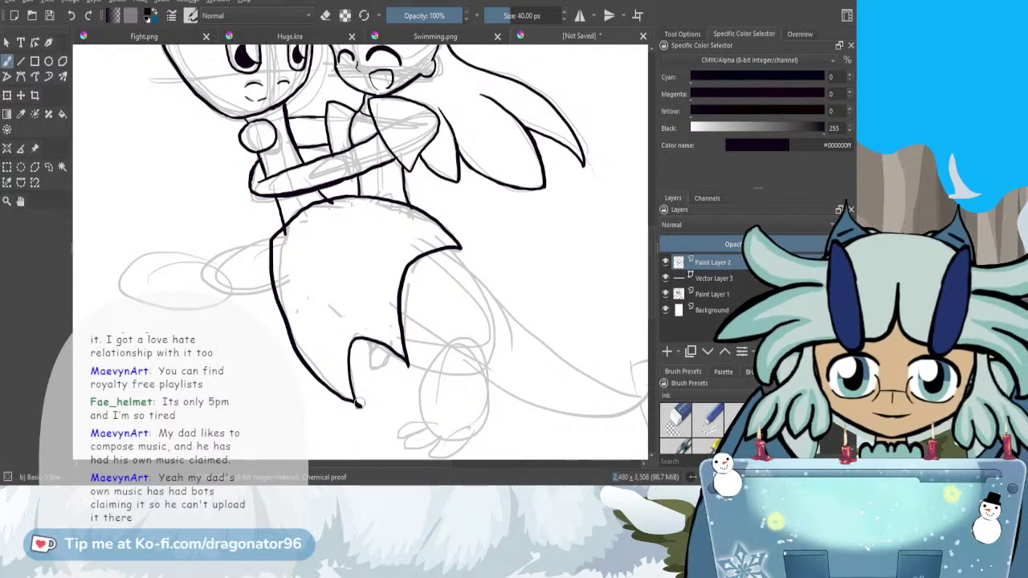
pyautogui.press('e')
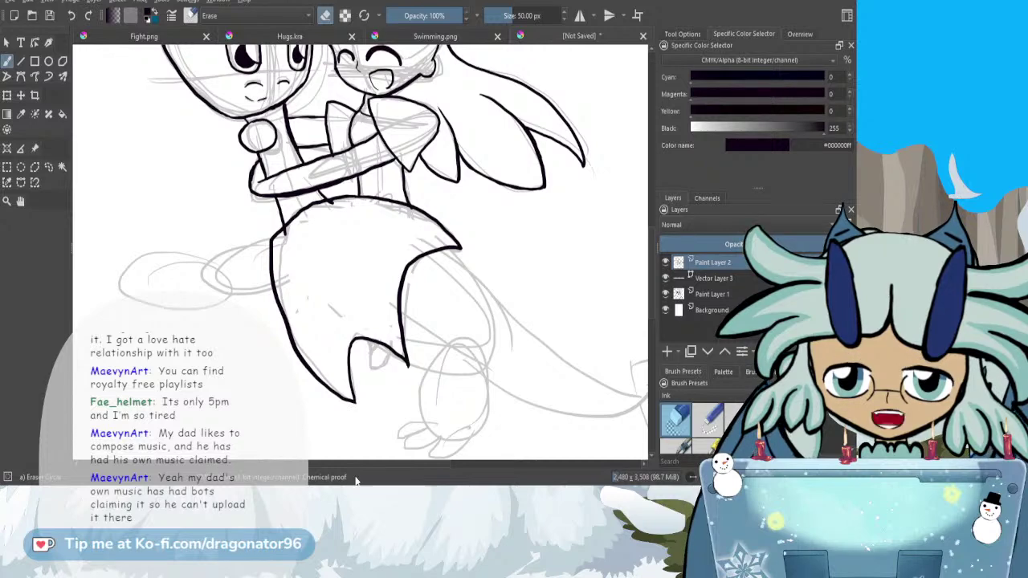
# - Ink the long rounded leg stretching out sideways from behind the skirt, with three small pointed toes at its end
pyautogui.moveTo(363, 466); pyautogui.dragTo(327, 465)
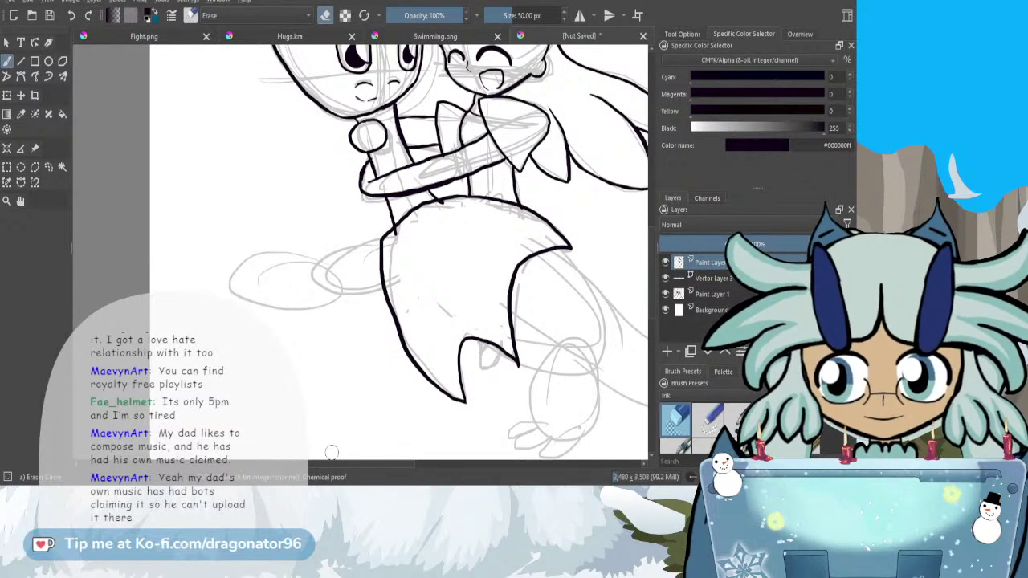
pyautogui.press('e')
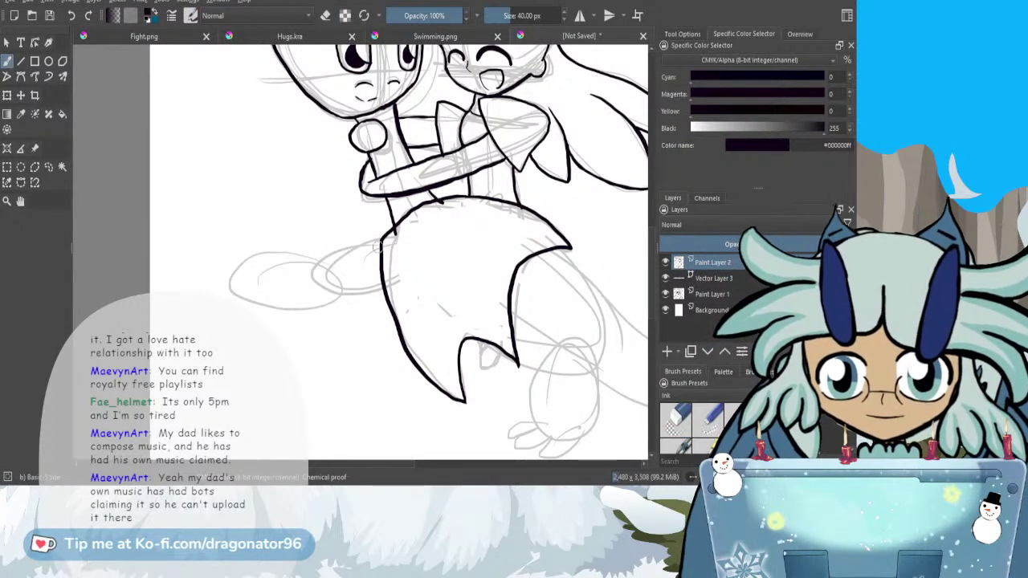
pyautogui.moveTo(382, 240)
pyautogui.mouseDown()
pyautogui.moveTo(327, 268)
pyautogui.moveTo(271, 256)
pyautogui.moveTo(240, 269)
pyautogui.moveTo(242, 285)
pyautogui.moveTo(279, 304)
pyautogui.moveTo(374, 297)
pyautogui.mouseUp()
pyautogui.hotkey('ctrl', 'z')
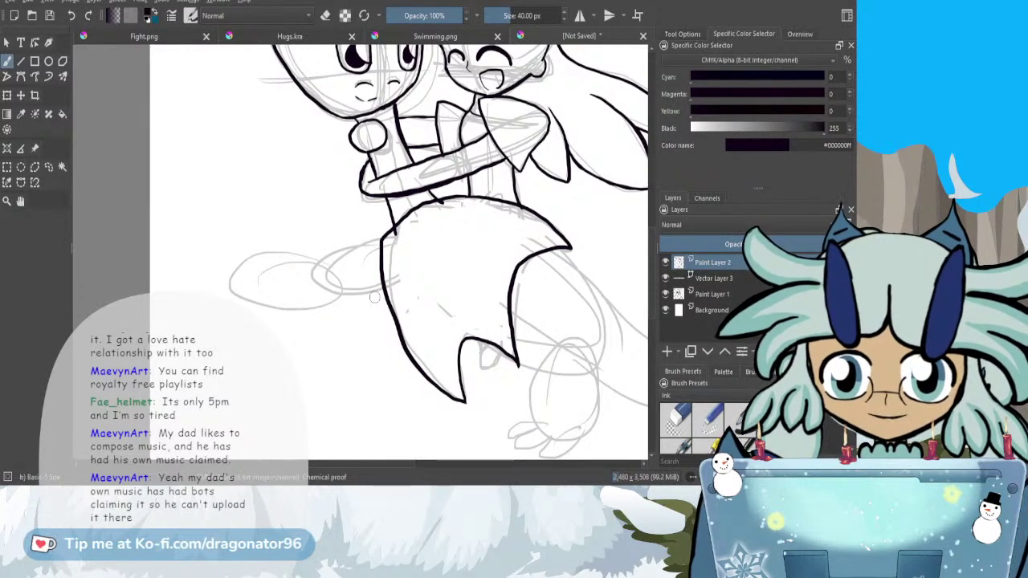
pyautogui.moveTo(383, 238)
pyautogui.mouseDown()
pyautogui.moveTo(263, 253)
pyautogui.moveTo(239, 275)
pyautogui.moveTo(268, 292)
pyautogui.moveTo(380, 292)
pyautogui.mouseUp()
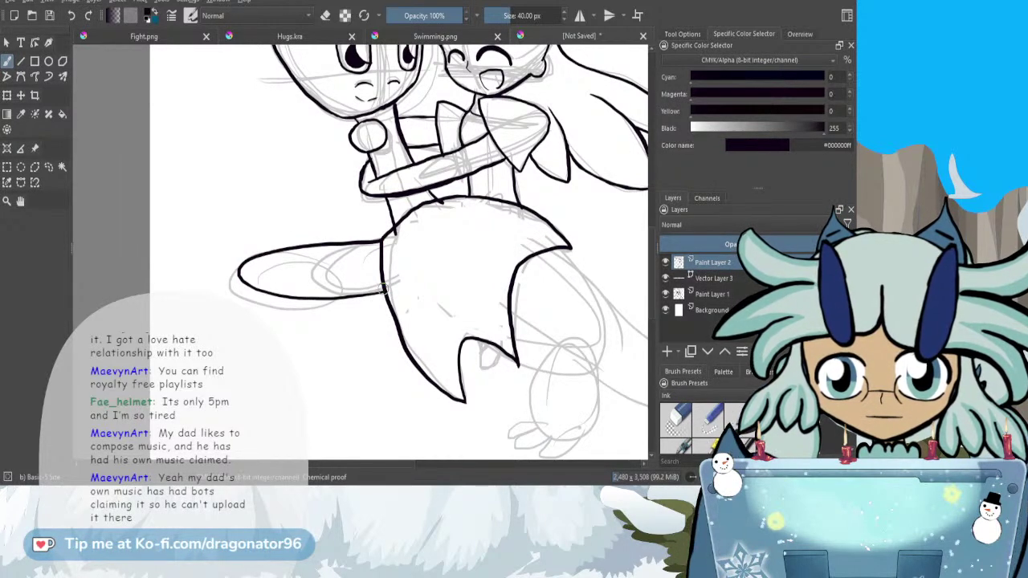
pyautogui.moveTo(246, 254)
pyautogui.mouseDown()
pyautogui.moveTo(219, 267)
pyautogui.moveTo(251, 287)
pyautogui.mouseUp()
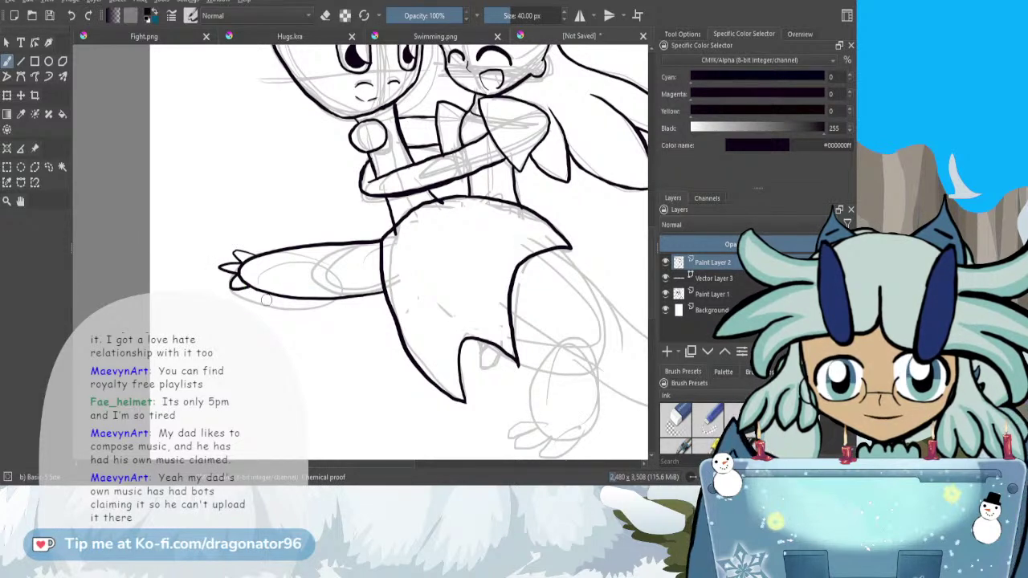
# - Ink a second curved contour just beneath the outstretched leg, running between the skirt's edge and the foot
pyautogui.moveTo(386, 300)
pyautogui.mouseDown()
pyautogui.moveTo(269, 304)
pyautogui.moveTo(342, 311)
pyautogui.moveTo(386, 300)
pyautogui.mouseUp()
pyautogui.hotkey('ctrl', 'z')
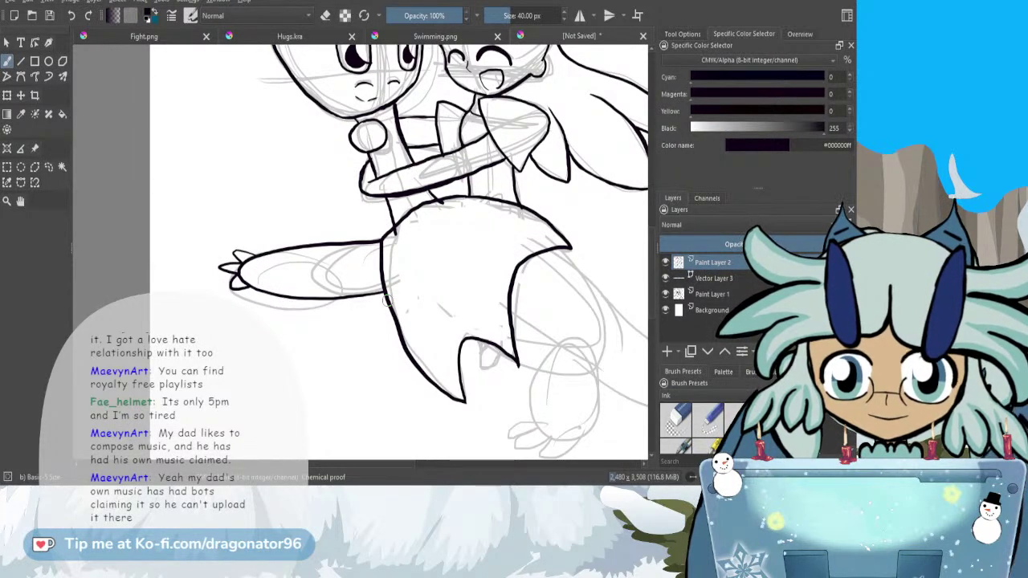
pyautogui.moveTo(385, 301)
pyautogui.mouseDown()
pyautogui.moveTo(307, 309)
pyautogui.moveTo(268, 293)
pyautogui.mouseUp()
pyautogui.moveTo(268, 294)
pyautogui.mouseDown()
pyautogui.moveTo(329, 310)
pyautogui.moveTo(386, 303)
pyautogui.mouseUp()
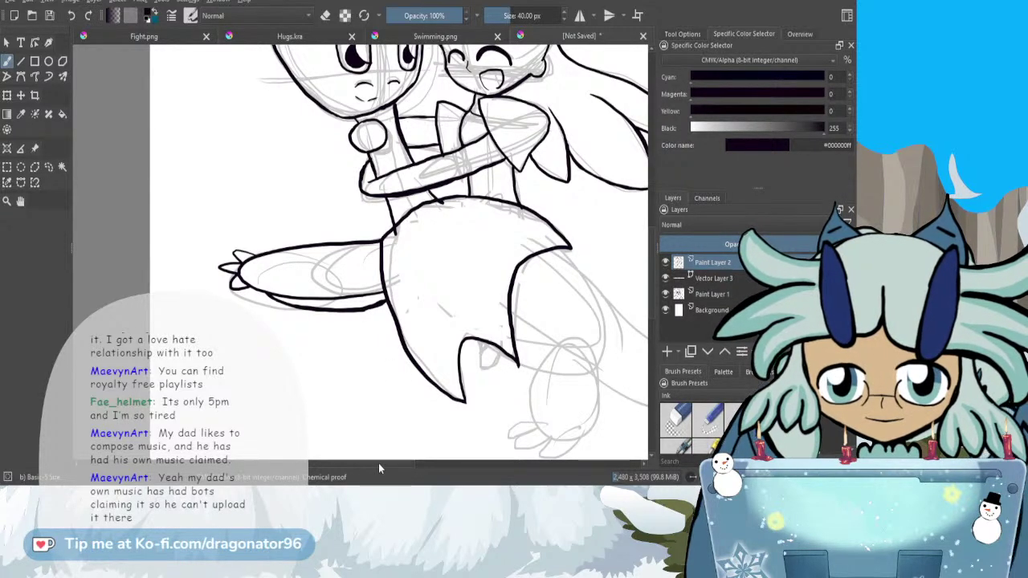
pyautogui.moveTo(378, 463); pyautogui.dragTo(410, 463)
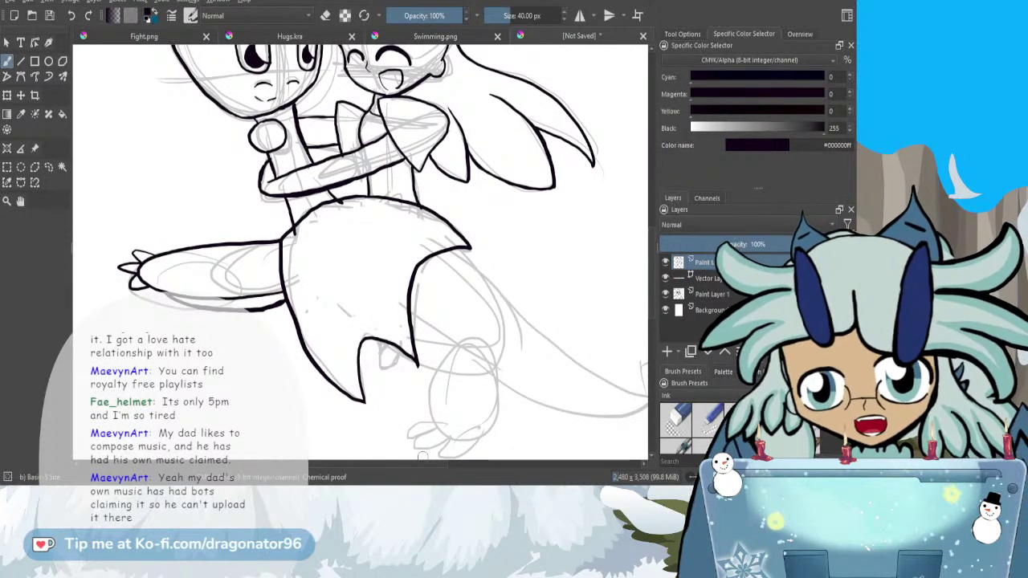
pyautogui.moveTo(652, 263); pyautogui.dragTo(664, 286)
pyautogui.moveTo(311, 465); pyautogui.dragTo(350, 467)
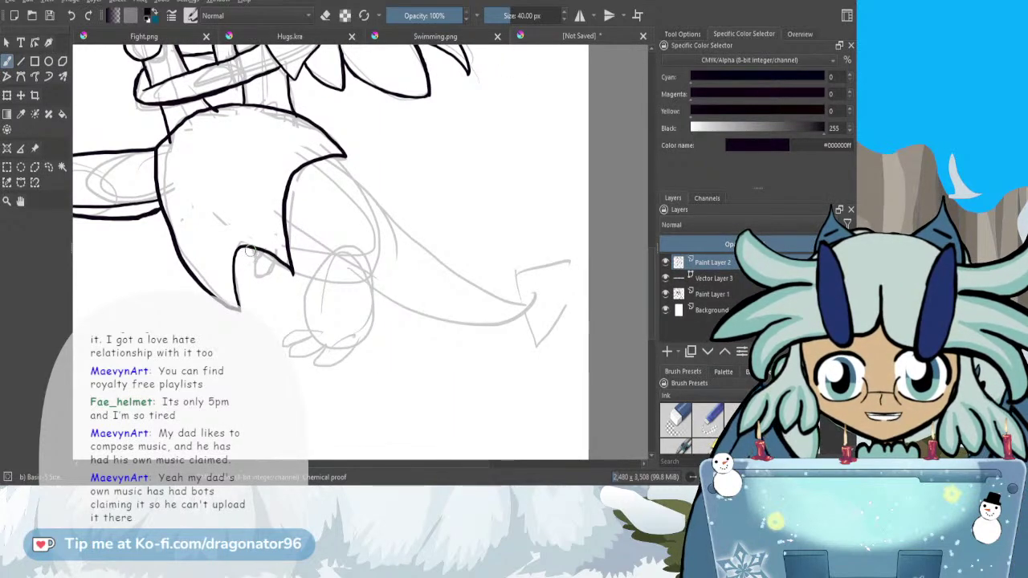
pyautogui.moveTo(252, 250)
pyautogui.mouseDown()
pyautogui.moveTo(254, 284)
pyautogui.moveTo(279, 270)
pyautogui.moveTo(283, 239)
pyautogui.mouseUp()
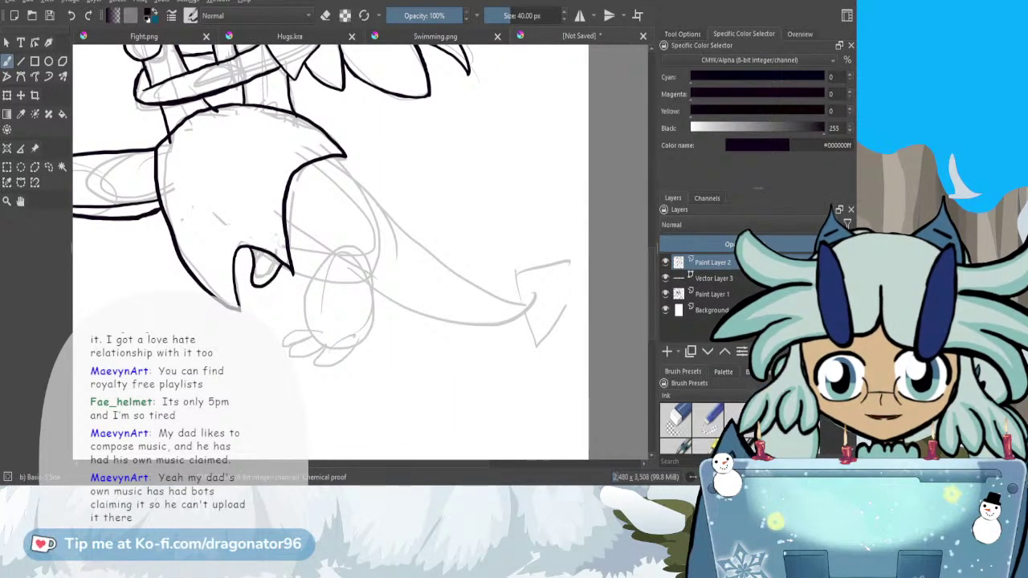
pyautogui.hotkey('ctrl', 'z')
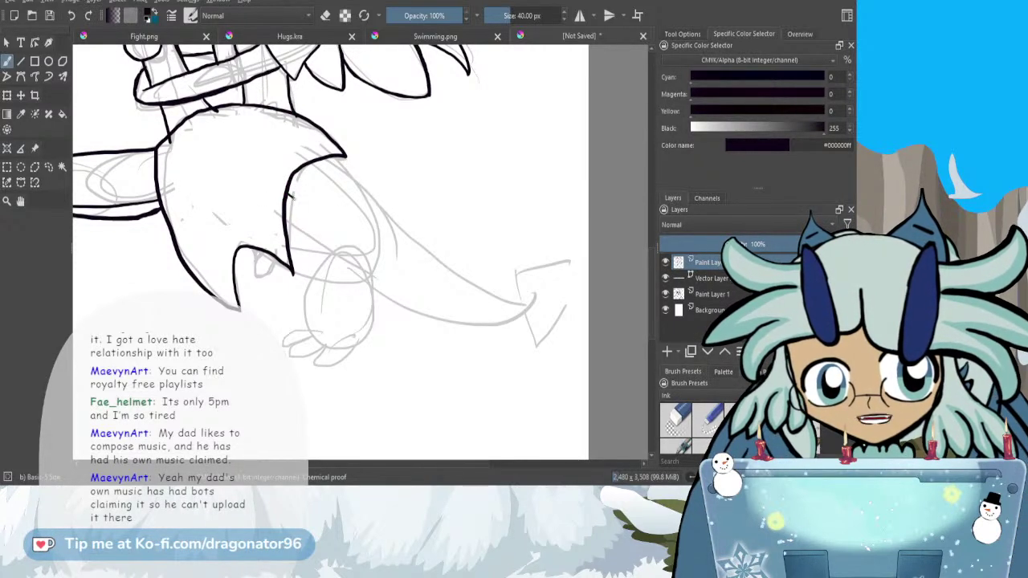
pyautogui.moveTo(312, 216)
pyautogui.mouseDown()
pyautogui.moveTo(316, 241)
pyautogui.moveTo(289, 229)
pyautogui.moveTo(304, 235)
pyautogui.mouseUp()
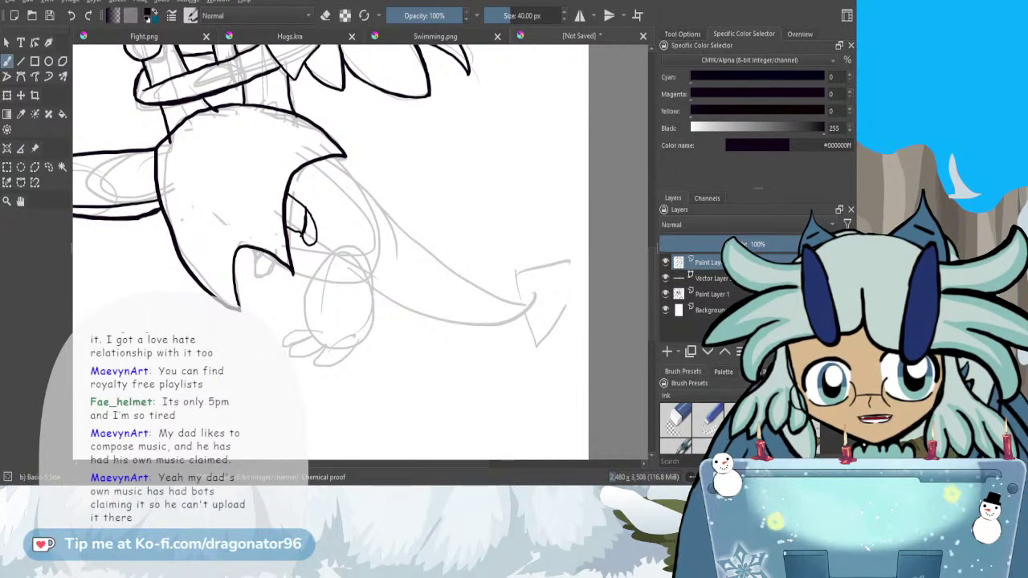
pyautogui.hotkey('ctrl', 'z')
pyautogui.hotkey('ctrl', 'z')
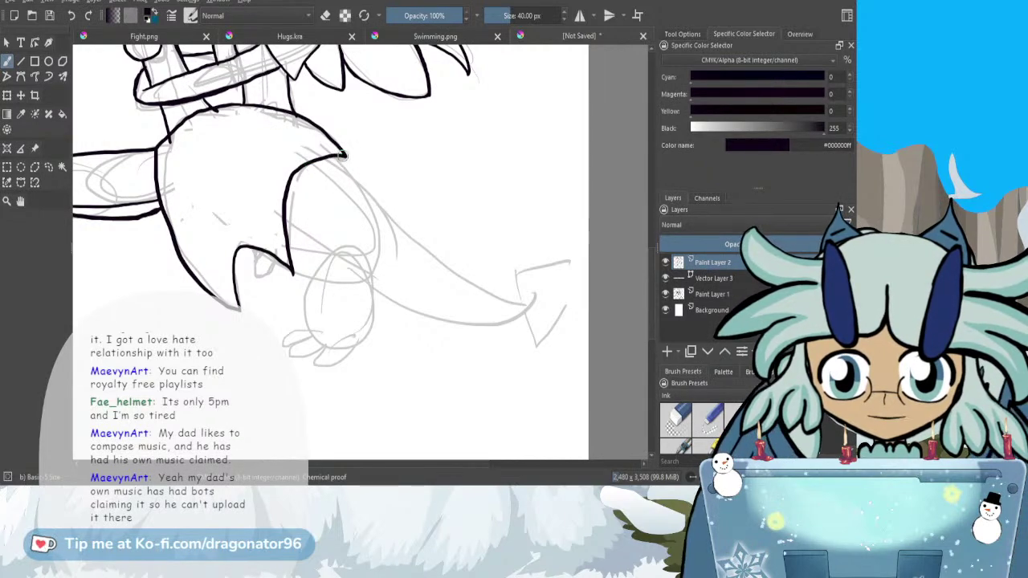
# - Ink the tail's two long curves tapering to a point, and the rounded lower leg beneath the skirt with three pointed toes
pyautogui.moveTo(347, 157)
pyautogui.mouseDown()
pyautogui.moveTo(404, 228)
pyautogui.moveTo(463, 271)
pyautogui.moveTo(540, 284)
pyautogui.moveTo(516, 316)
pyautogui.moveTo(483, 327)
pyautogui.moveTo(372, 281)
pyautogui.mouseUp()
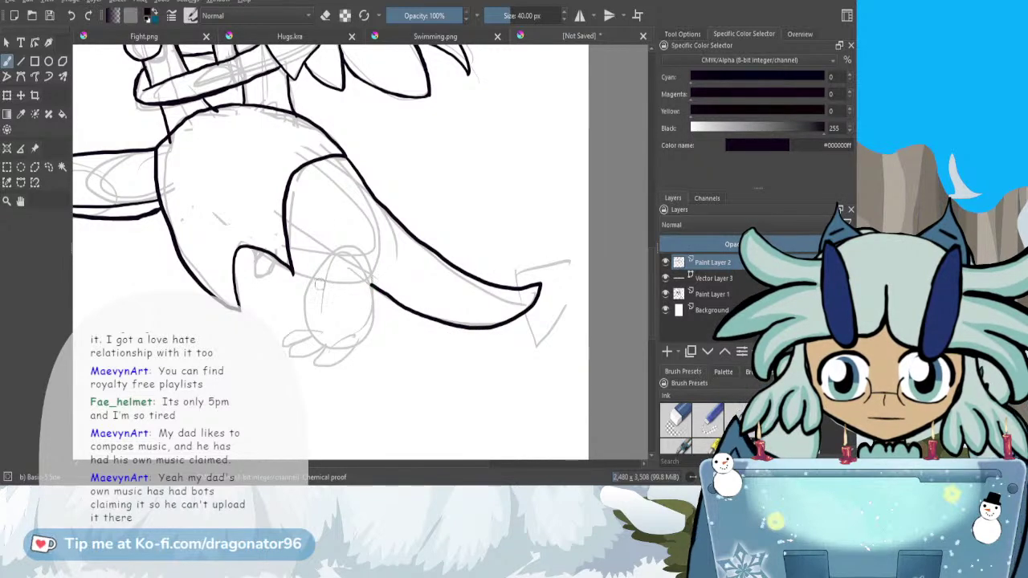
pyautogui.moveTo(342, 243); pyautogui.dragTo(358, 256)
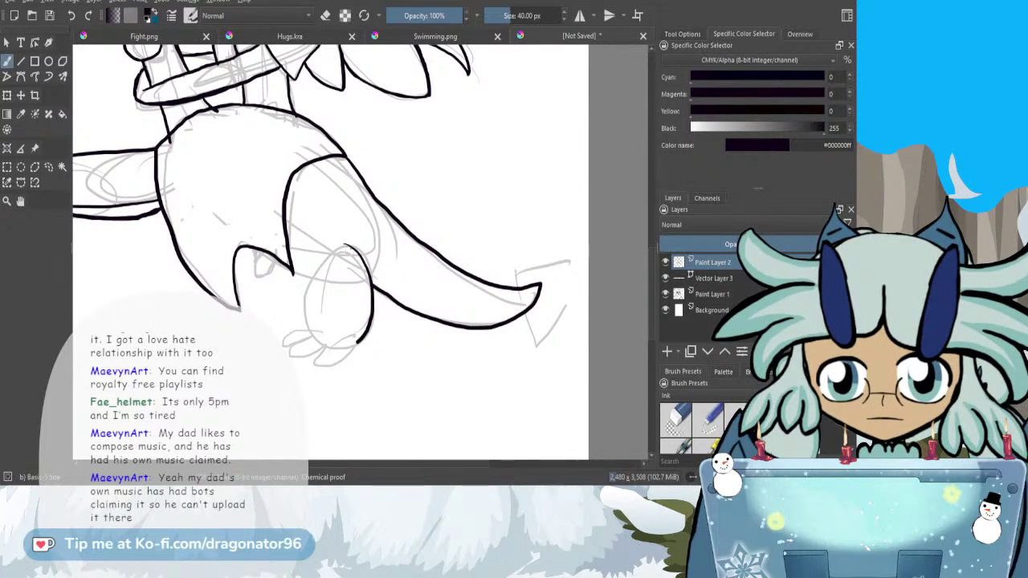
pyautogui.moveTo(343, 244)
pyautogui.mouseDown()
pyautogui.moveTo(309, 278)
pyautogui.moveTo(308, 331)
pyautogui.moveTo(342, 351)
pyautogui.moveTo(361, 339)
pyautogui.moveTo(318, 373)
pyautogui.moveTo(322, 353)
pyautogui.moveTo(291, 356)
pyautogui.moveTo(314, 344)
pyautogui.mouseUp()
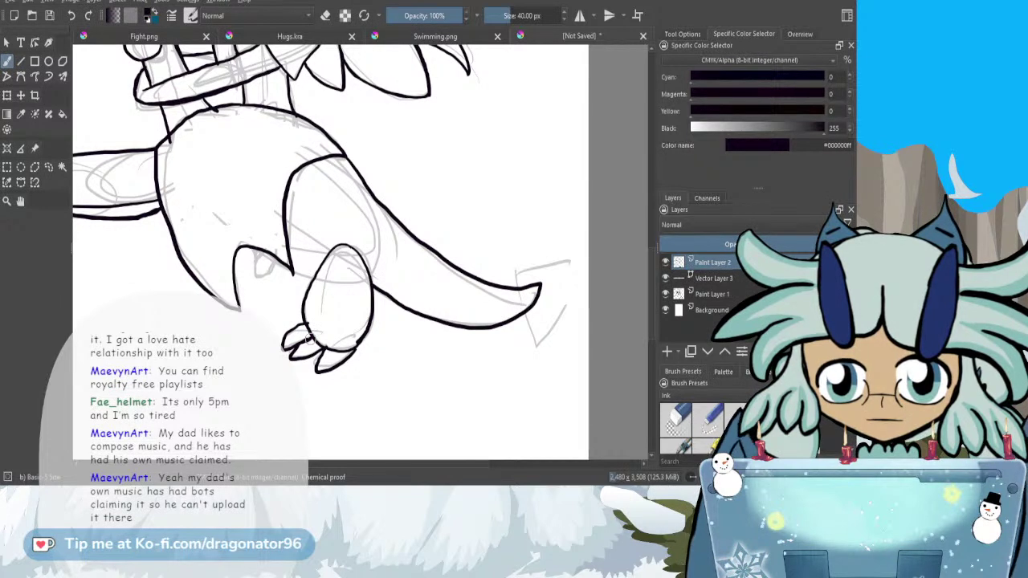
# - Ink the short line joining the skirt's hem to the lower leg, and the triangular arrowhead at the tail's end
pyautogui.click(676, 417)
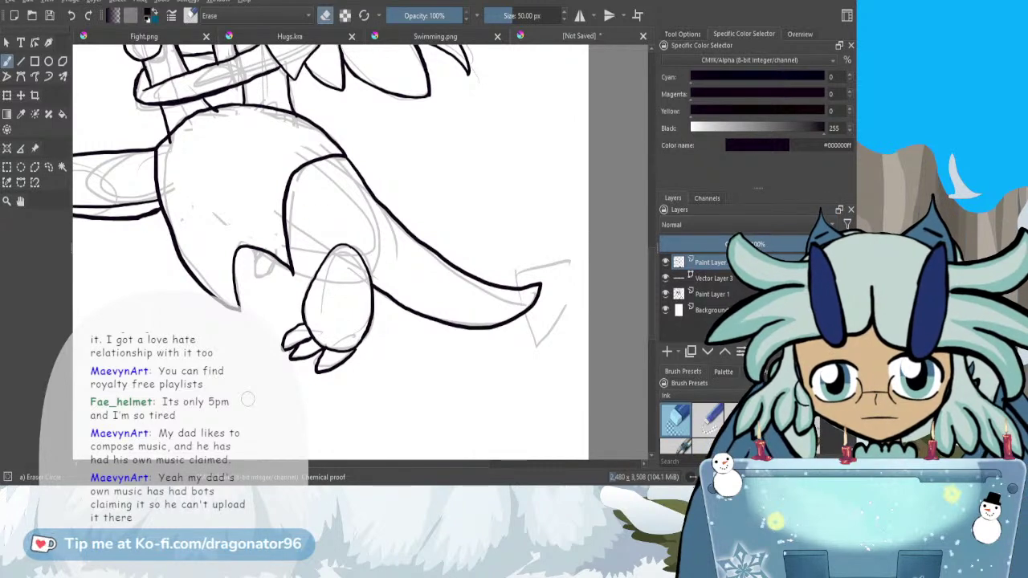
pyautogui.press('/')
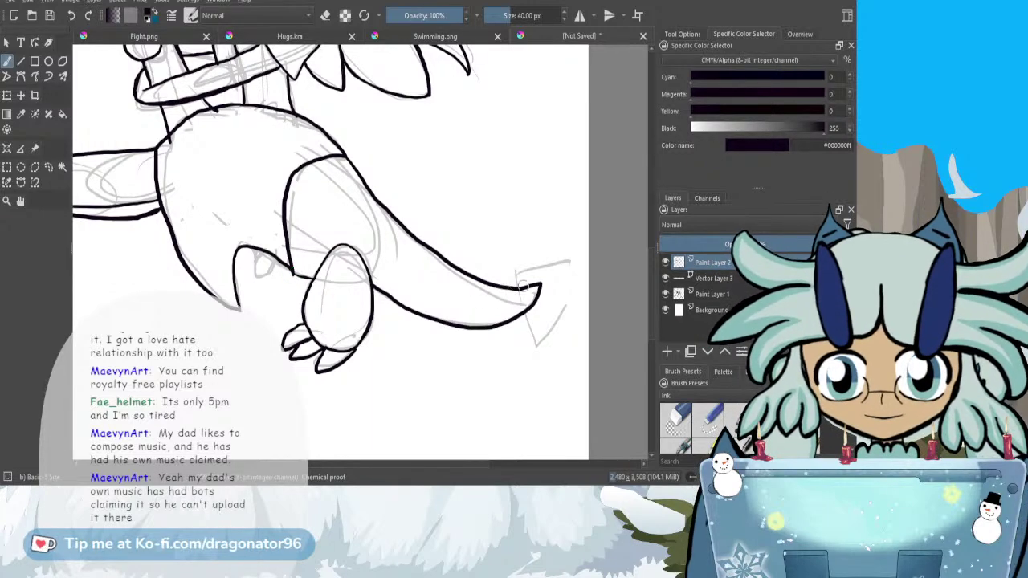
pyautogui.moveTo(520, 287)
pyautogui.mouseDown()
pyautogui.moveTo(514, 263)
pyautogui.moveTo(566, 263)
pyautogui.moveTo(538, 338)
pyautogui.mouseUp()
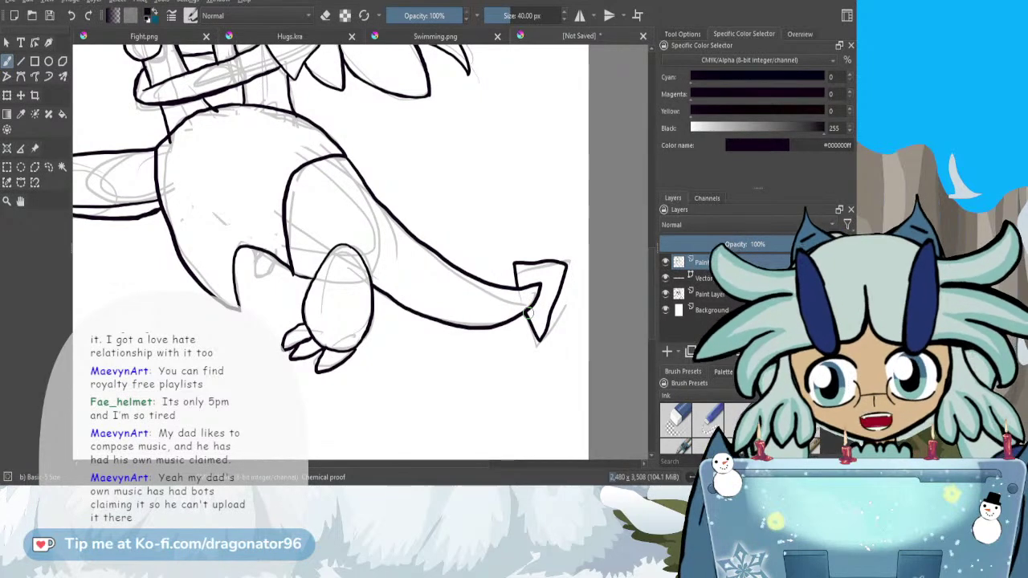
# - Hide the rough sketch on Paint Layer 1 so only the inked line art shows
pyautogui.scroll(-6, 470, 309)
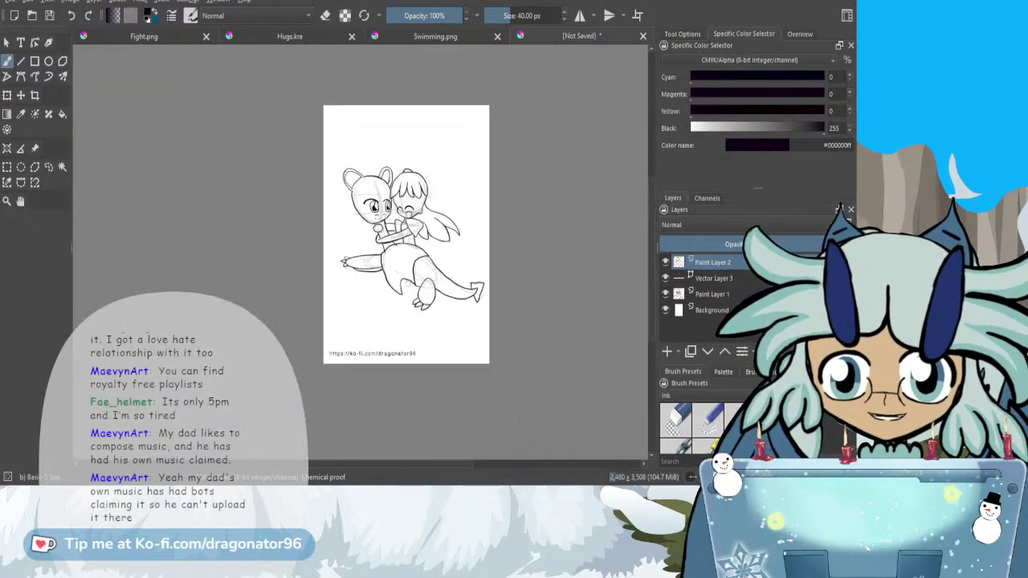
pyautogui.click(665, 295)
pyautogui.moveTo(651, 261); pyautogui.dragTo(652, 244)
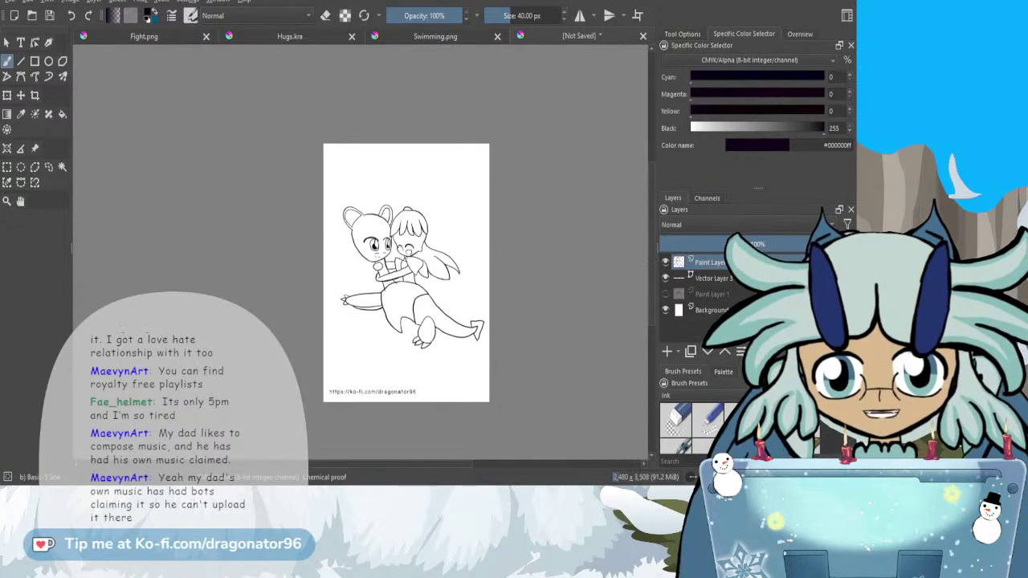
# - Thicken the two short strokes of the left figure's mouth with black ink
pyautogui.scroll(3, 383, 259)
pyautogui.keyDown('ctrl'); pyautogui.scroll(3, 384, 241); pyautogui.keyUp('ctrl')
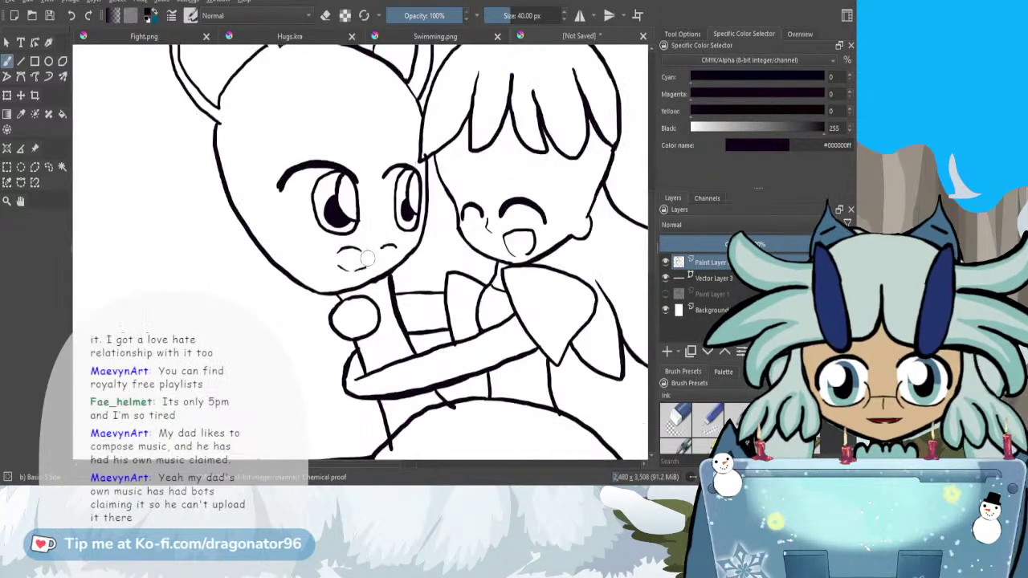
pyautogui.keyDown('ctrl'); pyautogui.scroll(3, 343, 249); pyautogui.keyUp('ctrl')
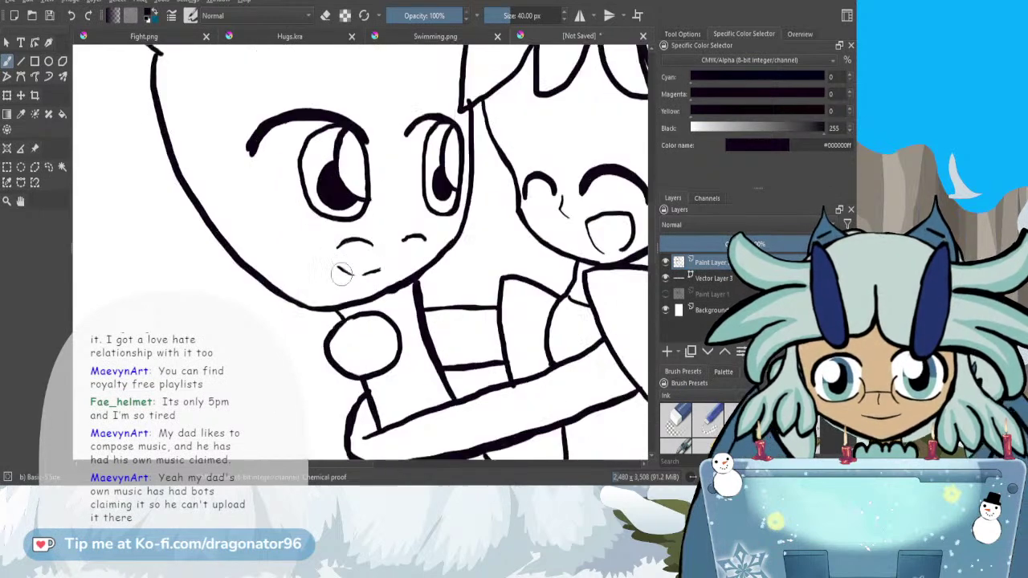
pyautogui.moveTo(335, 265)
pyautogui.mouseDown()
pyautogui.moveTo(357, 276)
pyautogui.moveTo(394, 270)
pyautogui.mouseUp()
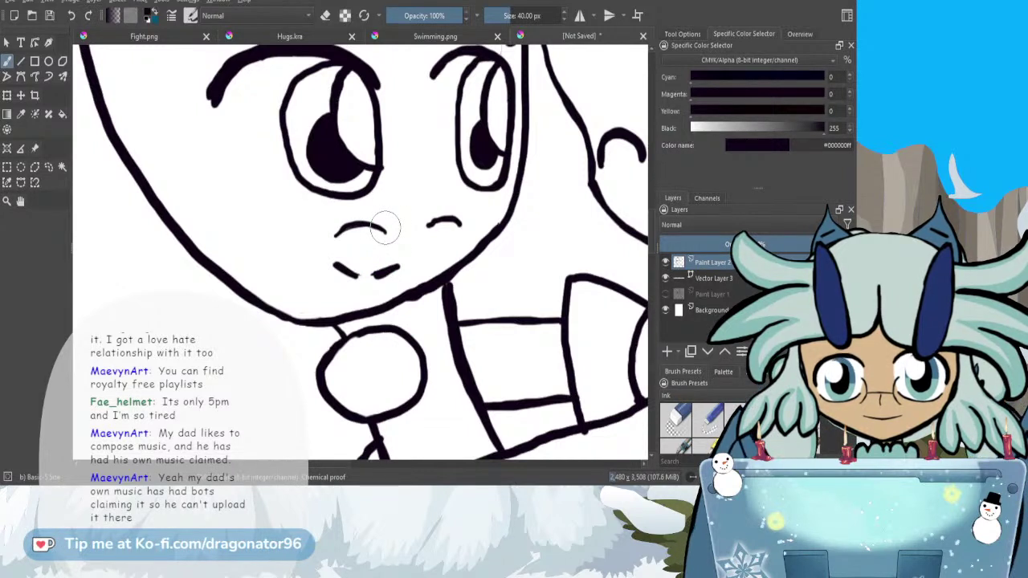
# - Thin the left figure's two mouth strokes by erasing along their lower edges, and re-ink the first stroke's inner end
pyautogui.press('/')
pyautogui.scroll(1, 372, 270)
pyautogui.moveTo(373, 284); pyautogui.dragTo(397, 279)
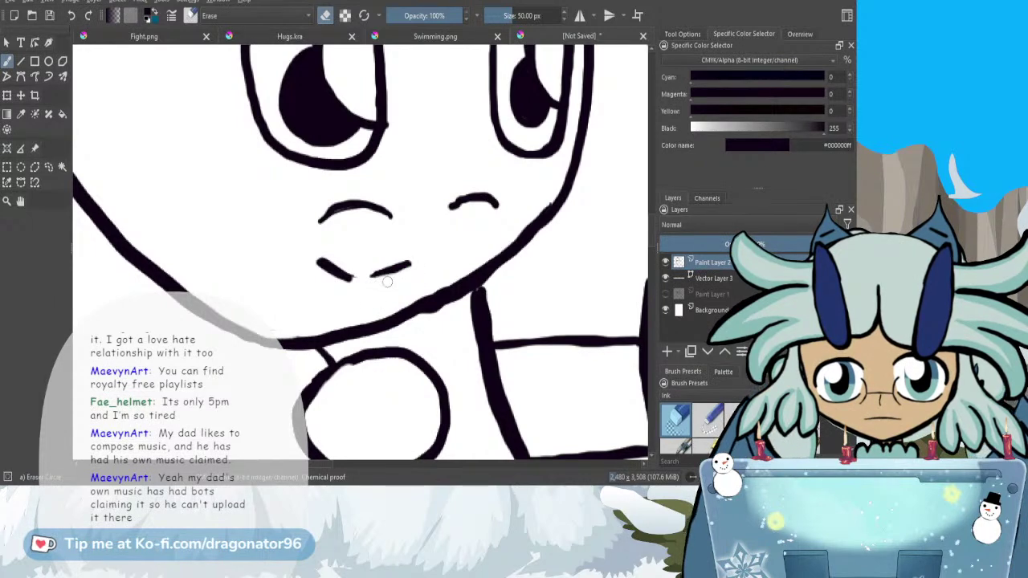
pyautogui.moveTo(354, 288)
pyautogui.mouseDown()
pyautogui.moveTo(306, 255)
pyautogui.moveTo(358, 287)
pyautogui.mouseUp()
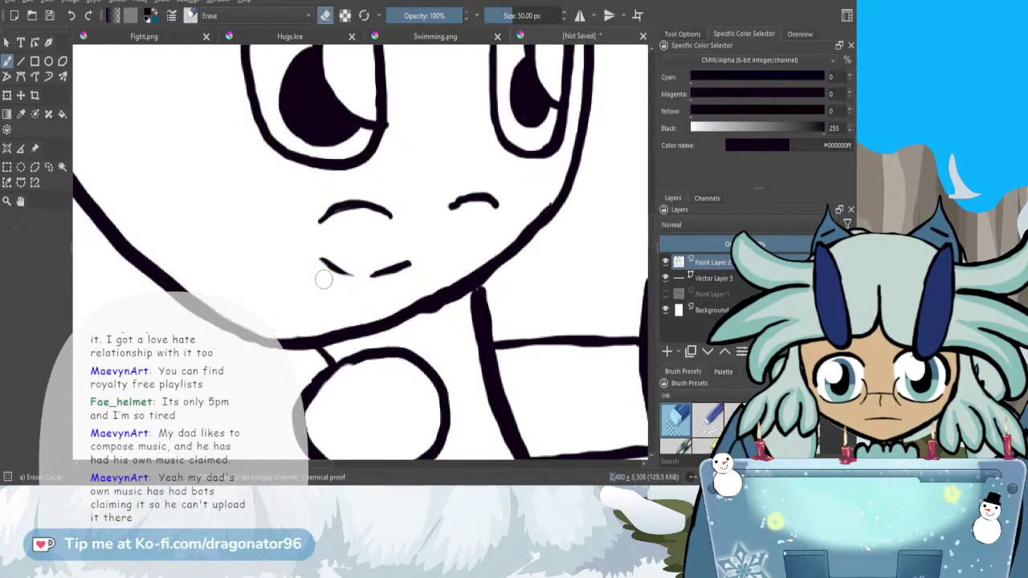
pyautogui.scroll(1, 311, 266)
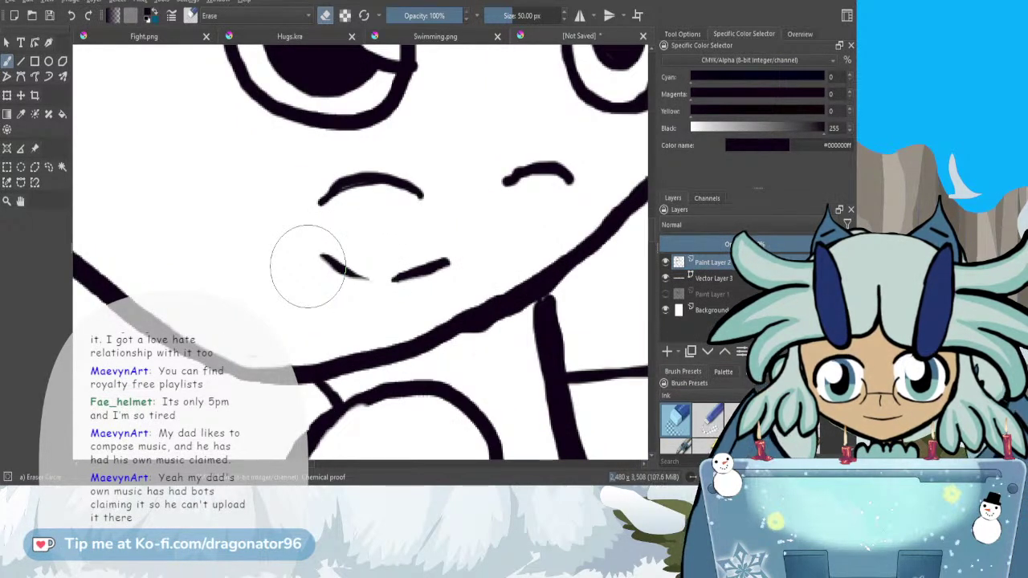
pyautogui.press('/')
pyautogui.moveTo(345, 270)
pyautogui.mouseDown()
pyautogui.moveTo(367, 279)
pyautogui.moveTo(329, 259)
pyautogui.moveTo(368, 277)
pyautogui.mouseUp()
pyautogui.scroll(-2, 350, 258)
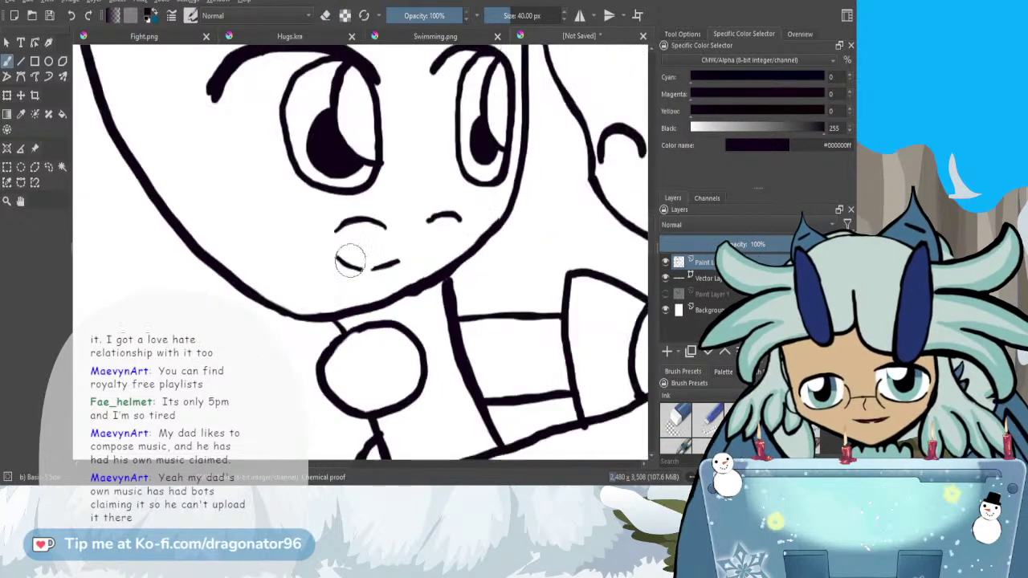
pyautogui.scroll(-4, 350, 259)
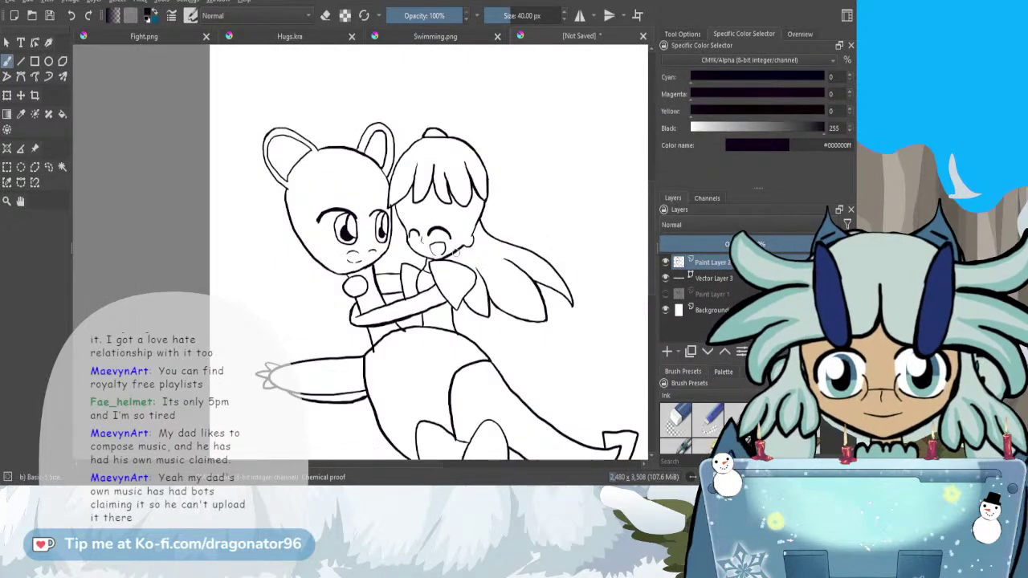
# - Erase the stray ink around the hair lock's tip between the two faces, and touch up the left figure's upper eyelid lines
pyautogui.scroll(1, 456, 252)
pyautogui.scroll(2, 355, 177)
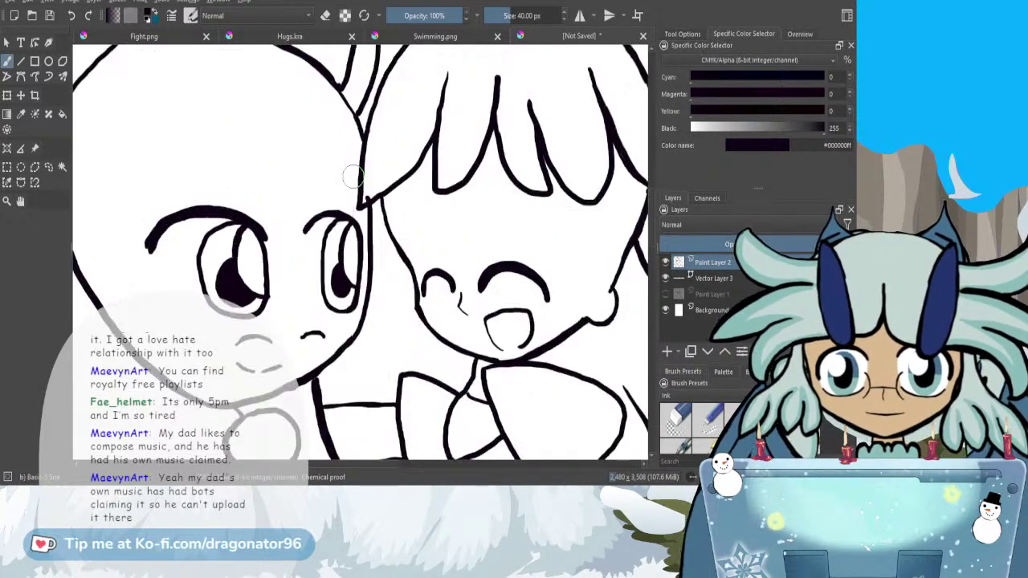
pyautogui.press('e')
pyautogui.scroll(2, 353, 178)
pyautogui.moveTo(362, 223)
pyautogui.mouseDown()
pyautogui.moveTo(356, 214)
pyautogui.moveTo(386, 196)
pyautogui.mouseUp()
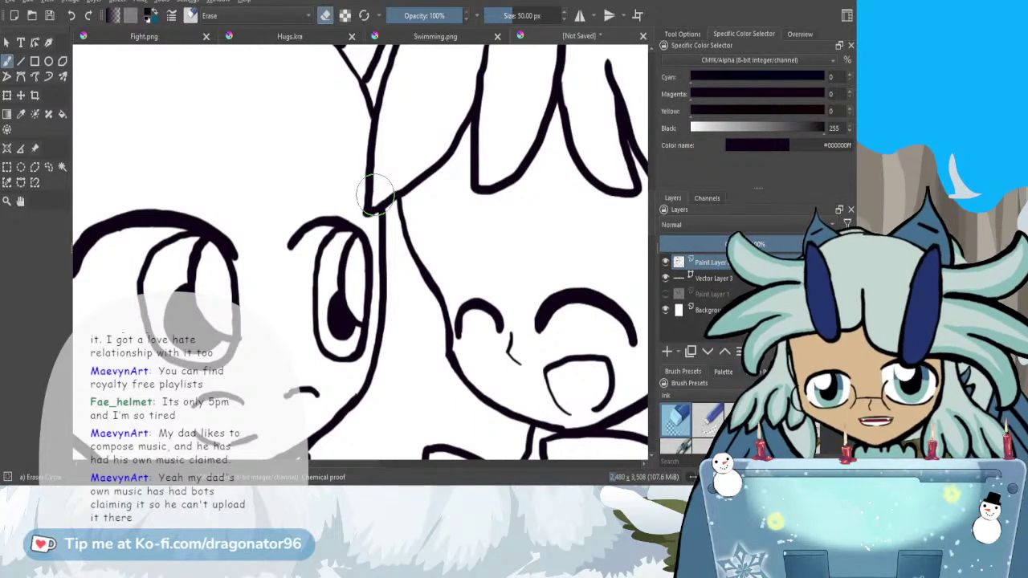
pyautogui.press('/')
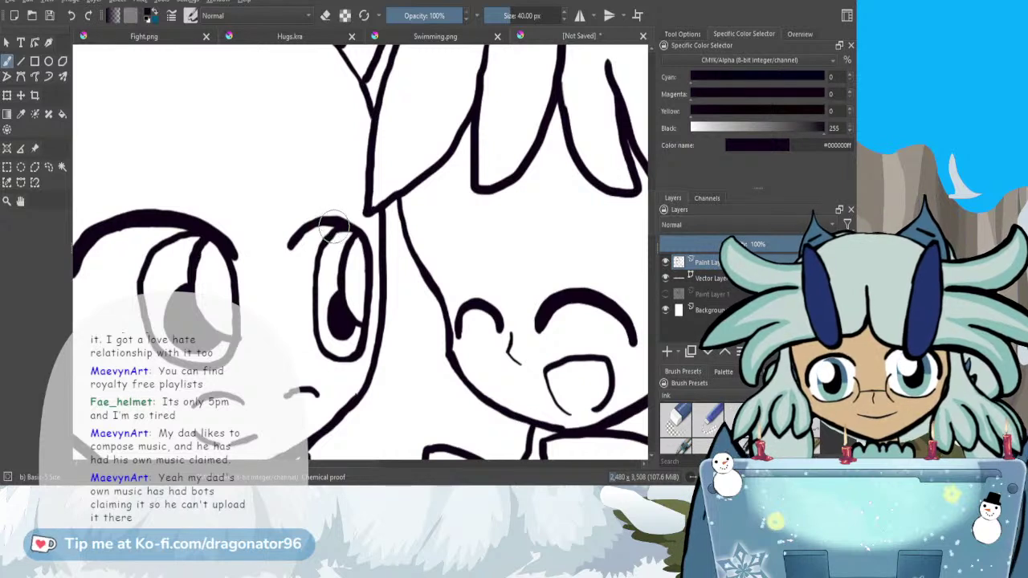
pyautogui.moveTo(339, 231); pyautogui.dragTo(335, 233)
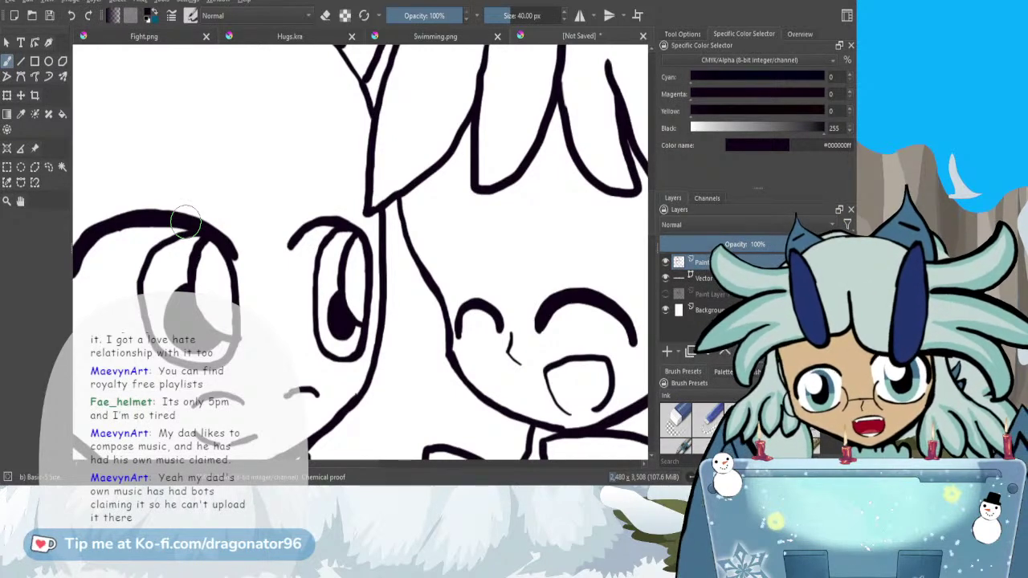
pyautogui.scroll(-2, 353, 211)
pyautogui.press('-')
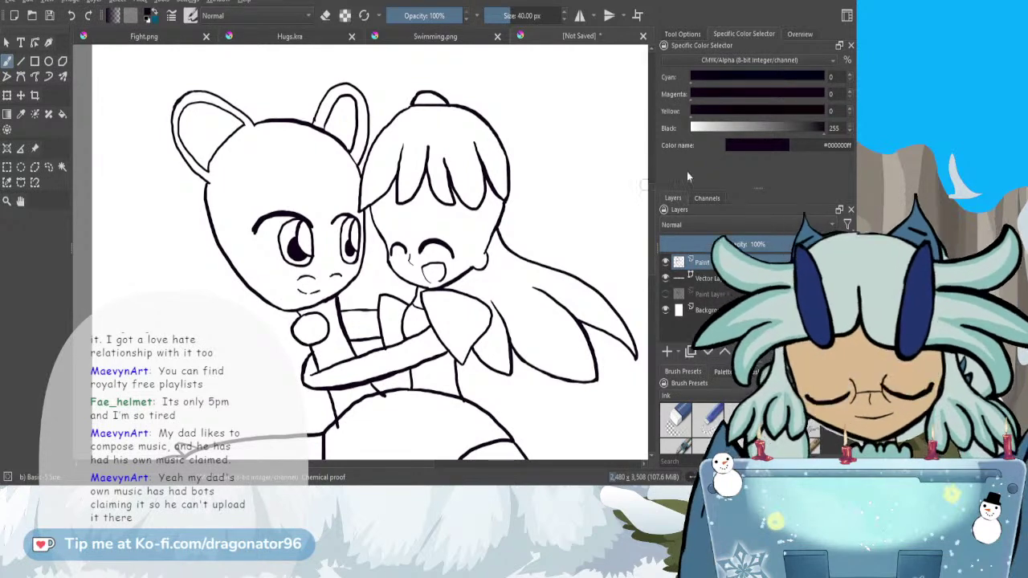
# - Erase the end of the torso line that overshoots the skirt's upper edge below the hugging arm
pyautogui.moveTo(652, 248); pyautogui.dragTo(653, 278)
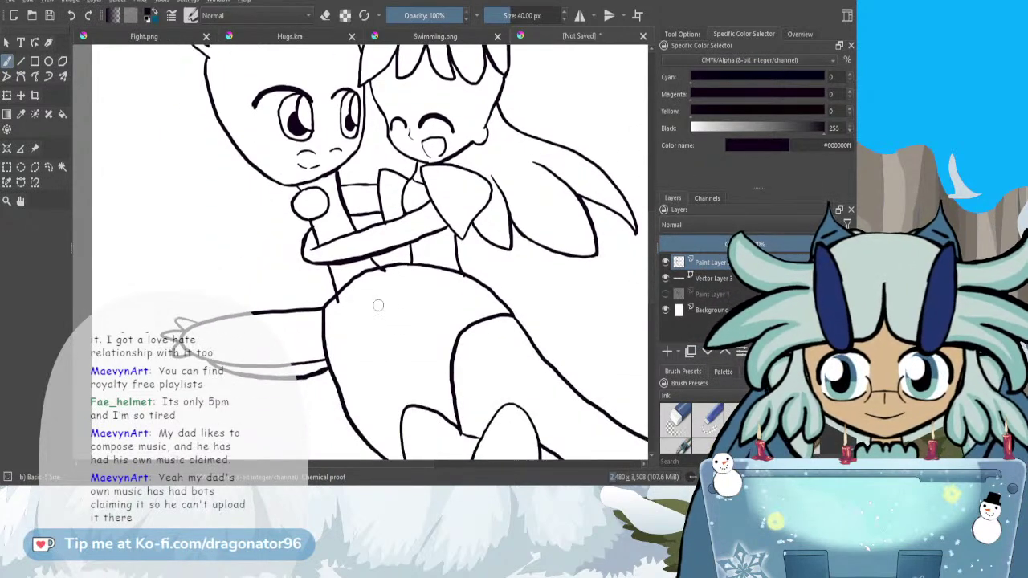
pyautogui.scroll(2, 375, 309)
pyautogui.press('e')
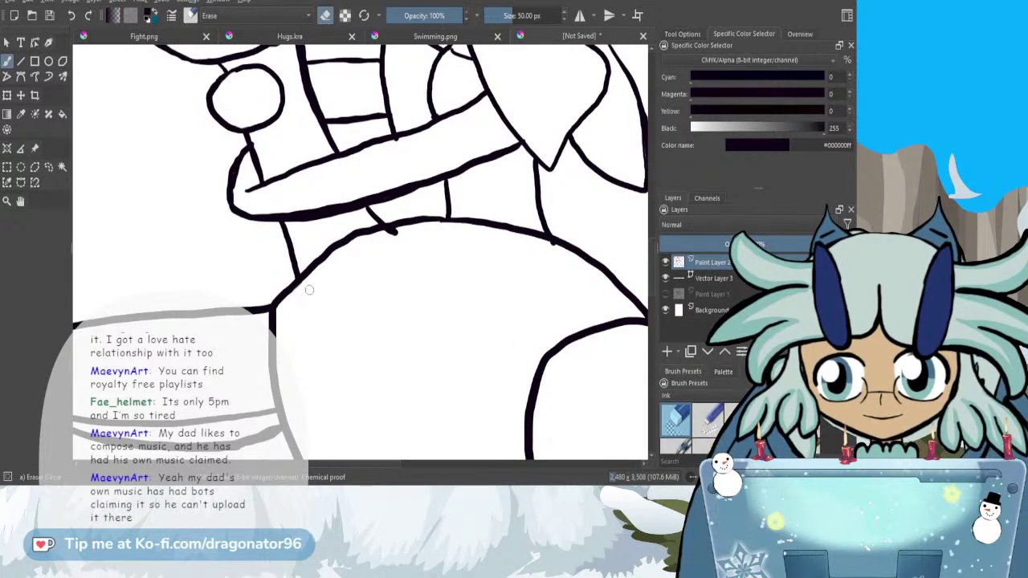
pyautogui.moveTo(394, 229); pyautogui.dragTo(396, 233)
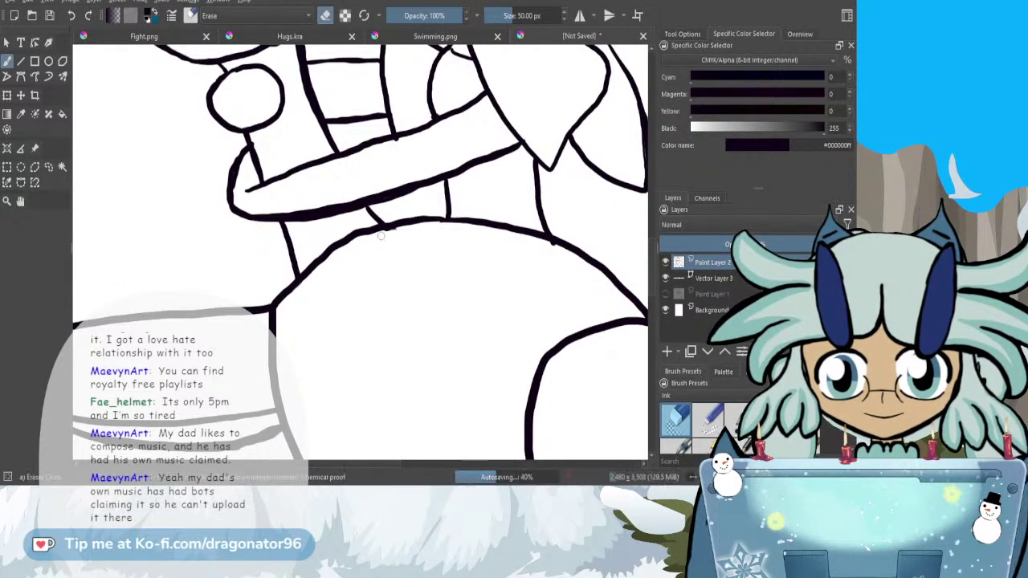
pyautogui.scroll(-5, 384, 238)
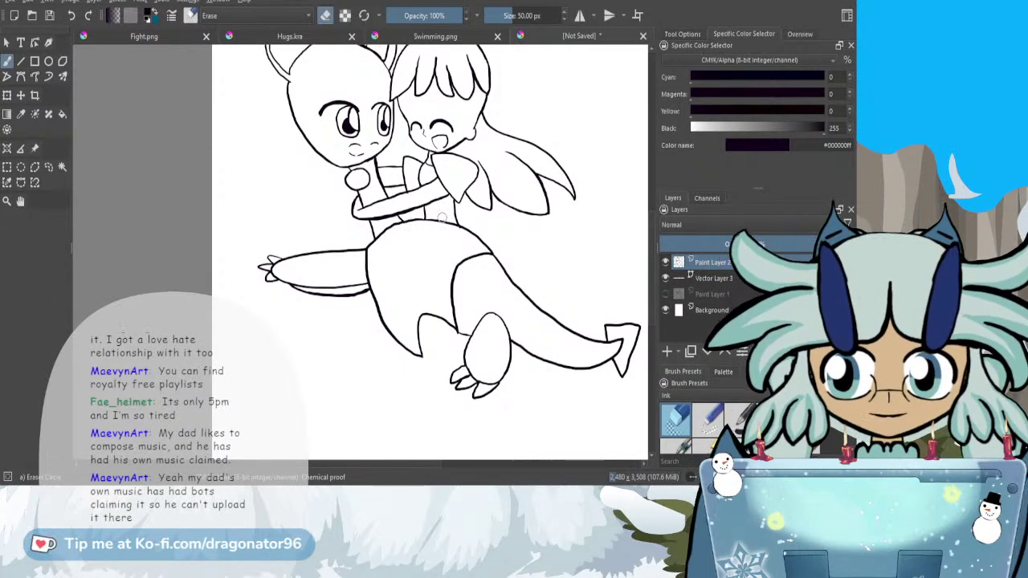
# - Show the Paint Layer 1 sketch again and ink a line beneath the skirt's notched hem, running to the bent leg
pyautogui.click(665, 295)
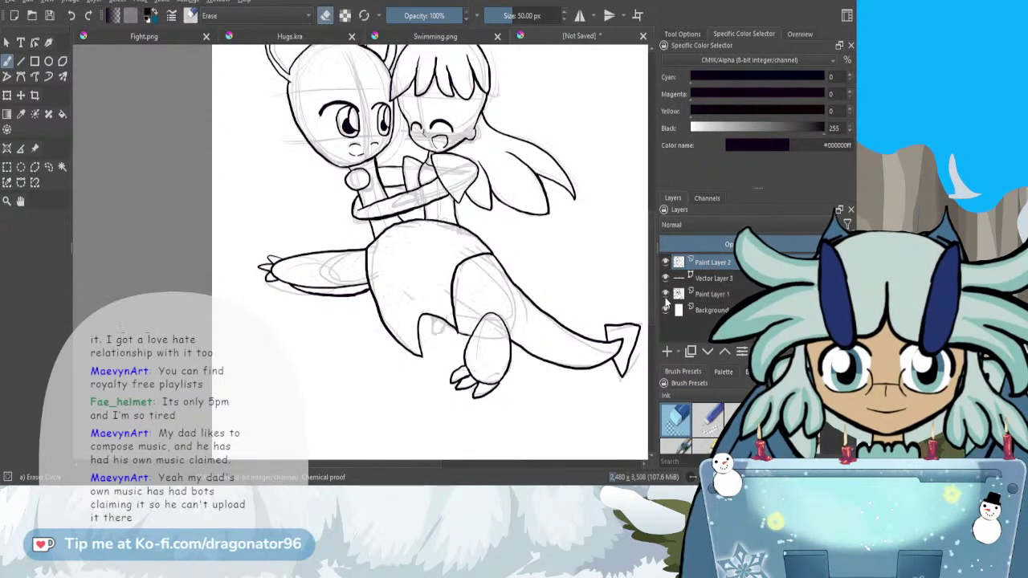
pyautogui.scroll(5, 443, 328)
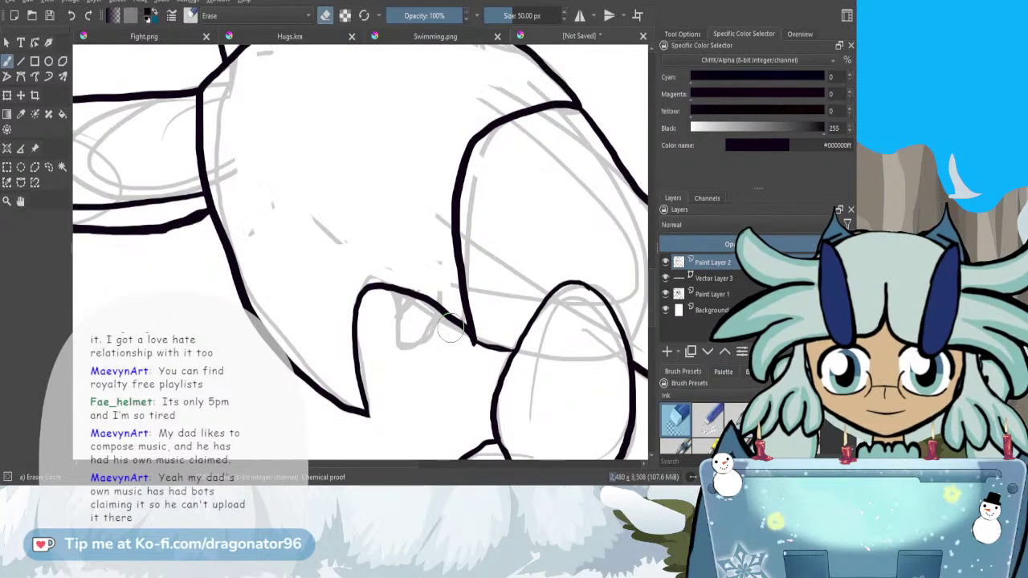
pyautogui.press('/')
pyautogui.moveTo(472, 339)
pyautogui.mouseDown()
pyautogui.moveTo(404, 299)
pyautogui.moveTo(492, 343)
pyautogui.mouseUp()
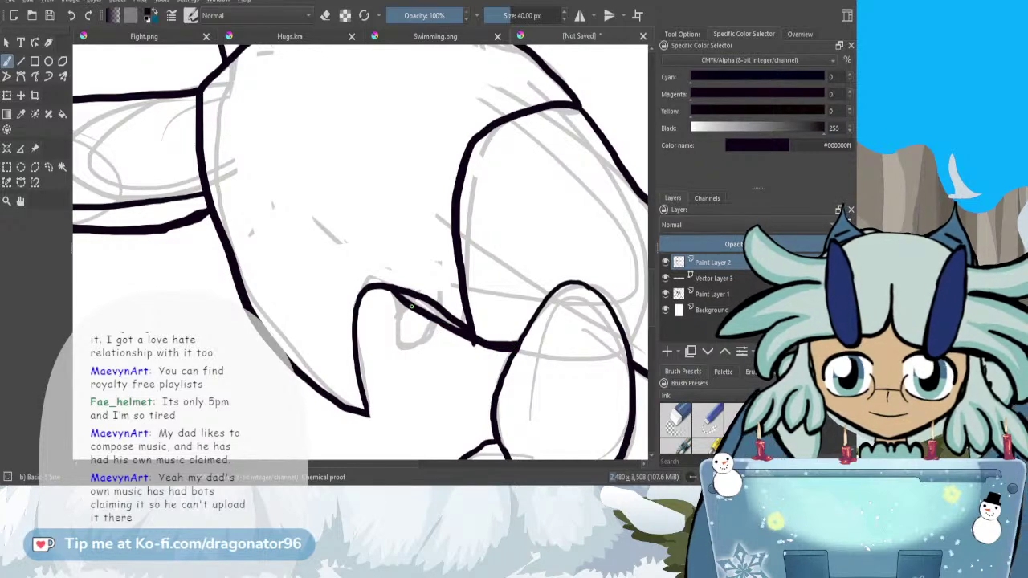
pyautogui.scroll(-5, 394, 289)
pyautogui.scroll(-2, 394, 289)
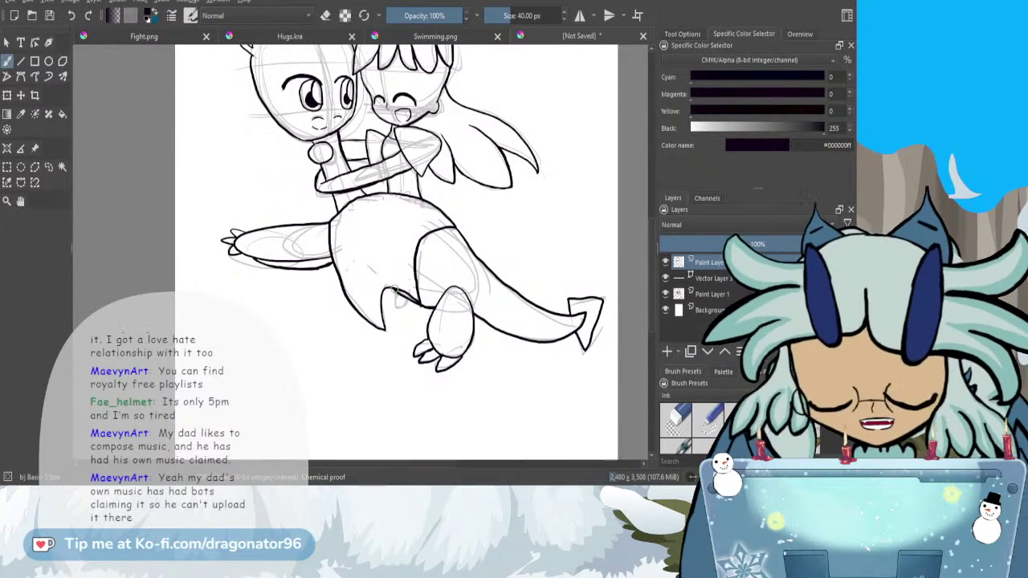
pyautogui.scroll(-1, 394, 288)
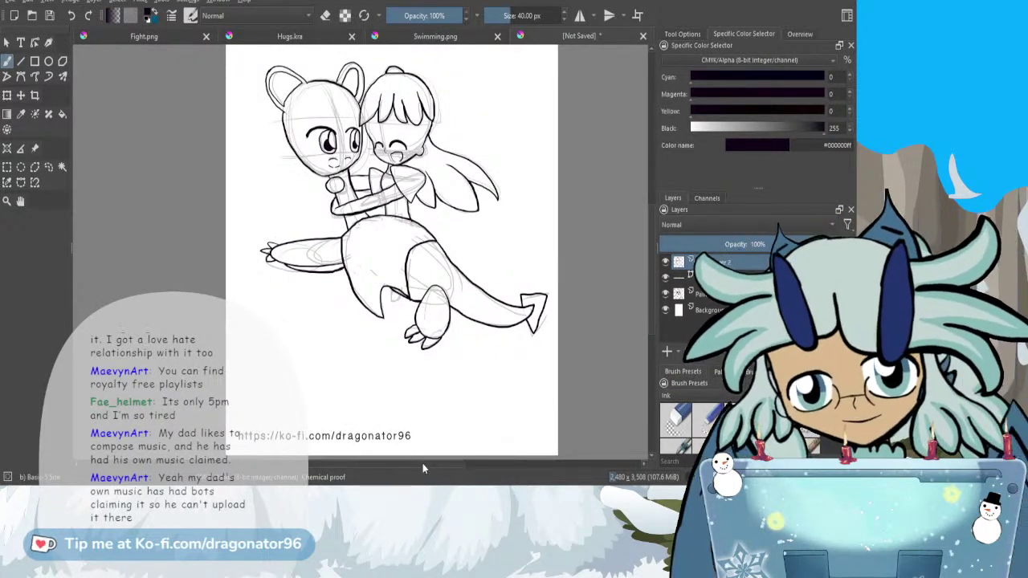
pyautogui.moveTo(422, 464); pyautogui.dragTo(417, 466)
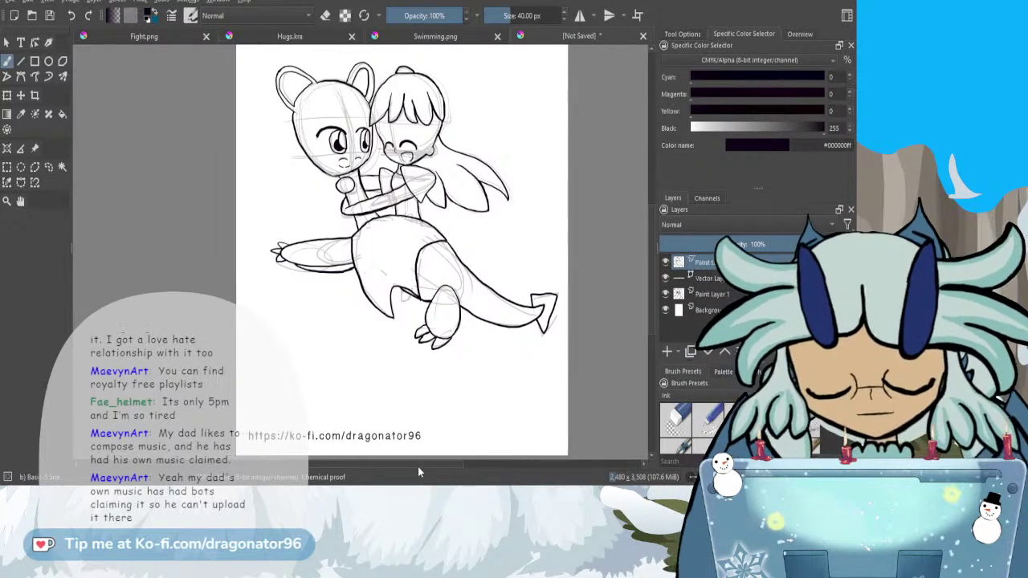
pyautogui.moveTo(651, 289); pyautogui.dragTo(652, 274)
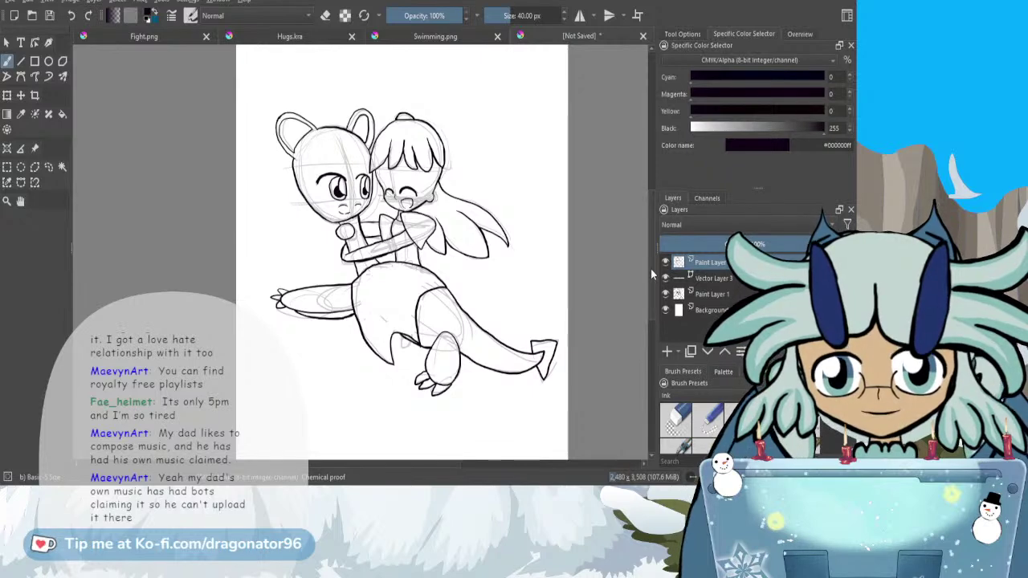
# - Save the drawing as Flights.kra and hide the Paint Layer 1 sketch to check the finished line art
pyautogui.scroll(-3, 503, 232)
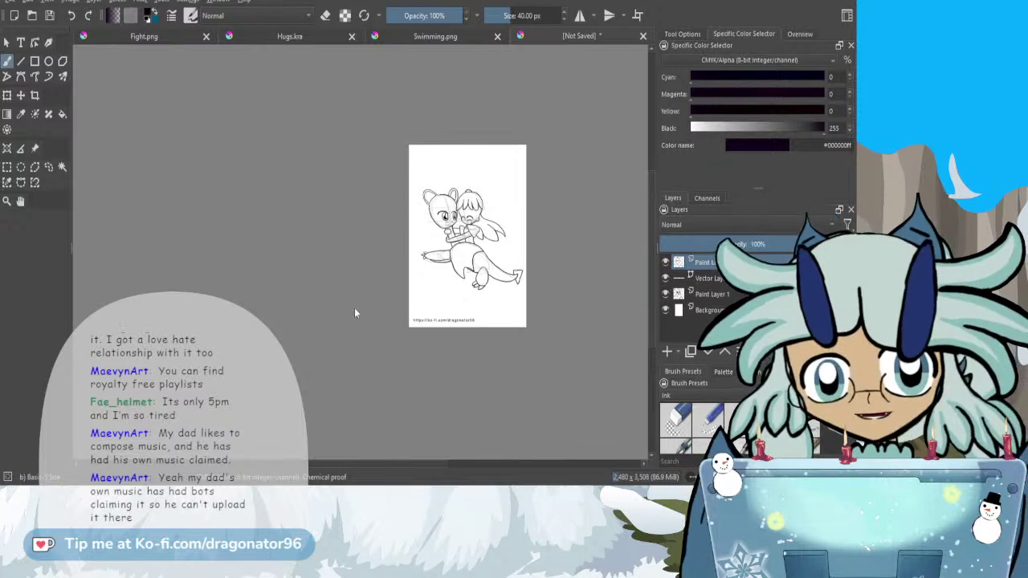
pyautogui.click(666, 295)
pyautogui.scroll(1, 469, 212)
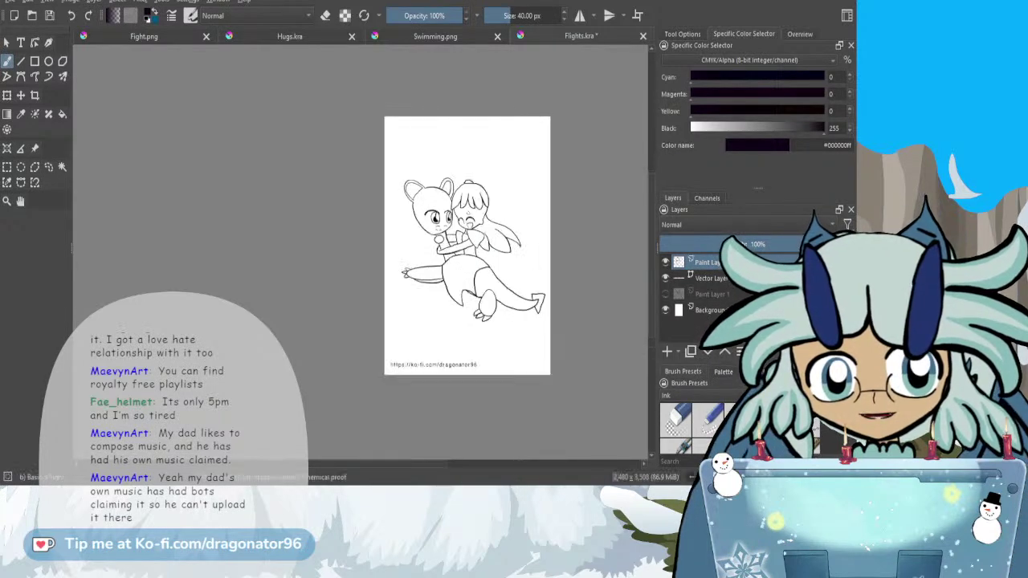
pyautogui.scroll(4, 468, 212)
pyautogui.scroll(-3, 462, 257)
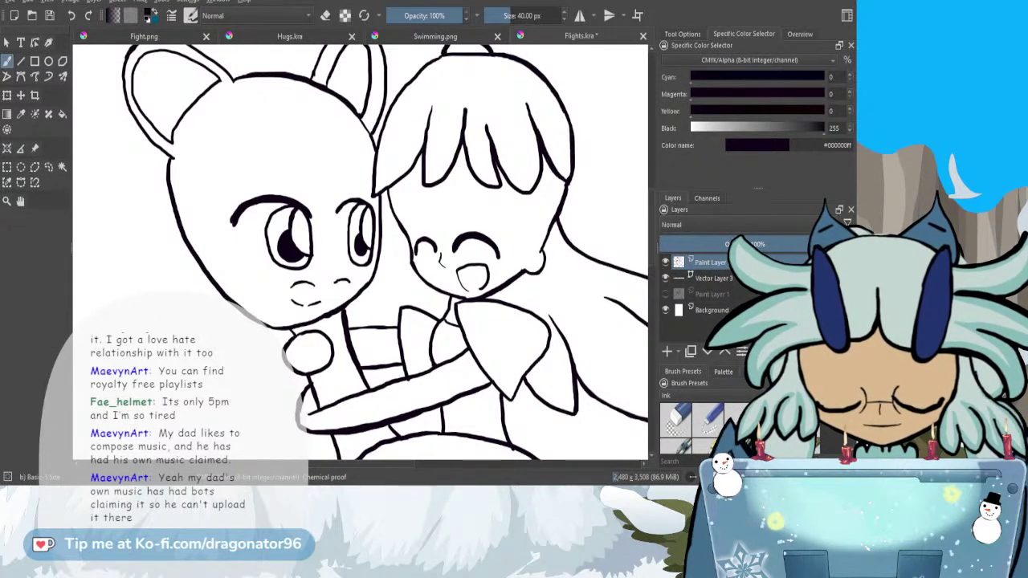
# - Save the finished line art as Flights.png and view the whole drawing
pyautogui.hotkey('ctrl', 's')
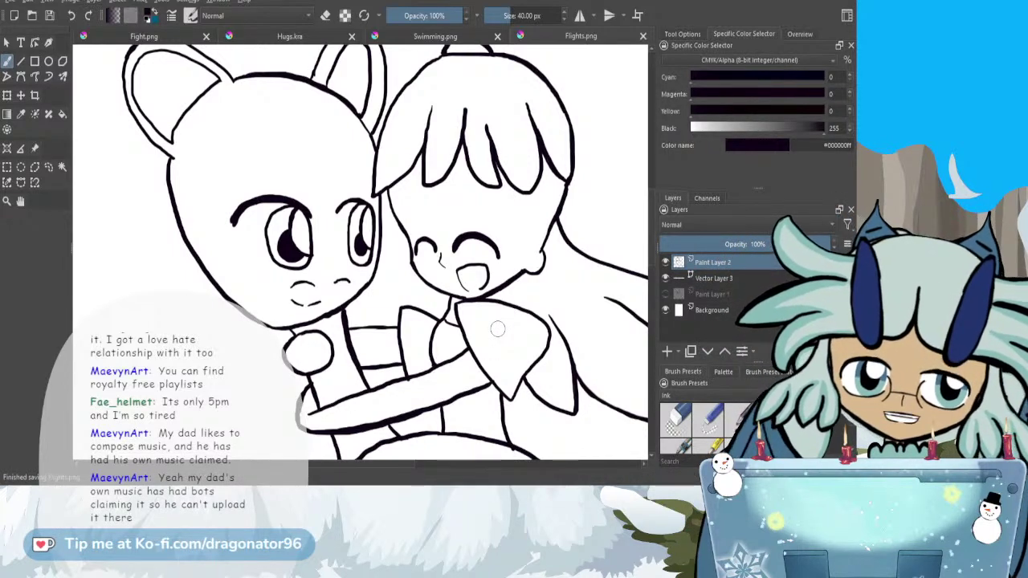
pyautogui.scroll(-3, 498, 330)
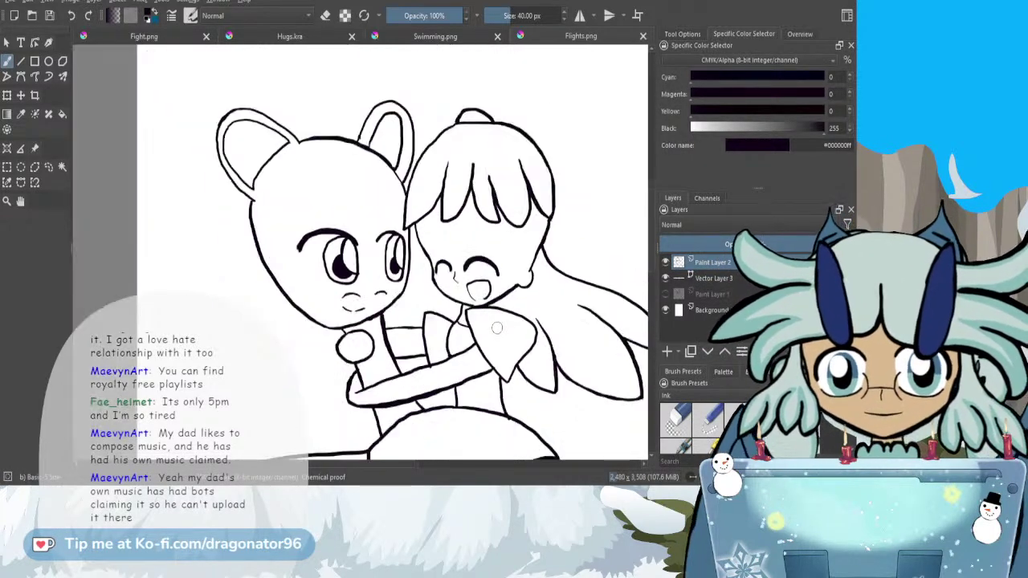
pyautogui.scroll(-5, 328, 433)
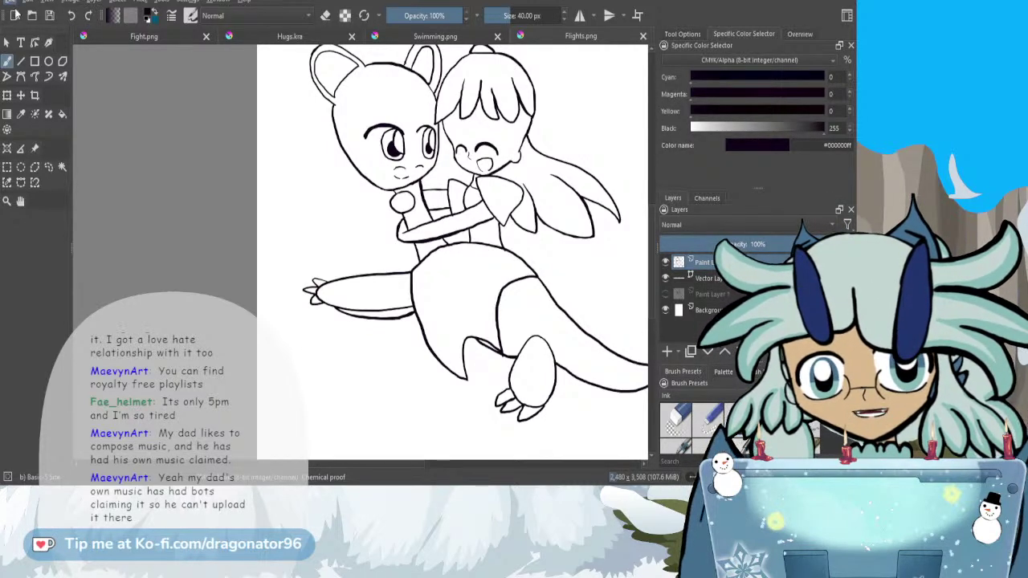
# - Create a new blank 2,480 x 3,508 document with two paint layers, and close the extra blank document that has only a background
pyautogui.click(528, 374)
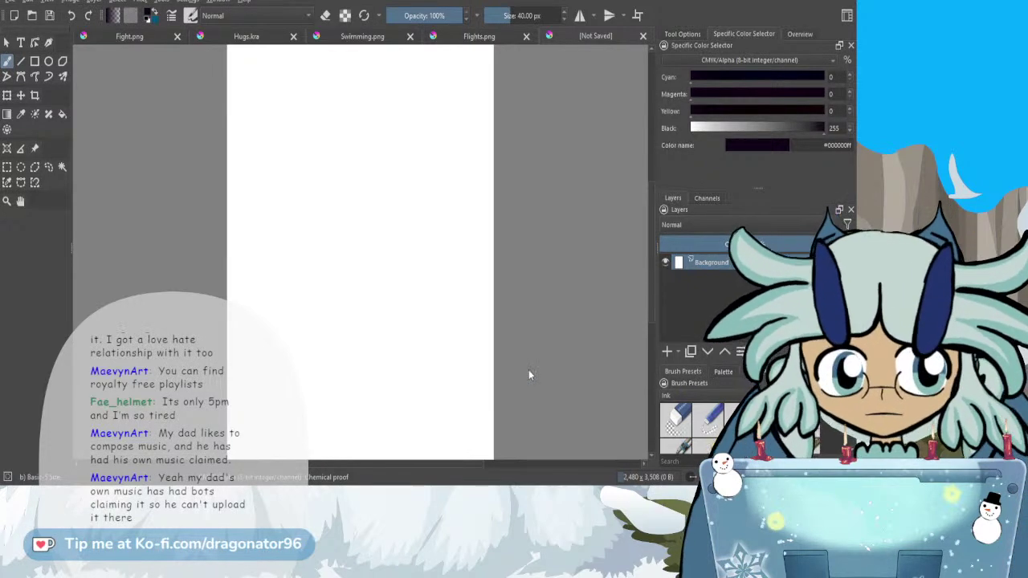
pyautogui.click(525, 274)
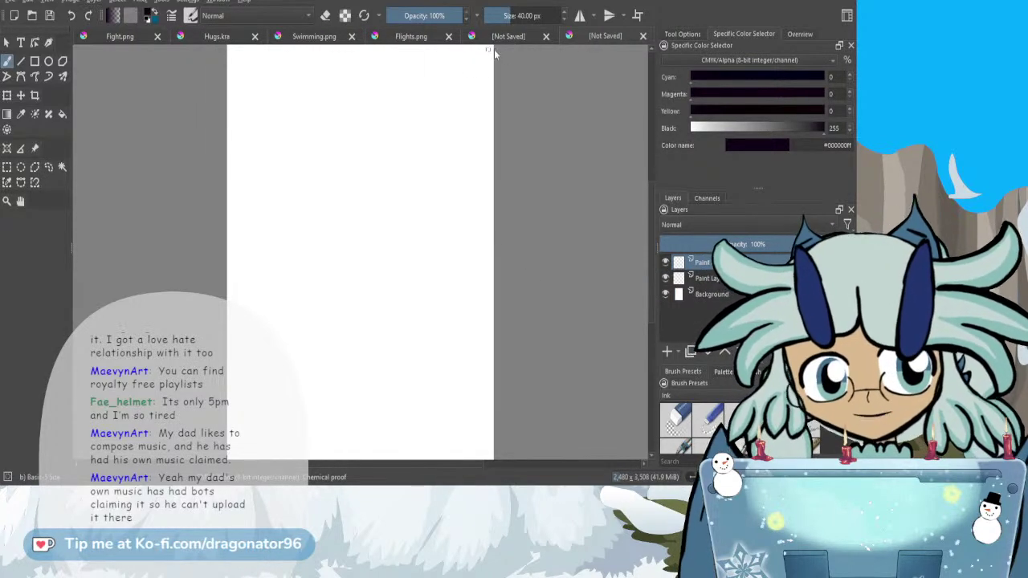
pyautogui.click(547, 36)
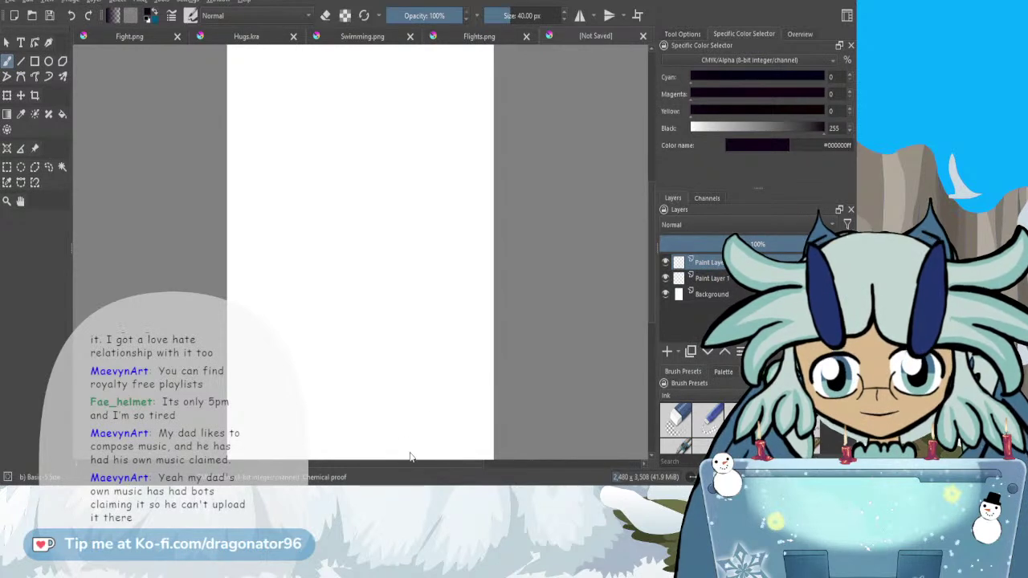
# - Sketch a round head with a tapered jaw, a vertical face guide and a curved eye line on Paint Layer 1, in the page's left half
pyautogui.moveTo(409, 462); pyautogui.dragTo(409, 462)
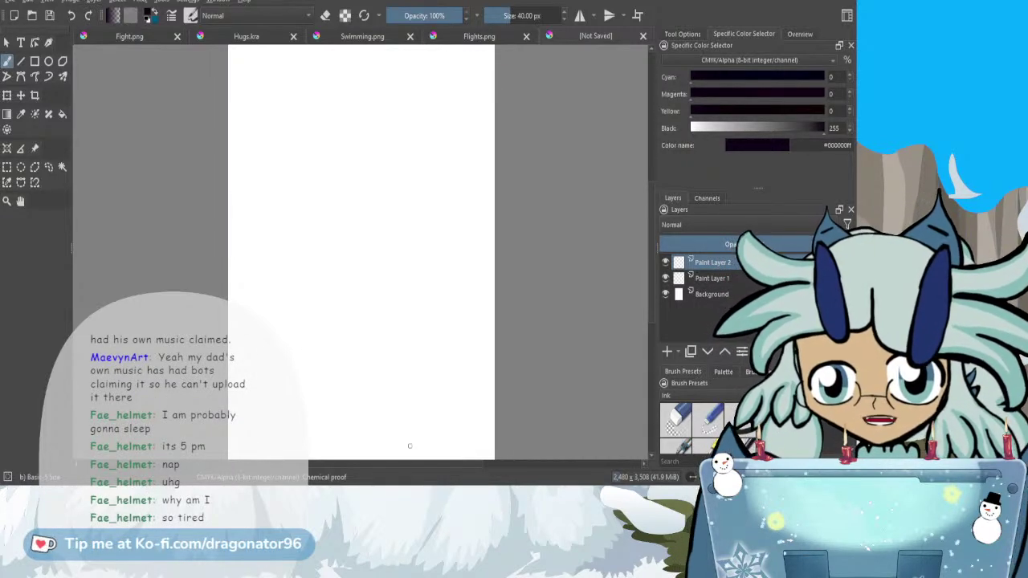
pyautogui.scroll(-1, 396, 318)
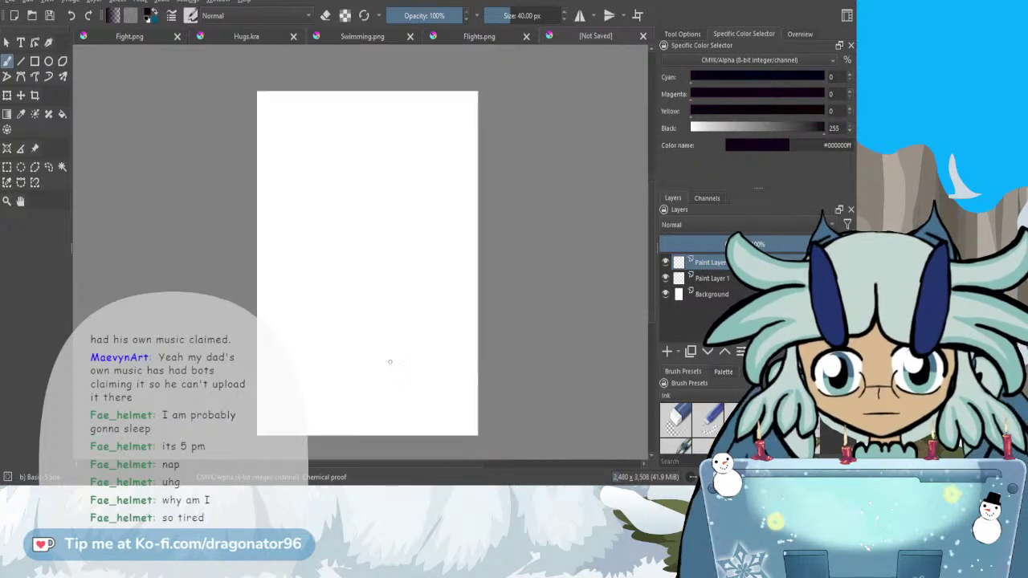
pyautogui.moveTo(372, 463); pyautogui.dragTo(360, 465)
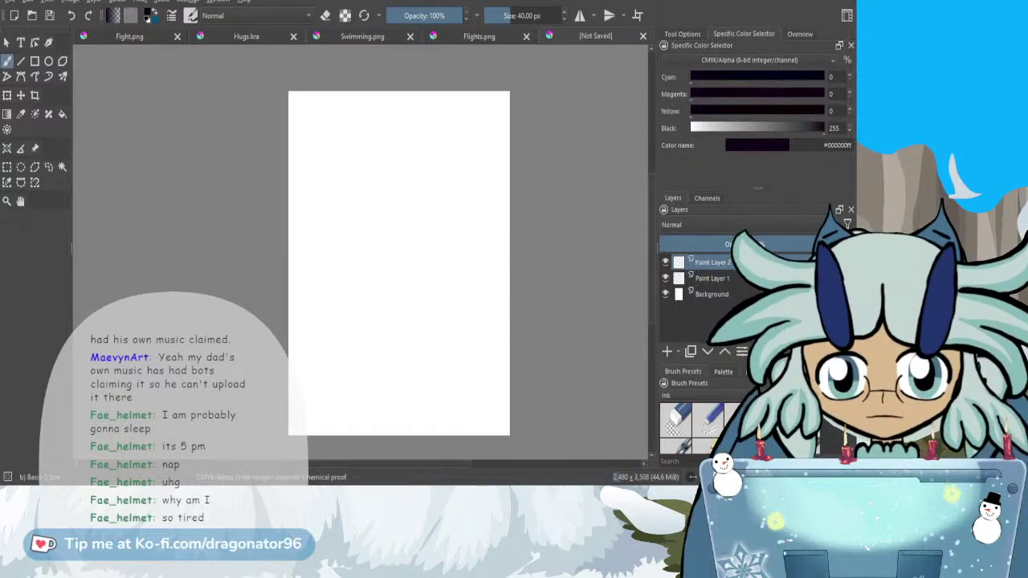
pyautogui.click(716, 278)
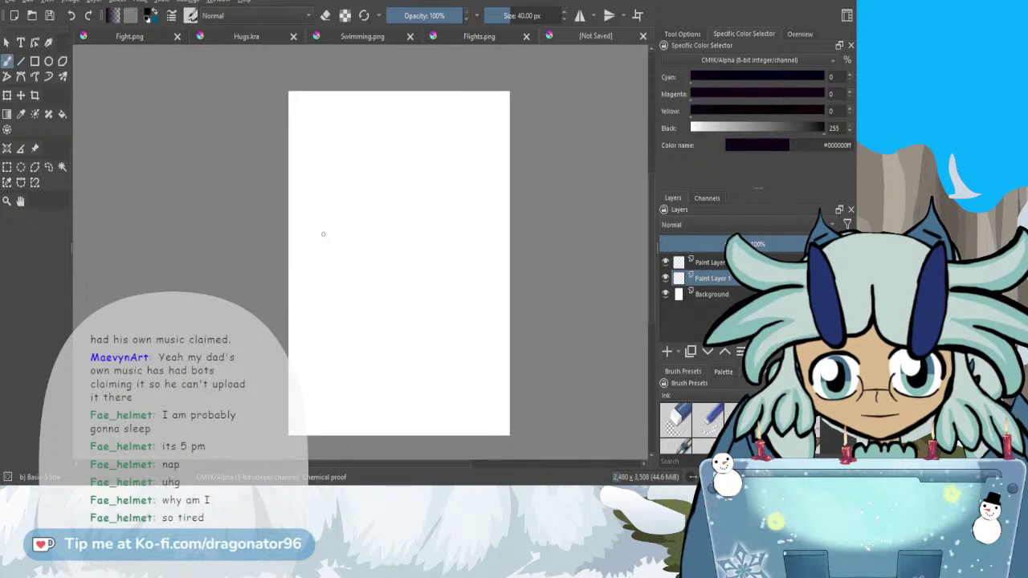
pyautogui.moveTo(331, 211)
pyautogui.mouseDown()
pyautogui.moveTo(352, 281)
pyautogui.moveTo(358, 214)
pyautogui.moveTo(311, 248)
pyautogui.moveTo(337, 280)
pyautogui.moveTo(377, 258)
pyautogui.moveTo(372, 224)
pyautogui.moveTo(366, 217)
pyautogui.moveTo(331, 282)
pyautogui.moveTo(354, 250)
pyautogui.moveTo(348, 296)
pyautogui.mouseUp()
pyautogui.moveTo(354, 257); pyautogui.dragTo(343, 298)
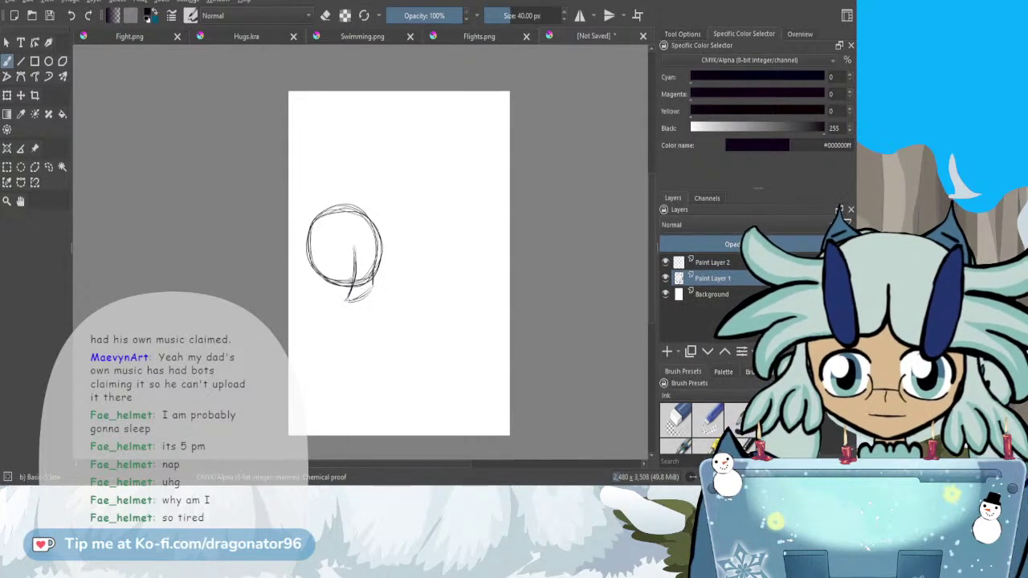
pyautogui.moveTo(317, 275)
pyautogui.mouseDown()
pyautogui.moveTo(347, 302)
pyautogui.moveTo(326, 287)
pyautogui.mouseUp()
pyautogui.moveTo(328, 289)
pyautogui.mouseDown()
pyautogui.moveTo(361, 297)
pyautogui.moveTo(345, 301)
pyautogui.moveTo(353, 283)
pyautogui.moveTo(374, 286)
pyautogui.mouseUp()
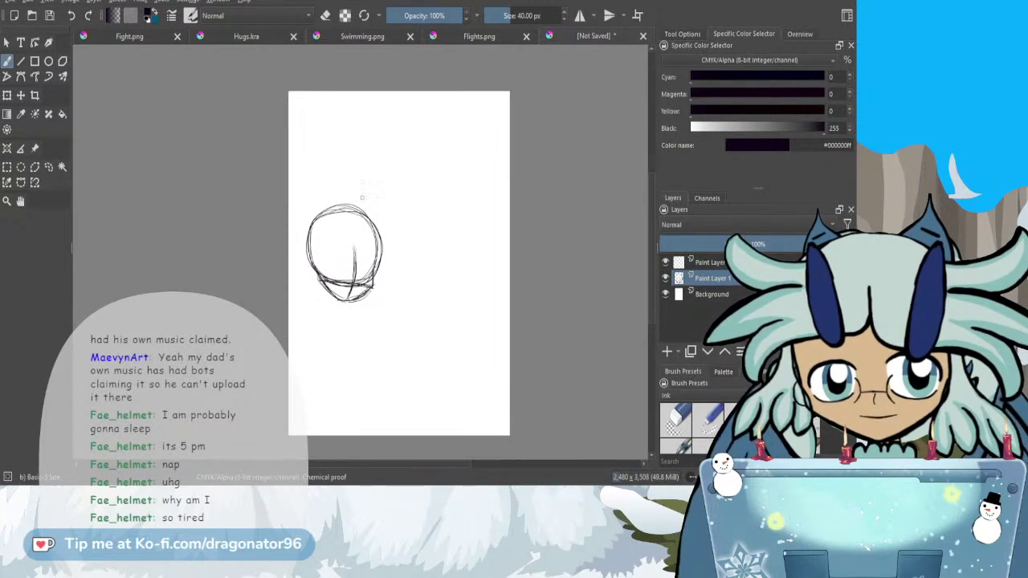
pyautogui.moveTo(334, 258); pyautogui.dragTo(379, 262)
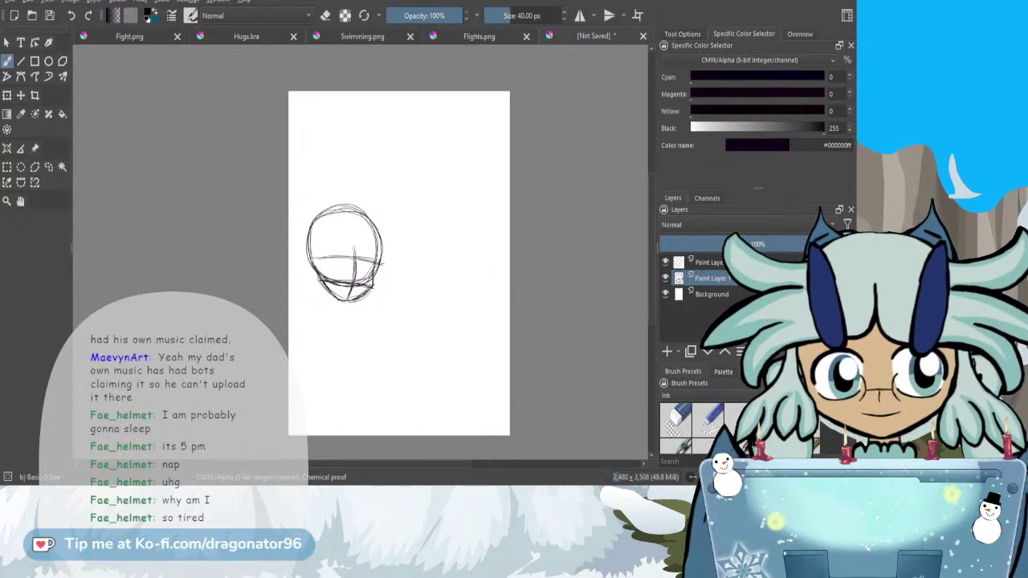
# - Insert qrcode.png as a layer above Paint Layer 1 and move it to the page's lower-right corner
pyautogui.moveTo(788, 110); pyautogui.dragTo(470, 287)
pyautogui.click(483, 287)
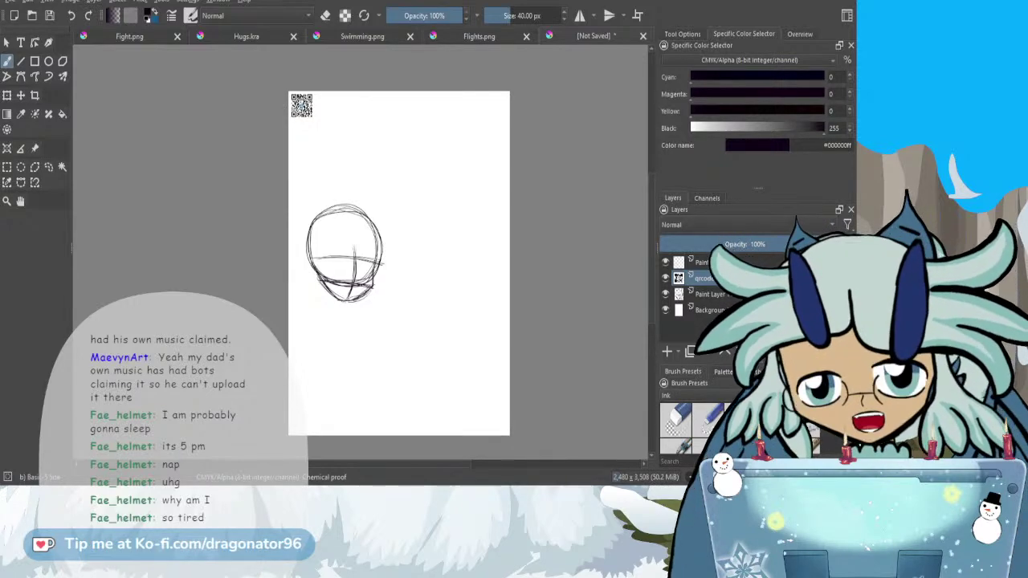
pyautogui.click(21, 95)
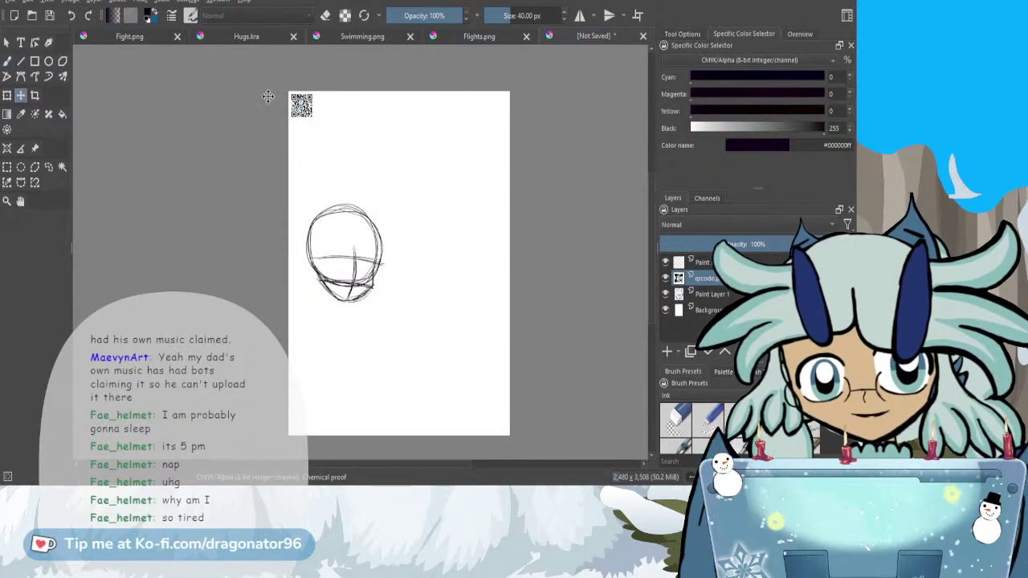
pyautogui.moveTo(302, 103); pyautogui.dragTo(490, 428)
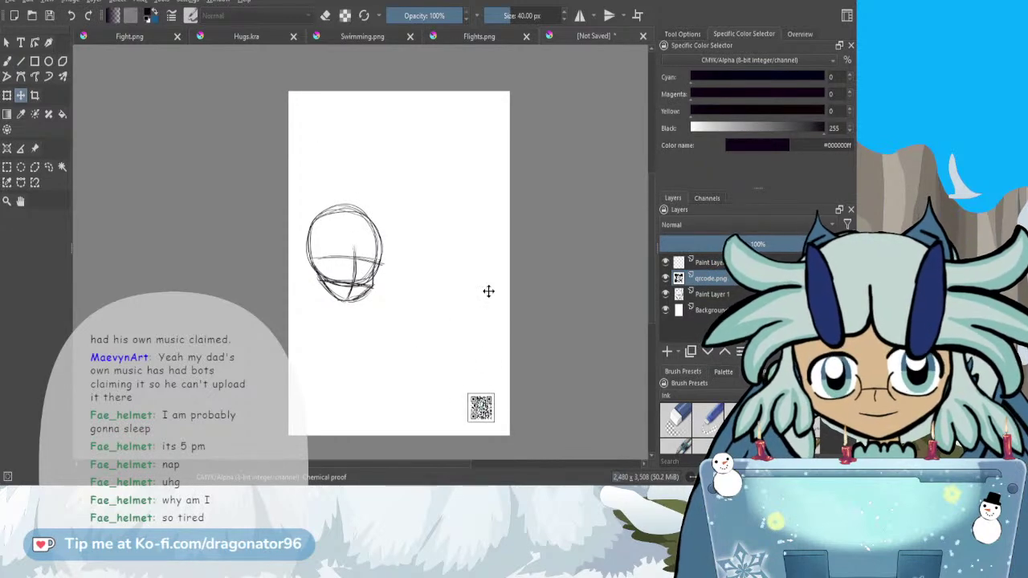
# - Close the Fight.png, Hugs.kra, Swimming.png and Flights.png documents, keeping the unsaved head sketch open
pyautogui.click(475, 35)
pyautogui.scroll(-3, 484, 186)
pyautogui.scroll(2, 475, 191)
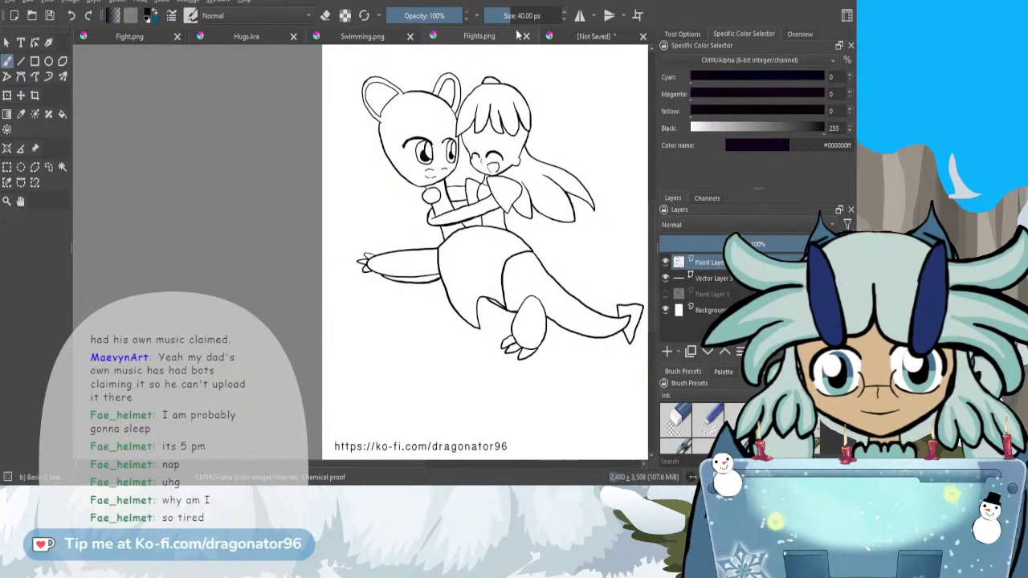
pyautogui.click(176, 42)
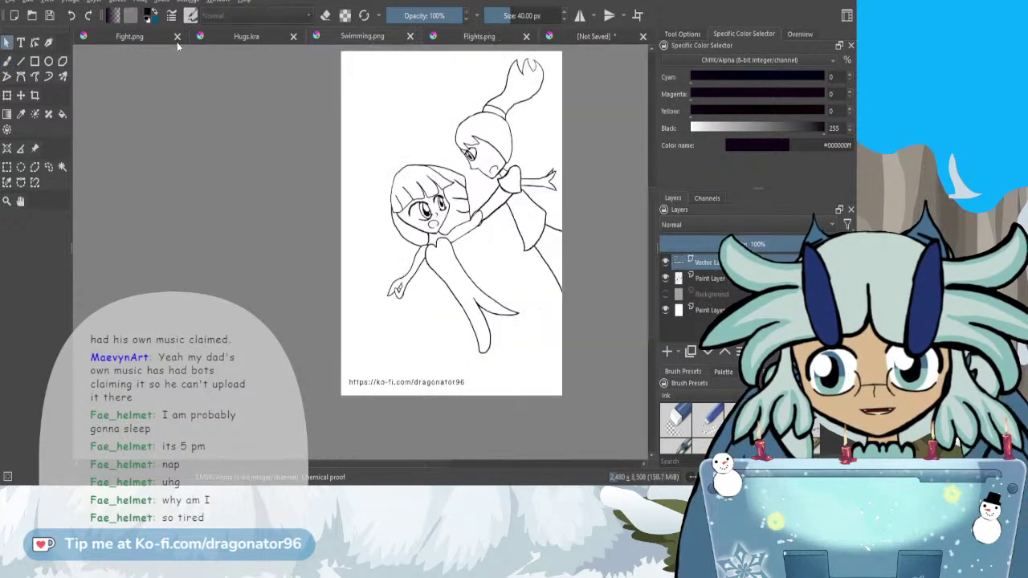
pyautogui.click(178, 38)
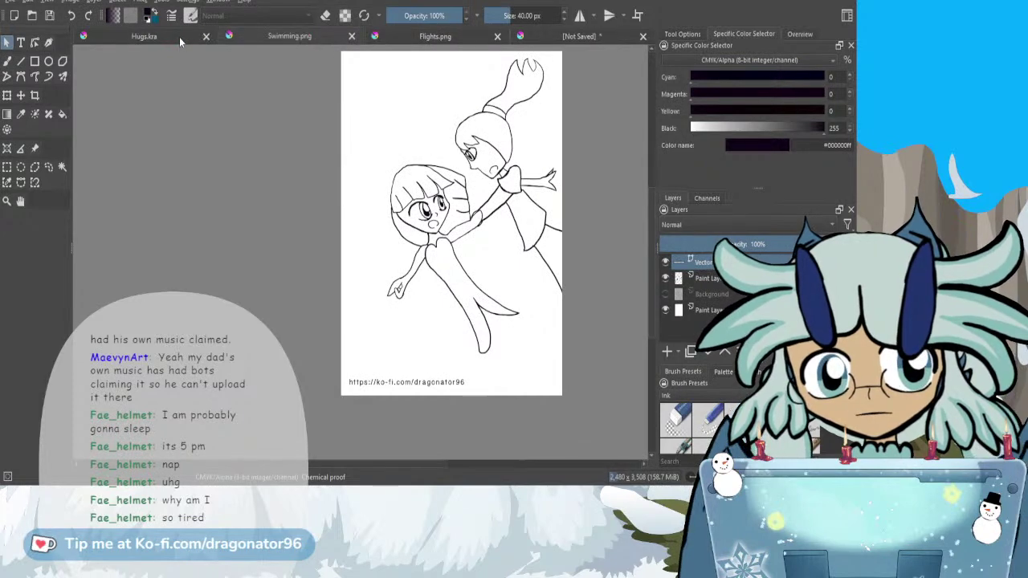
pyautogui.click(206, 38)
pyautogui.click(255, 37)
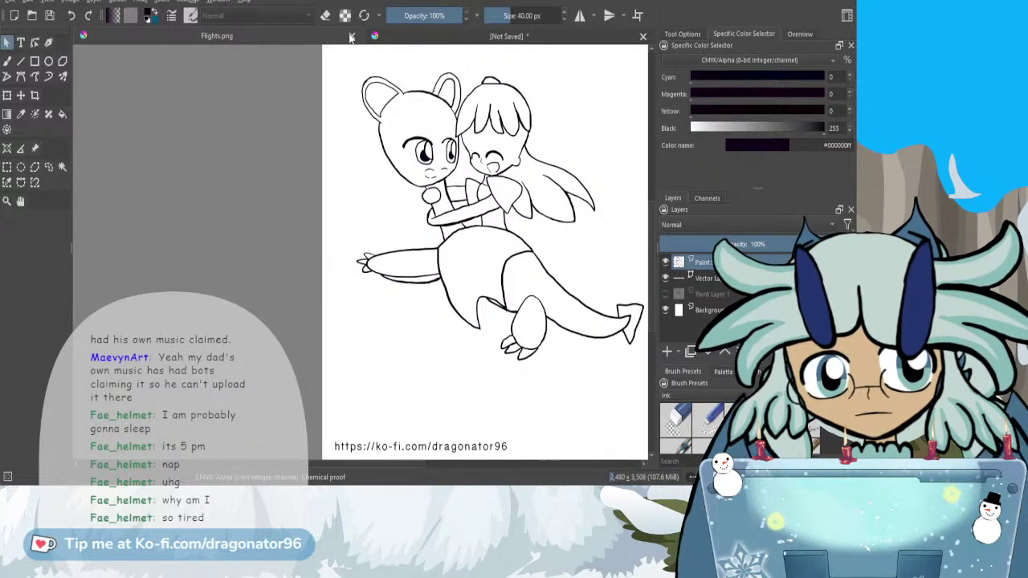
pyautogui.click(350, 37)
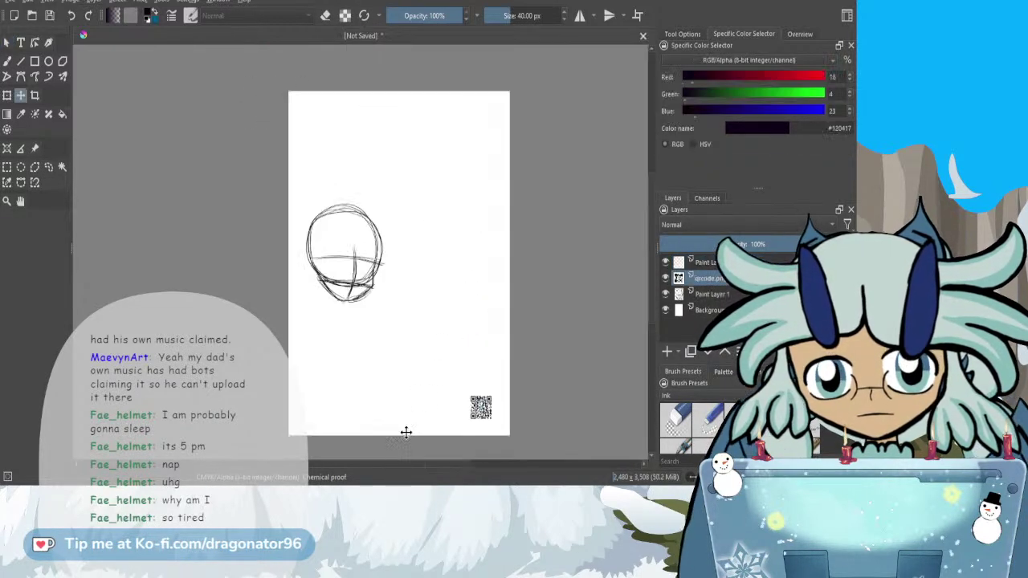
# - Examine the QR code up close and its placement relative to the page's lower-right corner
pyautogui.scroll(1, 484, 430)
pyautogui.scroll(2, 485, 429)
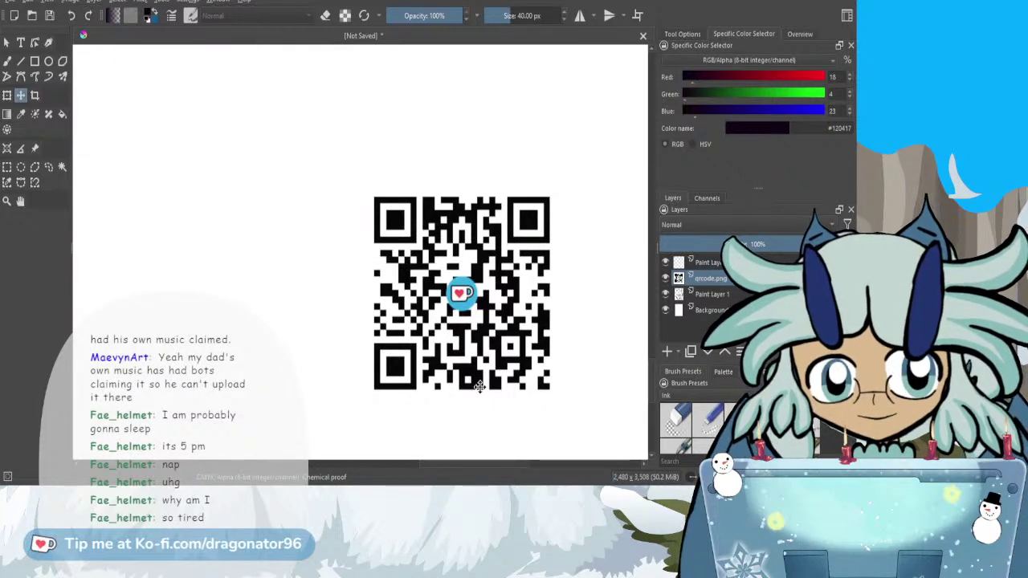
pyautogui.moveTo(424, 462); pyautogui.dragTo(459, 462)
pyautogui.moveTo(653, 357); pyautogui.dragTo(651, 372)
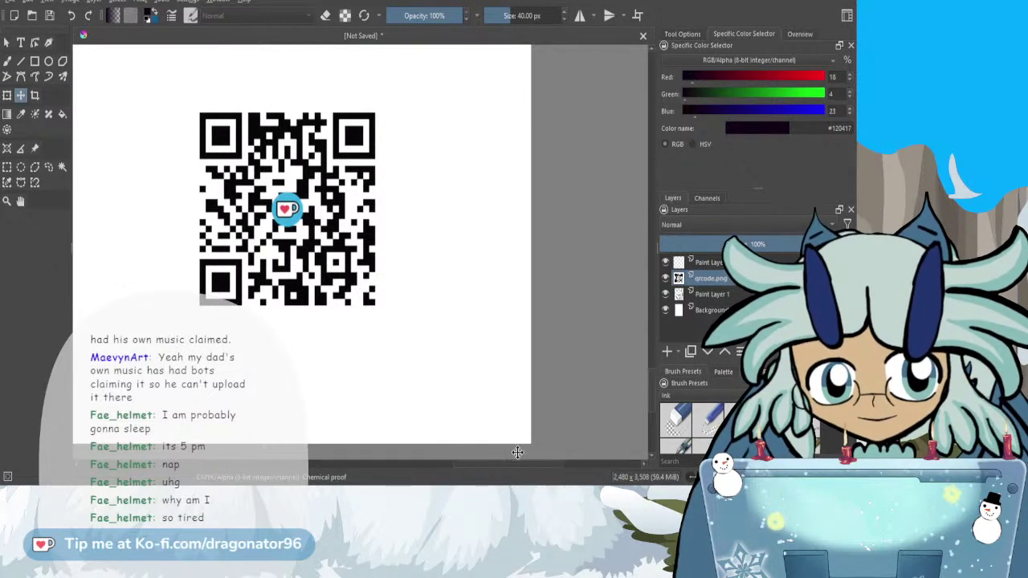
pyautogui.moveTo(514, 464); pyautogui.dragTo(504, 466)
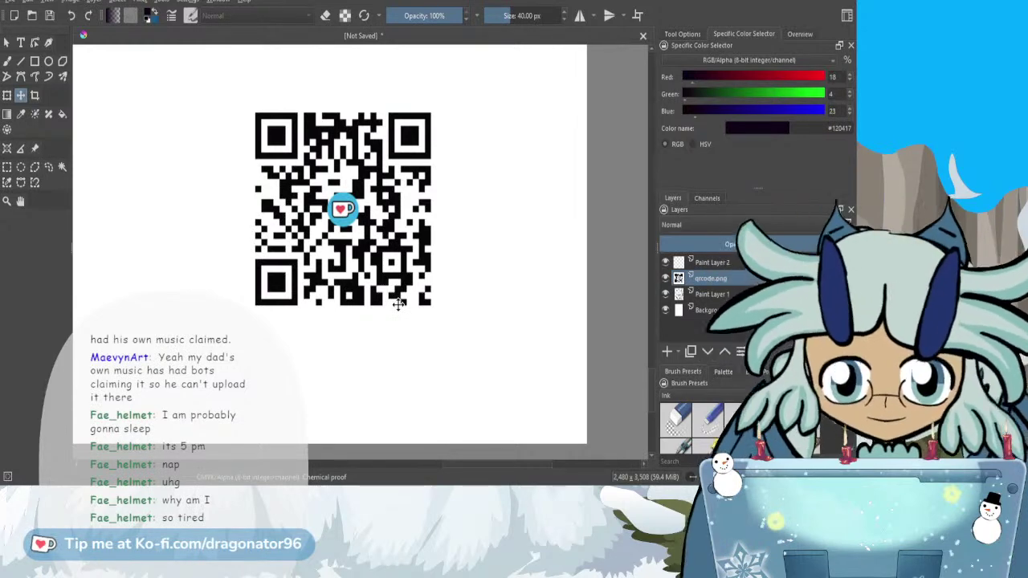
pyautogui.scroll(-3, 398, 303)
pyautogui.moveTo(448, 468); pyautogui.dragTo(318, 464)
pyautogui.scroll(-3, 377, 300)
# - Sketch a slightly sloping line on Paint Layer 2 across the full page width, passing through the lower part of the head
pyautogui.click(726, 265)
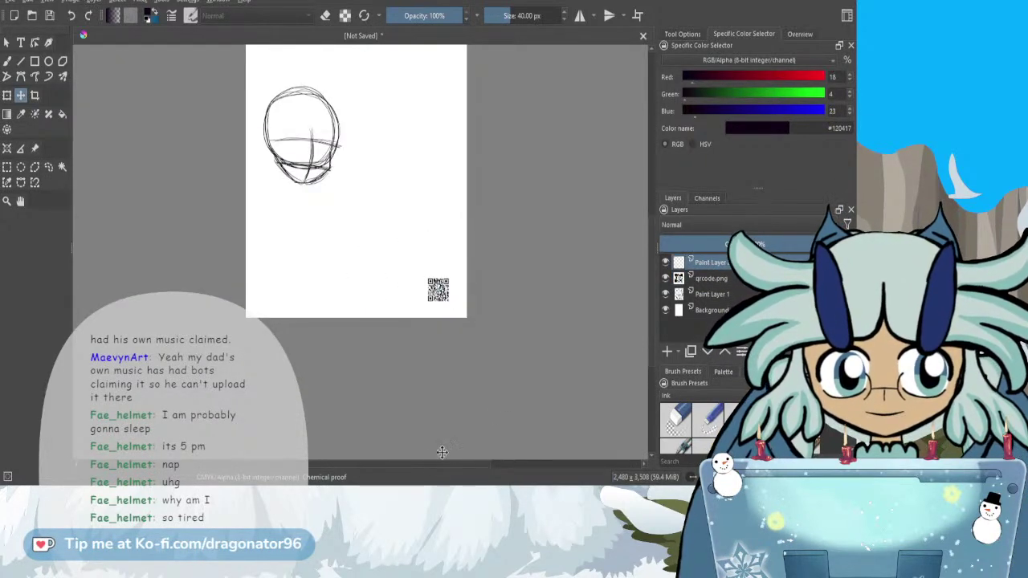
pyautogui.moveTo(389, 464); pyautogui.dragTo(351, 463)
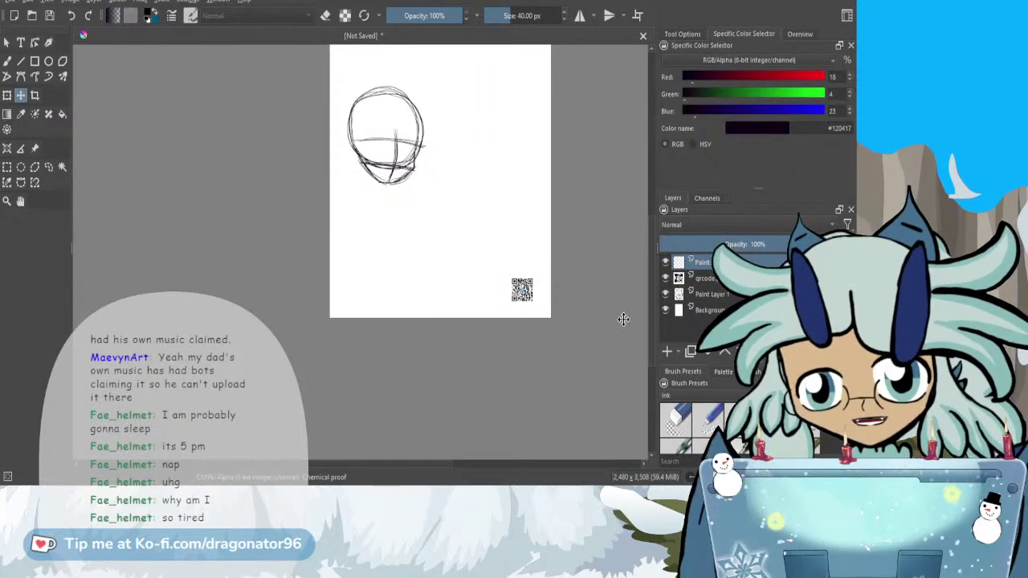
pyautogui.moveTo(652, 310); pyautogui.dragTo(657, 258)
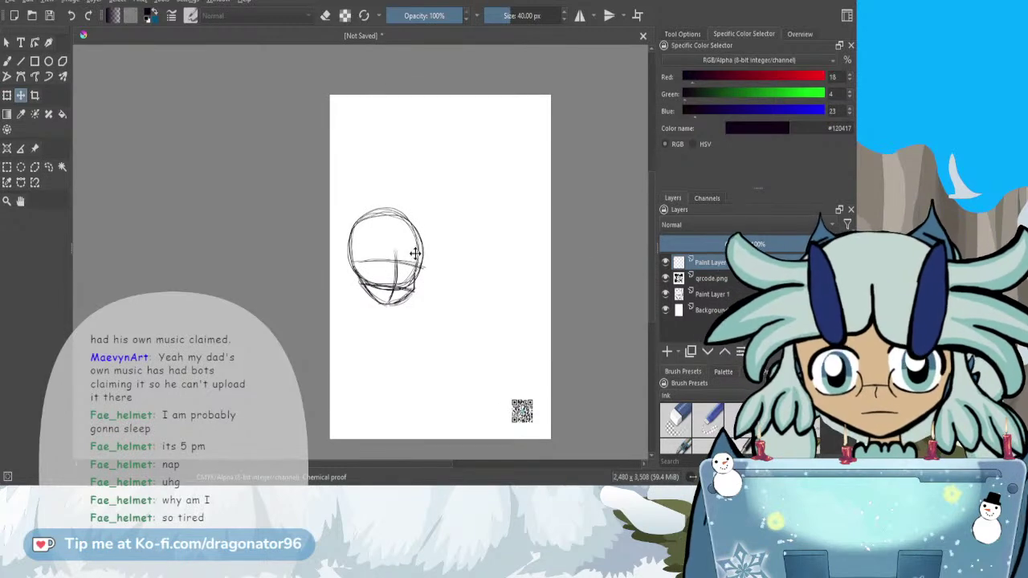
pyautogui.click(8, 61)
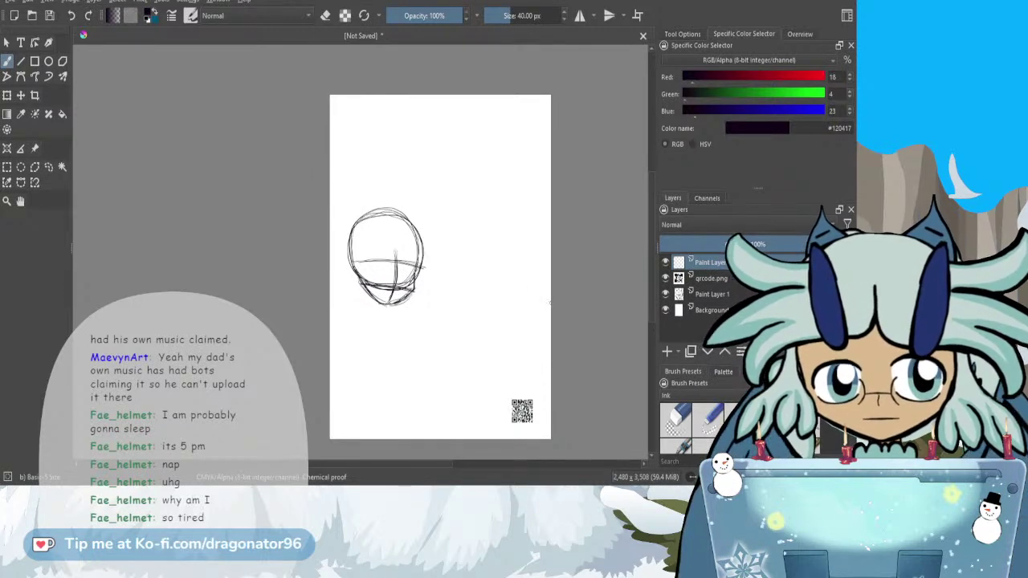
pyautogui.moveTo(551, 303)
pyautogui.mouseDown()
pyautogui.moveTo(423, 279)
pyautogui.moveTo(330, 278)
pyautogui.mouseUp()
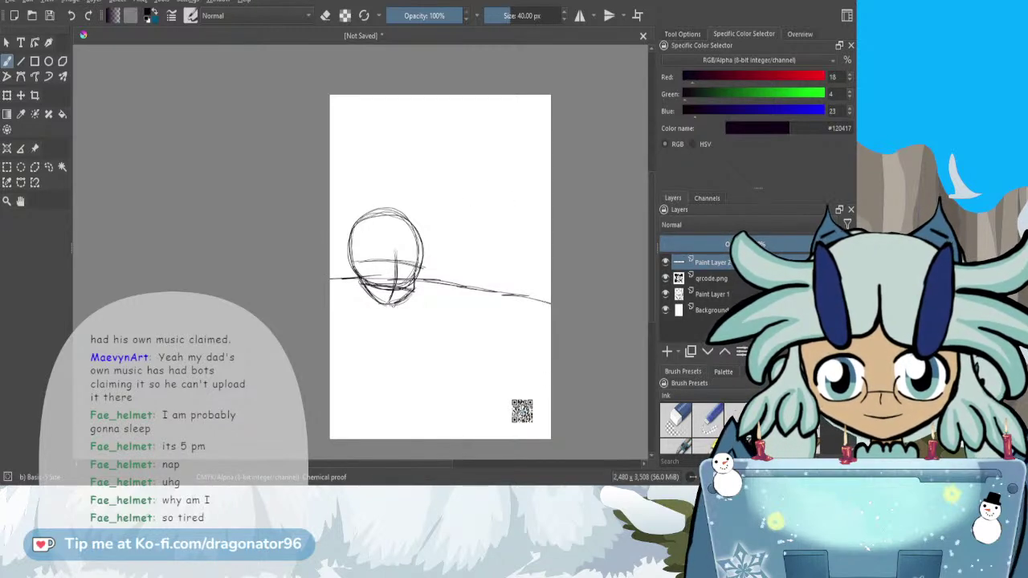
# - Sketch a small hand with a boxy palm and raised fingers on the sloping line, just right of the jaw
pyautogui.moveTo(436, 281); pyautogui.dragTo(443, 286)
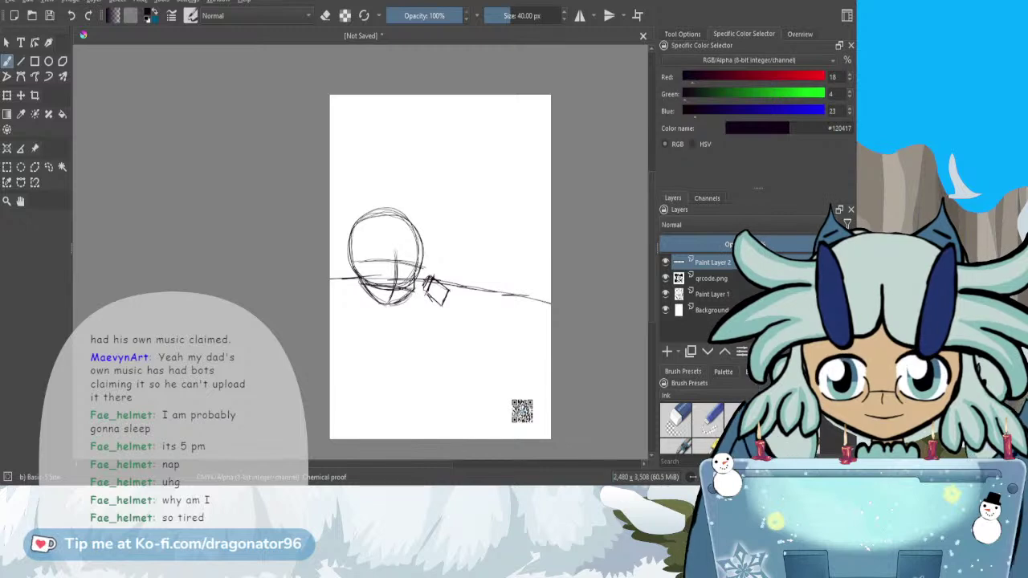
pyautogui.moveTo(431, 274); pyautogui.dragTo(425, 293)
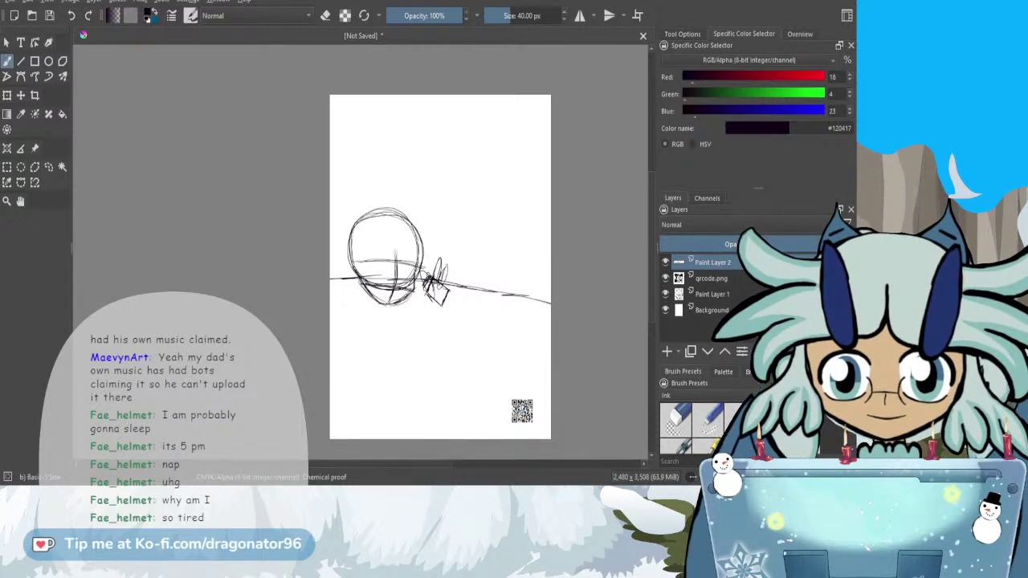
pyautogui.moveTo(446, 271); pyautogui.dragTo(433, 311)
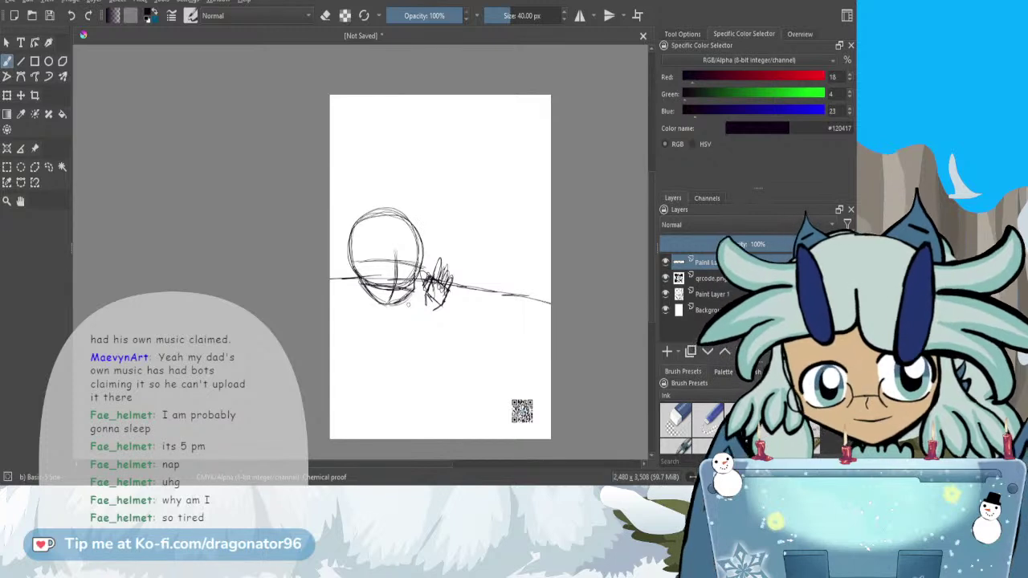
# - Sketch a vertical body line from the chin to the page's lower edge, a short shoulder line, and arm lines angling out to the left page edge
pyautogui.moveTo(387, 359); pyautogui.dragTo(388, 379)
pyautogui.moveTo(388, 318); pyautogui.dragTo(384, 410)
pyautogui.moveTo(387, 339); pyautogui.dragTo(388, 437)
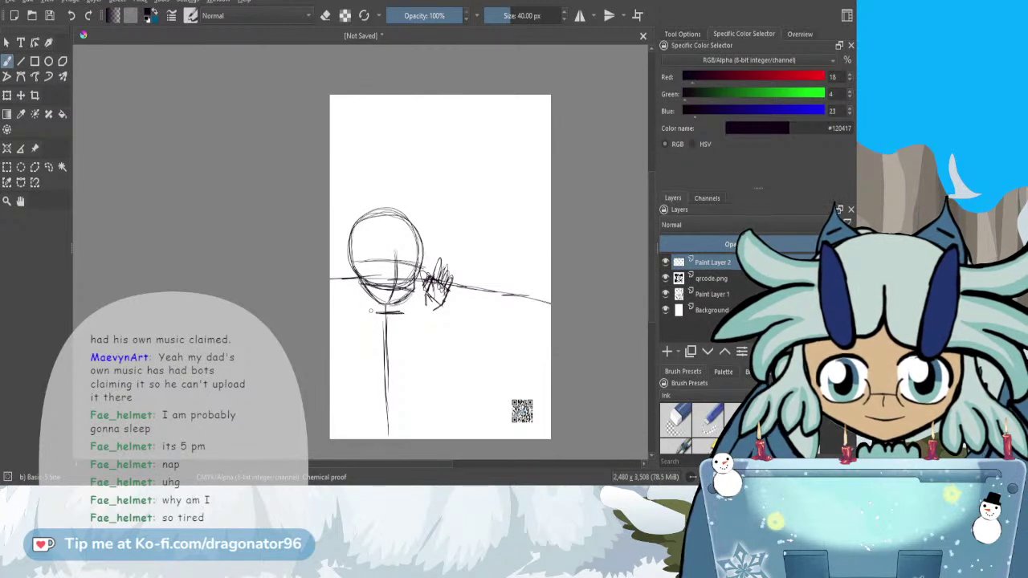
pyautogui.moveTo(376, 313); pyautogui.dragTo(331, 288)
pyautogui.moveTo(333, 336)
pyautogui.mouseDown()
pyautogui.moveTo(377, 319)
pyautogui.moveTo(329, 342)
pyautogui.mouseUp()
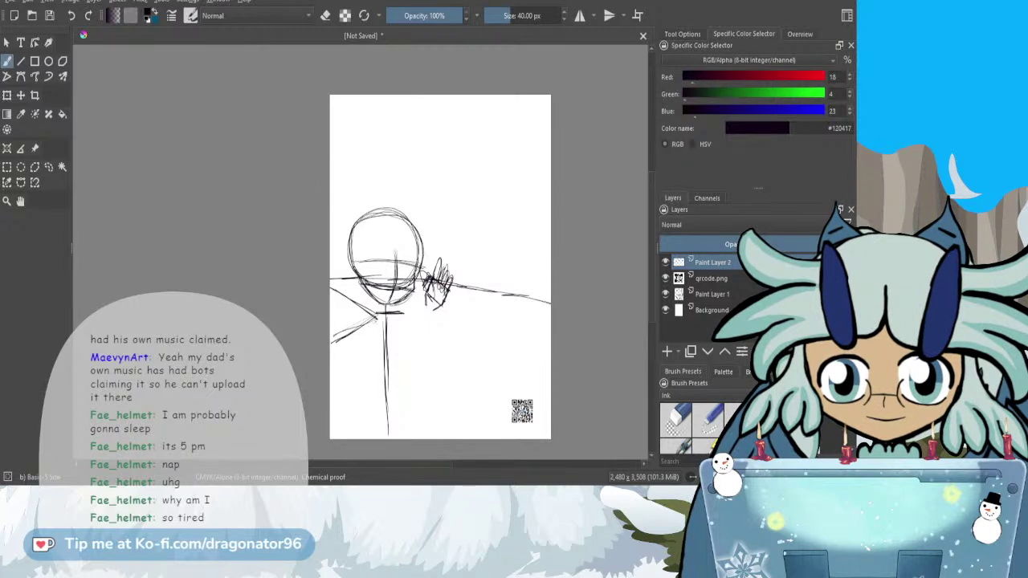
pyautogui.moveTo(378, 319); pyautogui.dragTo(338, 345)
pyautogui.moveTo(376, 324); pyautogui.dragTo(336, 351)
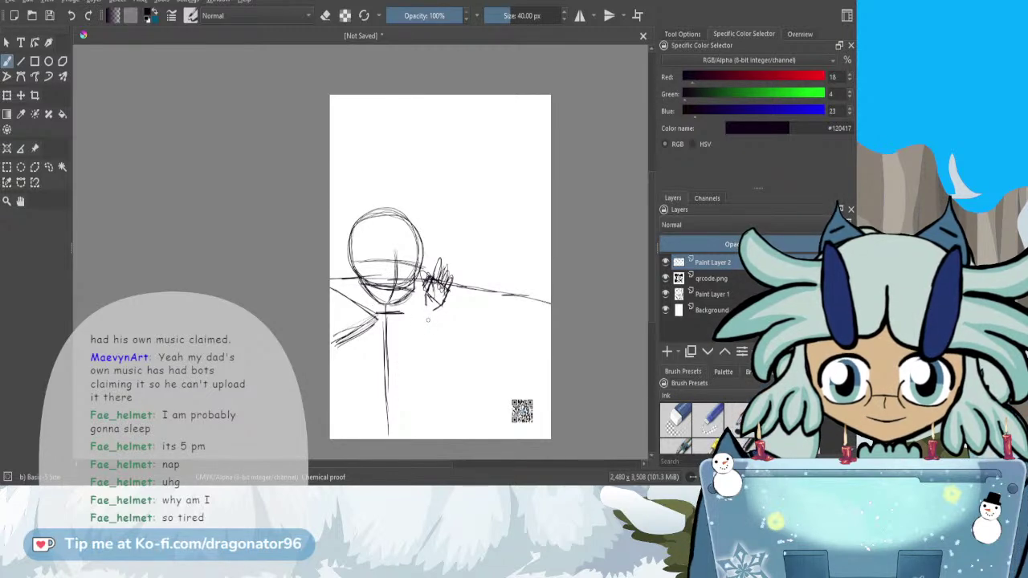
# - Sketch a forearm below the raised hand and a small round second head with a vertical guide above the sloping line's right end
pyautogui.moveTo(436, 307)
pyautogui.mouseDown()
pyautogui.moveTo(407, 347)
pyautogui.moveTo(416, 341)
pyautogui.mouseUp()
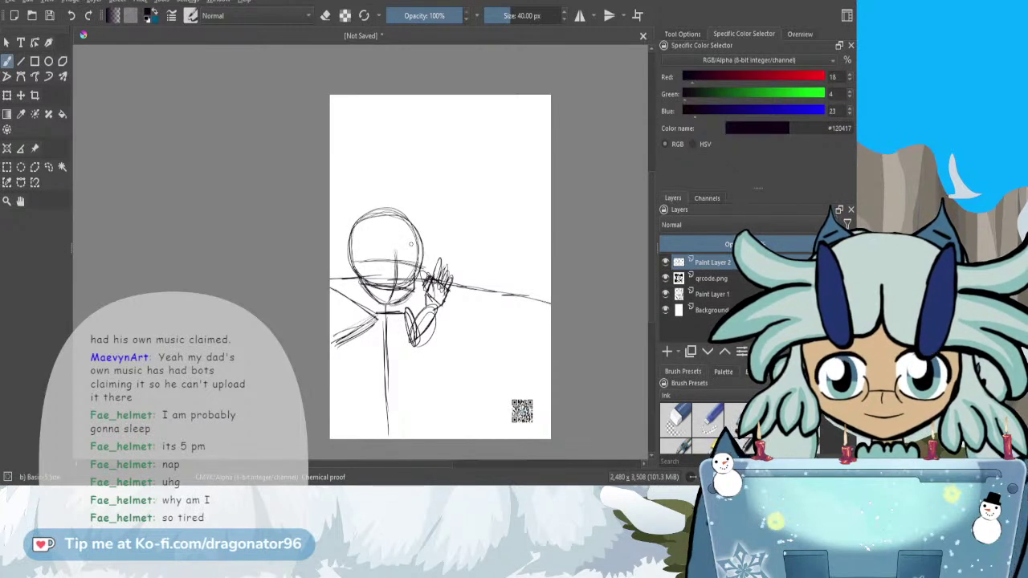
pyautogui.moveTo(531, 239)
pyautogui.mouseDown()
pyautogui.moveTo(532, 268)
pyautogui.moveTo(497, 251)
pyautogui.moveTo(533, 241)
pyautogui.moveTo(491, 257)
pyautogui.mouseUp()
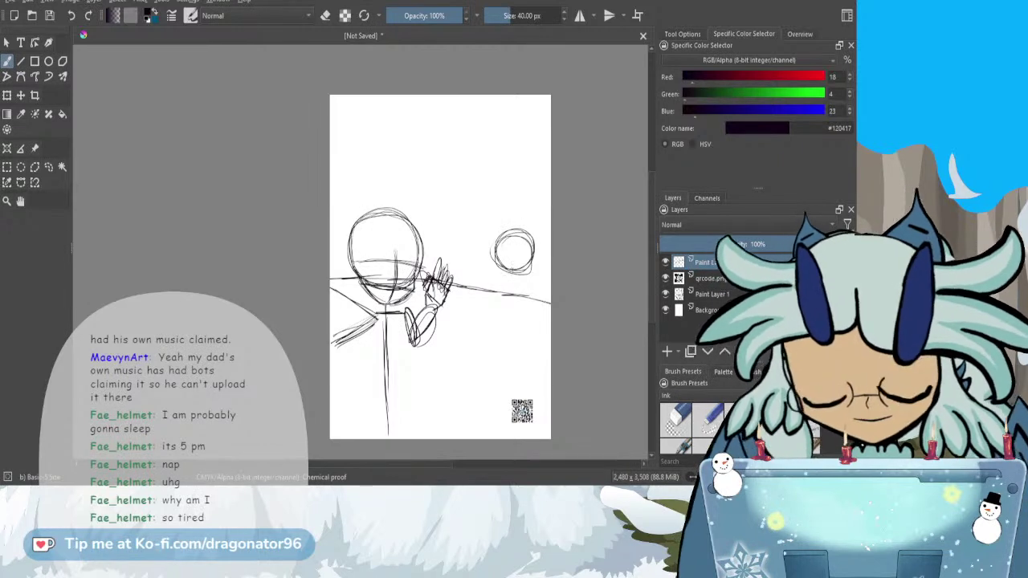
pyautogui.moveTo(511, 241); pyautogui.dragTo(509, 268)
pyautogui.press('ctrl')
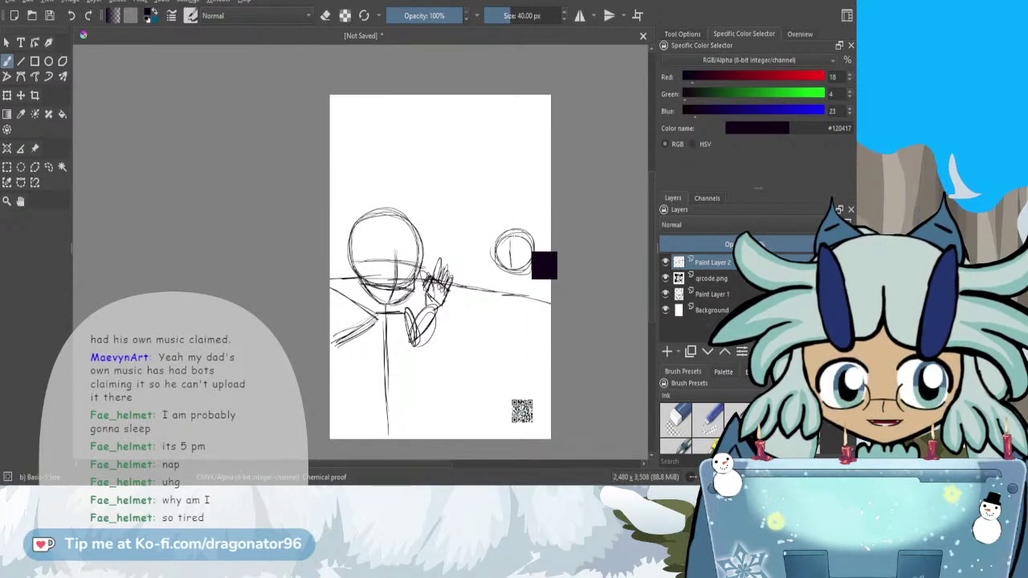
pyautogui.write('https://ko-fi.com/dragonator96')
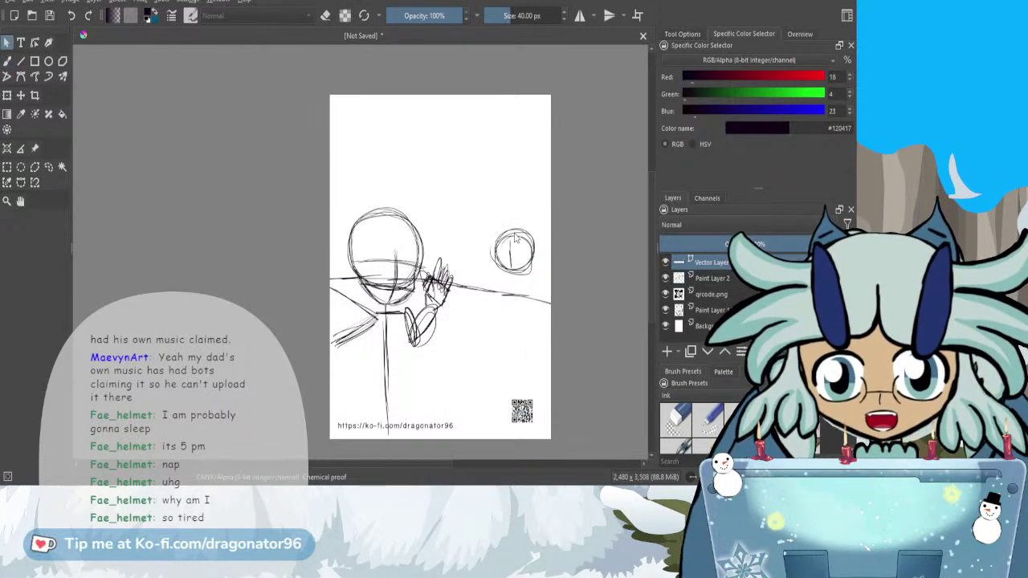
pyautogui.click(21, 94)
pyautogui.moveTo(399, 416)
pyautogui.mouseDown()
pyautogui.moveTo(405, 188)
pyautogui.moveTo(390, 105)
pyautogui.mouseUp()
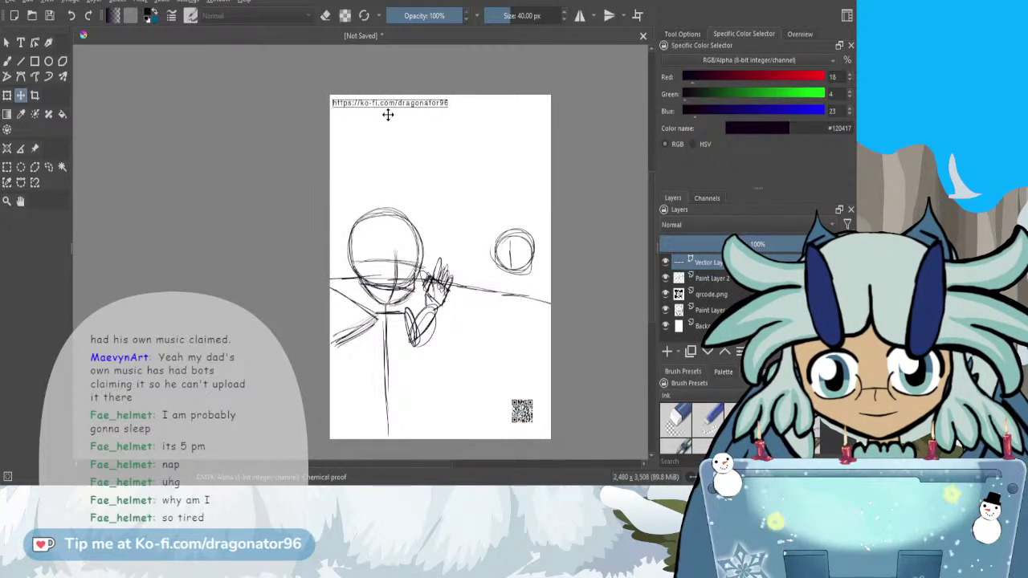
# - Place Paint Layer 2 below the qrcode.png layer and merge it down into Paint Layer 1
pyautogui.click(717, 277)
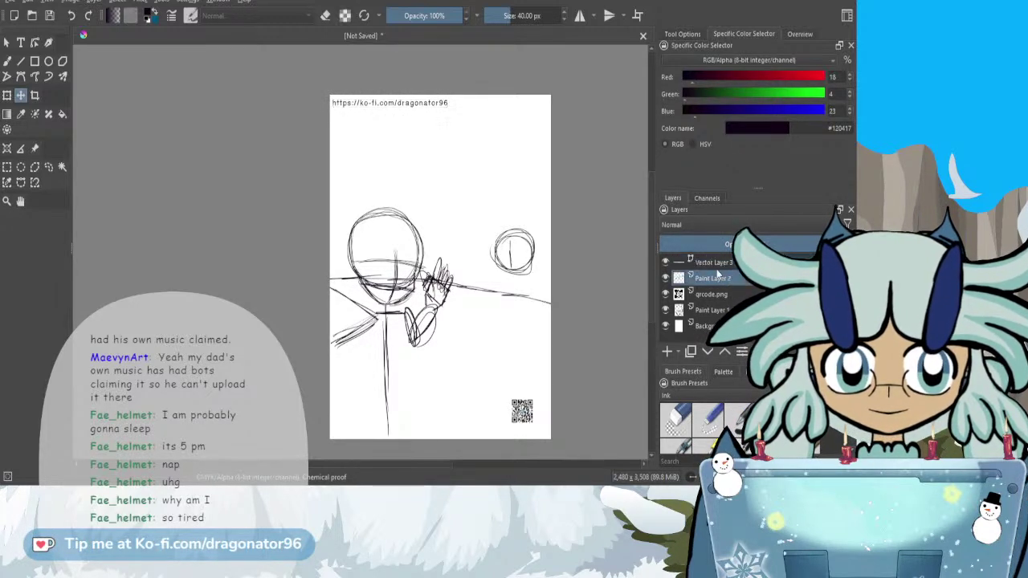
pyautogui.click(665, 278)
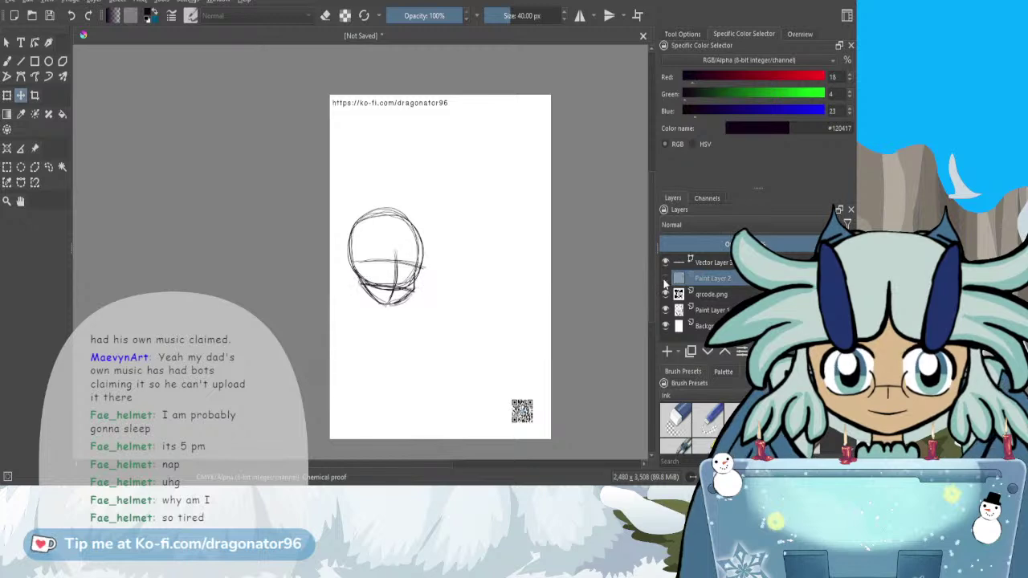
pyautogui.click(665, 278)
pyautogui.moveTo(714, 282); pyautogui.dragTo(712, 297)
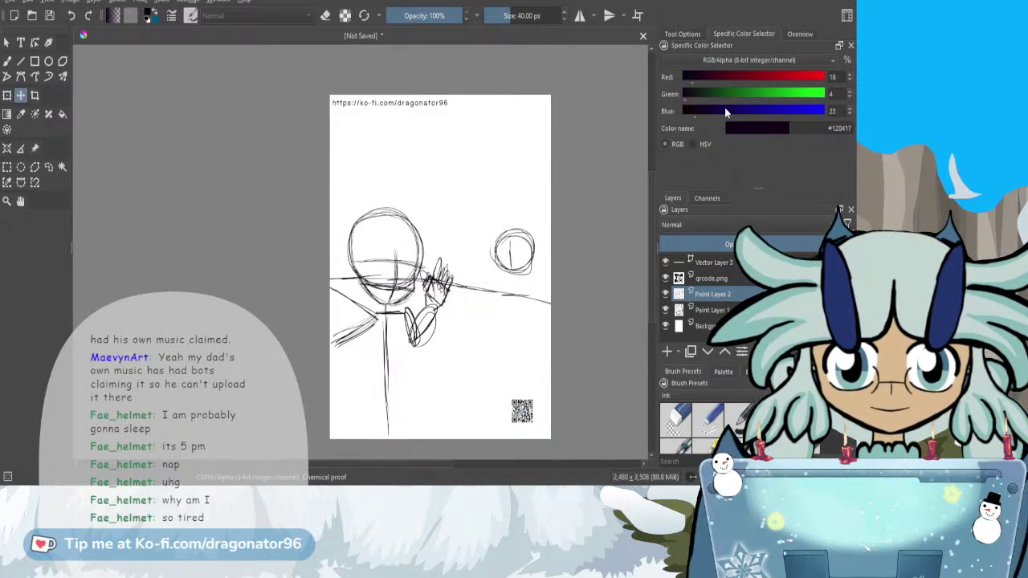
pyautogui.hotkey('ctrl', 'e')
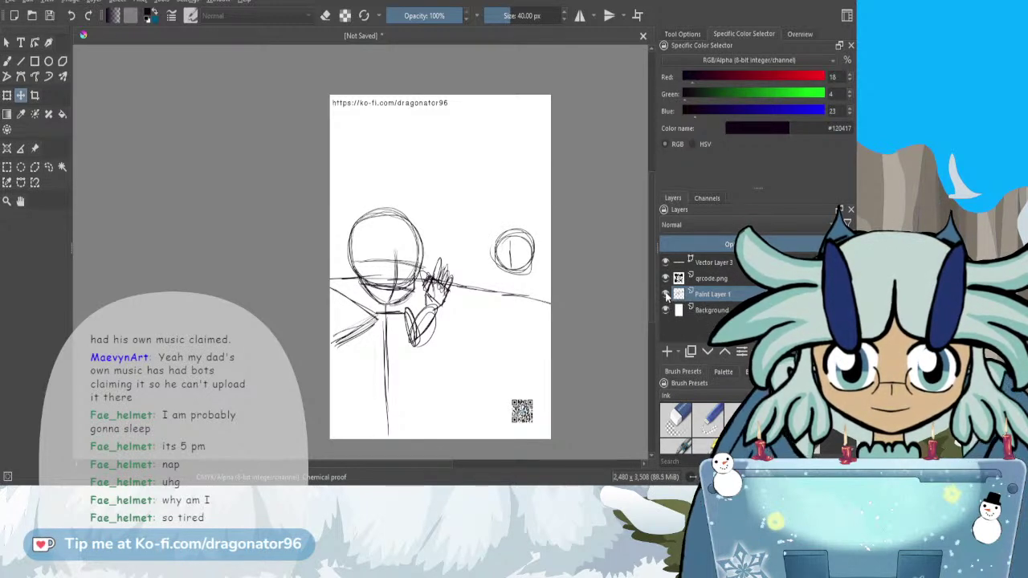
pyautogui.click(665, 294)
pyautogui.click(665, 294)
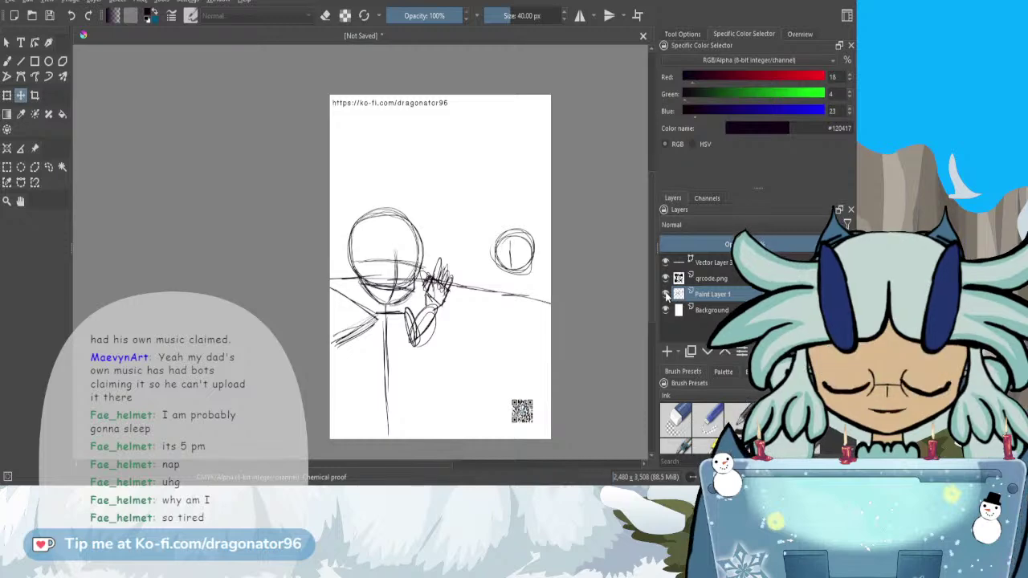
# - Extend the small head's vertical guide to the chin, then sketch its pointed jaw and a horizontal eye line with the brush
pyautogui.moveTo(410, 464); pyautogui.dragTo(424, 464)
pyautogui.click(7, 61)
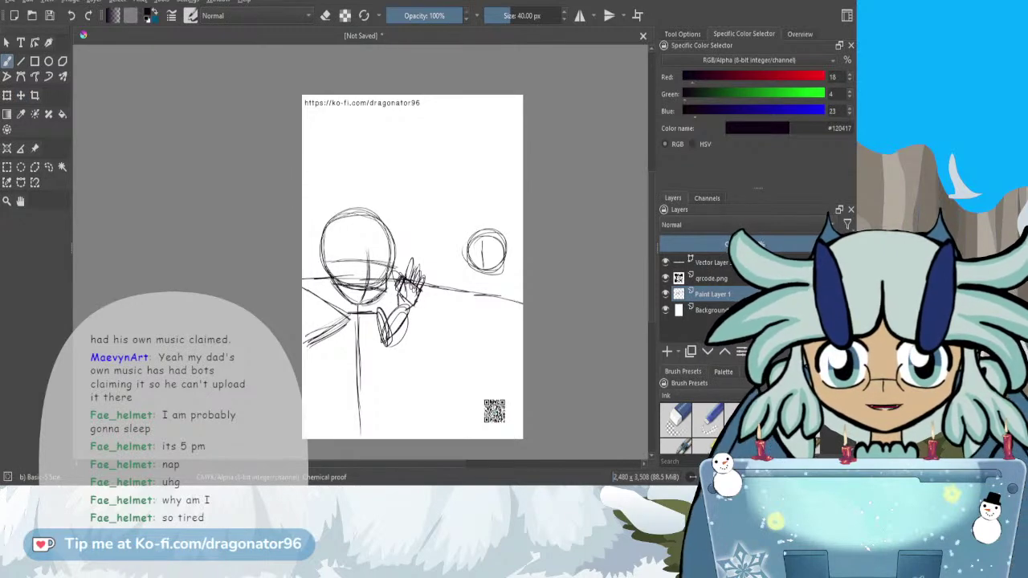
pyautogui.scroll(3, 484, 265)
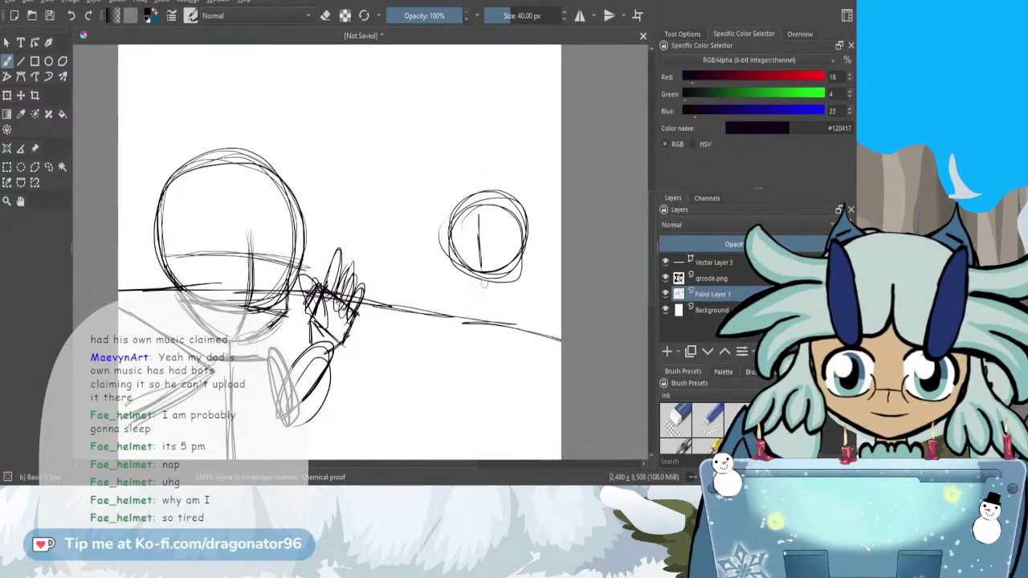
pyautogui.moveTo(478, 252); pyautogui.dragTo(484, 294)
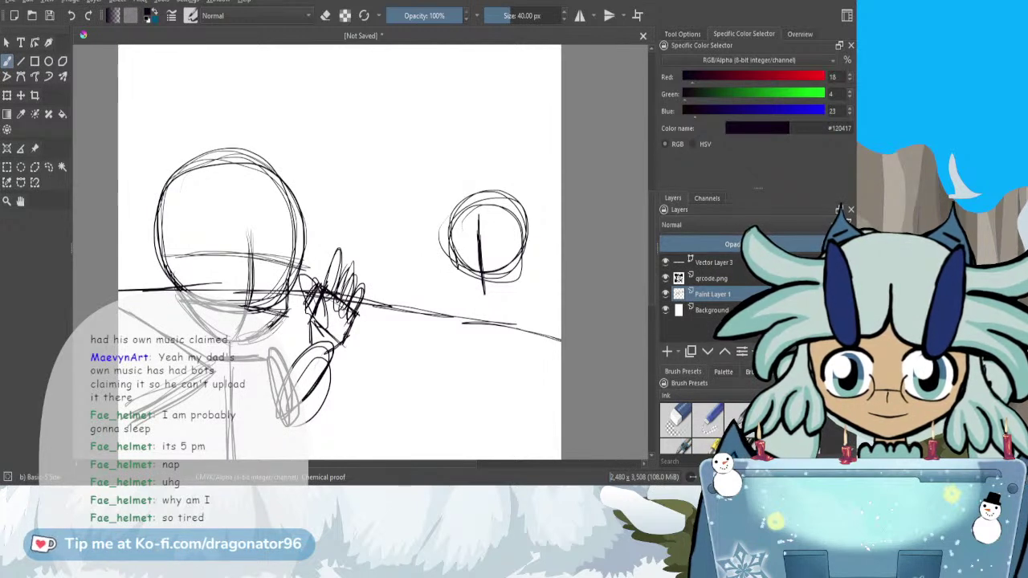
pyautogui.moveTo(458, 278); pyautogui.dragTo(484, 292)
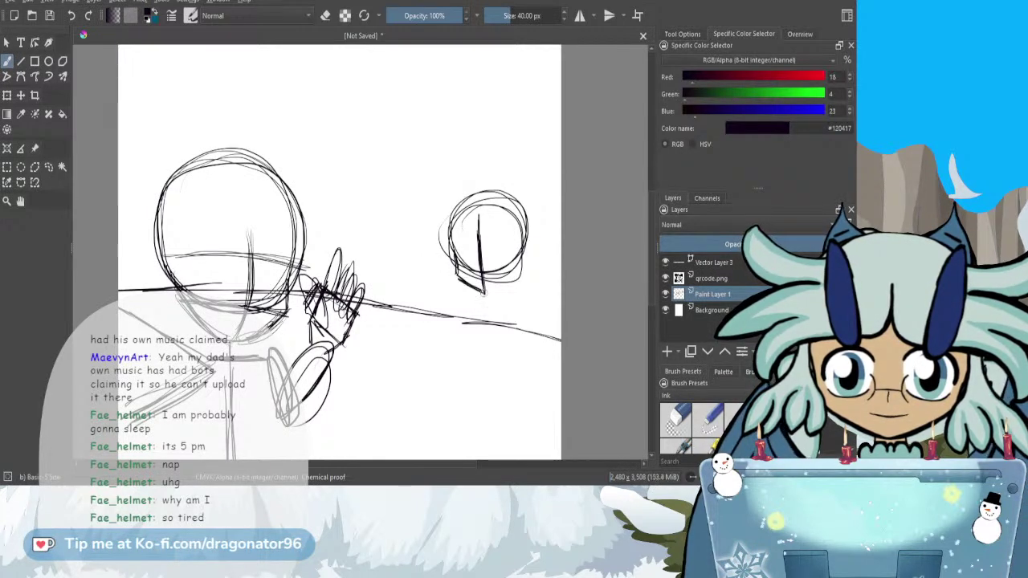
pyautogui.hotkey('ctrl', 'z')
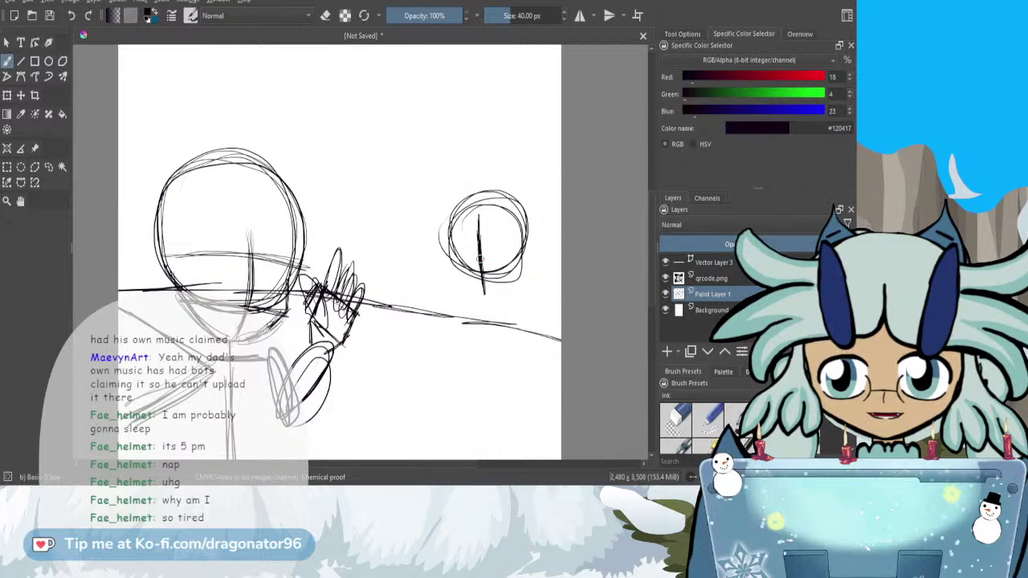
pyautogui.moveTo(455, 252); pyautogui.dragTo(480, 286)
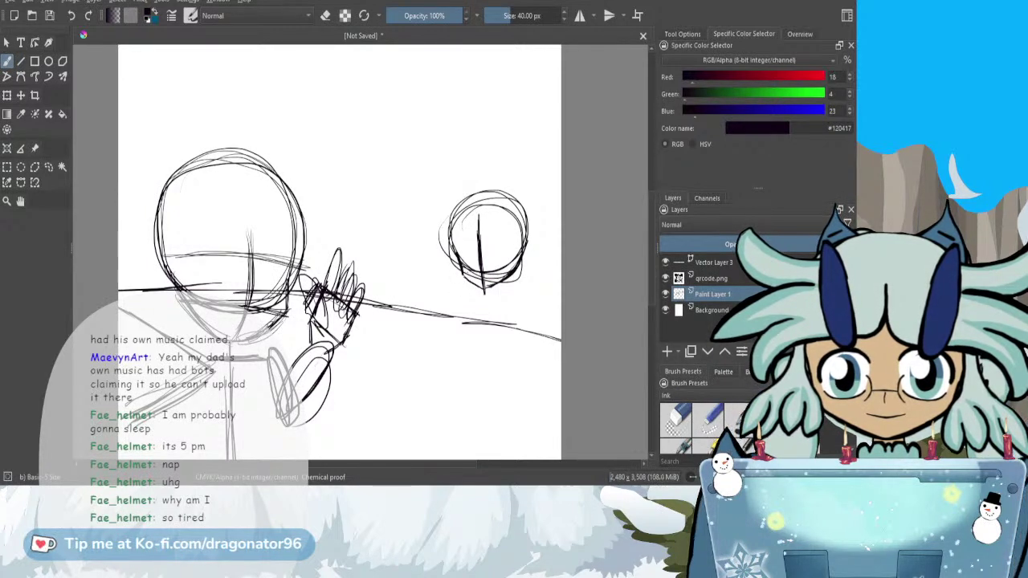
pyautogui.moveTo(522, 244); pyautogui.dragTo(453, 245)
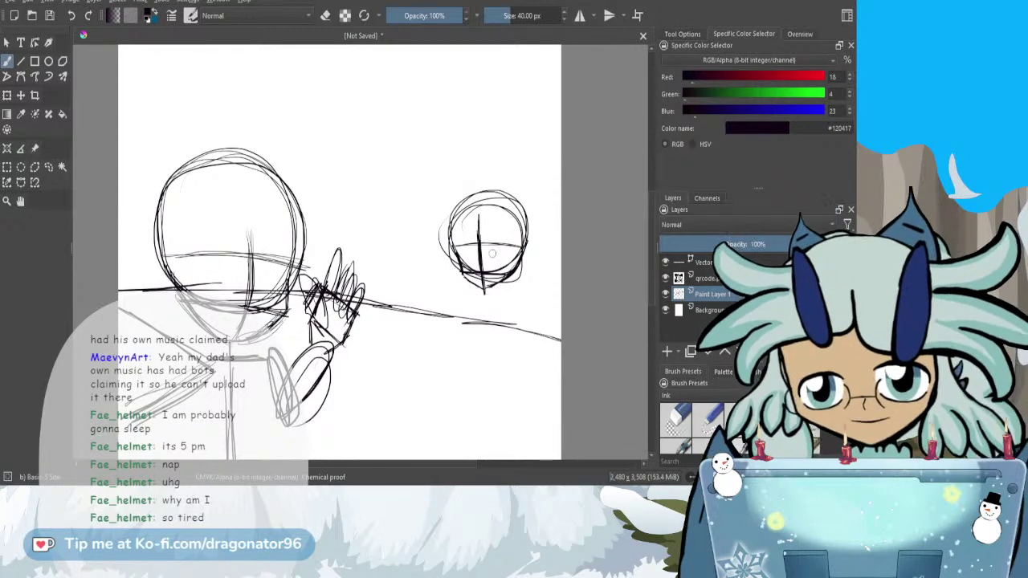
# - Sketch arched upper lids for both eyes under the small head's eye line, and an oval iris in the right eye
pyautogui.scroll(2, 492, 254)
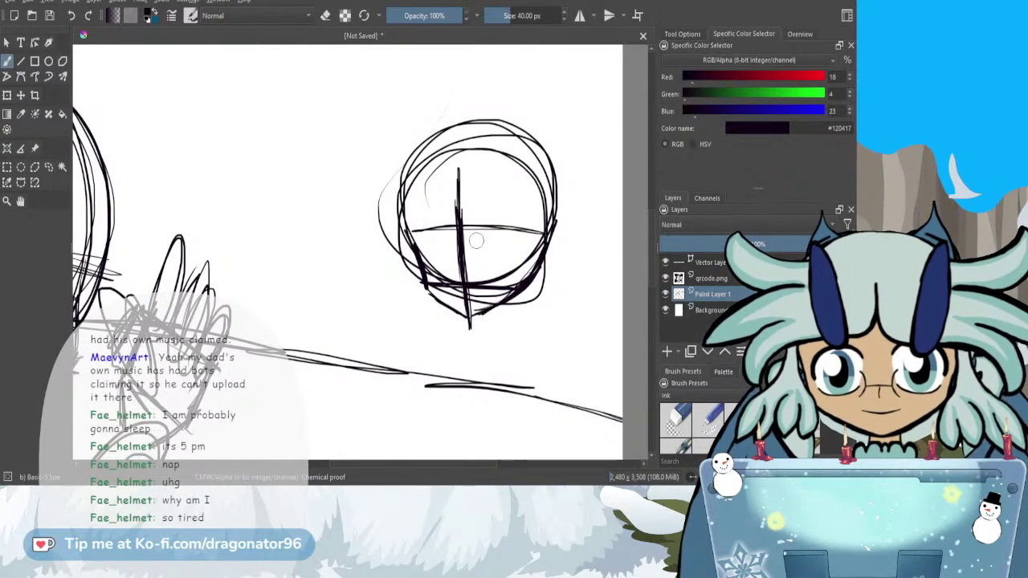
pyautogui.moveTo(477, 238)
pyautogui.mouseDown()
pyautogui.moveTo(527, 254)
pyautogui.moveTo(506, 232)
pyautogui.moveTo(474, 238)
pyautogui.moveTo(502, 230)
pyautogui.moveTo(526, 255)
pyautogui.moveTo(521, 239)
pyautogui.moveTo(480, 234)
pyautogui.moveTo(527, 255)
pyautogui.mouseUp()
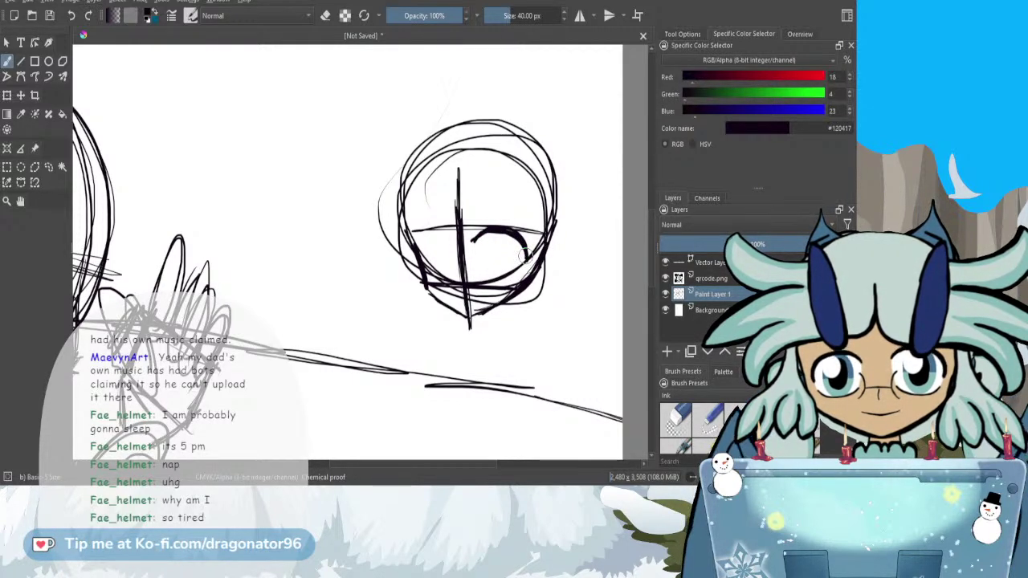
pyautogui.moveTo(451, 238)
pyautogui.mouseDown()
pyautogui.moveTo(429, 233)
pyautogui.moveTo(423, 244)
pyautogui.moveTo(452, 239)
pyautogui.mouseUp()
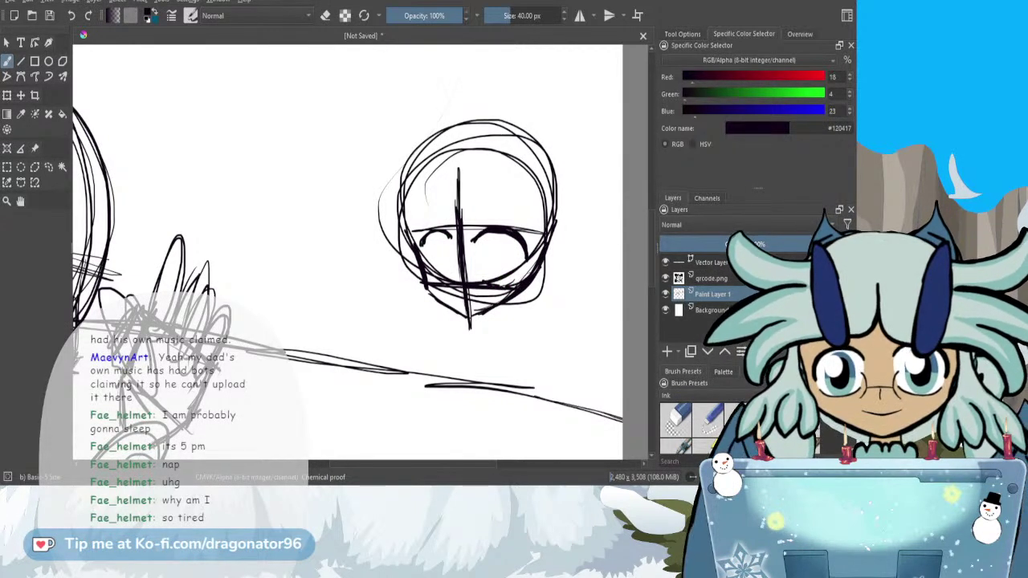
pyautogui.moveTo(434, 283); pyautogui.dragTo(452, 282)
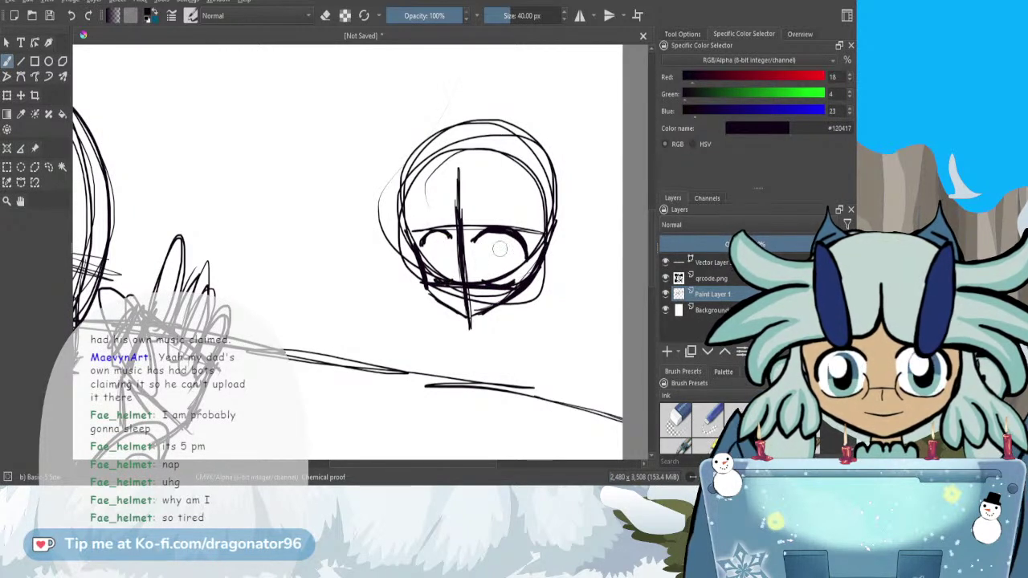
pyautogui.moveTo(486, 250)
pyautogui.mouseDown()
pyautogui.moveTo(516, 256)
pyautogui.moveTo(514, 272)
pyautogui.mouseUp()
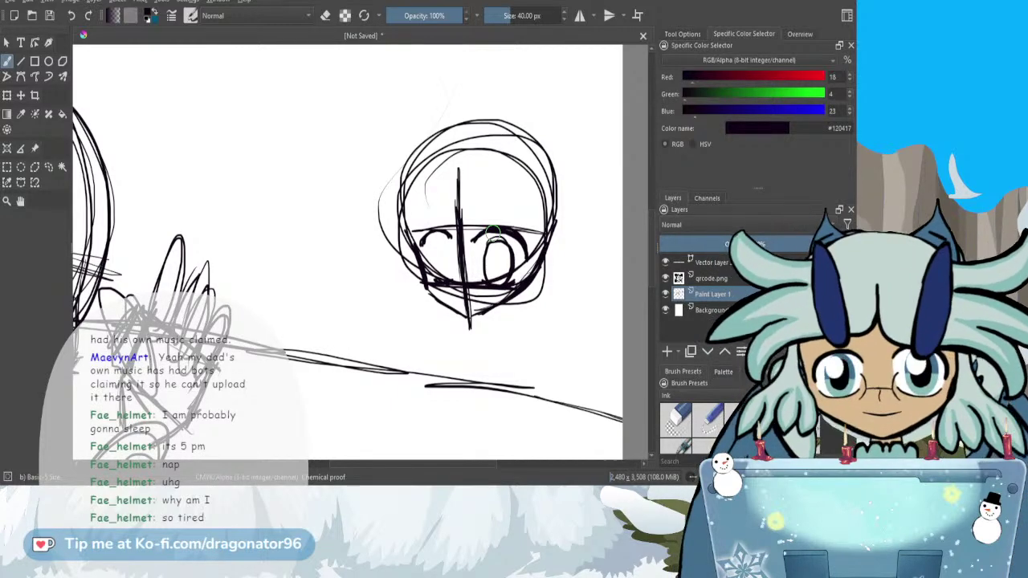
# - Erase the small head's left eye arch and redraw it as a smaller arc lower on the face
pyautogui.press('e')
pyautogui.moveTo(451, 265)
pyautogui.mouseDown()
pyautogui.moveTo(421, 241)
pyautogui.moveTo(427, 235)
pyautogui.moveTo(446, 239)
pyautogui.moveTo(438, 265)
pyautogui.mouseUp()
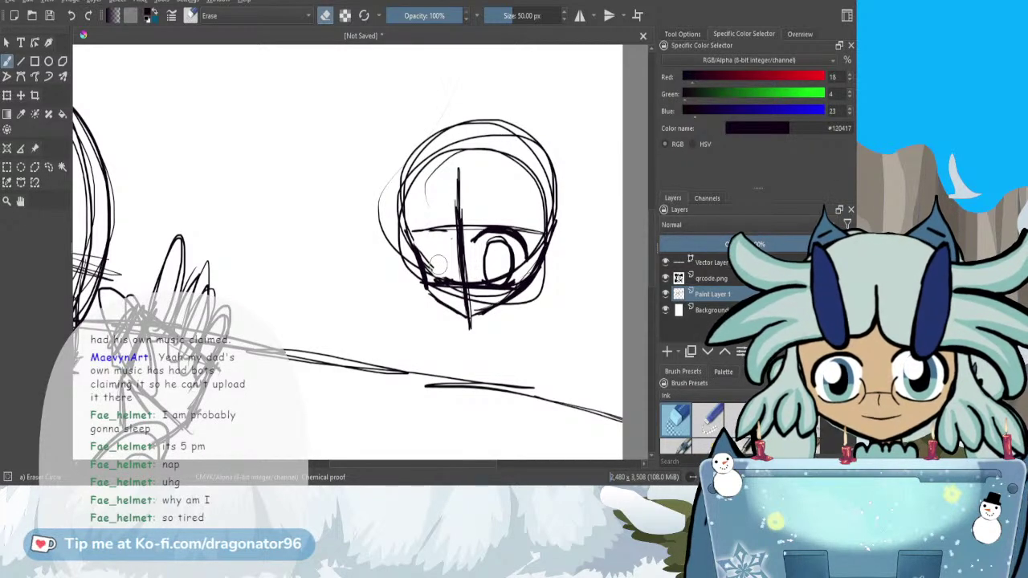
pyautogui.press('/')
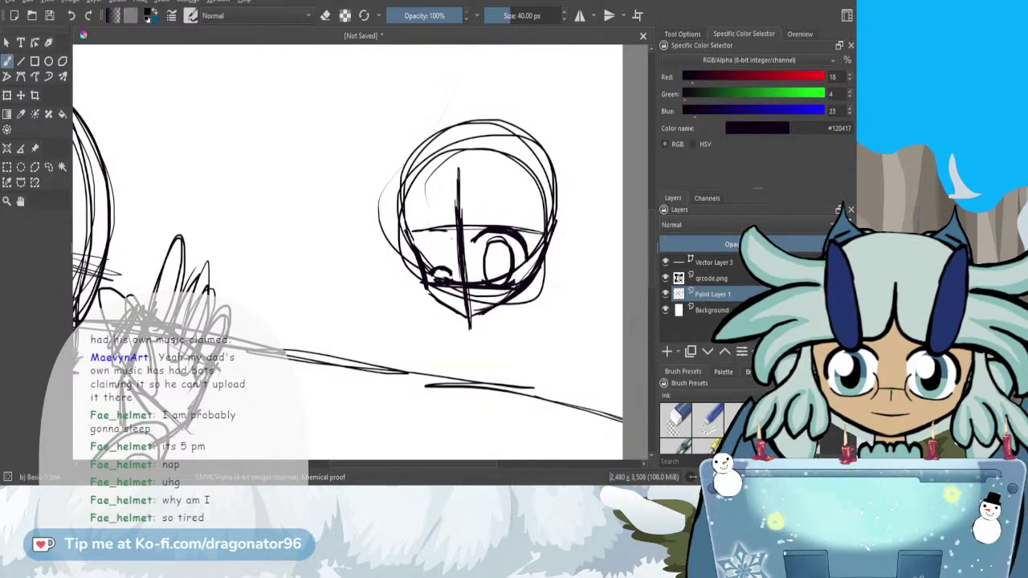
# - Set the brush colour to teal #297278 and draw the arc over the left eye and a small open mouth at the chin
pyautogui.click(723, 372)
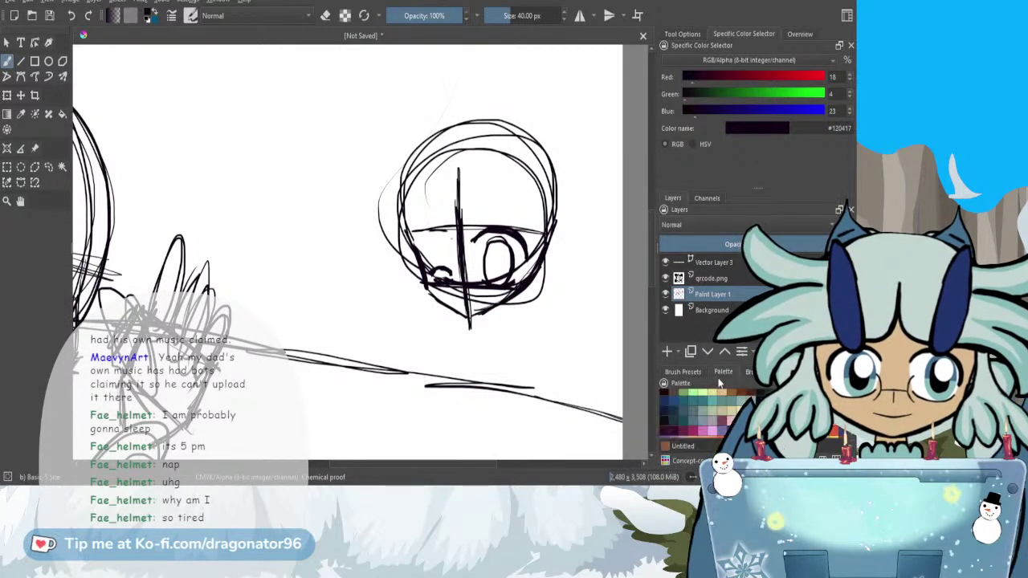
pyautogui.click(696, 395)
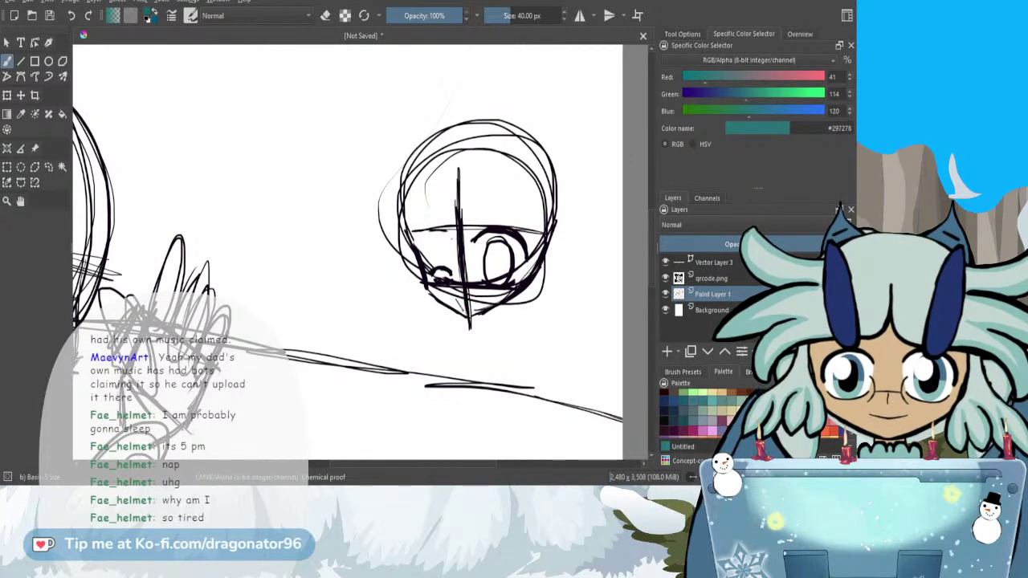
pyautogui.moveTo(461, 293)
pyautogui.mouseDown()
pyautogui.moveTo(481, 294)
pyautogui.moveTo(482, 304)
pyautogui.mouseUp()
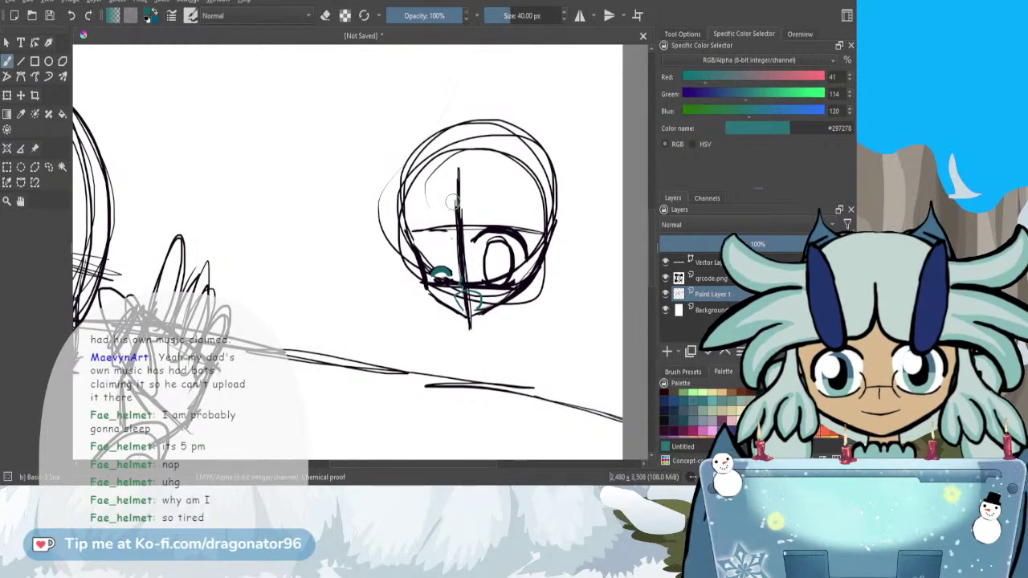
# - Draw teal pointed cat ears on both sides of the small head, with an inner outline in the right ear
pyautogui.scroll(-2, 454, 205)
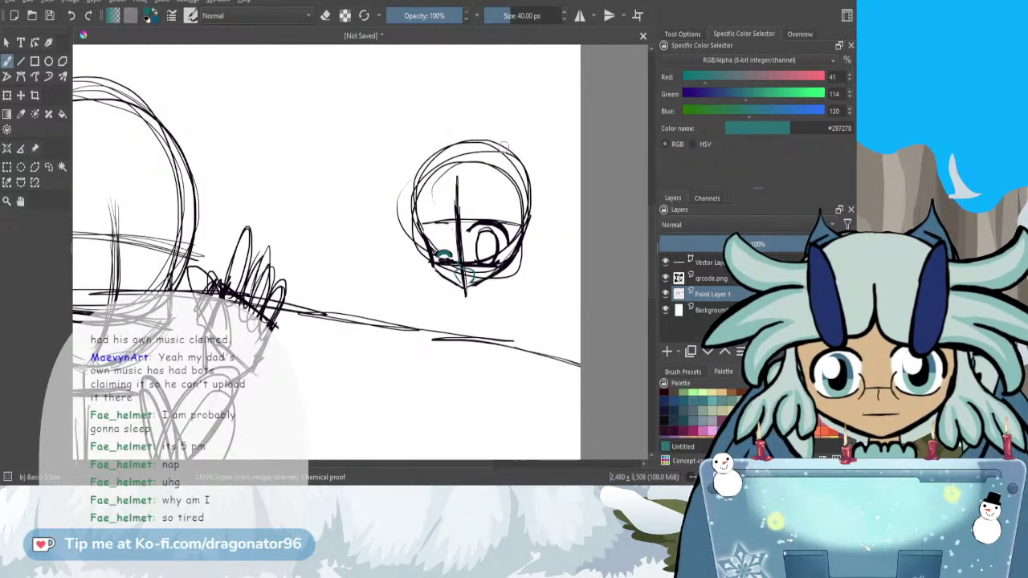
pyautogui.moveTo(504, 159)
pyautogui.mouseDown()
pyautogui.moveTo(544, 138)
pyautogui.moveTo(509, 178)
pyautogui.mouseUp()
pyautogui.hotkey('ctrl', 'z')
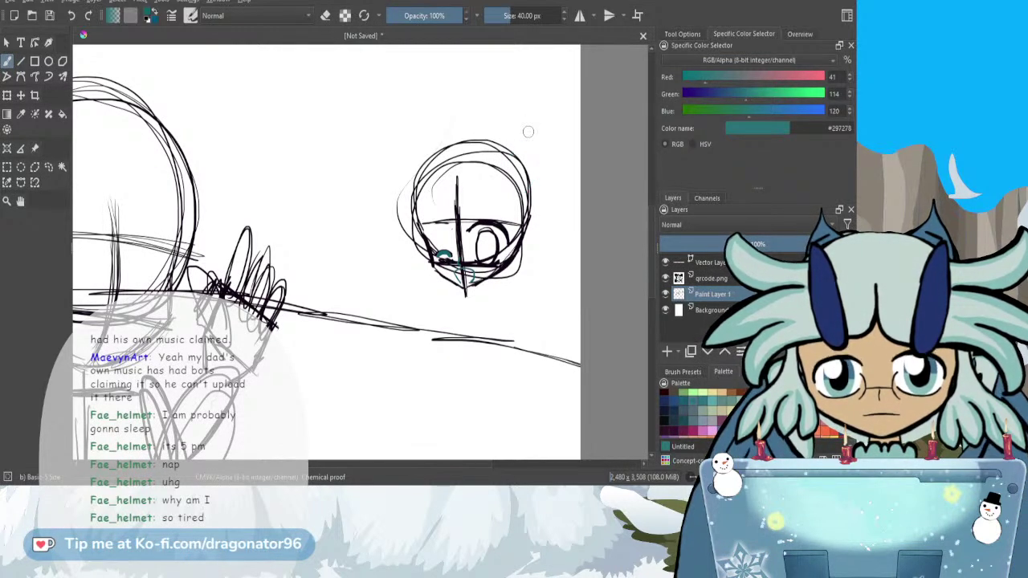
pyautogui.moveTo(492, 164)
pyautogui.mouseDown()
pyautogui.moveTo(542, 147)
pyautogui.moveTo(521, 206)
pyautogui.mouseUp()
pyautogui.moveTo(502, 171)
pyautogui.mouseDown()
pyautogui.moveTo(533, 155)
pyautogui.moveTo(517, 192)
pyautogui.mouseUp()
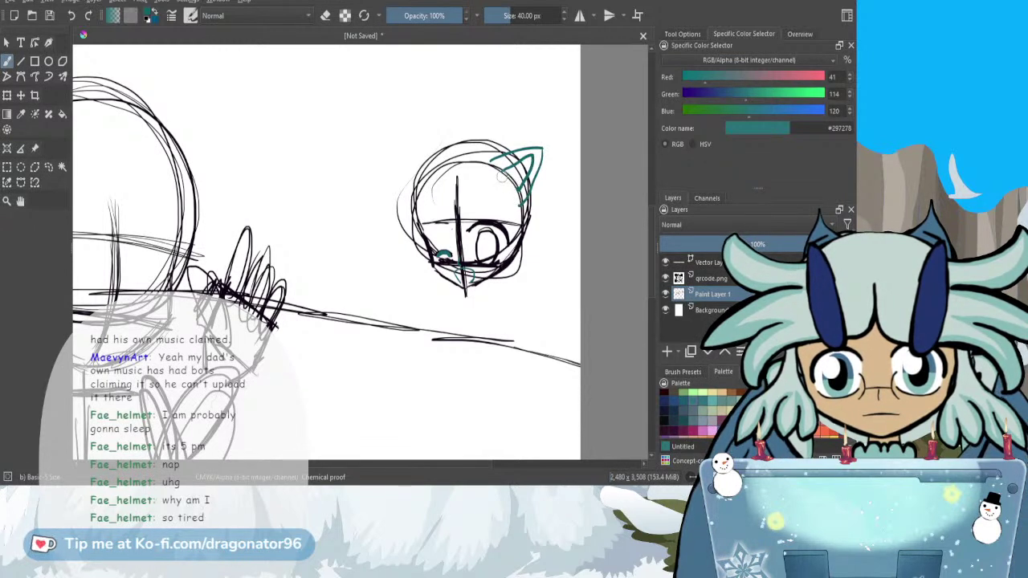
pyautogui.moveTo(400, 156); pyautogui.dragTo(424, 162)
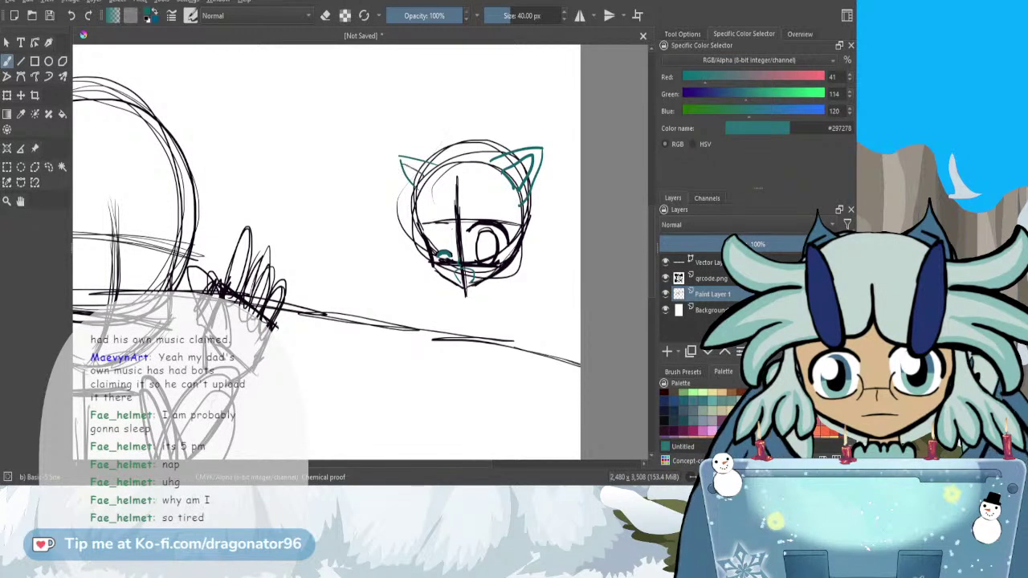
# - Draw a teal jagged fringe across the small head's forehead and trace the hair outline over the top of the skull
pyautogui.moveTo(416, 190)
pyautogui.mouseDown()
pyautogui.moveTo(454, 191)
pyautogui.moveTo(468, 215)
pyautogui.moveTo(481, 188)
pyautogui.moveTo(494, 211)
pyautogui.moveTo(496, 197)
pyautogui.moveTo(534, 194)
pyautogui.mouseUp()
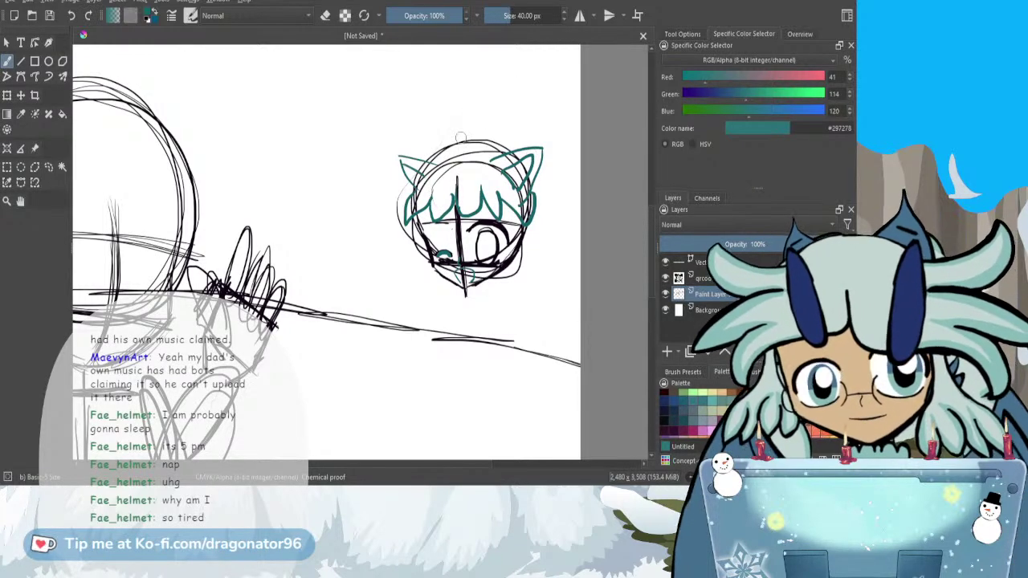
pyautogui.moveTo(512, 154); pyautogui.dragTo(444, 149)
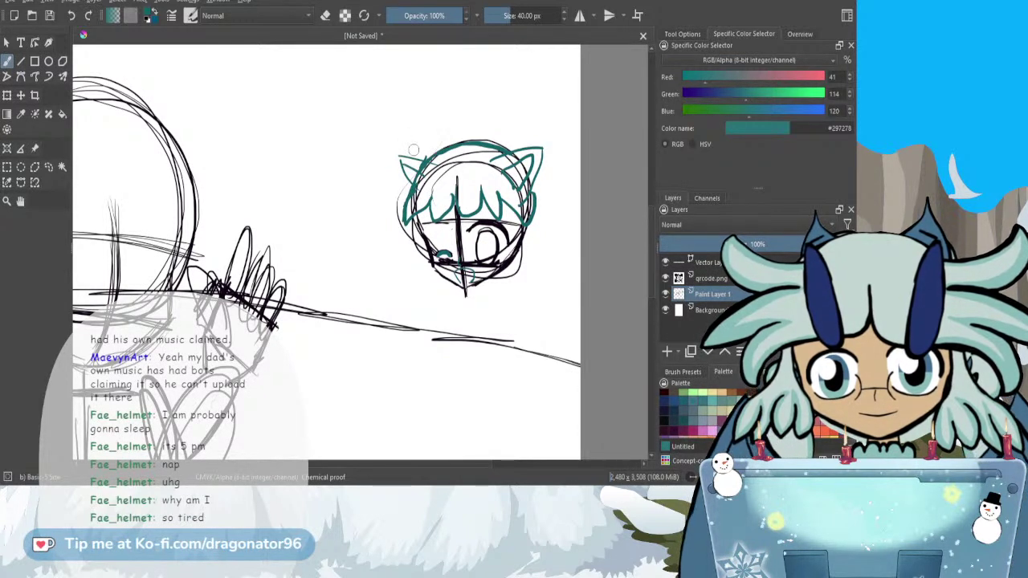
# - Erase the small head's left ear and redraw it in teal with an inner line, matching the right ear
pyautogui.press('e')
pyautogui.moveTo(424, 174)
pyautogui.mouseDown()
pyautogui.moveTo(422, 184)
pyautogui.moveTo(397, 163)
pyautogui.mouseUp()
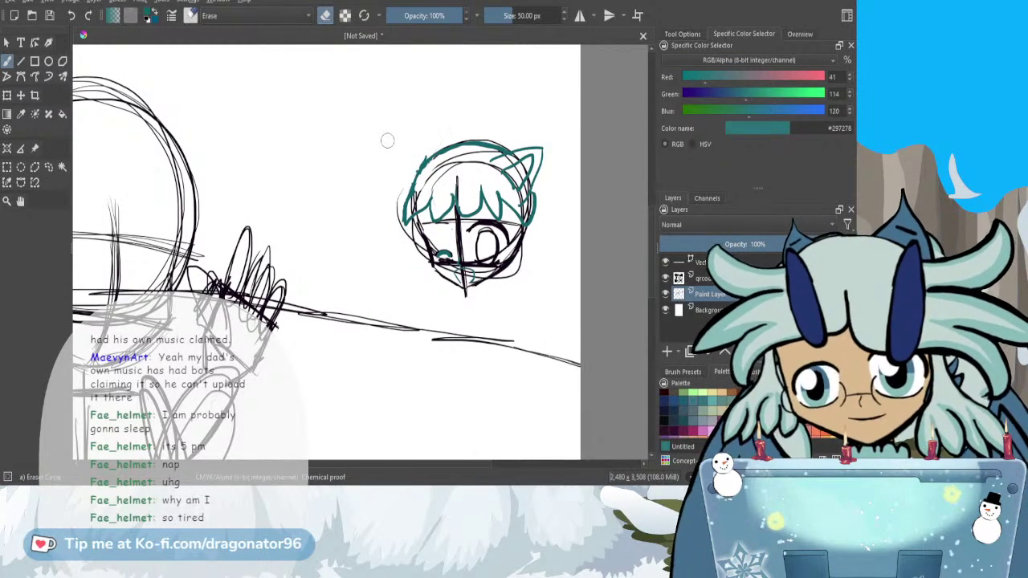
pyautogui.press('e')
pyautogui.moveTo(388, 141); pyautogui.dragTo(428, 156)
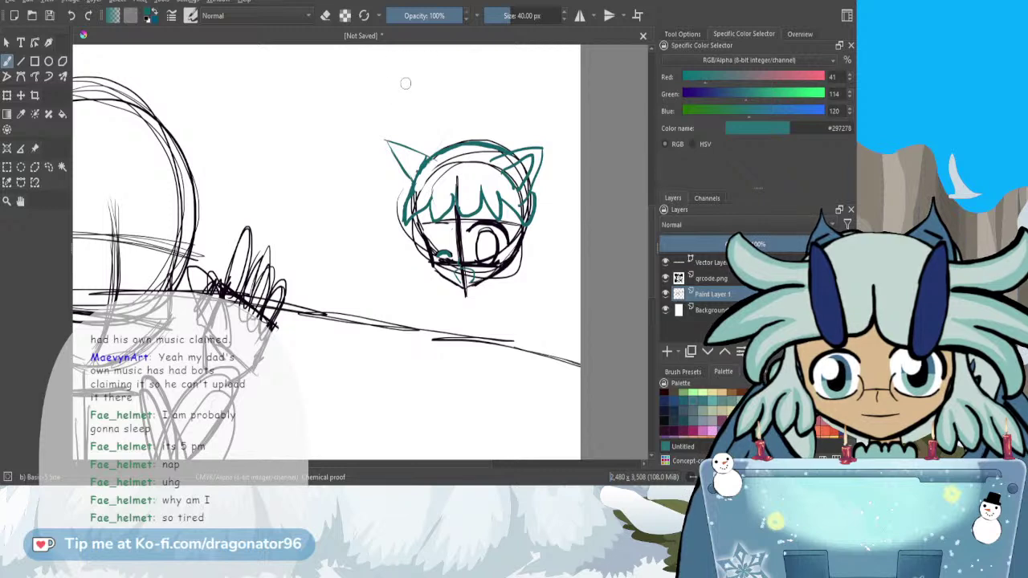
pyautogui.hotkey('ctrl', 'z')
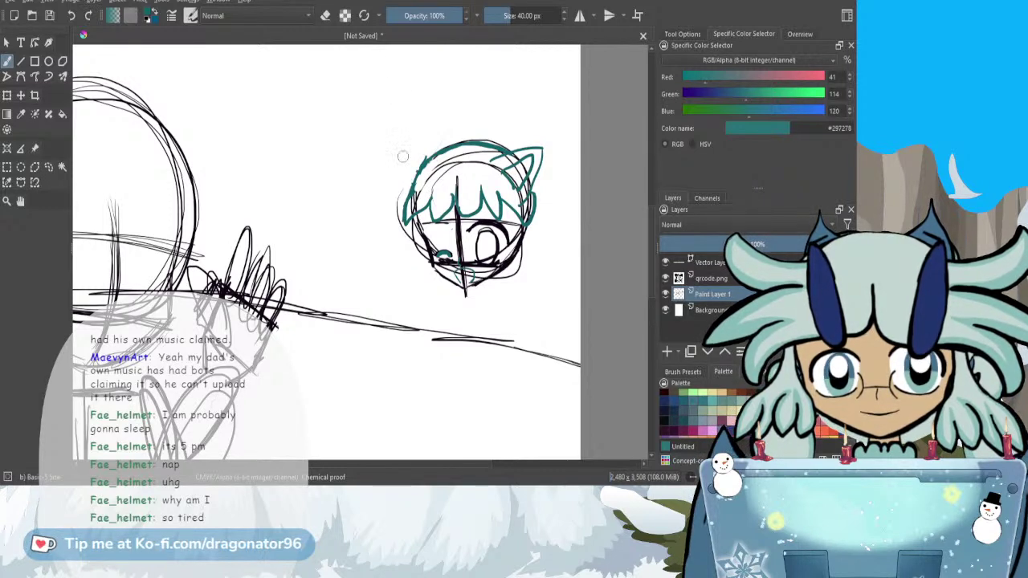
pyautogui.moveTo(426, 156)
pyautogui.mouseDown()
pyautogui.moveTo(404, 150)
pyautogui.moveTo(409, 187)
pyautogui.mouseUp()
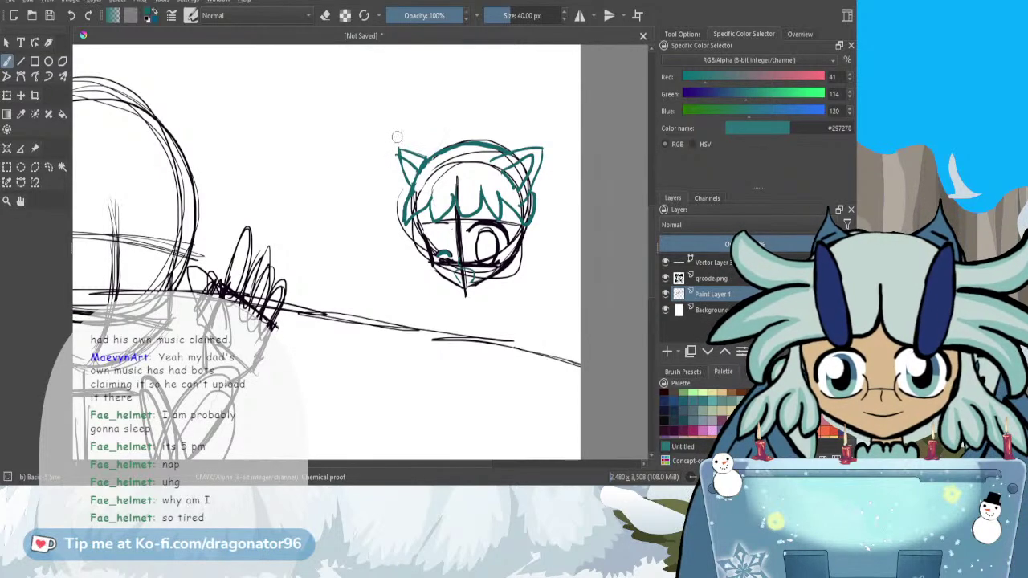
# - Shade the lower part of the right eye's iris in teal, with a thin stroke reaching up to its top
pyautogui.scroll(5, 480, 258)
pyautogui.moveTo(502, 210)
pyautogui.mouseDown()
pyautogui.moveTo(488, 233)
pyautogui.moveTo(509, 277)
pyautogui.moveTo(522, 269)
pyautogui.moveTo(495, 212)
pyautogui.mouseUp()
pyautogui.hotkey('ctrl', 'z')
pyautogui.moveTo(475, 257)
pyautogui.mouseDown()
pyautogui.moveTo(502, 281)
pyautogui.moveTo(477, 279)
pyautogui.moveTo(503, 278)
pyautogui.moveTo(490, 286)
pyautogui.moveTo(477, 250)
pyautogui.moveTo(485, 241)
pyautogui.moveTo(498, 281)
pyautogui.moveTo(485, 255)
pyautogui.moveTo(490, 273)
pyautogui.mouseUp()
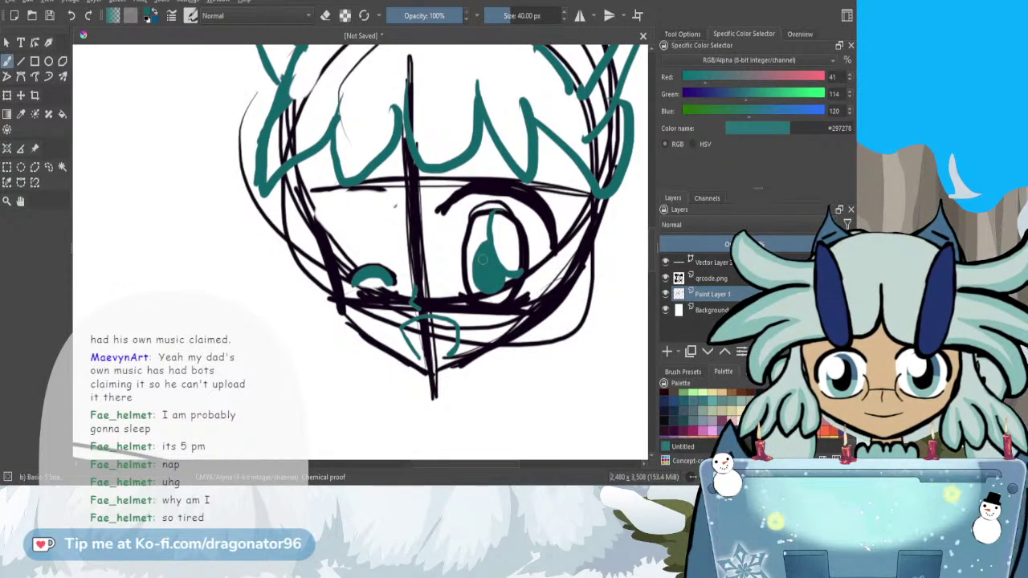
pyautogui.scroll(-5, 483, 266)
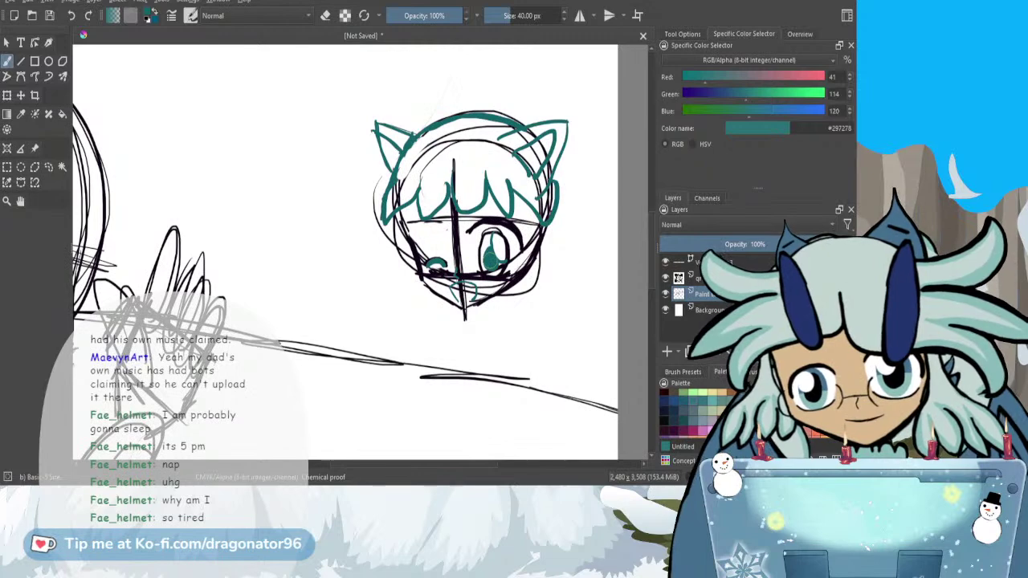
# - Sketch the small cat-eared girl's body below the head with a centre line, shoulder line, narrow torso and tapering legs
pyautogui.scroll(-2, 462, 318)
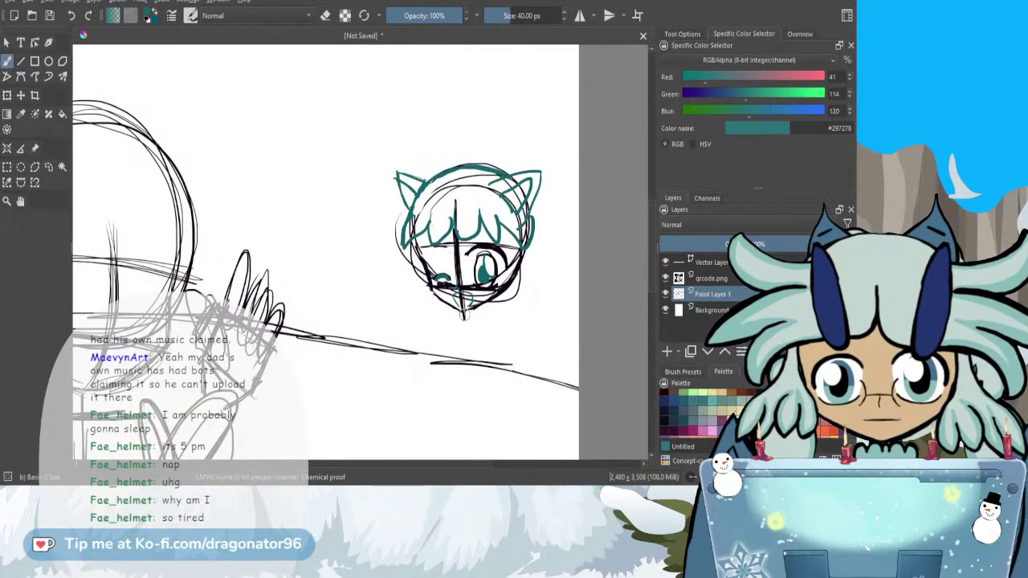
pyautogui.moveTo(462, 352); pyautogui.dragTo(465, 436)
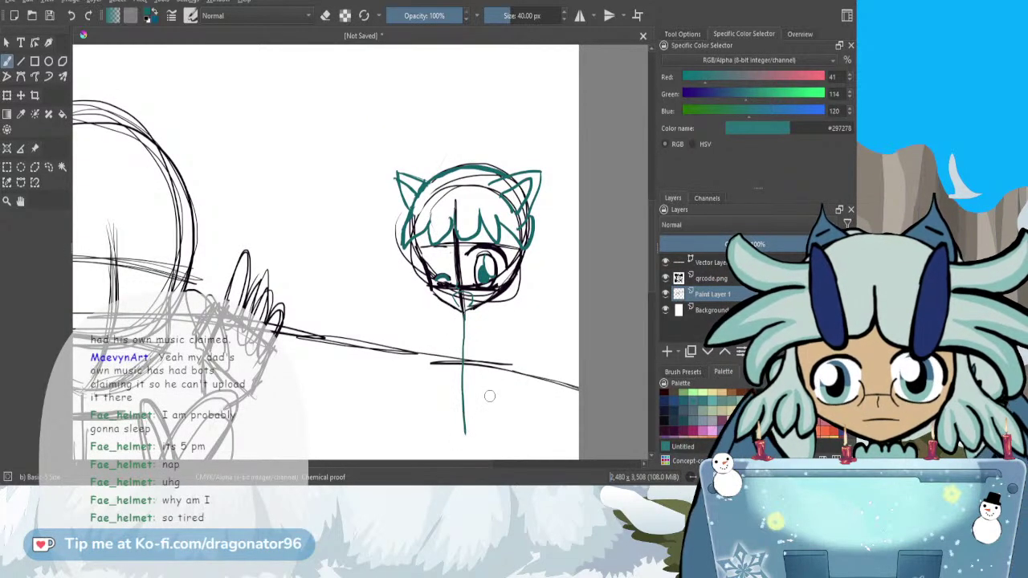
pyautogui.scroll(-2, 325, 252)
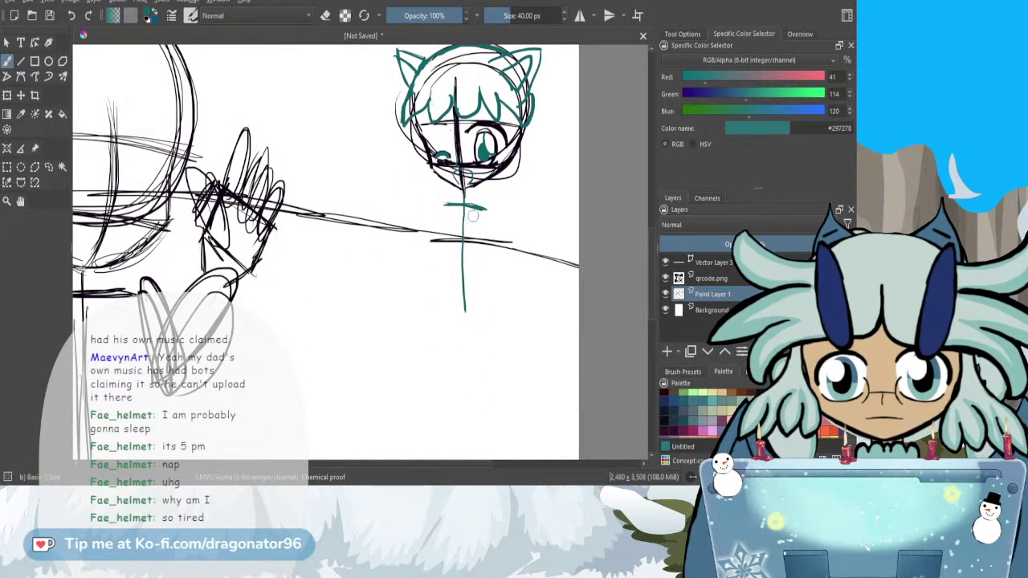
pyautogui.moveTo(471, 230); pyautogui.dragTo(474, 262)
pyautogui.moveTo(467, 301)
pyautogui.mouseDown()
pyautogui.moveTo(444, 274)
pyautogui.moveTo(451, 217)
pyautogui.mouseUp()
pyautogui.scroll(-1, 493, 236)
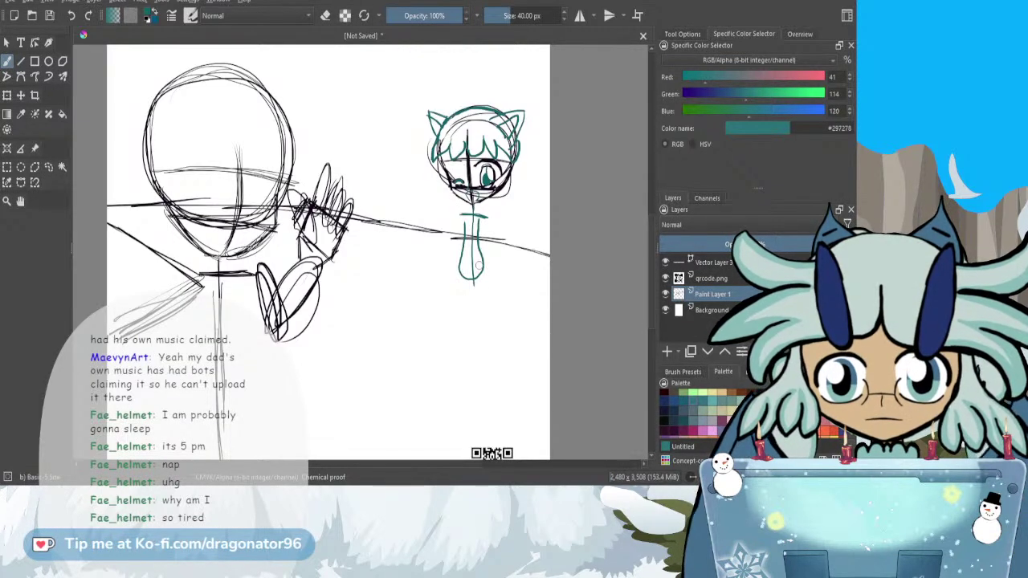
pyautogui.moveTo(480, 262); pyautogui.dragTo(469, 318)
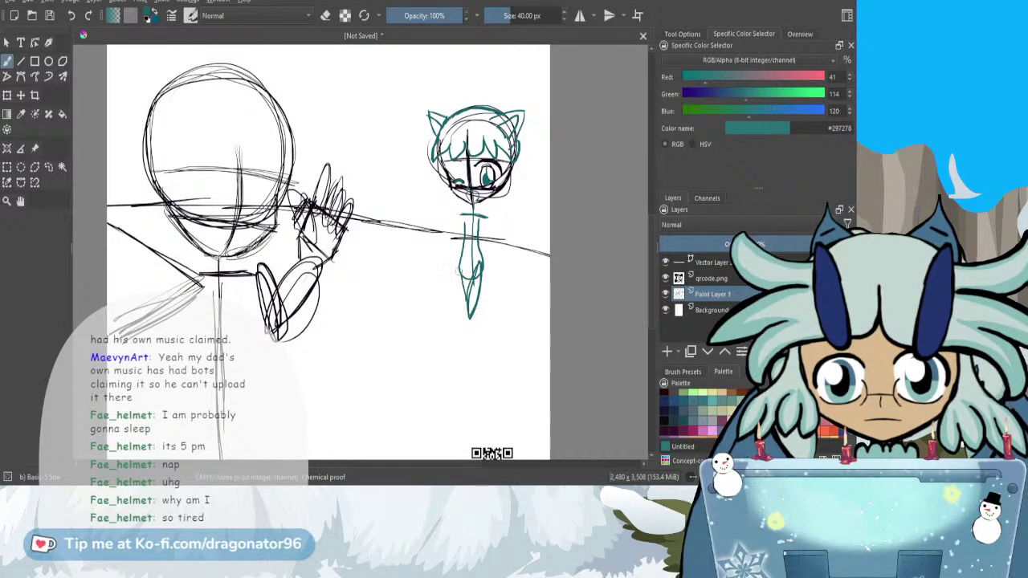
pyautogui.moveTo(460, 275); pyautogui.dragTo(470, 279)
# - Sketch the girl's bent arm on the open-eye side, from the shoulder down to a hand resting at the hip
pyautogui.scroll(2, 500, 181)
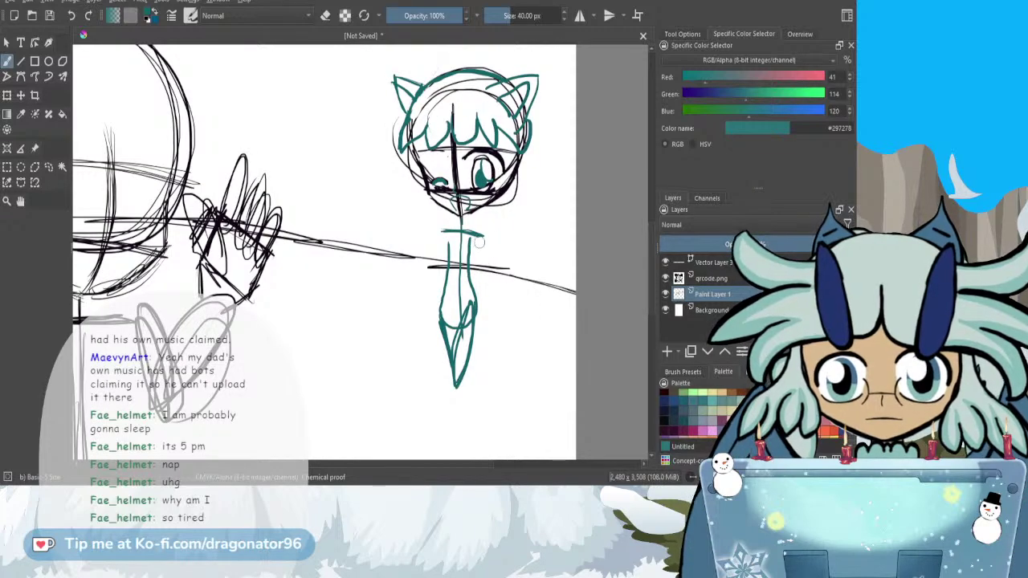
pyautogui.moveTo(474, 236)
pyautogui.mouseDown()
pyautogui.moveTo(487, 268)
pyautogui.moveTo(480, 283)
pyautogui.moveTo(490, 267)
pyautogui.mouseUp()
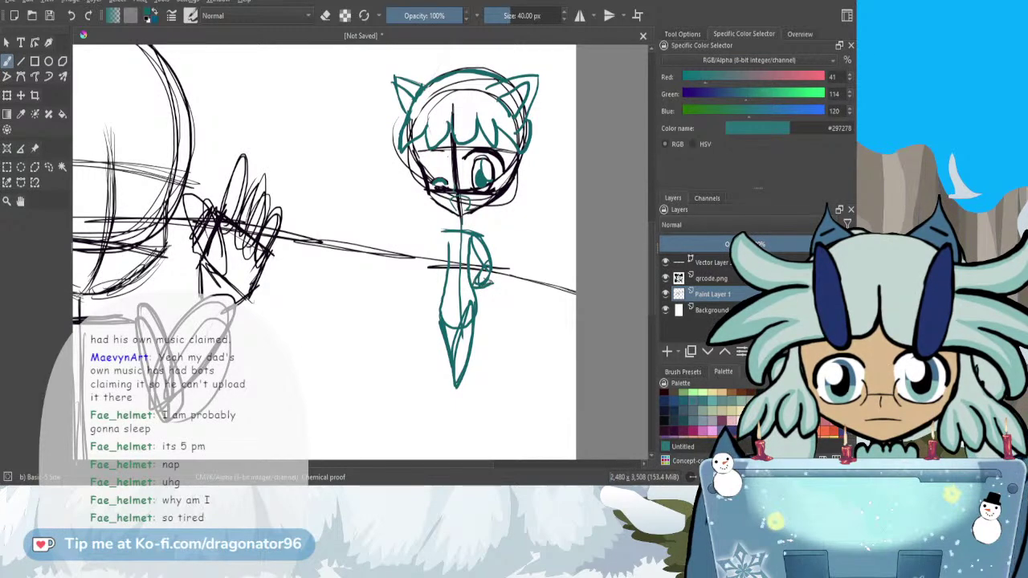
pyautogui.scroll(1, 442, 238)
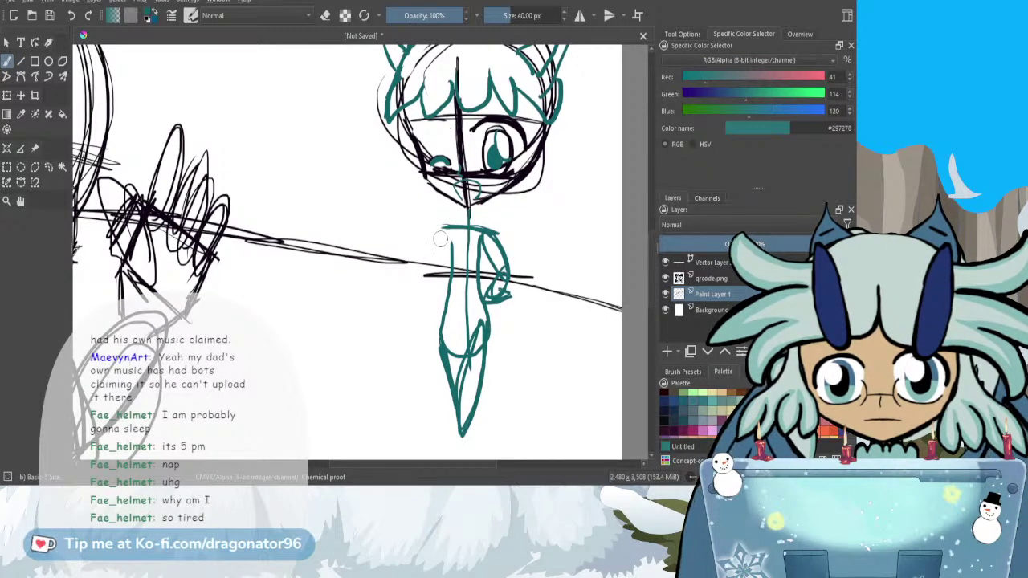
# - Sketch the girl's other arm bent at the elbow and raised, with a diamond-shaped palm at its end
pyautogui.moveTo(443, 230)
pyautogui.mouseDown()
pyautogui.moveTo(421, 284)
pyautogui.moveTo(398, 236)
pyautogui.moveTo(410, 288)
pyautogui.moveTo(423, 282)
pyautogui.mouseUp()
pyautogui.moveTo(446, 230); pyautogui.dragTo(426, 283)
pyautogui.moveTo(451, 230)
pyautogui.mouseDown()
pyautogui.moveTo(413, 259)
pyautogui.moveTo(387, 223)
pyautogui.moveTo(414, 255)
pyautogui.mouseUp()
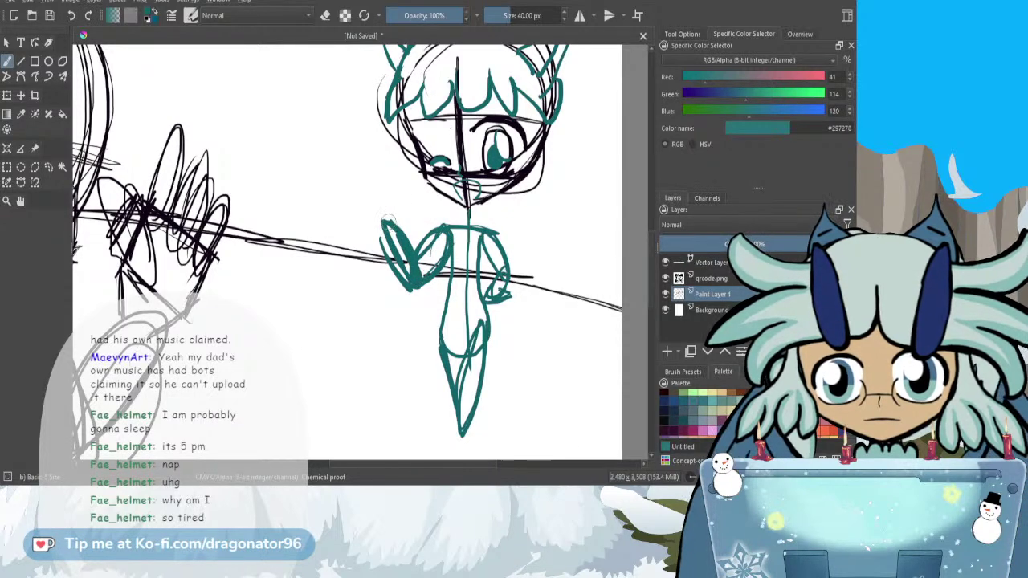
pyautogui.hotkey('ctrl', 'z')
pyautogui.moveTo(388, 194)
pyautogui.mouseDown()
pyautogui.moveTo(402, 218)
pyautogui.moveTo(368, 219)
pyautogui.mouseUp()
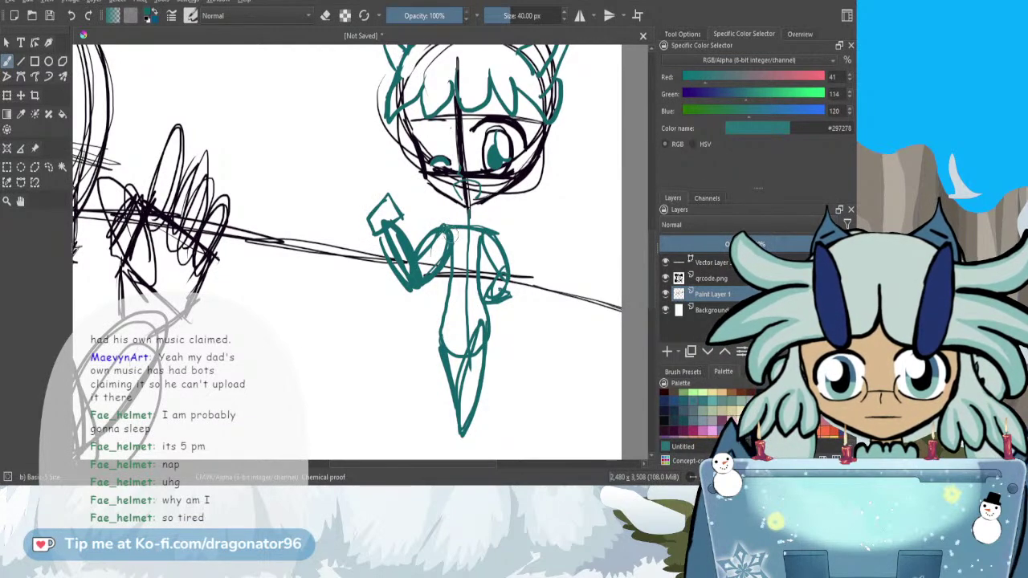
# - Switch to the darker teal #1c596e and sketch a flared skirt at the girl's hips and a foot at the tip of the legs
pyautogui.click(682, 396)
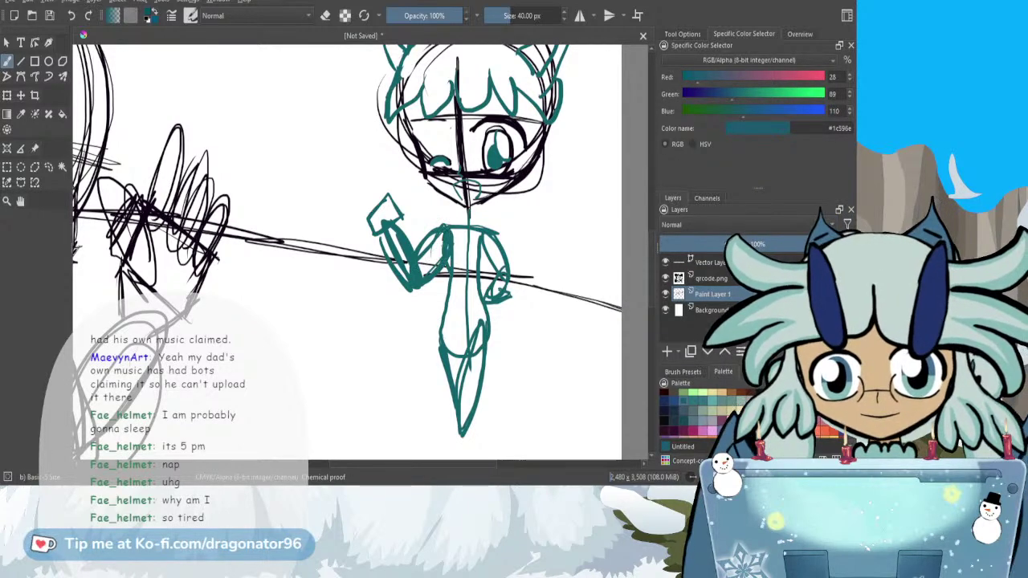
pyautogui.moveTo(452, 269)
pyautogui.mouseDown()
pyautogui.moveTo(447, 302)
pyautogui.moveTo(415, 328)
pyautogui.mouseUp()
pyautogui.moveTo(480, 292); pyautogui.dragTo(504, 332)
pyautogui.moveTo(504, 332)
pyautogui.mouseDown()
pyautogui.moveTo(459, 346)
pyautogui.moveTo(416, 329)
pyautogui.mouseUp()
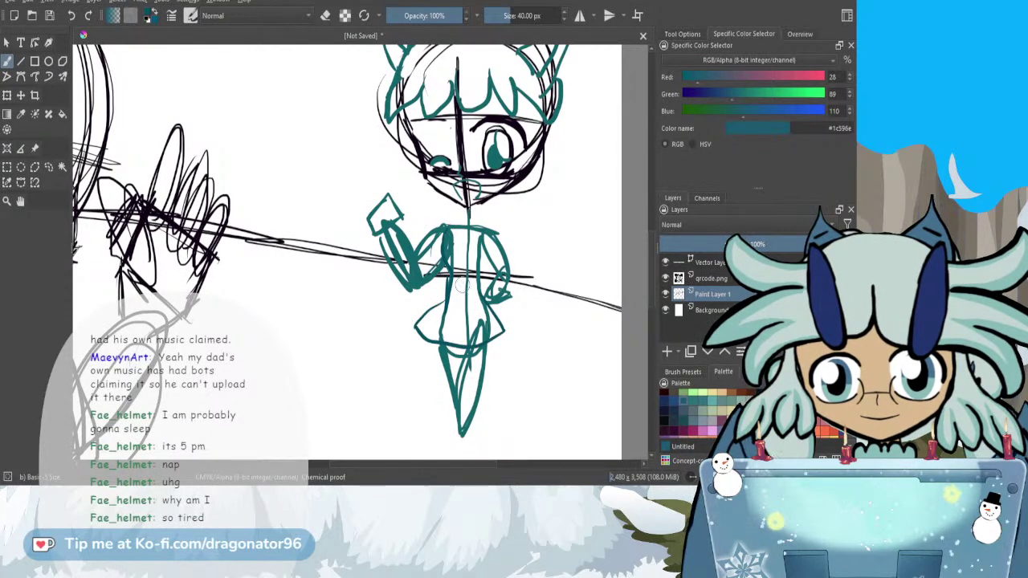
pyautogui.scroll(-1, 460, 282)
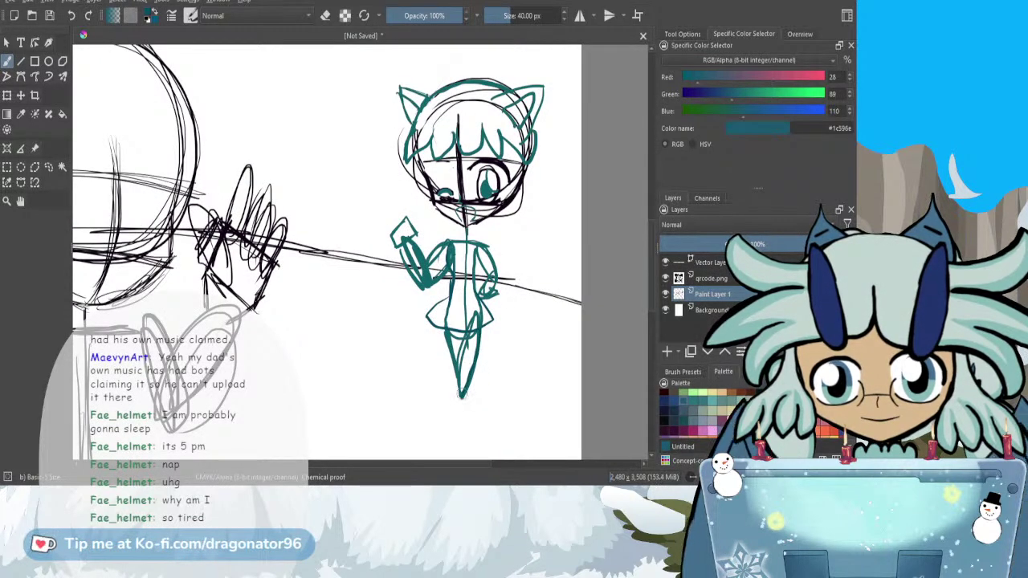
pyautogui.moveTo(453, 376)
pyautogui.mouseDown()
pyautogui.moveTo(440, 404)
pyautogui.moveTo(465, 396)
pyautogui.mouseUp()
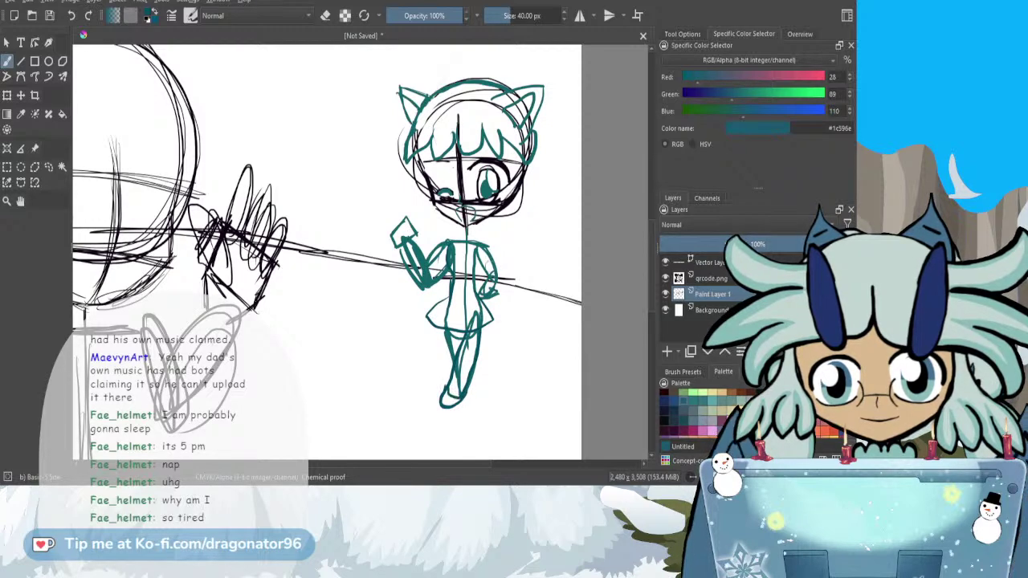
# - Sketch spread fingers on the girl's raised hand and a sleeve line over the shoulder of the lowered arm
pyautogui.scroll(1, 409, 202)
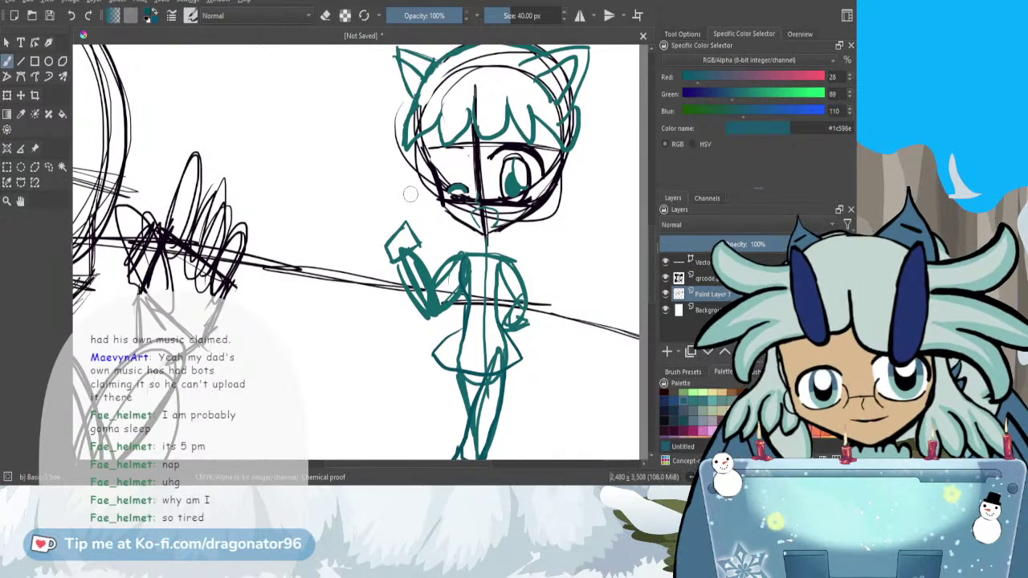
pyautogui.moveTo(409, 197); pyautogui.dragTo(417, 231)
pyautogui.moveTo(385, 192)
pyautogui.mouseDown()
pyautogui.moveTo(401, 244)
pyautogui.moveTo(373, 227)
pyautogui.moveTo(387, 251)
pyautogui.moveTo(411, 263)
pyautogui.moveTo(424, 307)
pyautogui.mouseUp()
pyautogui.moveTo(404, 271)
pyautogui.mouseDown()
pyautogui.moveTo(429, 309)
pyautogui.moveTo(458, 277)
pyautogui.moveTo(457, 251)
pyautogui.moveTo(439, 252)
pyautogui.mouseUp()
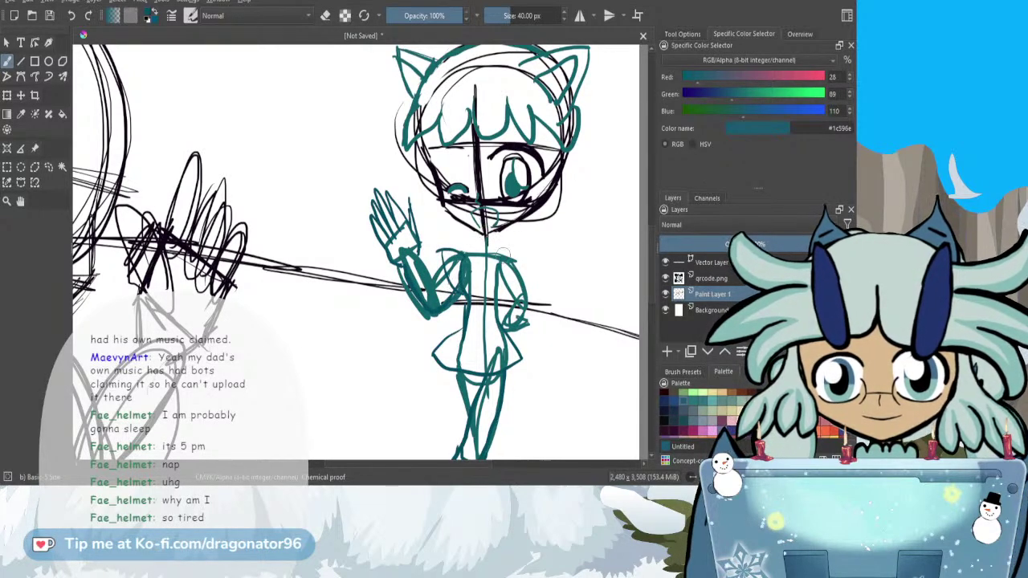
pyautogui.moveTo(522, 268); pyautogui.dragTo(510, 288)
pyautogui.scroll(-1, 496, 271)
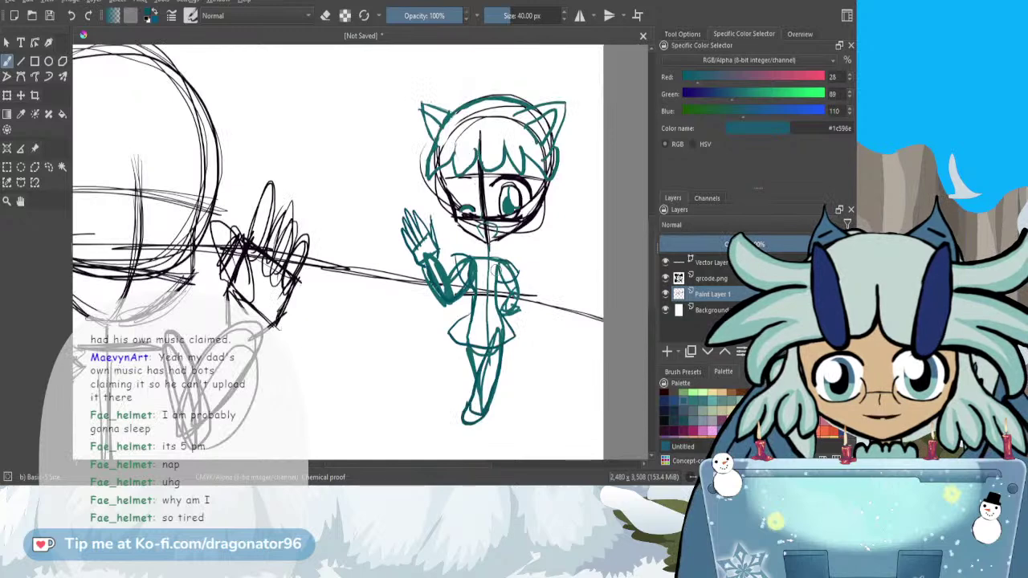
pyautogui.scroll(2, 652, 278)
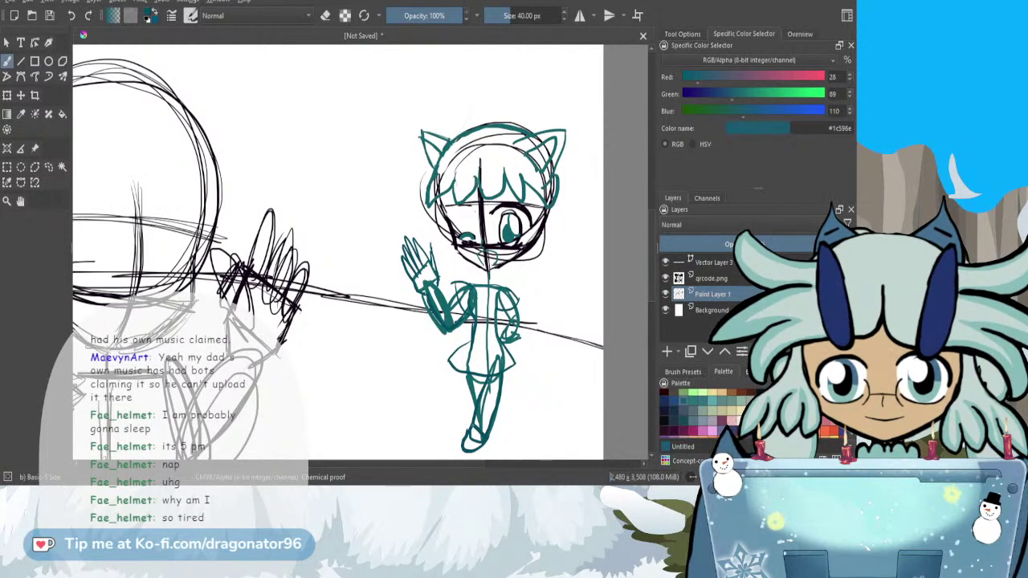
# - Erase the stray lines inside the girl's foot and sketch flared hair strands on both sides of her head
pyautogui.press('e')
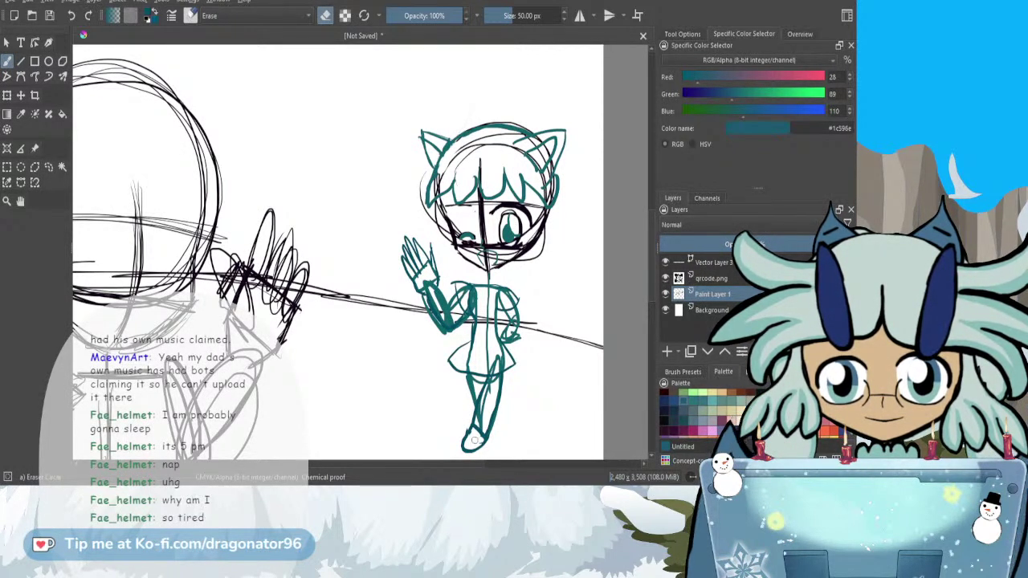
pyautogui.press('e')
pyautogui.moveTo(551, 193)
pyautogui.mouseDown()
pyautogui.moveTo(575, 258)
pyautogui.moveTo(546, 250)
pyautogui.mouseUp()
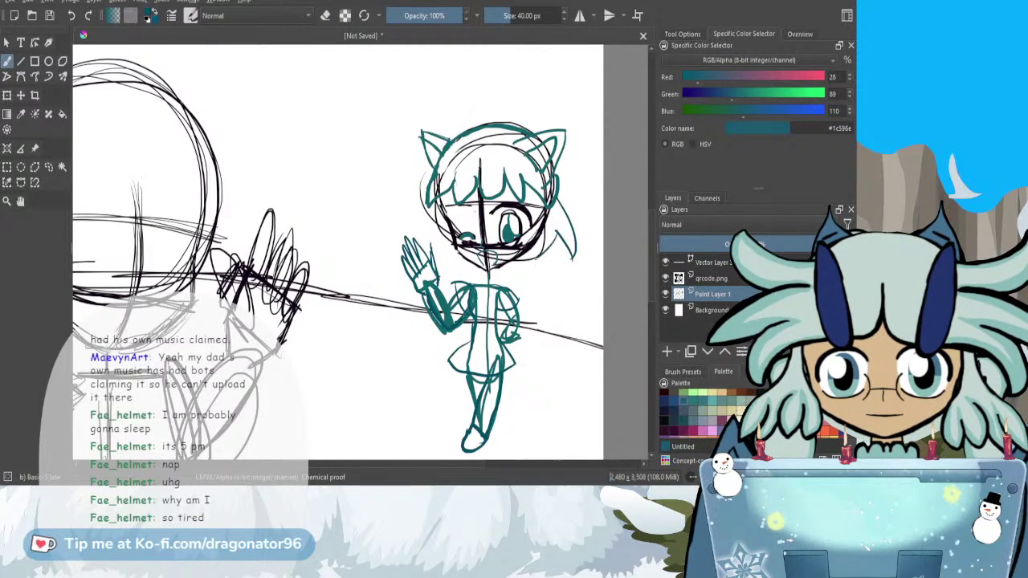
pyautogui.moveTo(441, 192); pyautogui.dragTo(408, 225)
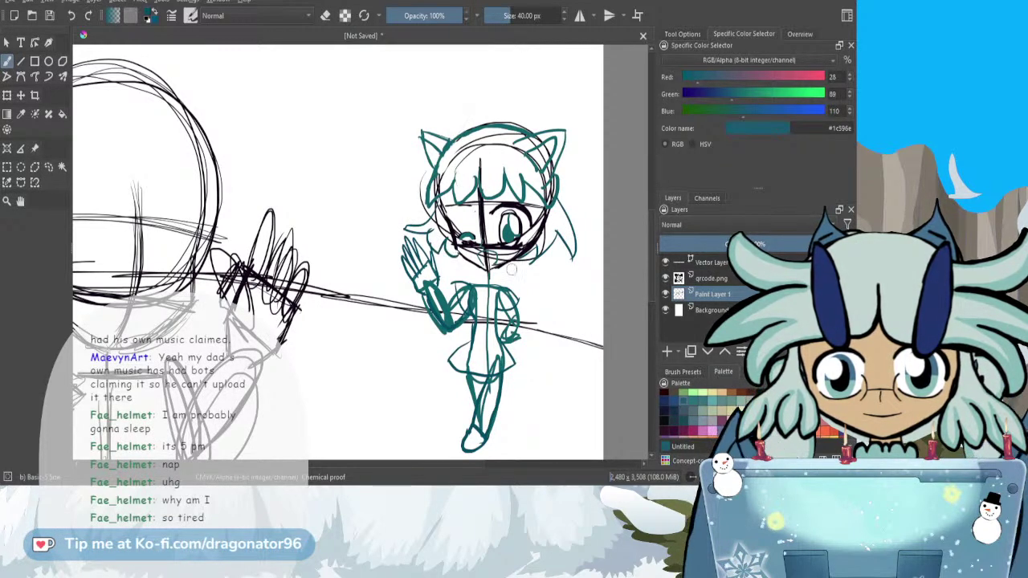
pyautogui.scroll(-1, 534, 223)
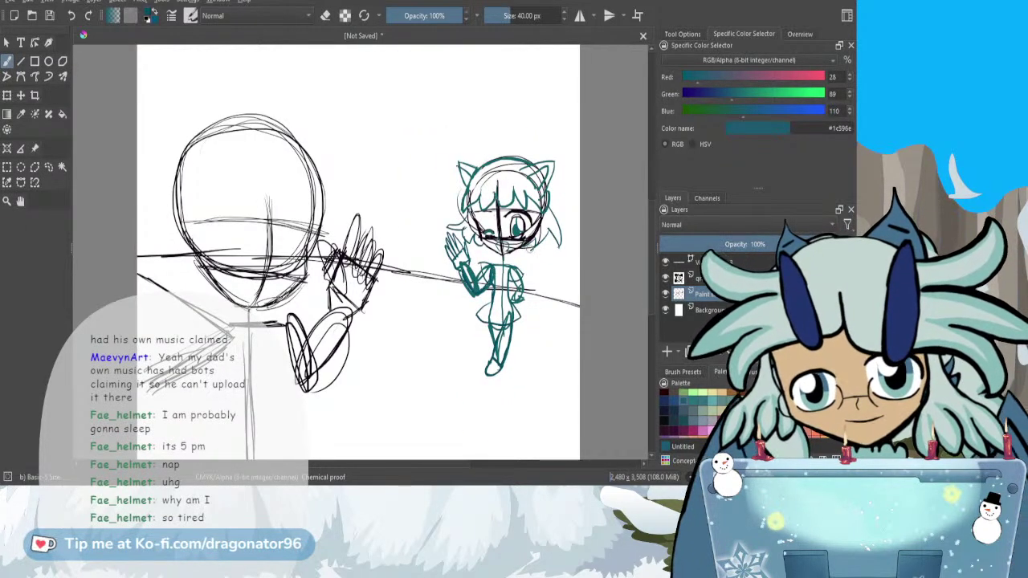
pyautogui.moveTo(424, 465); pyautogui.dragTo(435, 464)
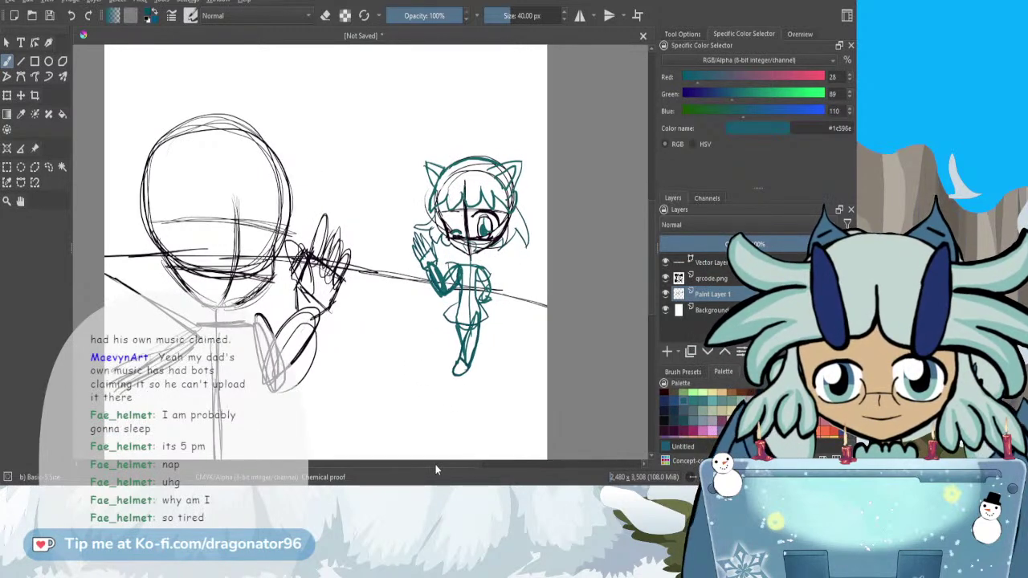
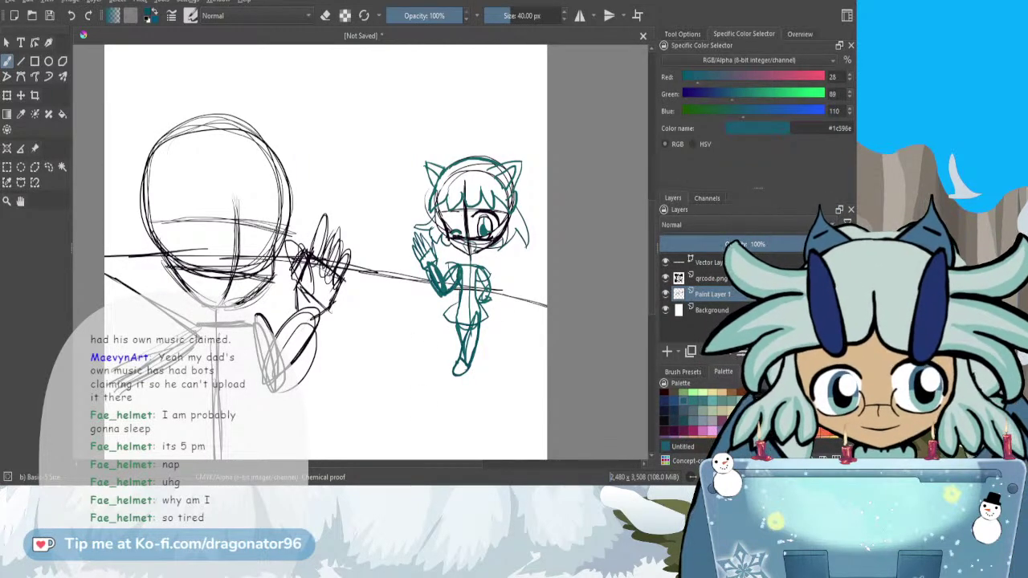
# - On Paint Layer 1, sketch the large figure's flared dress with a curved hem and two leg lines running to the page edge
pyautogui.scroll(-1, 527, 310)
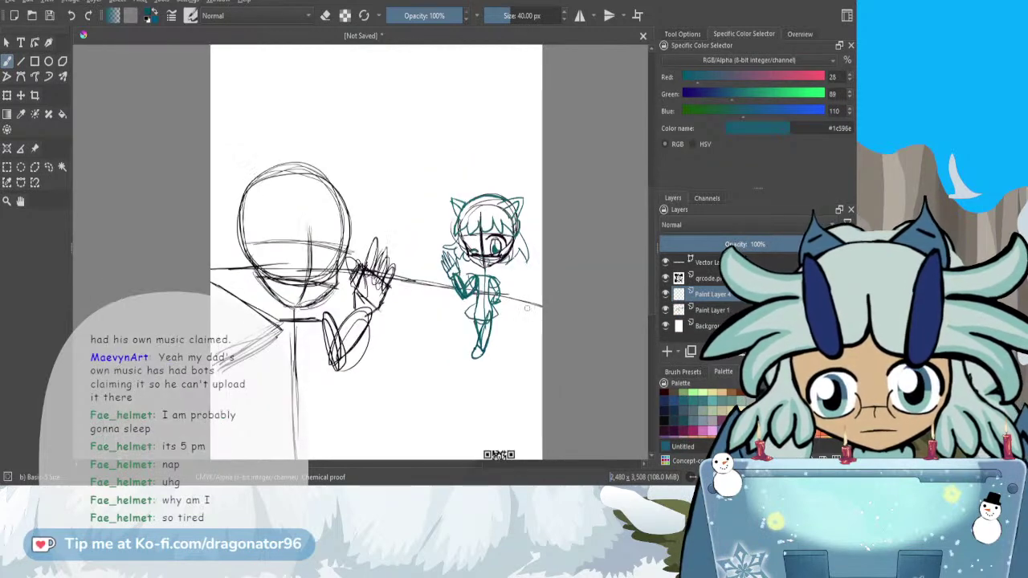
pyautogui.moveTo(445, 464); pyautogui.dragTo(407, 464)
pyautogui.moveTo(653, 270); pyautogui.dragTo(689, 298)
pyautogui.click(692, 310)
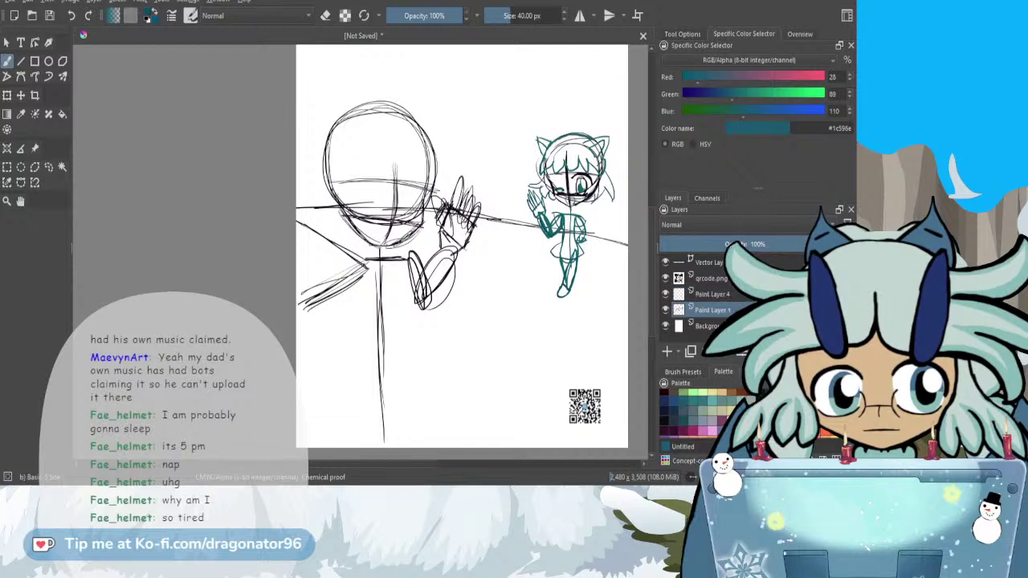
pyautogui.moveTo(407, 276); pyautogui.dragTo(421, 394)
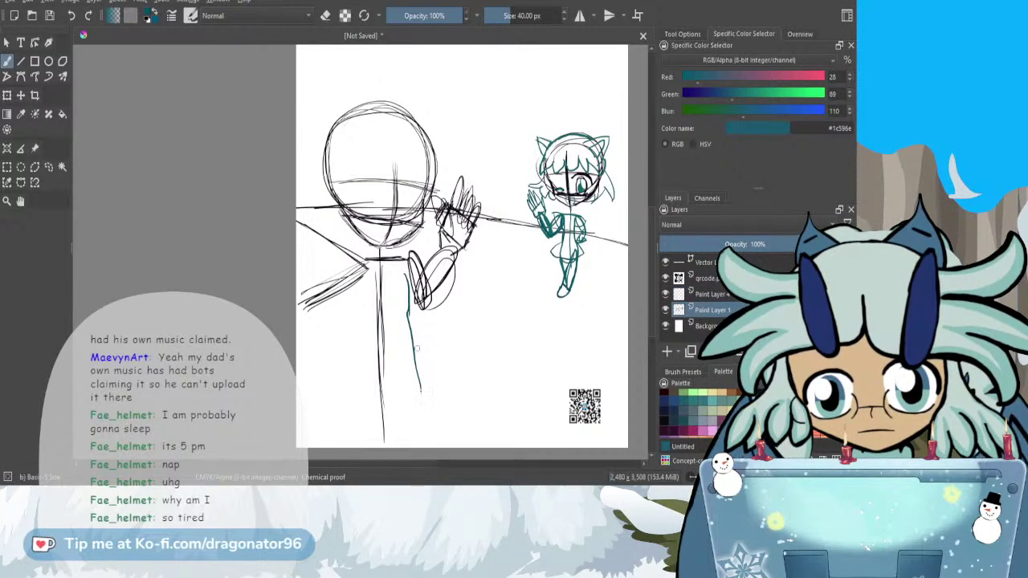
pyautogui.moveTo(359, 289)
pyautogui.mouseDown()
pyautogui.moveTo(341, 347)
pyautogui.moveTo(426, 393)
pyautogui.mouseUp()
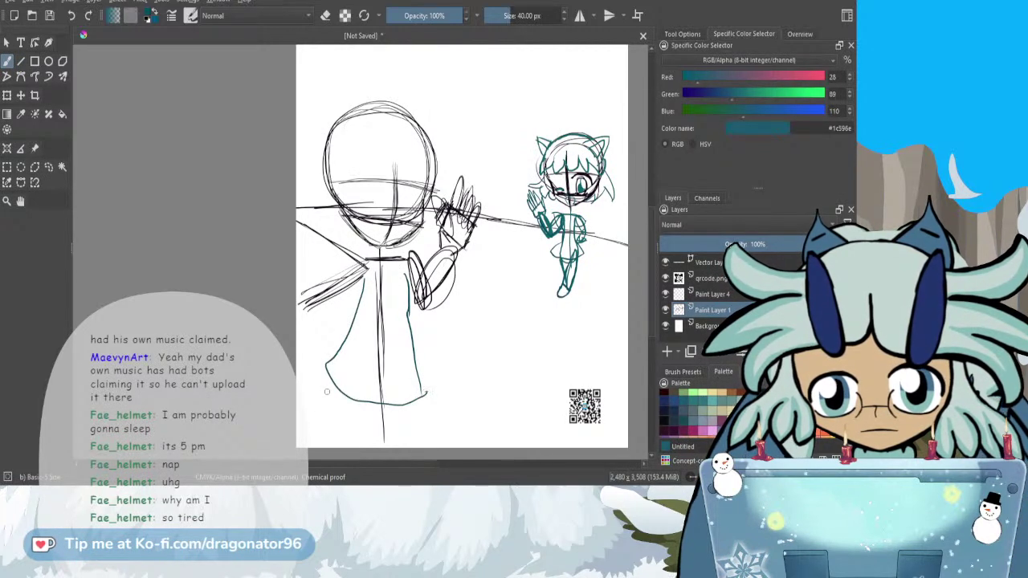
pyautogui.moveTo(405, 418); pyautogui.dragTo(408, 448)
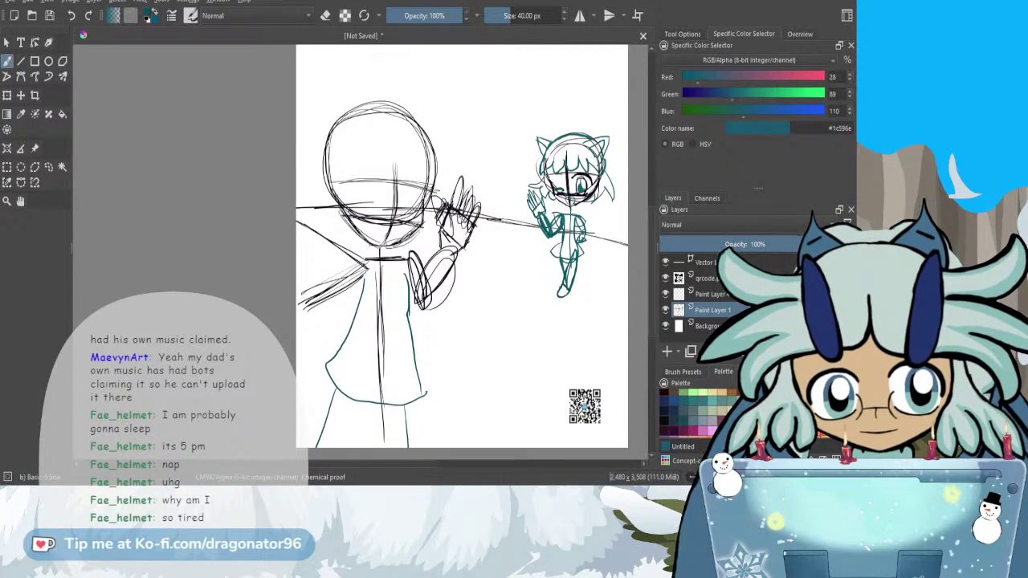
# - Copy Paint Layer 1 and the vector layer into a new CMYK document and hide its empty Paint Layer 1 and Paint Layer 2
pyautogui.keyDown('ctrl'); pyautogui.click(714, 278); pyautogui.keyUp('ctrl')
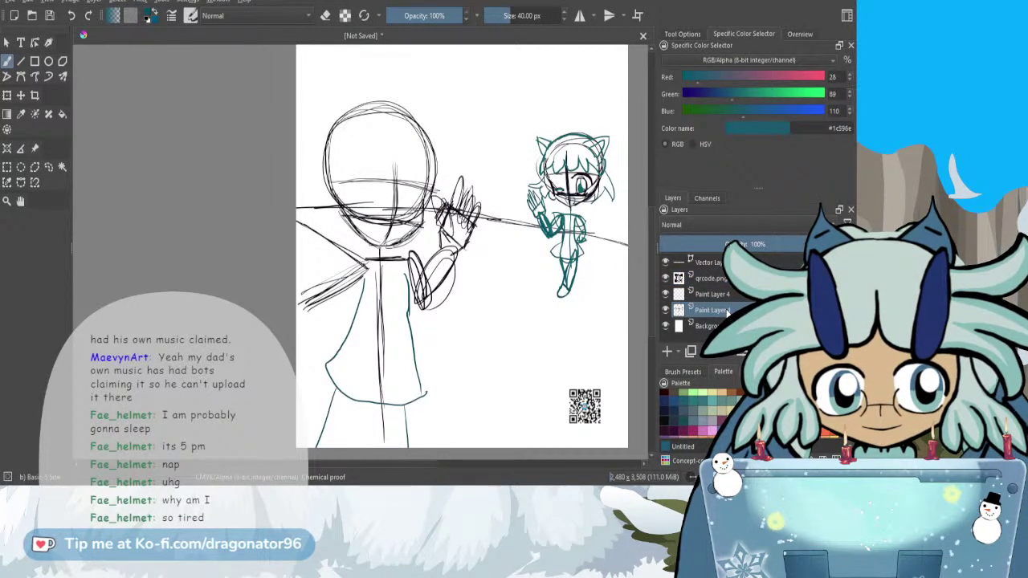
pyautogui.click(719, 262)
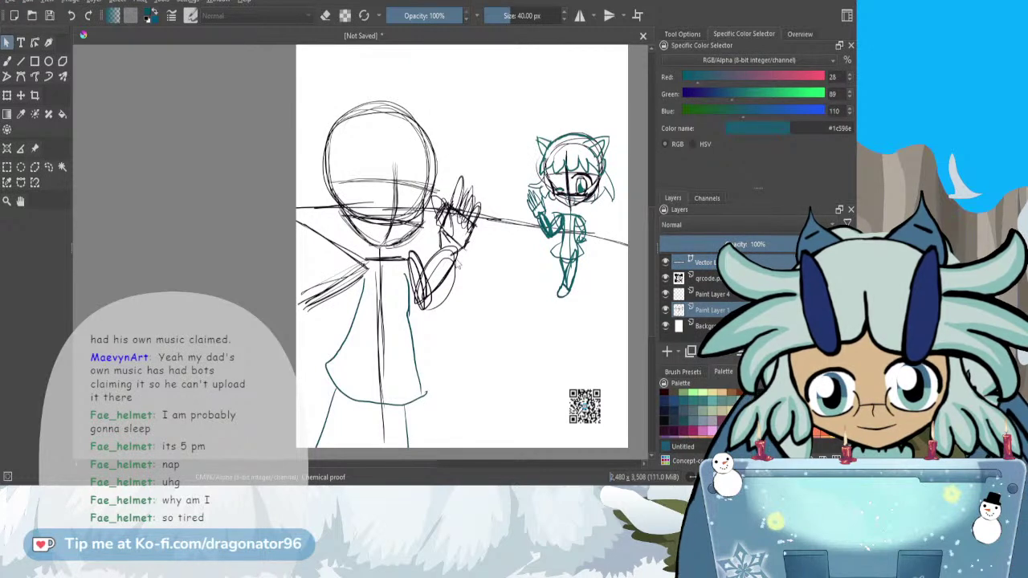
pyautogui.click(522, 379)
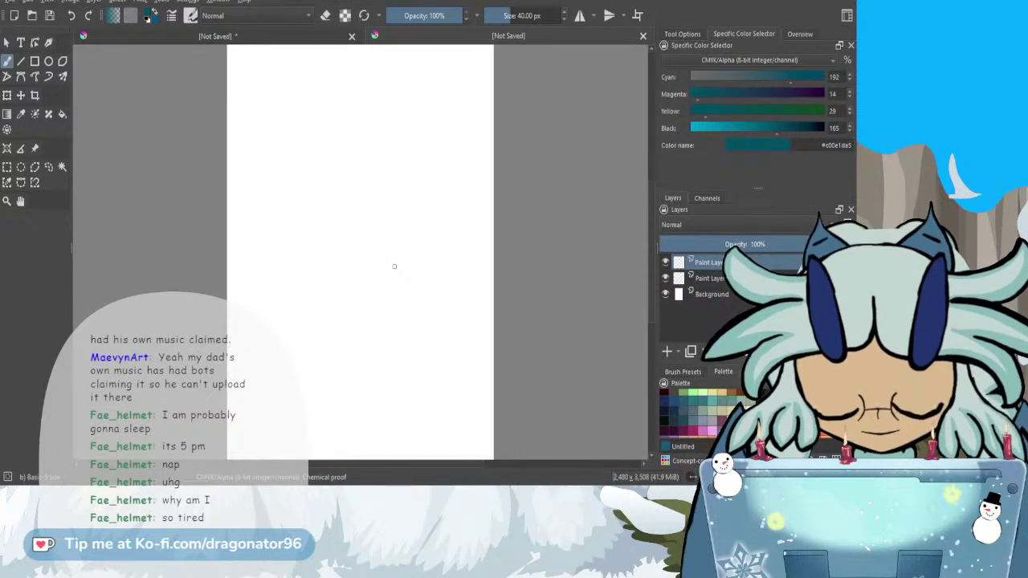
pyautogui.hotkey('ctrl', 'v')
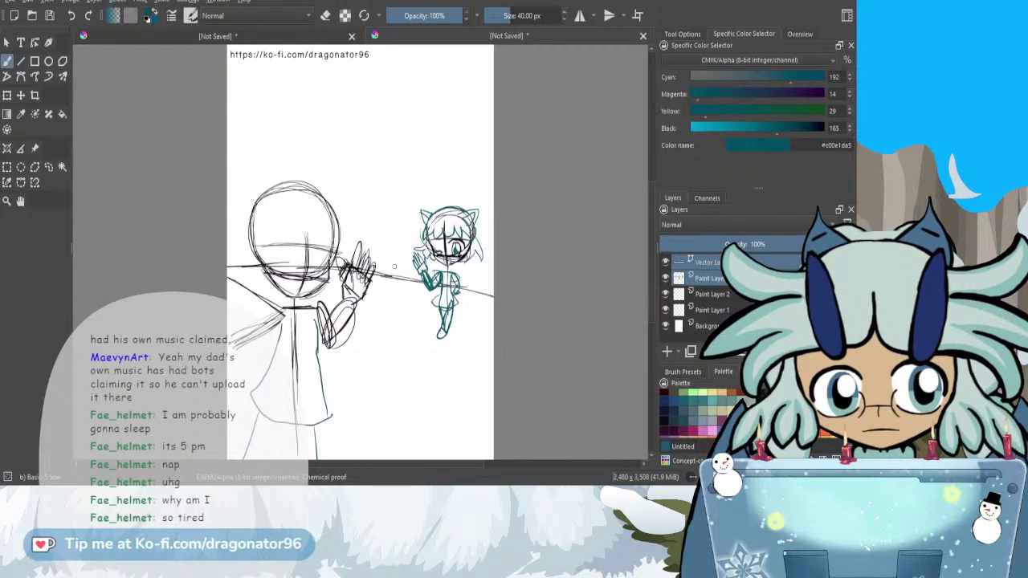
pyautogui.moveTo(652, 206)
pyautogui.mouseDown()
pyautogui.moveTo(652, 247)
pyautogui.moveTo(652, 222)
pyautogui.mouseUp()
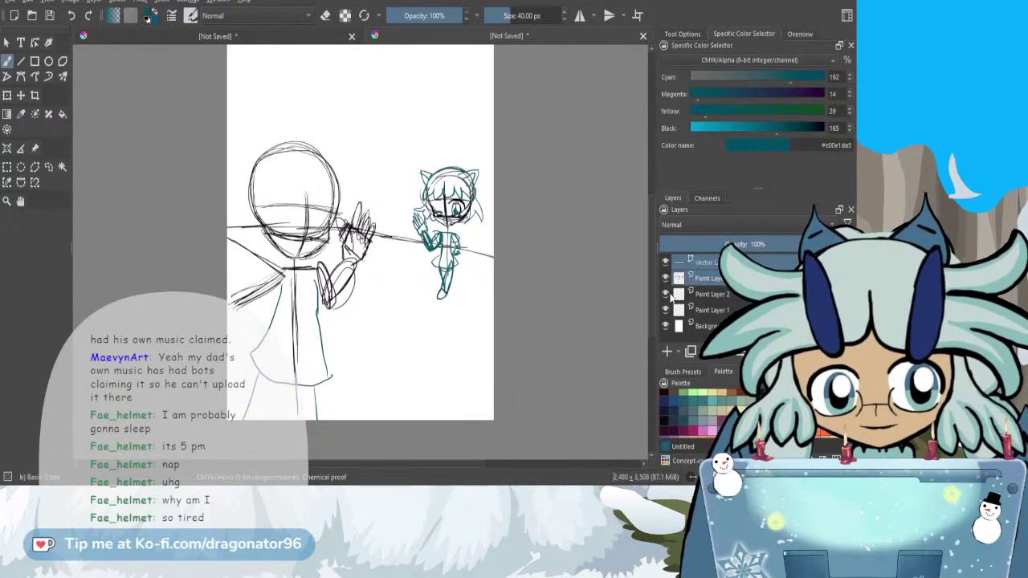
pyautogui.moveTo(666, 294); pyautogui.dragTo(665, 312)
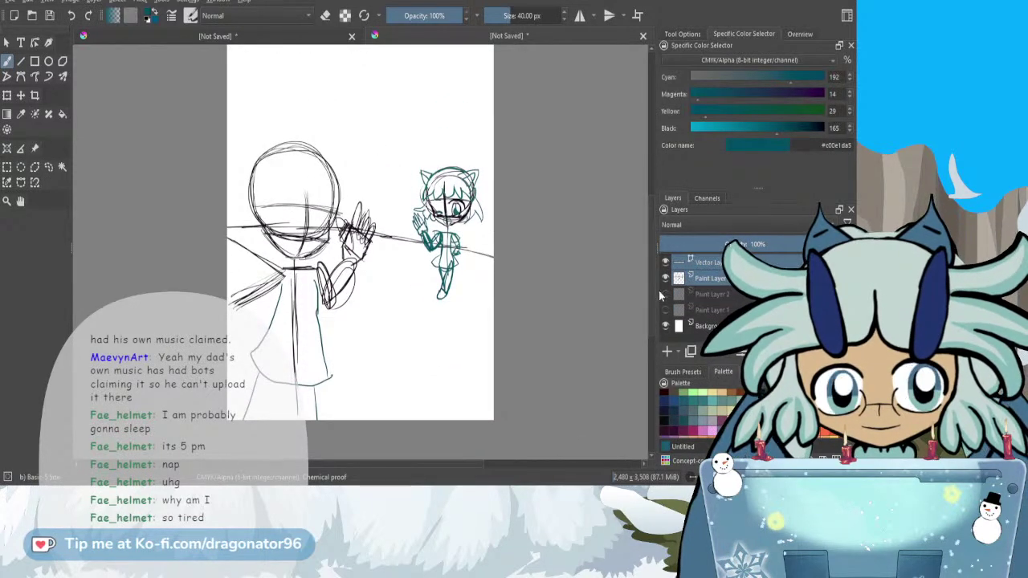
# - Compare the two open documents and close the one without the ko-fi.com link
pyautogui.click(301, 35)
pyautogui.moveTo(652, 241); pyautogui.dragTo(657, 187)
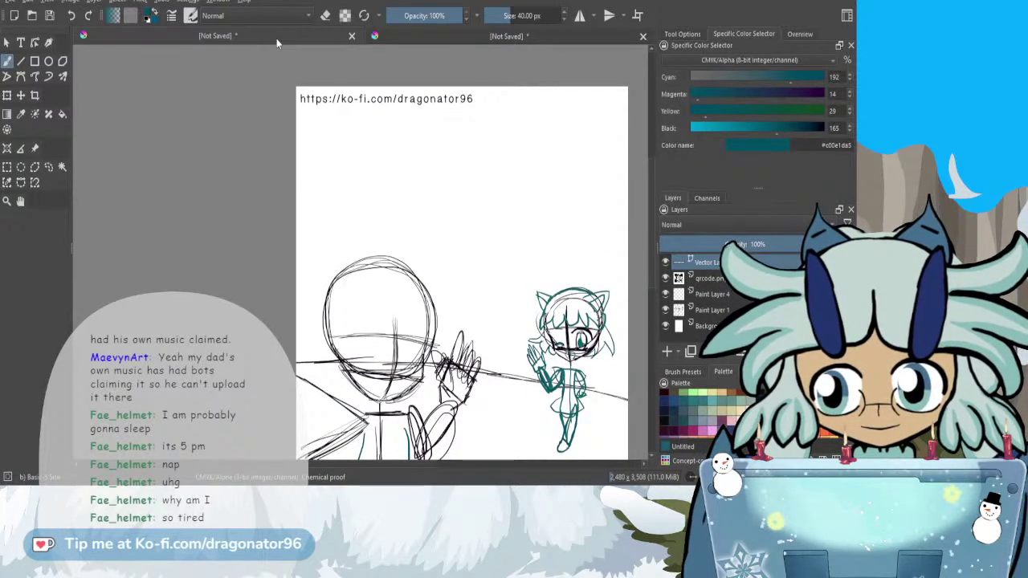
pyautogui.click(424, 37)
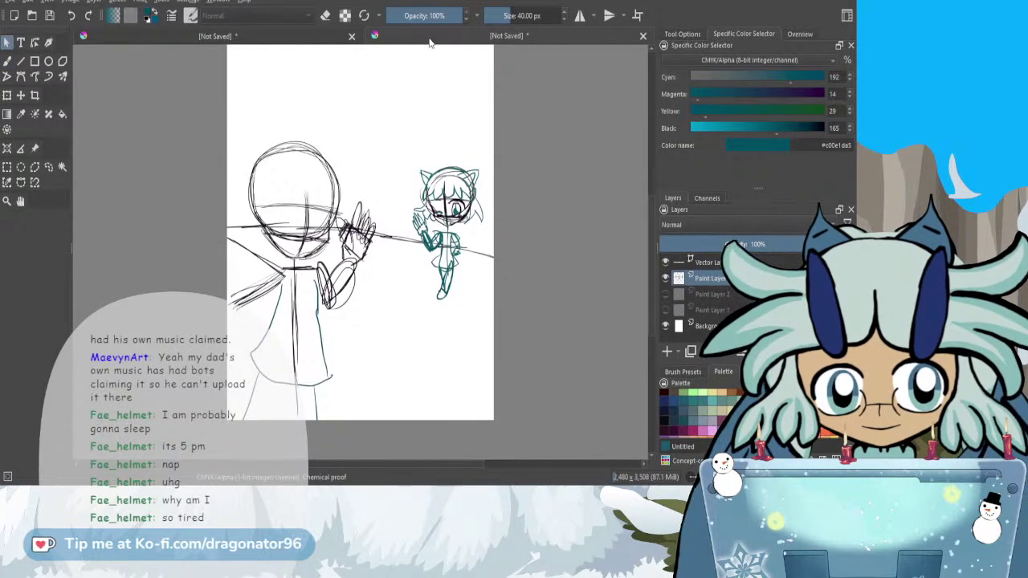
pyautogui.click(277, 37)
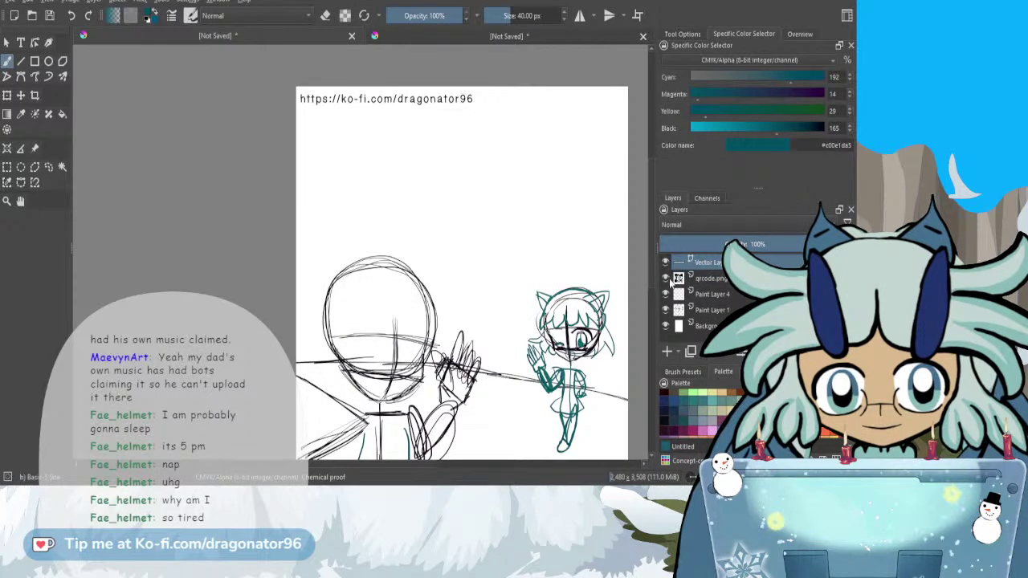
pyautogui.click(517, 33)
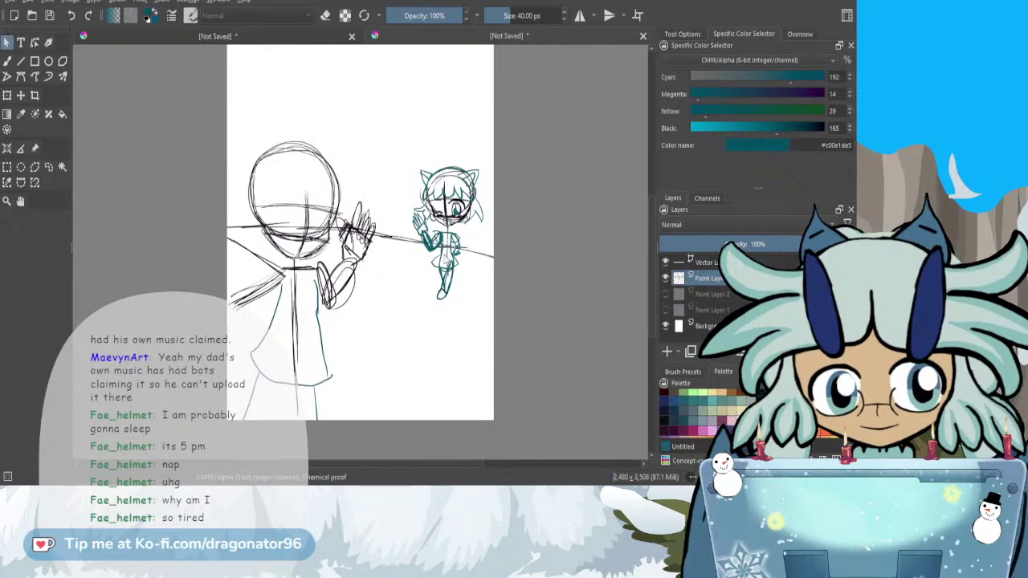
pyautogui.click(231, 137)
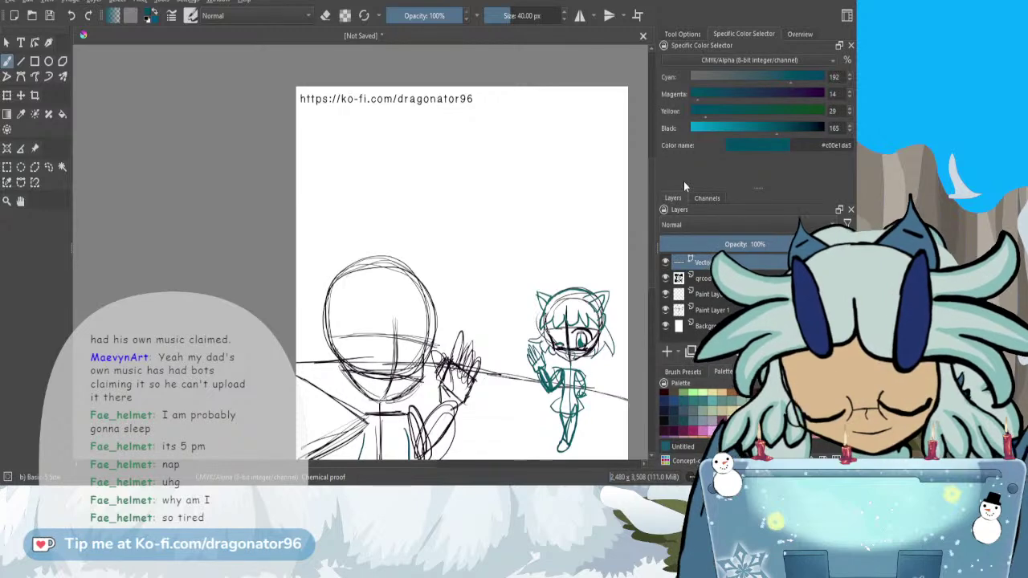
# - Lower the opacity of Paint Layer 1 to fade the rough sketch and make Paint Layer 4 the active layer
pyautogui.click(710, 279)
pyautogui.click(709, 297)
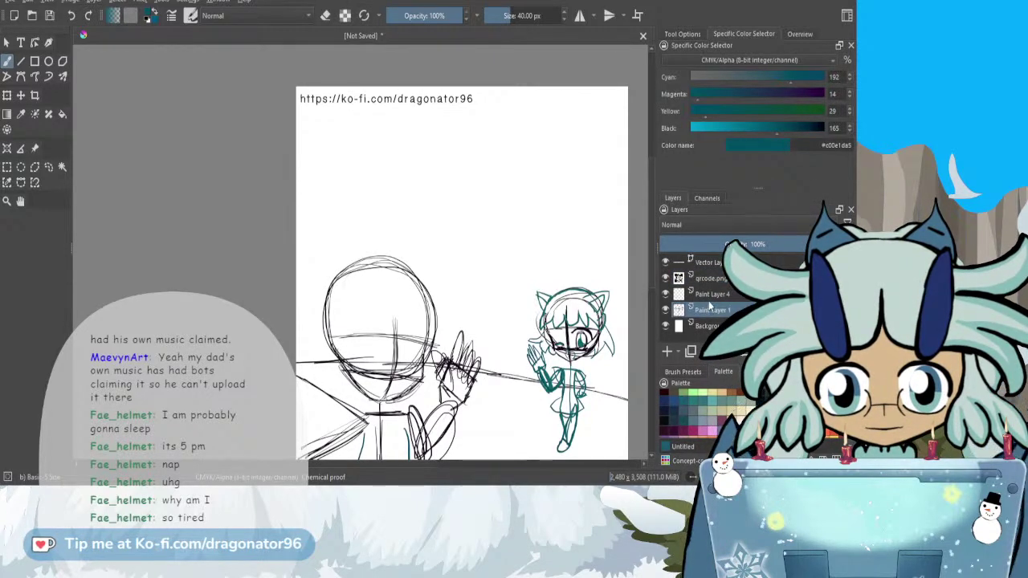
pyautogui.moveTo(652, 269); pyautogui.dragTo(653, 302)
pyautogui.click(712, 308)
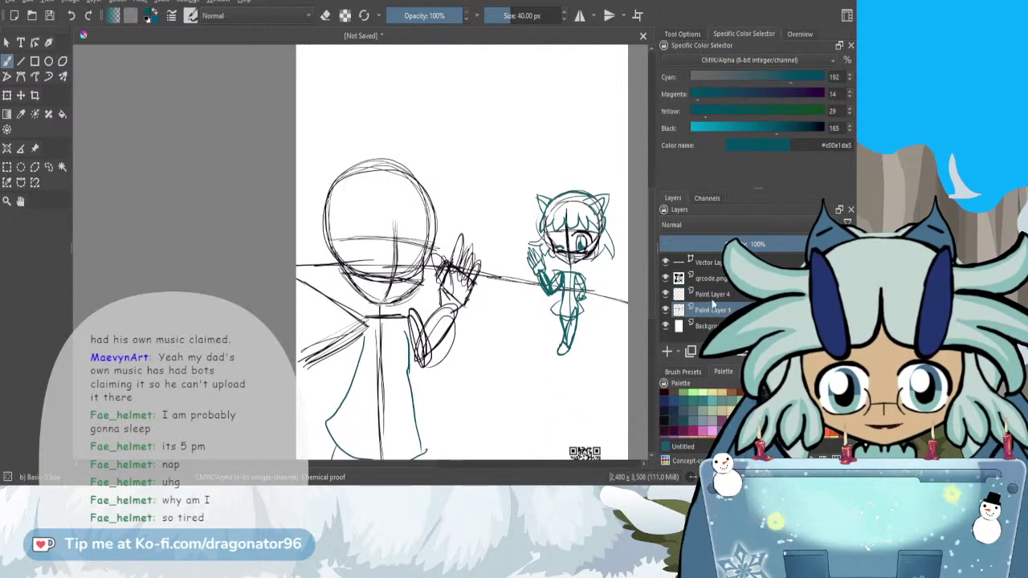
pyautogui.click(705, 245)
pyautogui.click(709, 297)
pyautogui.moveTo(361, 464); pyautogui.dragTo(385, 464)
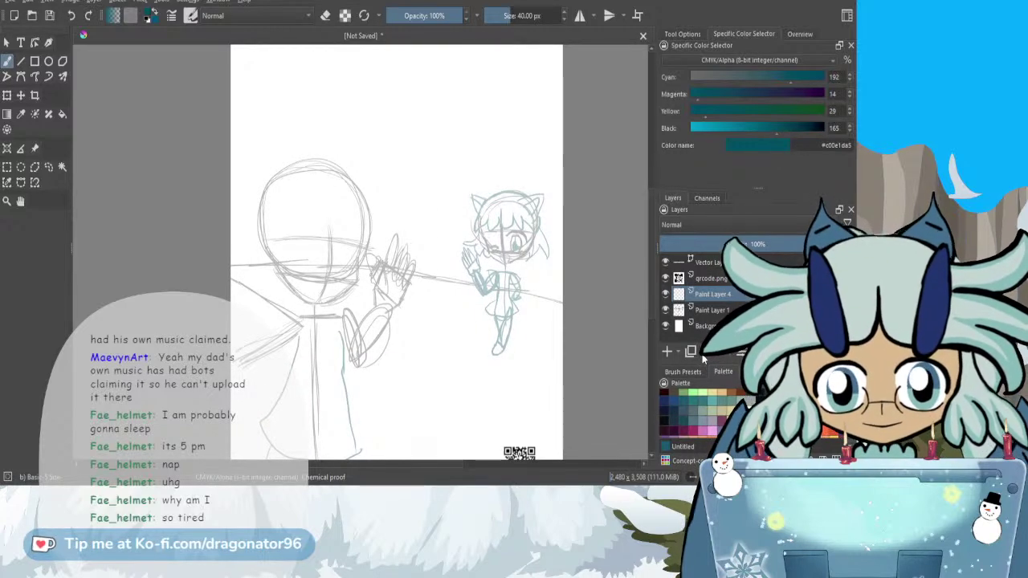
# - Set the brush colour to black with cyan, magenta and yellow at 0 and black at 255
pyautogui.scroll(3, 734, 402)
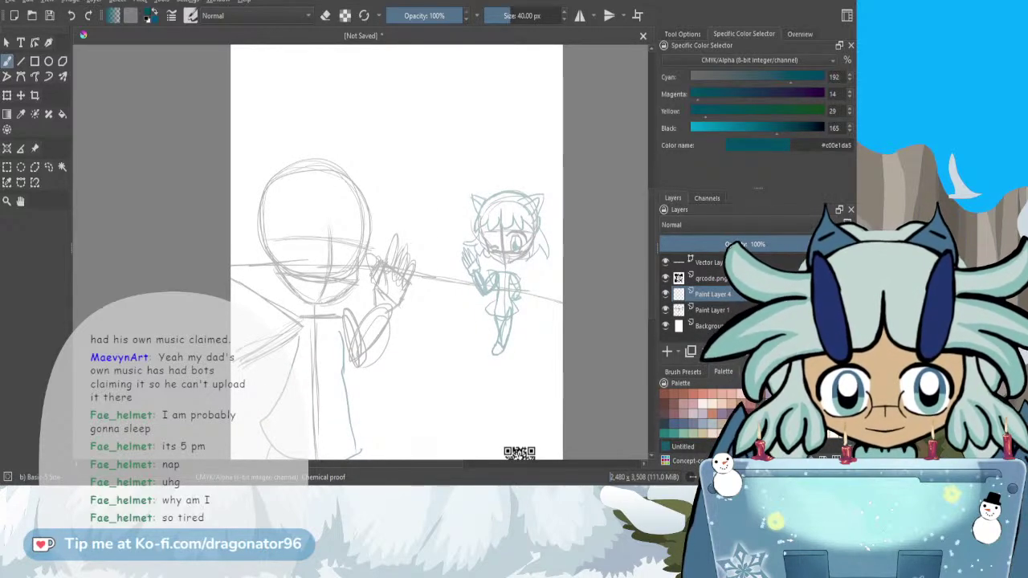
pyautogui.click(666, 414)
pyautogui.moveTo(815, 130); pyautogui.dragTo(832, 130)
pyautogui.moveTo(699, 111); pyautogui.dragTo(681, 79)
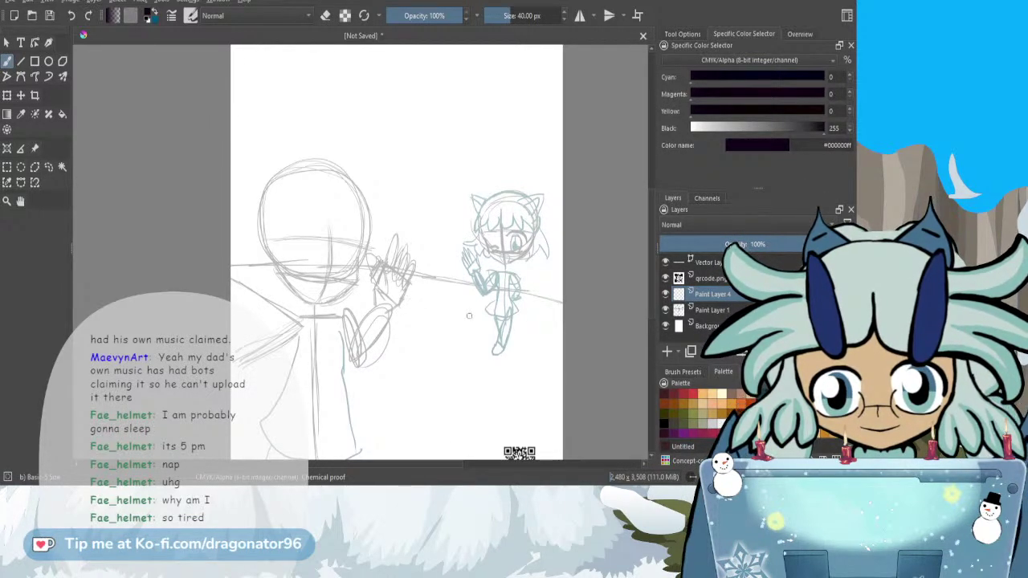
# - On Paint Layer 4, ink the small girl's cheek and jaw outline and her scalloped fringe with the pointed side lock
pyautogui.scroll(5, 524, 245)
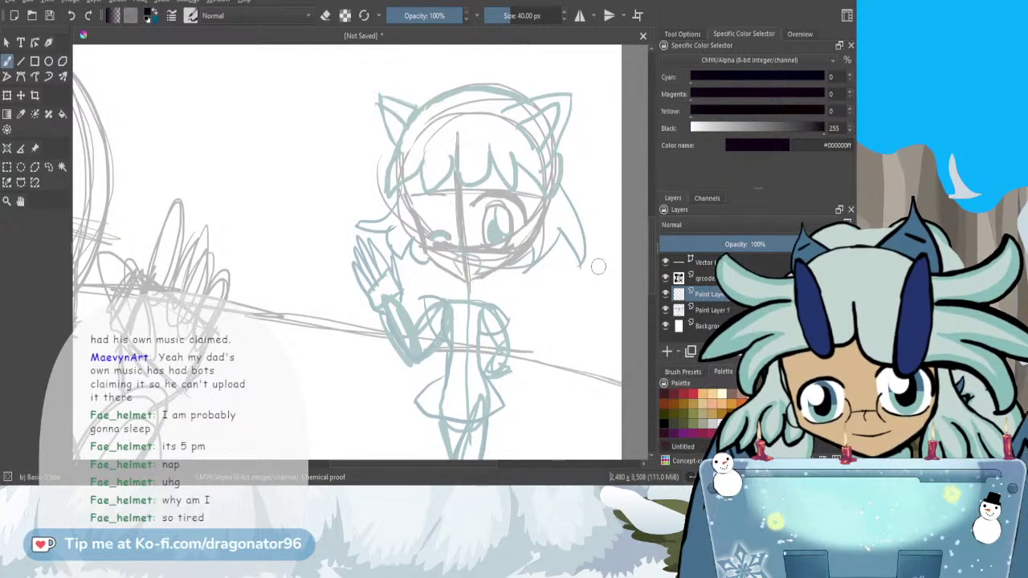
pyautogui.click(7, 43)
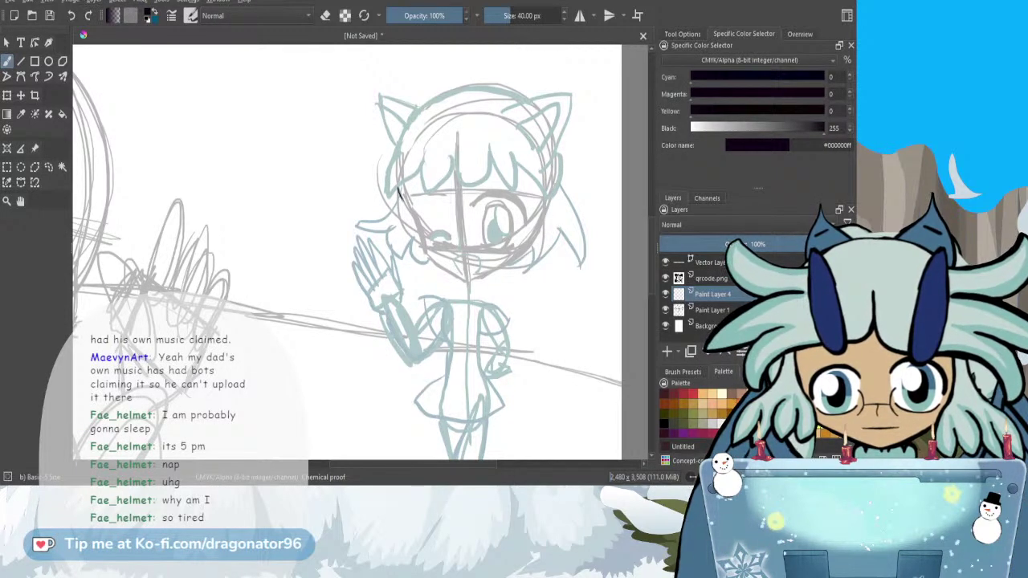
pyautogui.moveTo(419, 231); pyautogui.dragTo(394, 188)
pyautogui.moveTo(424, 245); pyautogui.dragTo(427, 254)
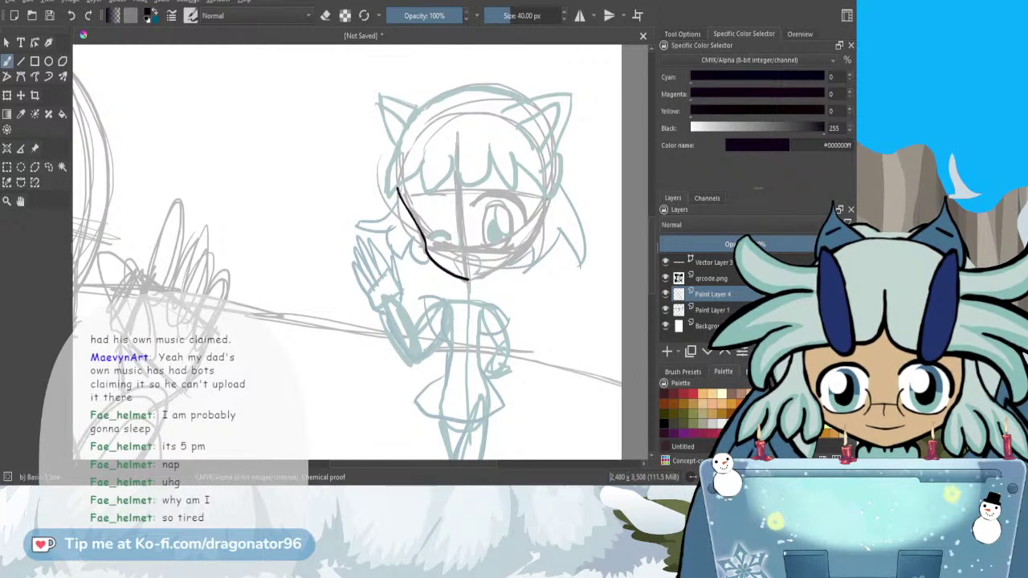
pyautogui.moveTo(530, 242)
pyautogui.mouseDown()
pyautogui.moveTo(504, 268)
pyautogui.moveTo(471, 278)
pyautogui.mouseUp()
pyautogui.hotkey('ctrl', 'z')
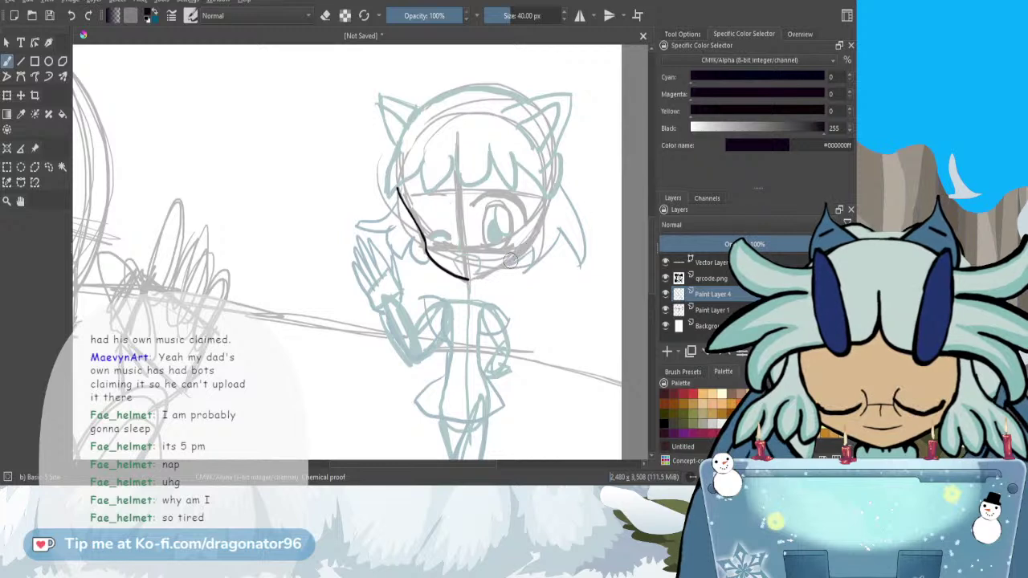
pyautogui.moveTo(465, 277); pyautogui.dragTo(537, 233)
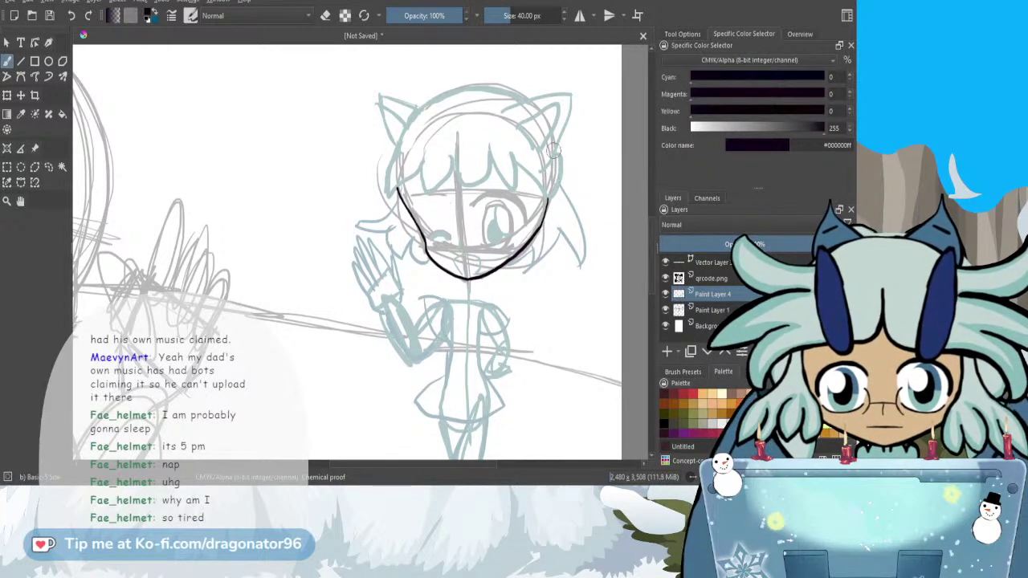
pyautogui.moveTo(560, 175)
pyautogui.mouseDown()
pyautogui.moveTo(516, 153)
pyautogui.moveTo(514, 189)
pyautogui.moveTo(506, 135)
pyautogui.moveTo(485, 138)
pyautogui.moveTo(482, 177)
pyautogui.moveTo(466, 185)
pyautogui.moveTo(450, 149)
pyautogui.moveTo(419, 176)
pyautogui.mouseUp()
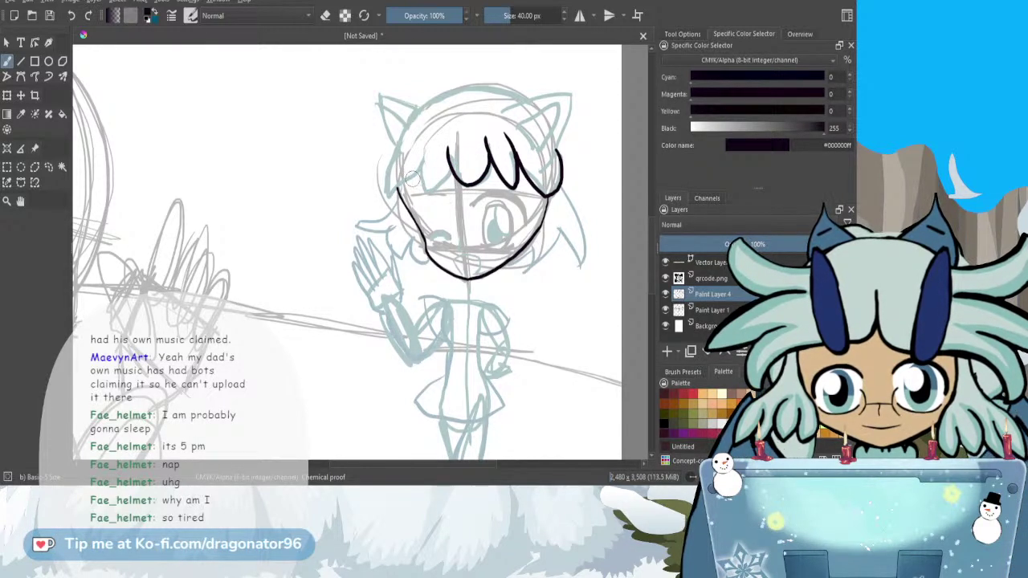
pyautogui.moveTo(431, 190)
pyautogui.mouseDown()
pyautogui.moveTo(424, 150)
pyautogui.moveTo(401, 133)
pyautogui.moveTo(386, 195)
pyautogui.mouseUp()
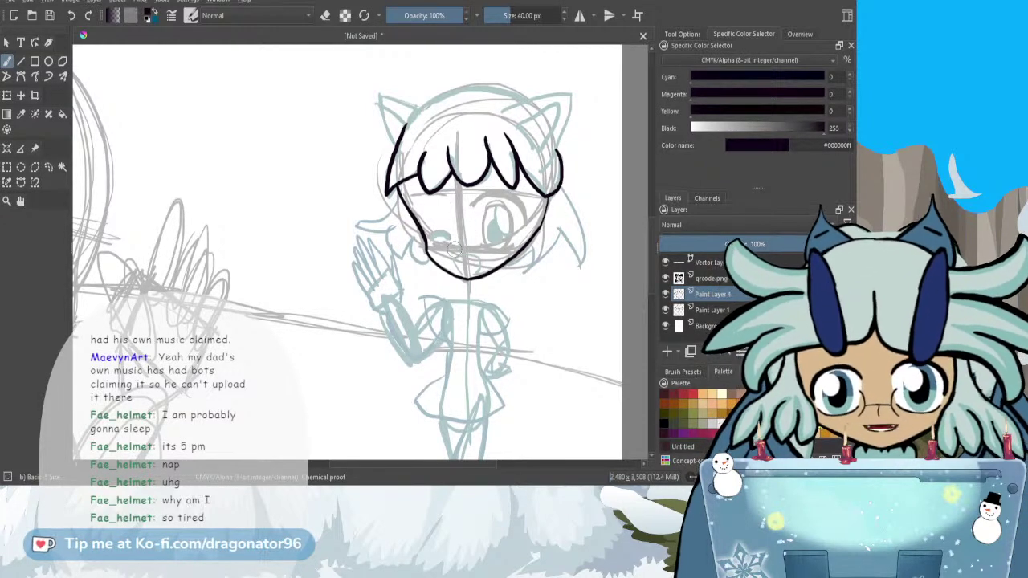
# - Ink the girl's small nose, open mouth and thick arched winking eye
pyautogui.scroll(4, 466, 236)
pyautogui.moveTo(463, 249); pyautogui.dragTo(467, 262)
pyautogui.moveTo(480, 329)
pyautogui.mouseDown()
pyautogui.moveTo(448, 303)
pyautogui.moveTo(476, 277)
pyautogui.moveTo(530, 291)
pyautogui.moveTo(518, 330)
pyautogui.mouseUp()
pyautogui.scroll(-1, 506, 313)
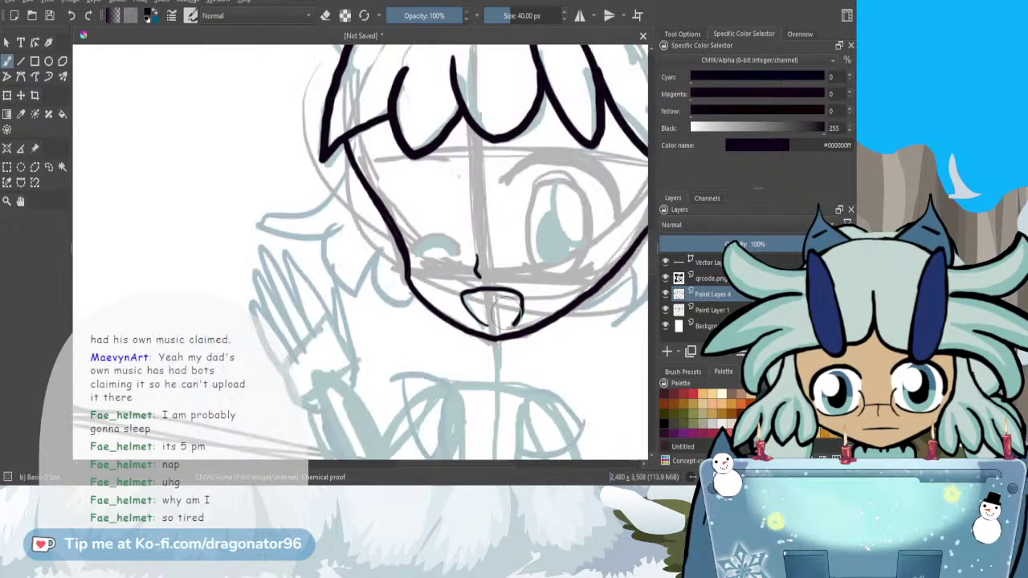
pyautogui.moveTo(417, 255); pyautogui.dragTo(453, 253)
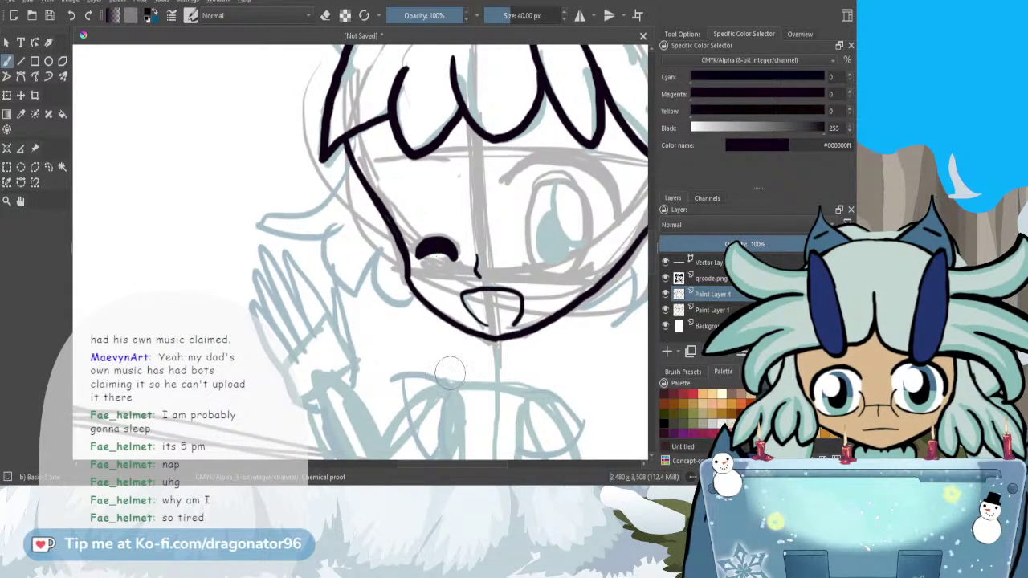
# - Ink the girl's open eye with a curved upper lash line, oval iris, highlight and solid black pupil
pyautogui.moveTo(417, 467); pyautogui.dragTo(434, 463)
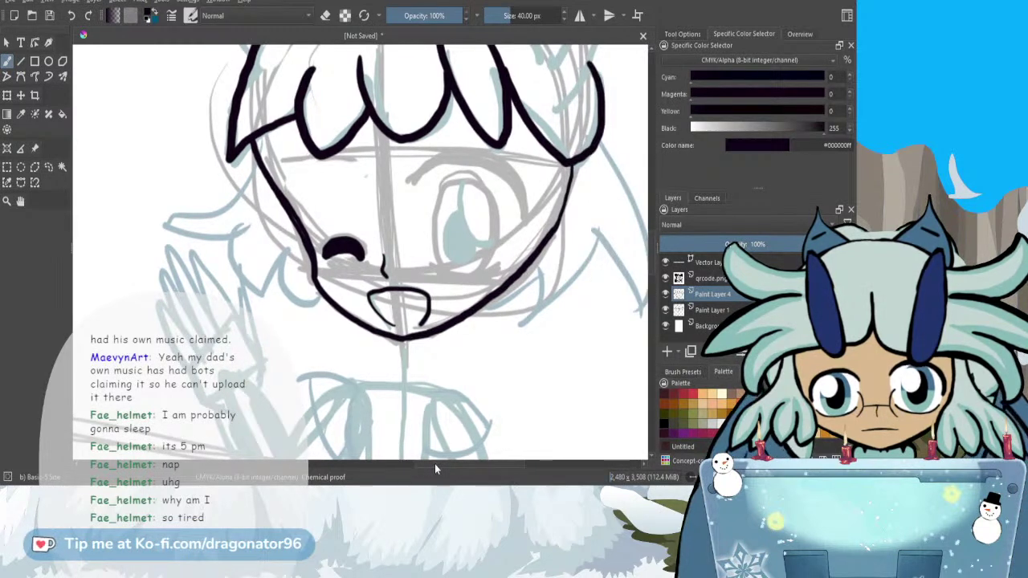
pyautogui.moveTo(409, 183)
pyautogui.mouseDown()
pyautogui.moveTo(459, 151)
pyautogui.moveTo(485, 158)
pyautogui.moveTo(513, 189)
pyautogui.moveTo(522, 217)
pyautogui.mouseUp()
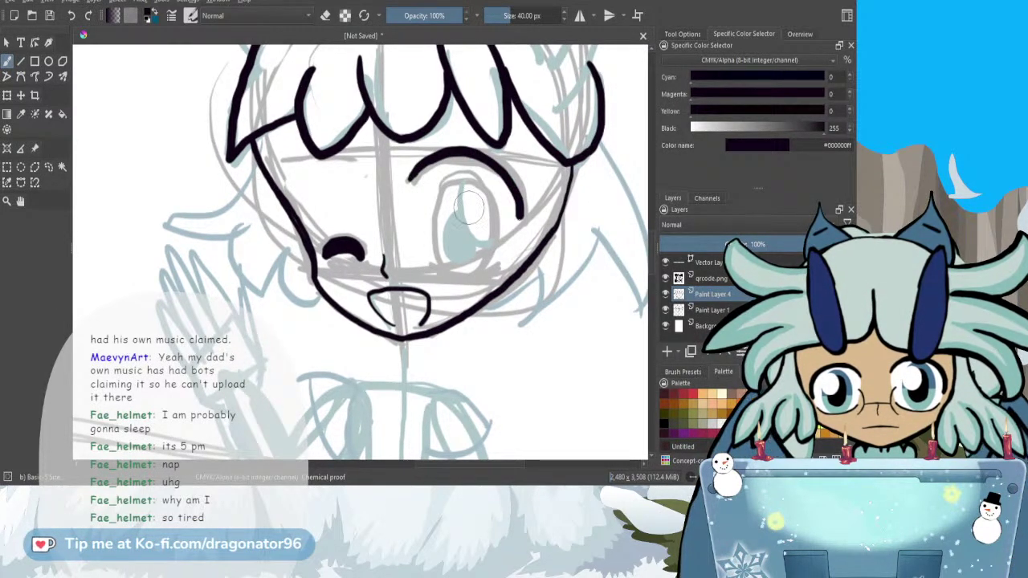
pyautogui.moveTo(491, 266)
pyautogui.mouseDown()
pyautogui.moveTo(453, 280)
pyautogui.moveTo(426, 259)
pyautogui.moveTo(443, 186)
pyautogui.moveTo(467, 175)
pyautogui.moveTo(488, 187)
pyautogui.moveTo(499, 230)
pyautogui.moveTo(491, 265)
pyautogui.moveTo(441, 269)
pyautogui.mouseUp()
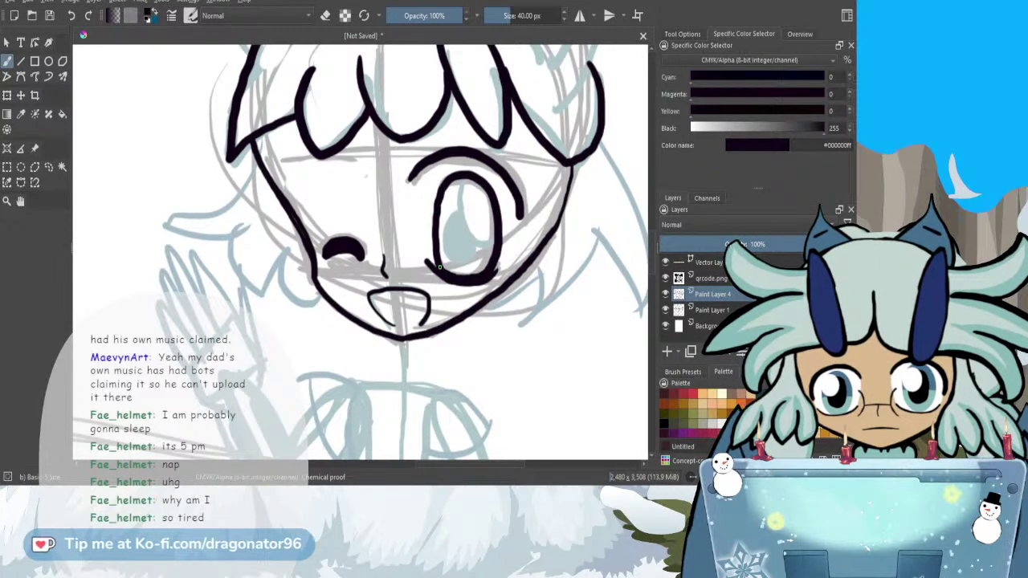
pyautogui.moveTo(460, 178)
pyautogui.mouseDown()
pyautogui.moveTo(462, 218)
pyautogui.moveTo(481, 251)
pyautogui.moveTo(498, 244)
pyautogui.mouseUp()
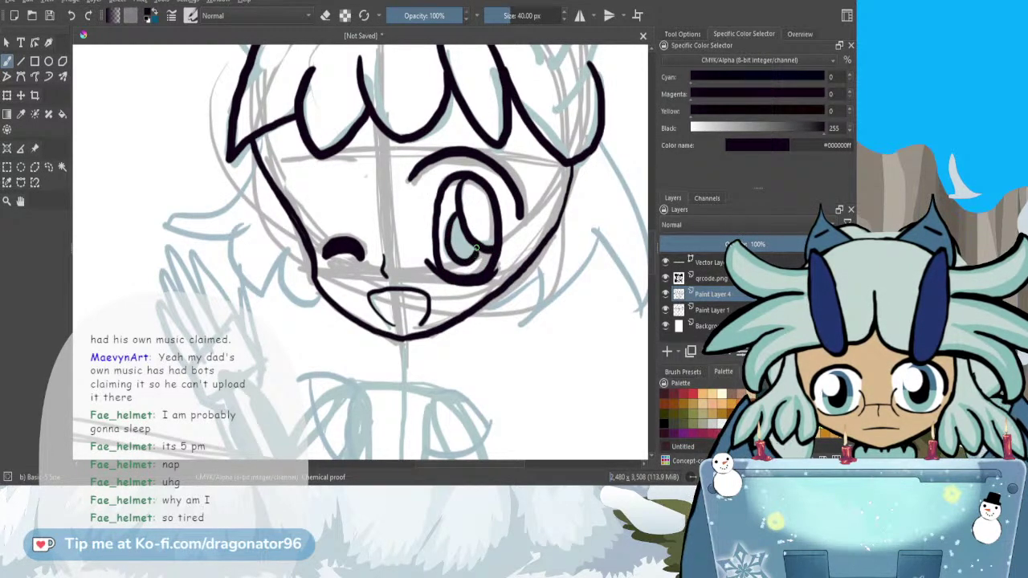
pyautogui.moveTo(463, 235)
pyautogui.mouseDown()
pyautogui.moveTo(456, 218)
pyautogui.moveTo(462, 251)
pyautogui.mouseUp()
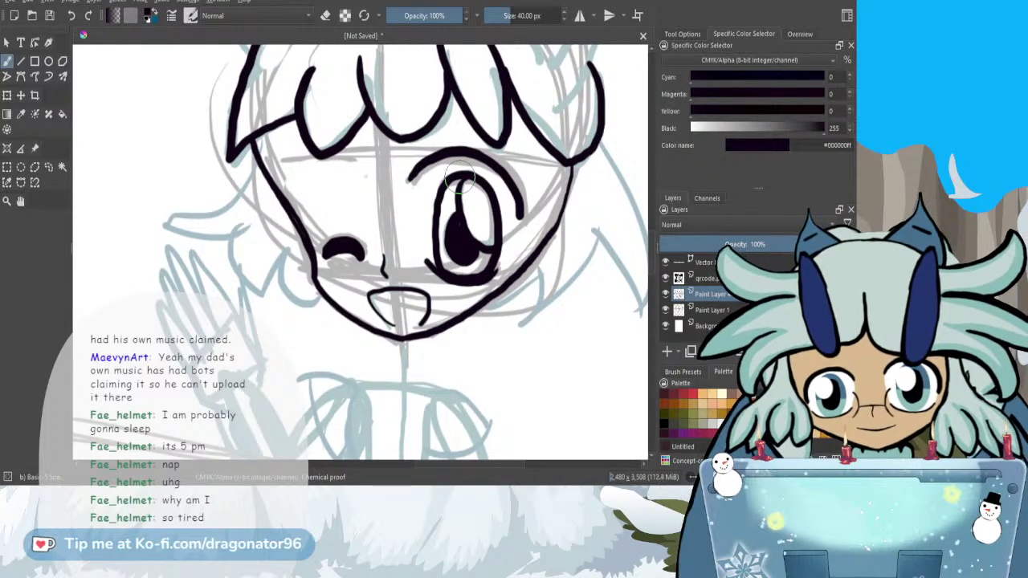
# - Ink the larger cat ear above the open eye with a pointed outer outline and an inner triangle
pyautogui.scroll(-3, 460, 179)
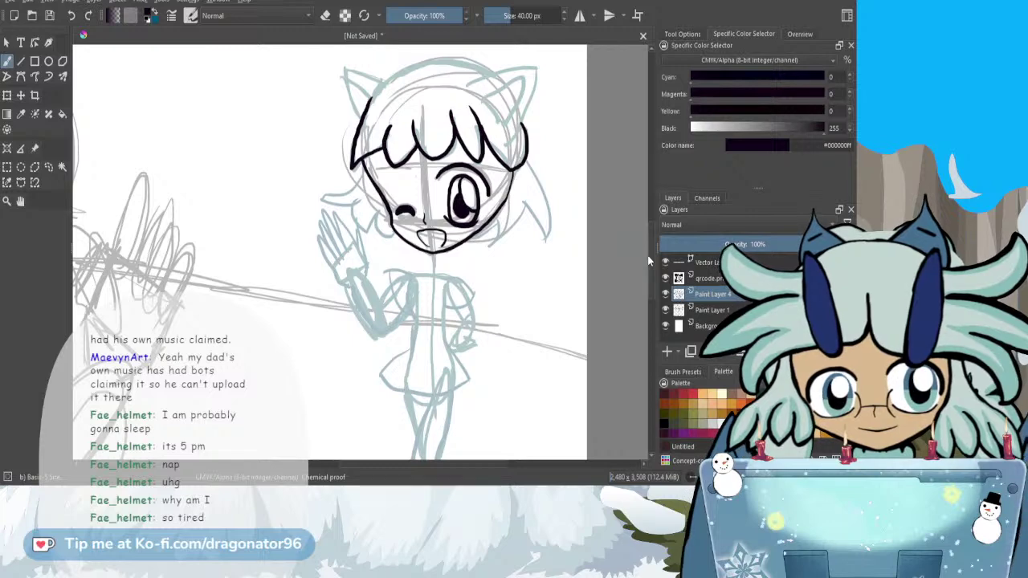
pyautogui.scroll(5, 524, 197)
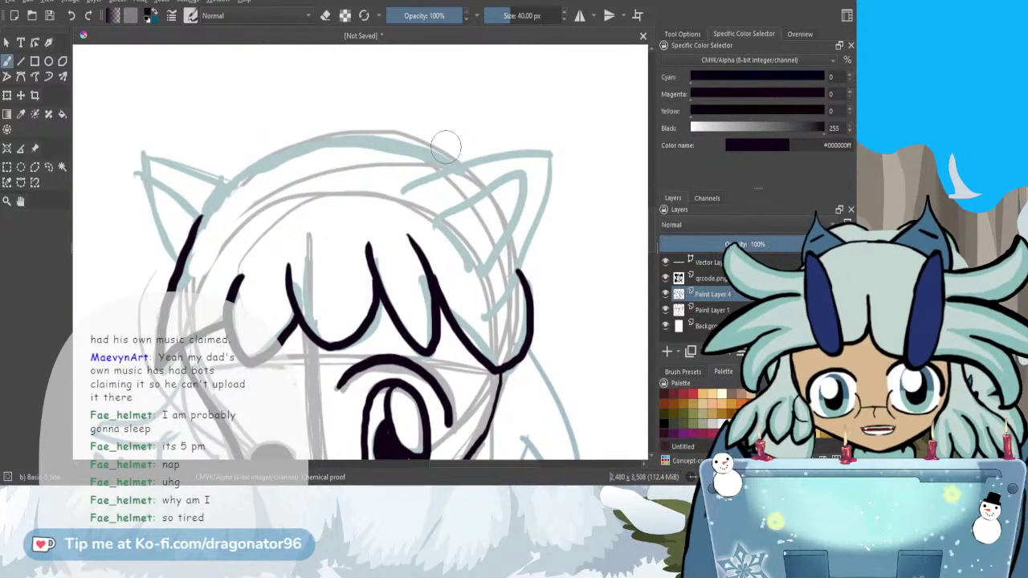
pyautogui.moveTo(427, 178)
pyautogui.mouseDown()
pyautogui.moveTo(481, 150)
pyautogui.moveTo(550, 136)
pyautogui.moveTo(556, 164)
pyautogui.moveTo(529, 266)
pyautogui.moveTo(502, 291)
pyautogui.mouseUp()
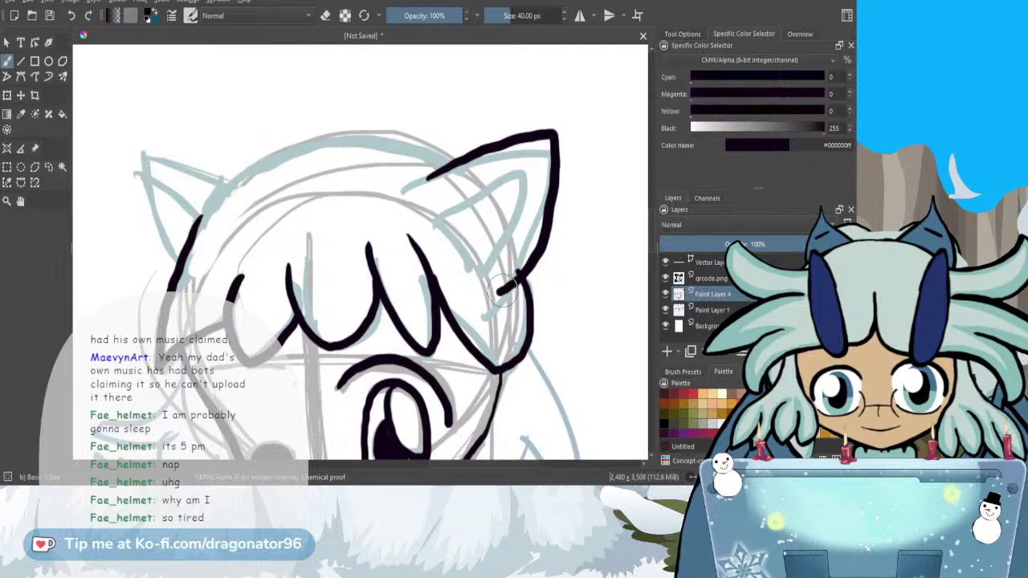
pyautogui.press('e')
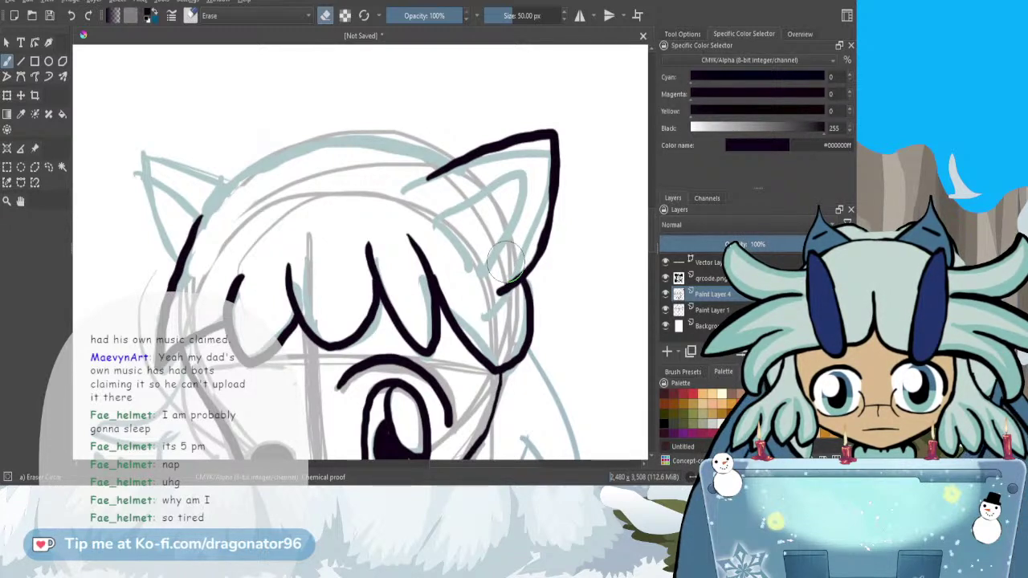
pyautogui.press('e')
pyautogui.moveTo(458, 200)
pyautogui.mouseDown()
pyautogui.moveTo(497, 255)
pyautogui.moveTo(523, 222)
pyautogui.moveTo(538, 169)
pyautogui.moveTo(479, 195)
pyautogui.mouseUp()
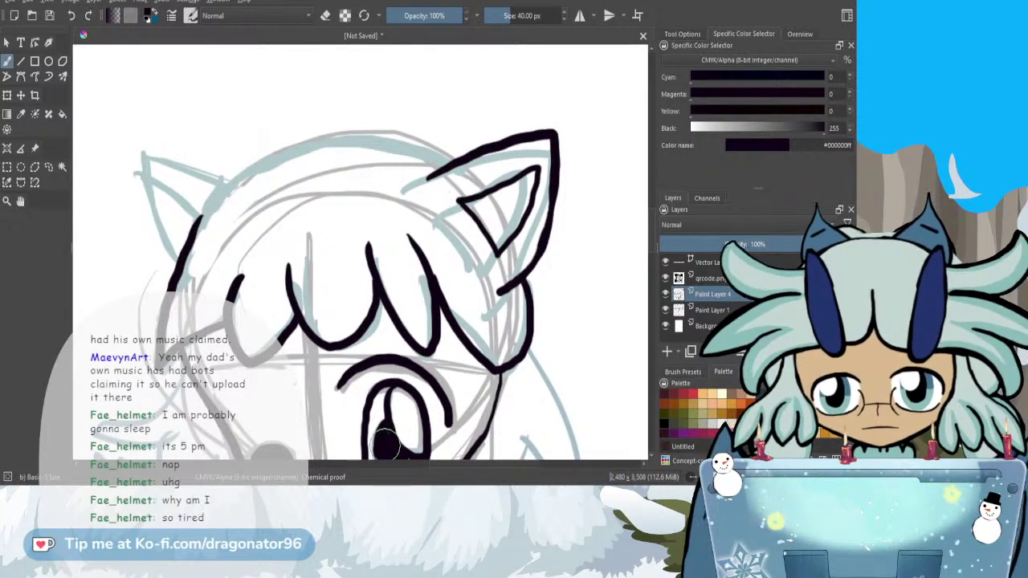
# - Ink the crown of the head between the ears, erase its doubled inner line and thicken the side by the smaller ear
pyautogui.moveTo(444, 464); pyautogui.dragTo(514, 453)
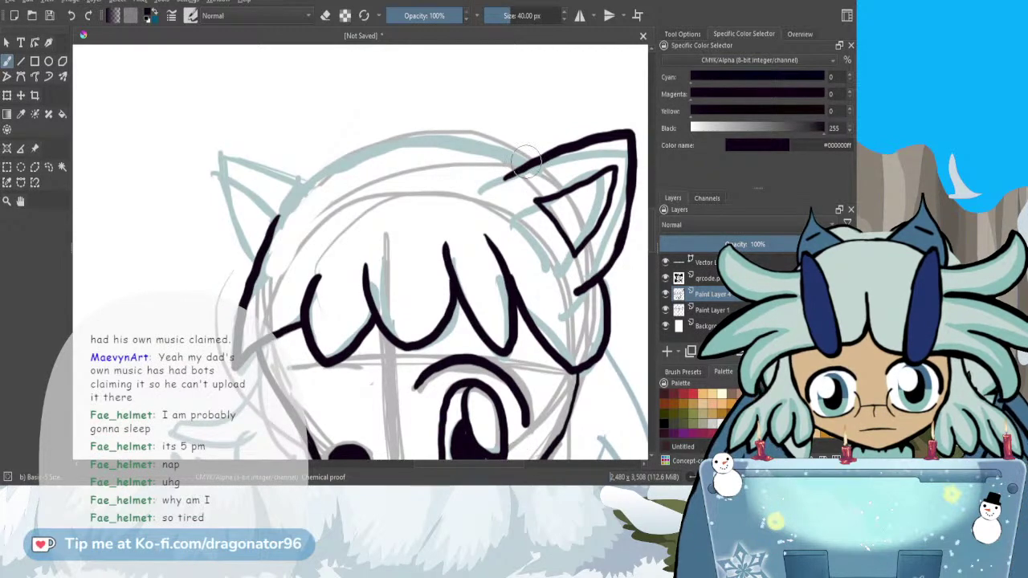
pyautogui.moveTo(527, 166)
pyautogui.mouseDown()
pyautogui.moveTo(410, 151)
pyautogui.moveTo(291, 194)
pyautogui.moveTo(278, 219)
pyautogui.moveTo(330, 171)
pyautogui.moveTo(455, 131)
pyautogui.moveTo(527, 162)
pyautogui.moveTo(461, 135)
pyautogui.moveTo(420, 138)
pyautogui.moveTo(349, 159)
pyautogui.moveTo(287, 206)
pyautogui.mouseUp()
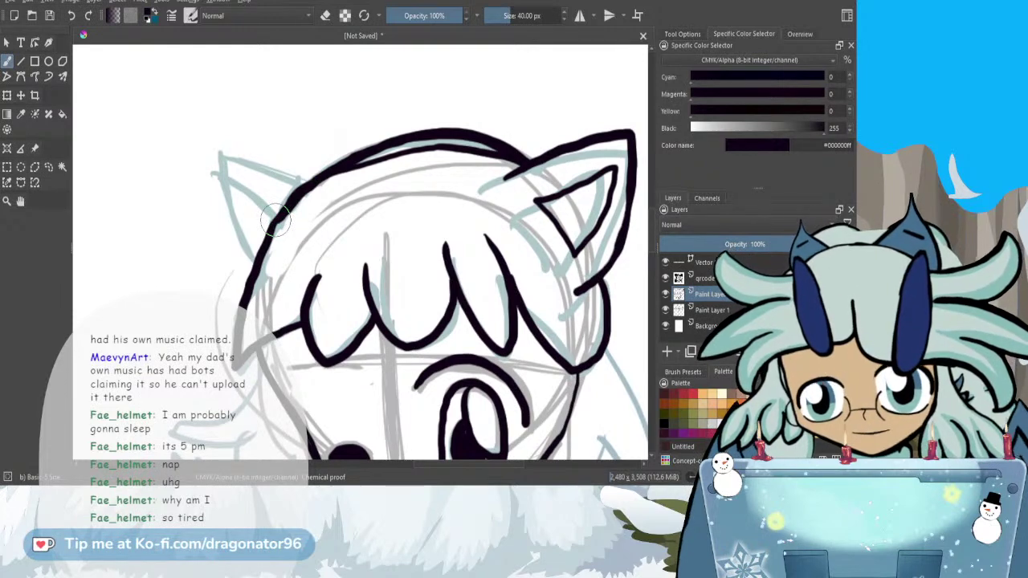
pyautogui.press('e')
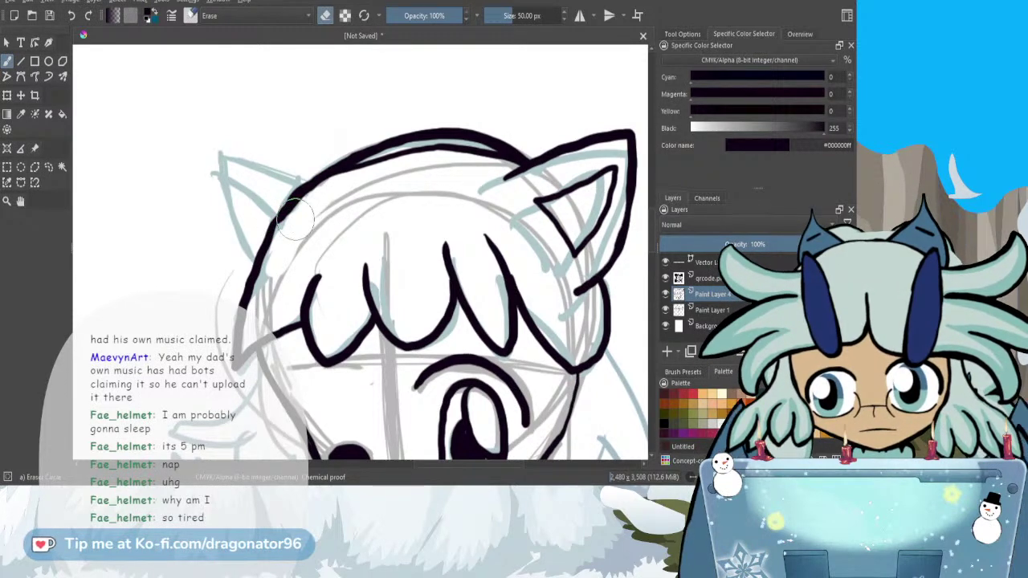
pyautogui.moveTo(288, 208)
pyautogui.mouseDown()
pyautogui.moveTo(363, 162)
pyautogui.moveTo(414, 149)
pyautogui.moveTo(504, 162)
pyautogui.mouseUp()
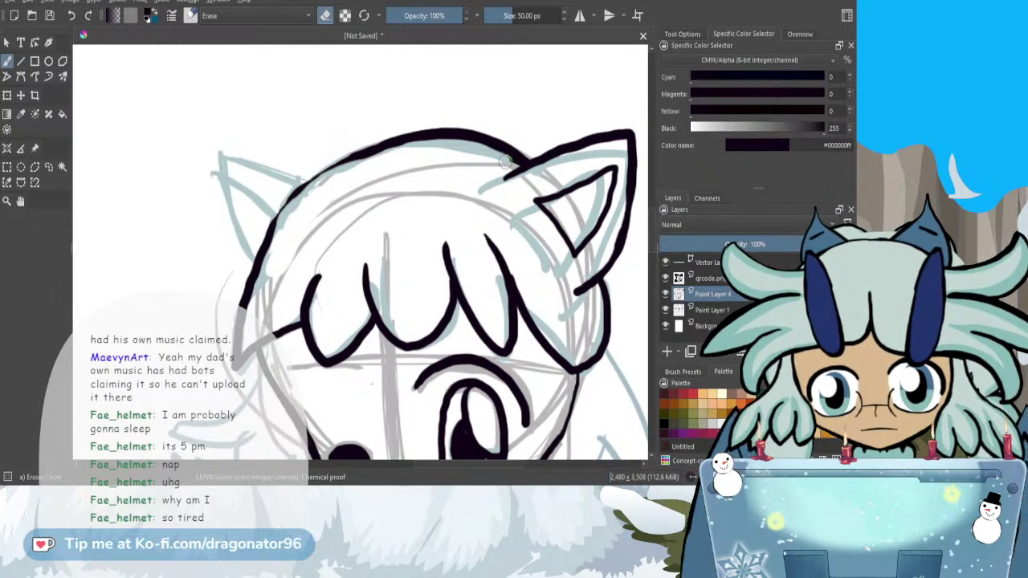
pyautogui.press('/')
pyautogui.moveTo(358, 155)
pyautogui.mouseDown()
pyautogui.moveTo(306, 179)
pyautogui.moveTo(265, 251)
pyautogui.mouseUp()
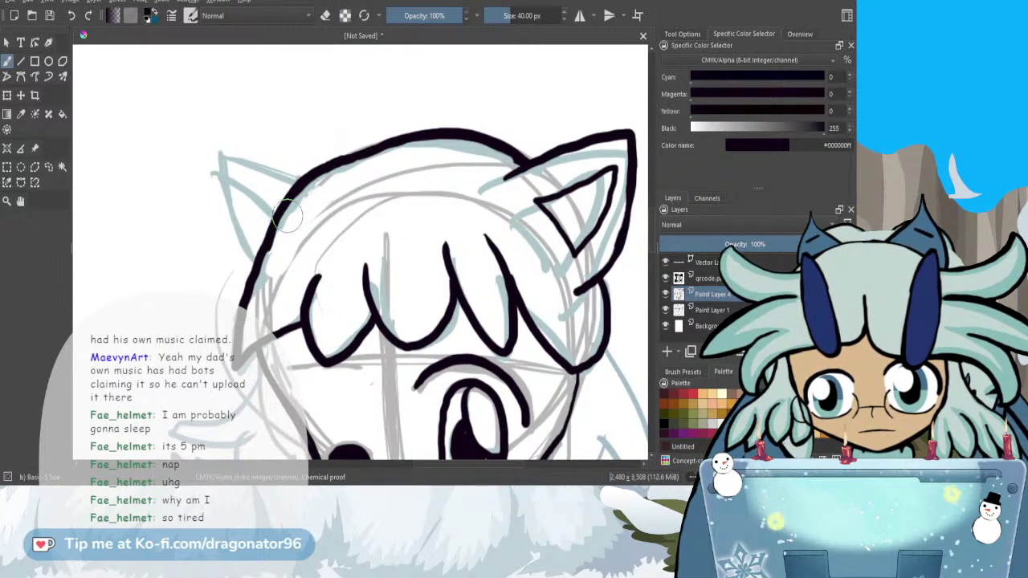
# - Ink the smaller cat ear above the winking eye with a pointed outer outline and an inner line
pyautogui.moveTo(283, 175)
pyautogui.mouseDown()
pyautogui.moveTo(217, 151)
pyautogui.moveTo(220, 197)
pyautogui.moveTo(255, 261)
pyautogui.mouseUp()
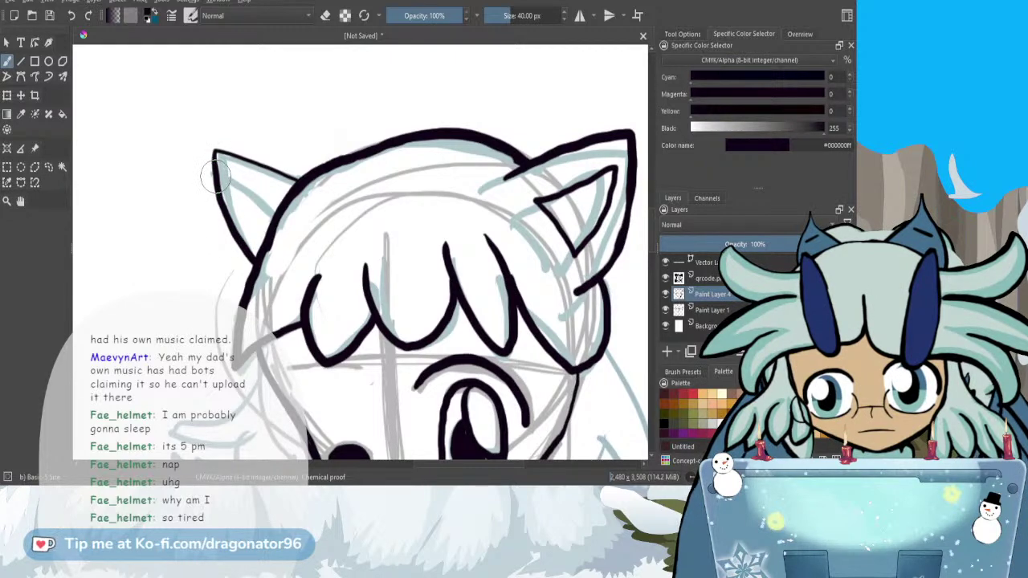
pyautogui.moveTo(216, 165); pyautogui.dragTo(275, 220)
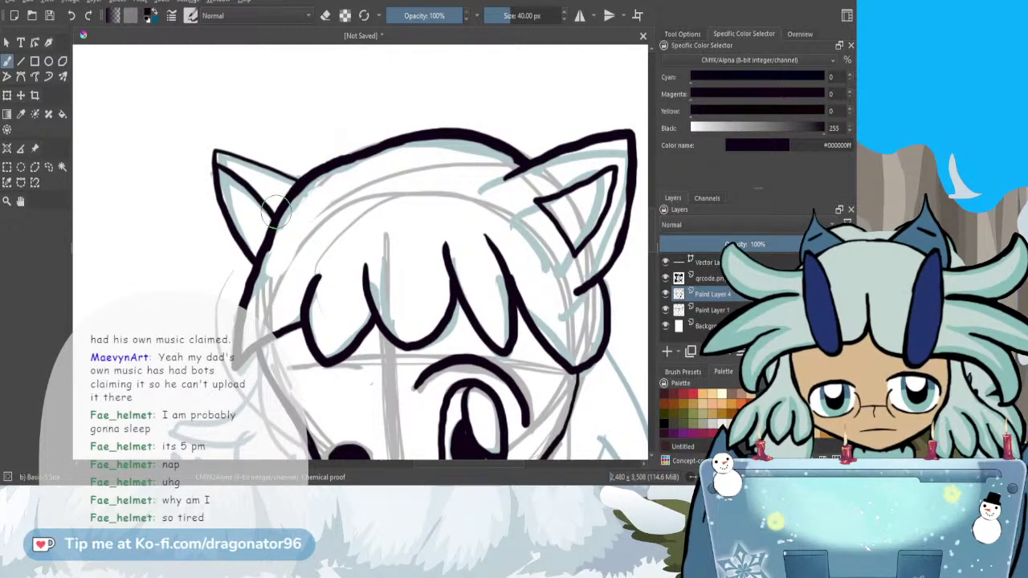
# - Ink the pointed side locks of hair on both sides of the girl's face down to the jaw
pyautogui.scroll(-1, 273, 211)
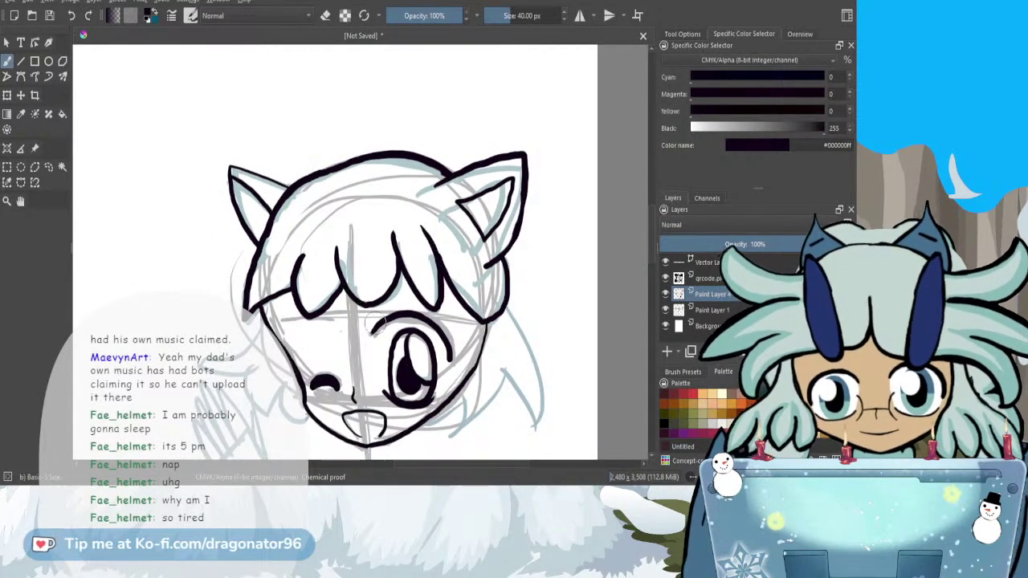
pyautogui.scroll(-1, 430, 325)
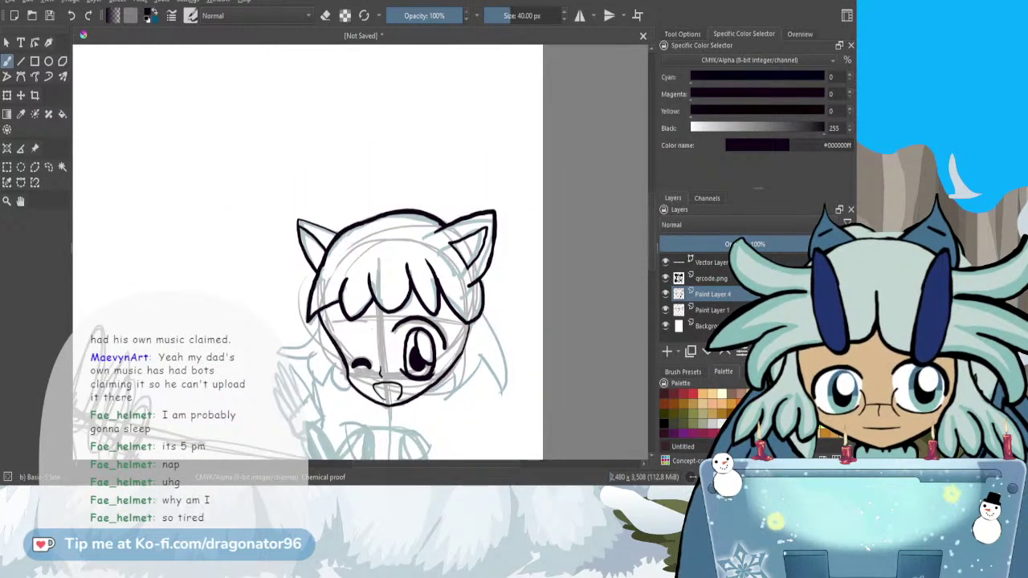
pyautogui.moveTo(652, 260); pyautogui.dragTo(652, 291)
pyautogui.scroll(3, 474, 241)
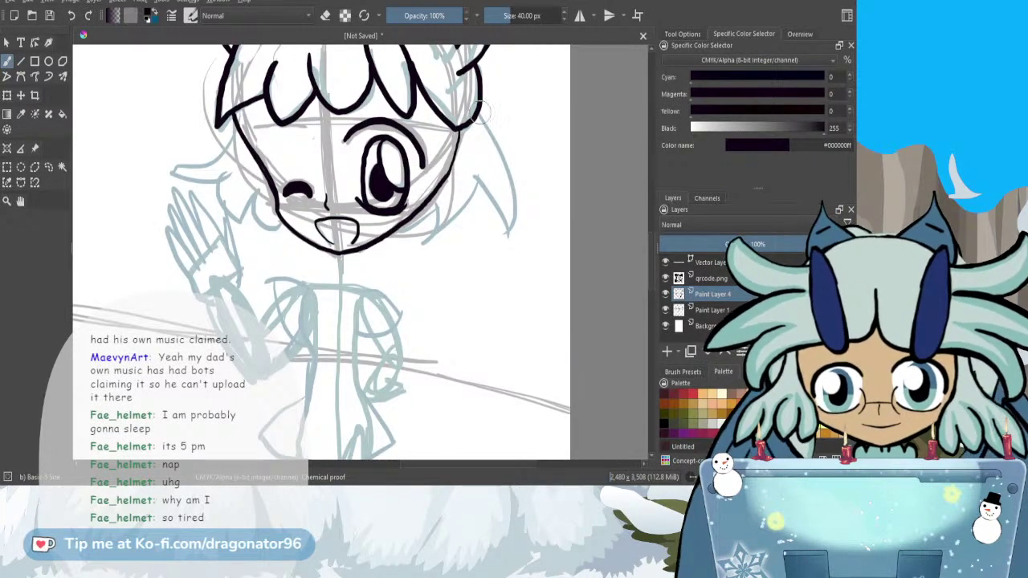
pyautogui.moveTo(481, 119)
pyautogui.mouseDown()
pyautogui.moveTo(513, 181)
pyautogui.moveTo(511, 235)
pyautogui.moveTo(426, 245)
pyautogui.moveTo(442, 205)
pyautogui.mouseUp()
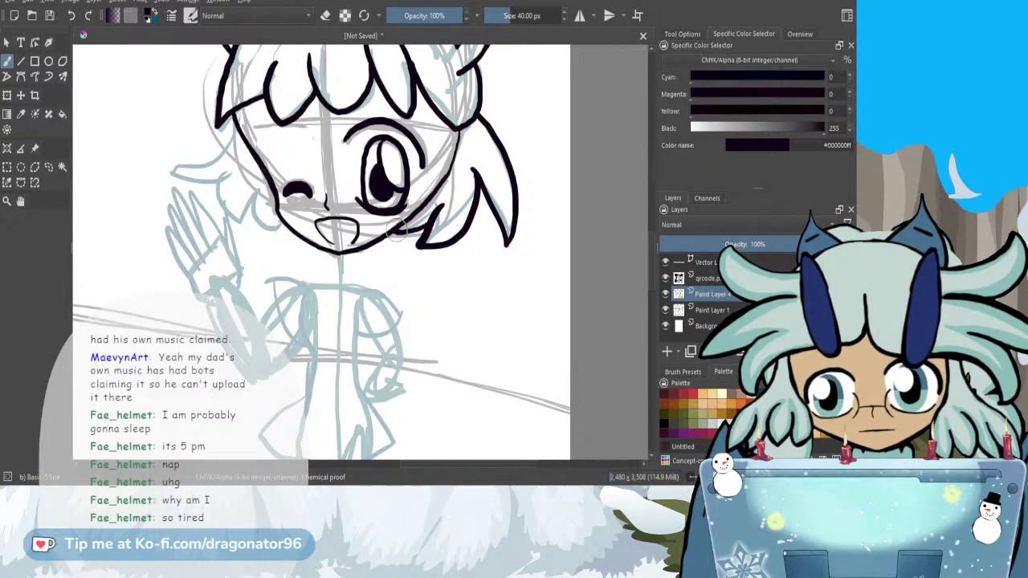
pyautogui.moveTo(422, 463); pyautogui.dragTo(354, 462)
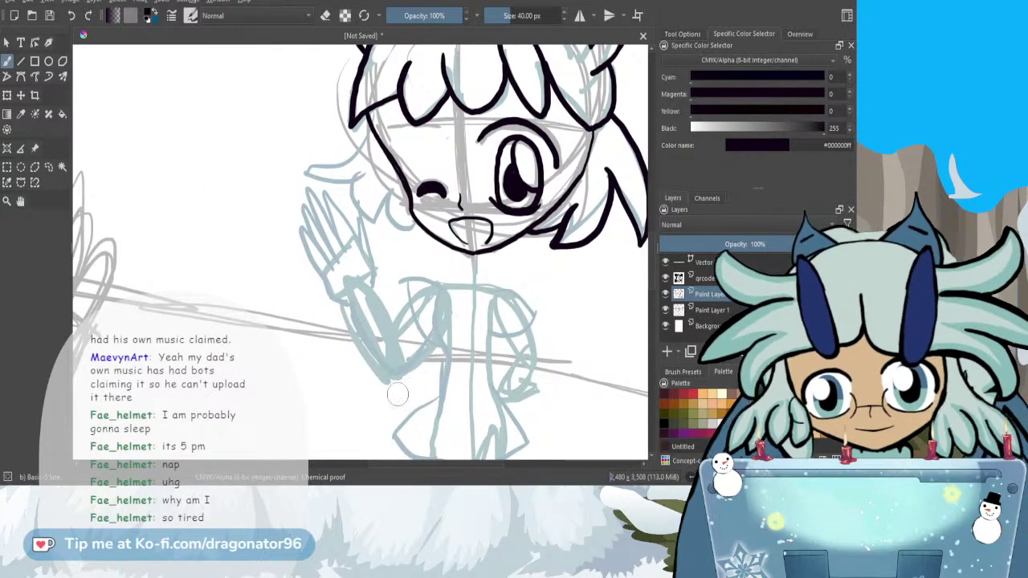
pyautogui.moveTo(368, 122)
pyautogui.mouseDown()
pyautogui.moveTo(356, 158)
pyautogui.moveTo(301, 162)
pyautogui.moveTo(319, 182)
pyautogui.moveTo(364, 174)
pyautogui.moveTo(360, 209)
pyautogui.moveTo(390, 228)
pyautogui.mouseUp()
pyautogui.moveTo(388, 188); pyautogui.dragTo(411, 233)
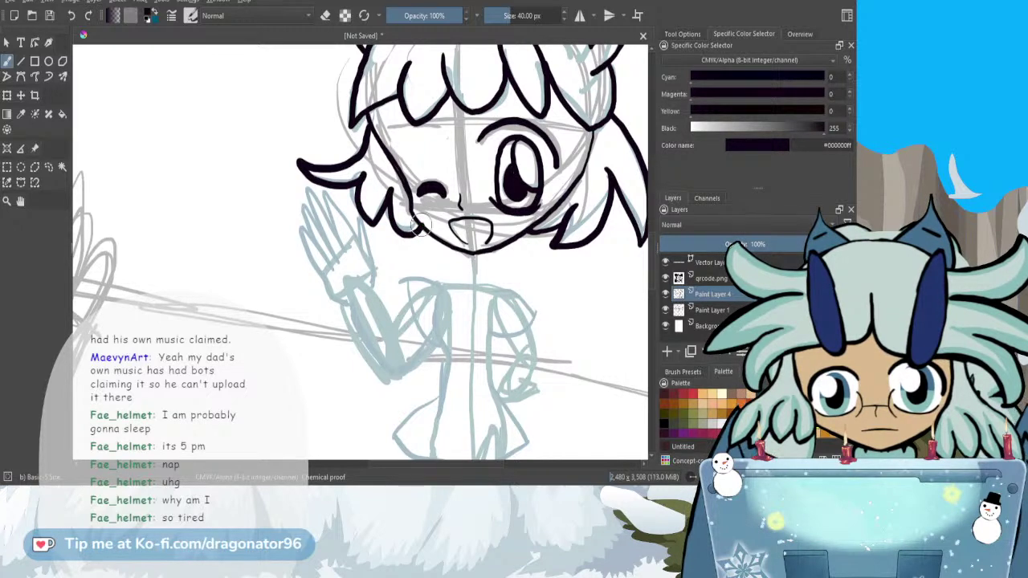
# - Ink the girl's raised waving hand with its separate fingers and the bent forearm down to the elbow
pyautogui.moveTo(371, 286)
pyautogui.mouseDown()
pyautogui.moveTo(352, 213)
pyautogui.moveTo(361, 251)
pyautogui.mouseUp()
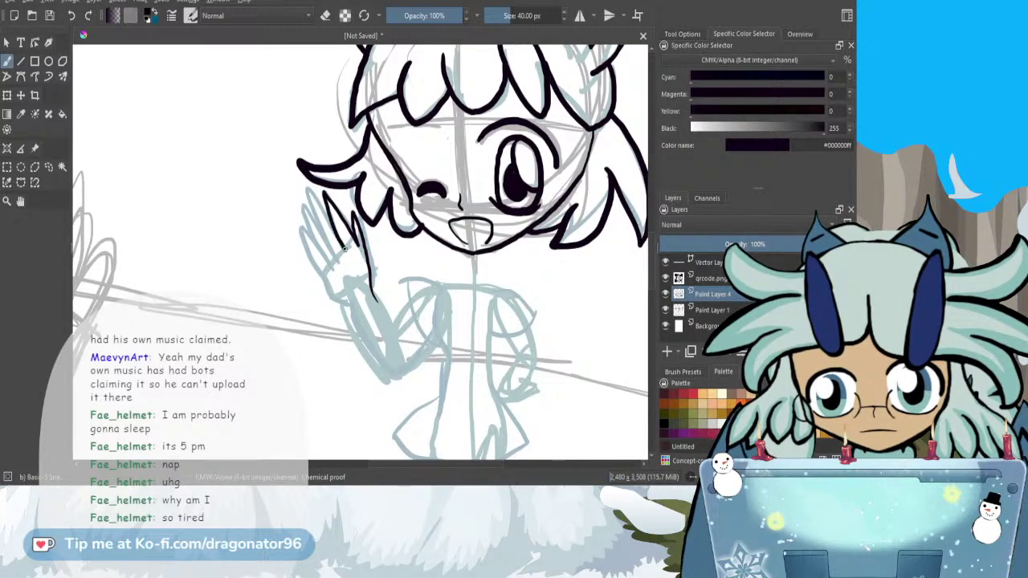
pyautogui.moveTo(308, 185)
pyautogui.mouseDown()
pyautogui.moveTo(328, 267)
pyautogui.moveTo(305, 228)
pyautogui.moveTo(301, 238)
pyautogui.mouseUp()
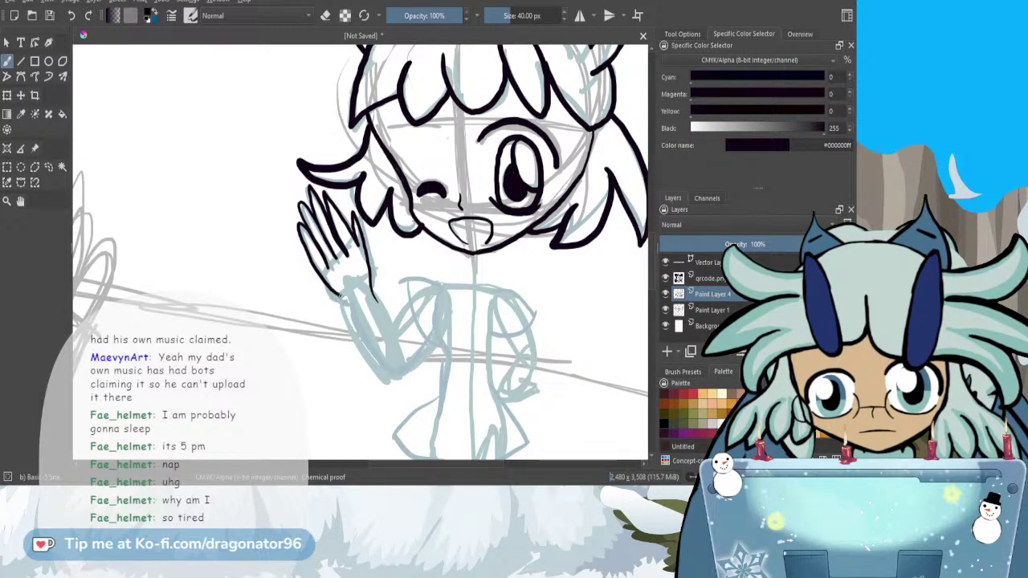
pyautogui.moveTo(342, 297); pyautogui.dragTo(396, 375)
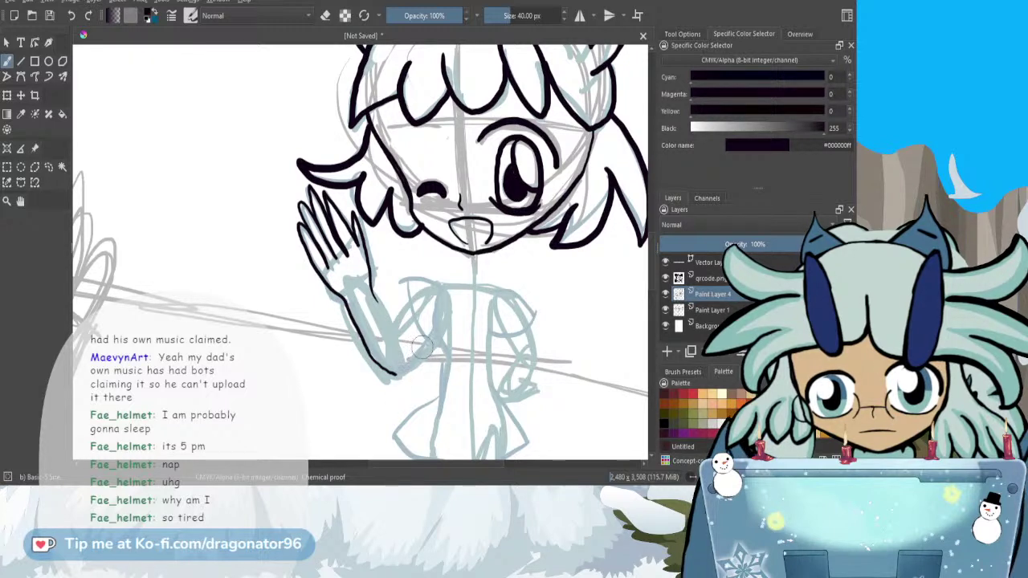
pyautogui.moveTo(432, 345)
pyautogui.mouseDown()
pyautogui.moveTo(406, 373)
pyautogui.moveTo(378, 366)
pyautogui.mouseUp()
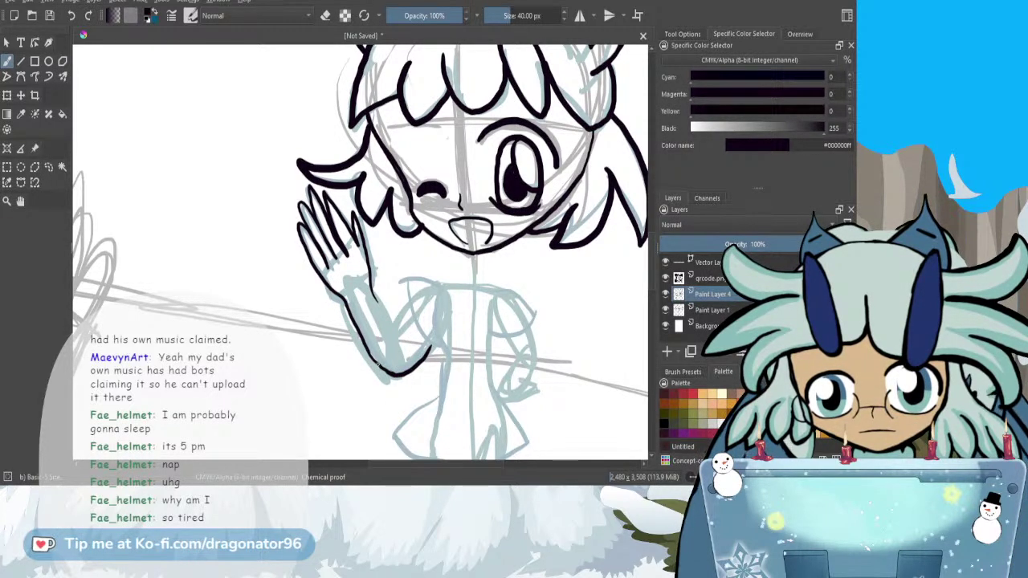
pyautogui.moveTo(399, 324); pyautogui.dragTo(393, 344)
pyautogui.moveTo(374, 296); pyautogui.dragTo(395, 343)
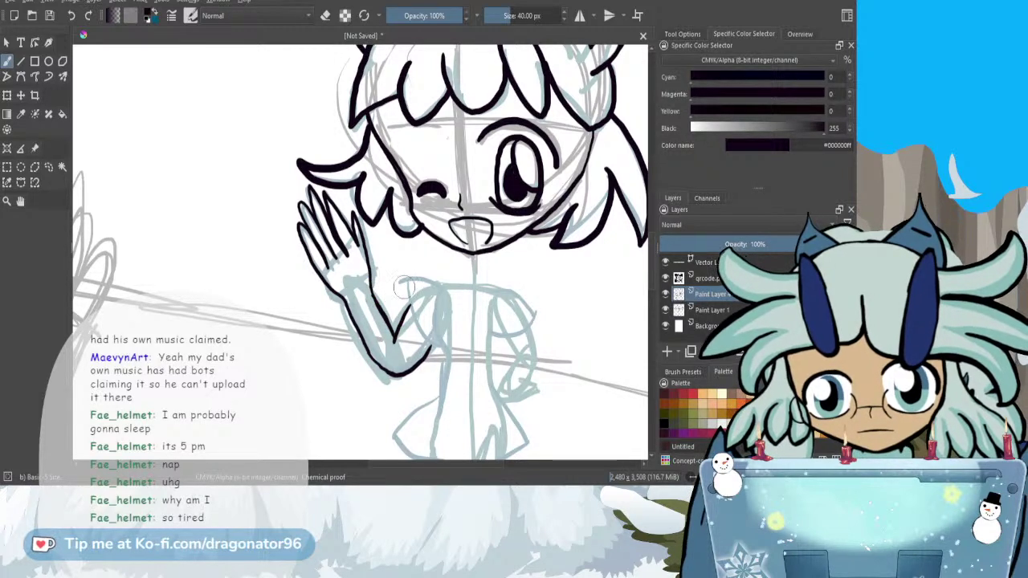
# - Ink the short sleeve of the waving arm with a thin outline and shoulder line, undoing the overly thick first stroke
pyautogui.moveTo(409, 276); pyautogui.dragTo(425, 339)
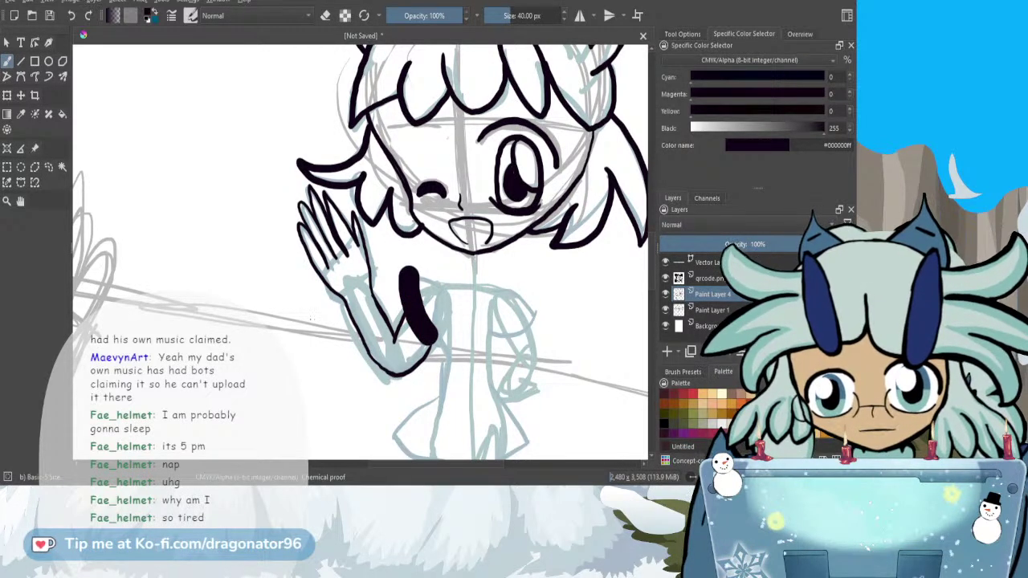
pyautogui.hotkey('ctrl', 'z')
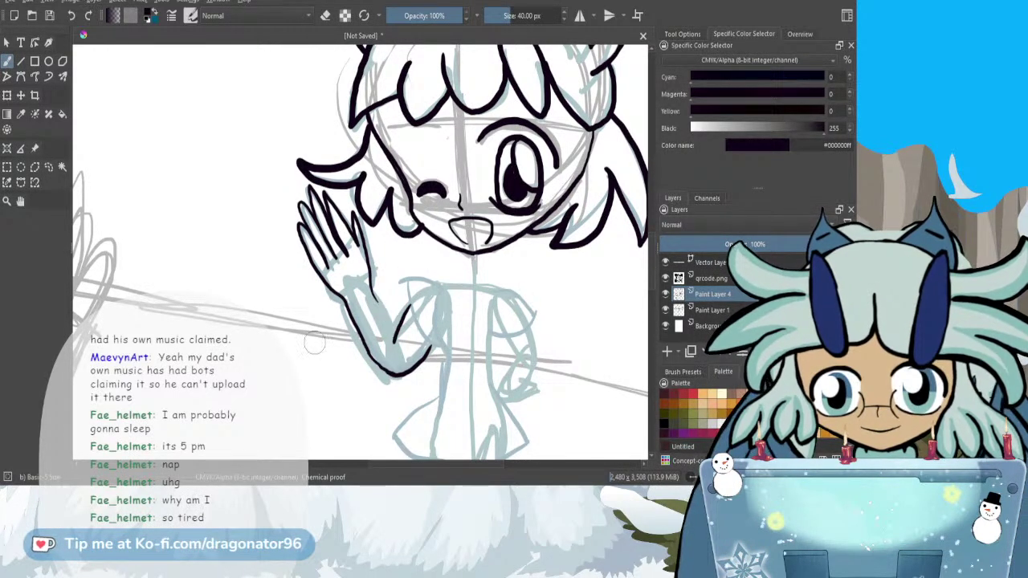
pyautogui.click(89, 17)
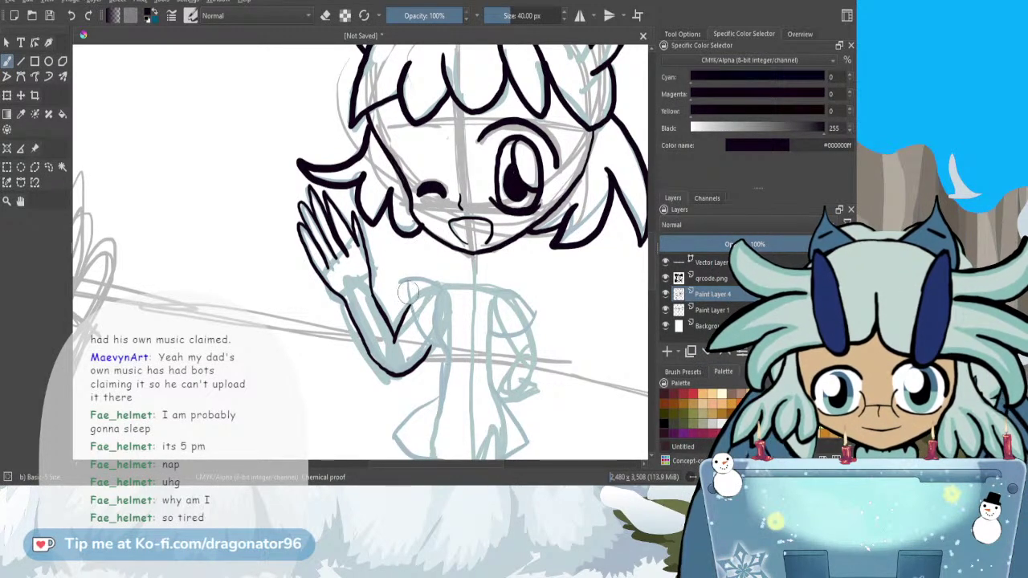
pyautogui.moveTo(406, 281)
pyautogui.mouseDown()
pyautogui.moveTo(424, 334)
pyautogui.moveTo(445, 351)
pyautogui.mouseUp()
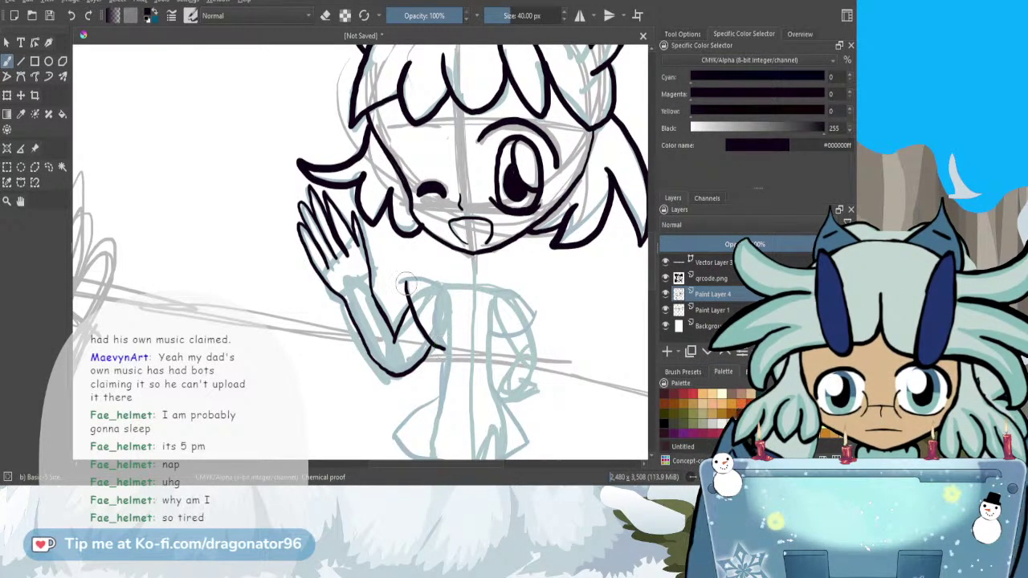
pyautogui.moveTo(407, 281); pyautogui.dragTo(445, 285)
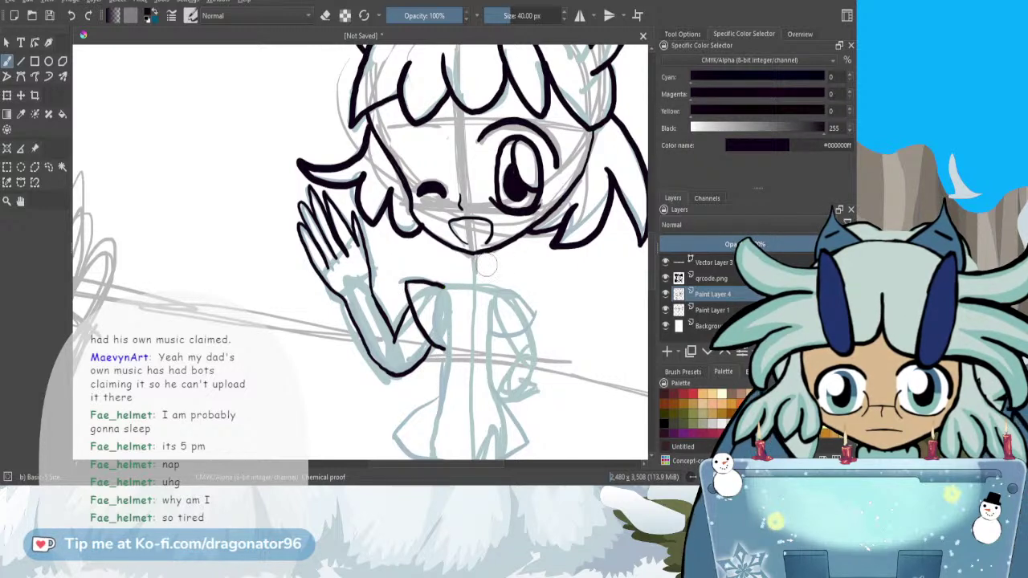
# - Ink the girl's neck, the curved neckline and the rounded short sleeve on the other shoulder
pyautogui.moveTo(484, 251)
pyautogui.mouseDown()
pyautogui.moveTo(484, 273)
pyautogui.moveTo(534, 314)
pyautogui.mouseUp()
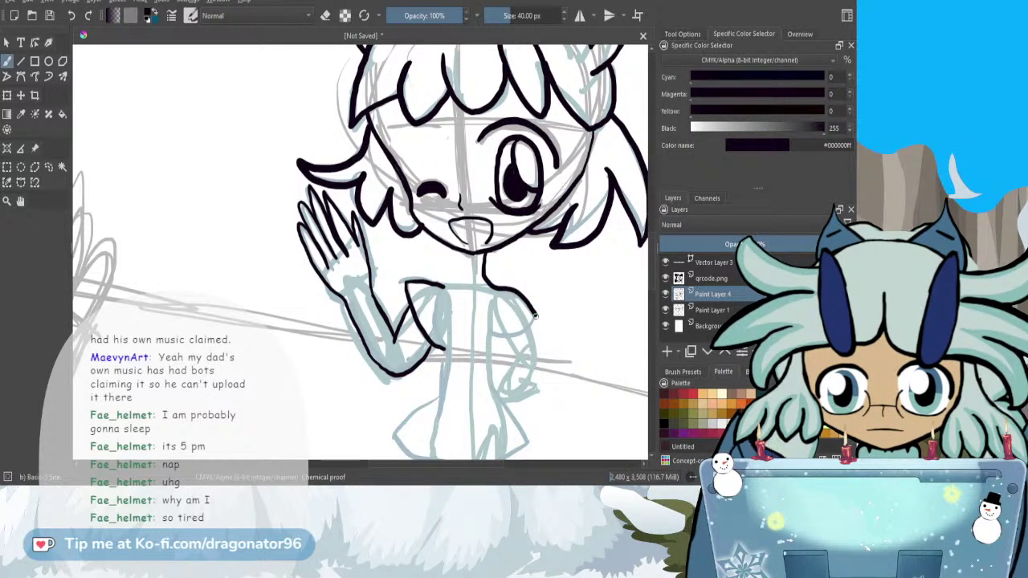
pyautogui.moveTo(482, 284); pyautogui.dragTo(443, 286)
pyautogui.moveTo(455, 247); pyautogui.dragTo(457, 268)
pyautogui.hotkey('ctrl', 'z')
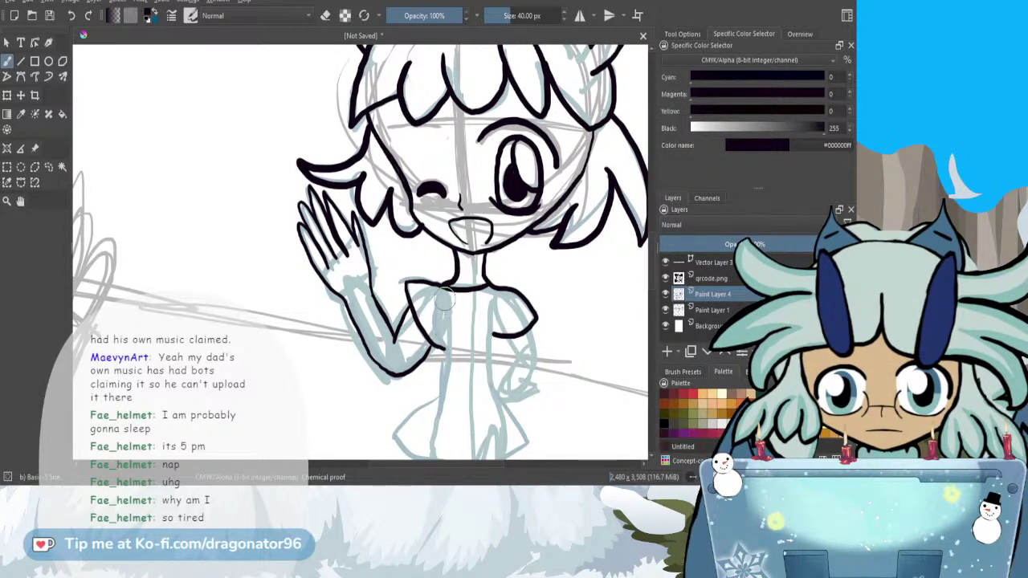
# - Ink both sides of the dress's narrow torso and the flared skirt with a curved hem
pyautogui.moveTo(446, 363); pyautogui.dragTo(441, 392)
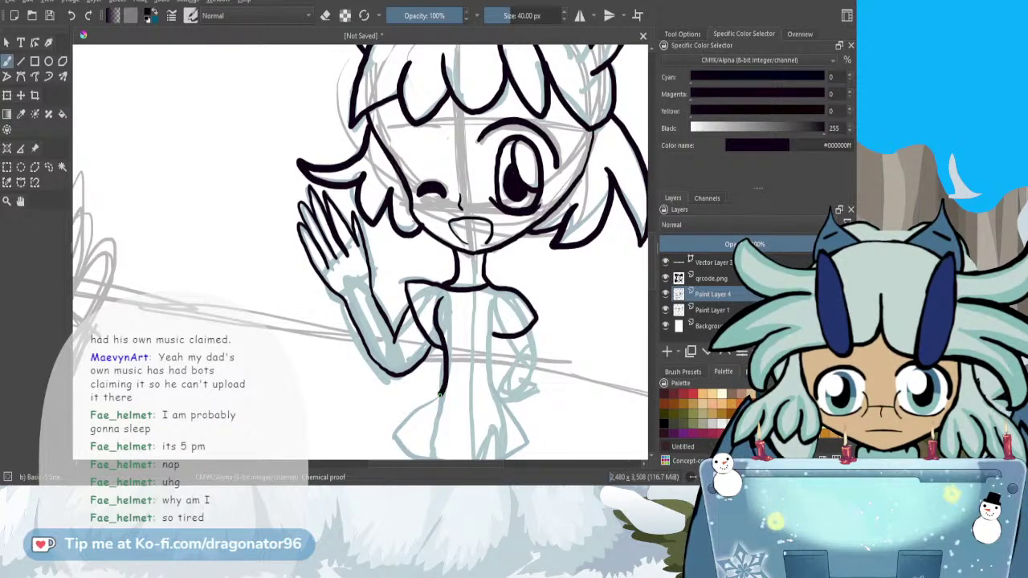
pyautogui.moveTo(491, 302); pyautogui.dragTo(497, 392)
pyautogui.scroll(-6, 491, 132)
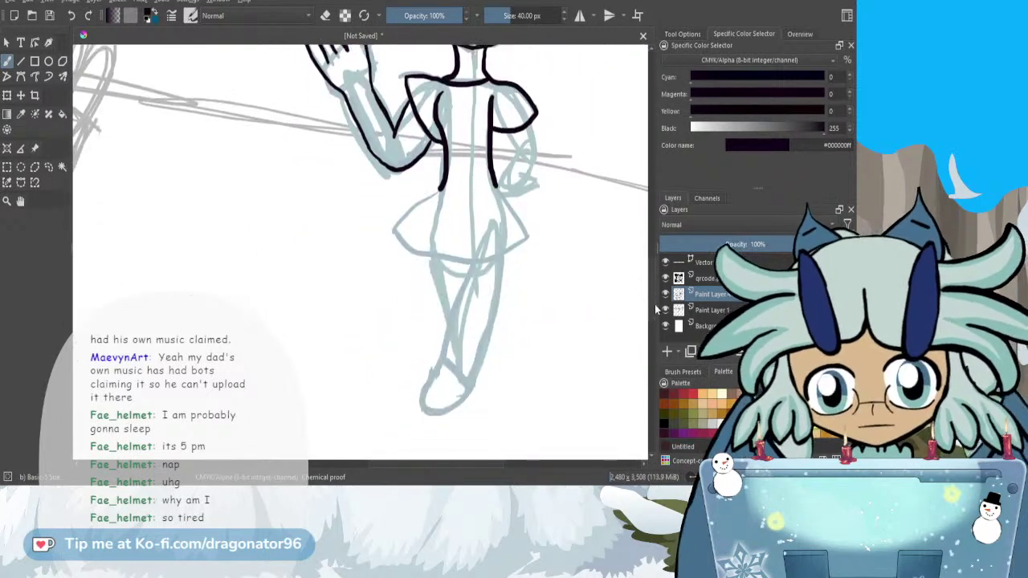
pyautogui.moveTo(496, 149); pyautogui.dragTo(527, 202)
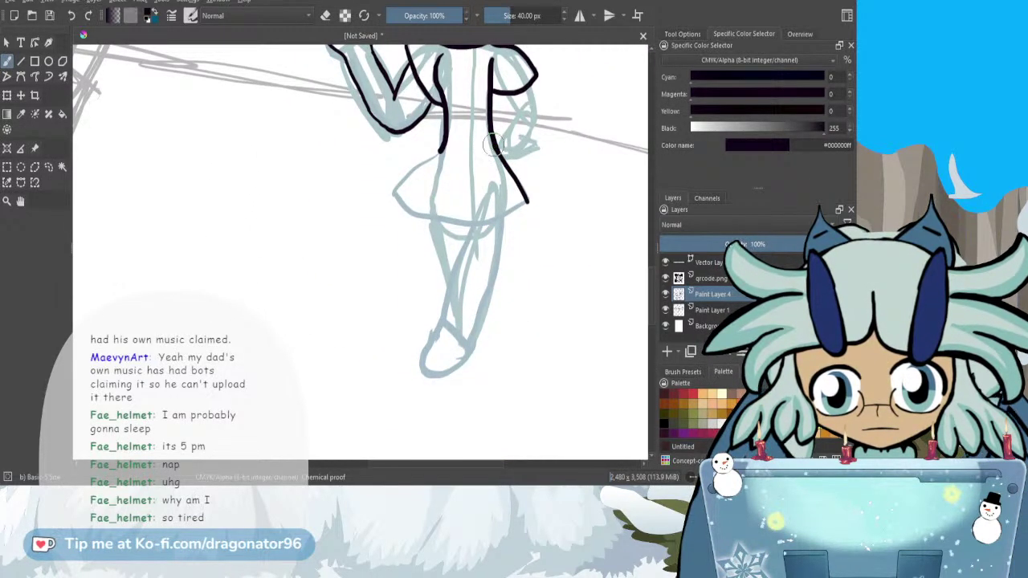
pyautogui.moveTo(411, 183)
pyautogui.mouseDown()
pyautogui.moveTo(393, 203)
pyautogui.moveTo(441, 145)
pyautogui.mouseUp()
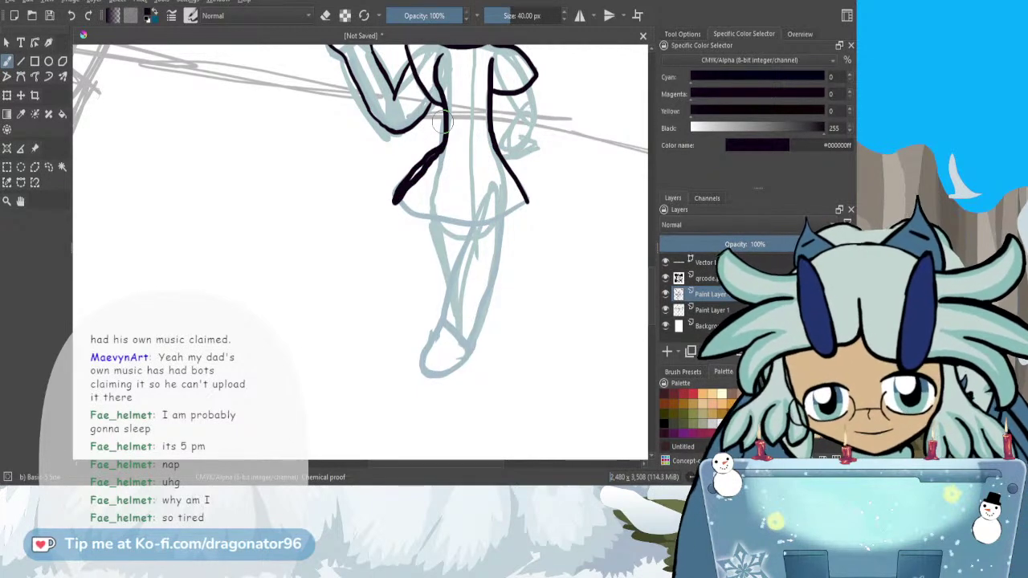
pyautogui.hotkey('ctrl', 'z')
pyautogui.moveTo(441, 149); pyautogui.dragTo(394, 194)
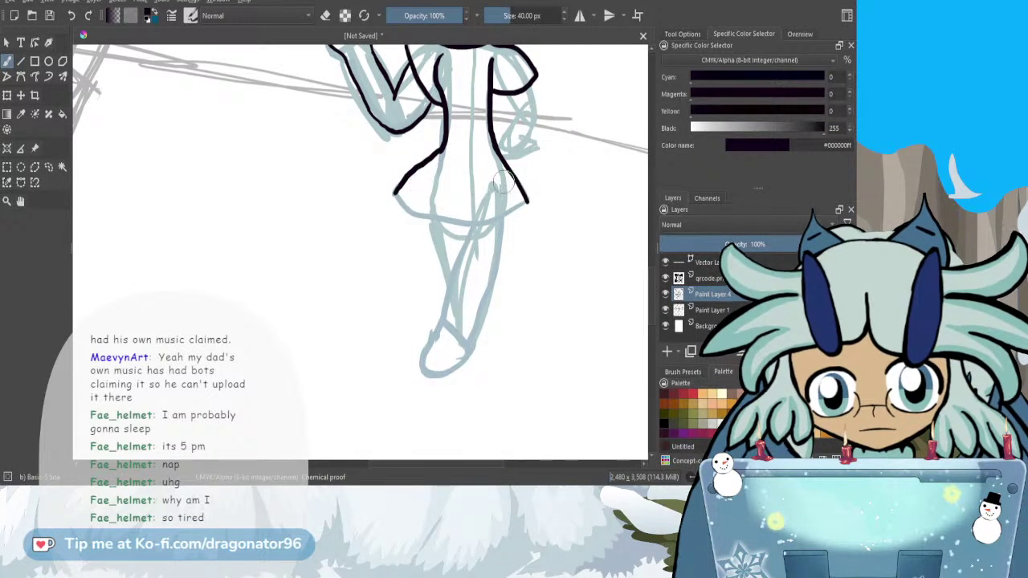
pyautogui.moveTo(520, 211)
pyautogui.mouseDown()
pyautogui.moveTo(466, 226)
pyautogui.moveTo(410, 210)
pyautogui.moveTo(396, 189)
pyautogui.mouseUp()
# - Ink the girl's crossed legs below the skirt, ending in a single rounded foot
pyautogui.moveTo(502, 224); pyautogui.dragTo(472, 339)
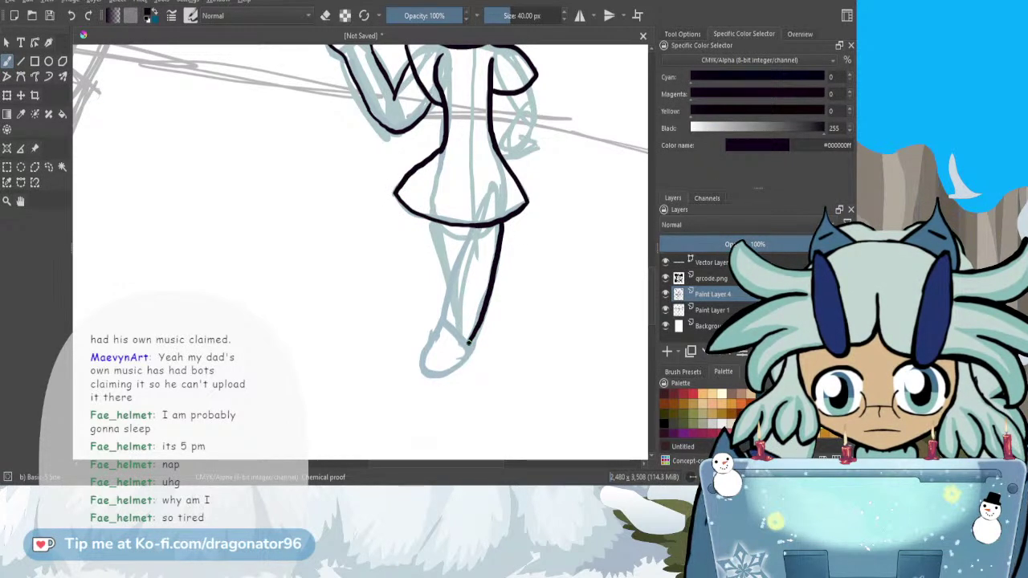
pyautogui.moveTo(447, 320)
pyautogui.mouseDown()
pyautogui.moveTo(407, 359)
pyautogui.moveTo(418, 376)
pyautogui.moveTo(463, 355)
pyautogui.moveTo(469, 345)
pyautogui.moveTo(441, 319)
pyautogui.mouseUp()
pyautogui.moveTo(471, 227); pyautogui.dragTo(440, 325)
pyautogui.moveTo(427, 219); pyautogui.dragTo(452, 295)
# - Ink the lowered arm bent at the elbow with its hand resting on the hip, redoing the unsatisfactory strokes
pyautogui.scroll(4, 634, 289)
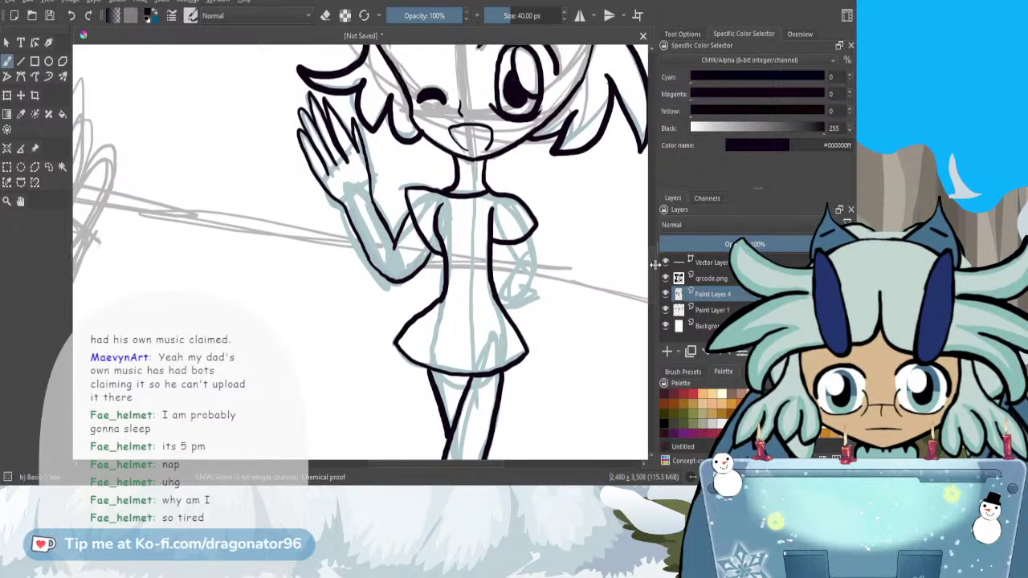
pyautogui.moveTo(503, 246); pyautogui.dragTo(515, 269)
pyautogui.moveTo(530, 240)
pyautogui.mouseDown()
pyautogui.moveTo(516, 294)
pyautogui.moveTo(502, 296)
pyautogui.moveTo(515, 268)
pyautogui.mouseUp()
pyautogui.hotkey('ctrl', 'z')
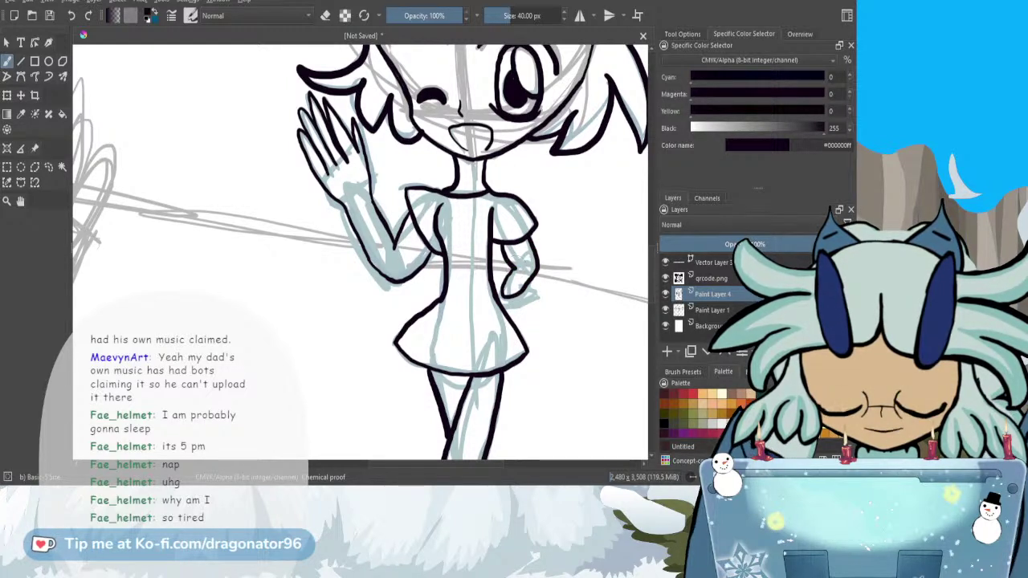
pyautogui.hotkey('ctrl', 'z')
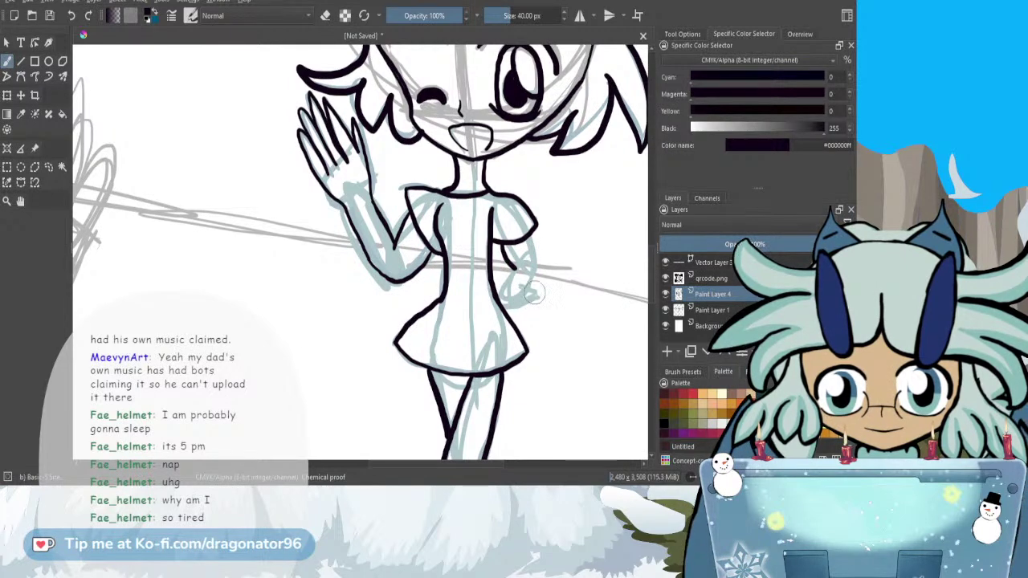
pyautogui.moveTo(530, 292)
pyautogui.mouseDown()
pyautogui.moveTo(498, 296)
pyautogui.moveTo(530, 229)
pyautogui.mouseUp()
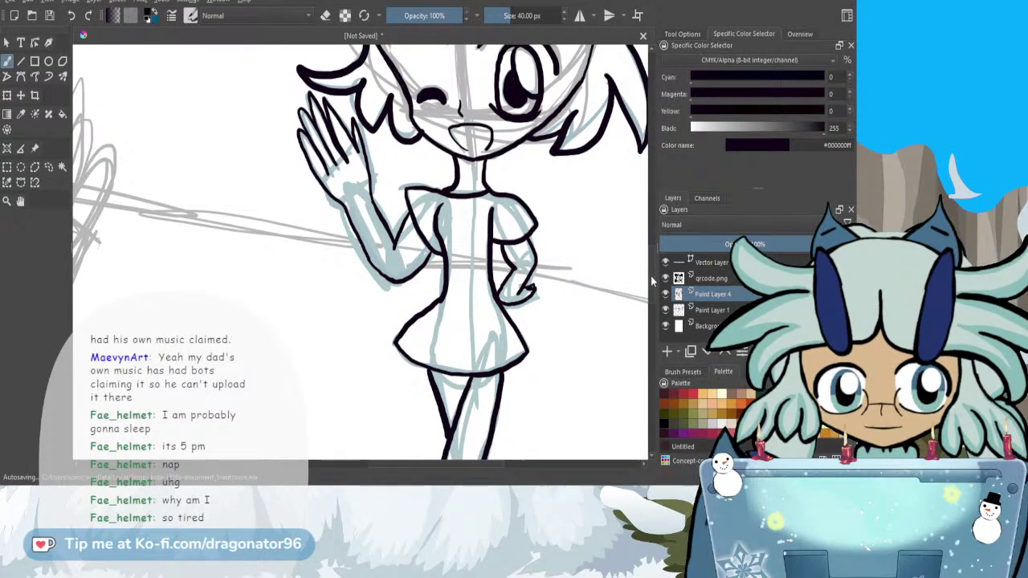
# - Erase the raised hand and most of its forearm, then redraw the waving hand smaller and closer to the elbow
pyautogui.moveTo(652, 286); pyautogui.dragTo(652, 276)
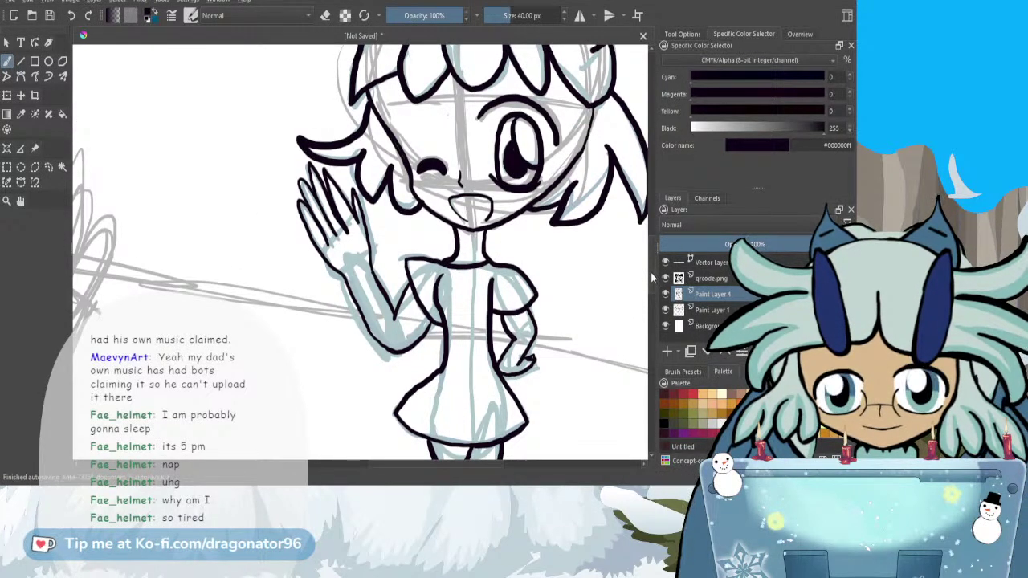
pyautogui.press('e')
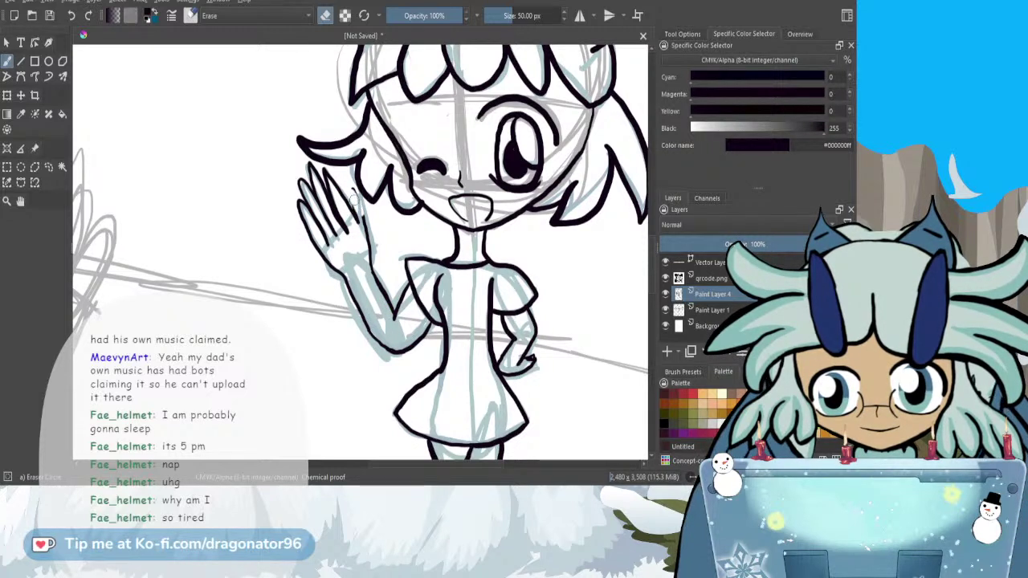
pyautogui.moveTo(348, 187)
pyautogui.mouseDown()
pyautogui.moveTo(307, 167)
pyautogui.moveTo(316, 229)
pyautogui.moveTo(307, 230)
pyautogui.moveTo(310, 209)
pyautogui.moveTo(330, 202)
pyautogui.moveTo(305, 167)
pyautogui.moveTo(373, 264)
pyautogui.moveTo(367, 236)
pyautogui.moveTo(315, 227)
pyautogui.moveTo(363, 294)
pyautogui.mouseUp()
pyautogui.press('e')
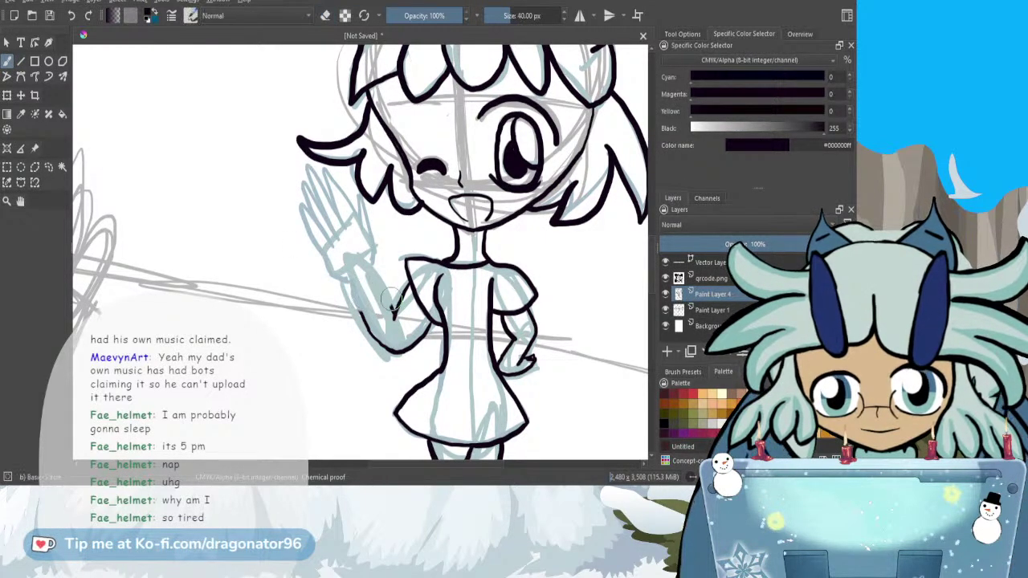
pyautogui.moveTo(382, 265)
pyautogui.mouseDown()
pyautogui.moveTo(374, 289)
pyautogui.moveTo(351, 247)
pyautogui.moveTo(353, 285)
pyautogui.moveTo(337, 257)
pyautogui.moveTo(341, 290)
pyautogui.moveTo(331, 275)
pyautogui.mouseUp()
pyautogui.press('-')
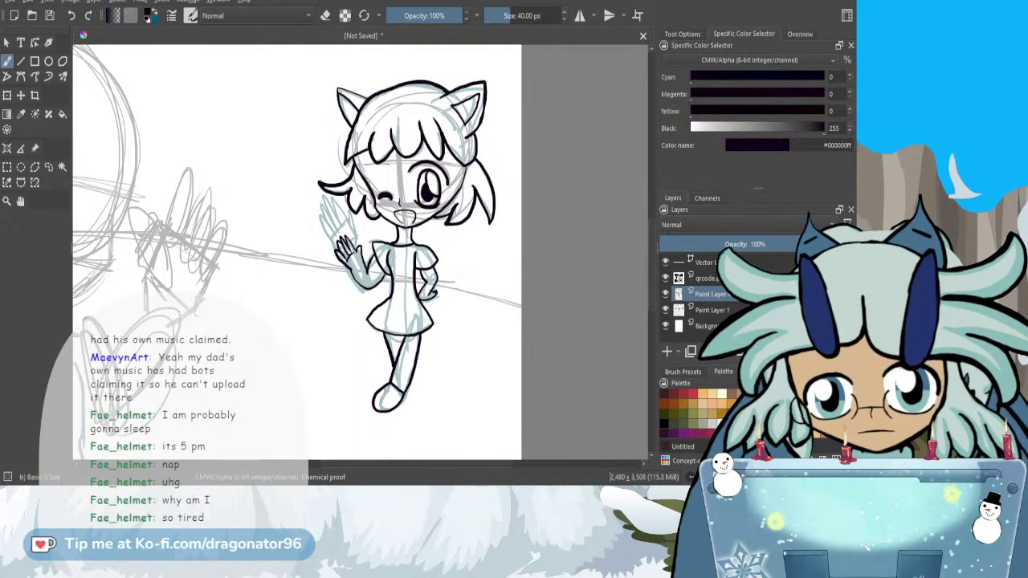
pyautogui.moveTo(400, 464)
pyautogui.mouseDown()
pyautogui.moveTo(297, 478)
pyautogui.moveTo(347, 464)
pyautogui.mouseUp()
pyautogui.scroll(-1, 310, 348)
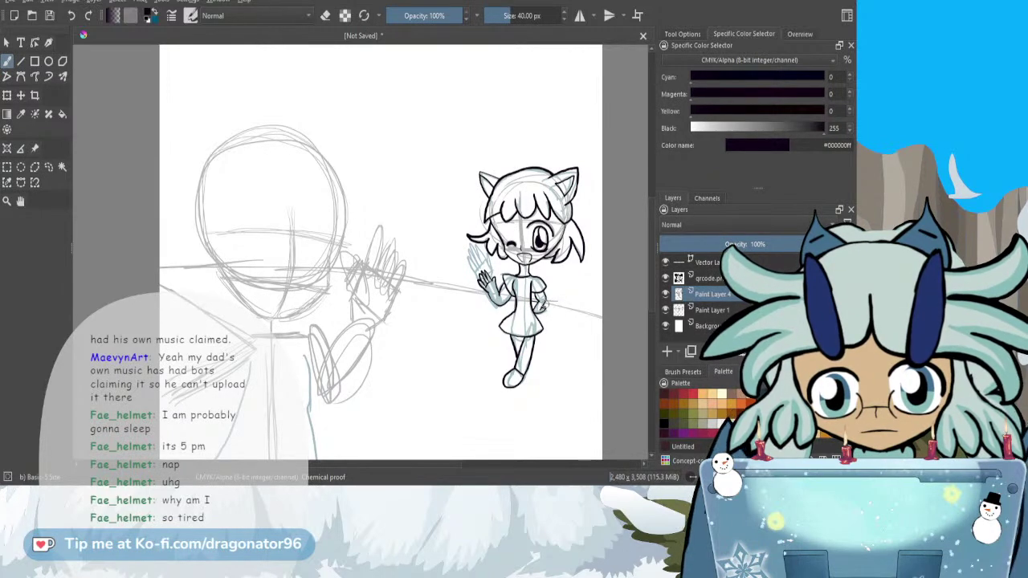
# - Ink the sloping ground line from the small girl's hip to the canvas edge, and undo the stroke tried on her other side
pyautogui.moveTo(545, 303); pyautogui.dragTo(602, 323)
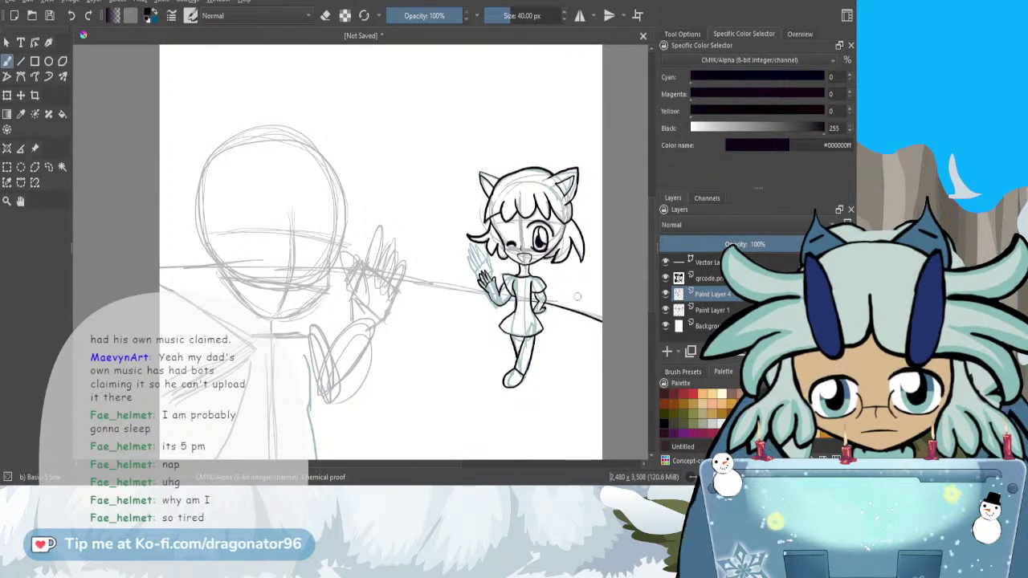
pyautogui.moveTo(491, 296); pyautogui.dragTo(409, 276)
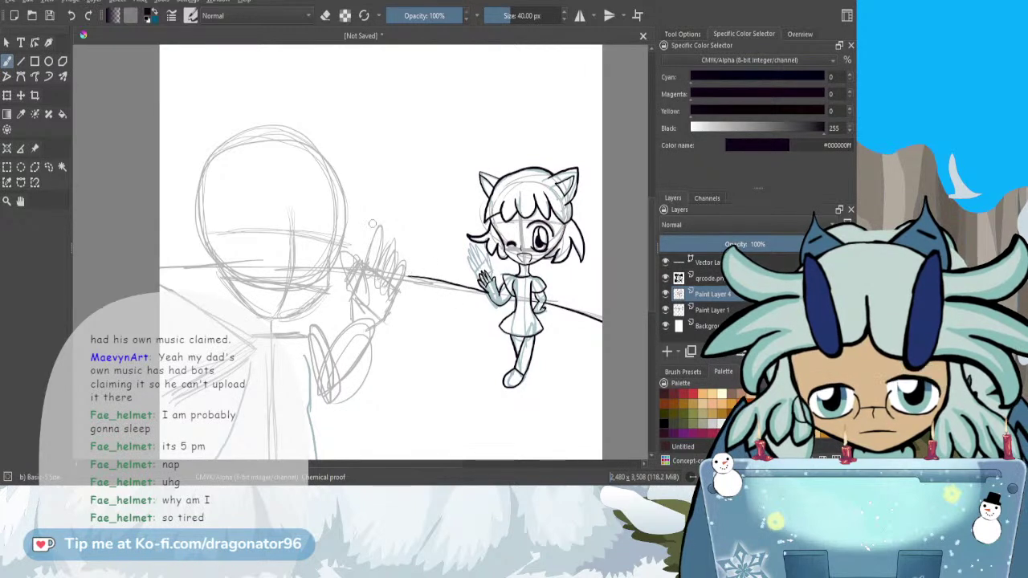
pyautogui.hotkey('ctrl', 'z')
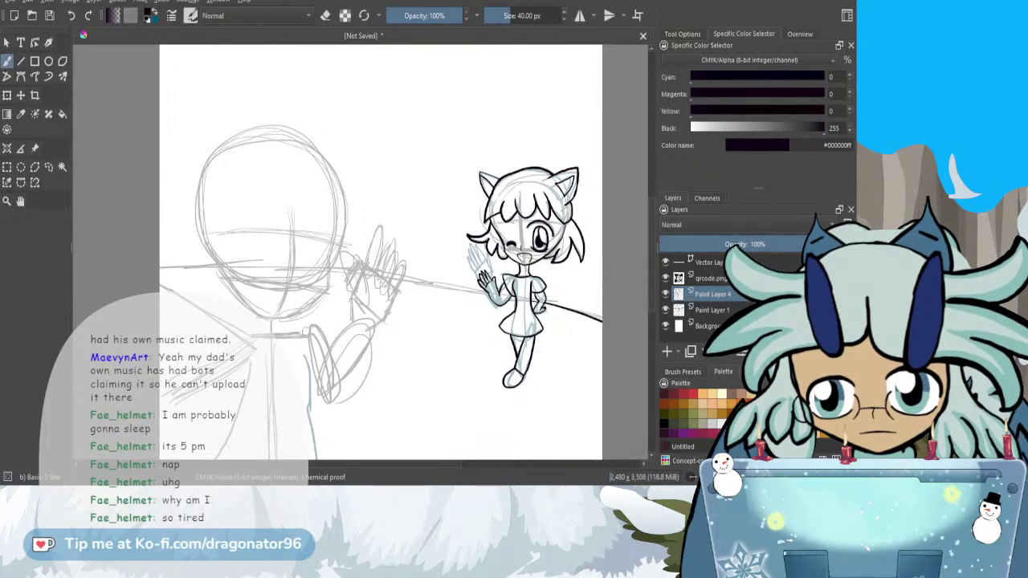
# - Ink the large figure's dress side from the shoulder nearest the girl to the hem, and outline the flared sleeve on the opposite shoulder
pyautogui.moveTo(301, 336)
pyautogui.mouseDown()
pyautogui.moveTo(315, 363)
pyautogui.moveTo(309, 401)
pyautogui.mouseUp()
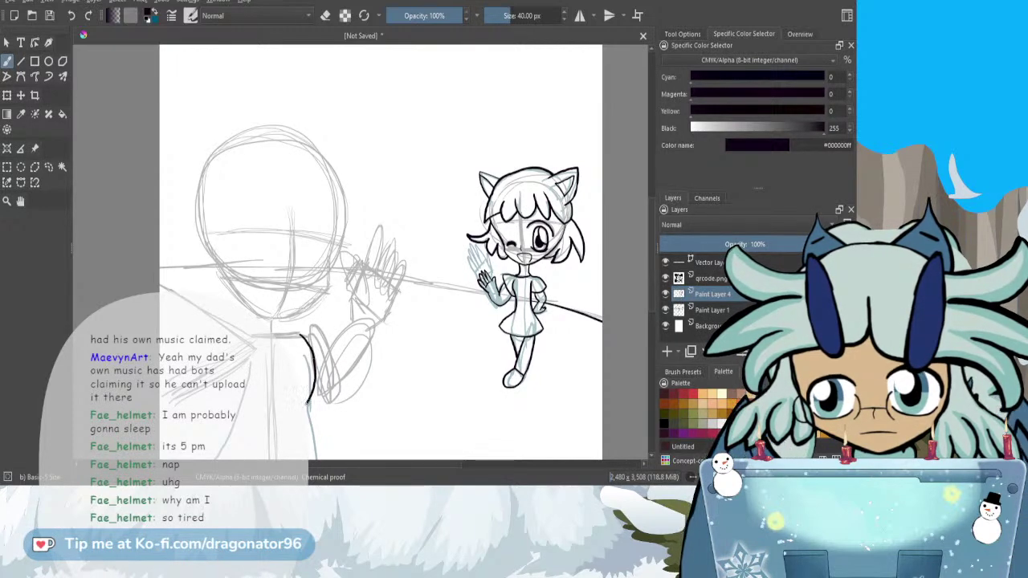
pyautogui.moveTo(651, 293); pyautogui.dragTo(649, 333)
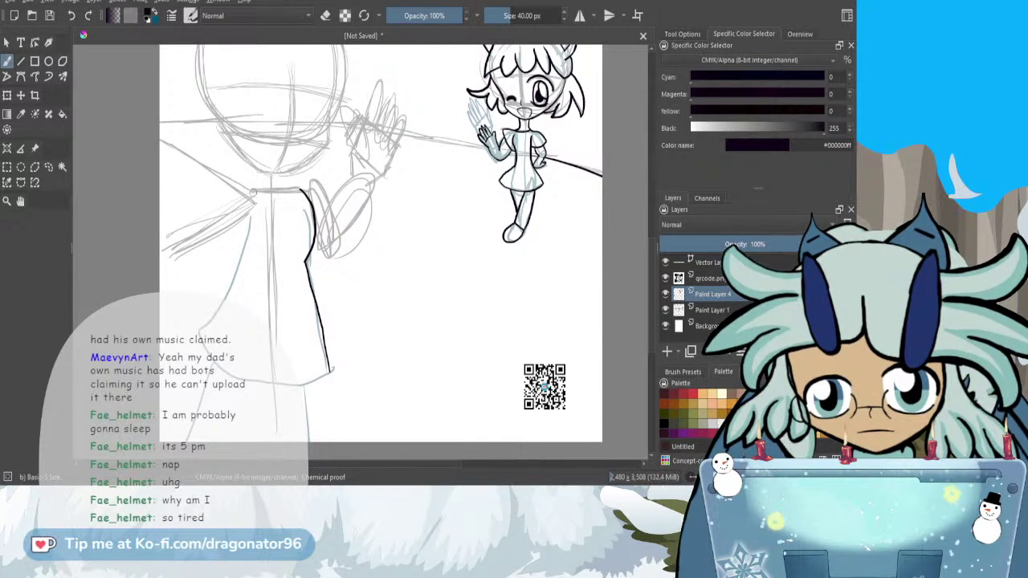
pyautogui.moveTo(229, 170)
pyautogui.mouseDown()
pyautogui.moveTo(228, 246)
pyautogui.moveTo(250, 219)
pyautogui.mouseUp()
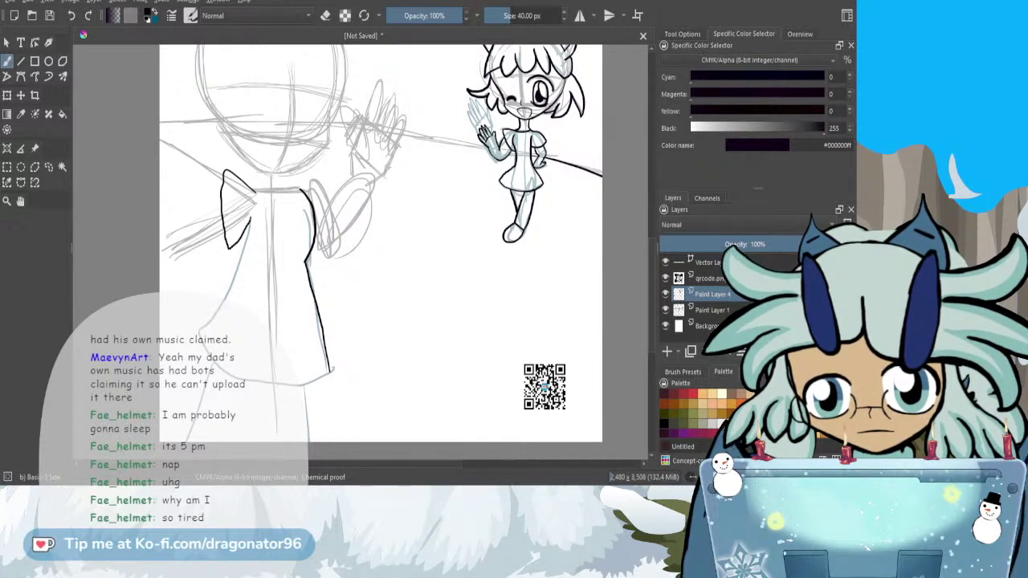
pyautogui.hotkey('ctrl', 'z')
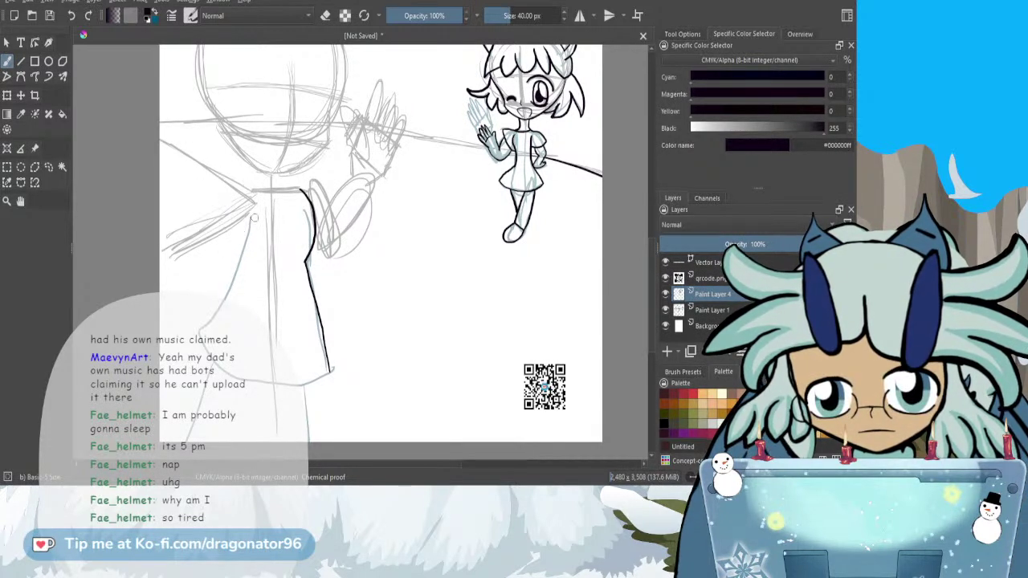
pyautogui.moveTo(334, 464); pyautogui.dragTo(302, 465)
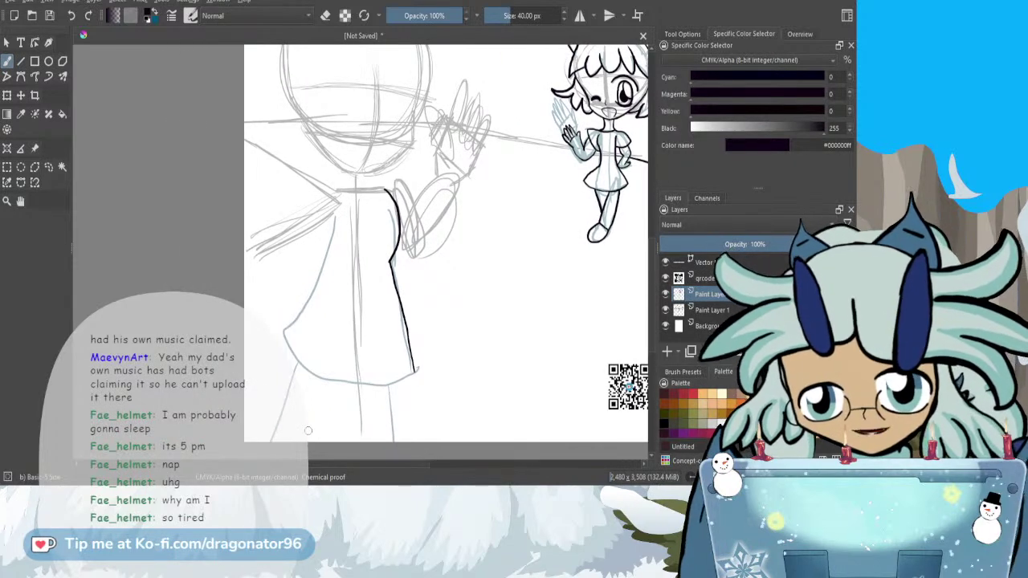
pyautogui.scroll(1, 313, 145)
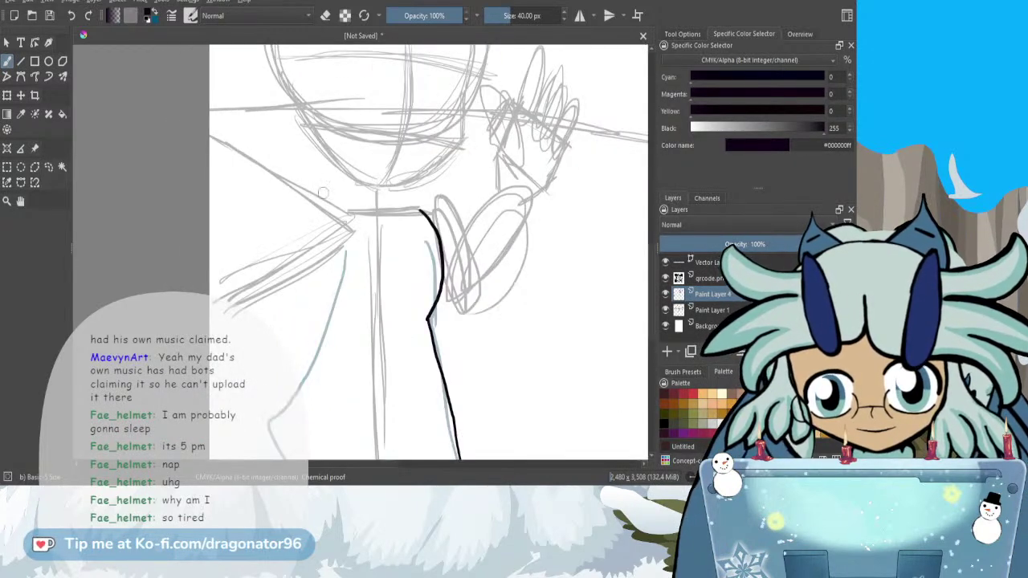
pyautogui.moveTo(351, 214)
pyautogui.mouseDown()
pyautogui.moveTo(292, 178)
pyautogui.moveTo(280, 233)
pyautogui.moveTo(310, 298)
pyautogui.mouseUp()
pyautogui.moveTo(347, 239); pyautogui.dragTo(343, 261)
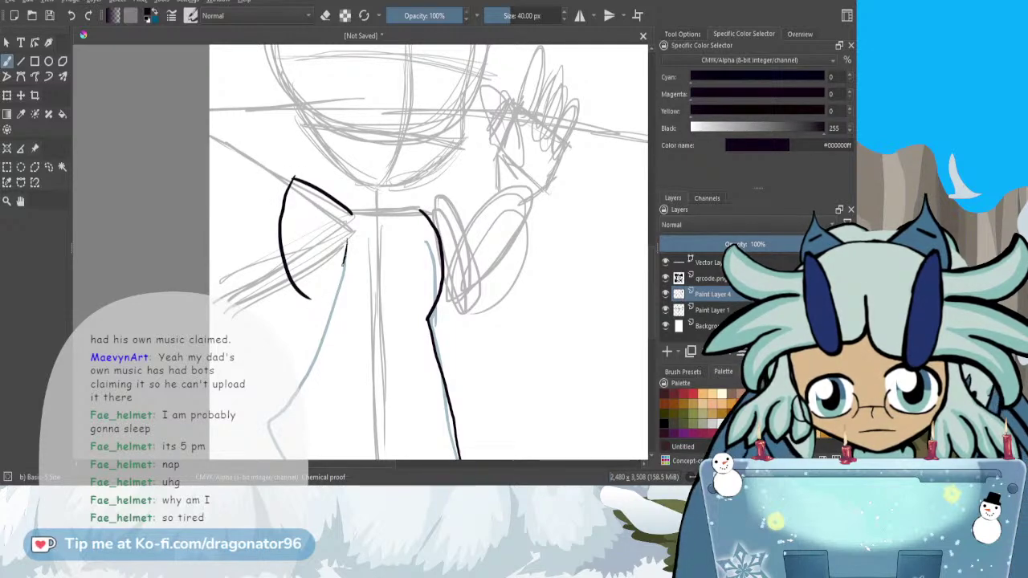
# - Ink the dress side below the flared sleeve as one smooth curve, redoing the first stroke, and add the curved hem
pyautogui.scroll(-2, 321, 273)
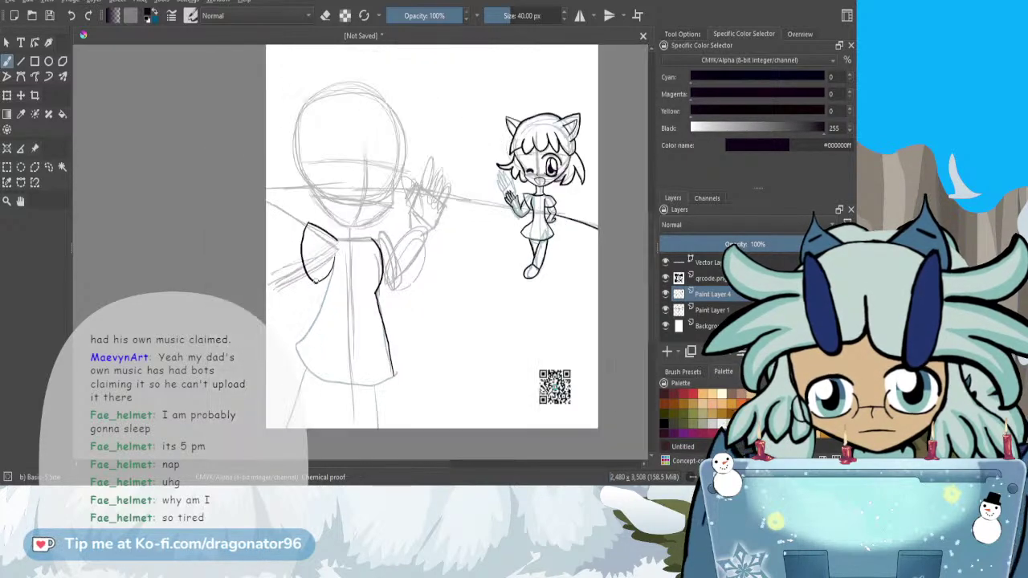
pyautogui.moveTo(333, 272); pyautogui.dragTo(291, 341)
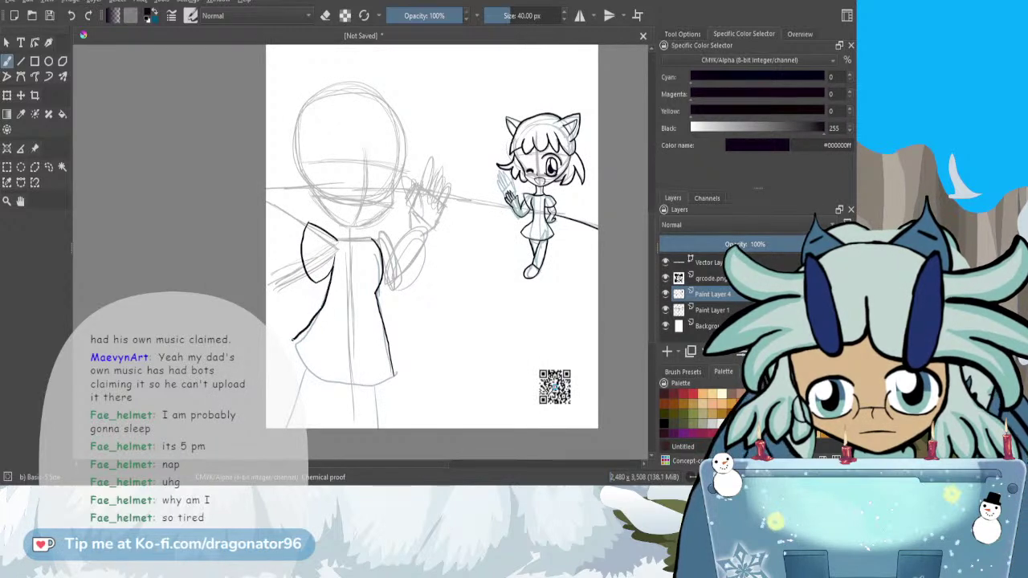
pyautogui.hotkey('ctrl', 'z')
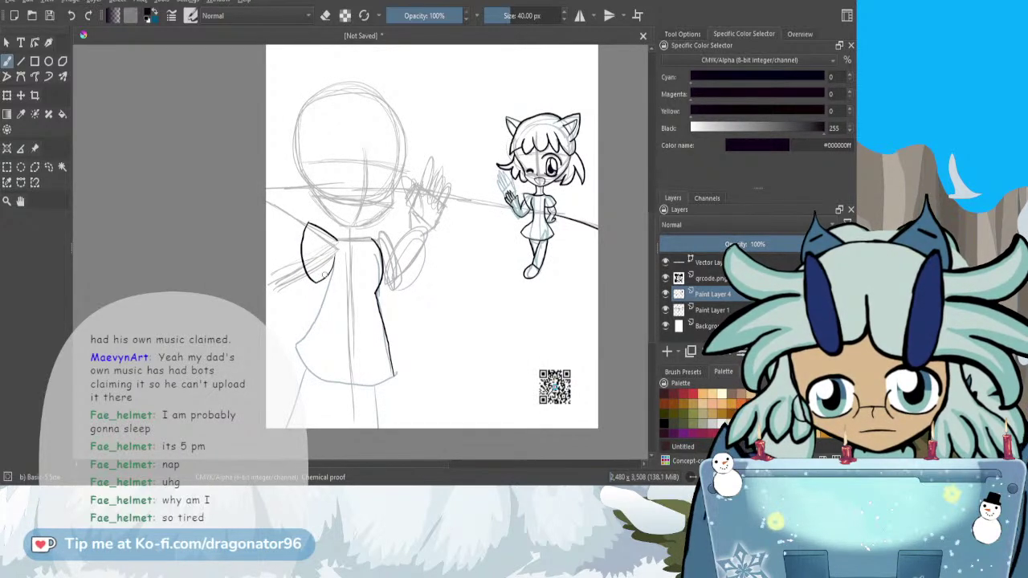
pyautogui.moveTo(332, 268); pyautogui.dragTo(297, 342)
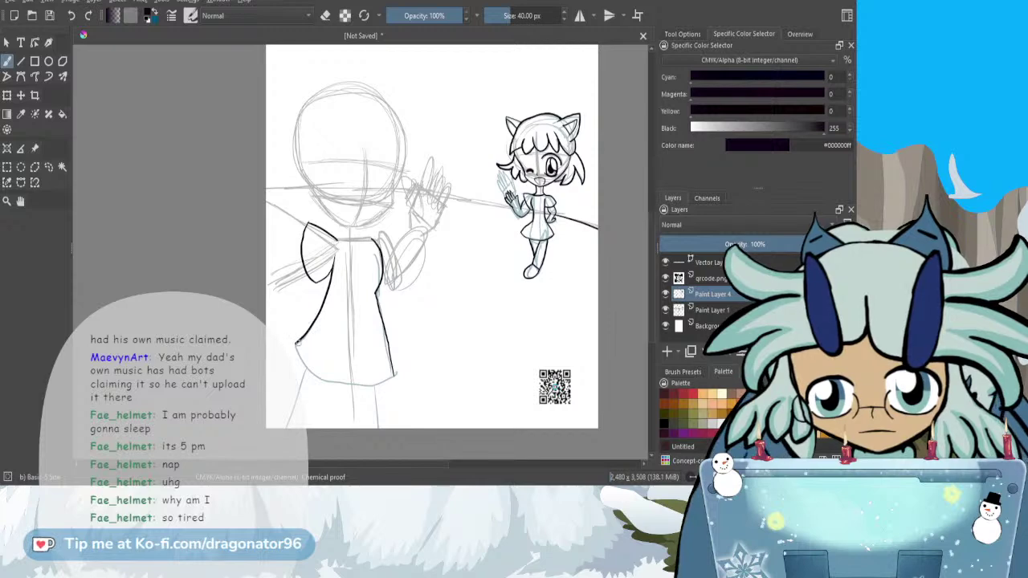
pyautogui.scroll(2, 386, 378)
pyautogui.moveTo(396, 374)
pyautogui.mouseDown()
pyautogui.moveTo(348, 388)
pyautogui.moveTo(276, 367)
pyautogui.mouseUp()
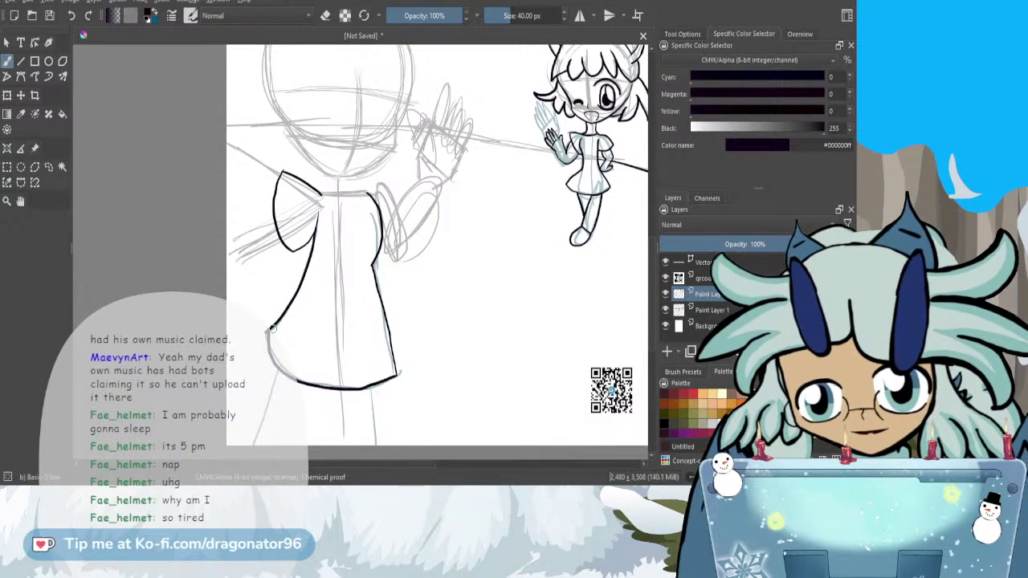
# - Erase the overshoot at the skirt's corner and ink the outer lines of both legs down to the canvas edge
pyautogui.press('e')
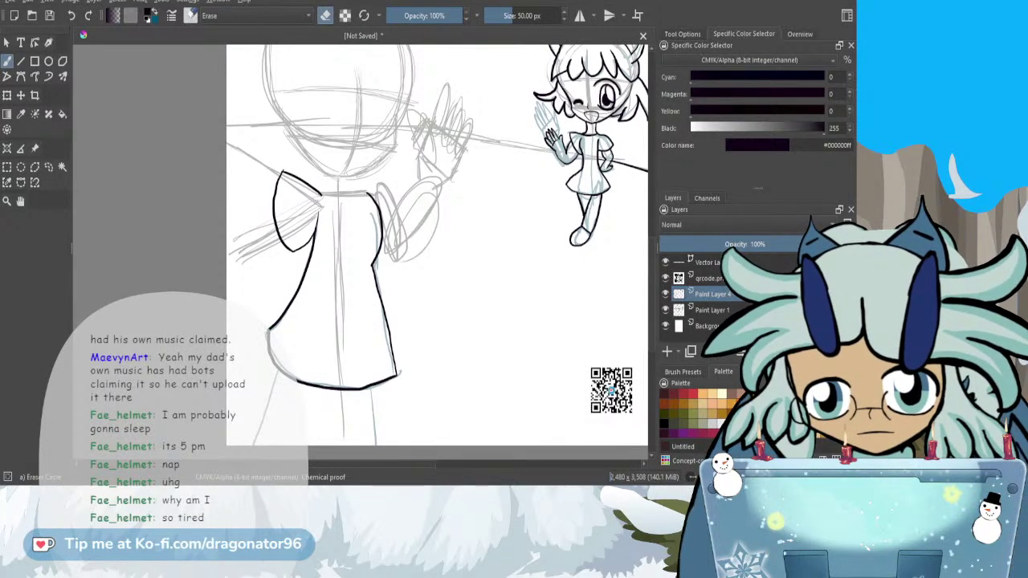
pyautogui.scroll(-1, 256, 331)
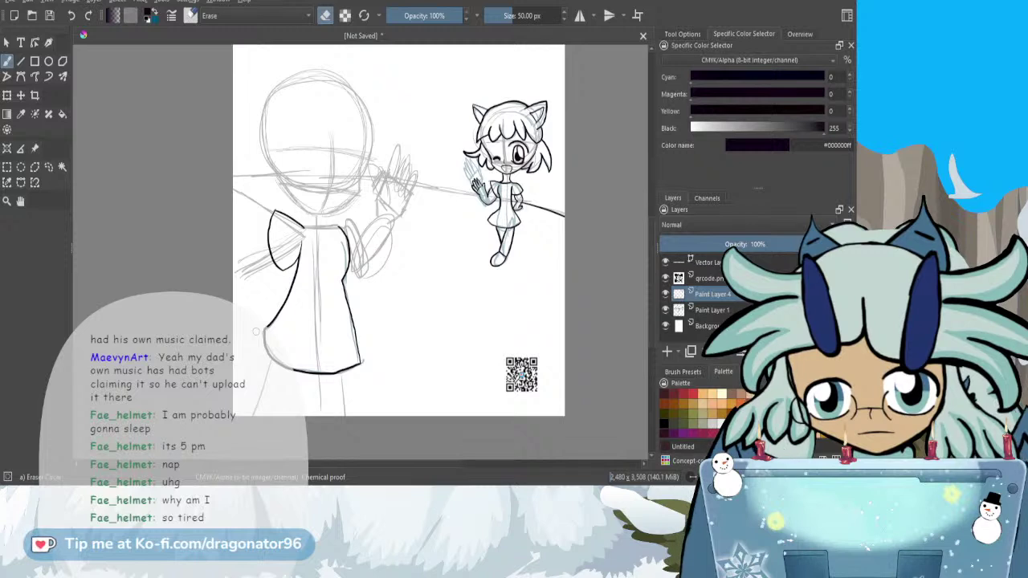
pyautogui.press('e')
pyautogui.moveTo(343, 371); pyautogui.dragTo(347, 416)
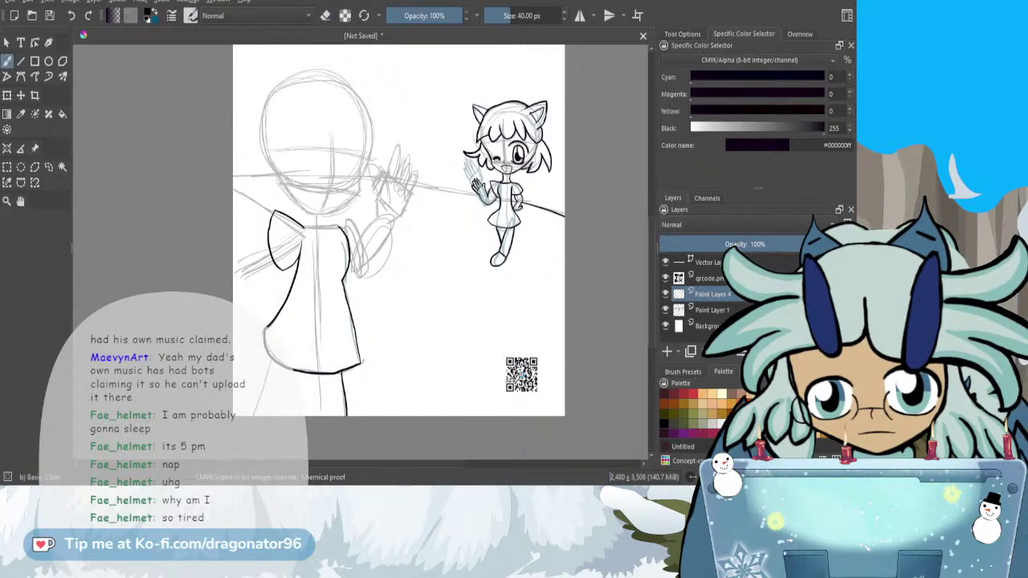
pyautogui.moveTo(272, 359); pyautogui.dragTo(254, 416)
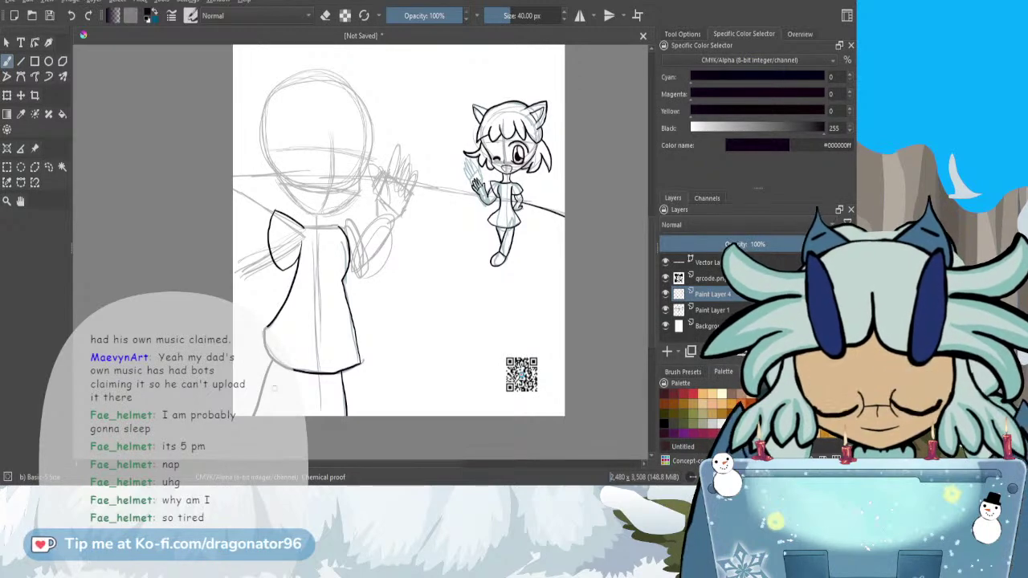
# - Ink the upper and lower edges of the arm reaching from the flared sleeve towards the canvas edge
pyautogui.scroll(3, 240, 211)
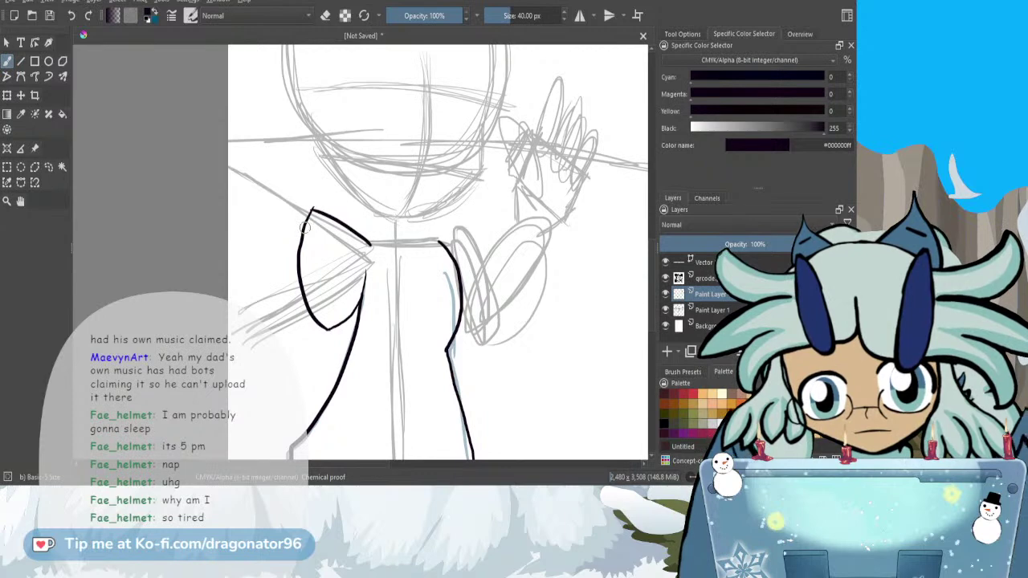
pyautogui.moveTo(305, 230); pyautogui.dragTo(246, 196)
pyautogui.moveTo(305, 315); pyautogui.dragTo(272, 334)
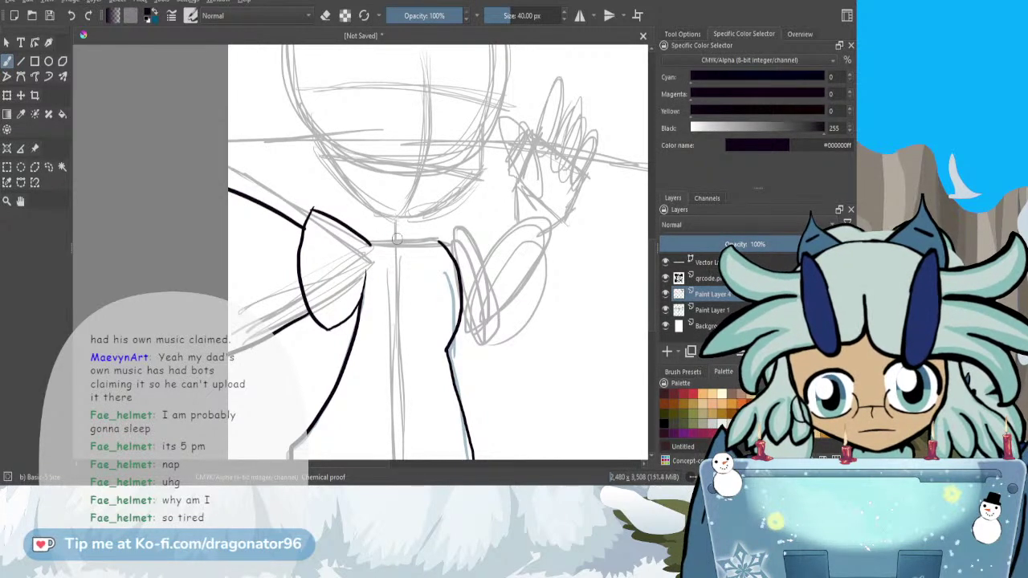
# - Ink the neckline and short neck lines, then the small opposite sleeve with its raised arm bent at the elbow
pyautogui.moveTo(438, 241)
pyautogui.mouseDown()
pyautogui.moveTo(371, 242)
pyautogui.moveTo(416, 229)
pyautogui.moveTo(411, 217)
pyautogui.moveTo(379, 241)
pyautogui.mouseUp()
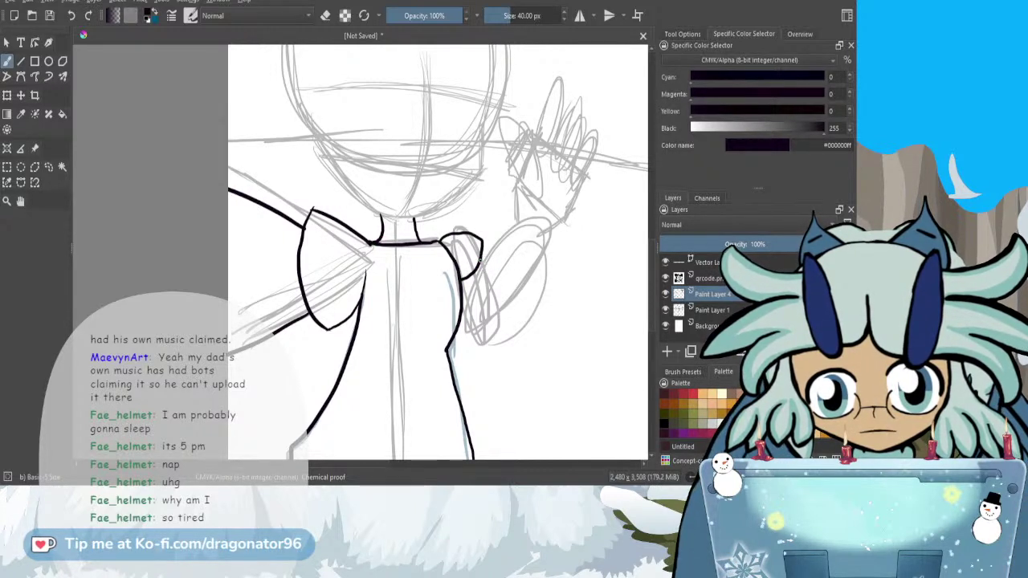
pyautogui.moveTo(464, 302); pyautogui.dragTo(482, 334)
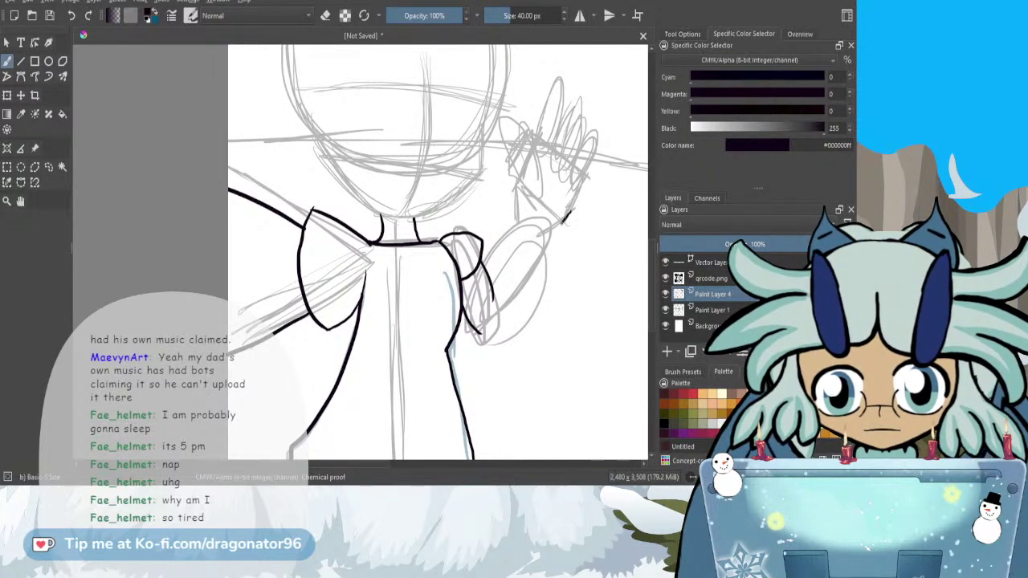
pyautogui.moveTo(511, 292); pyautogui.dragTo(492, 318)
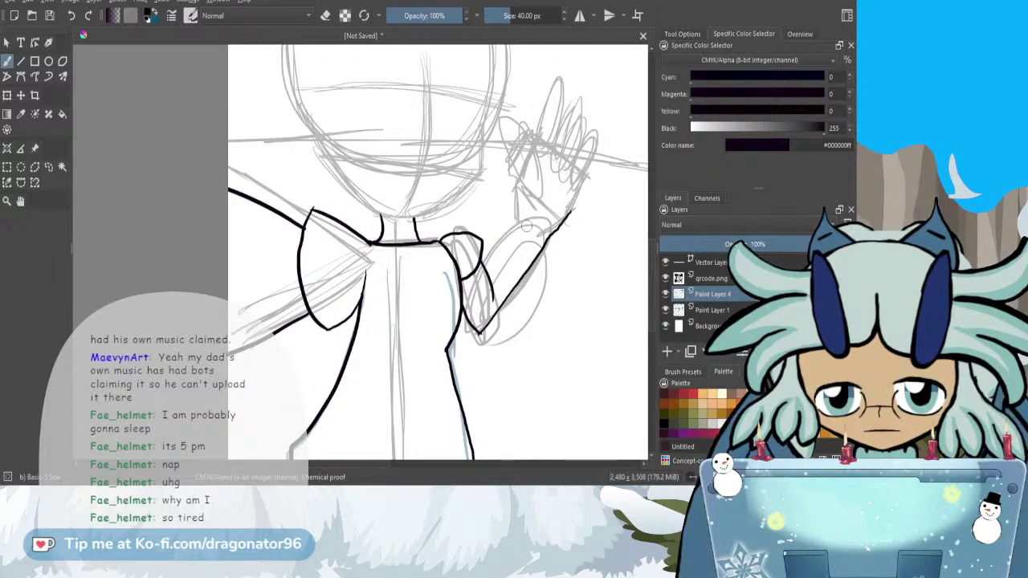
pyautogui.moveTo(521, 220); pyautogui.dragTo(489, 275)
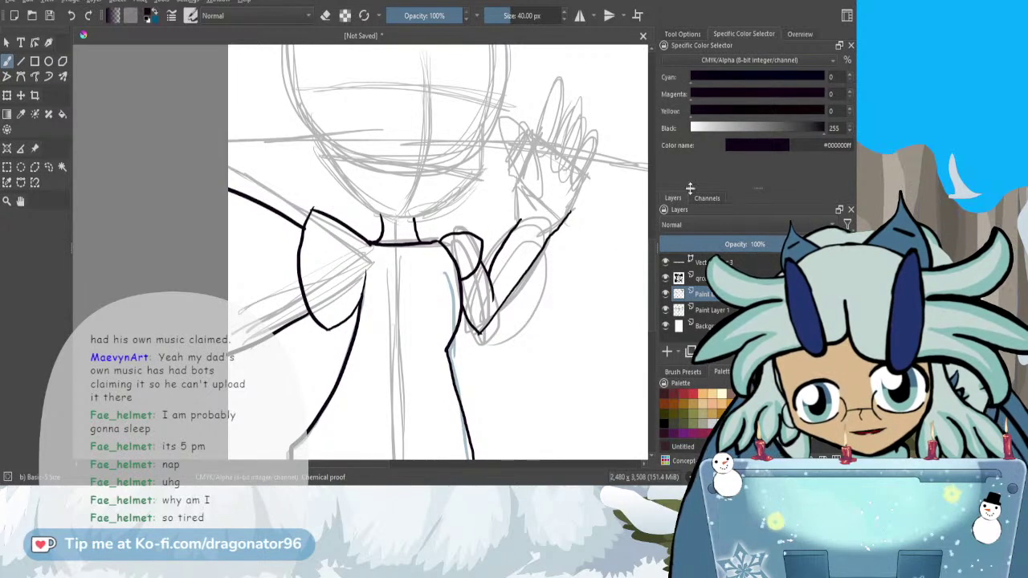
# - Ink the large figure's raised waving hand with thumb, four pointed fingers and palm edge, adding a curved line across the finger bases
pyautogui.scroll(3, 652, 288)
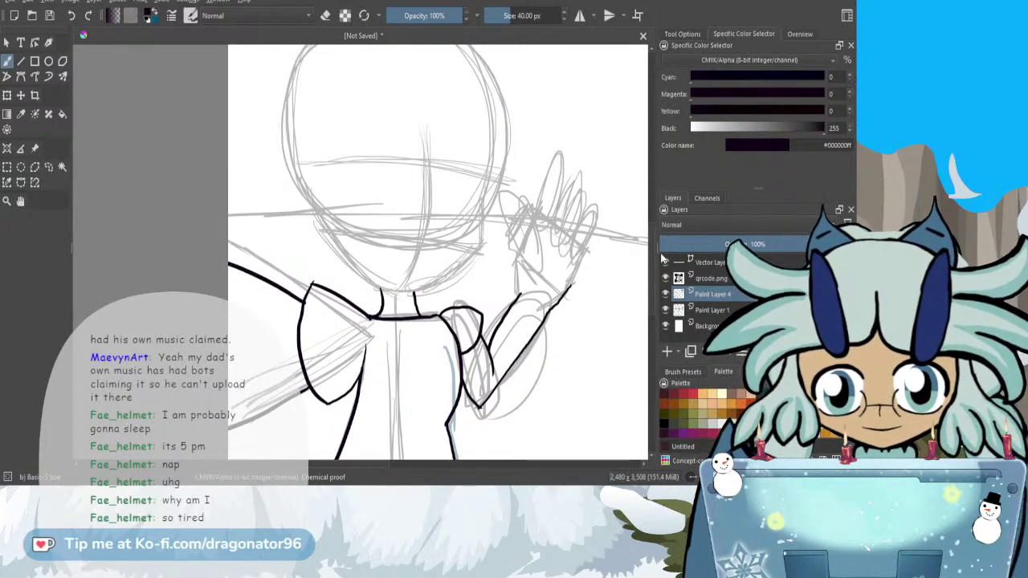
pyautogui.moveTo(519, 293)
pyautogui.mouseDown()
pyautogui.moveTo(521, 216)
pyautogui.moveTo(524, 206)
pyautogui.moveTo(529, 237)
pyautogui.moveTo(555, 154)
pyautogui.moveTo(545, 230)
pyautogui.moveTo(556, 237)
pyautogui.moveTo(583, 173)
pyautogui.moveTo(564, 245)
pyautogui.mouseUp()
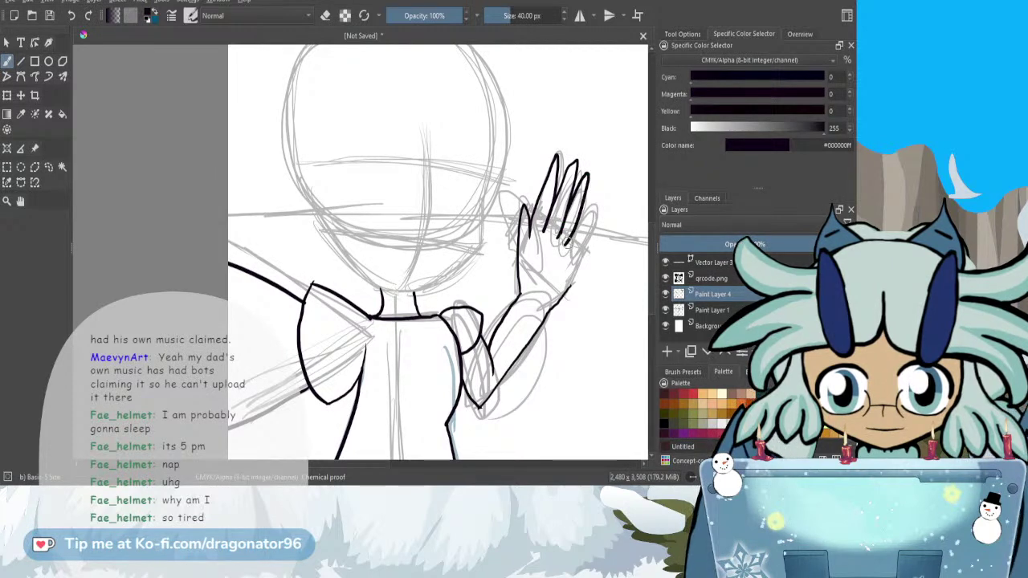
pyautogui.moveTo(598, 196); pyautogui.dragTo(559, 305)
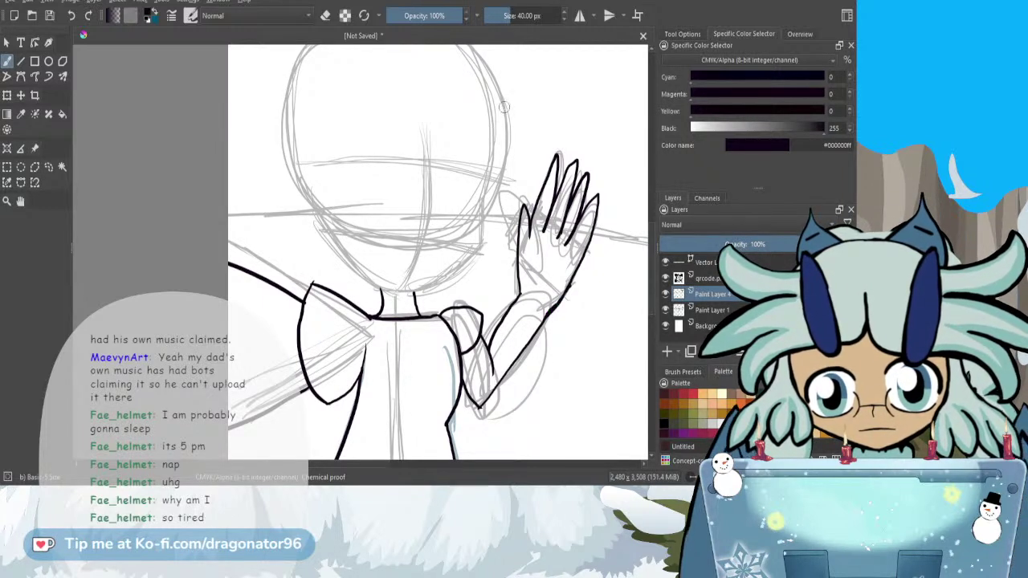
pyautogui.scroll(2, 514, 185)
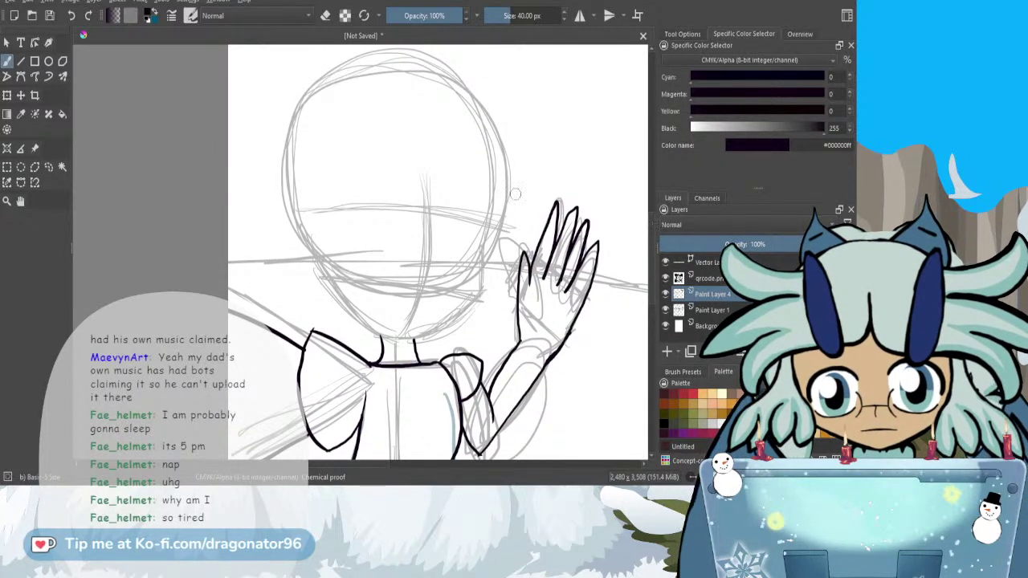
pyautogui.moveTo(543, 279)
pyautogui.mouseDown()
pyautogui.moveTo(560, 287)
pyautogui.moveTo(565, 305)
pyautogui.mouseUp()
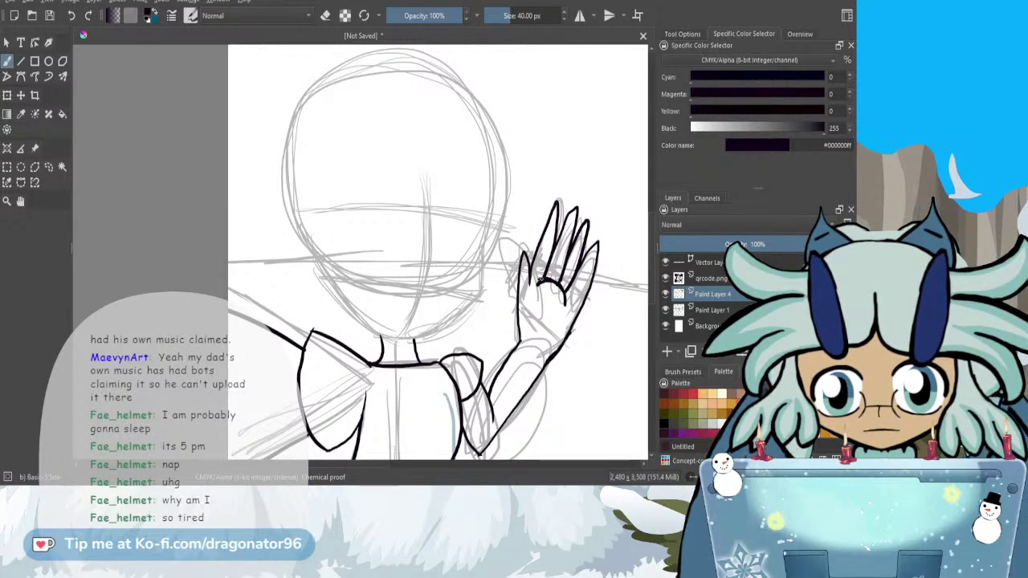
pyautogui.moveTo(536, 286); pyautogui.dragTo(539, 281)
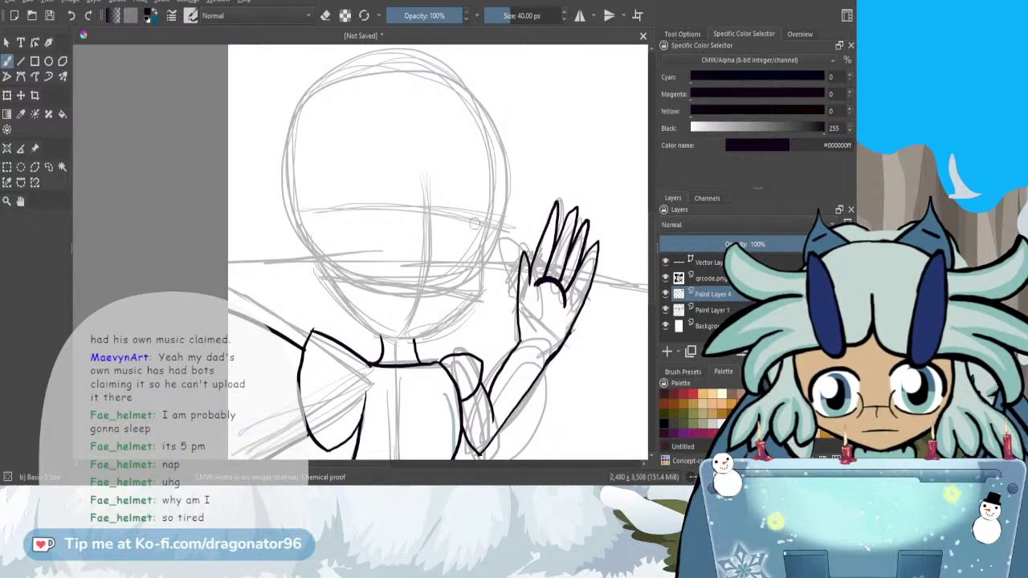
# - Ink the thick arched upper lash line of the large figure's wider eye, thickening its outer side
pyautogui.moveTo(392, 212); pyautogui.dragTo(410, 228)
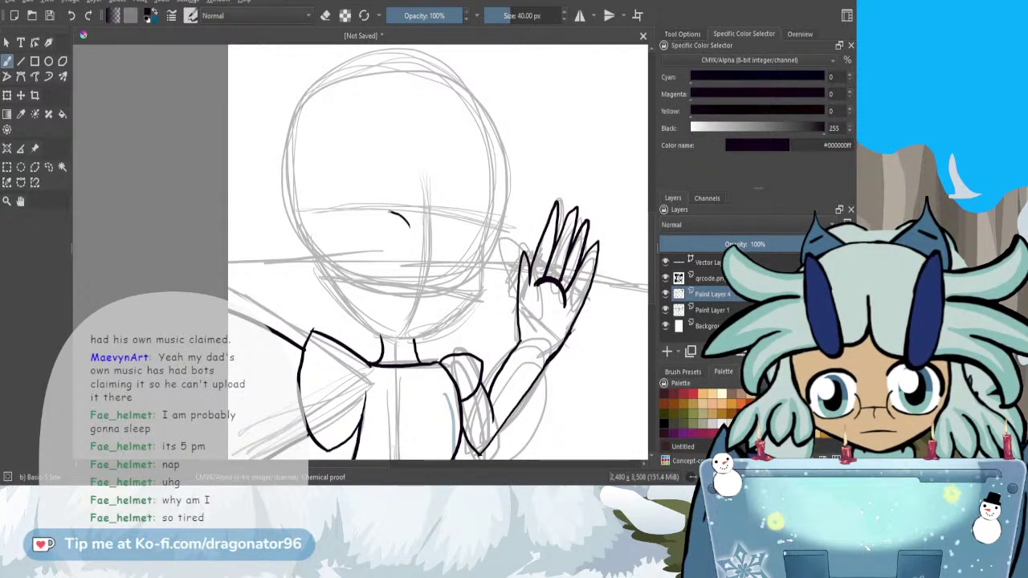
pyautogui.moveTo(332, 256)
pyautogui.mouseDown()
pyautogui.moveTo(355, 210)
pyautogui.moveTo(378, 208)
pyautogui.moveTo(405, 212)
pyautogui.mouseUp()
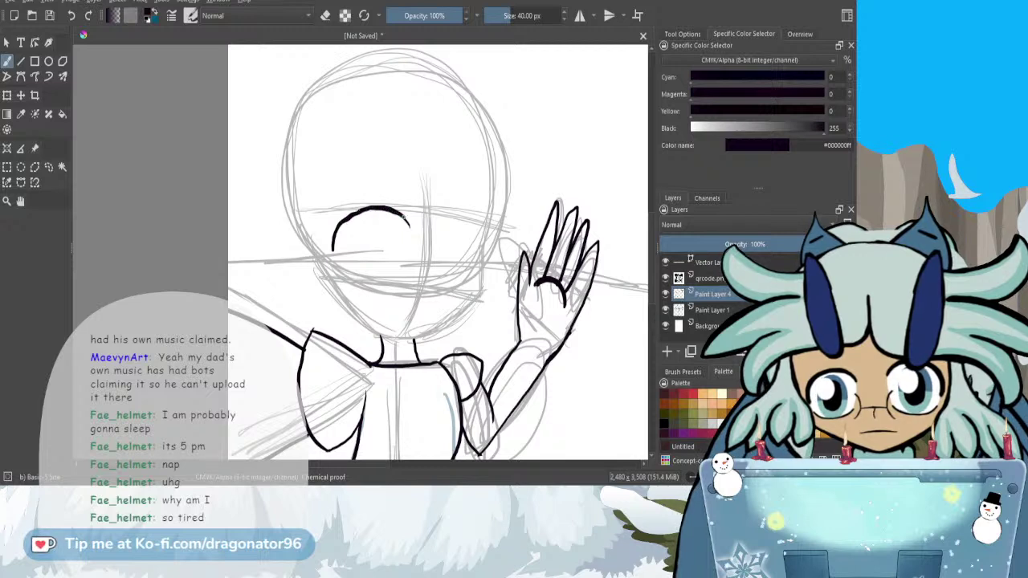
pyautogui.moveTo(332, 251)
pyautogui.mouseDown()
pyautogui.moveTo(345, 214)
pyautogui.moveTo(380, 207)
pyautogui.mouseUp()
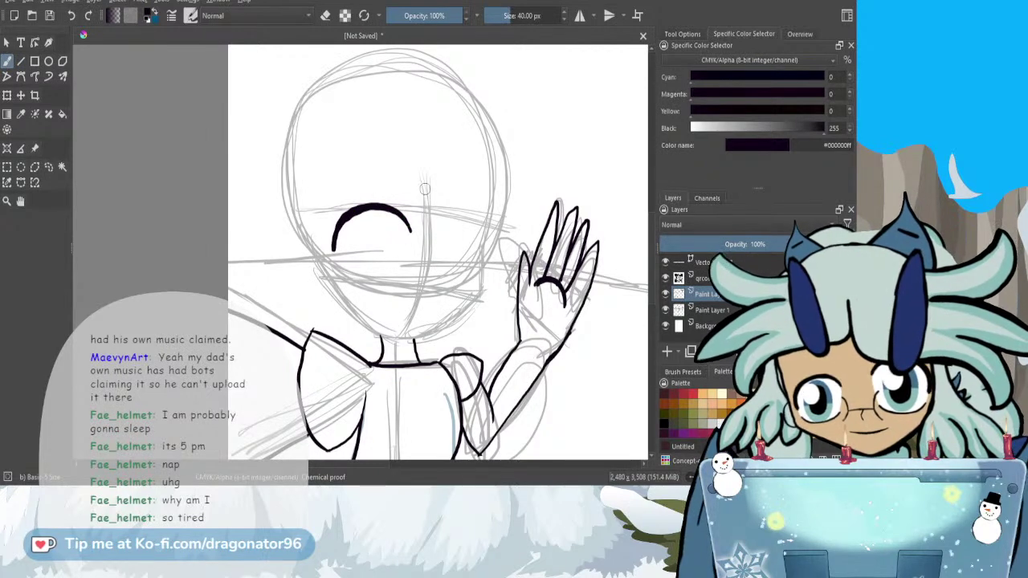
# - Ink the narrower eye's arched upper lash line, thicken its top, and erase the rough inner edge
pyautogui.moveTo(436, 229); pyautogui.dragTo(455, 216)
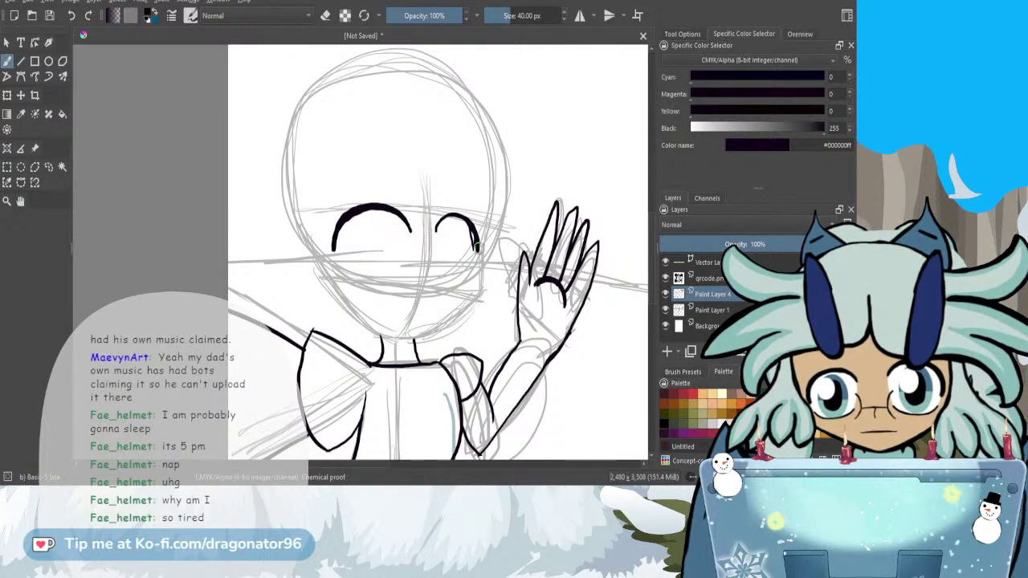
pyautogui.press('e')
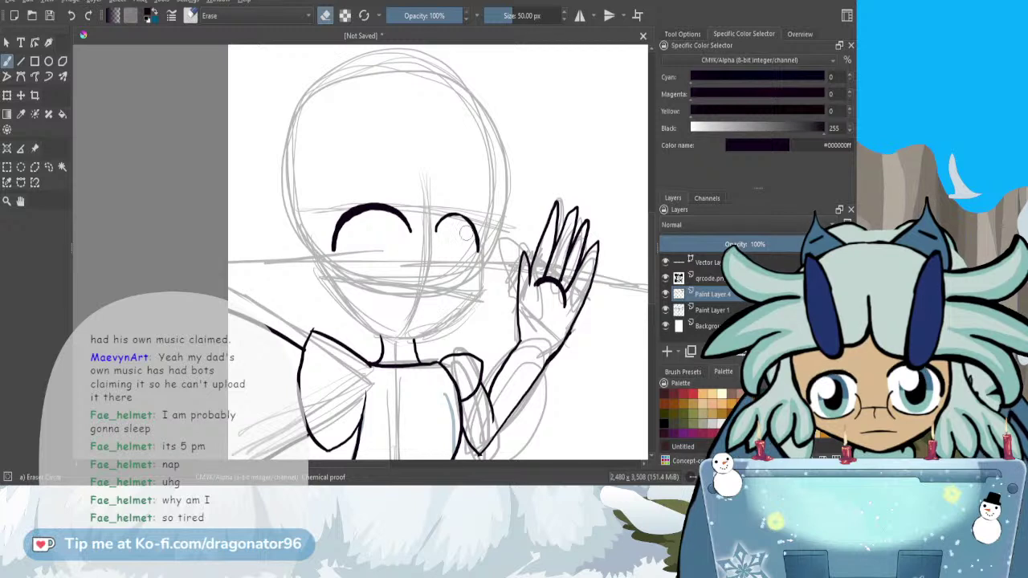
pyautogui.press('e')
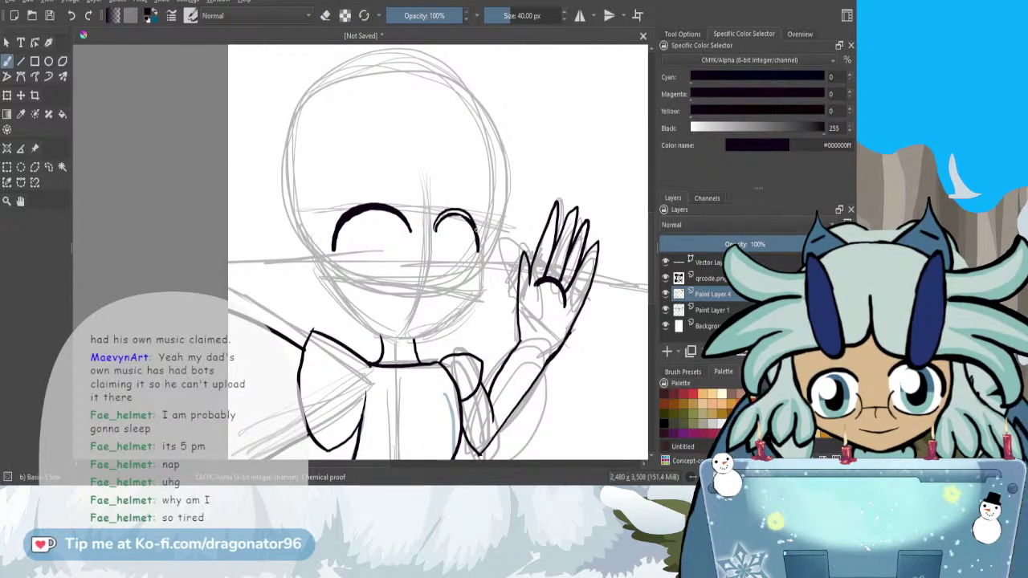
pyautogui.moveTo(456, 212)
pyautogui.mouseDown()
pyautogui.moveTo(472, 223)
pyautogui.moveTo(447, 213)
pyautogui.mouseUp()
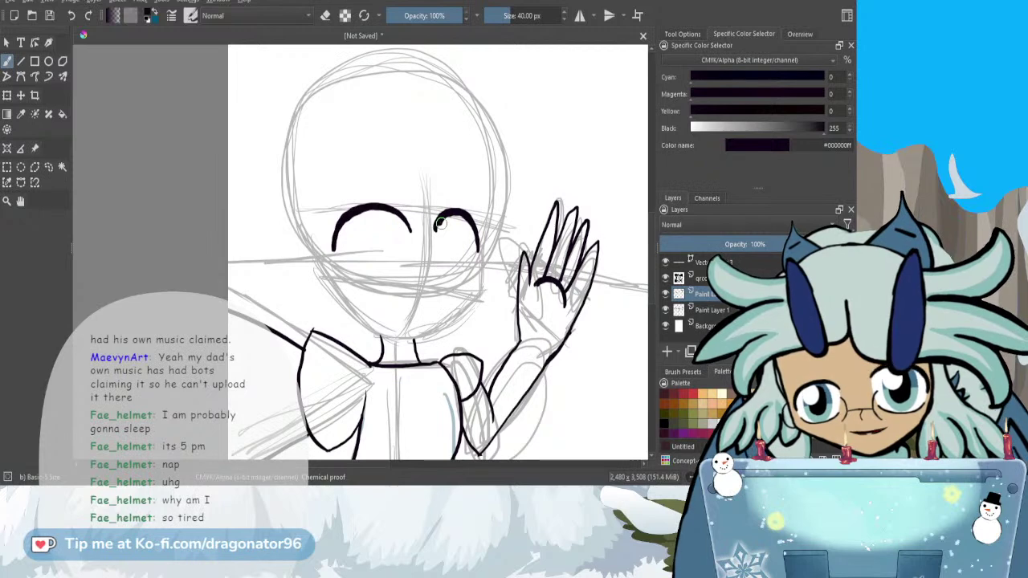
pyautogui.press('e')
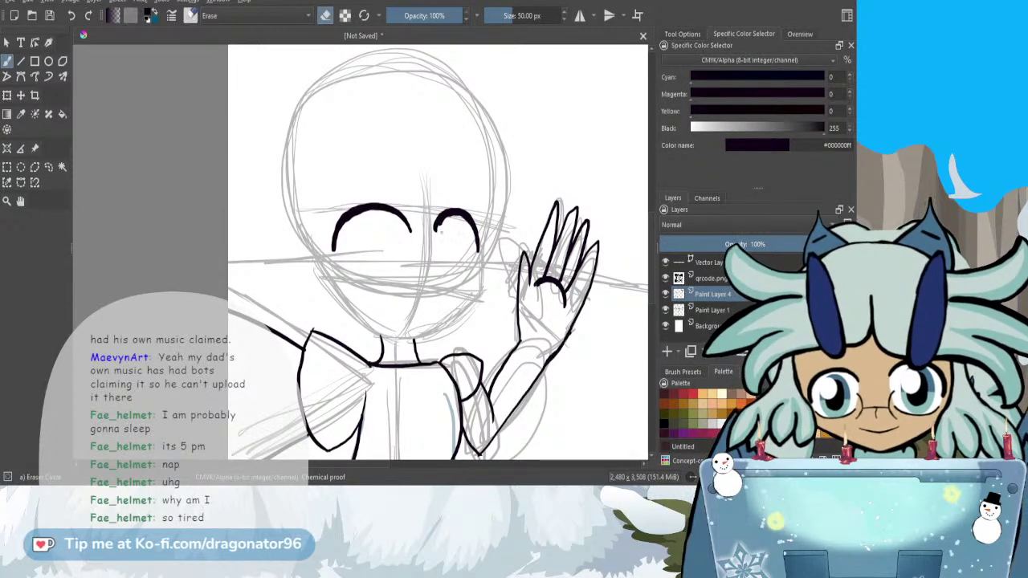
pyautogui.moveTo(437, 230); pyautogui.dragTo(444, 218)
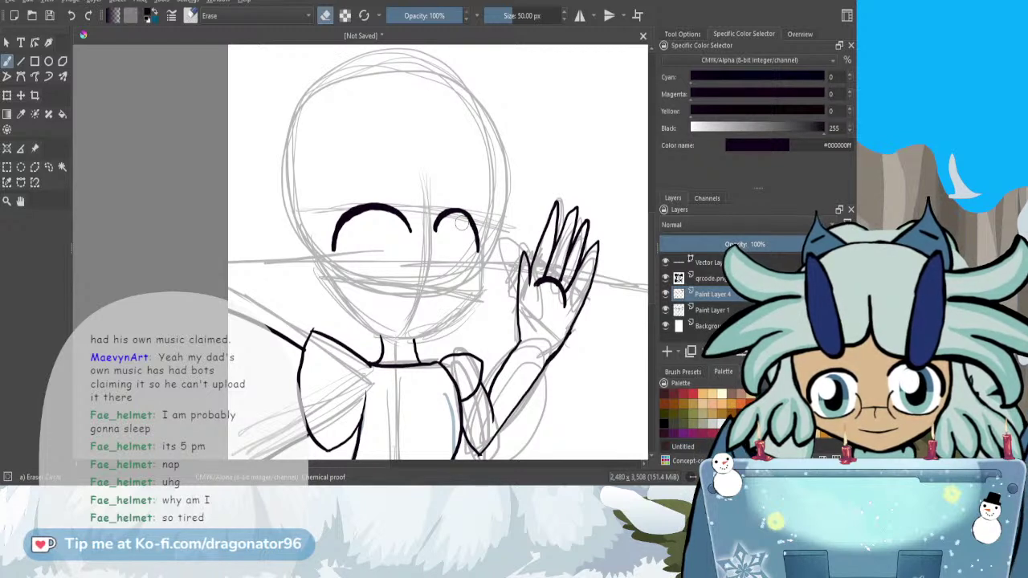
# - Ink the curved lower lid line of the wider eye and a short lower lid line for the narrower eye
pyautogui.press('e')
pyautogui.moveTo(402, 275)
pyautogui.mouseDown()
pyautogui.moveTo(343, 273)
pyautogui.moveTo(407, 277)
pyautogui.mouseUp()
pyautogui.hotkey('ctrl', 'z')
pyautogui.hotkey('ctrl', 'z')
pyautogui.press('e')
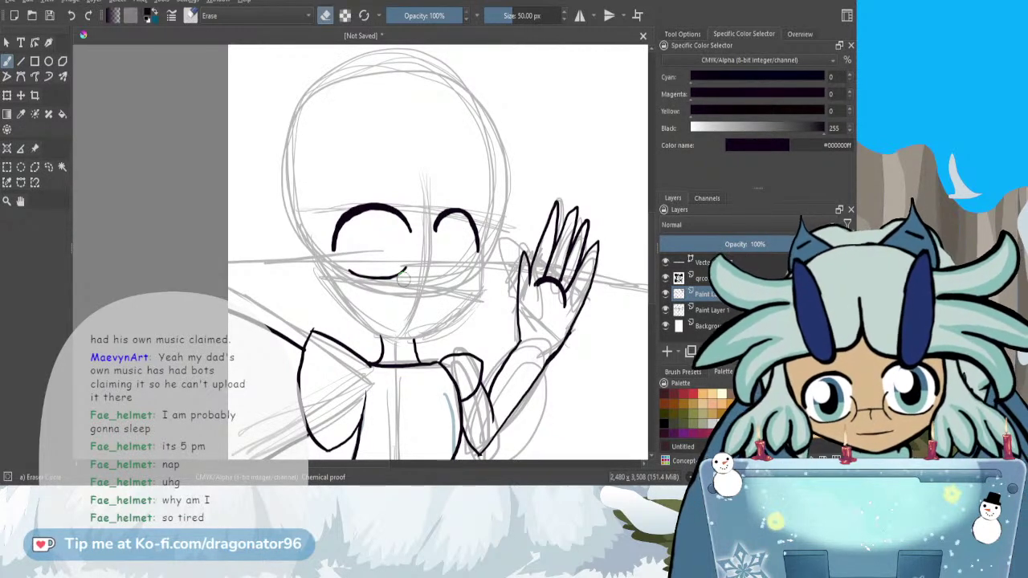
pyautogui.press('e')
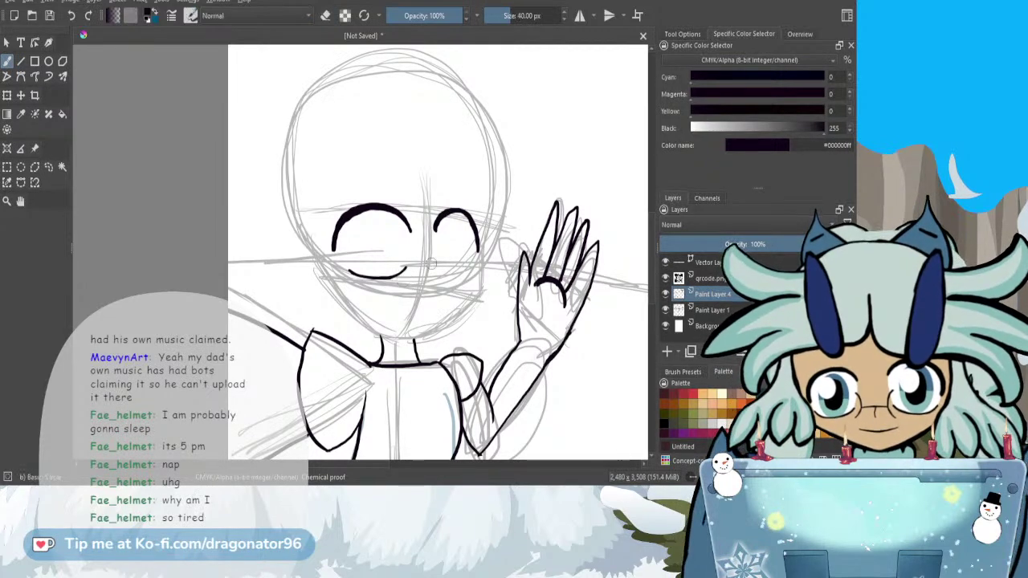
pyautogui.moveTo(466, 284); pyautogui.dragTo(441, 282)
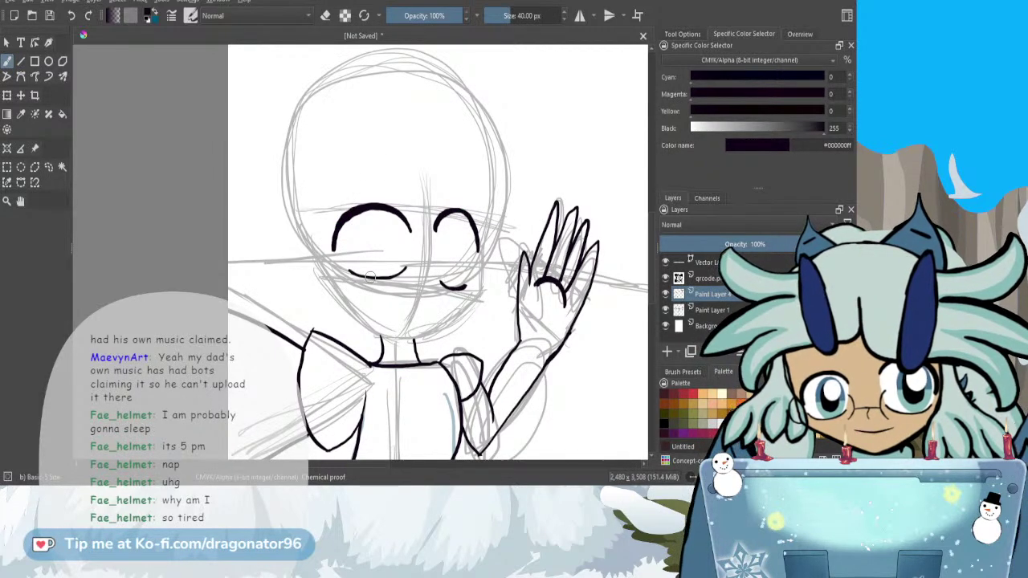
# - Ink an oval iris in each eye, plus a small nose curve and a rounded open mouth
pyautogui.moveTo(353, 275)
pyautogui.mouseDown()
pyautogui.moveTo(344, 225)
pyautogui.moveTo(392, 241)
pyautogui.moveTo(392, 270)
pyautogui.moveTo(379, 278)
pyautogui.mouseUp()
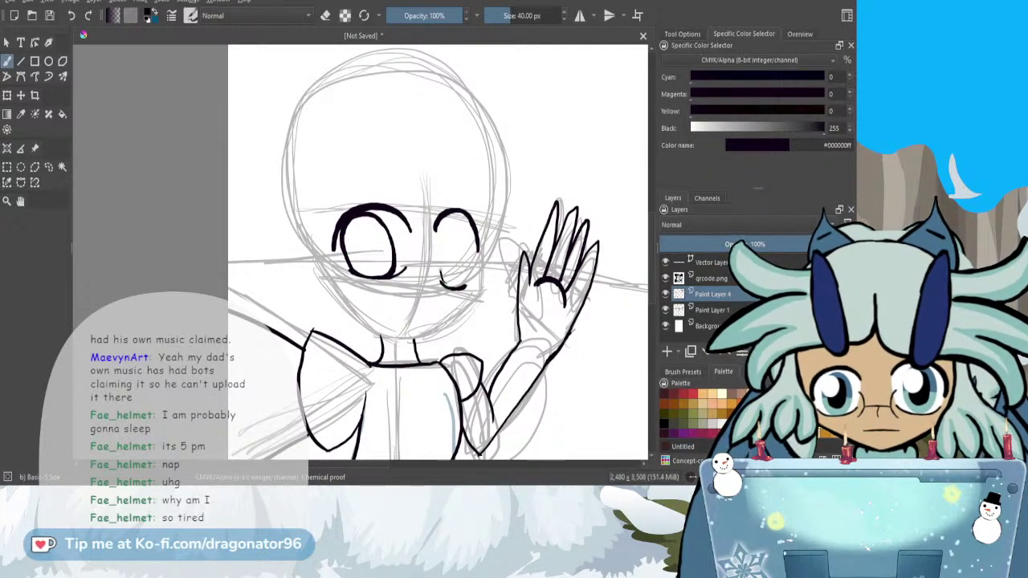
pyautogui.moveTo(450, 215); pyautogui.dragTo(457, 281)
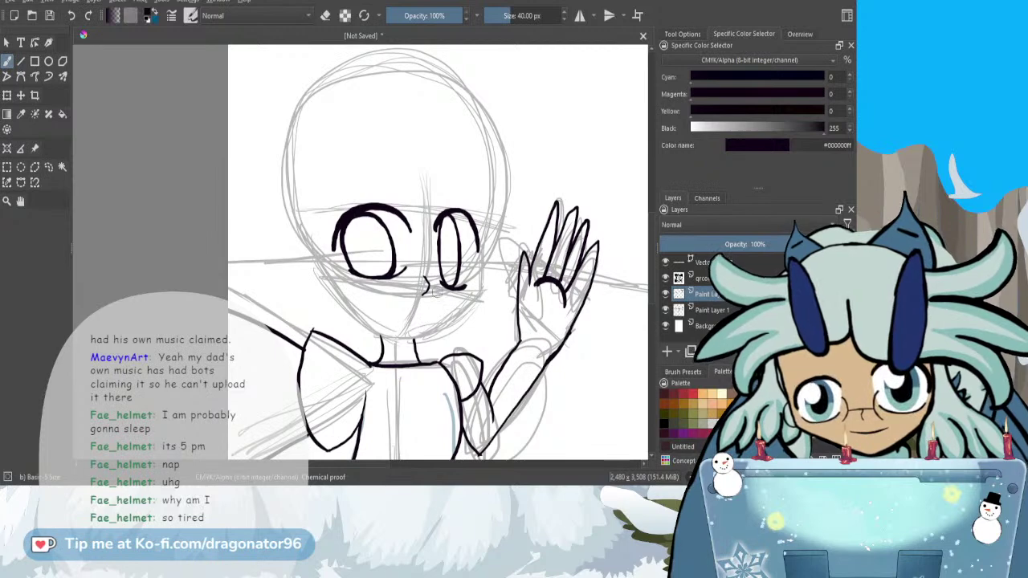
pyautogui.moveTo(389, 324); pyautogui.dragTo(403, 289)
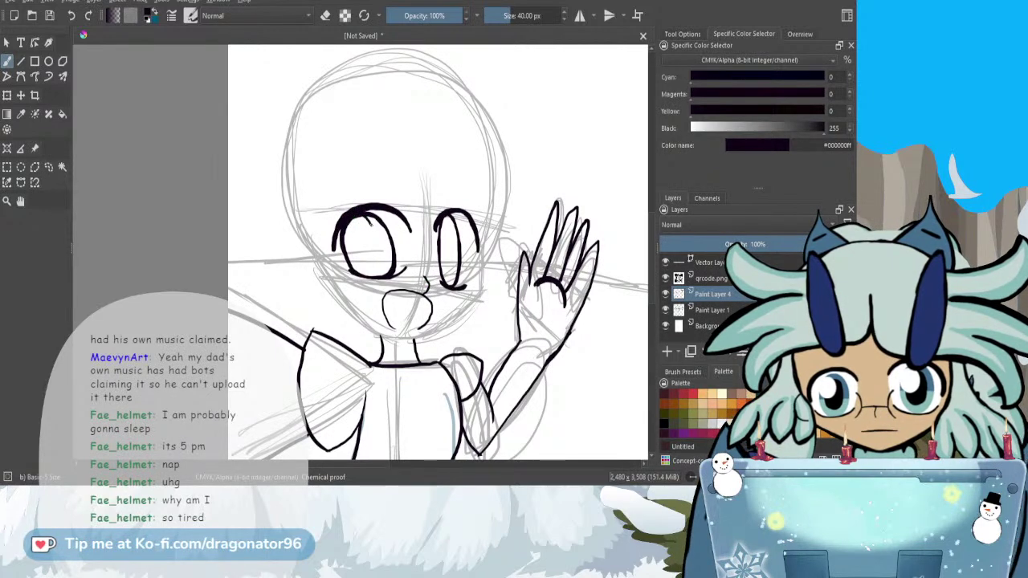
# - Draw a curved highlight boundary inside each iris and fill the pupils below it with solid black
pyautogui.moveTo(370, 247)
pyautogui.mouseDown()
pyautogui.moveTo(350, 260)
pyautogui.moveTo(371, 237)
pyautogui.mouseUp()
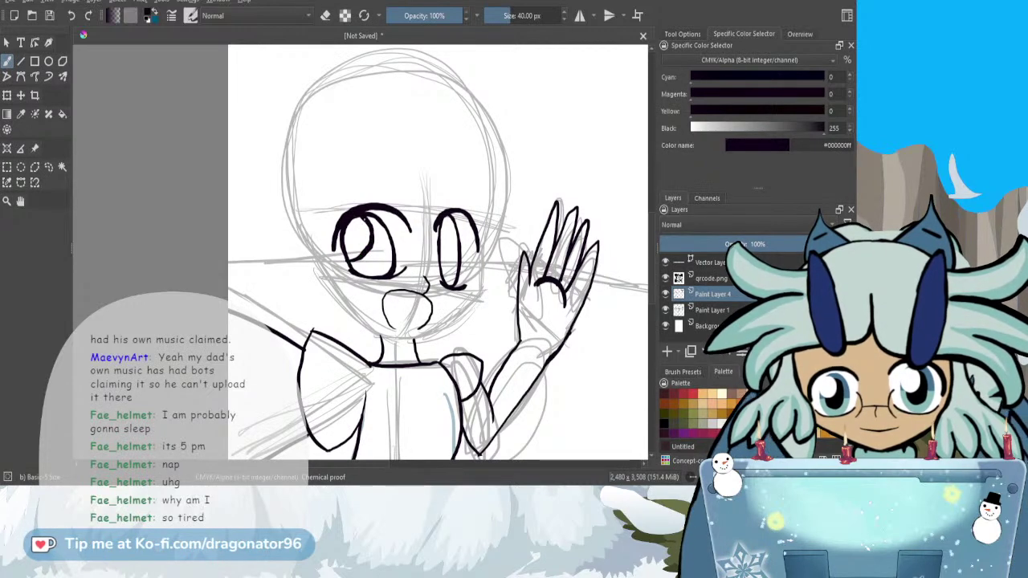
pyautogui.hotkey('ctrl', 'z')
pyautogui.scroll(1, 365, 223)
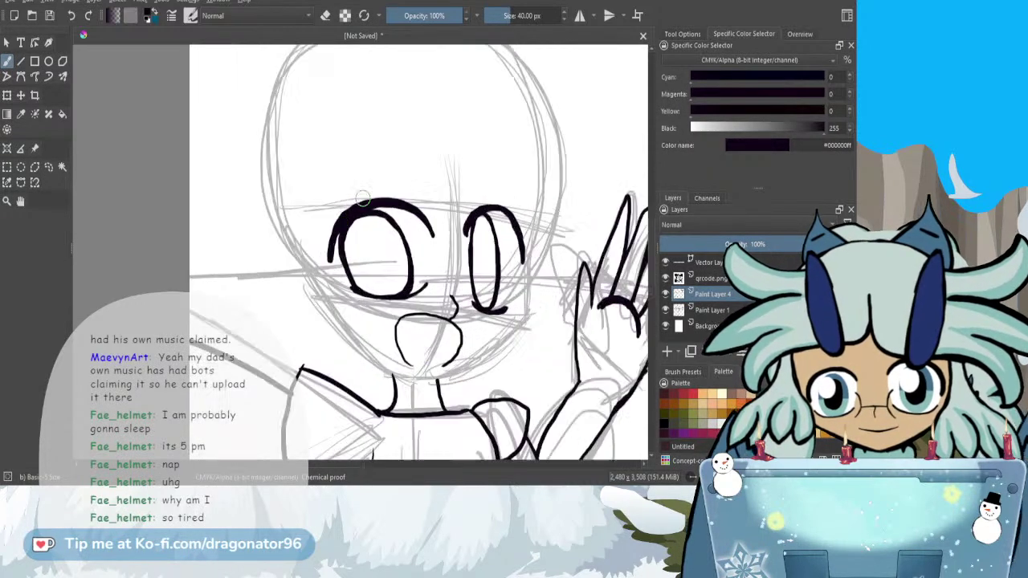
pyautogui.scroll(1, 367, 227)
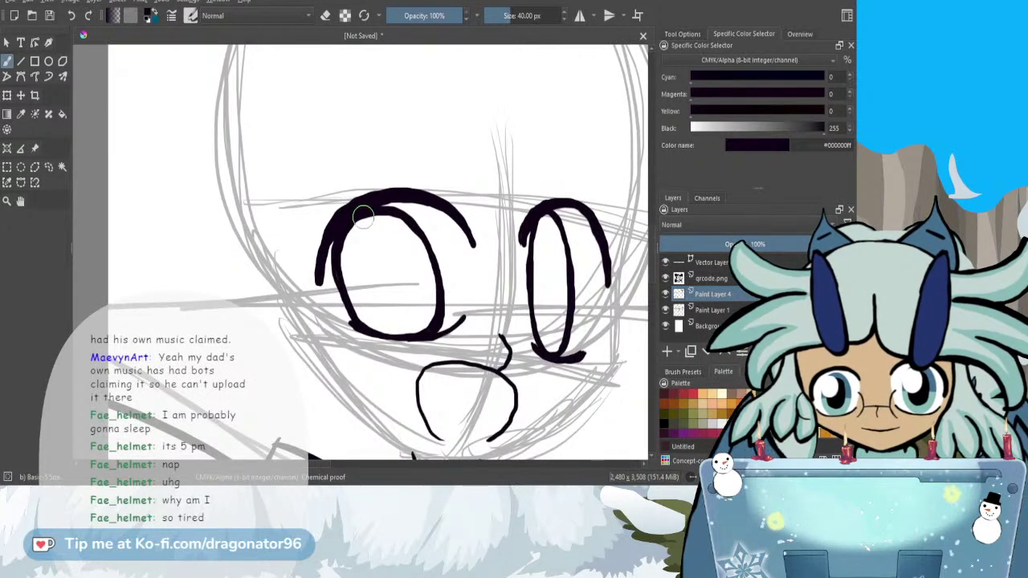
pyautogui.moveTo(381, 215)
pyautogui.mouseDown()
pyautogui.moveTo(396, 269)
pyautogui.moveTo(369, 306)
pyautogui.moveTo(353, 308)
pyautogui.mouseUp()
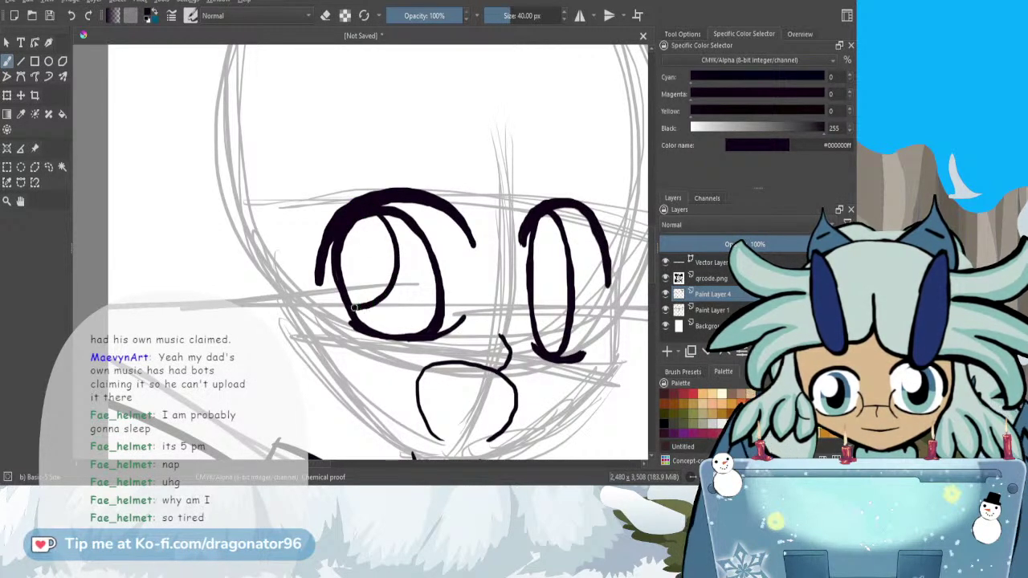
pyautogui.moveTo(387, 247)
pyautogui.mouseDown()
pyautogui.moveTo(420, 281)
pyautogui.moveTo(419, 306)
pyautogui.moveTo(393, 321)
pyautogui.moveTo(375, 306)
pyautogui.moveTo(412, 307)
pyautogui.mouseUp()
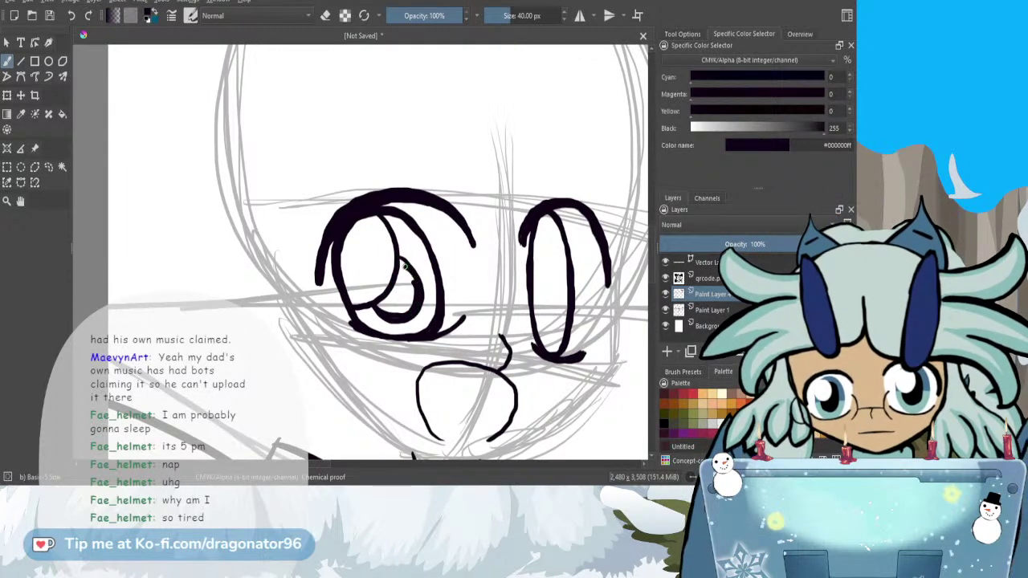
pyautogui.moveTo(401, 267)
pyautogui.mouseDown()
pyautogui.moveTo(411, 290)
pyautogui.moveTo(403, 271)
pyautogui.moveTo(401, 298)
pyautogui.moveTo(404, 273)
pyautogui.moveTo(395, 291)
pyautogui.moveTo(401, 269)
pyautogui.moveTo(390, 310)
pyautogui.moveTo(379, 306)
pyautogui.moveTo(402, 284)
pyautogui.moveTo(413, 291)
pyautogui.mouseUp()
pyautogui.moveTo(316, 465); pyautogui.dragTo(337, 464)
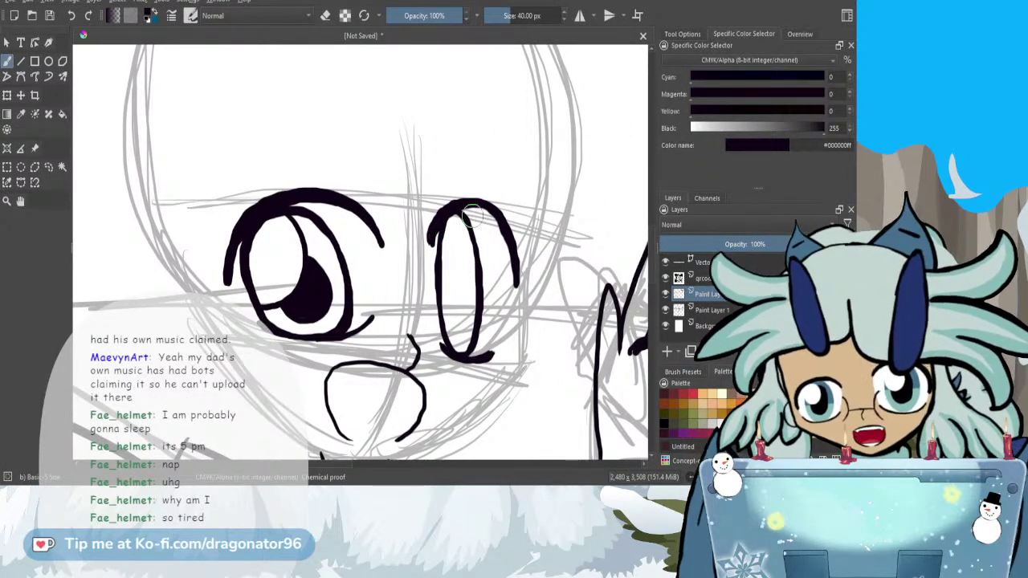
pyautogui.moveTo(451, 216)
pyautogui.mouseDown()
pyautogui.moveTo(457, 288)
pyautogui.moveTo(441, 288)
pyautogui.moveTo(465, 257)
pyautogui.moveTo(461, 329)
pyautogui.moveTo(451, 293)
pyautogui.moveTo(466, 280)
pyautogui.moveTo(461, 326)
pyautogui.moveTo(454, 296)
pyautogui.mouseUp()
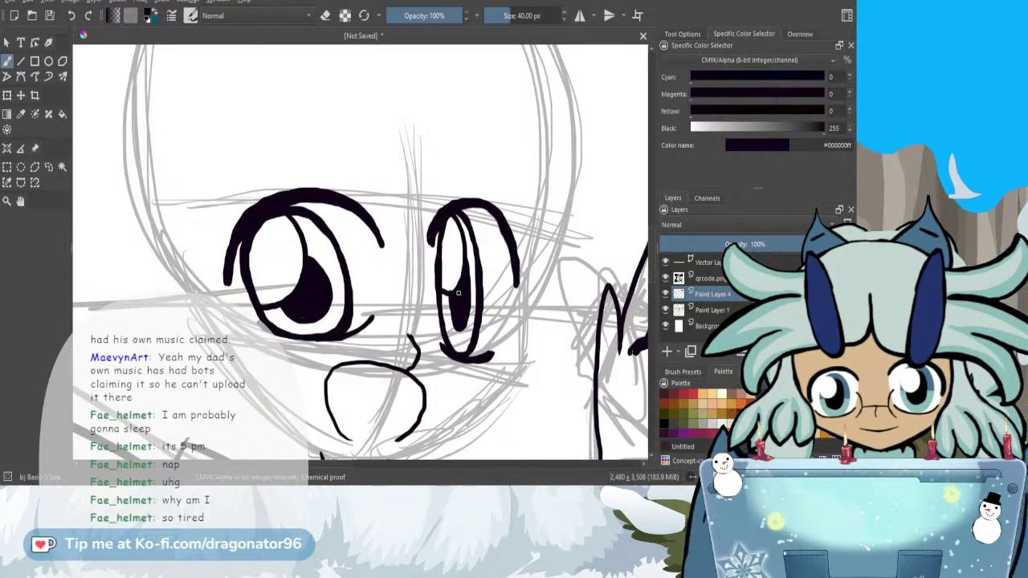
# - Ink the rounded ear beside the wider eye and the jaw line running from it down to the chin
pyautogui.scroll(-2, 462, 267)
pyautogui.scroll(-1, 462, 266)
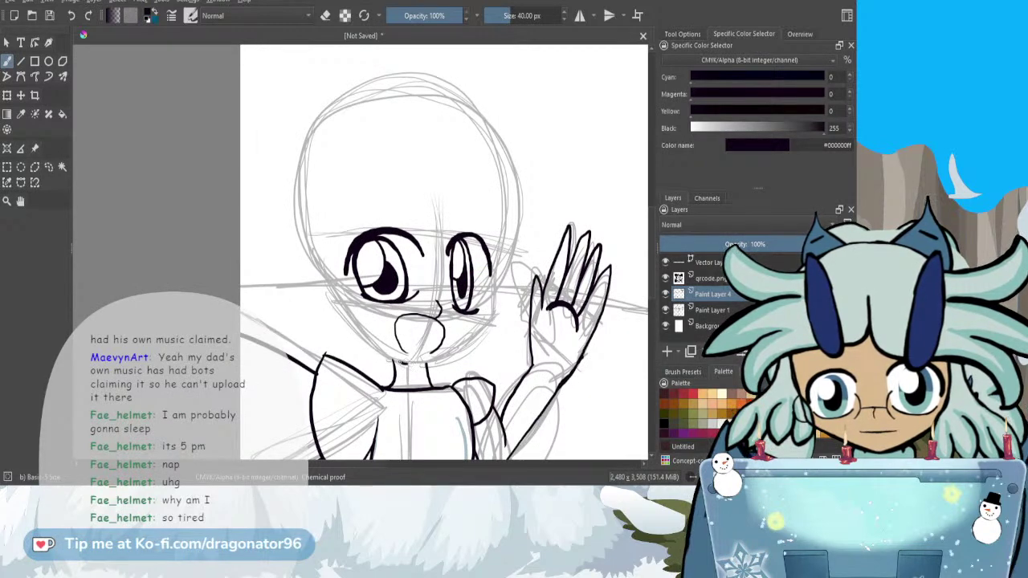
pyautogui.moveTo(351, 321)
pyautogui.mouseDown()
pyautogui.moveTo(323, 277)
pyautogui.moveTo(299, 198)
pyautogui.mouseUp()
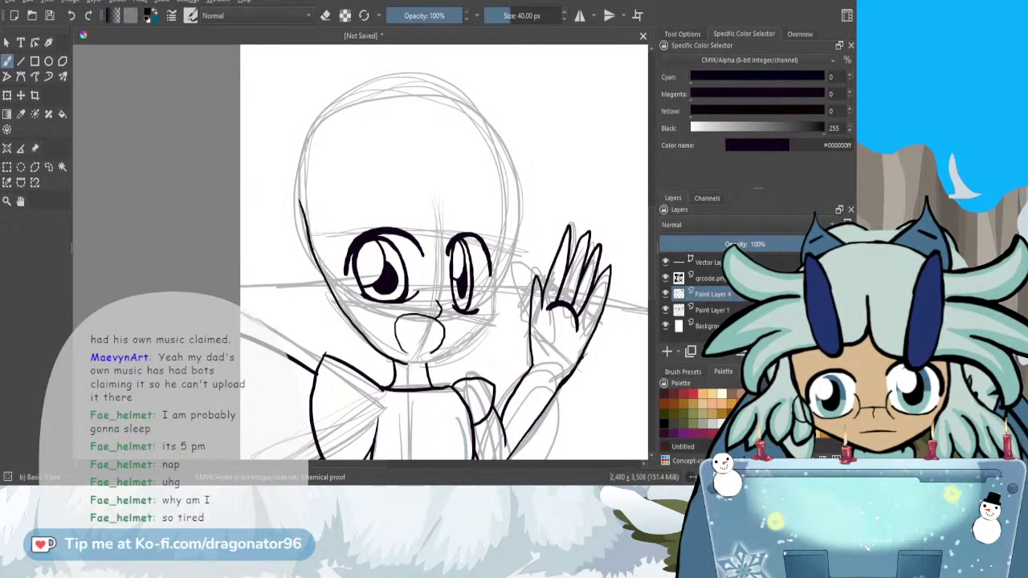
pyautogui.scroll(3, 337, 299)
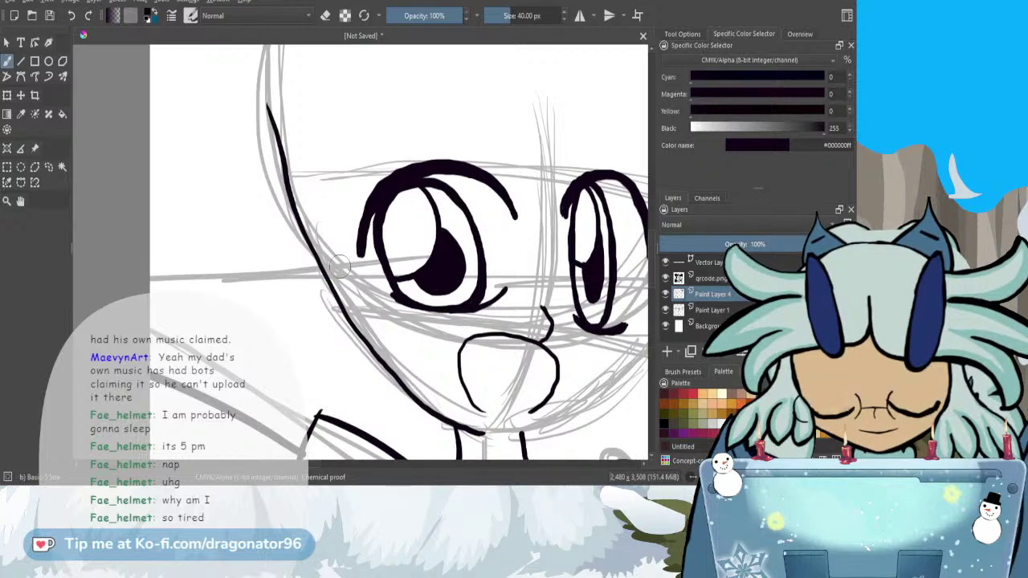
pyautogui.hotkey('ctrl', 'z')
pyautogui.moveTo(333, 278)
pyautogui.mouseDown()
pyautogui.moveTo(307, 295)
pyautogui.moveTo(315, 324)
pyautogui.moveTo(372, 337)
pyautogui.moveTo(450, 393)
pyautogui.mouseUp()
pyautogui.scroll(-2, 370, 325)
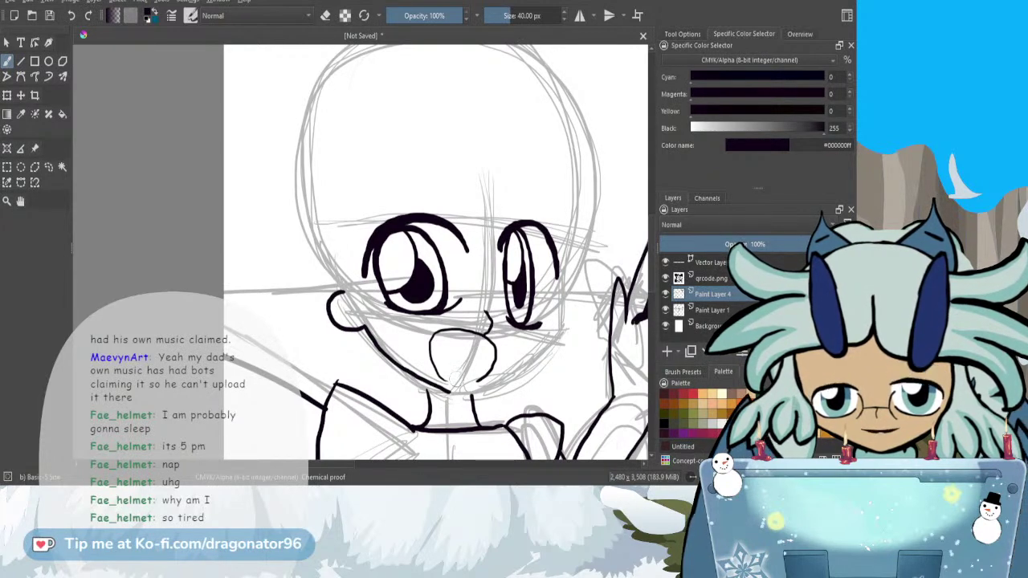
pyautogui.hotkey('ctrl', 'z')
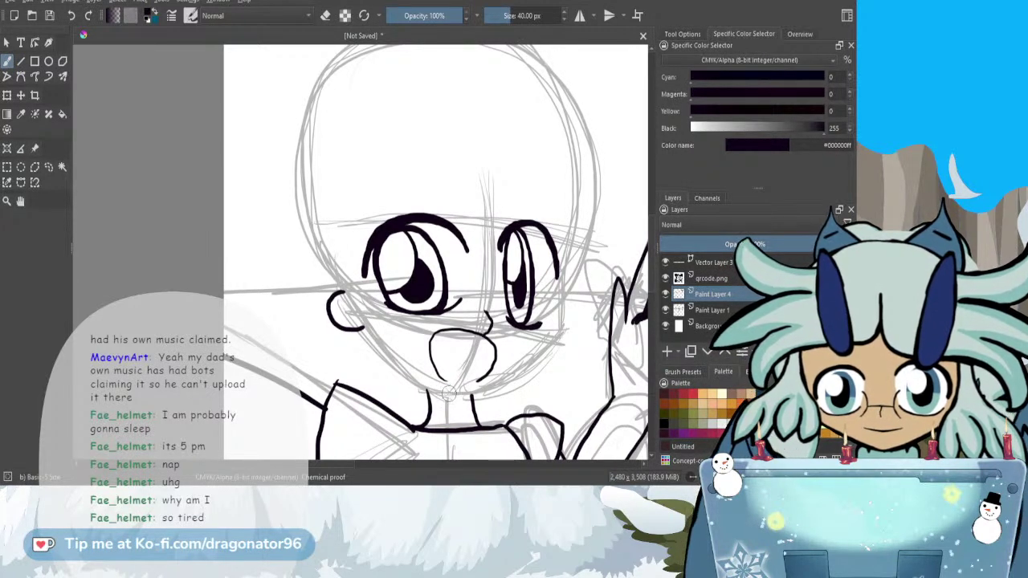
pyautogui.moveTo(405, 380)
pyautogui.mouseDown()
pyautogui.moveTo(368, 331)
pyautogui.moveTo(401, 374)
pyautogui.moveTo(442, 394)
pyautogui.mouseUp()
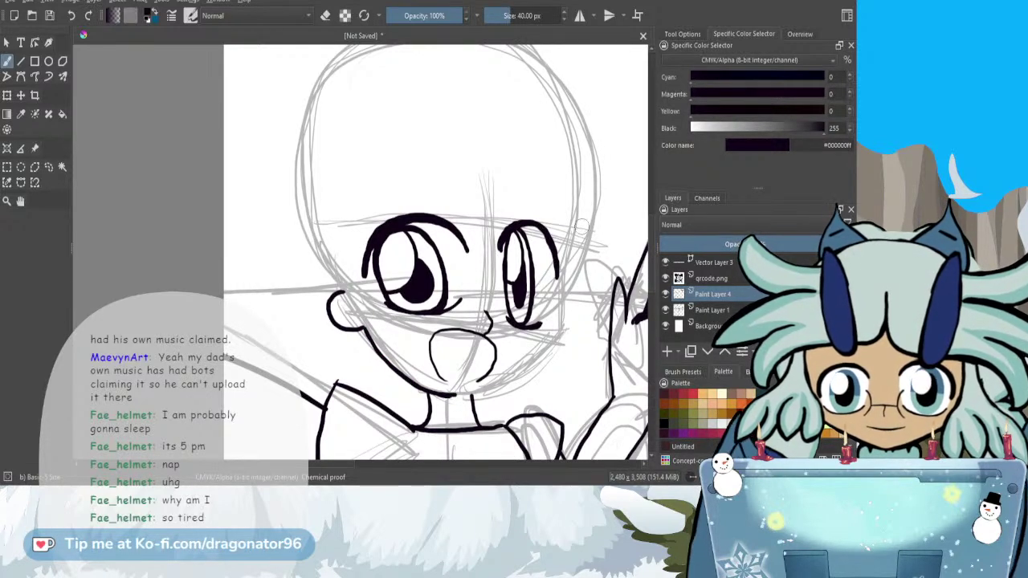
# - Complete the face outline with the opposite cheek and jaw and a temple line above the ear, erasing excess ink along the chin and jaw
pyautogui.moveTo(589, 215)
pyautogui.mouseDown()
pyautogui.moveTo(558, 334)
pyautogui.moveTo(493, 389)
pyautogui.mouseUp()
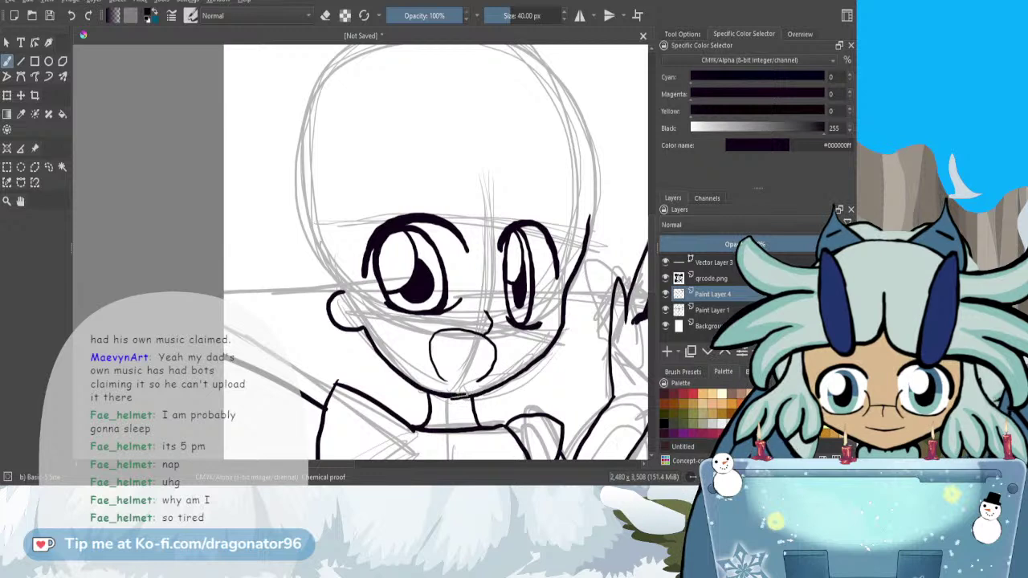
pyautogui.moveTo(471, 394); pyautogui.dragTo(511, 373)
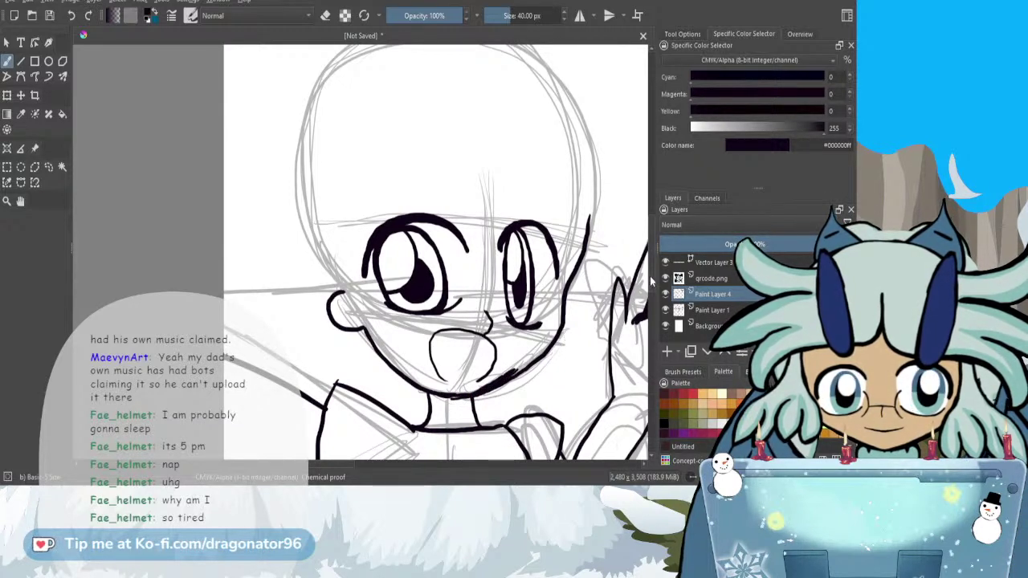
pyautogui.scroll(-2, 647, 277)
pyautogui.scroll(2, 514, 330)
pyautogui.press('e')
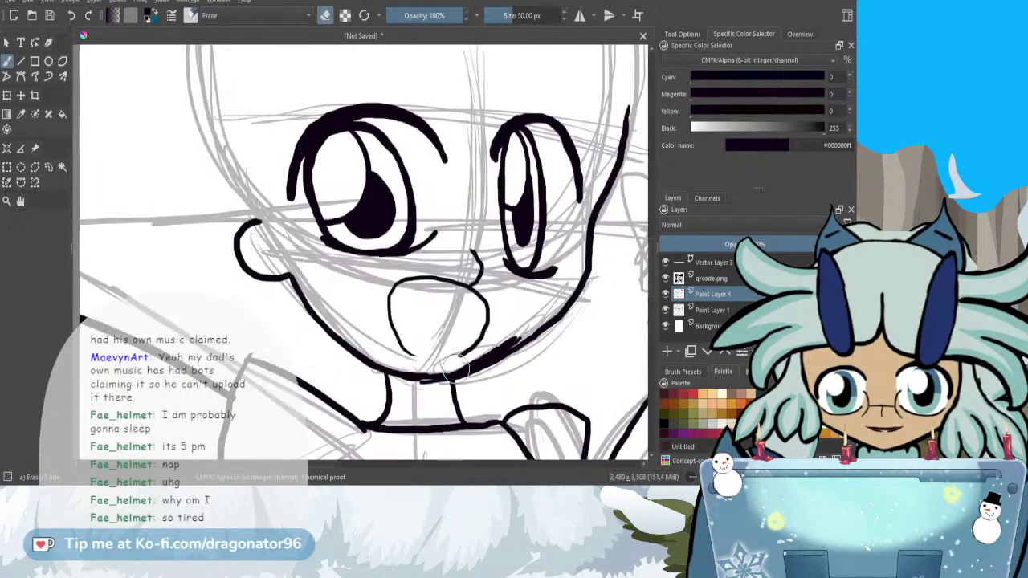
pyautogui.moveTo(415, 386)
pyautogui.mouseDown()
pyautogui.moveTo(443, 384)
pyautogui.moveTo(406, 385)
pyautogui.mouseUp()
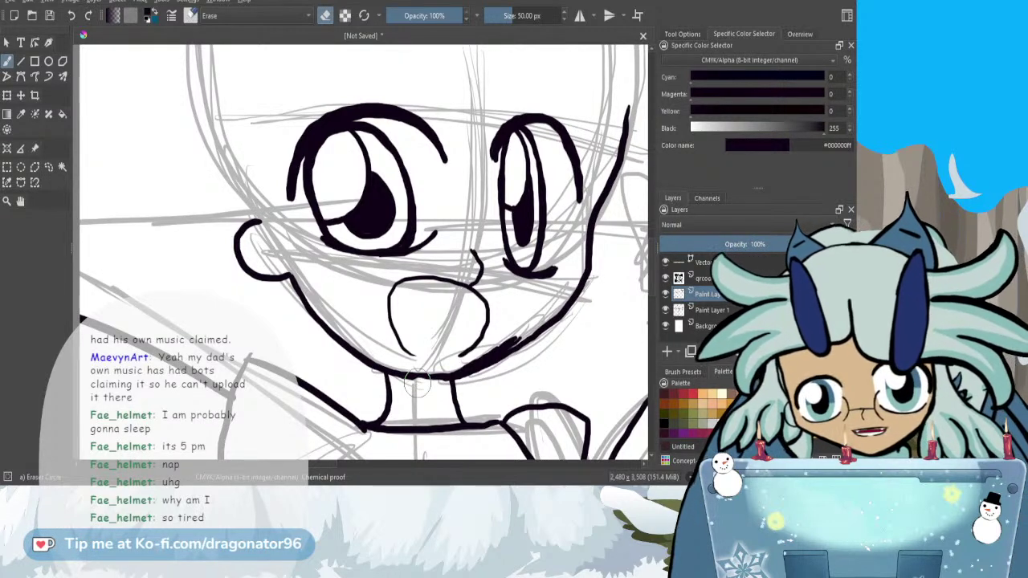
pyautogui.moveTo(506, 336)
pyautogui.mouseDown()
pyautogui.moveTo(456, 365)
pyautogui.moveTo(520, 342)
pyautogui.mouseUp()
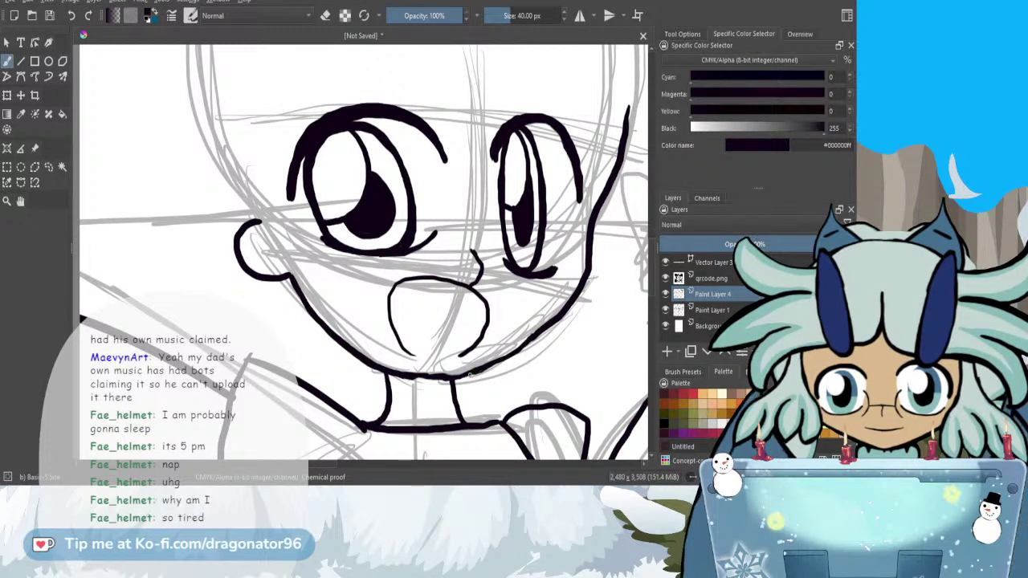
pyautogui.scroll(-3, 455, 367)
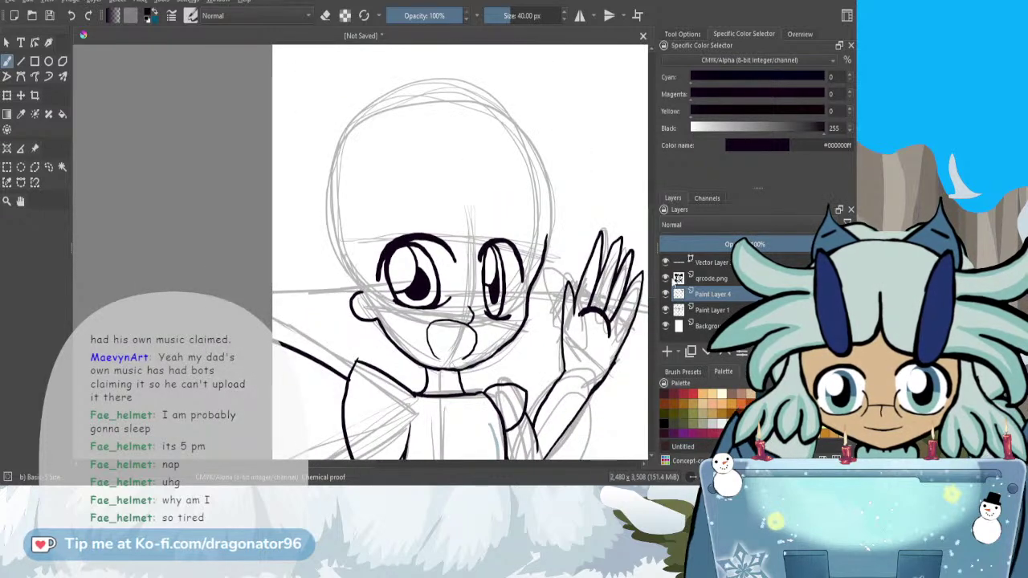
pyautogui.moveTo(652, 260); pyautogui.dragTo(651, 251)
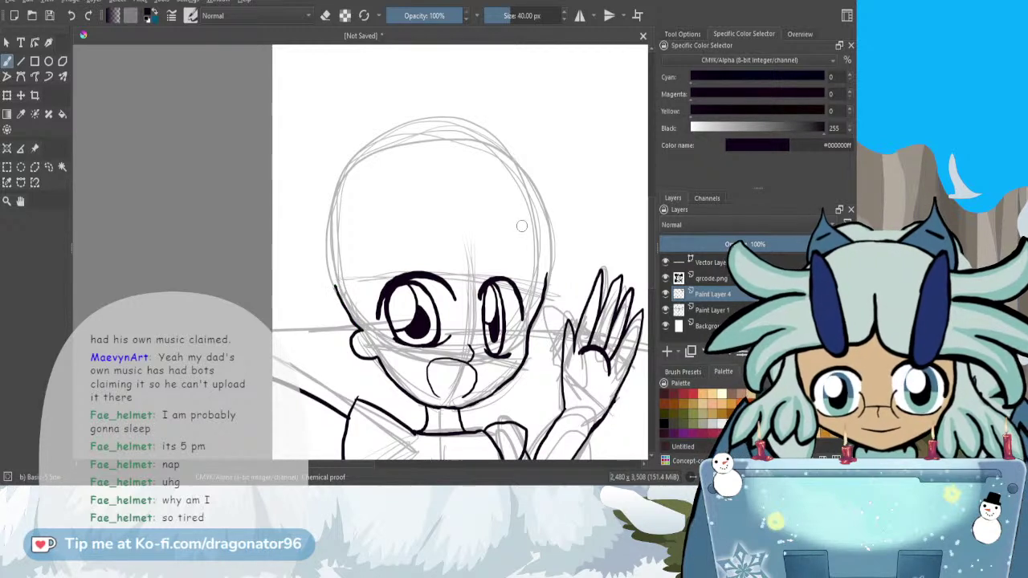
# - Ink the large figure's fringe as a row of pointed locks across the forehead, with side locks curving down at both temples
pyautogui.moveTo(533, 193)
pyautogui.mouseDown()
pyautogui.moveTo(561, 239)
pyautogui.moveTo(560, 283)
pyautogui.mouseUp()
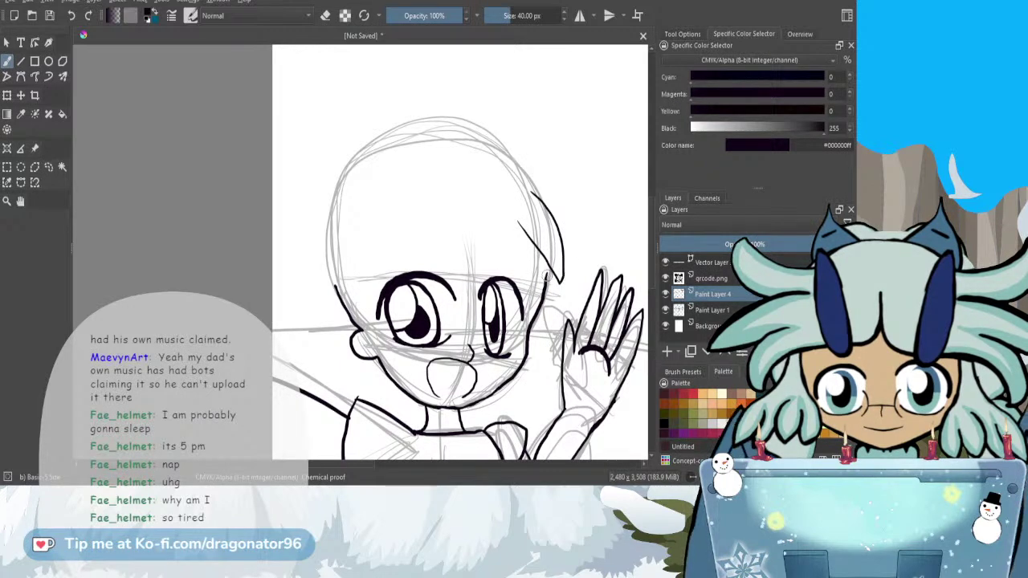
pyautogui.scroll(3, 552, 278)
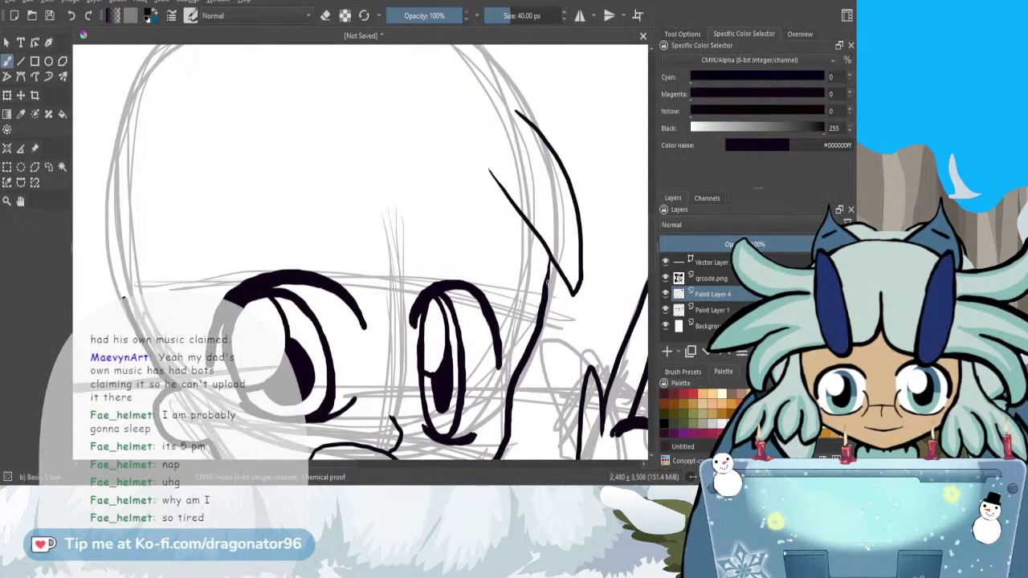
pyautogui.scroll(-5, 542, 315)
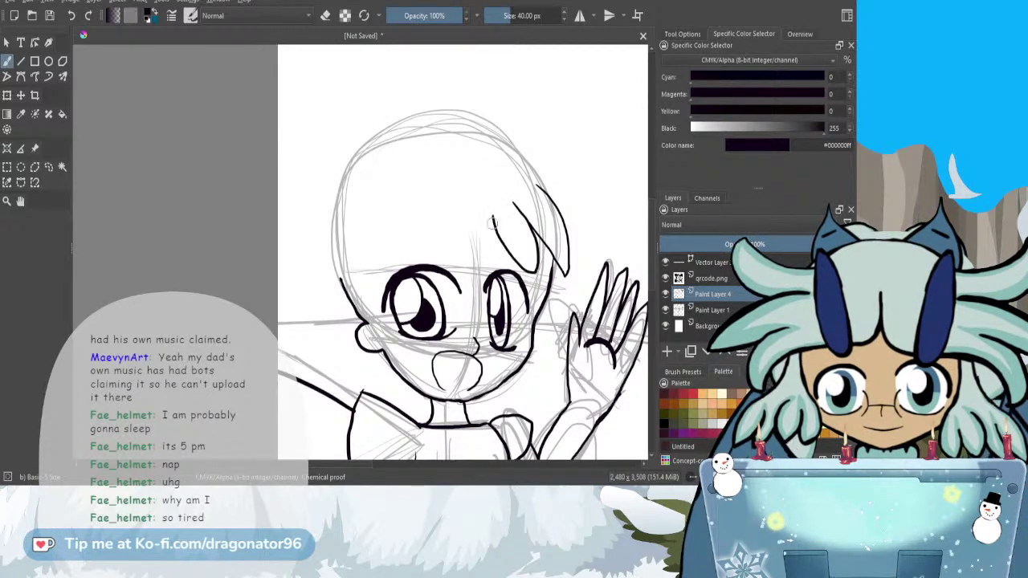
pyautogui.moveTo(493, 267)
pyautogui.mouseDown()
pyautogui.moveTo(460, 206)
pyautogui.moveTo(443, 268)
pyautogui.moveTo(413, 214)
pyautogui.mouseUp()
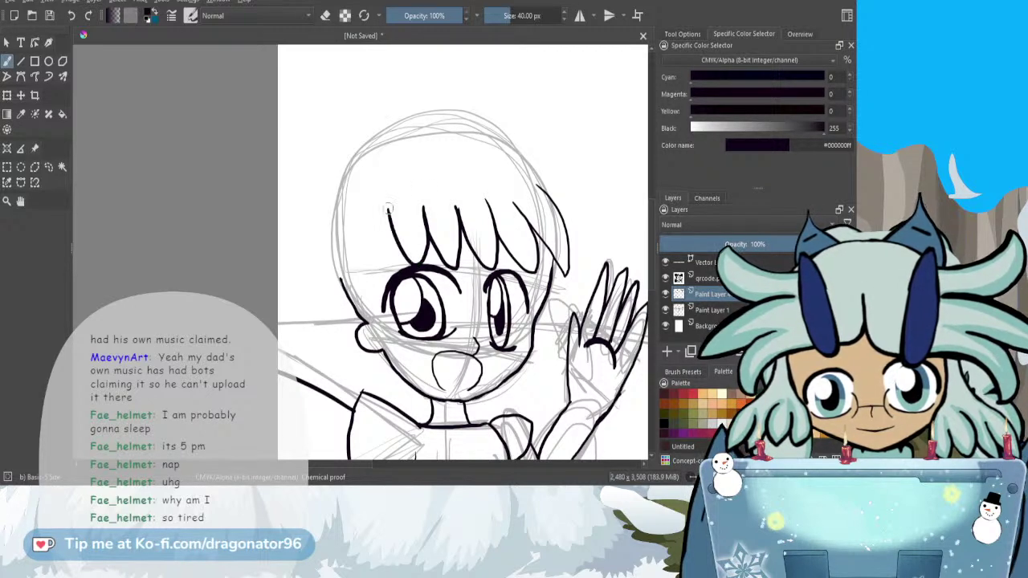
pyautogui.moveTo(388, 245)
pyautogui.mouseDown()
pyautogui.moveTo(362, 229)
pyautogui.moveTo(356, 208)
pyautogui.moveTo(338, 276)
pyautogui.moveTo(363, 242)
pyautogui.moveTo(359, 220)
pyautogui.mouseUp()
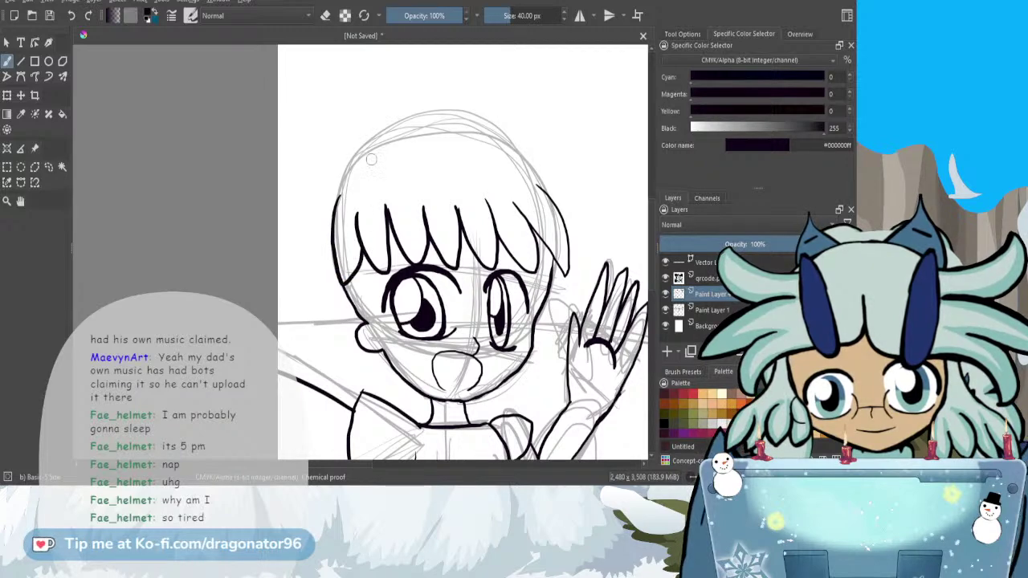
# - Ink the hair outline from the top of the crown down to the side lock by the narrower eye, redoing the first stroke
pyautogui.scroll(2, 459, 147)
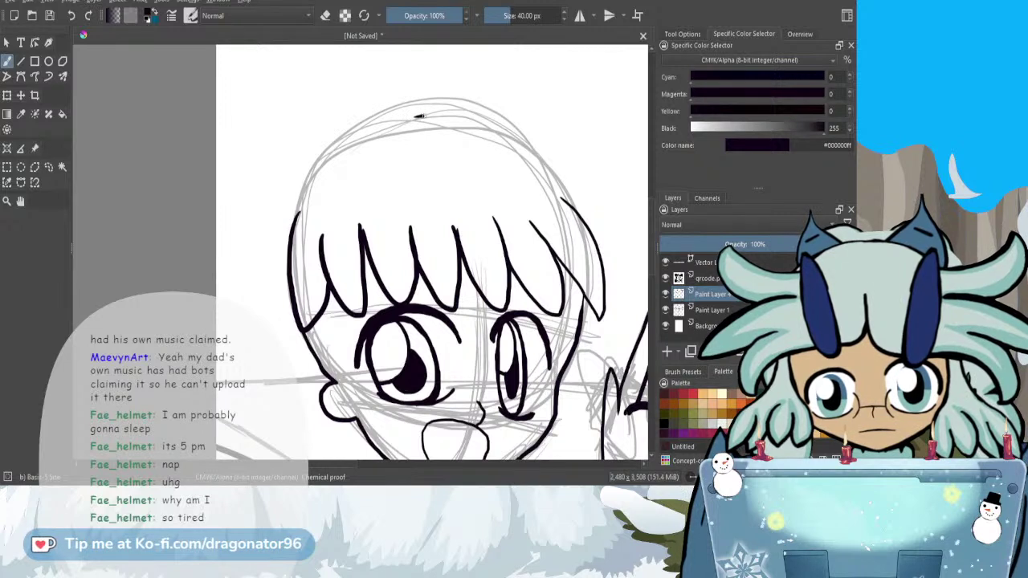
pyautogui.moveTo(484, 119)
pyautogui.mouseDown()
pyautogui.moveTo(526, 143)
pyautogui.moveTo(562, 196)
pyautogui.mouseUp()
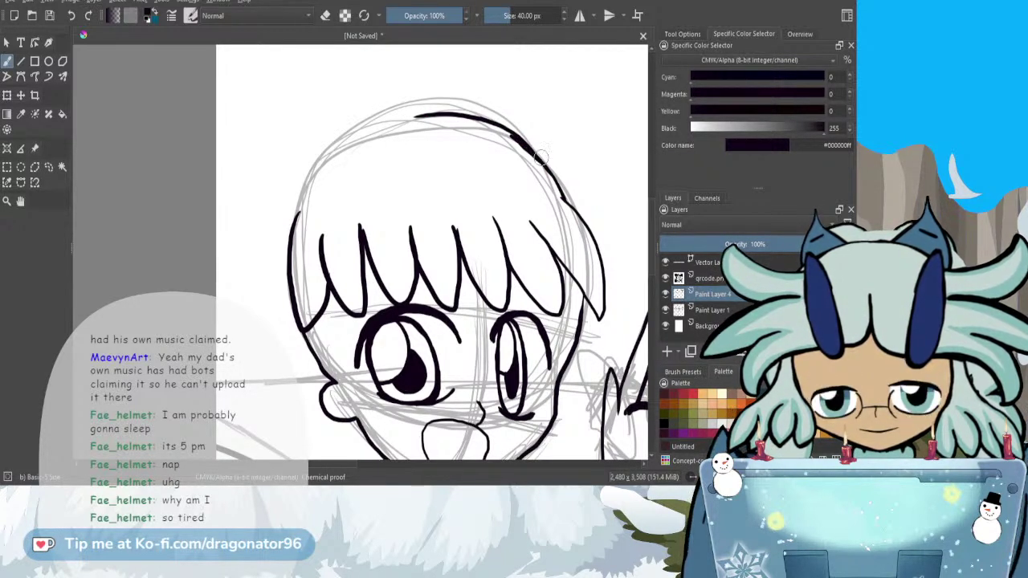
pyautogui.hotkey('ctrl', 'z')
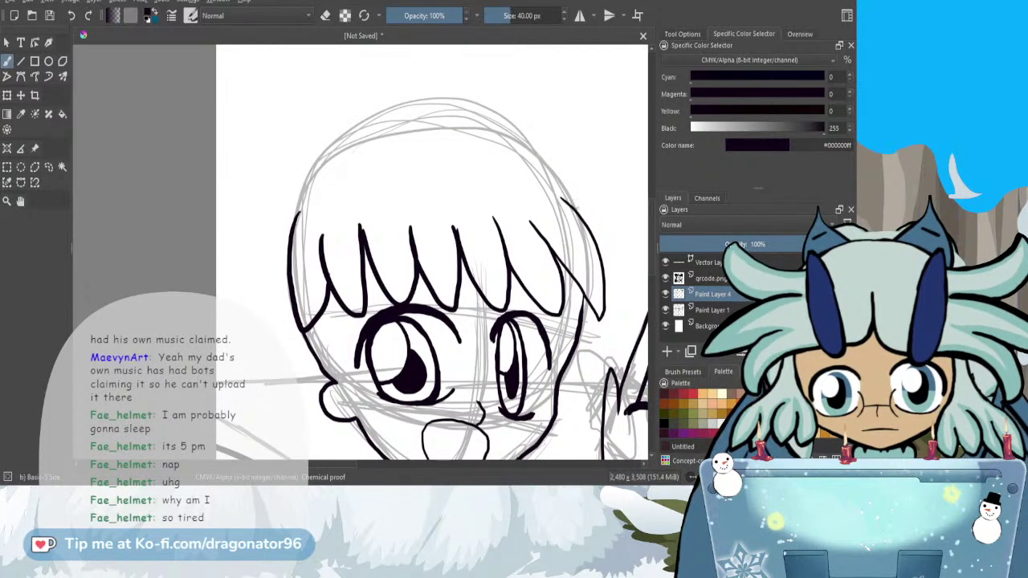
pyautogui.moveTo(549, 163)
pyautogui.mouseDown()
pyautogui.moveTo(485, 123)
pyautogui.moveTo(376, 107)
pyautogui.mouseUp()
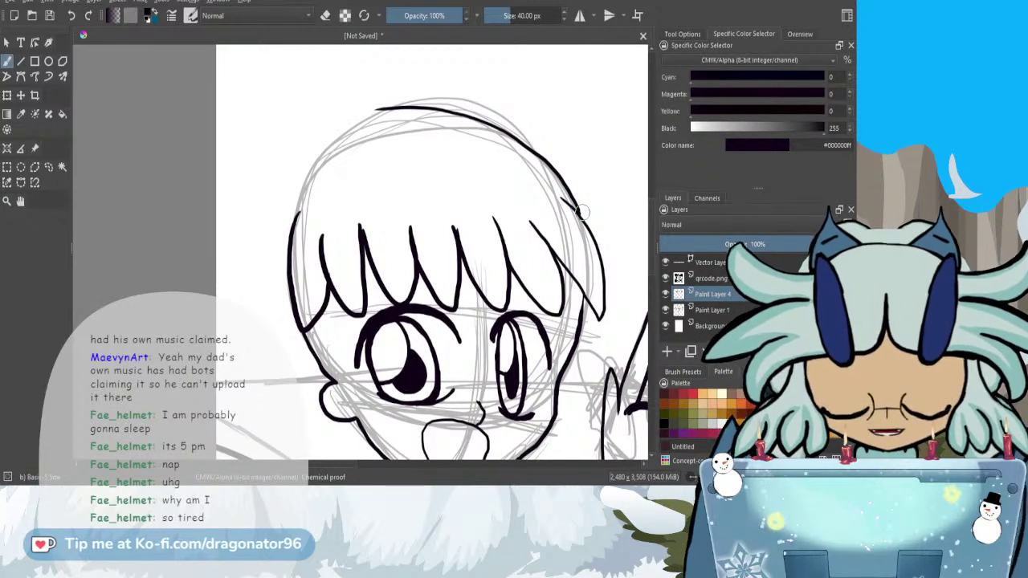
# - Complete the hair outline over the wider-eye side of the crown and erase the overshooting ink where the strokes meet
pyautogui.press('6')
pyautogui.press('6')
pyautogui.press('6')
pyautogui.press('6')
pyautogui.press('6')
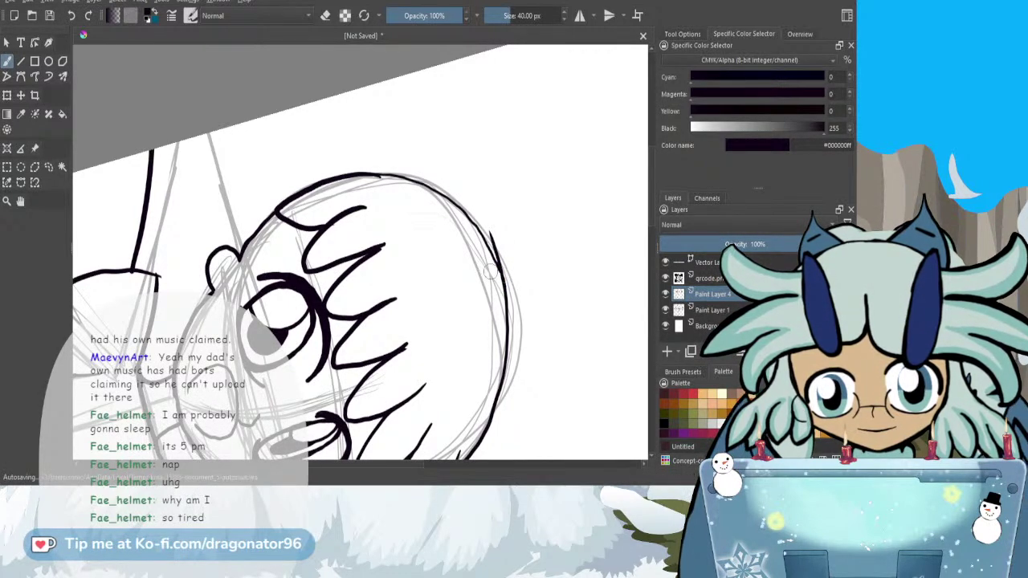
pyautogui.moveTo(497, 265)
pyautogui.mouseDown()
pyautogui.moveTo(503, 369)
pyautogui.moveTo(520, 255)
pyautogui.moveTo(500, 166)
pyautogui.moveTo(442, 101)
pyautogui.moveTo(362, 75)
pyautogui.mouseUp()
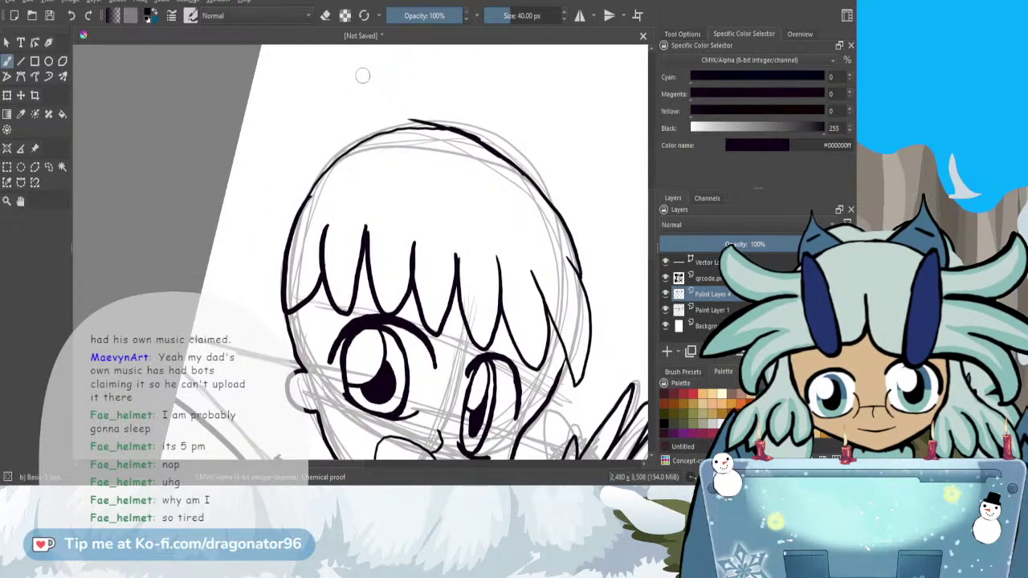
pyautogui.press('e')
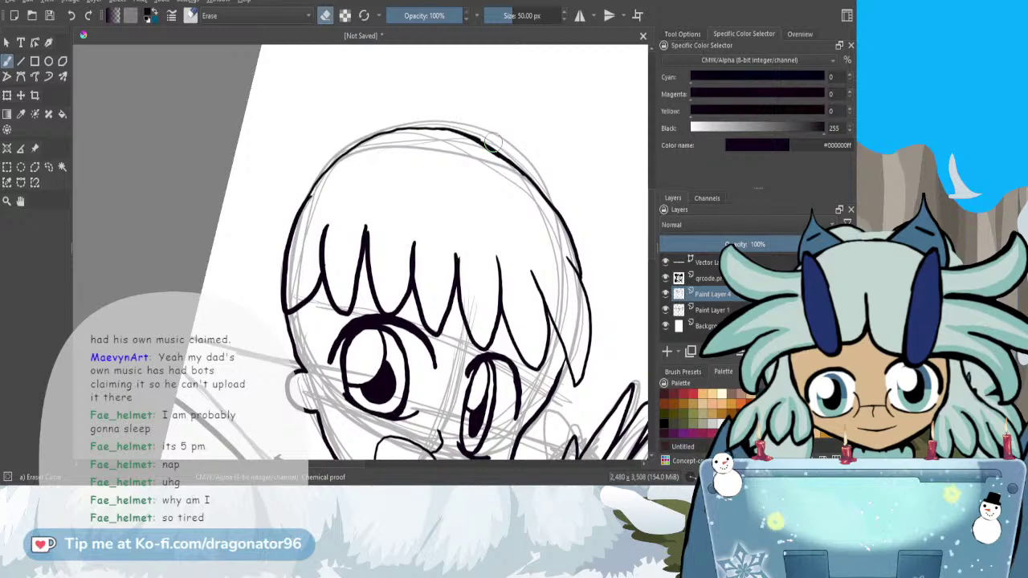
pyautogui.moveTo(474, 142); pyautogui.dragTo(520, 179)
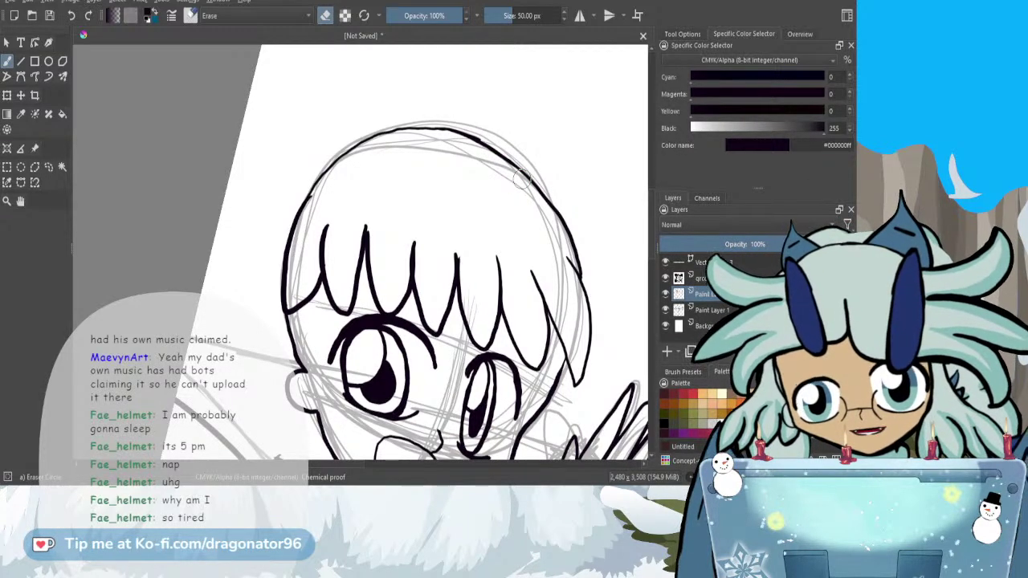
# - Ink a wide, low bun arc on top of the large figure's head
pyautogui.press('e')
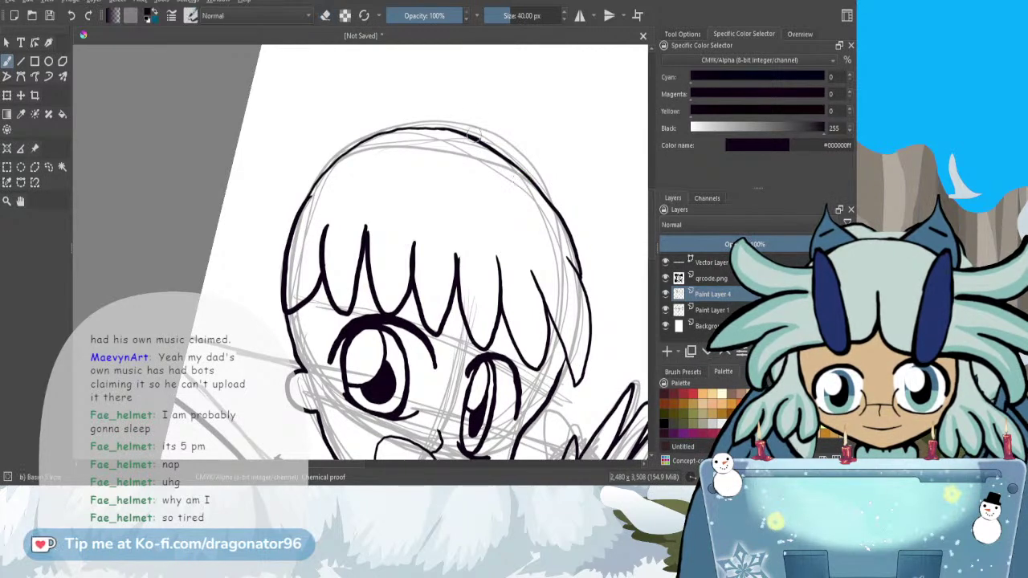
pyautogui.moveTo(455, 129)
pyautogui.mouseDown()
pyautogui.moveTo(479, 122)
pyautogui.moveTo(516, 146)
pyautogui.moveTo(526, 170)
pyautogui.mouseUp()
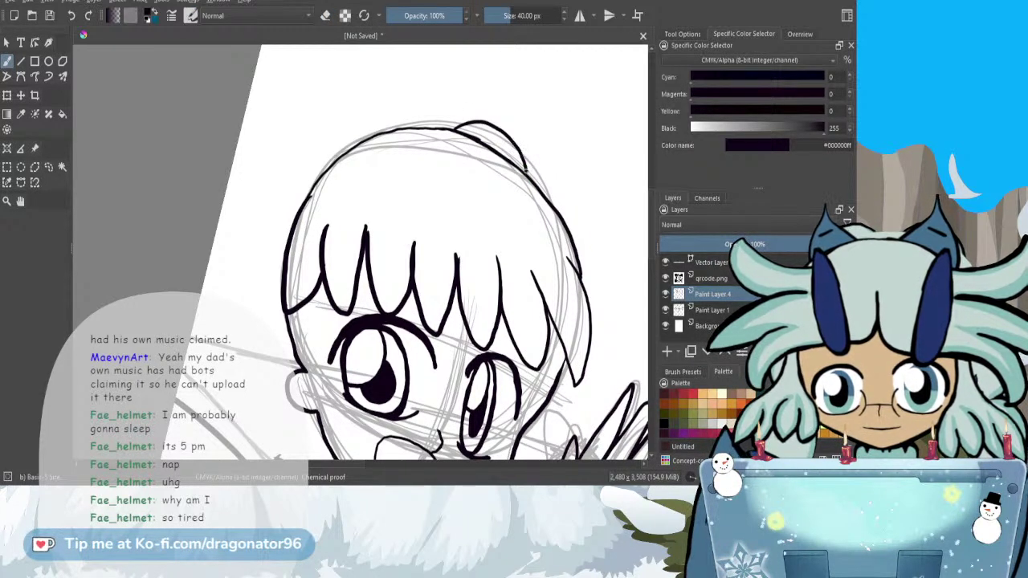
pyautogui.press('6')
pyautogui.press('5')
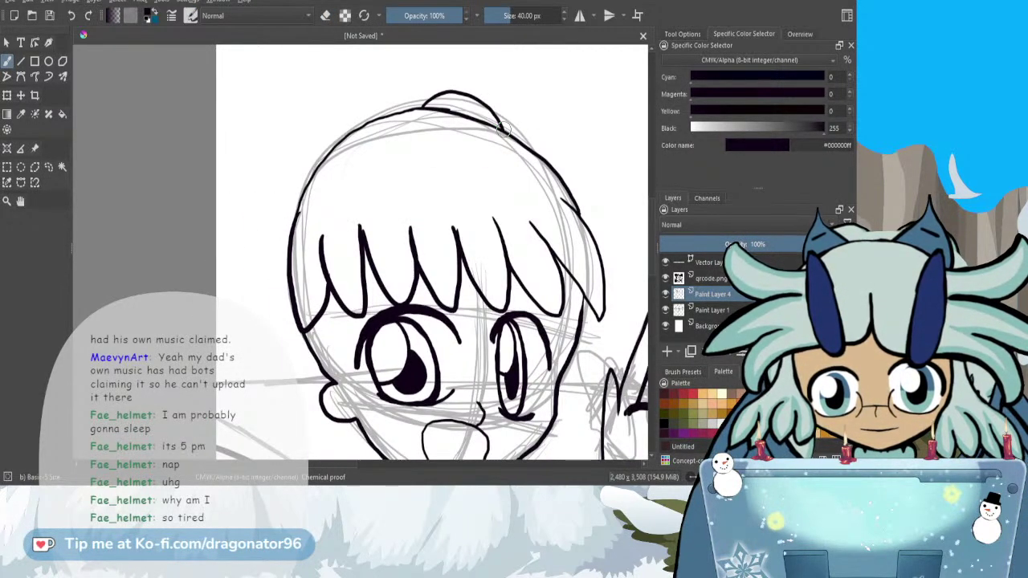
# - Ink the long hair falling from behind the jaw to both shoulders, with jagged tips below the raised arm
pyautogui.scroll(-5, 635, 270)
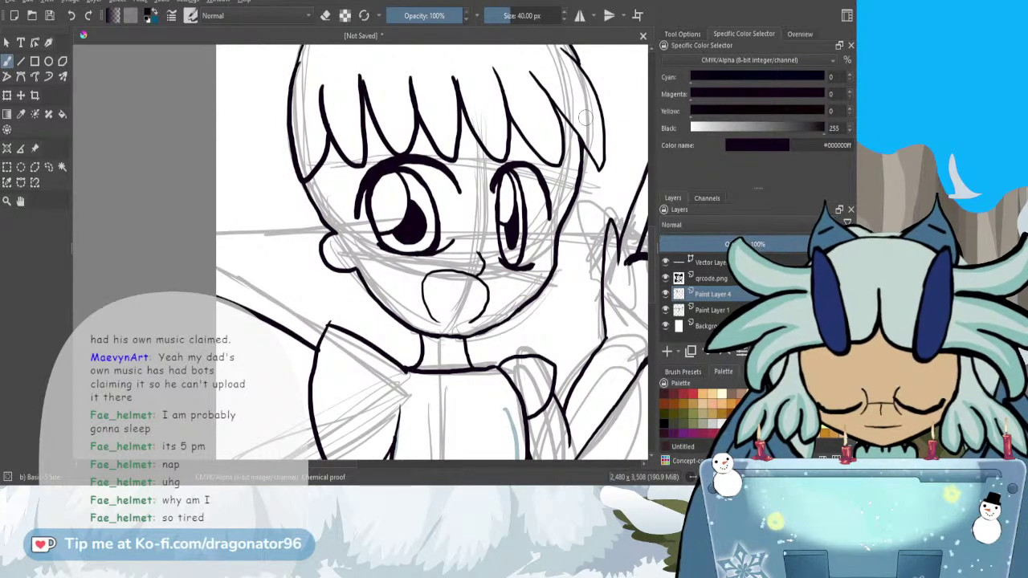
pyautogui.moveTo(549, 282)
pyautogui.mouseDown()
pyautogui.moveTo(553, 305)
pyautogui.moveTo(599, 362)
pyautogui.mouseUp()
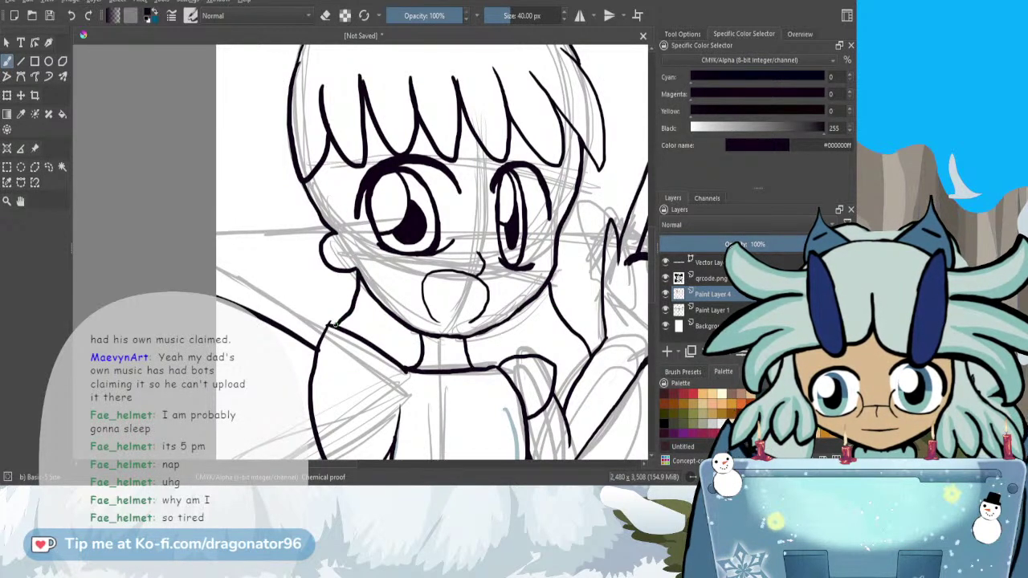
pyautogui.scroll(-2, 355, 274)
pyautogui.moveTo(492, 329)
pyautogui.mouseDown()
pyautogui.moveTo(494, 365)
pyautogui.moveTo(471, 356)
pyautogui.moveTo(437, 378)
pyautogui.mouseUp()
pyautogui.hotkey('ctrl', 'z')
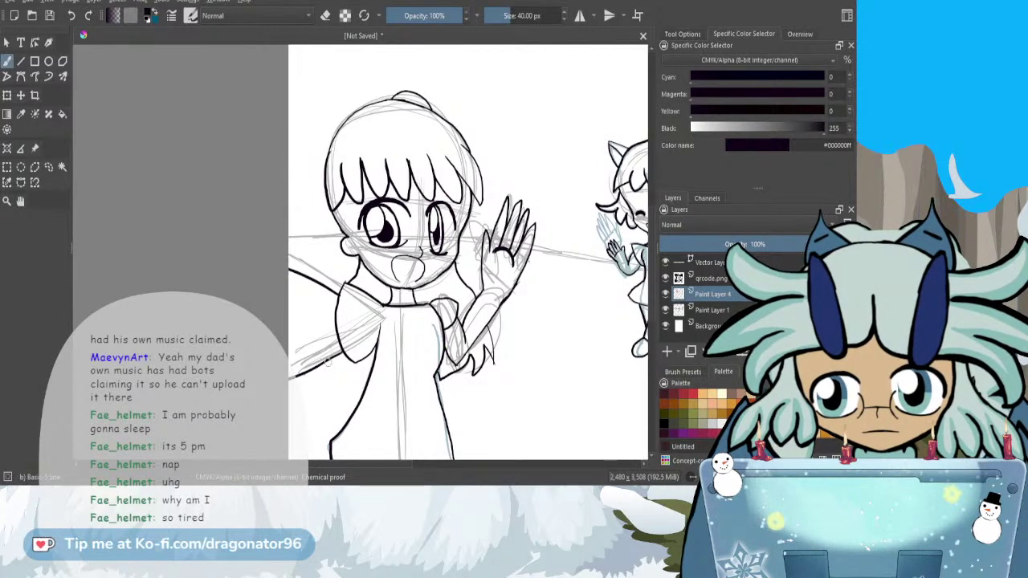
# - Ink pointed hair tips below the puffed sleeve of the outstretched arm on Paint Layer 4
pyautogui.click(704, 310)
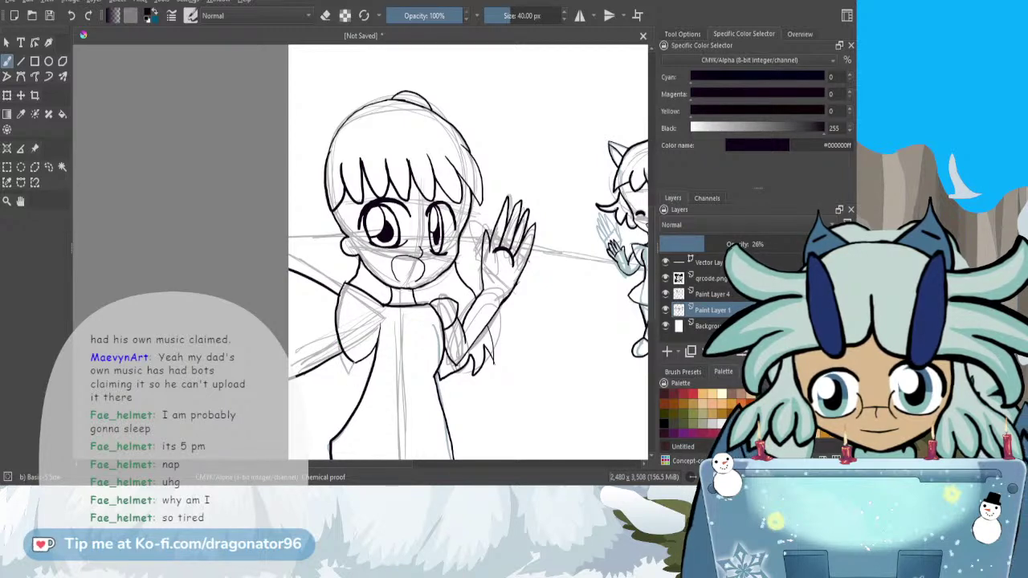
pyautogui.click(705, 296)
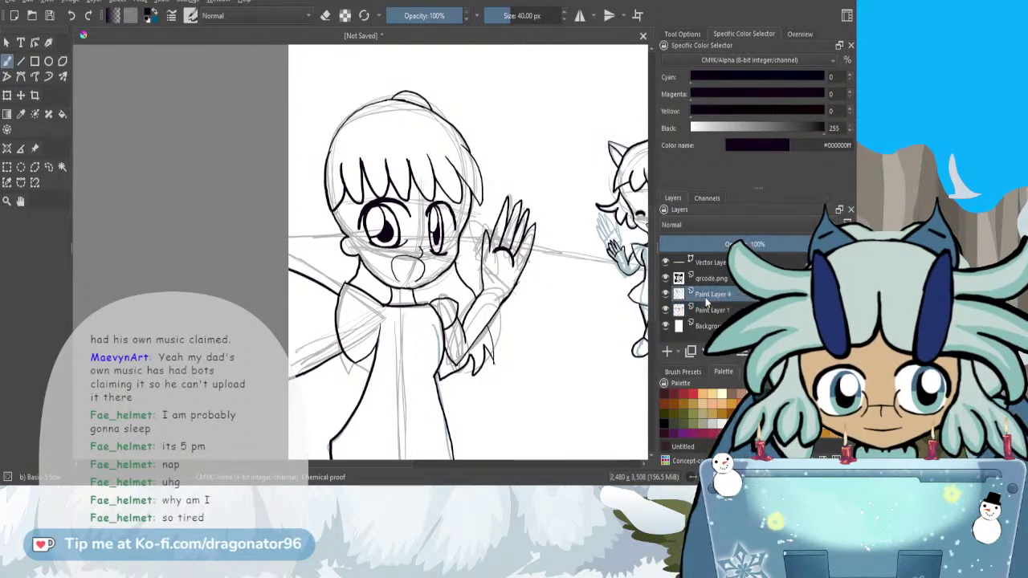
pyautogui.scroll(2, 338, 385)
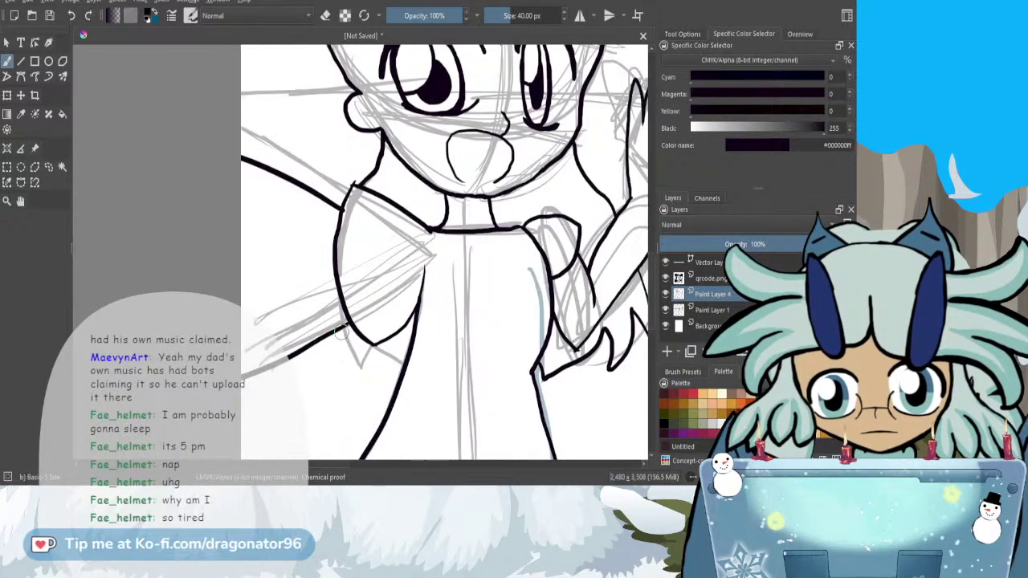
pyautogui.moveTo(345, 326)
pyautogui.mouseDown()
pyautogui.moveTo(362, 369)
pyautogui.moveTo(372, 347)
pyautogui.moveTo(403, 368)
pyautogui.mouseUp()
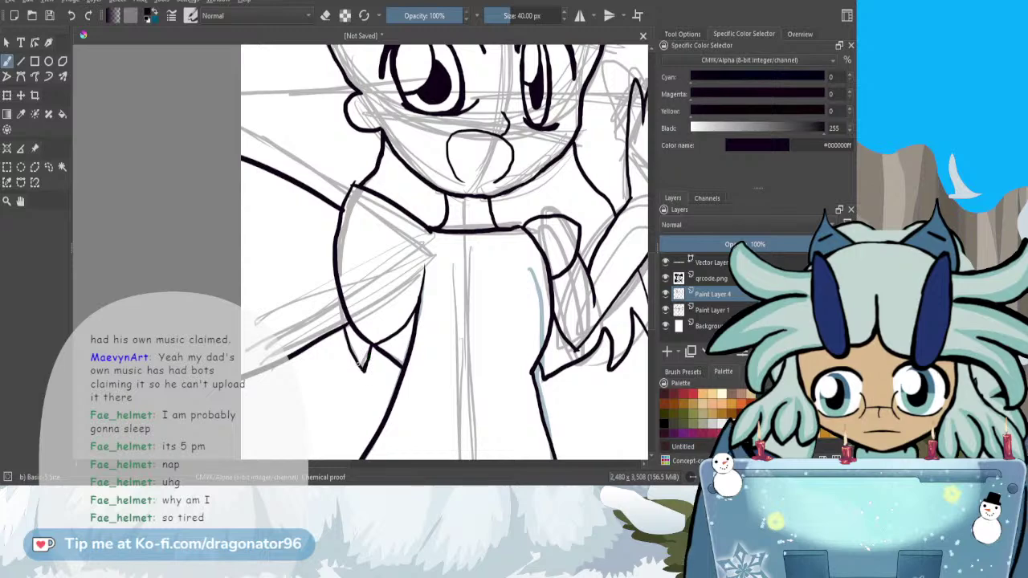
pyautogui.scroll(-4, 347, 329)
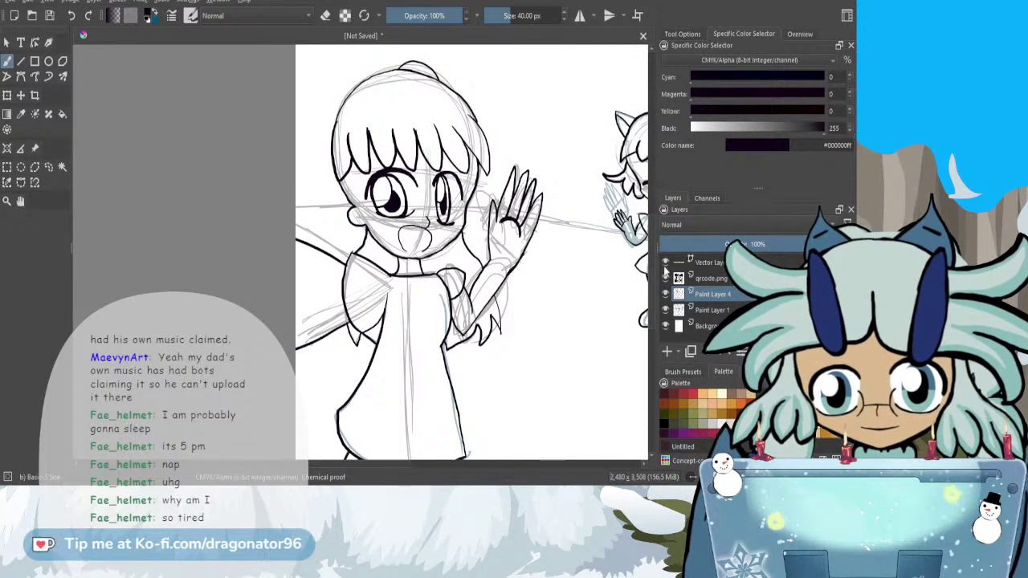
# - Erase the bun arc on the large figure's head and ink a smaller rounded bun at the peak of the crown
pyautogui.scroll(3, 403, 152)
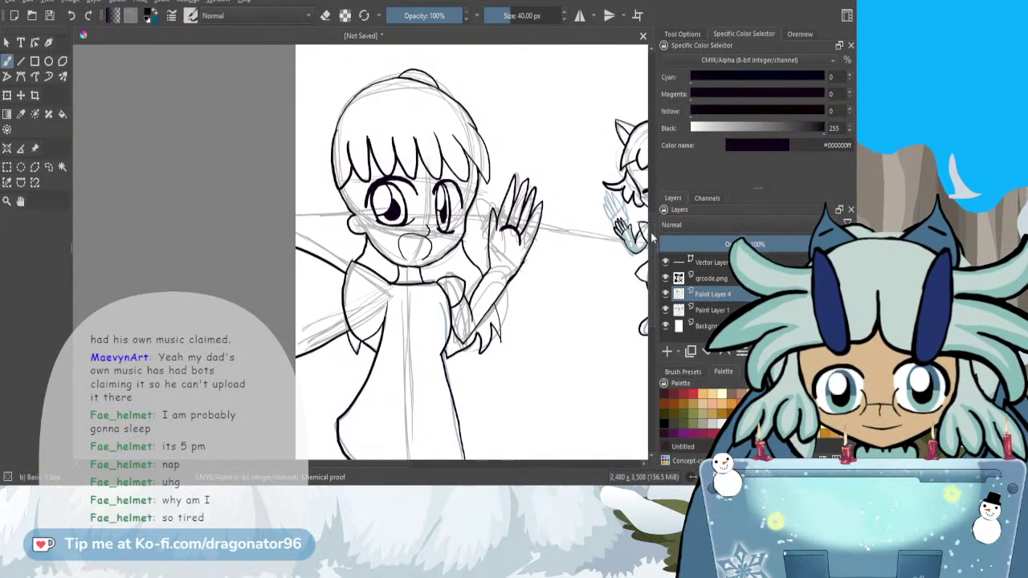
pyautogui.scroll(3, 404, 152)
pyautogui.press('e')
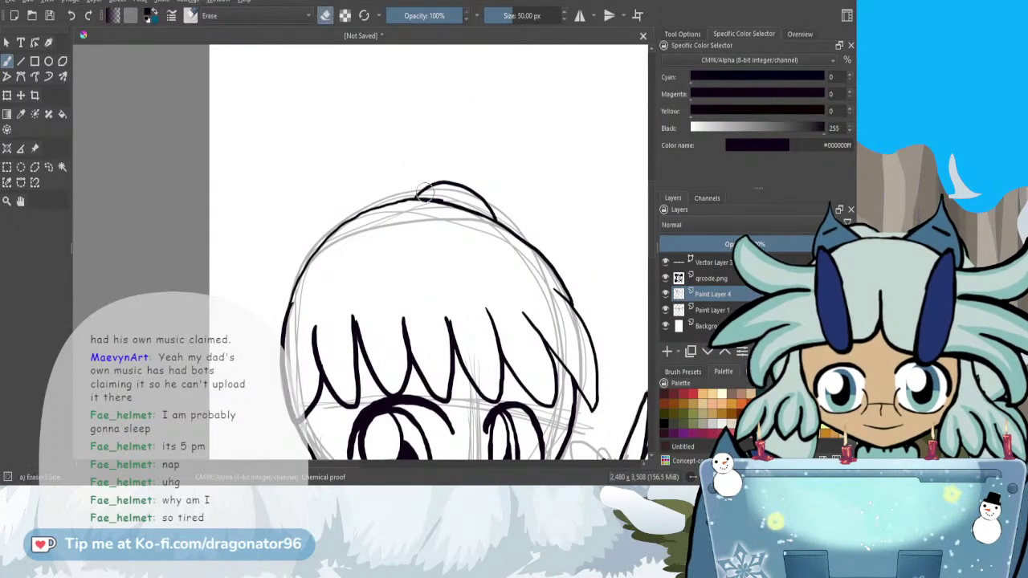
pyautogui.scroll(2, 381, 158)
pyautogui.moveTo(401, 186)
pyautogui.mouseDown()
pyautogui.moveTo(454, 178)
pyautogui.moveTo(512, 197)
pyautogui.moveTo(526, 217)
pyautogui.mouseUp()
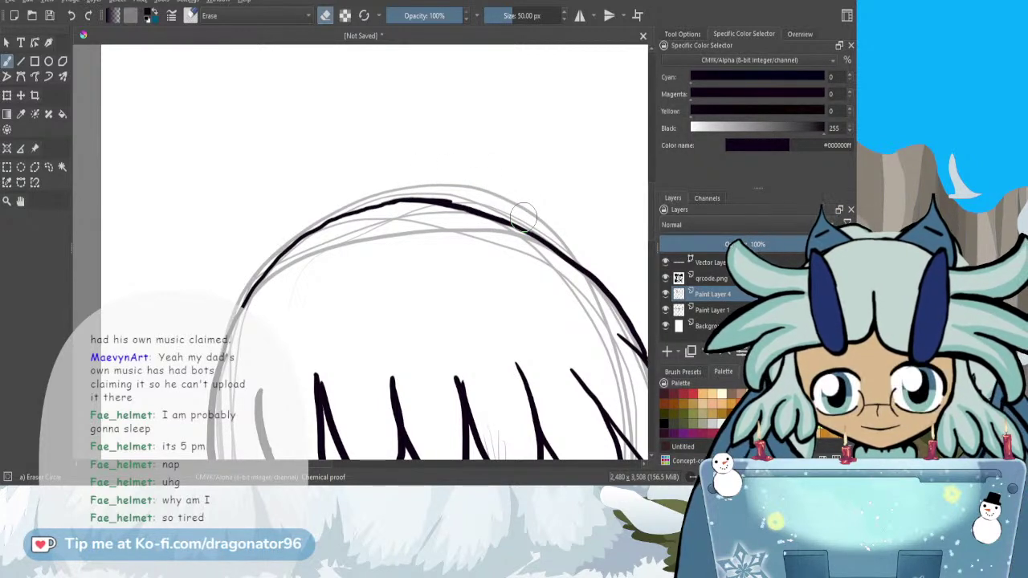
pyautogui.press('e')
pyautogui.moveTo(368, 202)
pyautogui.mouseDown()
pyautogui.moveTo(387, 184)
pyautogui.moveTo(424, 180)
pyautogui.mouseUp()
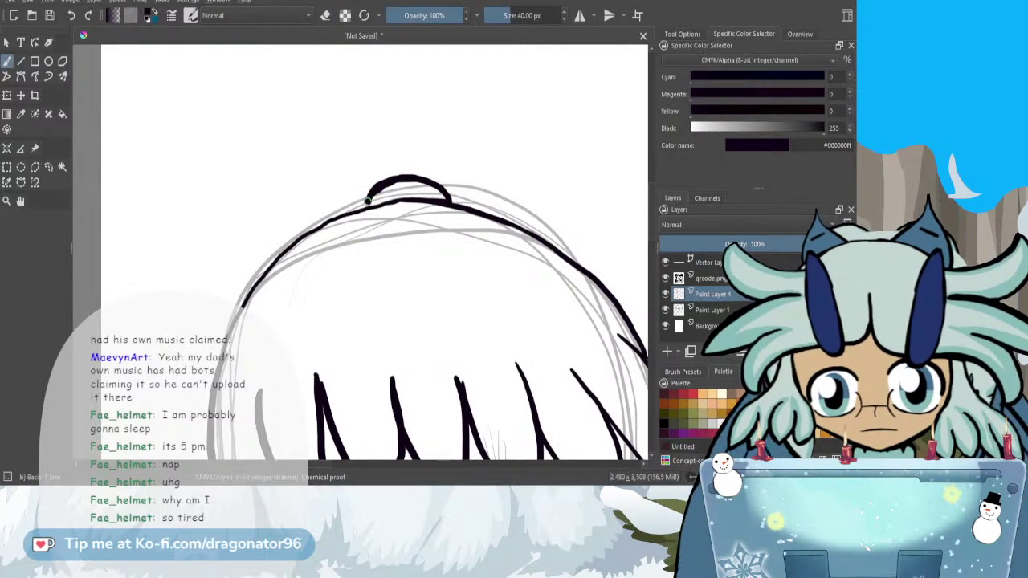
# - Ink the curved horizon line from the small girl past the raised hand to the face, and from the ear to the canvas edge
pyautogui.scroll(-7, 452, 207)
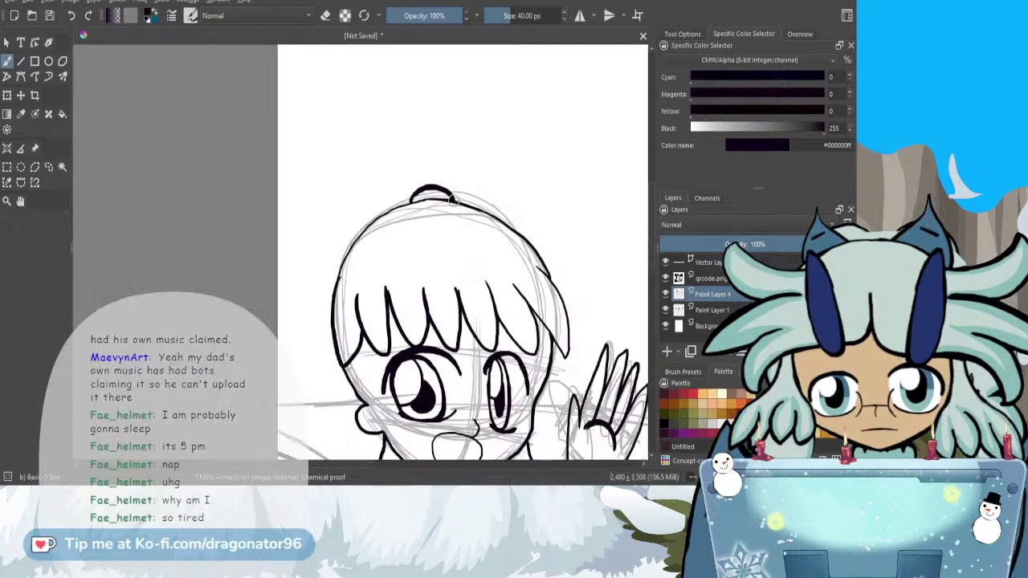
pyautogui.moveTo(654, 255); pyautogui.dragTo(654, 276)
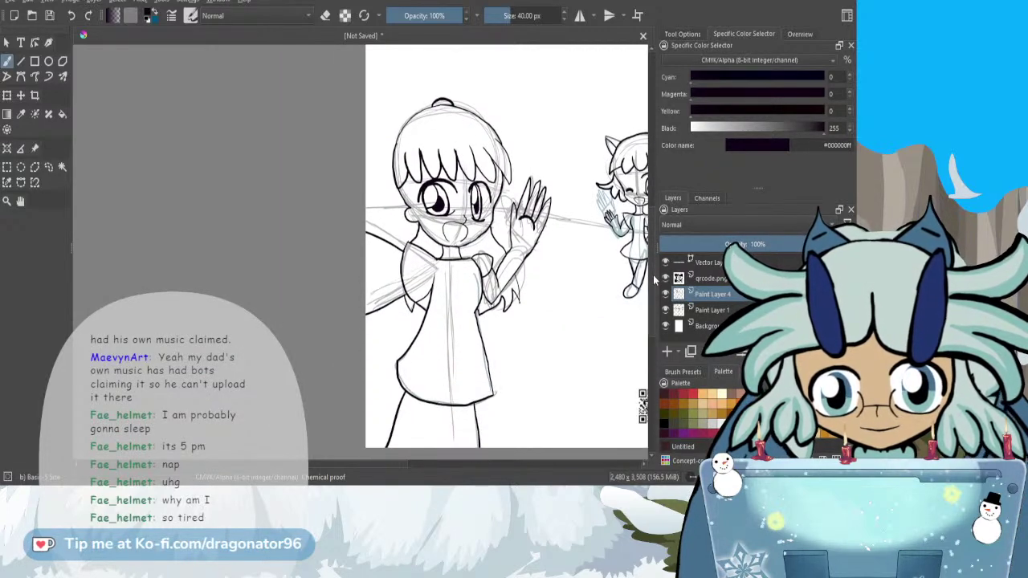
pyautogui.moveTo(379, 465); pyautogui.dragTo(431, 465)
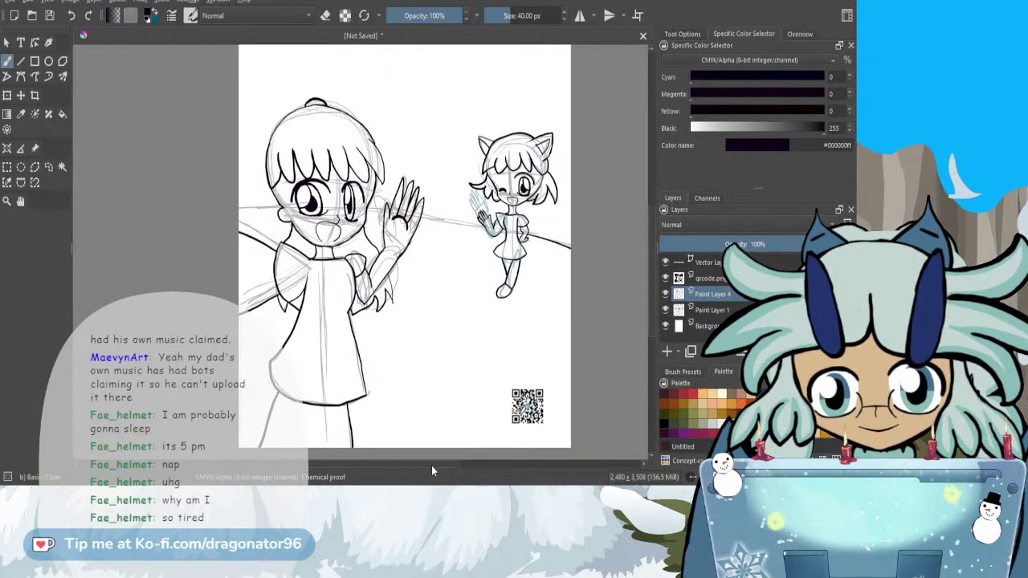
pyautogui.scroll(4, 483, 263)
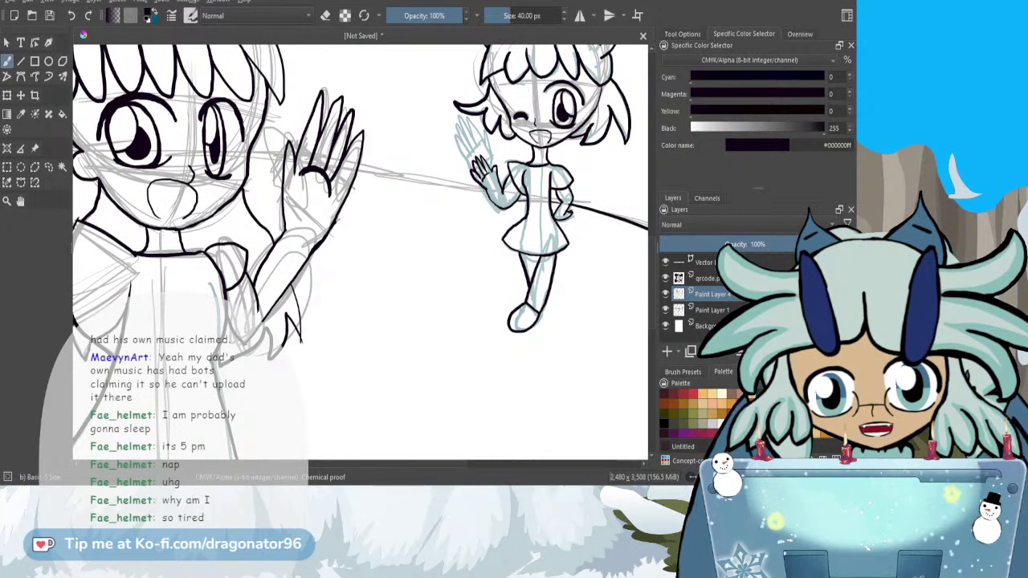
pyautogui.moveTo(400, 169); pyautogui.dragTo(365, 164)
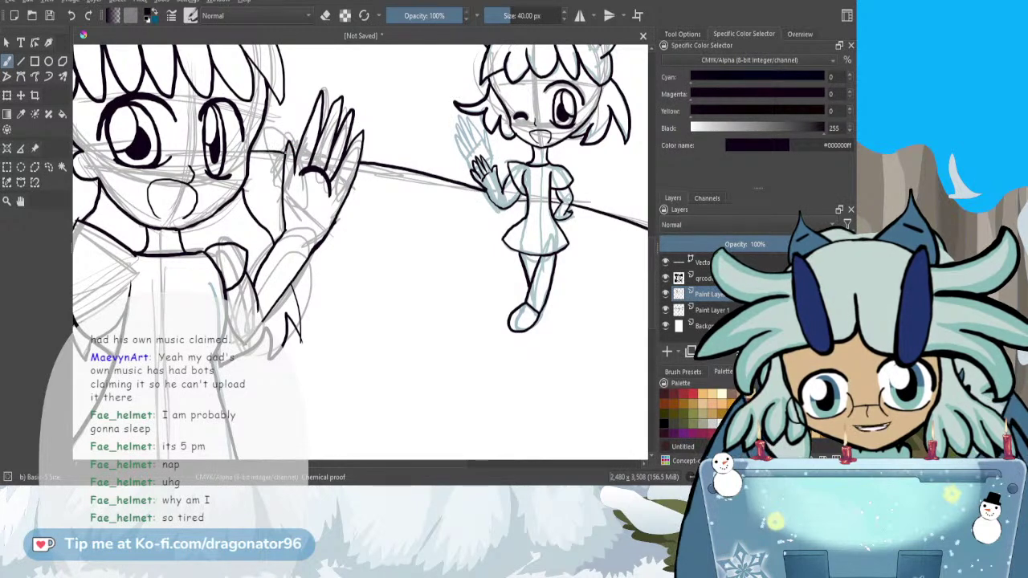
pyautogui.moveTo(411, 465); pyautogui.dragTo(288, 442)
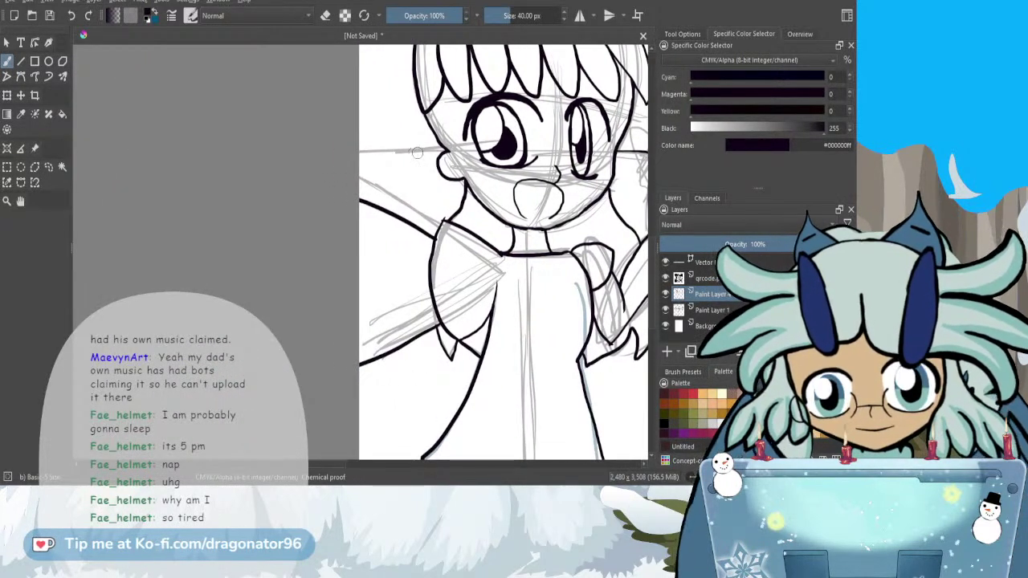
pyautogui.moveTo(447, 150); pyautogui.dragTo(360, 153)
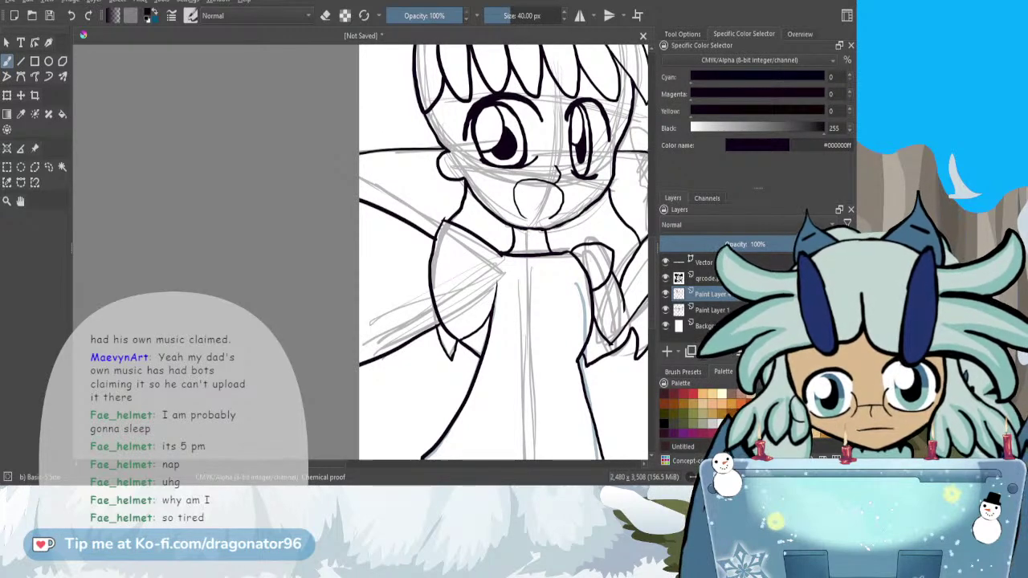
# - Hide the sketch layer Paint Layer 1 and add a new paint layer between it and the line art
pyautogui.scroll(-4, 345, 164)
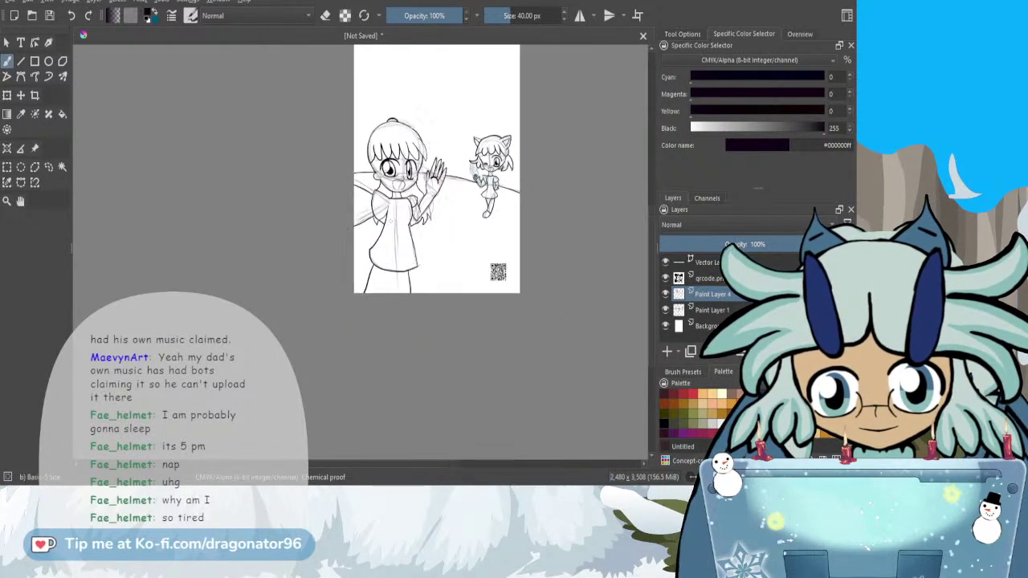
pyautogui.scroll(3, 651, 218)
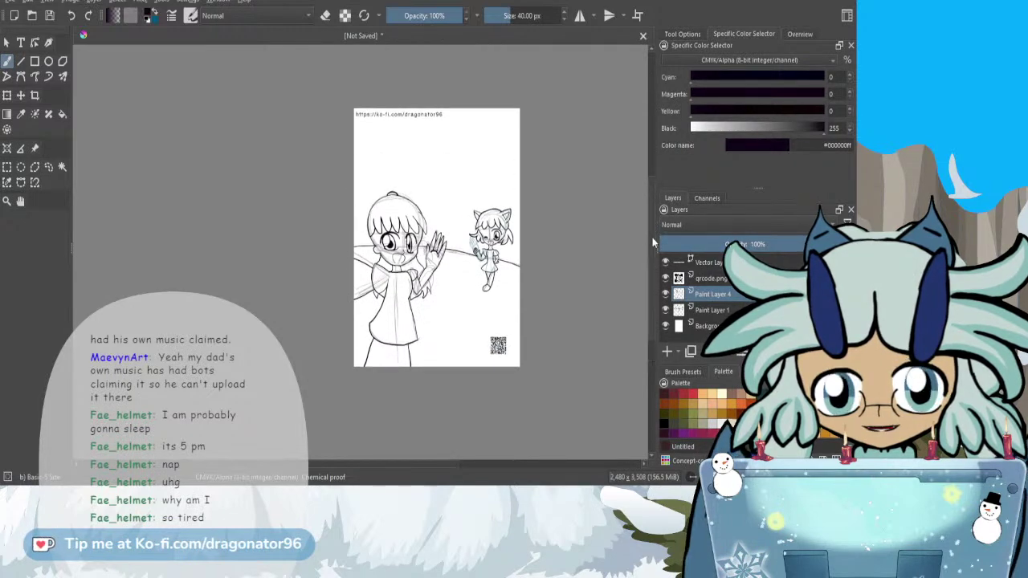
pyautogui.click(664, 310)
pyautogui.scroll(3, 488, 239)
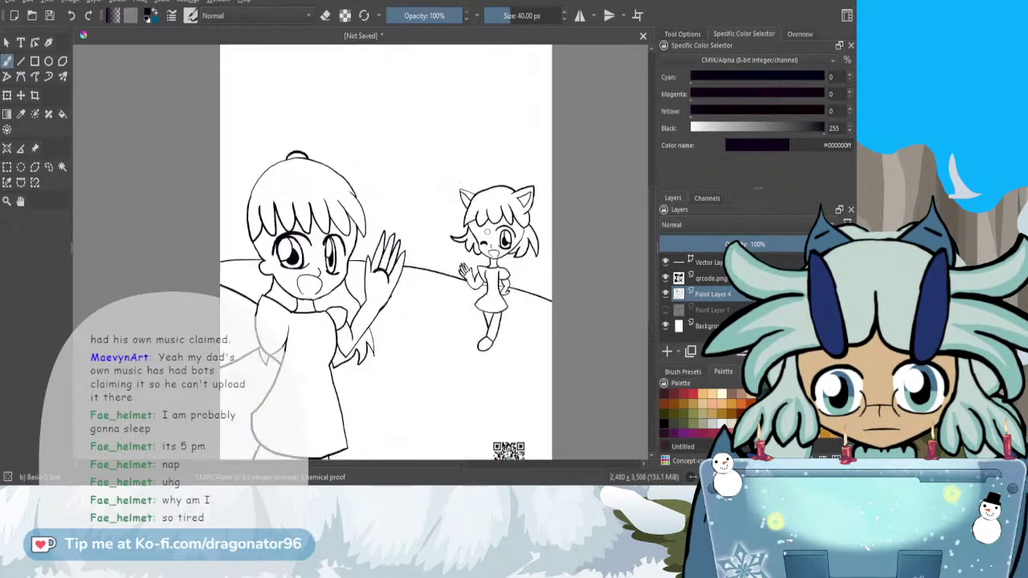
pyautogui.scroll(-2, 487, 247)
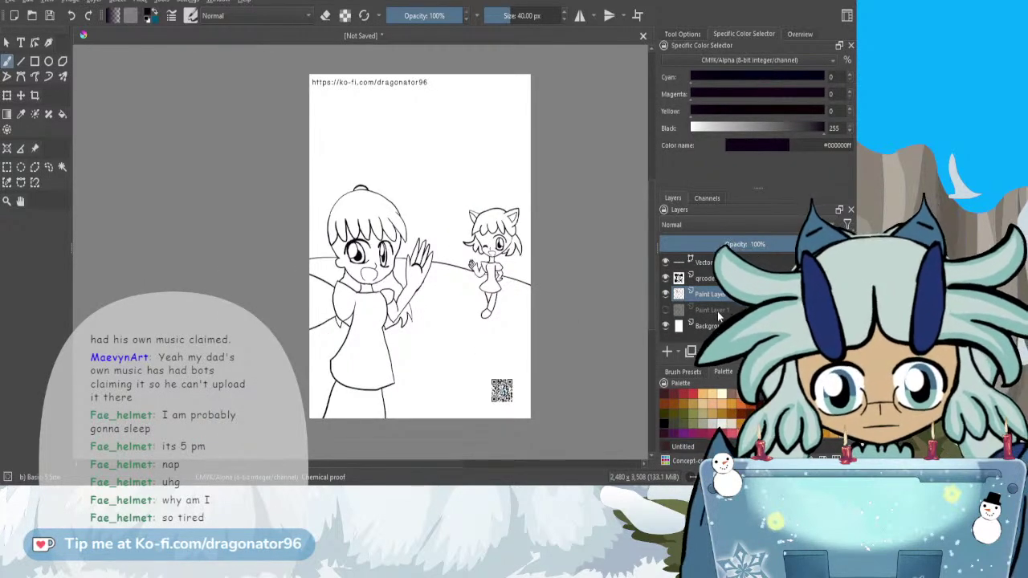
pyautogui.click(666, 351)
# - Choose the flat big-grain Watercolor brush preset at 200 px and a light blue from the palette
pyautogui.click(683, 371)
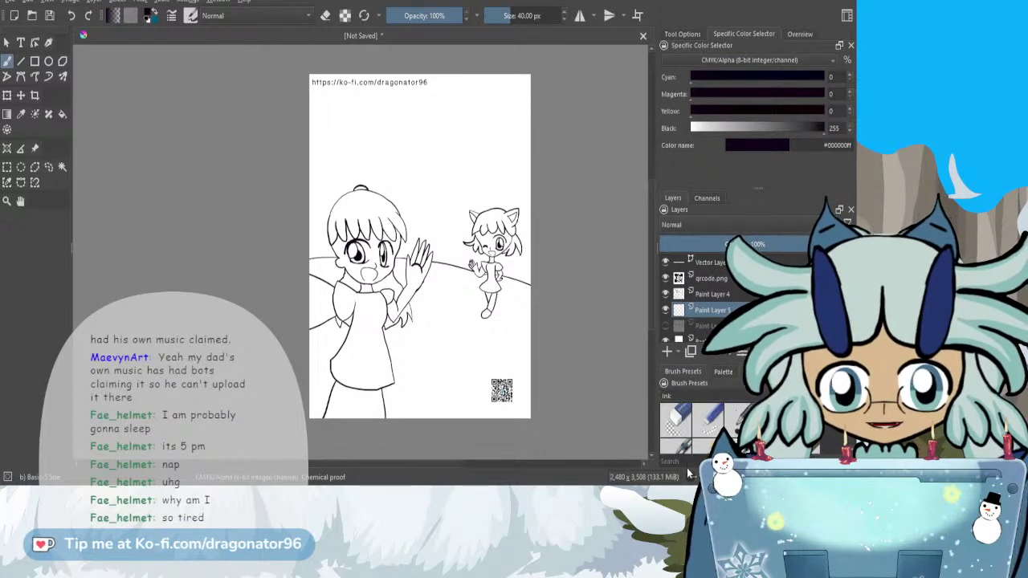
pyautogui.click(698, 395)
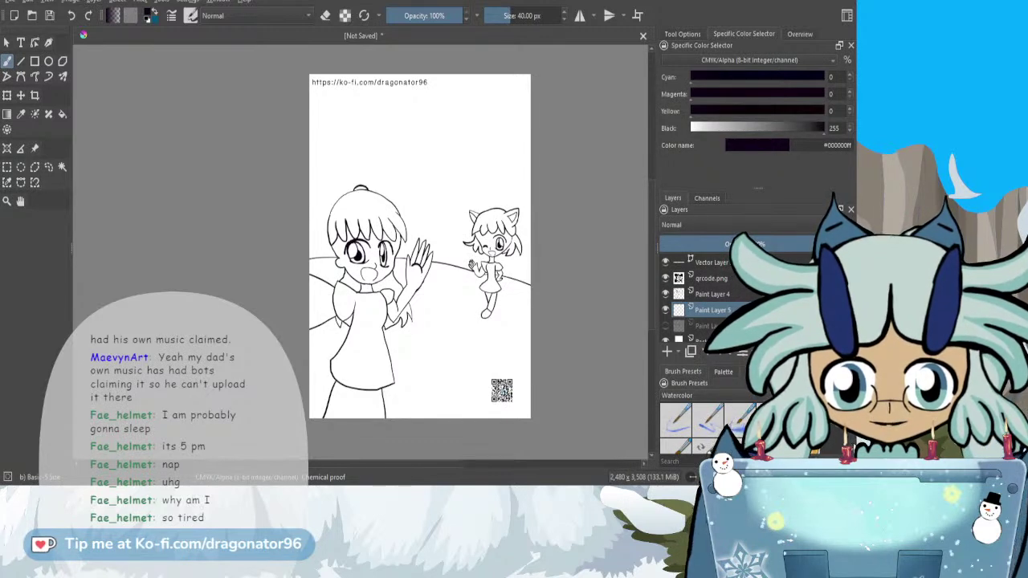
pyautogui.scroll(-3, 698, 428)
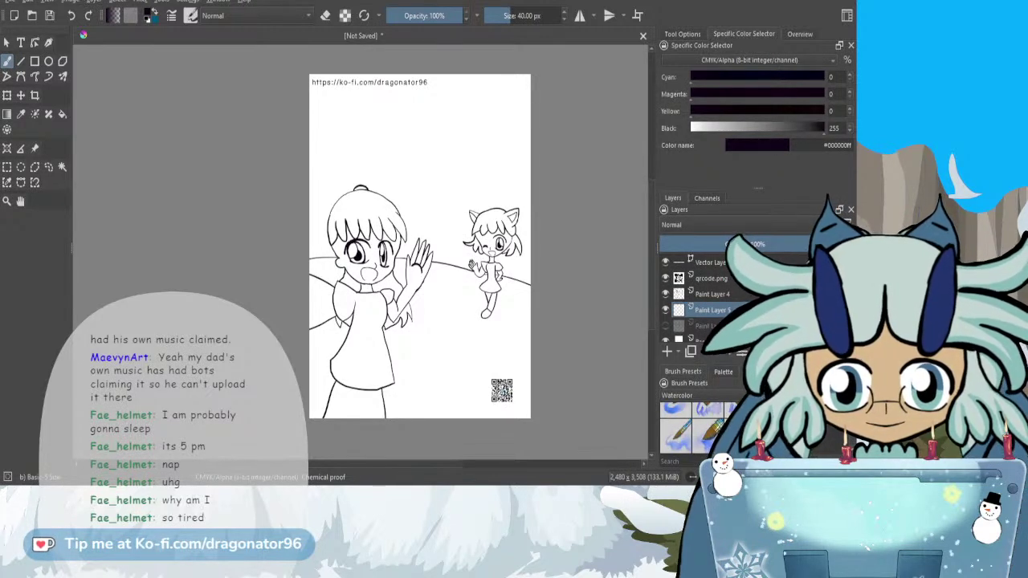
pyautogui.click(712, 434)
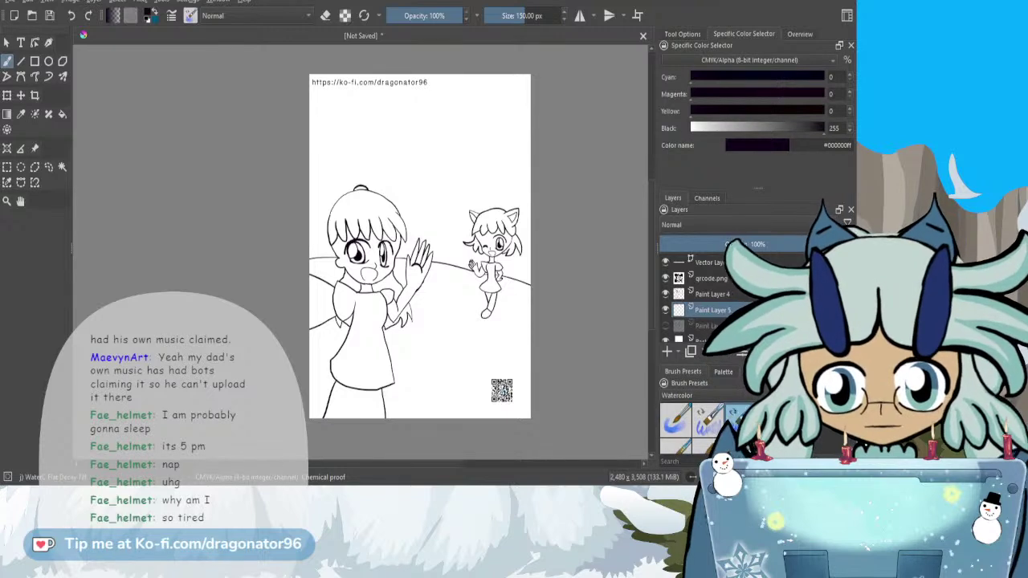
pyautogui.click(708, 417)
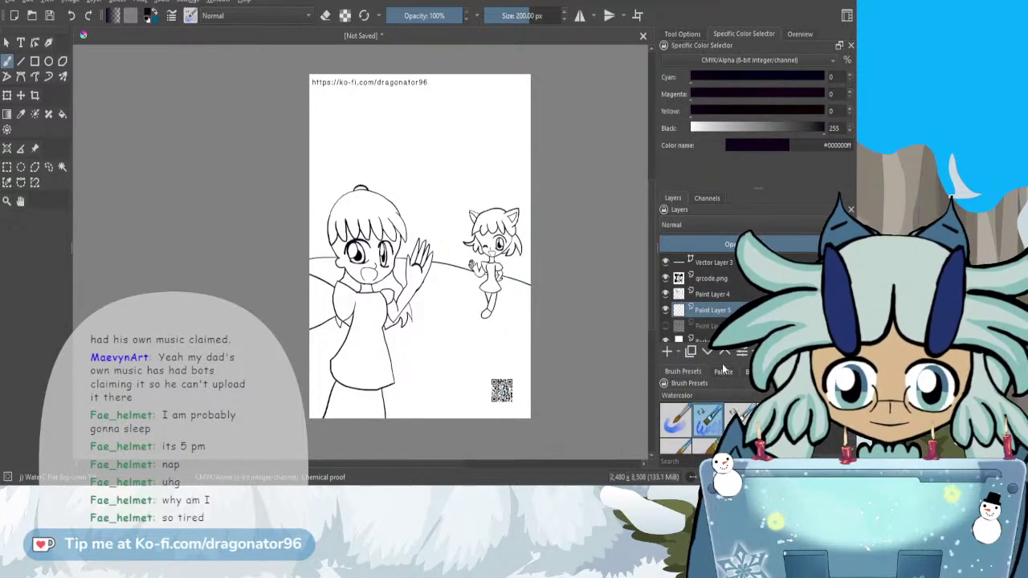
pyautogui.click(723, 371)
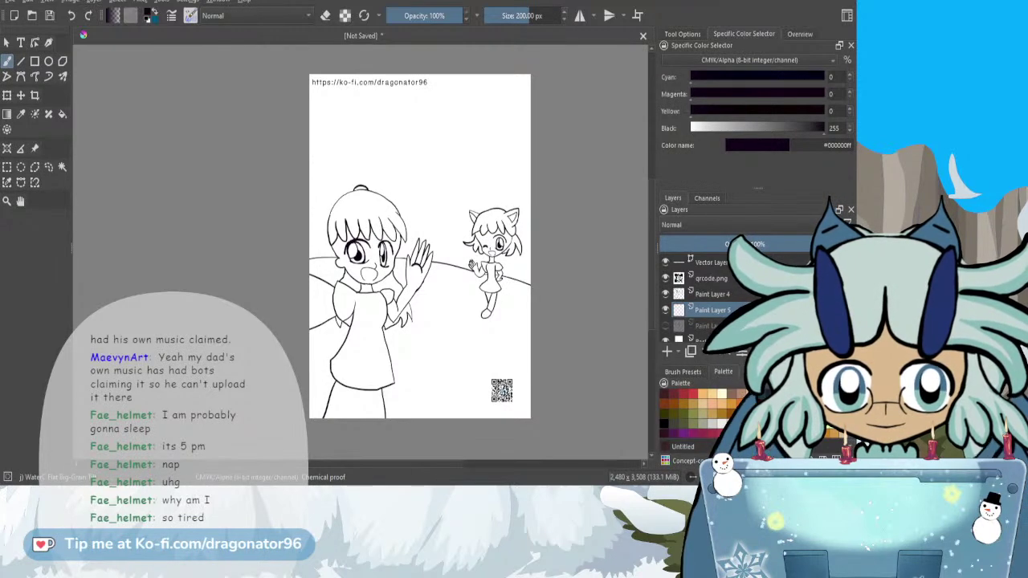
pyautogui.scroll(-3, 747, 412)
pyautogui.scroll(-2, 707, 410)
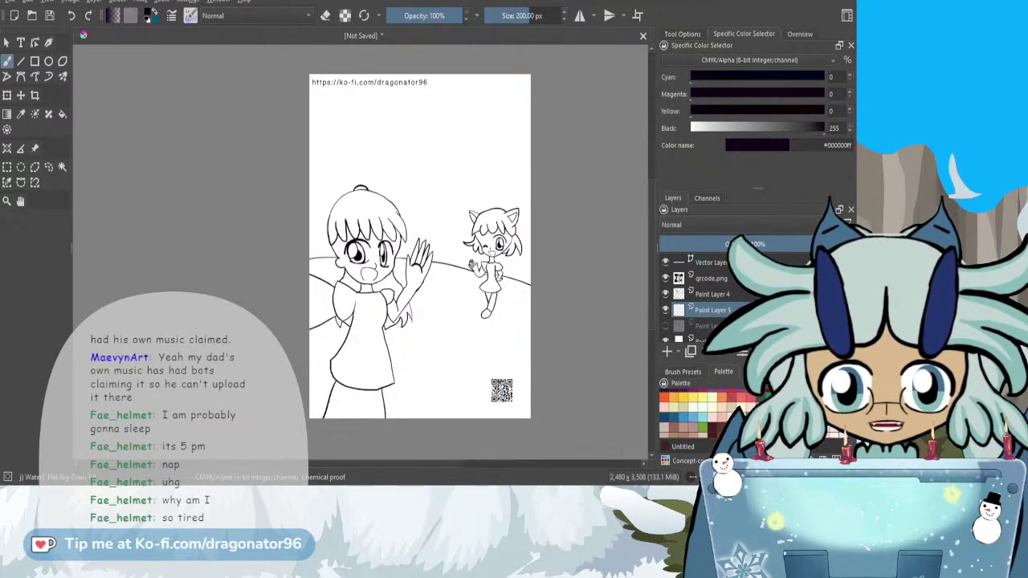
pyautogui.click(695, 421)
# - Try light blue sky strokes in the upper corner of the canvas with the flat watercolor brush and undo them
pyautogui.moveTo(441, 174); pyautogui.dragTo(459, 175)
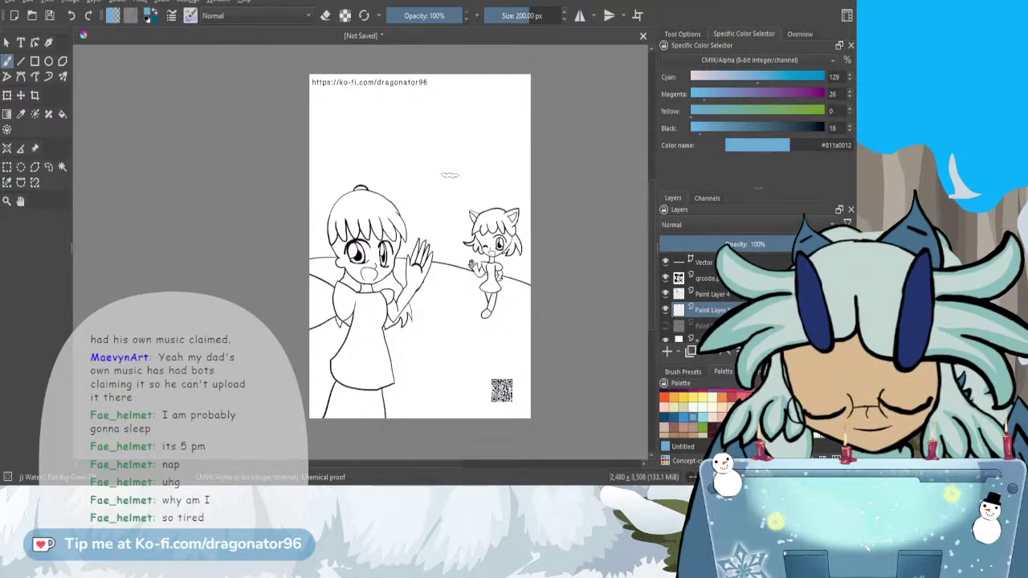
pyautogui.hotkey('ctrl', 'z')
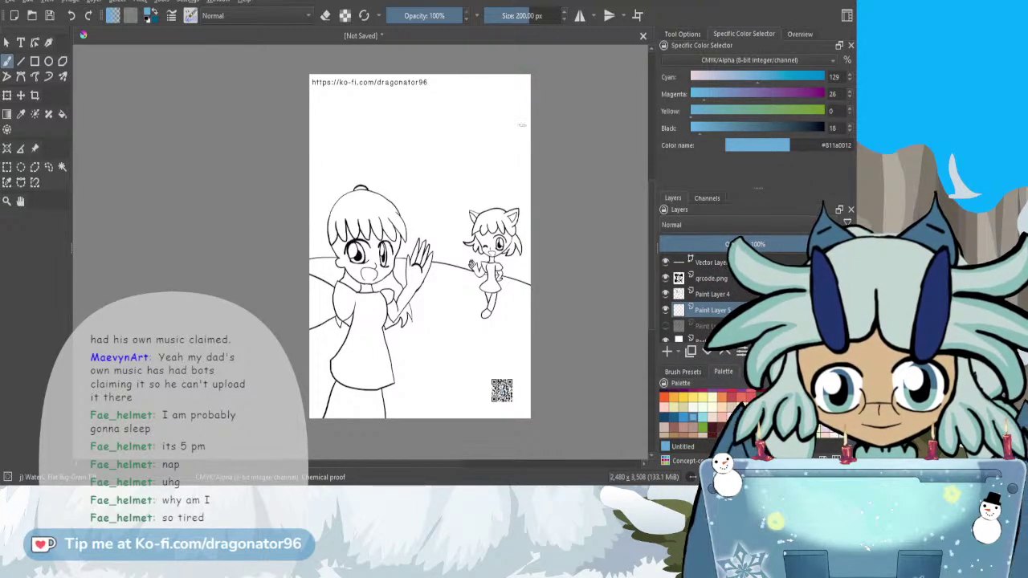
pyautogui.moveTo(526, 77)
pyautogui.mouseDown()
pyautogui.moveTo(518, 127)
pyautogui.moveTo(521, 84)
pyautogui.moveTo(468, 97)
pyautogui.moveTo(486, 120)
pyautogui.moveTo(465, 95)
pyautogui.mouseUp()
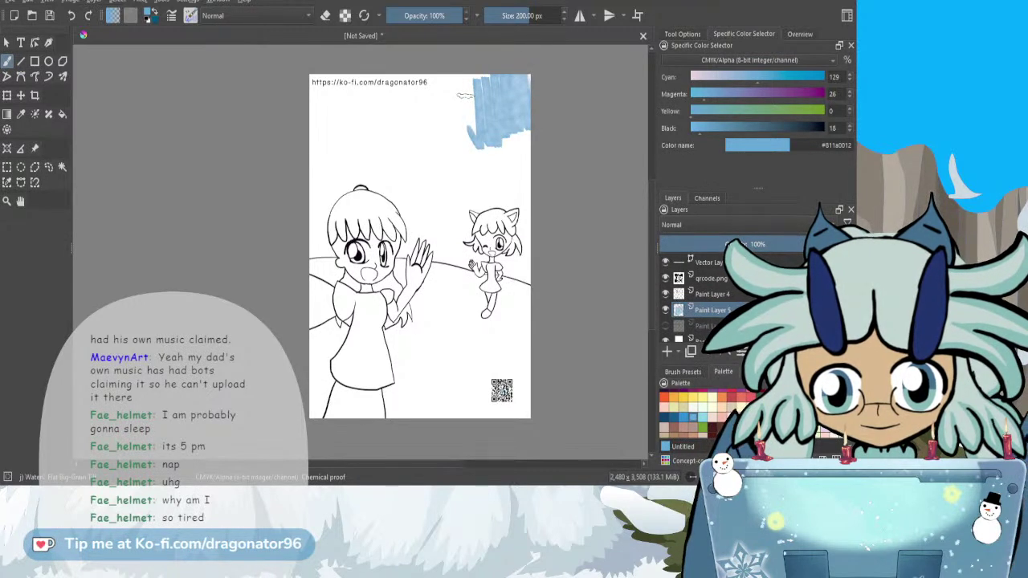
pyautogui.click(690, 371)
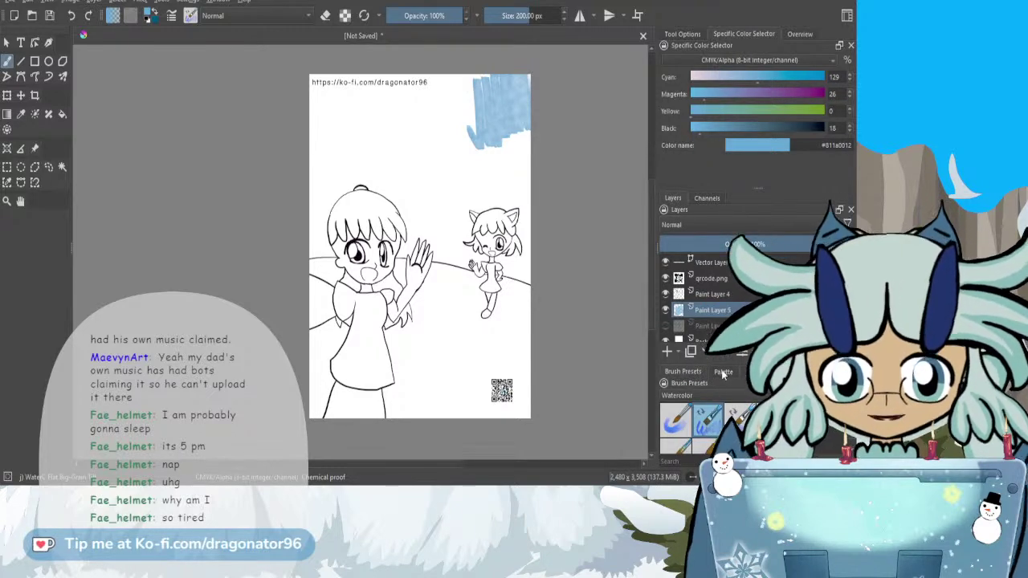
pyautogui.hotkey('ctrl', 'z')
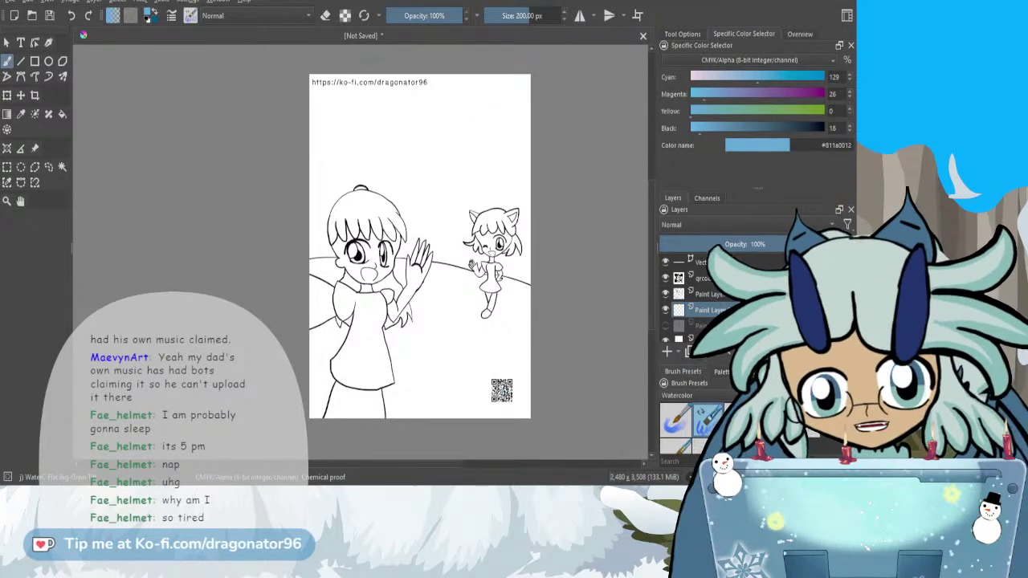
pyautogui.moveTo(528, 78)
pyautogui.mouseDown()
pyautogui.moveTo(519, 125)
pyautogui.moveTo(511, 97)
pyautogui.moveTo(496, 124)
pyautogui.moveTo(500, 80)
pyautogui.moveTo(479, 144)
pyautogui.moveTo(466, 101)
pyautogui.moveTo(475, 161)
pyautogui.mouseUp()
pyautogui.hotkey('ctrl', 'z')
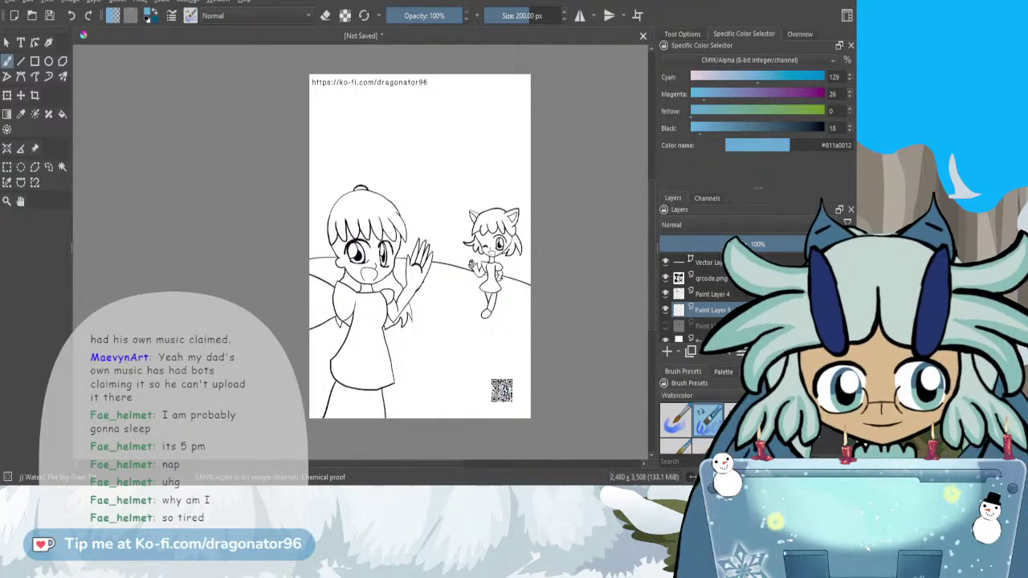
# - Switch to the Watercolor spread brush preset and paint the upper sky light blue across the canvas width
pyautogui.scroll(-1, 835, 444)
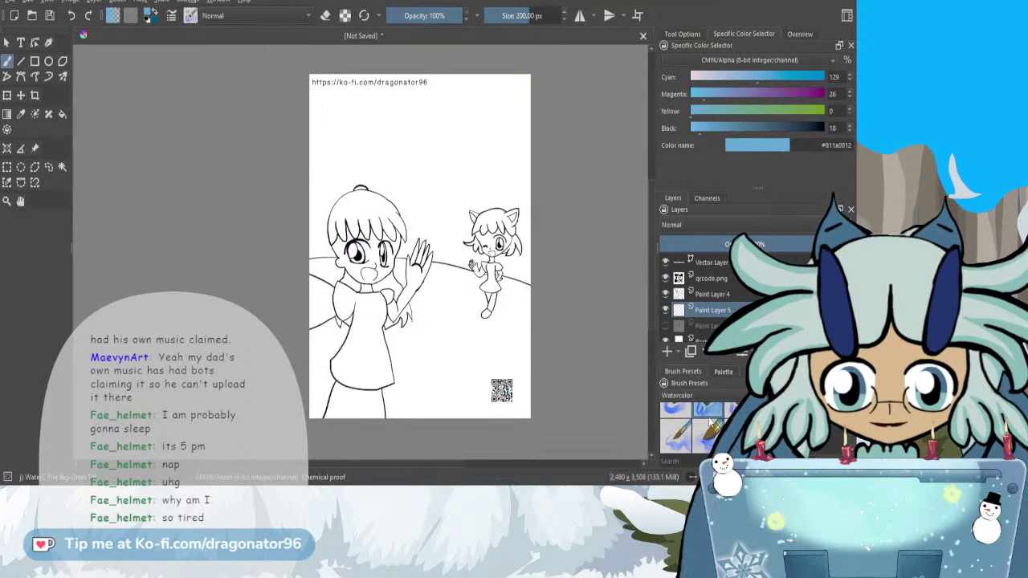
pyautogui.moveTo(522, 77)
pyautogui.mouseDown()
pyautogui.moveTo(527, 86)
pyautogui.moveTo(485, 95)
pyautogui.moveTo(350, 91)
pyautogui.moveTo(337, 77)
pyautogui.moveTo(478, 77)
pyautogui.moveTo(526, 99)
pyautogui.moveTo(463, 98)
pyautogui.moveTo(506, 108)
pyautogui.moveTo(441, 114)
pyautogui.moveTo(529, 128)
pyautogui.mouseUp()
pyautogui.moveTo(463, 113); pyautogui.dragTo(524, 97)
pyautogui.moveTo(364, 115)
pyautogui.mouseDown()
pyautogui.moveTo(318, 125)
pyautogui.moveTo(413, 95)
pyautogui.moveTo(311, 136)
pyautogui.moveTo(395, 95)
pyautogui.moveTo(316, 96)
pyautogui.moveTo(364, 96)
pyautogui.moveTo(313, 106)
pyautogui.moveTo(338, 105)
pyautogui.moveTo(311, 118)
pyautogui.moveTo(347, 107)
pyautogui.moveTo(311, 130)
pyautogui.moveTo(338, 122)
pyautogui.mouseUp()
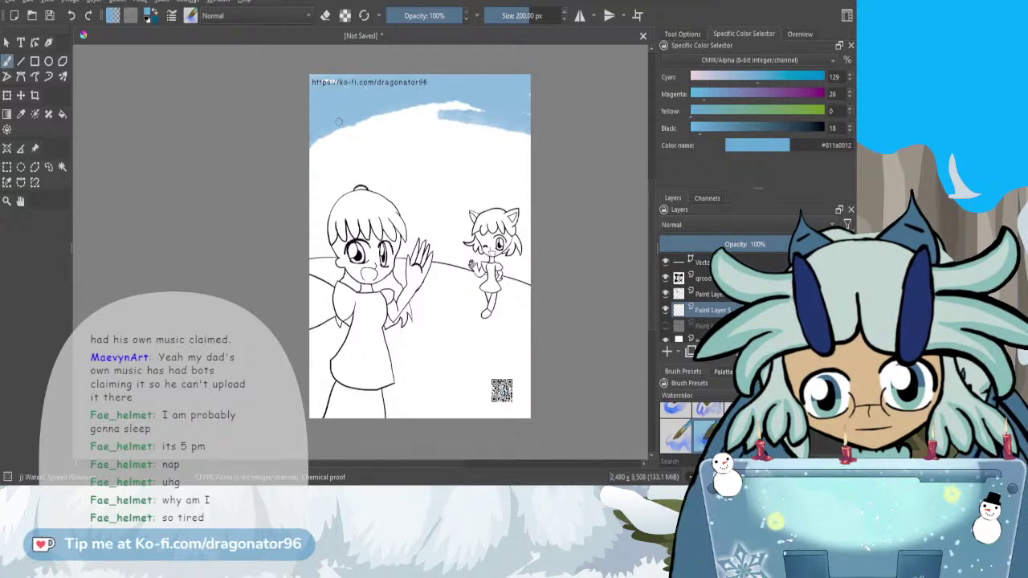
pyautogui.moveTo(414, 114); pyautogui.dragTo(526, 115)
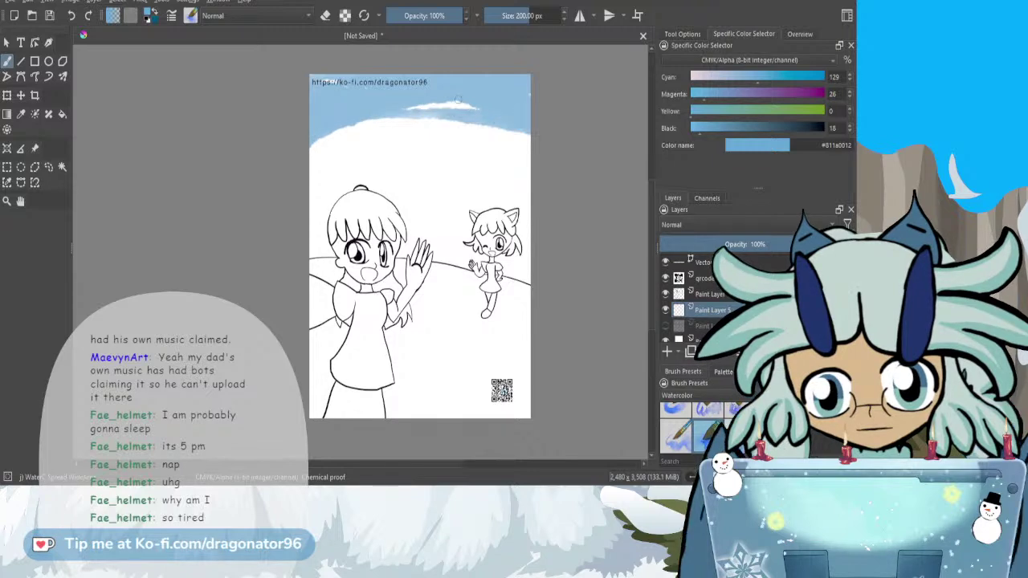
pyautogui.moveTo(421, 107)
pyautogui.mouseDown()
pyautogui.moveTo(475, 109)
pyautogui.moveTo(521, 126)
pyautogui.moveTo(529, 137)
pyautogui.moveTo(499, 137)
pyautogui.moveTo(494, 150)
pyautogui.moveTo(511, 172)
pyautogui.moveTo(479, 161)
pyautogui.moveTo(518, 189)
pyautogui.mouseUp()
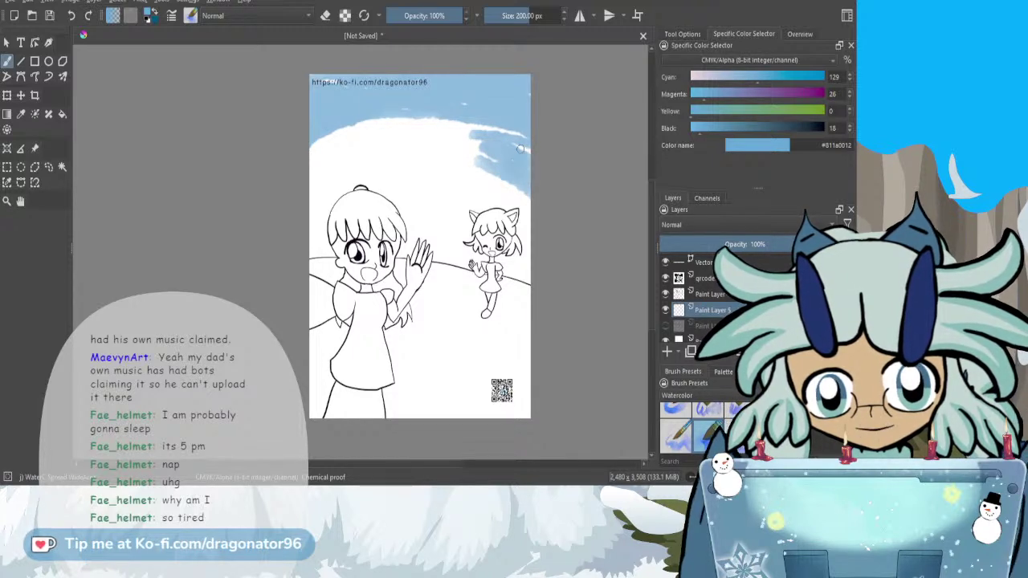
# - Extend the light blue sky down to the horizon around the large figure's head and between the two waving hands
pyautogui.moveTo(529, 141)
pyautogui.mouseDown()
pyautogui.moveTo(481, 125)
pyautogui.moveTo(524, 134)
pyautogui.moveTo(379, 138)
pyautogui.moveTo(331, 167)
pyautogui.moveTo(312, 199)
pyautogui.moveTo(317, 162)
pyautogui.moveTo(330, 251)
pyautogui.moveTo(316, 255)
pyautogui.moveTo(329, 252)
pyautogui.moveTo(312, 253)
pyautogui.moveTo(321, 252)
pyautogui.moveTo(310, 197)
pyautogui.moveTo(322, 235)
pyautogui.moveTo(349, 189)
pyautogui.mouseUp()
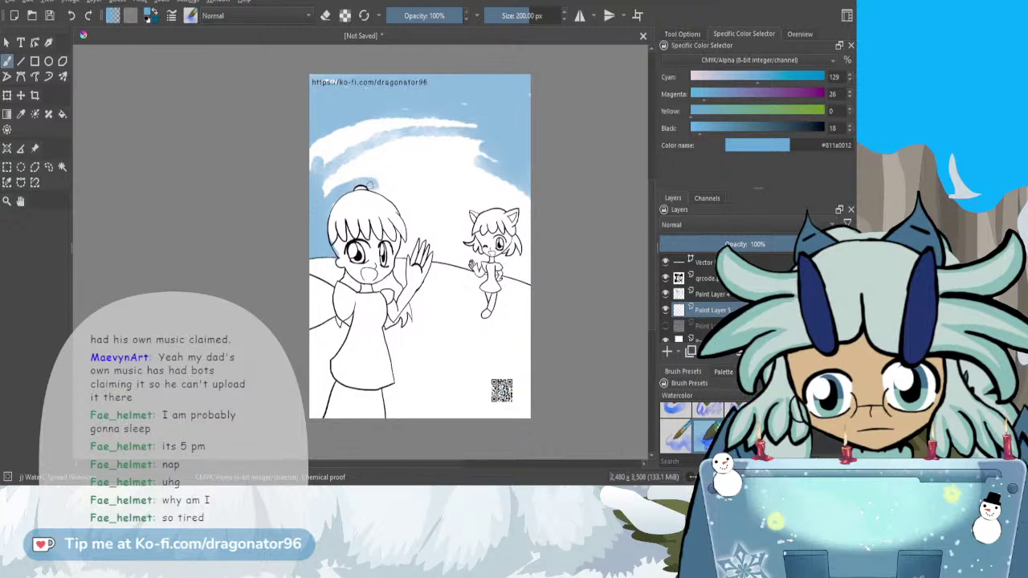
pyautogui.moveTo(384, 193)
pyautogui.mouseDown()
pyautogui.moveTo(409, 210)
pyautogui.moveTo(412, 241)
pyautogui.mouseUp()
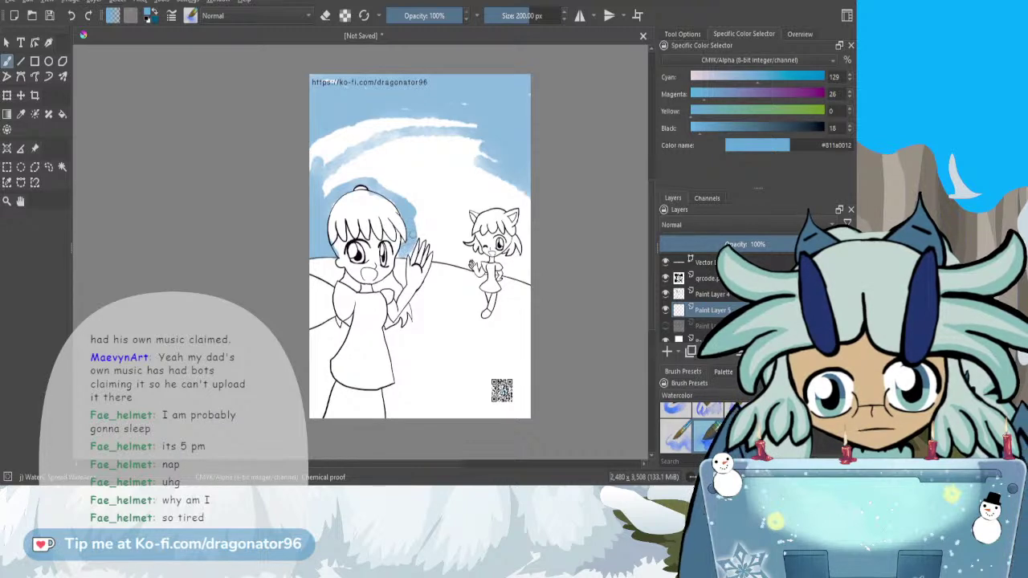
pyautogui.moveTo(420, 233)
pyautogui.mouseDown()
pyautogui.moveTo(442, 239)
pyautogui.moveTo(441, 255)
pyautogui.moveTo(464, 254)
pyautogui.mouseUp()
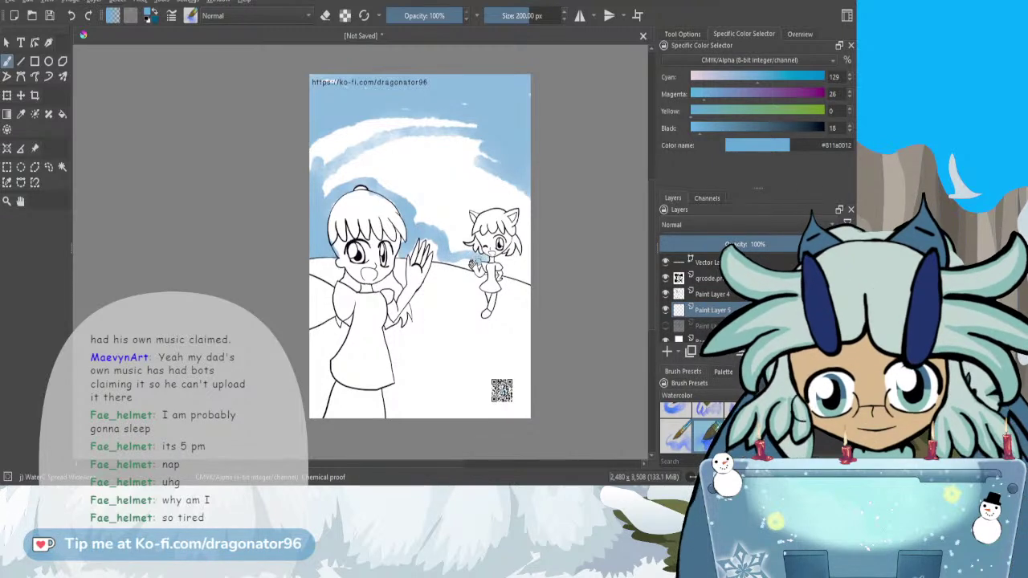
pyautogui.moveTo(467, 260); pyautogui.dragTo(468, 264)
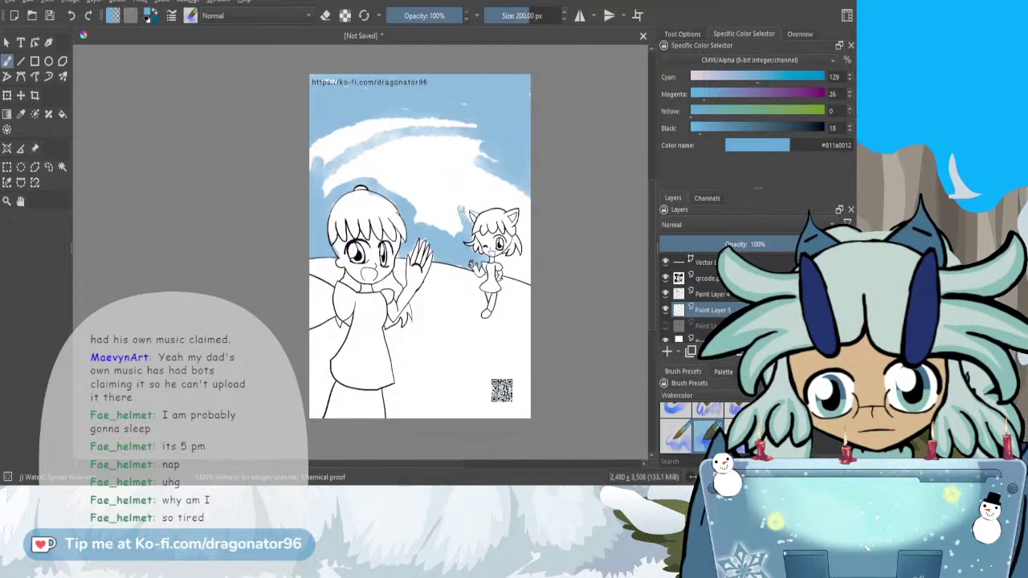
# - Paint light blue sky around the small cat-eared girl down to the horizon and cover the remaining white band in mid-sky
pyautogui.moveTo(467, 204)
pyautogui.mouseDown()
pyautogui.moveTo(475, 207)
pyautogui.moveTo(465, 218)
pyautogui.mouseUp()
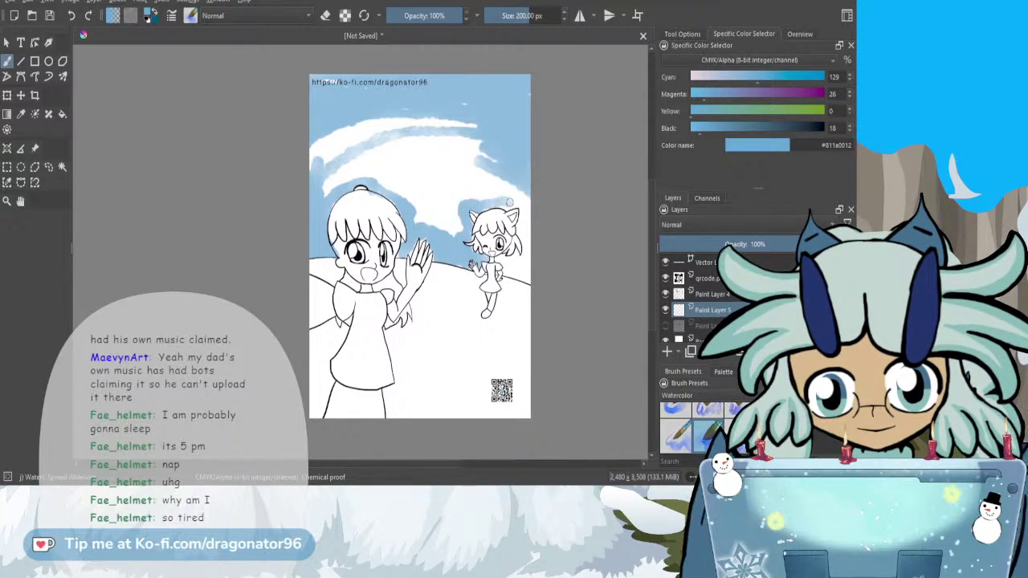
pyautogui.moveTo(523, 206); pyautogui.dragTo(523, 277)
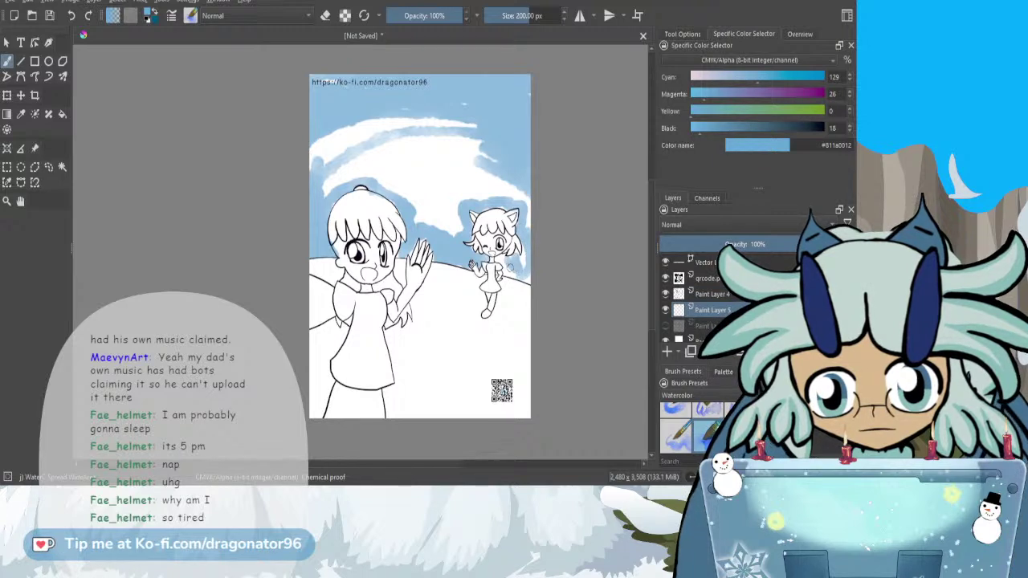
pyautogui.moveTo(522, 275); pyautogui.dragTo(528, 244)
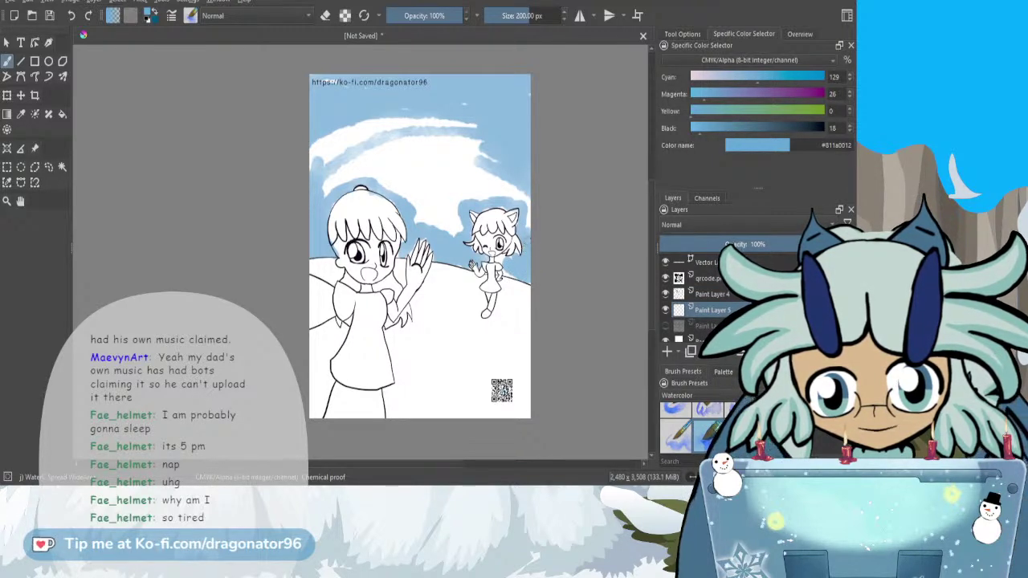
pyautogui.moveTo(527, 197)
pyautogui.mouseDown()
pyautogui.moveTo(484, 187)
pyautogui.moveTo(490, 194)
pyautogui.moveTo(459, 198)
pyautogui.moveTo(482, 201)
pyautogui.moveTo(460, 198)
pyautogui.moveTo(456, 238)
pyautogui.moveTo(449, 208)
pyautogui.moveTo(457, 226)
pyautogui.moveTo(414, 221)
pyautogui.moveTo(445, 218)
pyautogui.moveTo(416, 210)
pyautogui.moveTo(445, 209)
pyautogui.moveTo(366, 178)
pyautogui.moveTo(399, 184)
pyautogui.moveTo(351, 175)
pyautogui.moveTo(325, 192)
pyautogui.moveTo(341, 169)
pyautogui.moveTo(325, 175)
pyautogui.moveTo(310, 151)
pyautogui.moveTo(319, 145)
pyautogui.moveTo(319, 160)
pyautogui.moveTo(342, 149)
pyautogui.moveTo(331, 154)
pyautogui.moveTo(330, 137)
pyautogui.moveTo(382, 123)
pyautogui.moveTo(326, 165)
pyautogui.moveTo(358, 153)
pyautogui.moveTo(434, 181)
pyautogui.moveTo(431, 190)
pyautogui.moveTo(365, 173)
pyautogui.moveTo(424, 181)
pyautogui.moveTo(420, 191)
pyautogui.moveTo(501, 186)
pyautogui.moveTo(386, 158)
pyautogui.moveTo(466, 166)
pyautogui.moveTo(495, 176)
pyautogui.moveTo(371, 154)
pyautogui.moveTo(460, 154)
pyautogui.mouseUp()
pyautogui.moveTo(379, 130)
pyautogui.mouseDown()
pyautogui.moveTo(486, 125)
pyautogui.moveTo(386, 121)
pyautogui.moveTo(439, 118)
pyautogui.moveTo(429, 114)
pyautogui.moveTo(395, 114)
pyautogui.moveTo(426, 135)
pyautogui.moveTo(494, 142)
pyautogui.mouseUp()
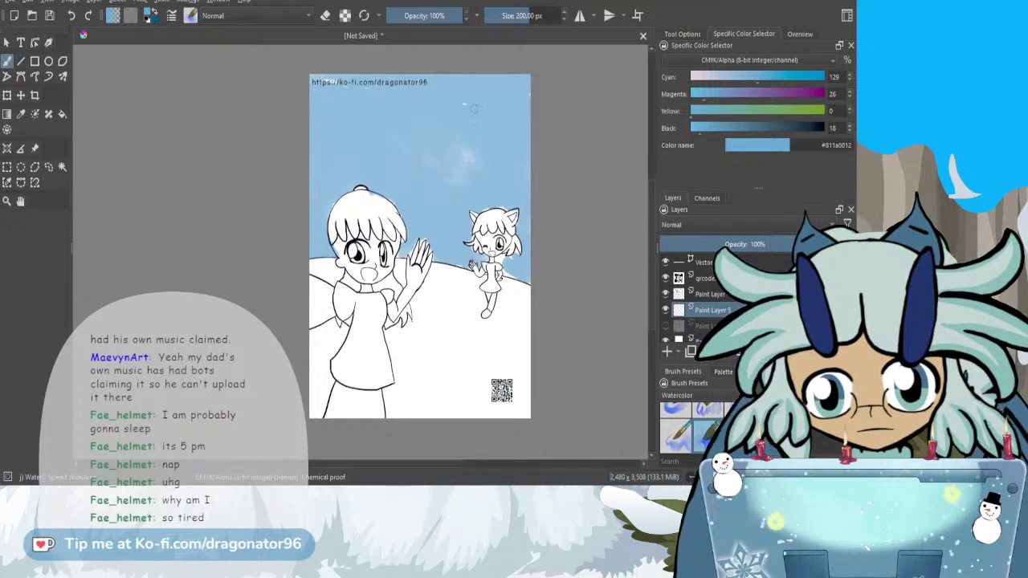
# - Choose green (C 199, M 0, Y 194, K 67) and paint the ground on both sides of the large figure's neck and beside her dress's far edge
pyautogui.click(721, 375)
pyautogui.click(730, 419)
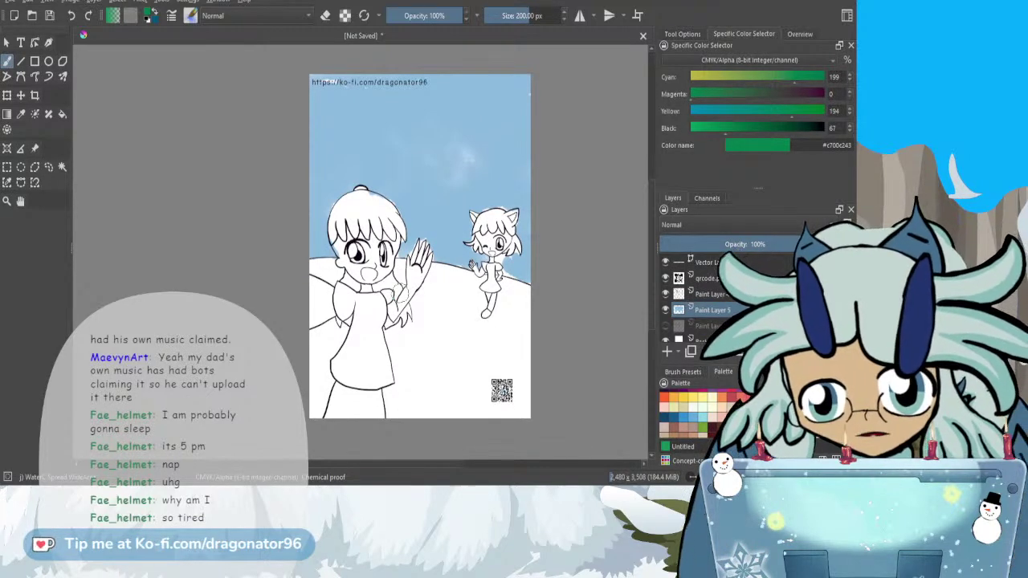
pyautogui.moveTo(399, 282); pyautogui.dragTo(410, 265)
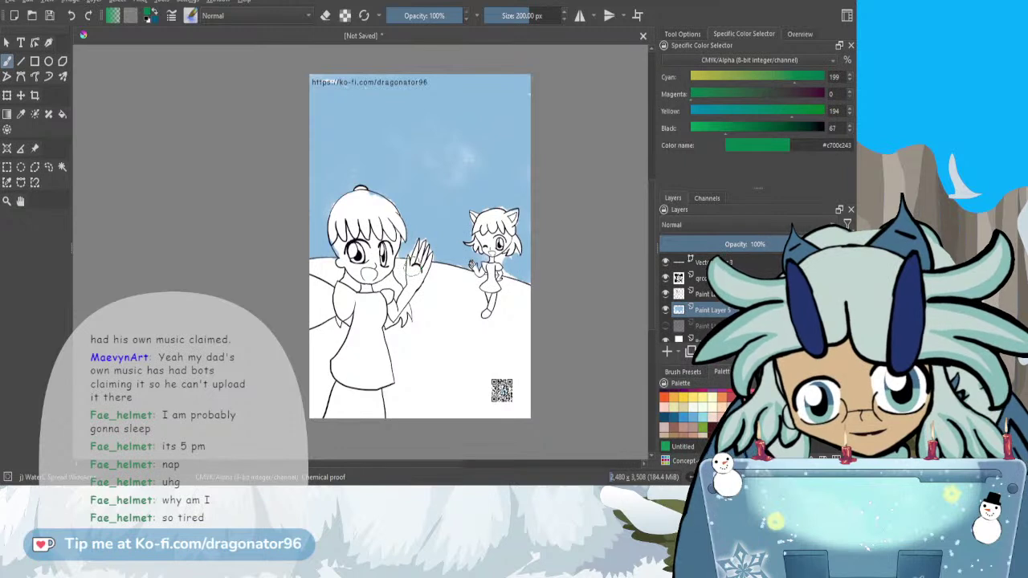
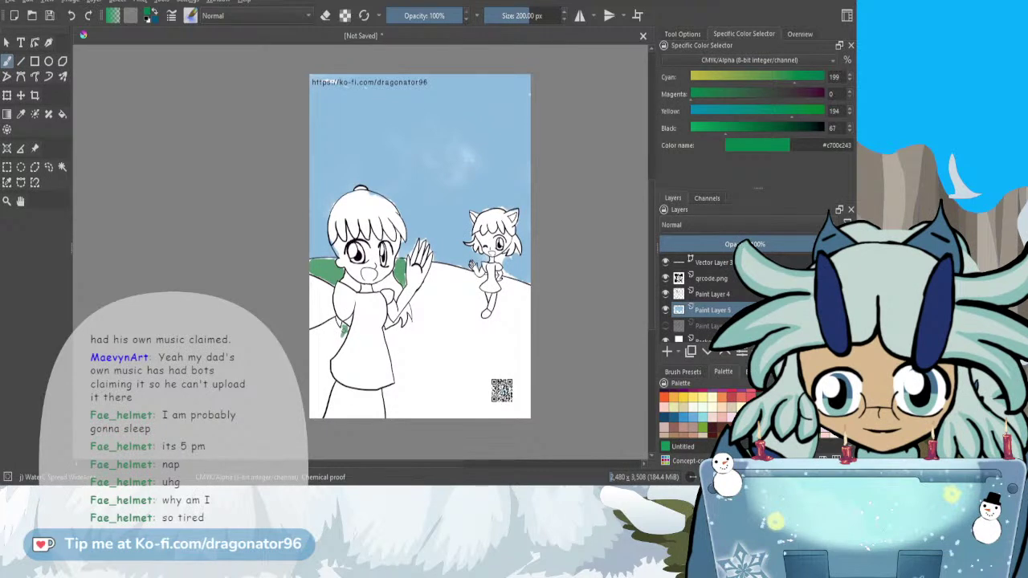
pyautogui.moveTo(344, 330)
pyautogui.mouseDown()
pyautogui.moveTo(315, 336)
pyautogui.moveTo(316, 349)
pyautogui.moveTo(334, 344)
pyautogui.moveTo(328, 378)
pyautogui.mouseUp()
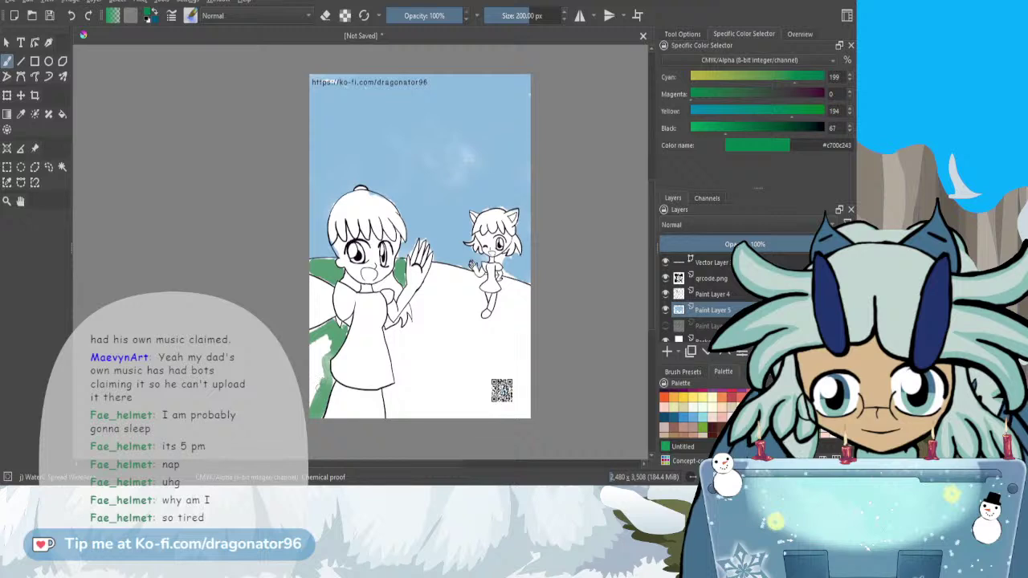
pyautogui.moveTo(323, 361); pyautogui.dragTo(326, 382)
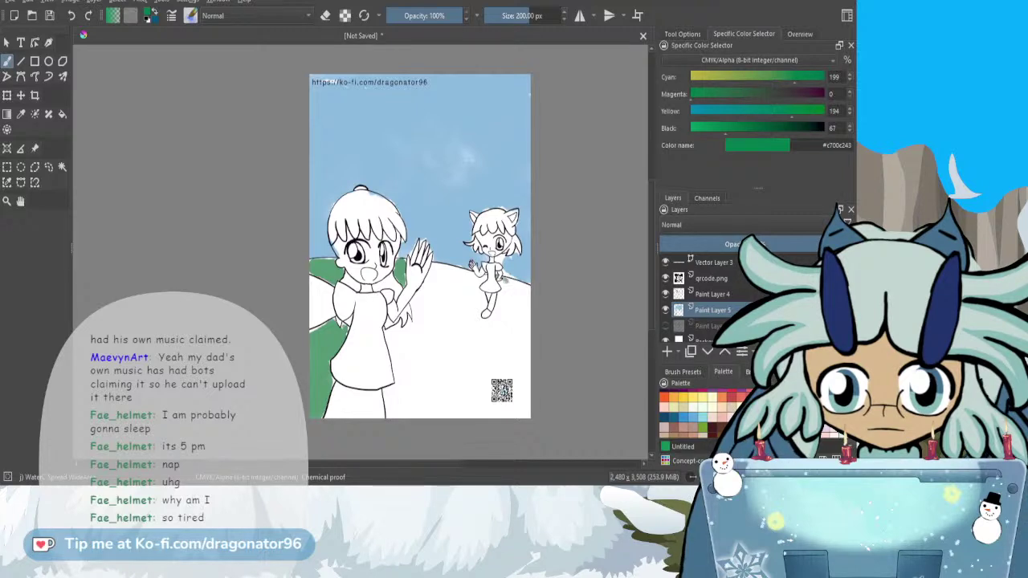
# - Paint green ground behind the small girl's legs, around the QR code, along the canvas's lower edge and up beside the large figure's dress
pyautogui.moveTo(499, 275); pyautogui.dragTo(529, 300)
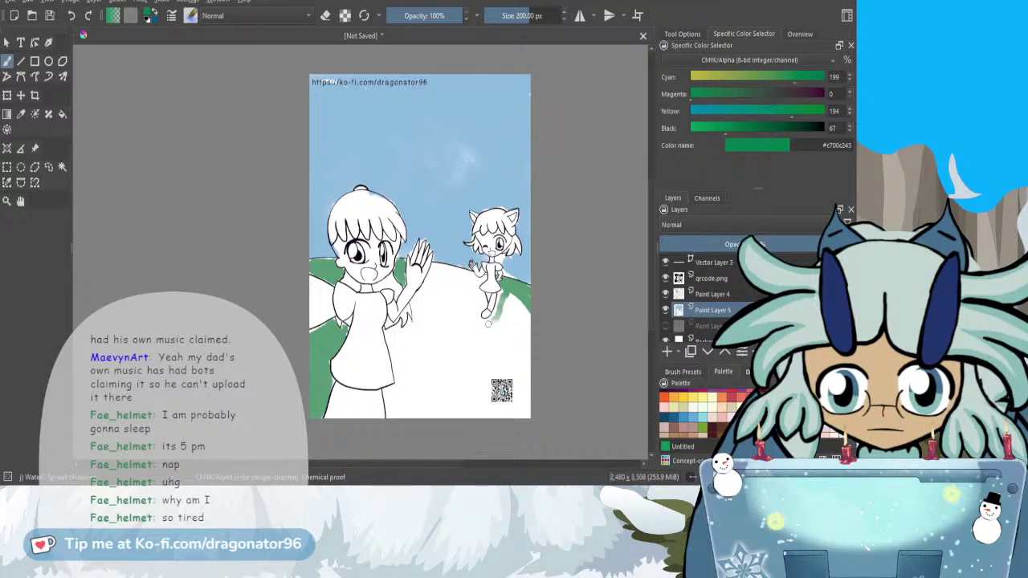
pyautogui.moveTo(487, 324)
pyautogui.mouseDown()
pyautogui.moveTo(526, 320)
pyautogui.moveTo(520, 416)
pyautogui.mouseUp()
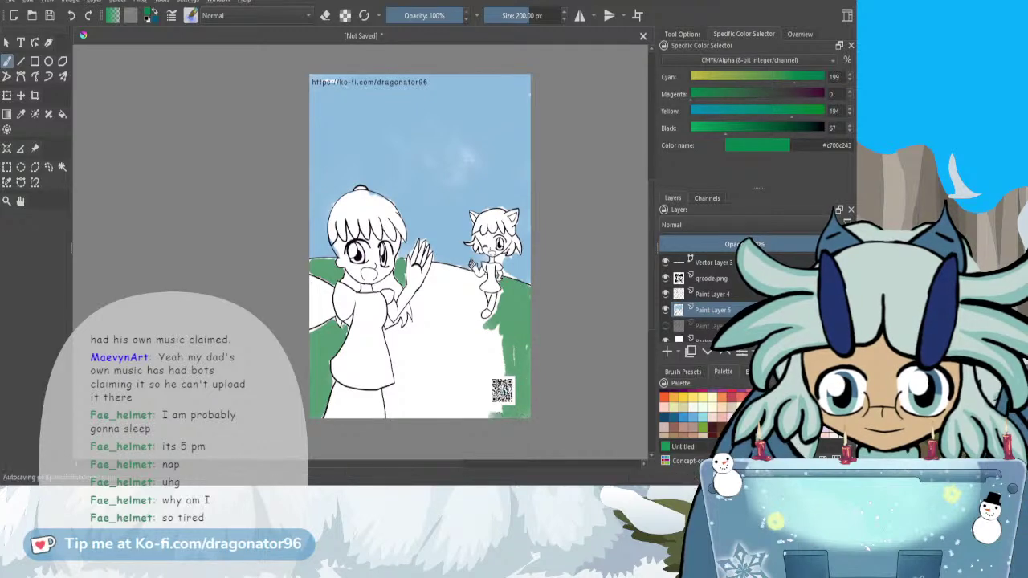
pyautogui.moveTo(486, 413); pyautogui.dragTo(406, 414)
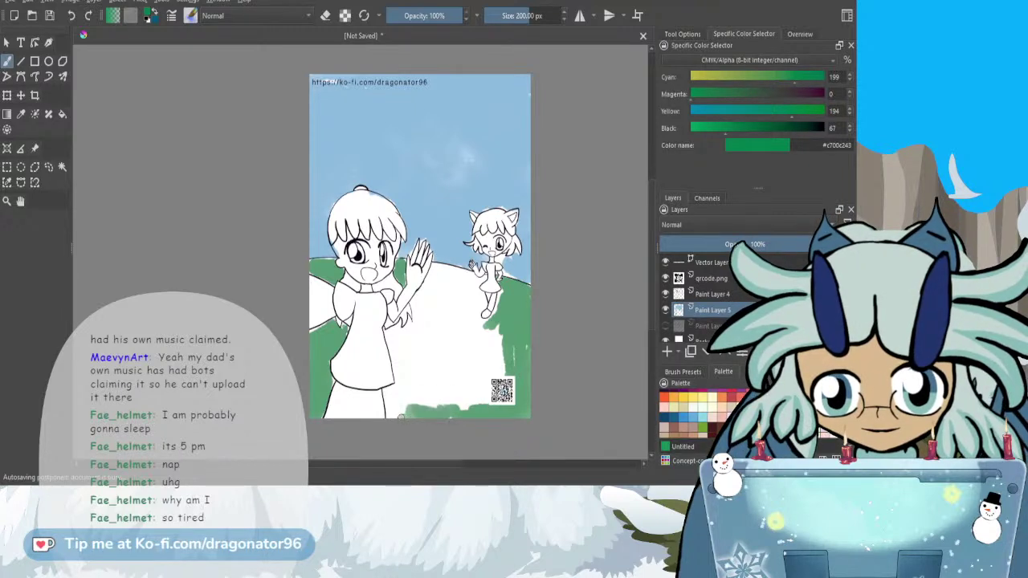
pyautogui.moveTo(400, 417)
pyautogui.mouseDown()
pyautogui.moveTo(391, 414)
pyautogui.moveTo(395, 350)
pyautogui.mouseUp()
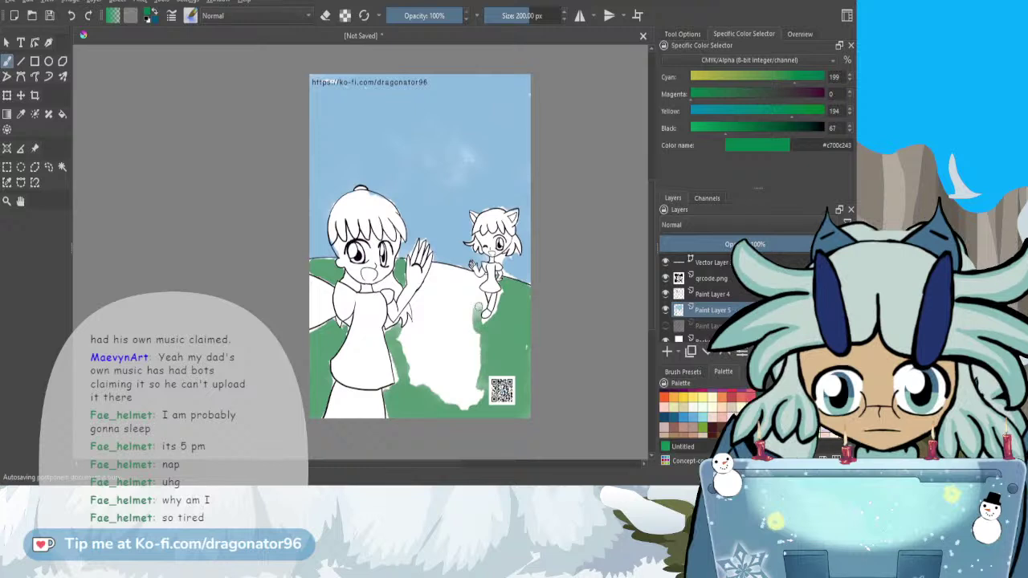
# - Paint green along the horizon between the two figures and fill the remaining white area of the hill
pyautogui.moveTo(479, 307); pyautogui.dragTo(474, 285)
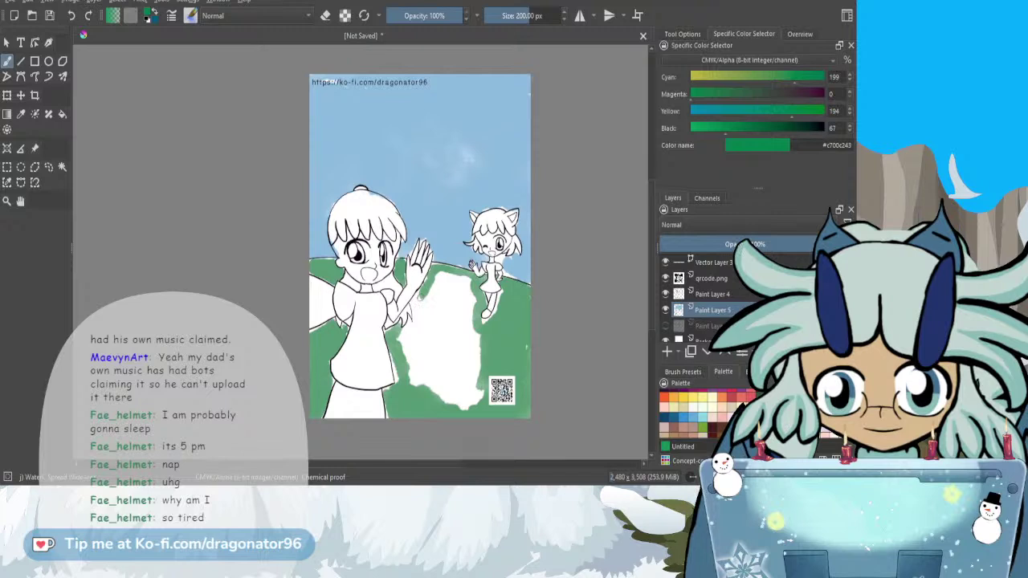
pyautogui.moveTo(419, 300); pyautogui.dragTo(411, 332)
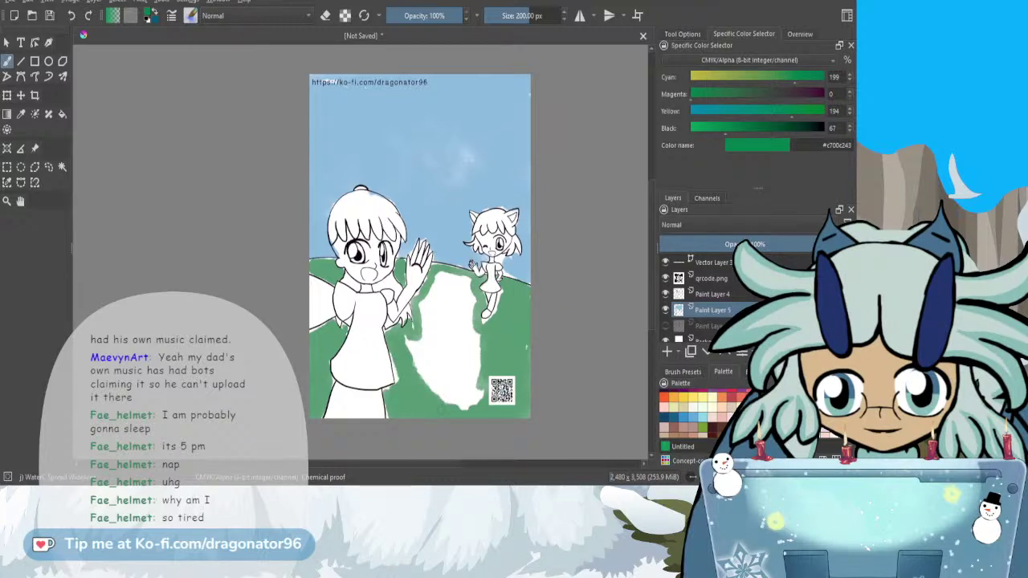
pyautogui.moveTo(480, 396); pyautogui.dragTo(426, 375)
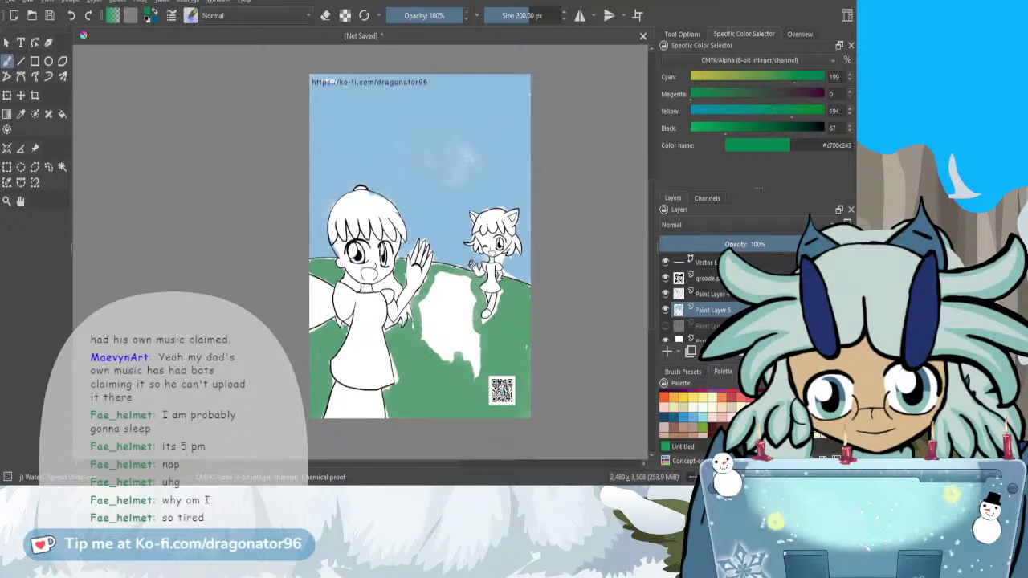
pyautogui.moveTo(428, 352)
pyautogui.mouseDown()
pyautogui.moveTo(430, 291)
pyautogui.moveTo(464, 277)
pyautogui.moveTo(479, 375)
pyautogui.mouseUp()
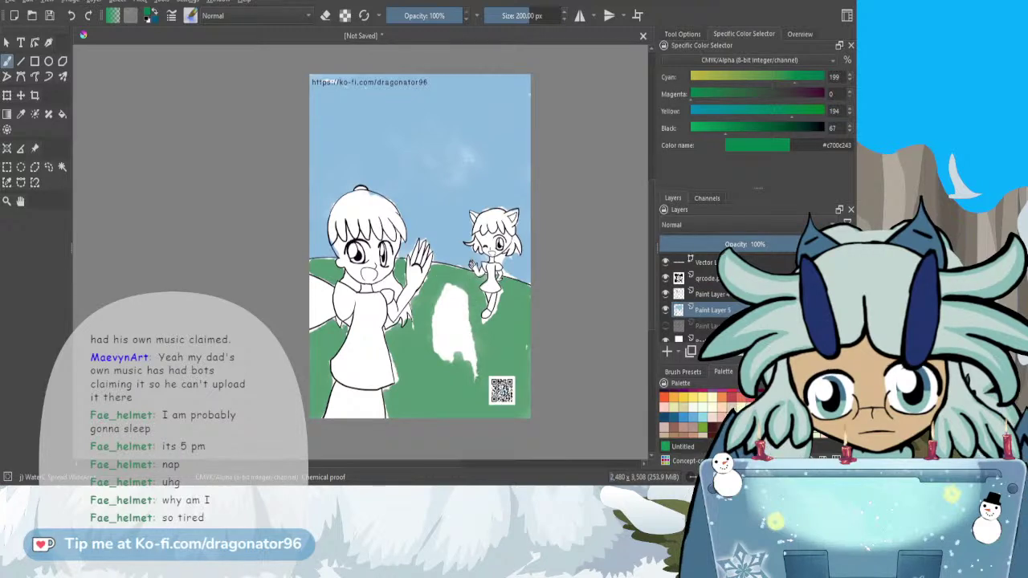
pyautogui.moveTo(473, 293)
pyautogui.mouseDown()
pyautogui.moveTo(460, 341)
pyautogui.moveTo(441, 324)
pyautogui.moveTo(441, 357)
pyautogui.mouseUp()
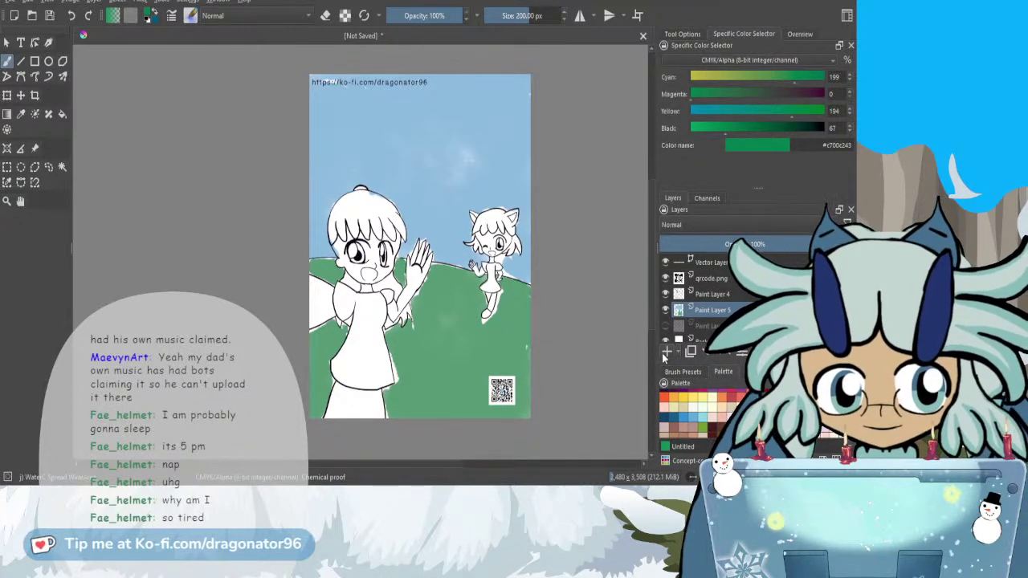
# - Add a paint layer above the background colours, choose bright yellow, and try a stroke on the large figure's hair before undoing it
pyautogui.click(665, 352)
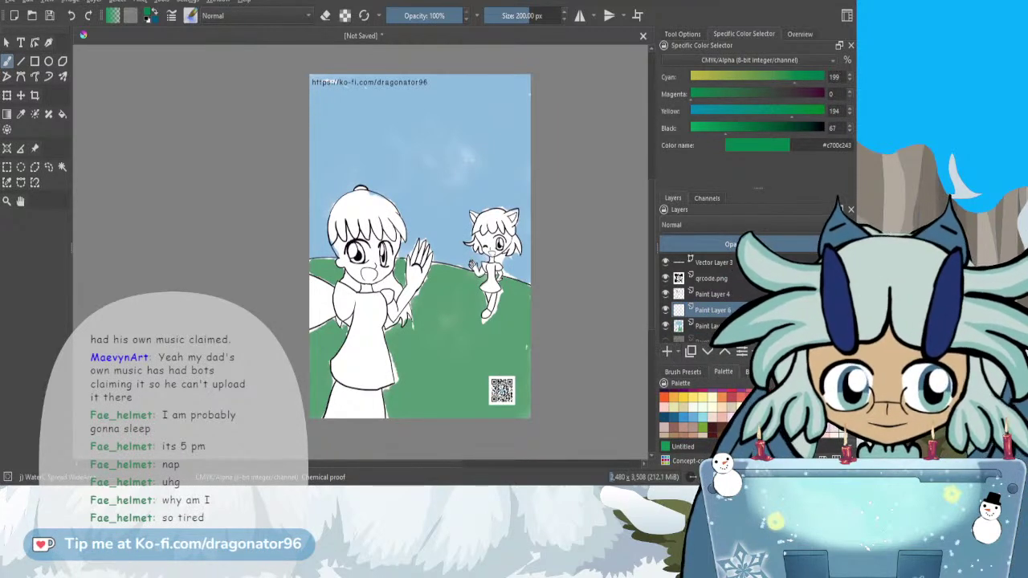
pyautogui.click(695, 397)
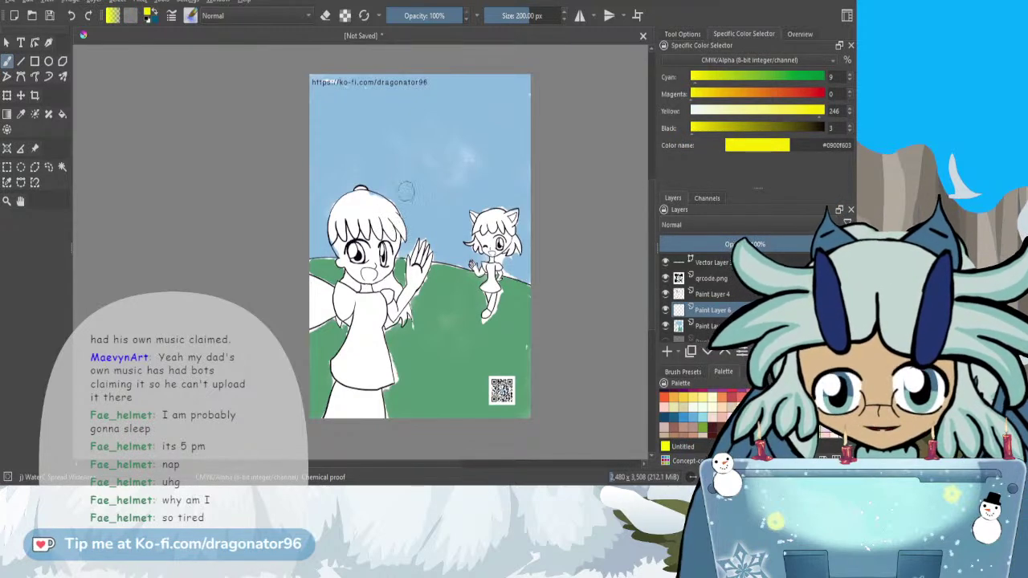
pyautogui.moveTo(384, 211); pyautogui.dragTo(400, 230)
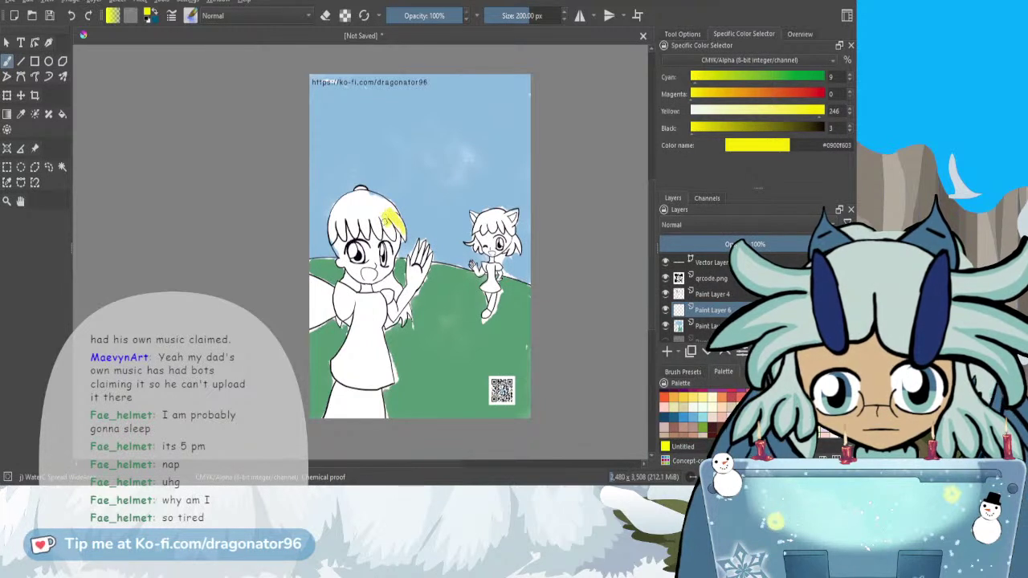
pyautogui.hotkey('ctrl', 'z')
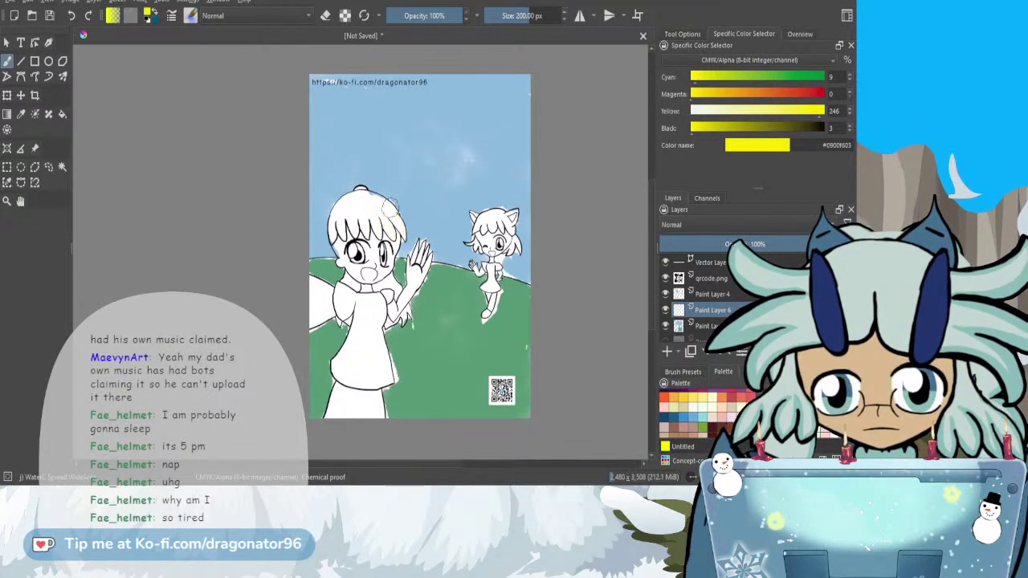
# - Switch to the 576 px WaterC Spread brush preset and paint the large figure's fringe, crown and bun yellow, leaving a white highlight band
pyautogui.click(687, 371)
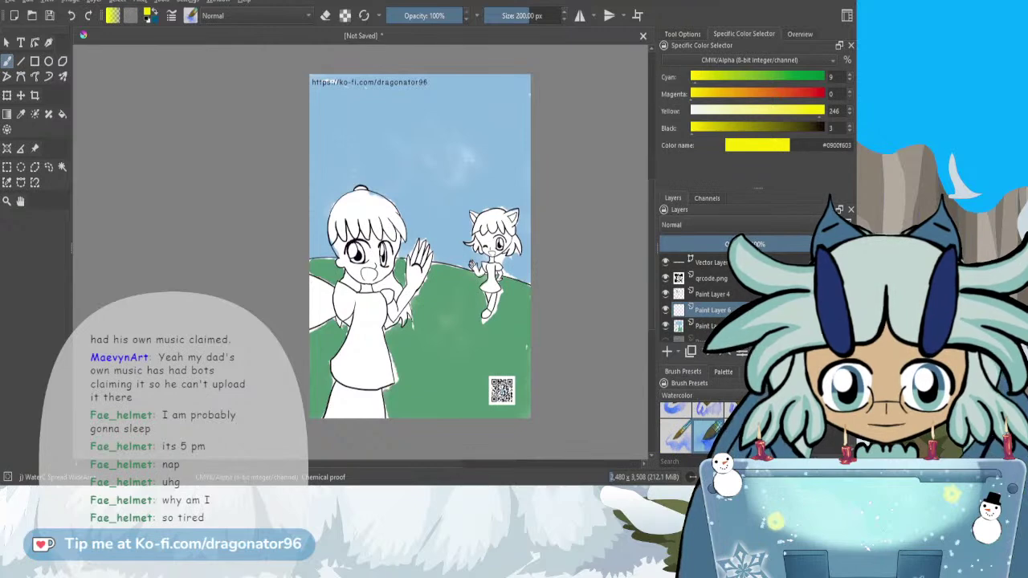
pyautogui.click(738, 436)
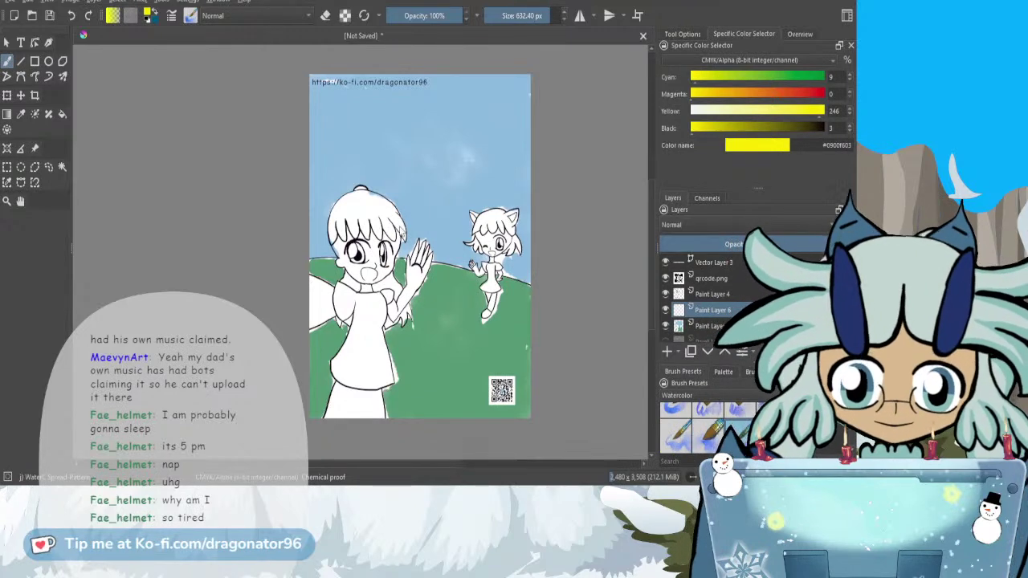
pyautogui.click(676, 436)
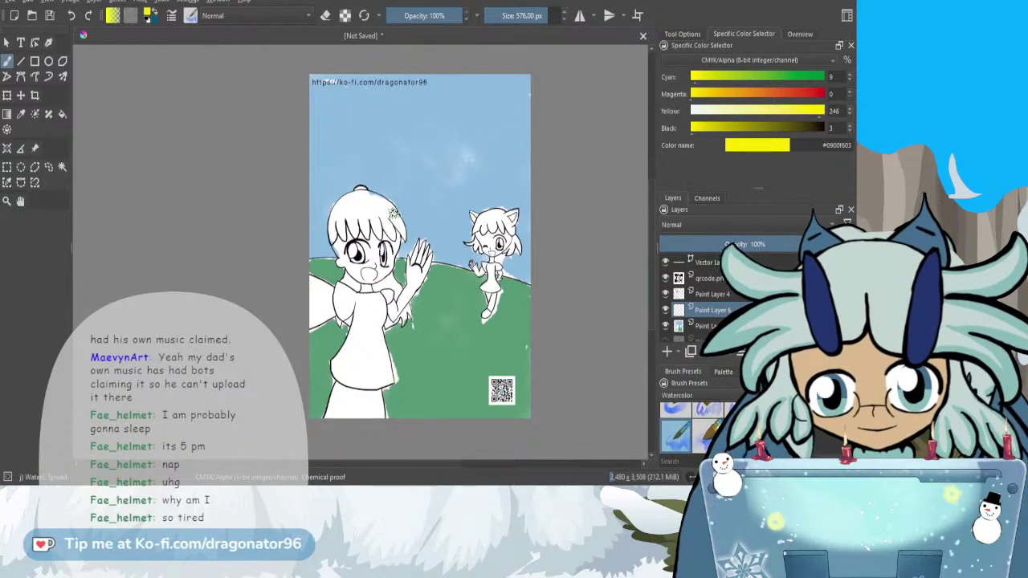
pyautogui.moveTo(394, 214)
pyautogui.mouseDown()
pyautogui.moveTo(401, 229)
pyautogui.moveTo(390, 214)
pyautogui.moveTo(375, 215)
pyautogui.moveTo(375, 230)
pyautogui.moveTo(371, 217)
pyautogui.moveTo(360, 230)
pyautogui.moveTo(351, 224)
pyautogui.moveTo(355, 233)
pyautogui.mouseUp()
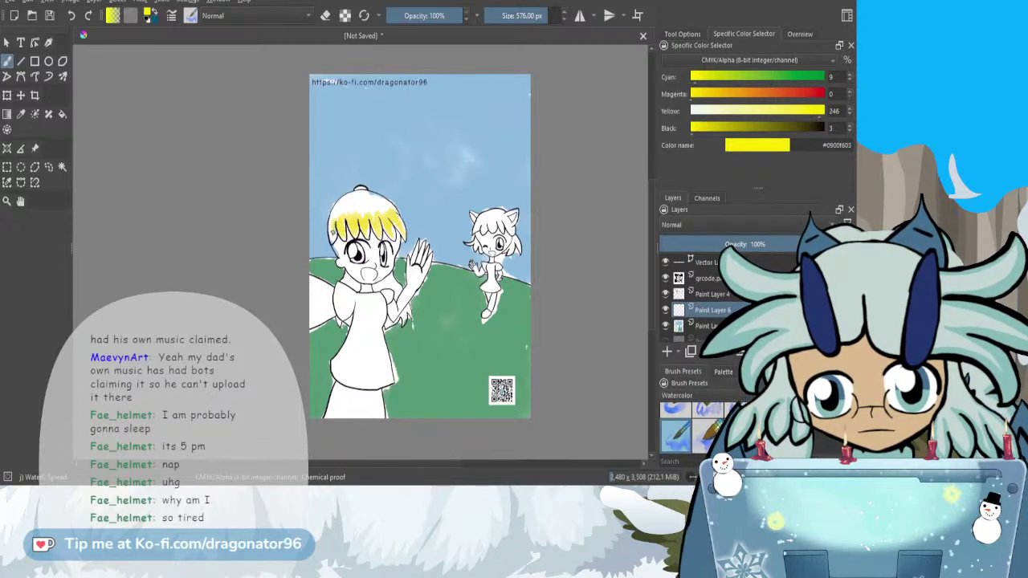
pyautogui.moveTo(334, 228); pyautogui.dragTo(331, 236)
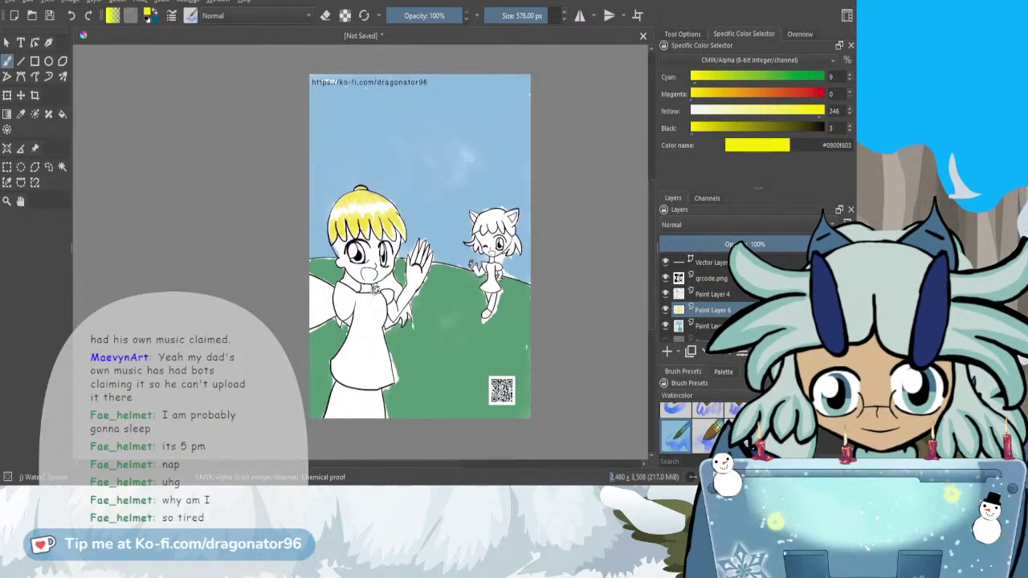
# - Paint the large figure's long hair yellow behind the neck, shoulders and raised arm, including the loose tips
pyautogui.scroll(3, 353, 317)
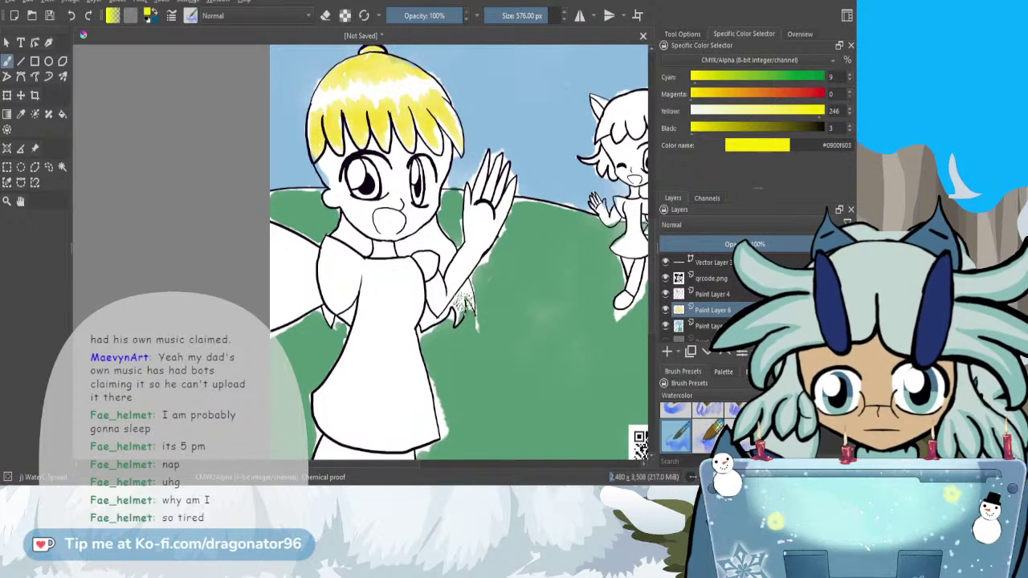
pyautogui.moveTo(466, 285)
pyautogui.mouseDown()
pyautogui.moveTo(457, 319)
pyautogui.moveTo(455, 300)
pyautogui.moveTo(420, 329)
pyautogui.mouseUp()
pyautogui.moveTo(326, 315); pyautogui.dragTo(354, 306)
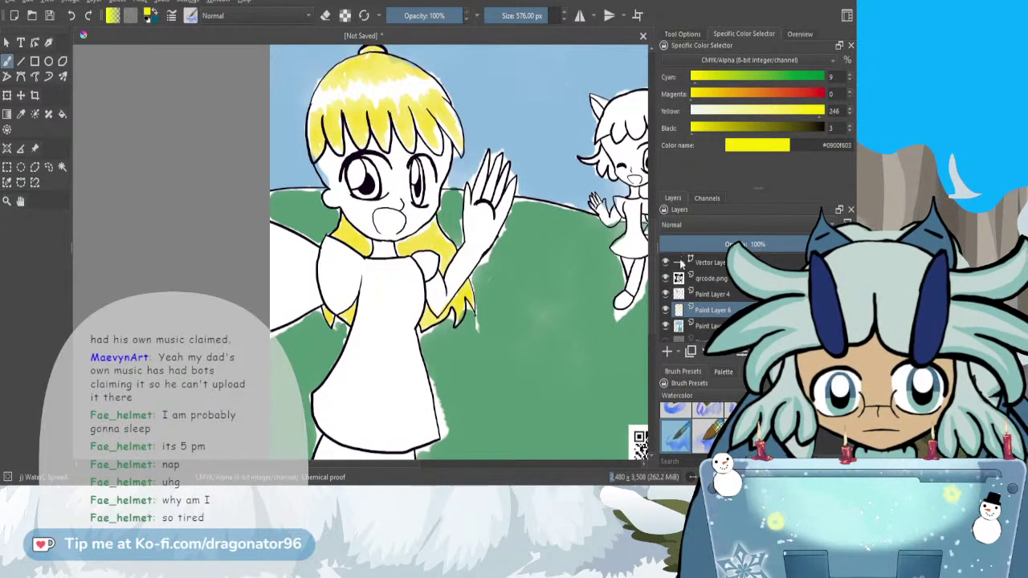
# - Choose burnt orange (C 0, M 174, Y 253, K 40) and paint the sleeve of the large figure's raised arm
pyautogui.moveTo(652, 279); pyautogui.dragTo(652, 270)
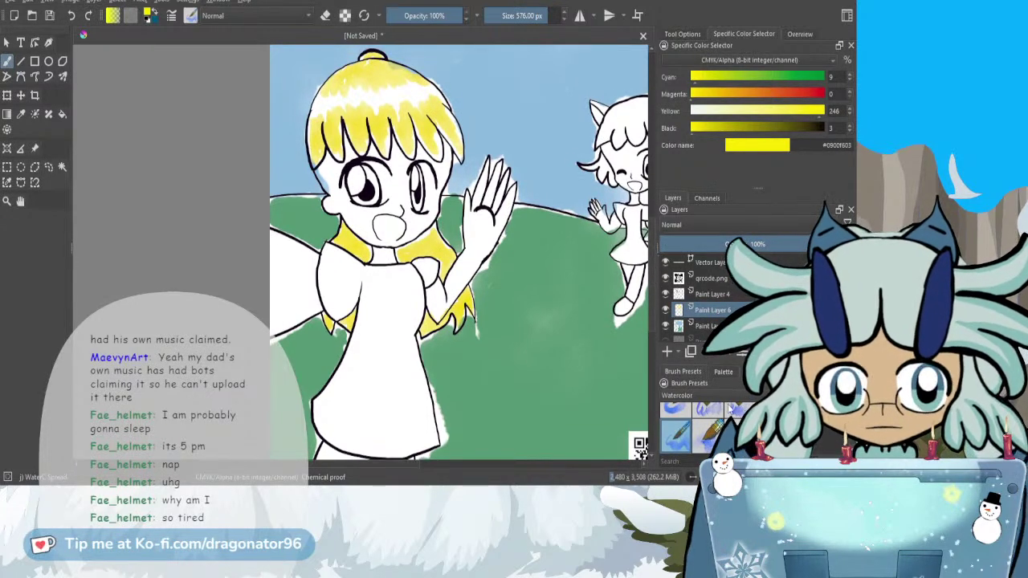
pyautogui.click(723, 372)
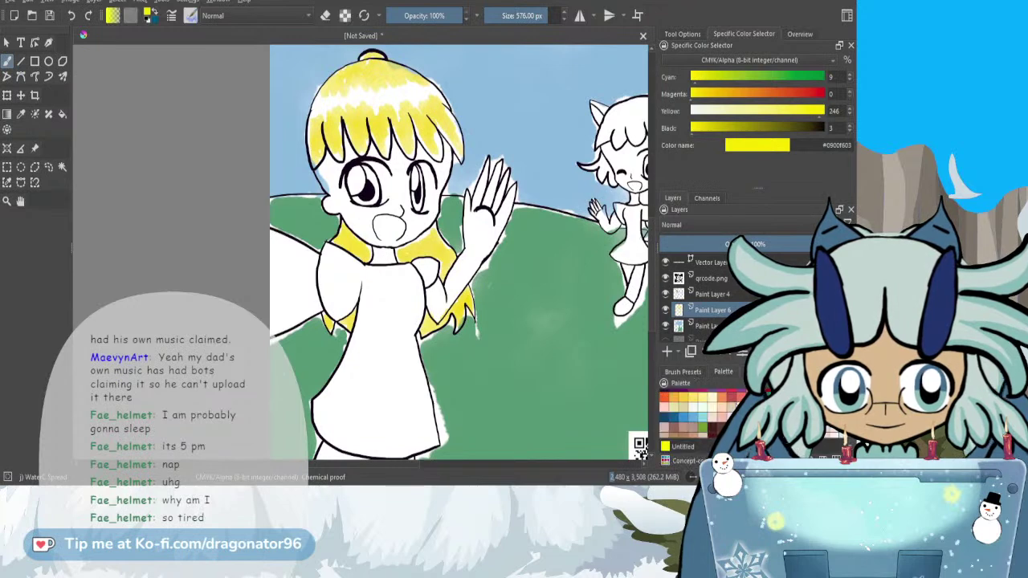
pyautogui.scroll(1, 706, 409)
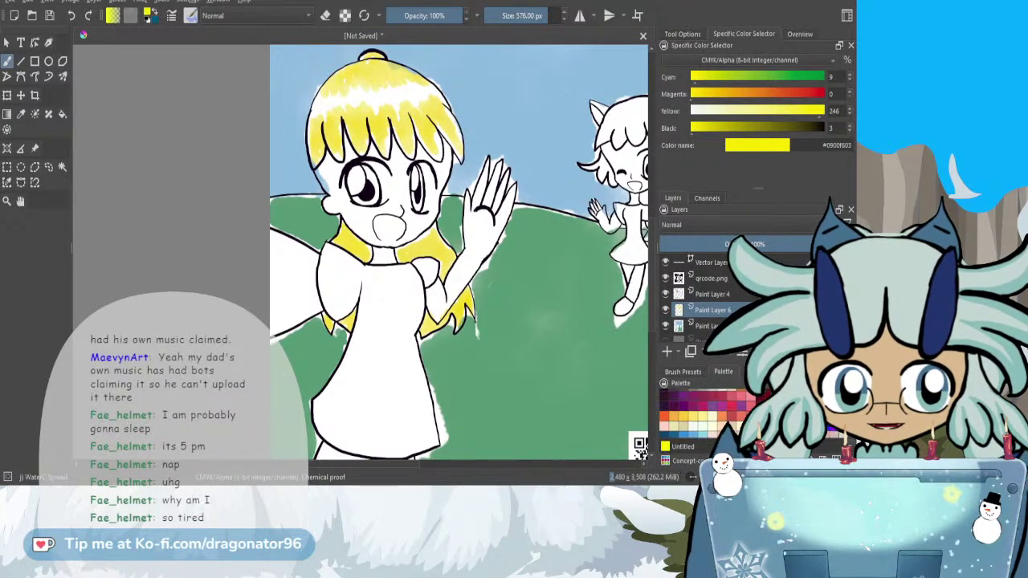
pyautogui.scroll(2, 722, 411)
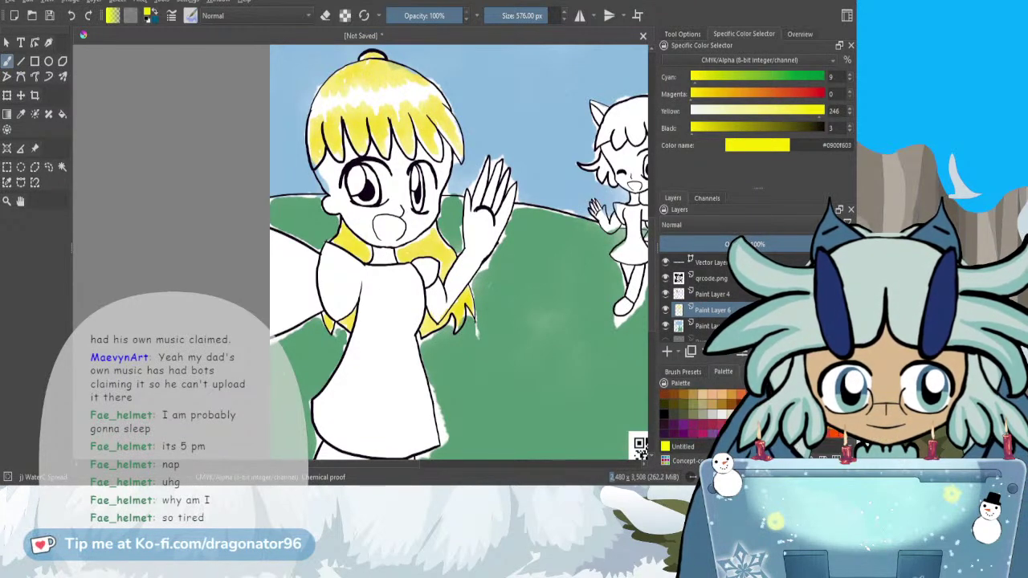
pyautogui.click(740, 395)
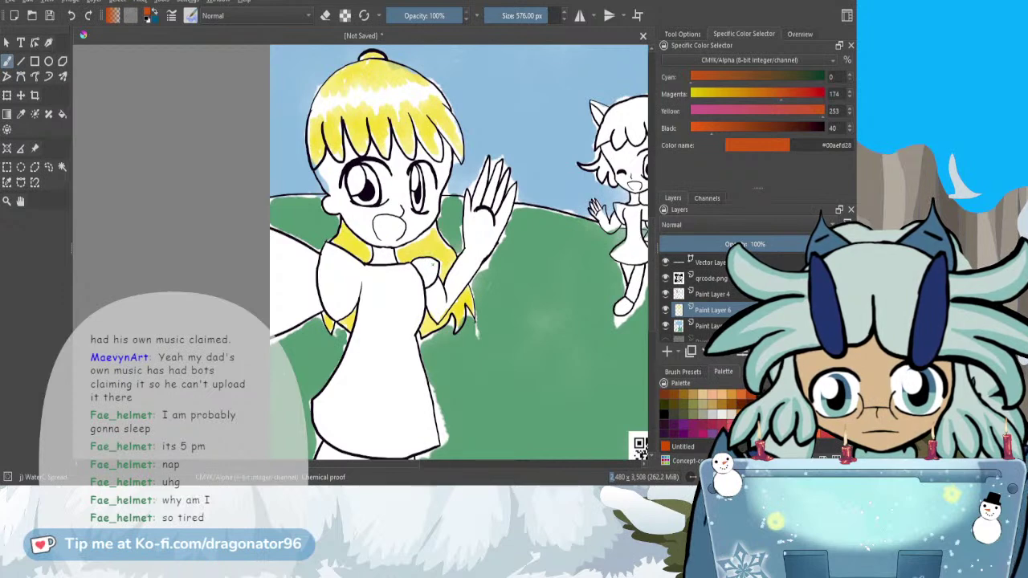
pyautogui.moveTo(430, 266); pyautogui.dragTo(419, 270)
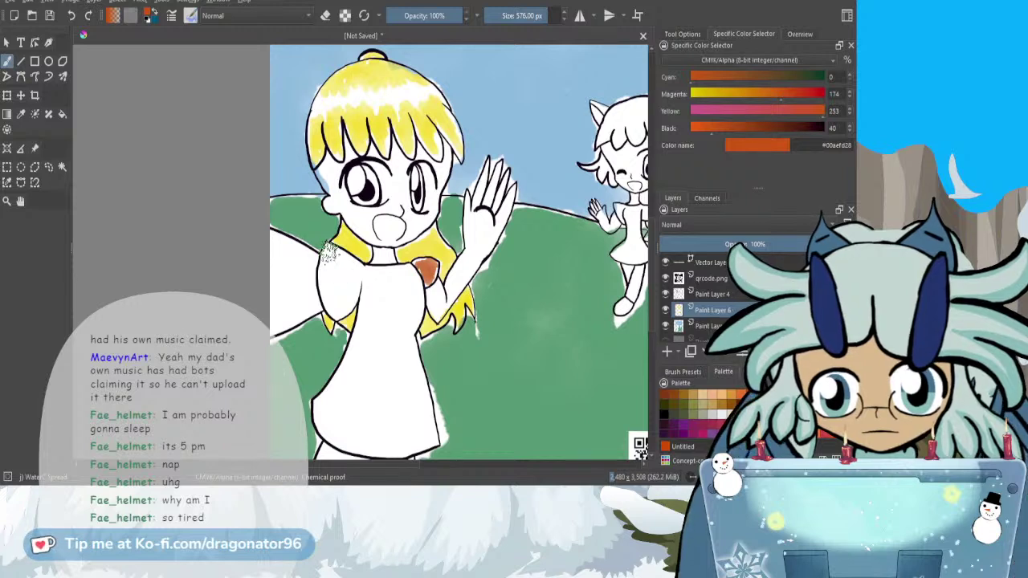
# - Paint the large figure's other sleeve and the whole body of her dress burnt orange
pyautogui.moveTo(327, 252); pyautogui.dragTo(323, 261)
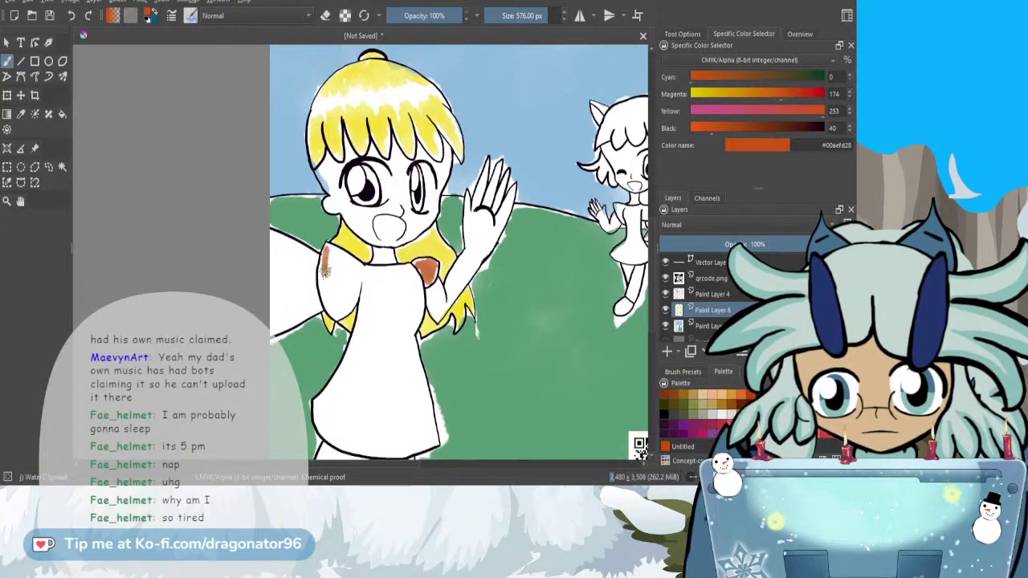
pyautogui.moveTo(339, 308)
pyautogui.mouseDown()
pyautogui.moveTo(357, 279)
pyautogui.moveTo(341, 309)
pyautogui.moveTo(356, 271)
pyautogui.moveTo(328, 253)
pyautogui.moveTo(336, 305)
pyautogui.moveTo(332, 265)
pyautogui.moveTo(337, 304)
pyautogui.mouseUp()
pyautogui.moveTo(341, 257)
pyautogui.mouseDown()
pyautogui.moveTo(346, 290)
pyautogui.moveTo(343, 275)
pyautogui.moveTo(353, 278)
pyautogui.moveTo(340, 302)
pyautogui.moveTo(362, 285)
pyautogui.mouseUp()
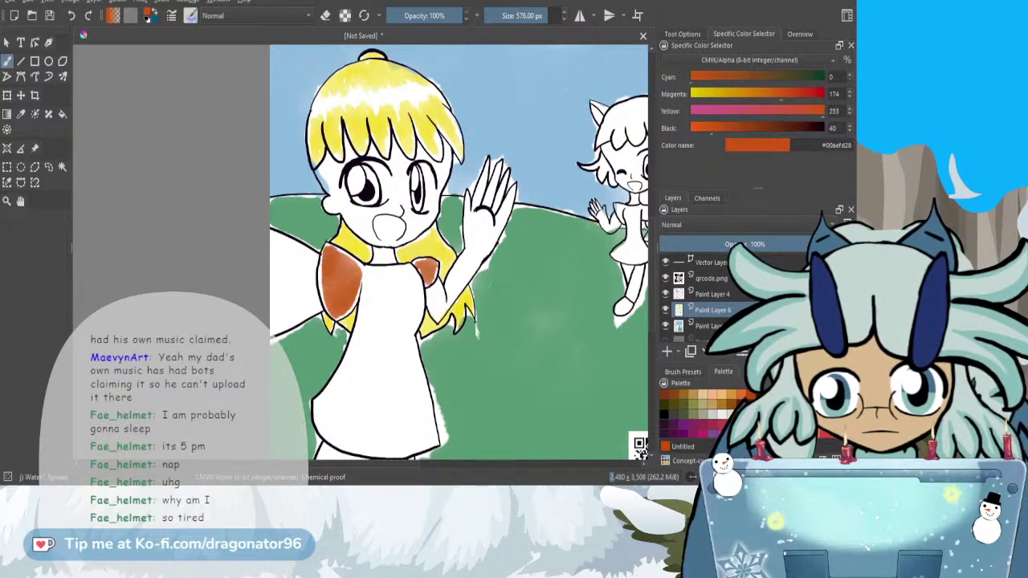
pyautogui.moveTo(354, 262)
pyautogui.mouseDown()
pyautogui.moveTo(373, 320)
pyautogui.moveTo(372, 285)
pyautogui.moveTo(359, 369)
pyautogui.moveTo(321, 407)
pyautogui.moveTo(363, 346)
pyautogui.moveTo(367, 310)
pyautogui.moveTo(341, 387)
pyautogui.moveTo(359, 287)
pyautogui.moveTo(367, 310)
pyautogui.moveTo(357, 358)
pyautogui.moveTo(324, 408)
pyautogui.moveTo(327, 431)
pyautogui.moveTo(369, 446)
pyautogui.moveTo(425, 440)
pyautogui.moveTo(405, 330)
pyautogui.moveTo(423, 428)
pyautogui.moveTo(398, 442)
pyautogui.moveTo(343, 438)
pyautogui.moveTo(328, 415)
pyautogui.moveTo(390, 440)
pyautogui.moveTo(408, 435)
pyautogui.moveTo(419, 405)
pyautogui.moveTo(405, 443)
pyautogui.moveTo(413, 371)
pyautogui.moveTo(399, 445)
pyautogui.moveTo(406, 371)
pyautogui.moveTo(389, 432)
pyautogui.moveTo(398, 375)
pyautogui.moveTo(400, 417)
pyautogui.moveTo(376, 439)
pyautogui.moveTo(331, 411)
pyautogui.moveTo(377, 429)
pyautogui.moveTo(338, 402)
pyautogui.moveTo(393, 417)
pyautogui.moveTo(337, 391)
pyautogui.moveTo(395, 405)
pyautogui.moveTo(391, 345)
pyautogui.moveTo(403, 366)
pyautogui.moveTo(404, 310)
pyautogui.moveTo(418, 289)
pyautogui.moveTo(408, 275)
pyautogui.moveTo(373, 274)
pyautogui.moveTo(410, 273)
pyautogui.moveTo(417, 315)
pyautogui.mouseUp()
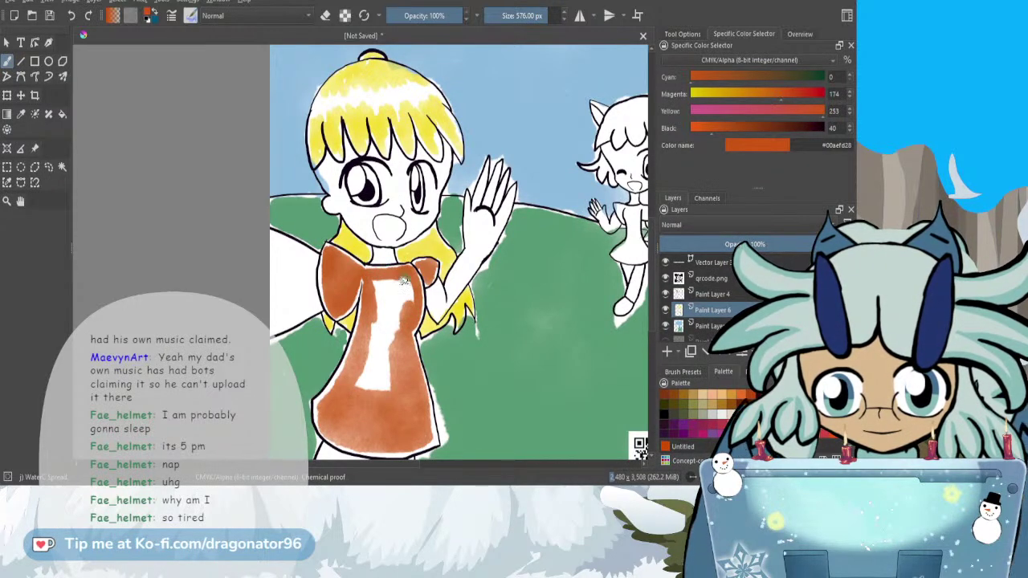
pyautogui.moveTo(404, 301)
pyautogui.mouseDown()
pyautogui.moveTo(384, 282)
pyautogui.moveTo(372, 294)
pyautogui.moveTo(387, 338)
pyautogui.moveTo(395, 299)
pyautogui.moveTo(400, 334)
pyautogui.moveTo(380, 382)
pyautogui.moveTo(386, 394)
pyautogui.moveTo(393, 370)
pyautogui.moveTo(393, 393)
pyautogui.moveTo(380, 365)
pyautogui.moveTo(369, 385)
pyautogui.moveTo(349, 382)
pyautogui.moveTo(370, 366)
pyautogui.moveTo(364, 374)
pyautogui.moveTo(371, 333)
pyautogui.mouseUp()
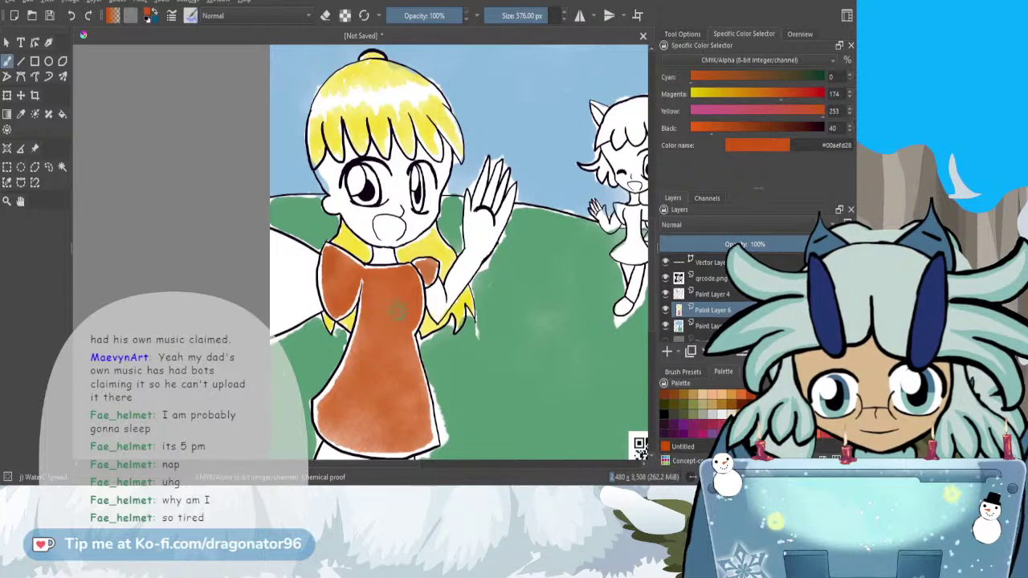
# - Paint the area between the large figure's dress hem and the page edge burnt orange, and fill her open mouth with the same colour
pyautogui.scroll(-5, 393, 328)
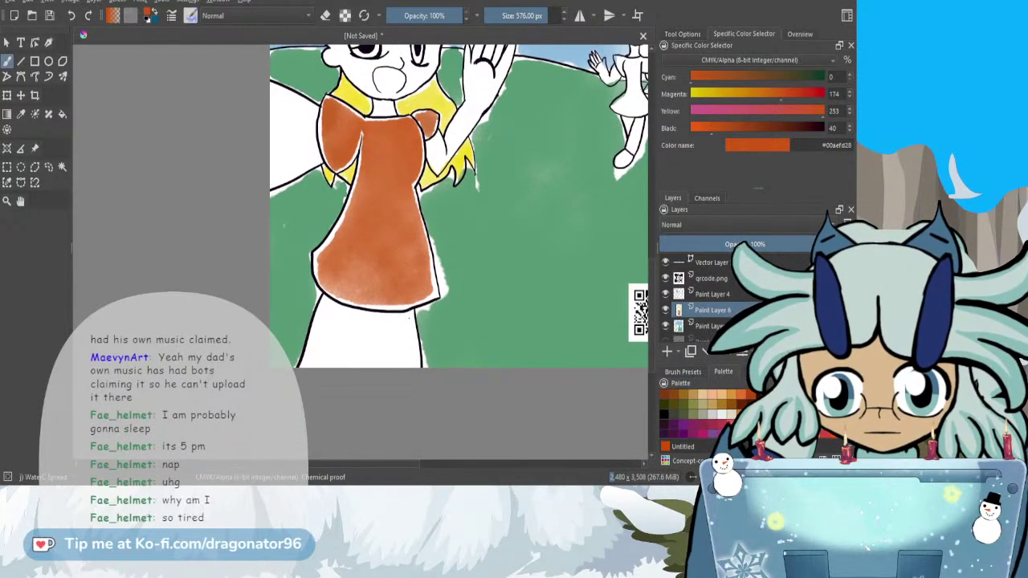
pyautogui.moveTo(408, 318); pyautogui.dragTo(412, 372)
pyautogui.moveTo(407, 321)
pyautogui.mouseDown()
pyautogui.moveTo(405, 366)
pyautogui.moveTo(405, 313)
pyautogui.moveTo(324, 317)
pyautogui.moveTo(312, 360)
pyautogui.moveTo(320, 323)
pyautogui.moveTo(318, 363)
pyautogui.moveTo(333, 313)
pyautogui.moveTo(328, 363)
pyautogui.moveTo(344, 318)
pyautogui.moveTo(325, 366)
pyautogui.moveTo(348, 316)
pyautogui.moveTo(357, 329)
pyautogui.moveTo(347, 363)
pyautogui.moveTo(342, 326)
pyautogui.mouseUp()
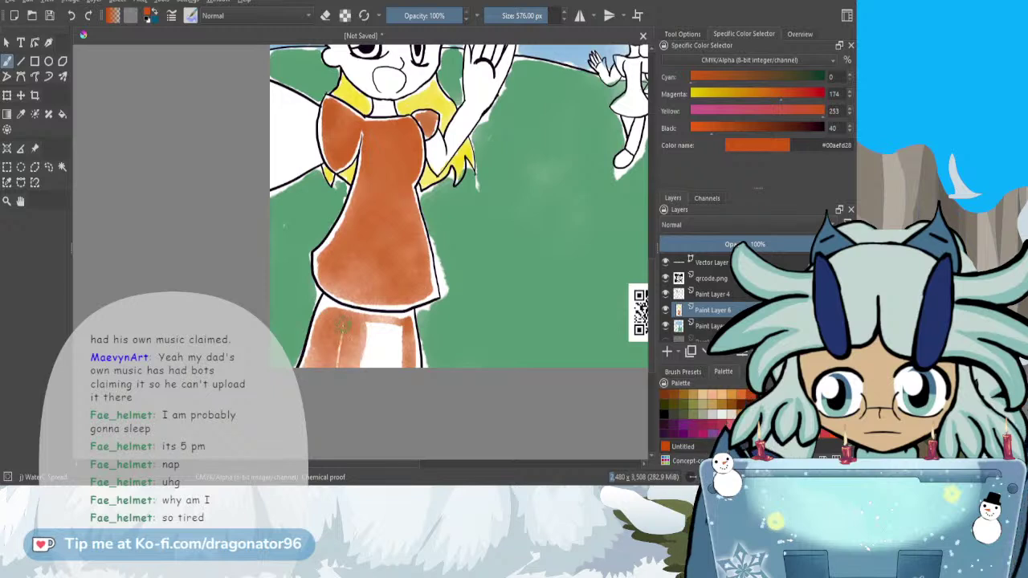
pyautogui.moveTo(343, 363)
pyautogui.mouseDown()
pyautogui.moveTo(367, 324)
pyautogui.moveTo(363, 364)
pyautogui.moveTo(370, 326)
pyautogui.moveTo(371, 366)
pyautogui.mouseUp()
pyautogui.moveTo(385, 321)
pyautogui.mouseDown()
pyautogui.moveTo(388, 345)
pyautogui.moveTo(378, 359)
pyautogui.moveTo(372, 317)
pyautogui.moveTo(393, 335)
pyautogui.moveTo(388, 364)
pyautogui.moveTo(389, 329)
pyautogui.moveTo(399, 331)
pyautogui.moveTo(400, 363)
pyautogui.moveTo(389, 332)
pyautogui.mouseUp()
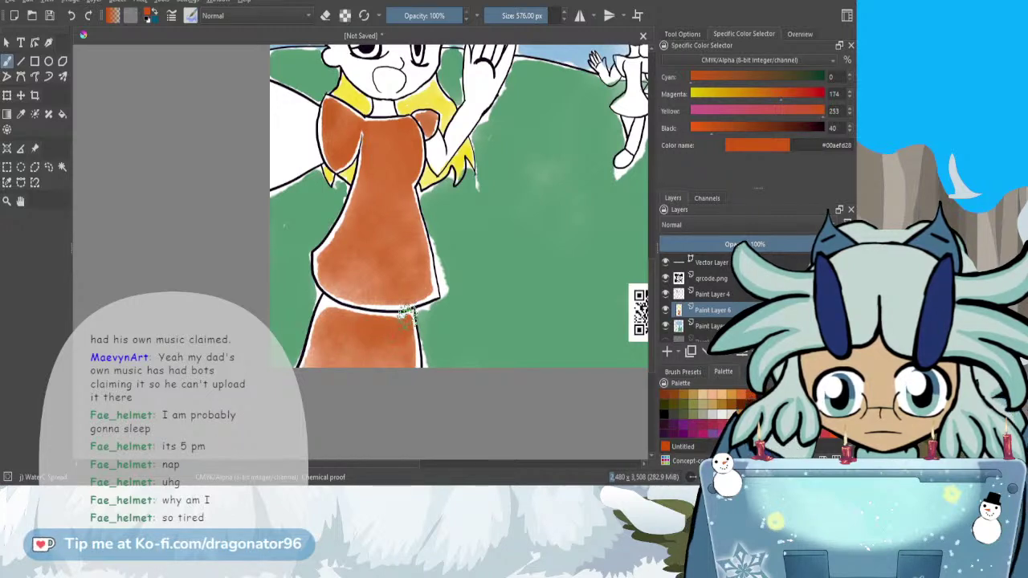
pyautogui.moveTo(351, 308)
pyautogui.mouseDown()
pyautogui.moveTo(325, 299)
pyautogui.moveTo(332, 304)
pyautogui.mouseUp()
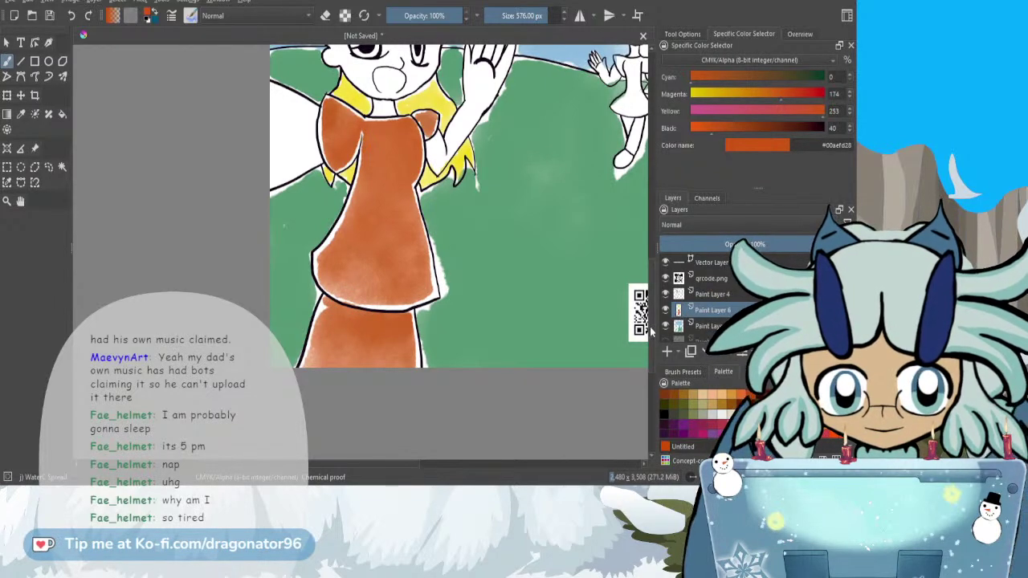
pyautogui.scroll(5, 648, 330)
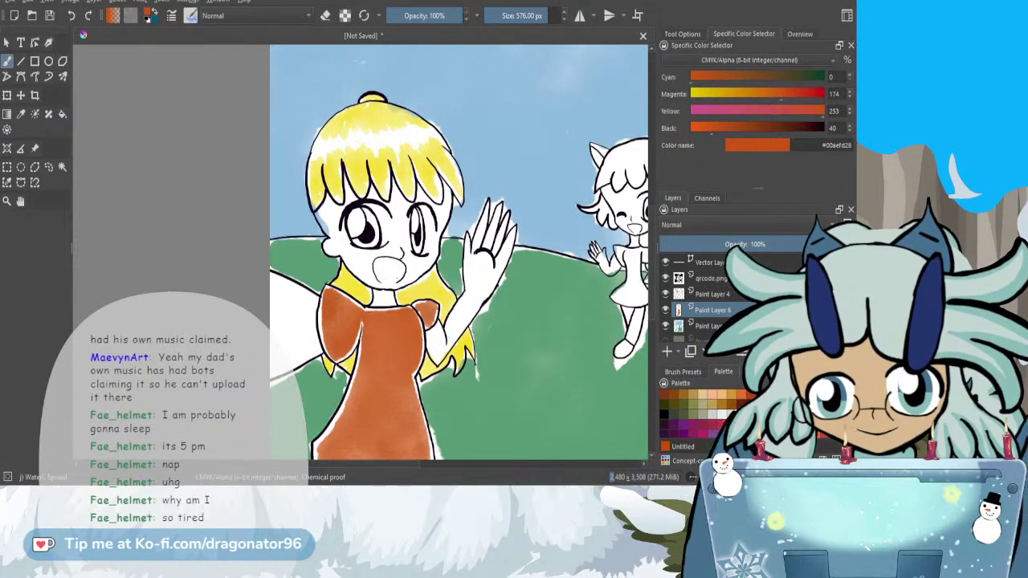
pyautogui.moveTo(380, 280)
pyautogui.mouseDown()
pyautogui.moveTo(403, 299)
pyautogui.moveTo(392, 291)
pyautogui.moveTo(401, 270)
pyautogui.moveTo(391, 292)
pyautogui.moveTo(384, 264)
pyautogui.mouseUp()
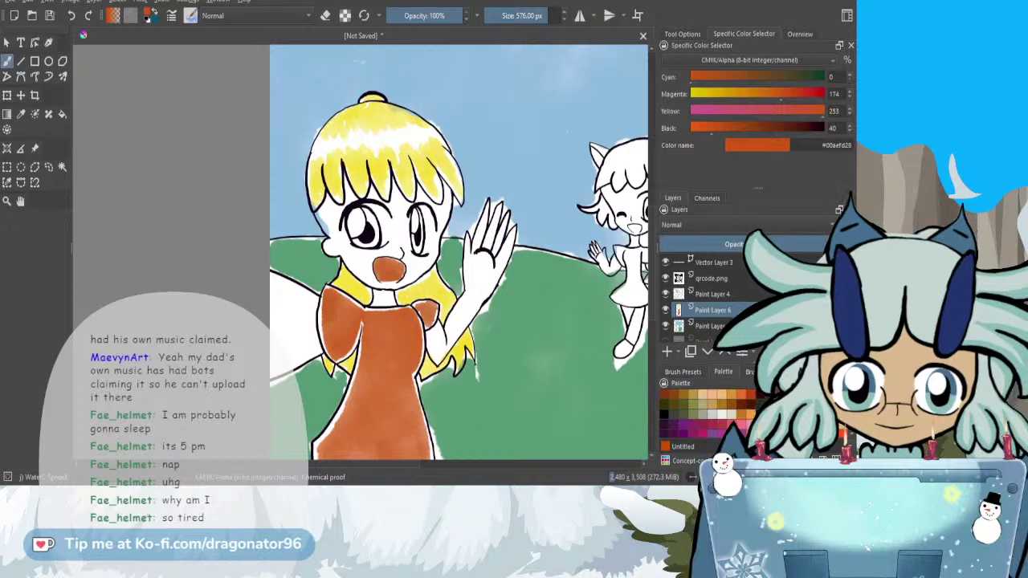
# - Look through the palette swatches and reorder the docker tabs so that Palette comes before Brush Presets
pyautogui.scroll(-5, 707, 413)
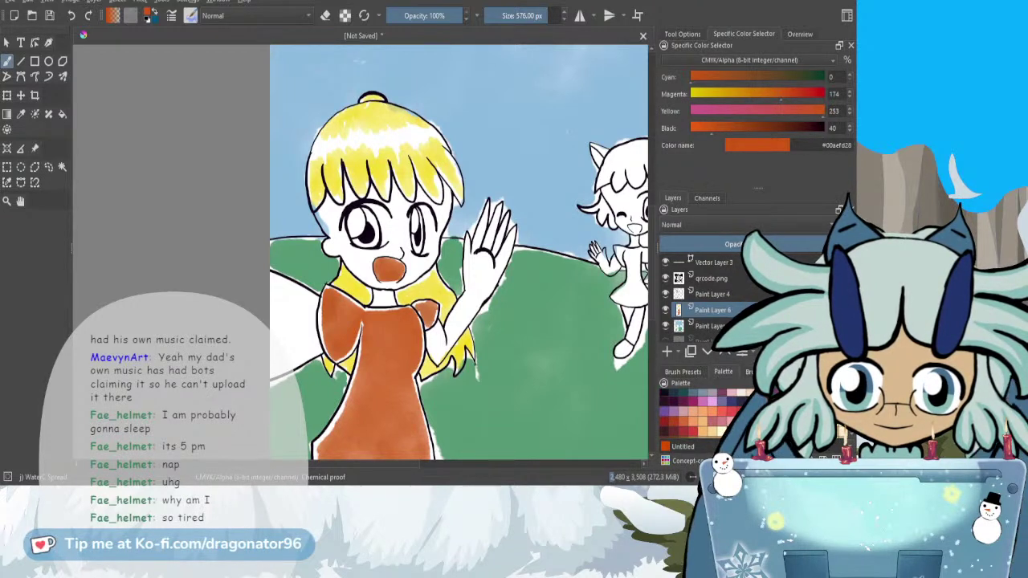
pyautogui.scroll(2, 707, 414)
pyautogui.scroll(4, 707, 413)
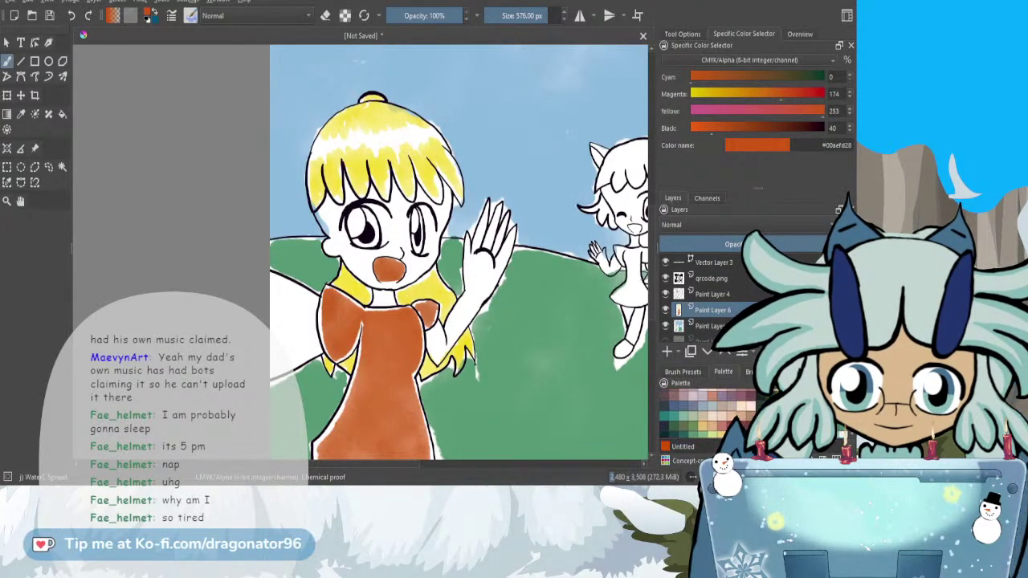
pyautogui.scroll(5, 707, 410)
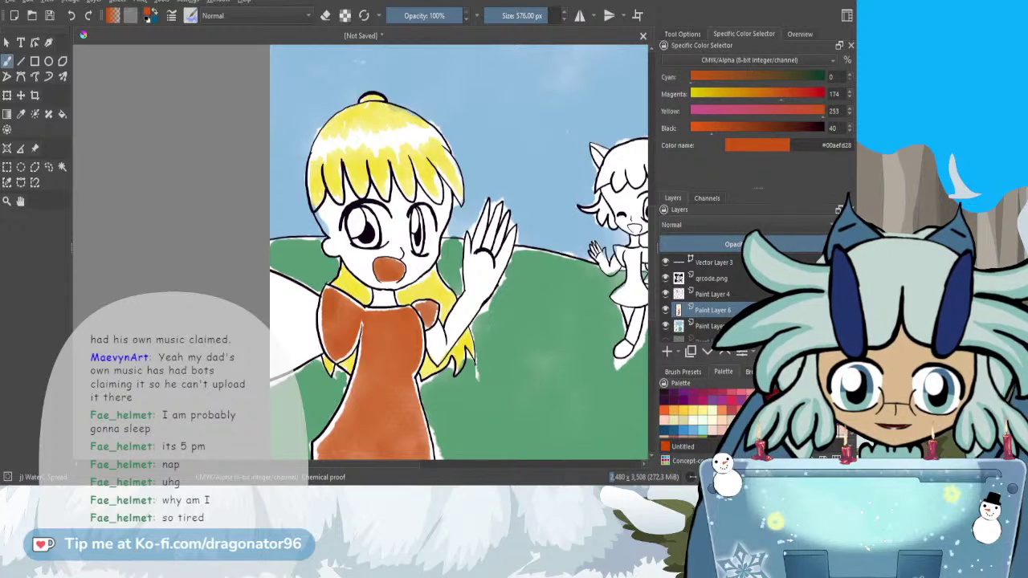
pyautogui.scroll(-5, 707, 414)
pyautogui.moveTo(722, 372); pyautogui.dragTo(677, 371)
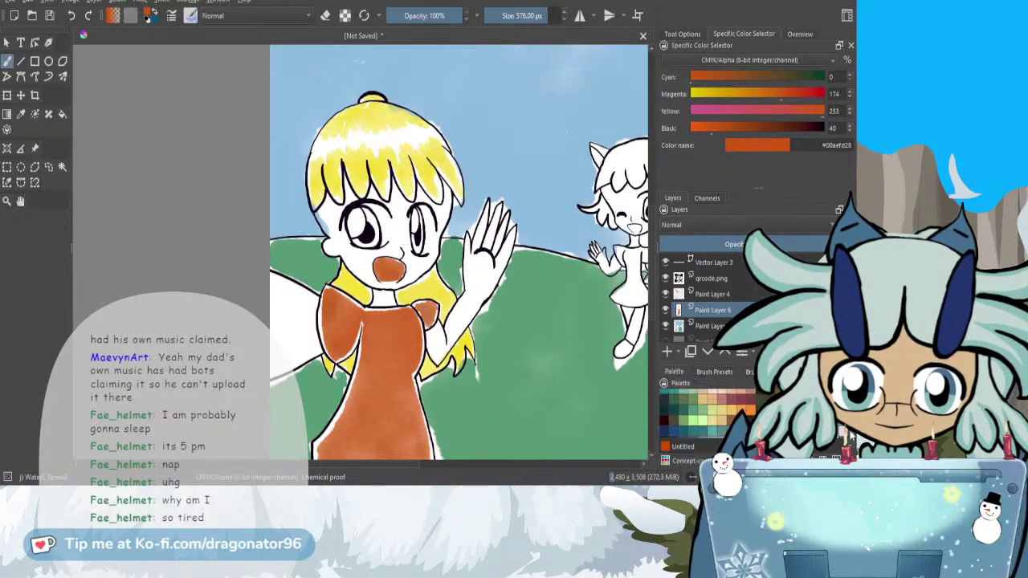
# - Choose blue (C 178, M 57, Y 0, K 26) and paint the irises of both figures' open eyes
pyautogui.scroll(5, 707, 413)
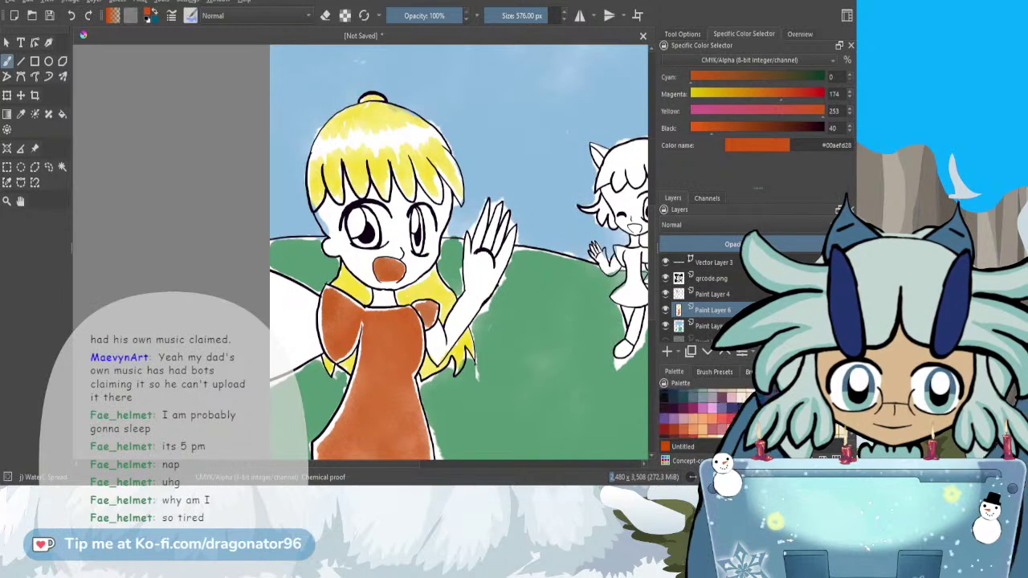
pyautogui.scroll(-1, 707, 409)
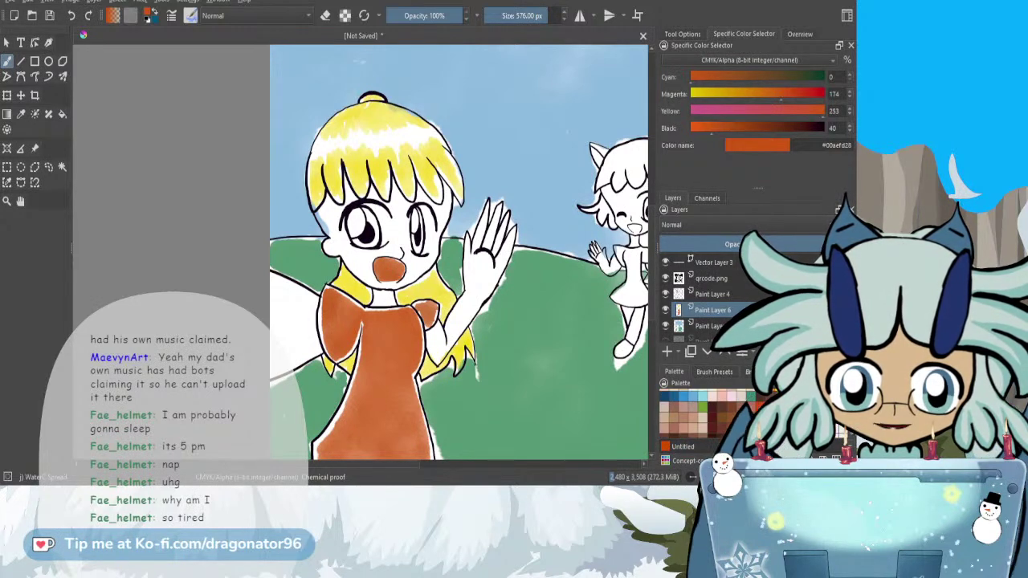
pyautogui.click(686, 397)
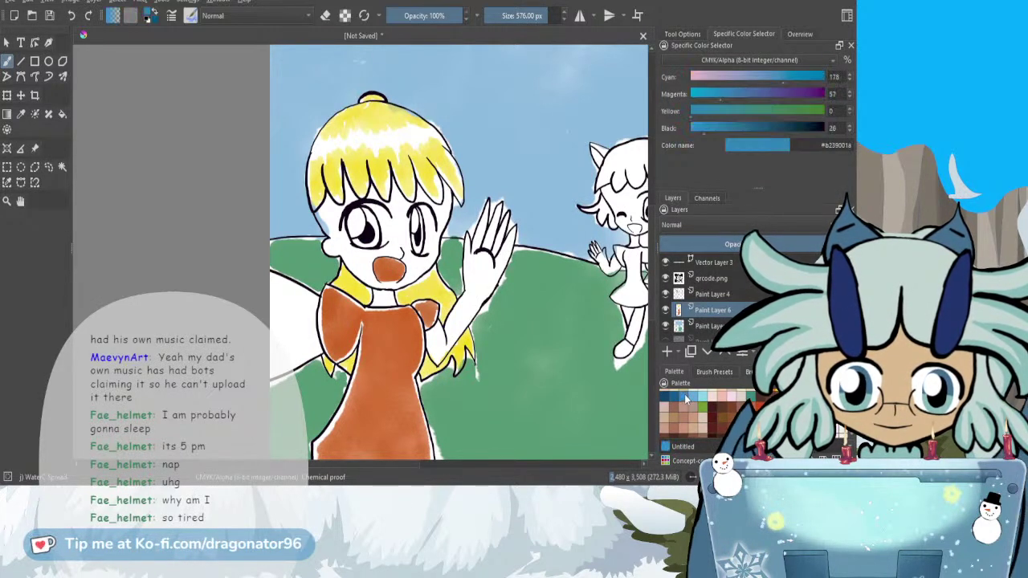
pyautogui.moveTo(375, 206)
pyautogui.mouseDown()
pyautogui.moveTo(363, 229)
pyautogui.moveTo(360, 220)
pyautogui.moveTo(373, 222)
pyautogui.moveTo(367, 210)
pyautogui.moveTo(375, 229)
pyautogui.moveTo(362, 245)
pyautogui.mouseUp()
pyautogui.hotkey('ctrl', 'z')
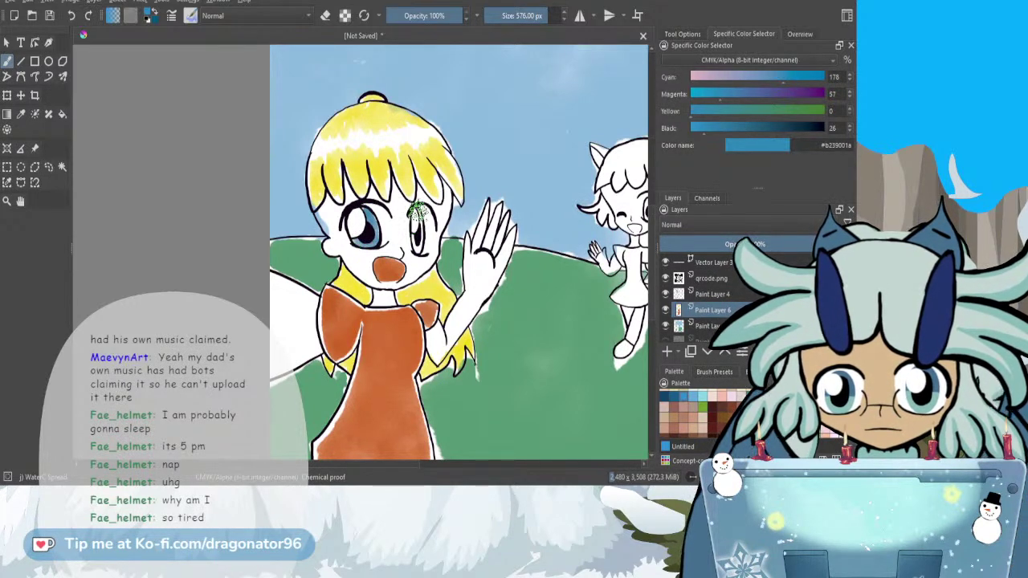
pyautogui.moveTo(419, 209); pyautogui.dragTo(422, 250)
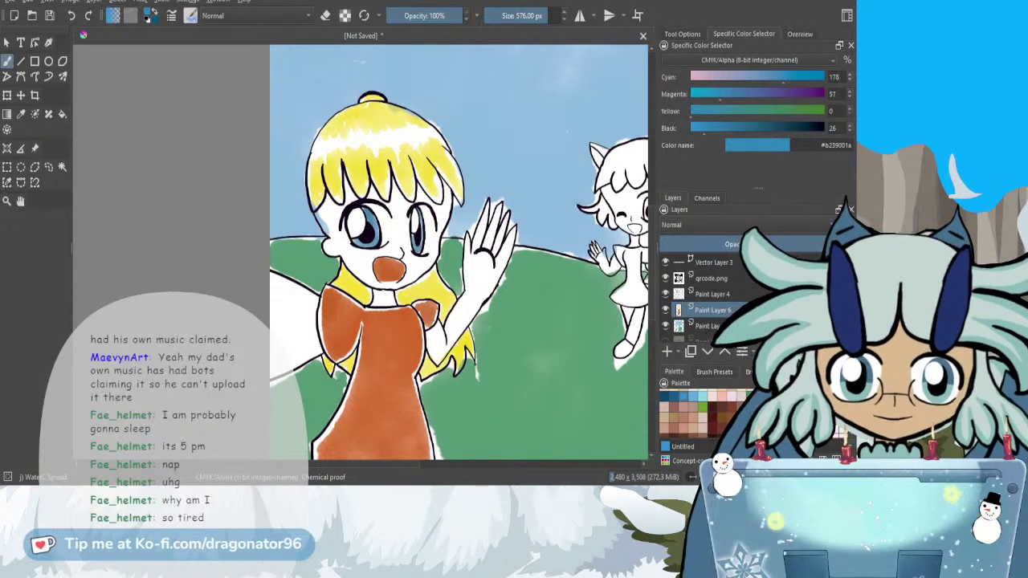
pyautogui.moveTo(363, 464); pyautogui.dragTo(408, 472)
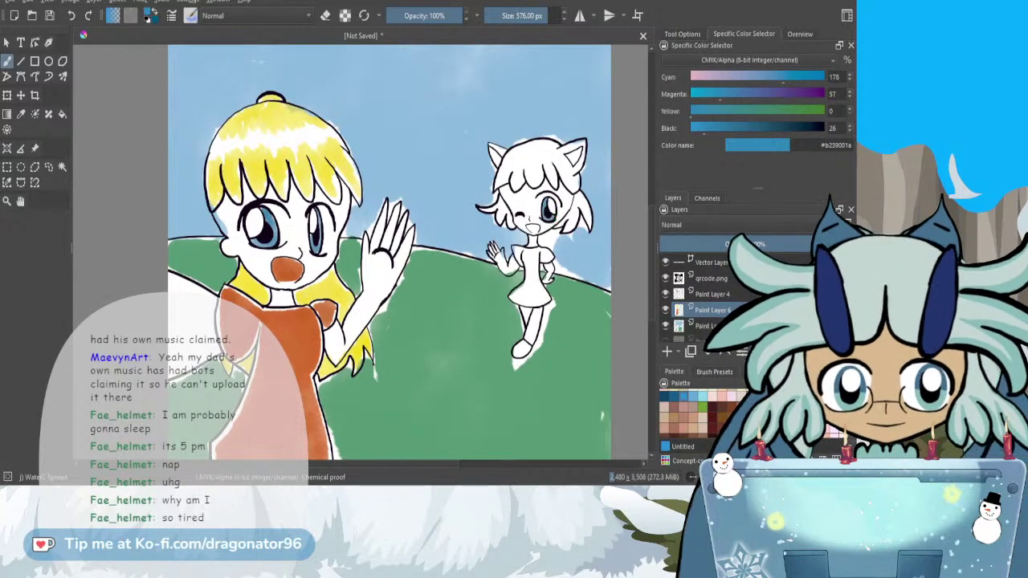
# - Choose red (C 0, M 235, Y 248, K 1) and fill the small figure's open mouth
pyautogui.click(761, 407)
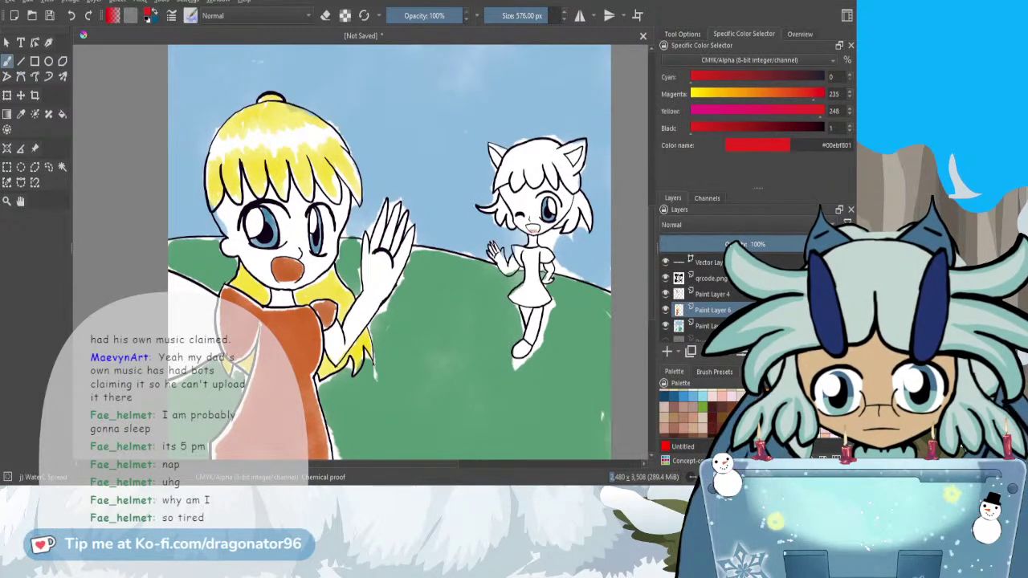
pyautogui.moveTo(532, 230); pyautogui.dragTo(538, 229)
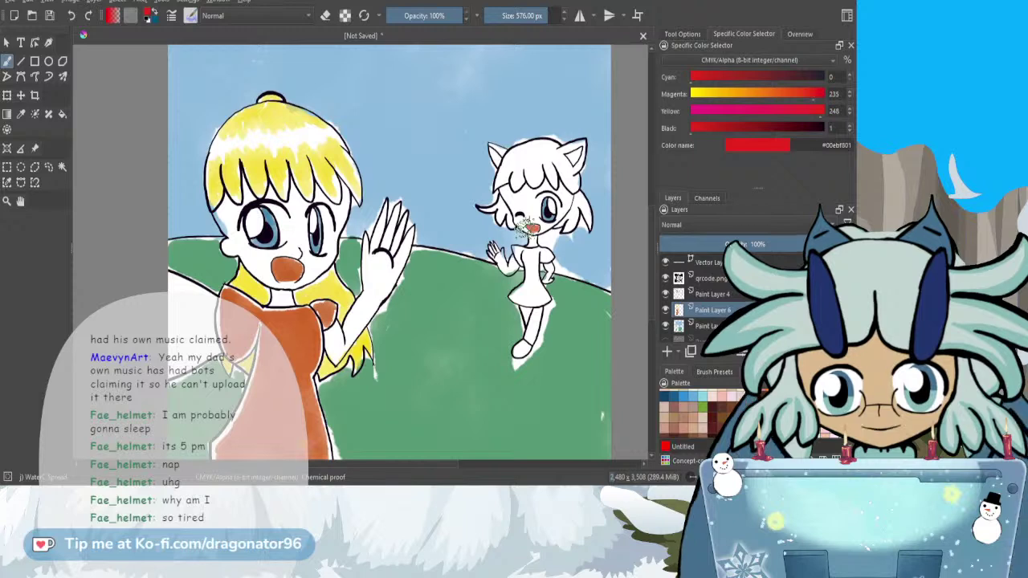
pyautogui.moveTo(526, 227); pyautogui.dragTo(536, 232)
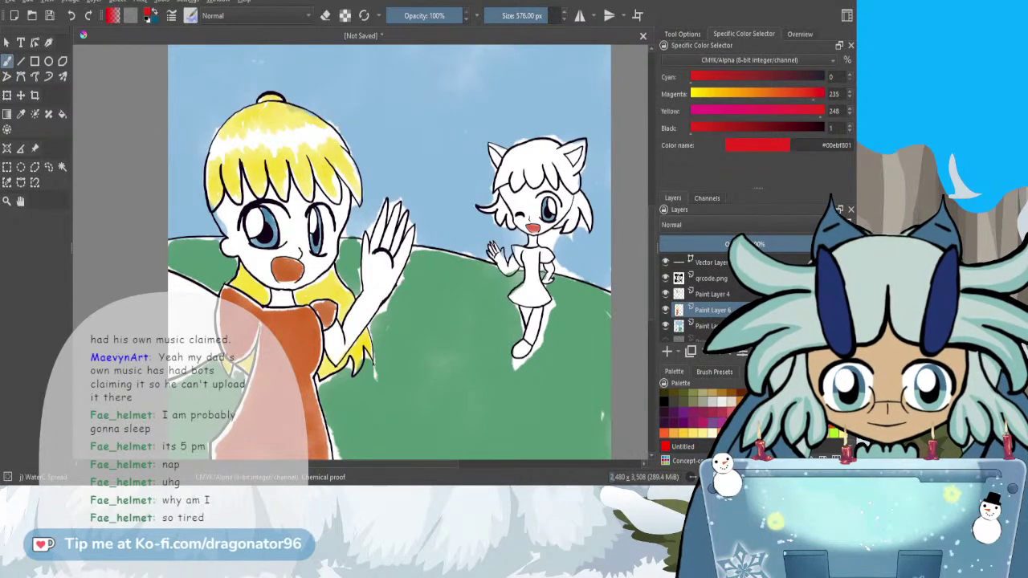
# - Choose beige (C 0, M 24, Y 69, K 21) and paint the large figure's face, neck, both arms and raised hand
pyautogui.scroll(1, 716, 413)
pyautogui.click(717, 394)
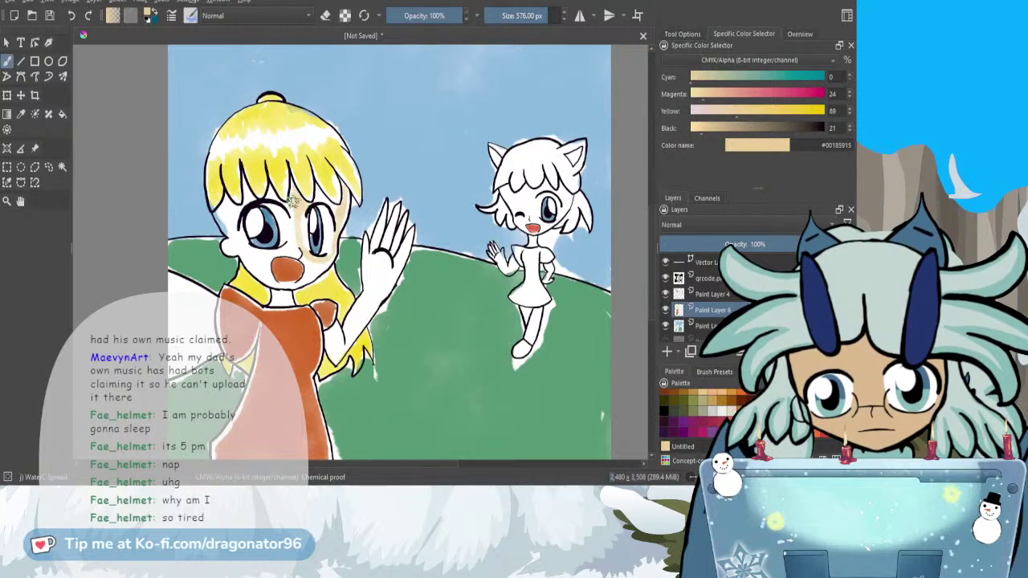
pyautogui.moveTo(294, 236)
pyautogui.mouseDown()
pyautogui.moveTo(291, 249)
pyautogui.moveTo(312, 265)
pyautogui.mouseUp()
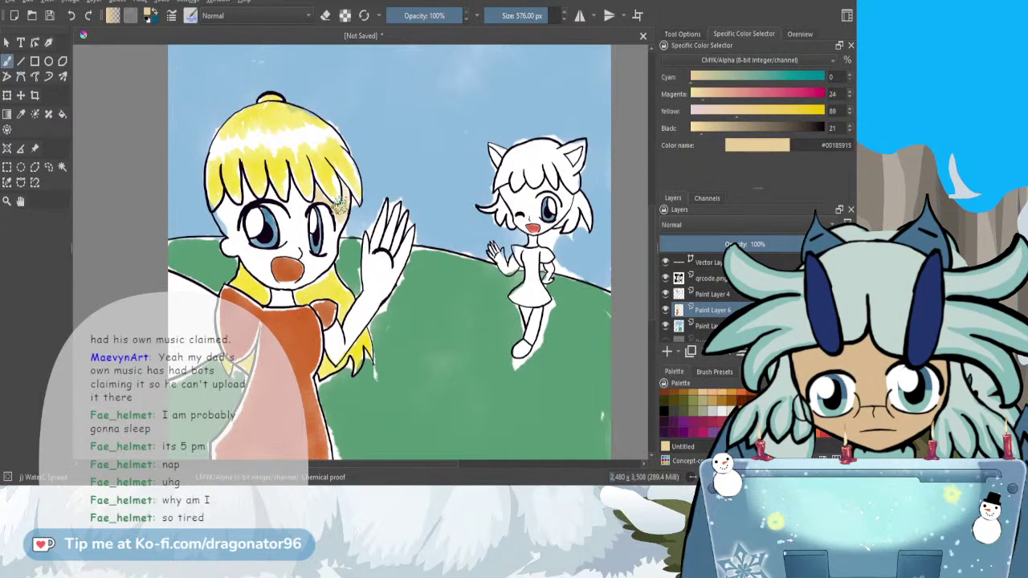
pyautogui.moveTo(332, 251)
pyautogui.mouseDown()
pyautogui.moveTo(293, 239)
pyautogui.moveTo(307, 205)
pyautogui.moveTo(293, 188)
pyautogui.moveTo(294, 240)
pyautogui.moveTo(279, 253)
pyautogui.moveTo(294, 244)
pyautogui.moveTo(315, 271)
pyautogui.moveTo(292, 286)
pyautogui.moveTo(306, 277)
pyautogui.moveTo(308, 249)
pyautogui.moveTo(320, 277)
pyautogui.mouseUp()
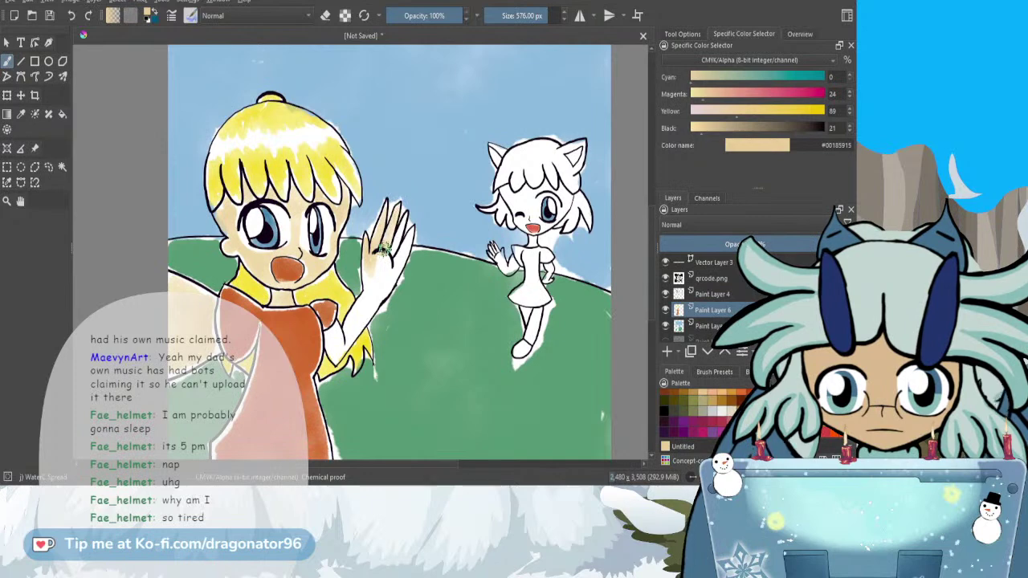
pyautogui.moveTo(389, 254)
pyautogui.mouseDown()
pyautogui.moveTo(386, 266)
pyautogui.moveTo(409, 233)
pyautogui.moveTo(381, 292)
pyautogui.moveTo(397, 269)
pyautogui.moveTo(390, 283)
pyautogui.moveTo(375, 275)
pyautogui.moveTo(369, 288)
pyautogui.moveTo(373, 275)
pyautogui.moveTo(386, 279)
pyautogui.moveTo(378, 301)
pyautogui.moveTo(332, 351)
pyautogui.moveTo(330, 338)
pyautogui.moveTo(341, 341)
pyautogui.moveTo(370, 297)
pyautogui.mouseUp()
pyautogui.moveTo(350, 332); pyautogui.dragTo(352, 319)
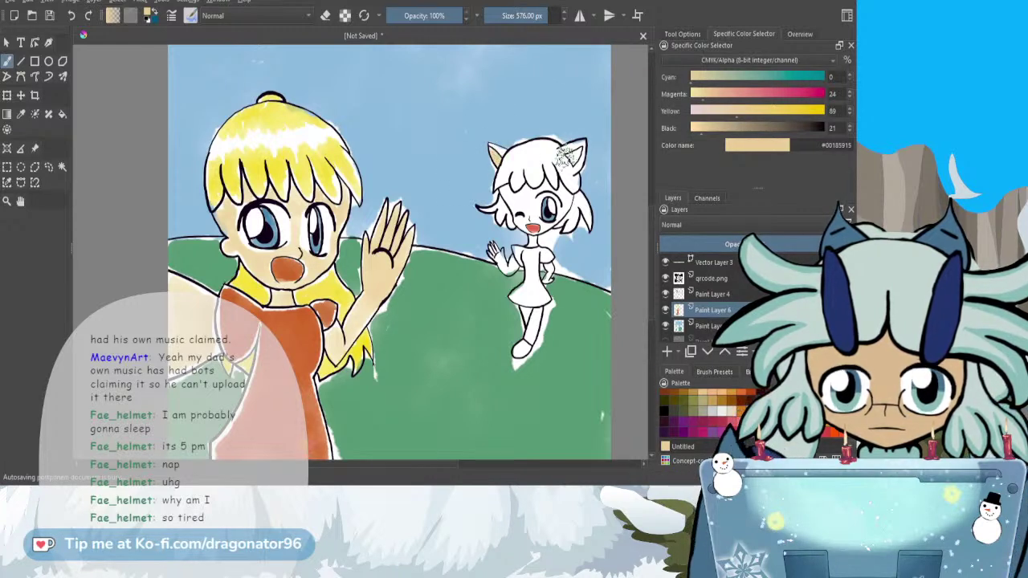
# - Paint the small figure's inner ears, face, neck, arms and hands in the same beige
pyautogui.moveTo(577, 150)
pyautogui.mouseDown()
pyautogui.moveTo(571, 157)
pyautogui.moveTo(580, 155)
pyautogui.mouseUp()
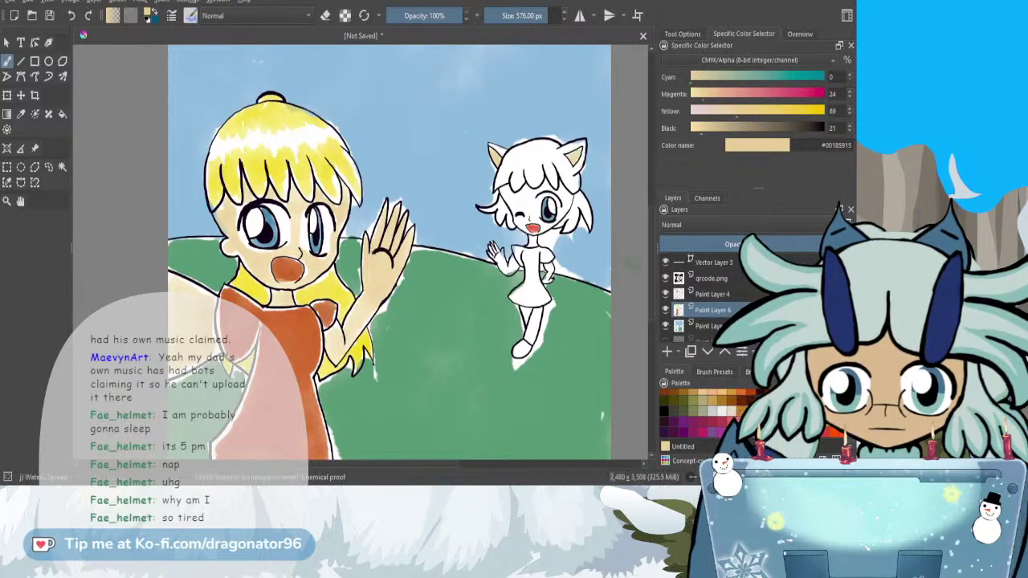
pyautogui.scroll(3, 650, 279)
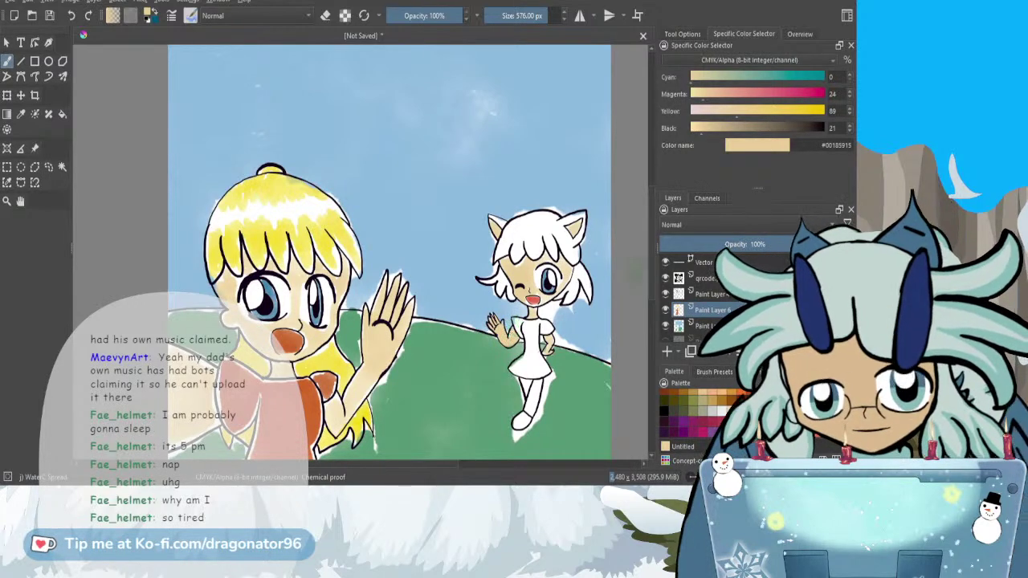
pyautogui.scroll(-2, 657, 294)
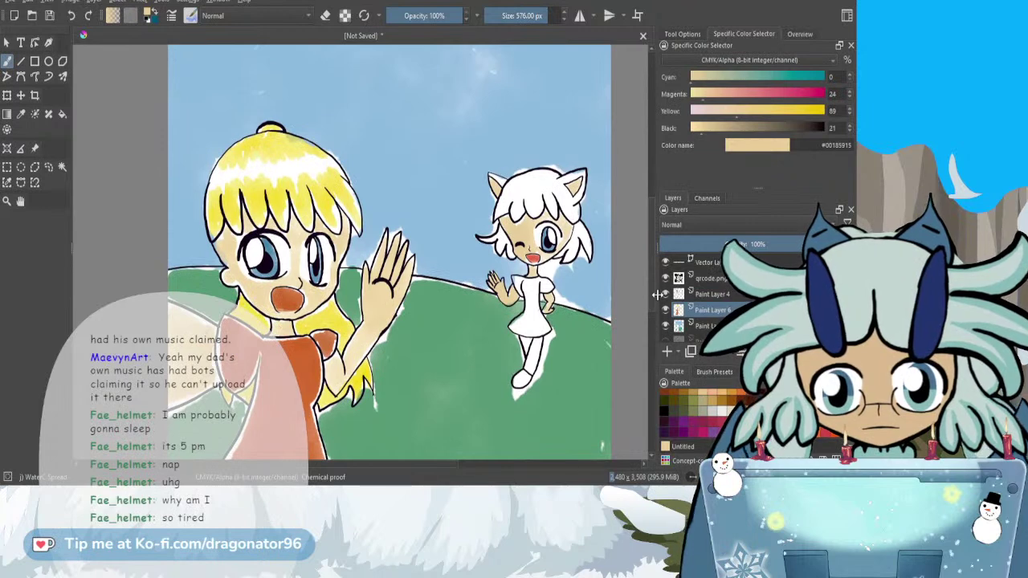
# - Choose dark blue (C 209, M 79, Y 1, K 114) from the palette as the painting colour
pyautogui.scroll(3, 691, 413)
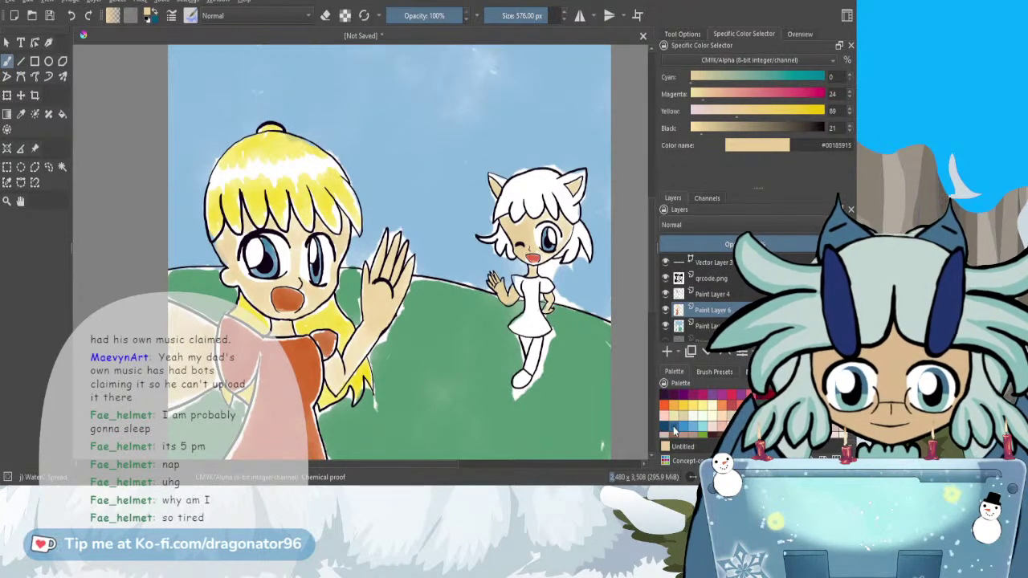
pyautogui.click(677, 423)
pyautogui.moveTo(556, 366); pyautogui.dragTo(537, 345)
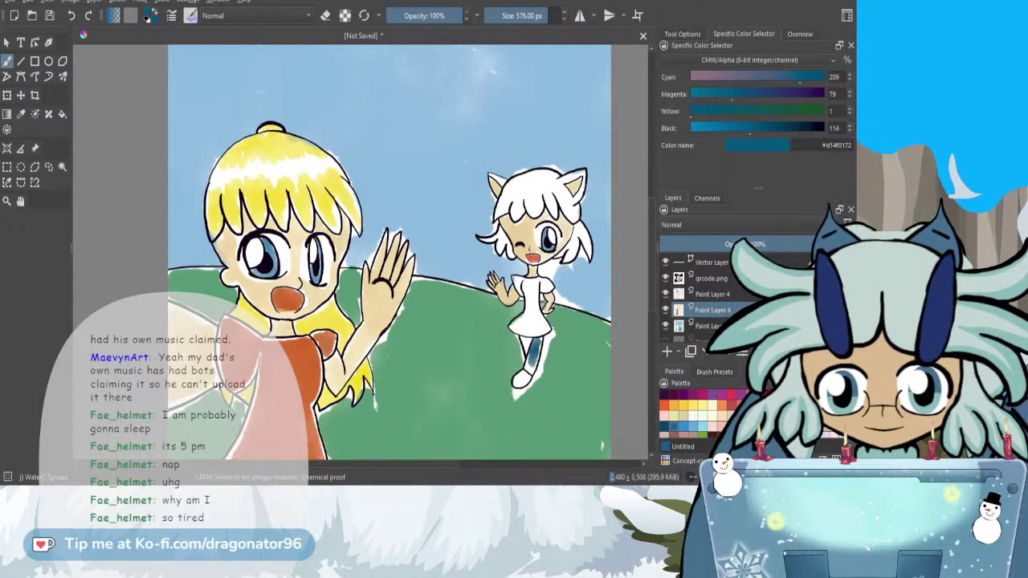
pyautogui.moveTo(536, 366)
pyautogui.mouseDown()
pyautogui.moveTo(530, 373)
pyautogui.moveTo(539, 343)
pyautogui.mouseUp()
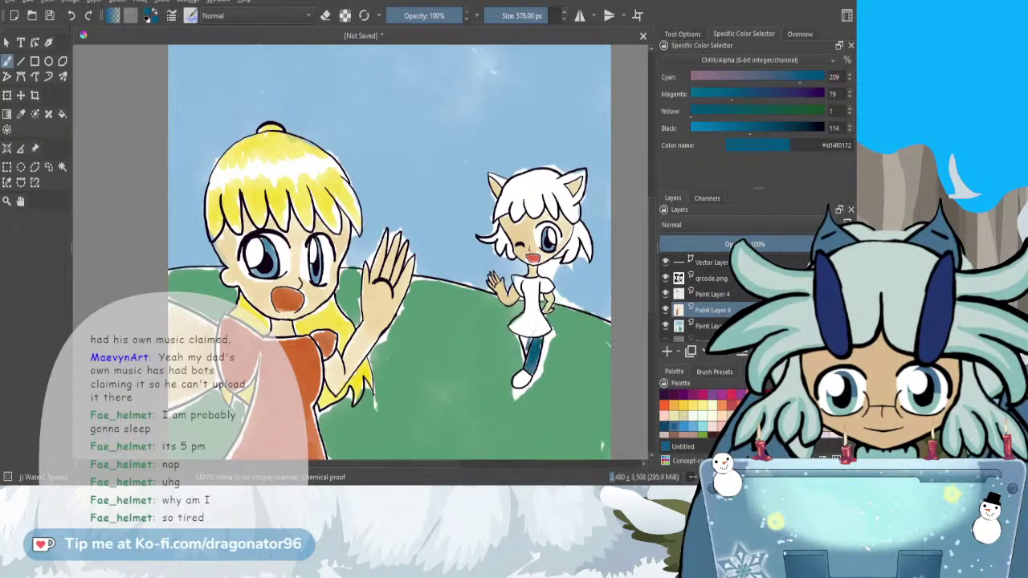
pyautogui.hotkey('ctrl', 'z')
pyautogui.hotkey('ctrl', 'z')
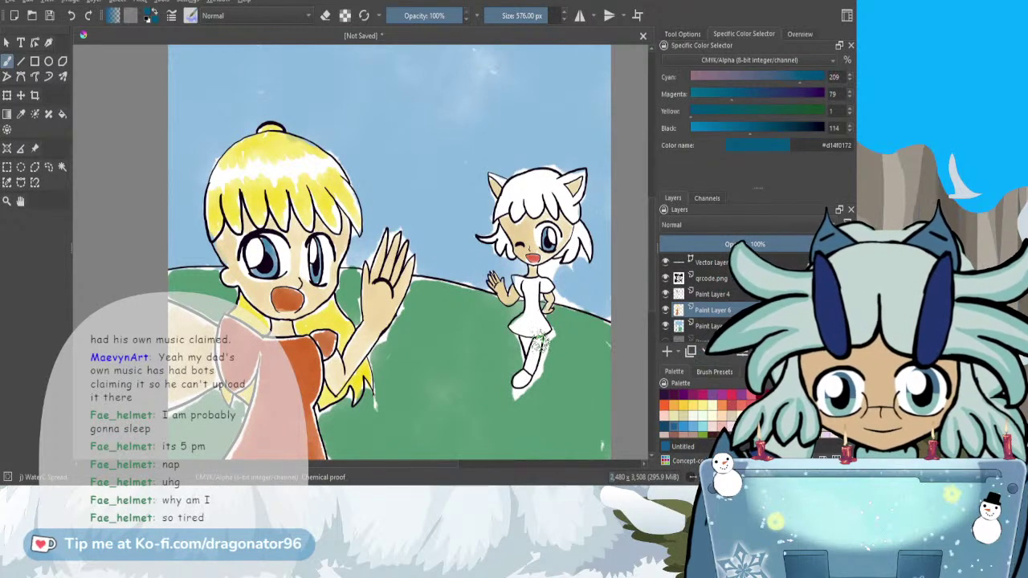
# - Paint the small figure's legs dark blue from the dress hem to the shoes
pyautogui.moveTo(537, 351); pyautogui.dragTo(532, 370)
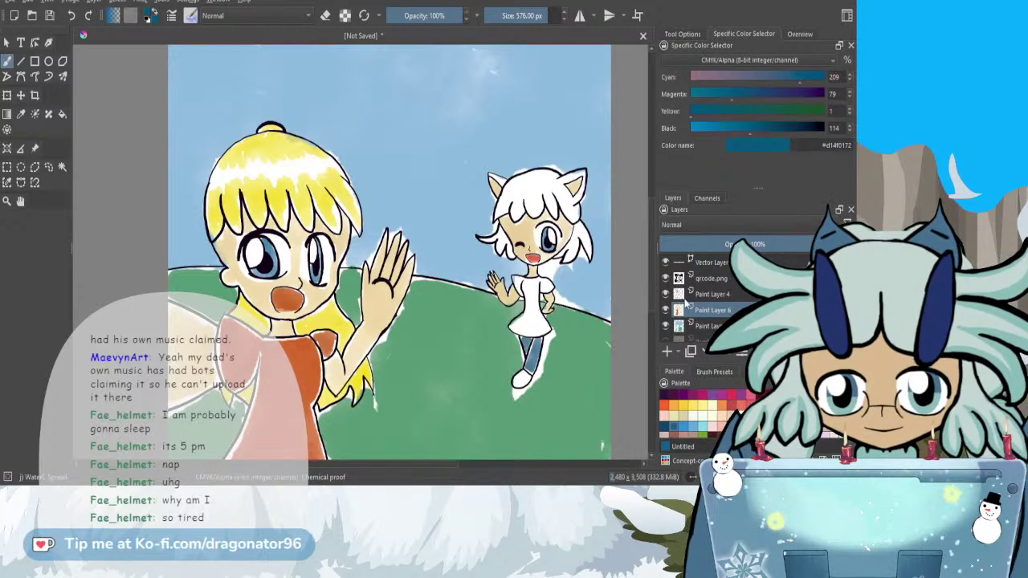
# - Choose green (C 199, M 0, Y 194, K 67) from the palette as the painting colour
pyautogui.click(712, 435)
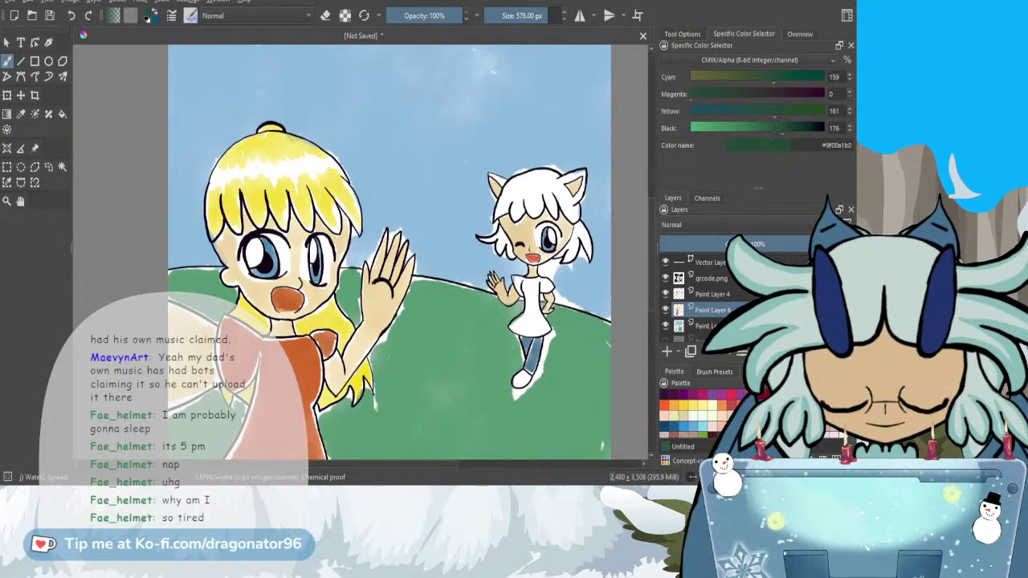
pyautogui.scroll(2, 652, 300)
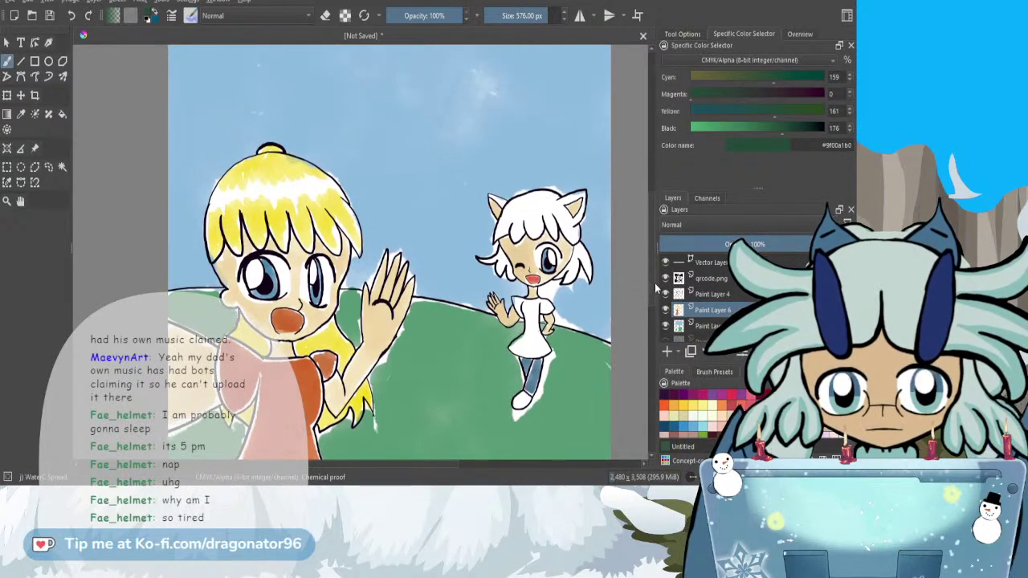
pyautogui.click(722, 427)
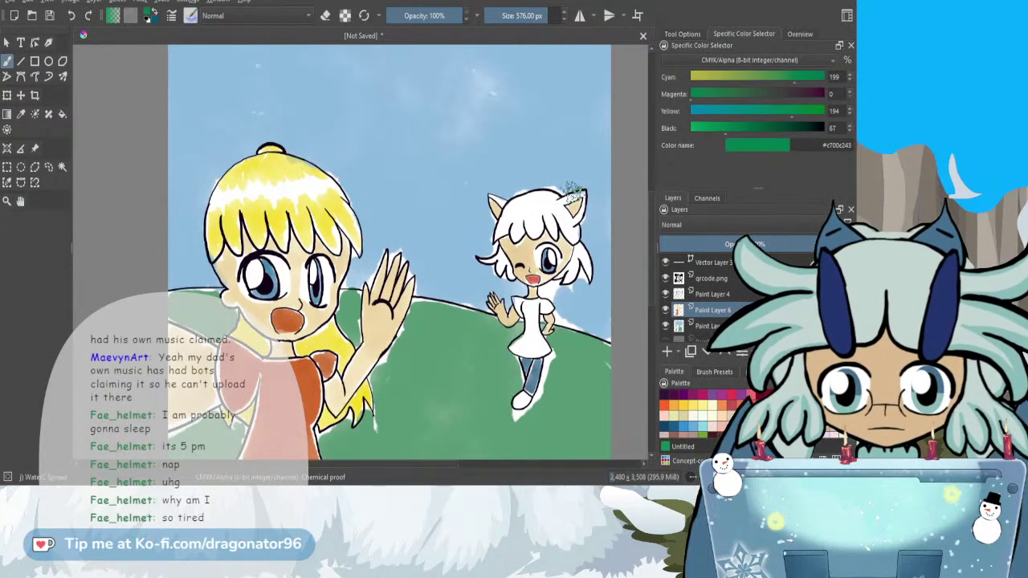
pyautogui.moveTo(570, 197)
pyautogui.mouseDown()
pyautogui.moveTo(584, 204)
pyautogui.moveTo(575, 223)
pyautogui.moveTo(580, 212)
pyautogui.moveTo(574, 221)
pyautogui.moveTo(546, 198)
pyautogui.mouseUp()
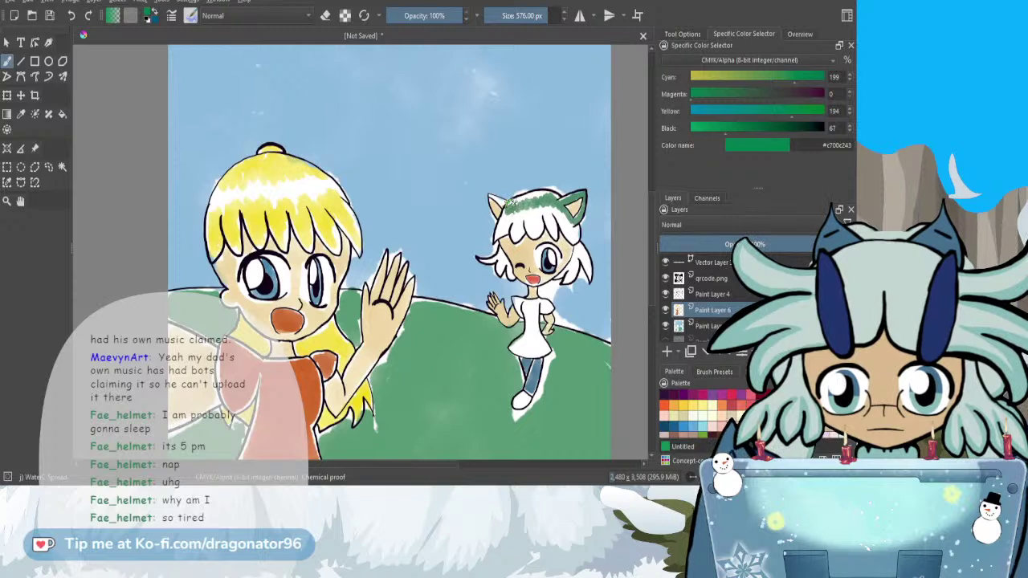
pyautogui.moveTo(524, 194)
pyautogui.mouseDown()
pyautogui.moveTo(560, 195)
pyautogui.moveTo(551, 195)
pyautogui.mouseUp()
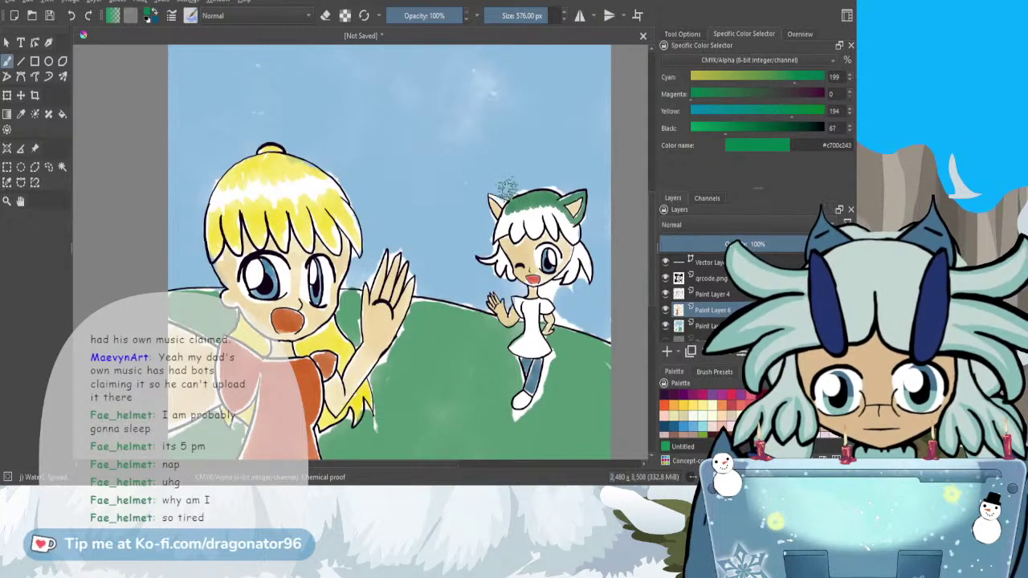
pyautogui.hotkey('ctrl', 'z')
pyautogui.scroll(4, 510, 183)
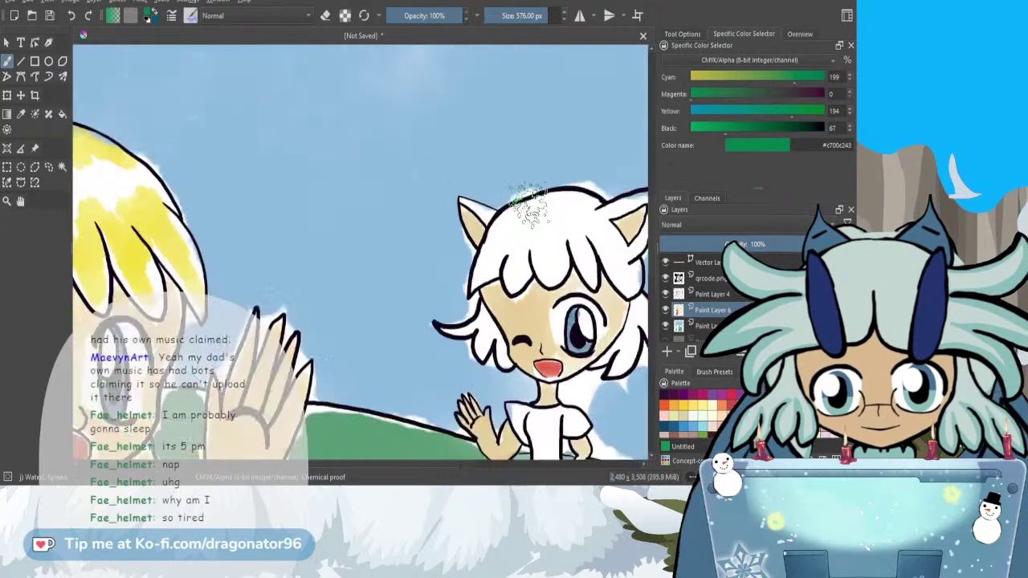
pyautogui.moveTo(373, 466); pyautogui.dragTo(391, 462)
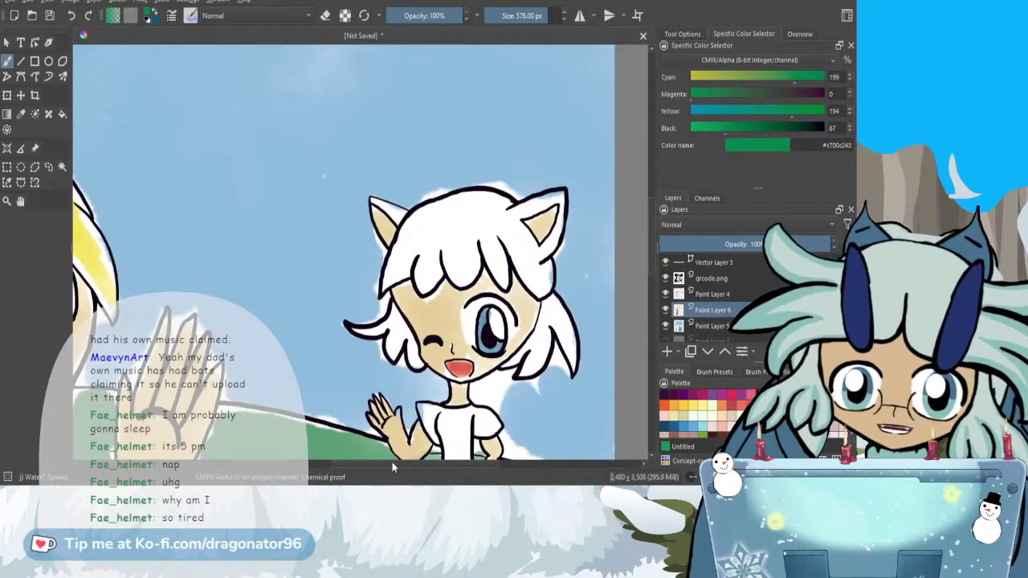
pyautogui.moveTo(552, 199)
pyautogui.mouseDown()
pyautogui.moveTo(518, 213)
pyautogui.moveTo(530, 194)
pyautogui.moveTo(504, 216)
pyautogui.moveTo(511, 197)
pyautogui.moveTo(484, 195)
pyautogui.moveTo(460, 205)
pyautogui.moveTo(468, 218)
pyautogui.moveTo(414, 226)
pyautogui.moveTo(415, 207)
pyautogui.moveTo(442, 192)
pyautogui.moveTo(502, 186)
pyautogui.mouseUp()
pyautogui.moveTo(387, 207); pyautogui.dragTo(402, 214)
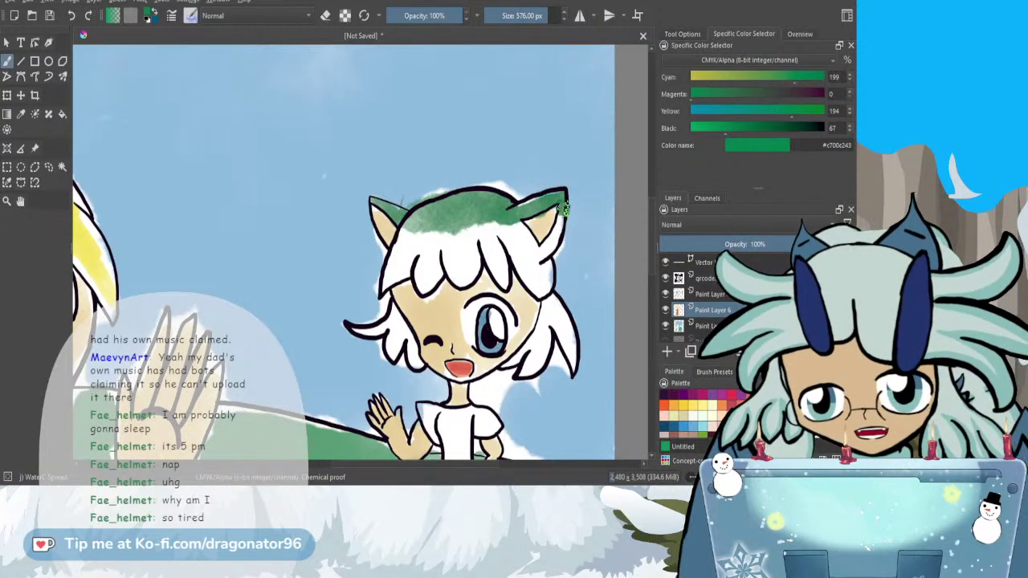
pyautogui.moveTo(557, 240); pyautogui.dragTo(540, 256)
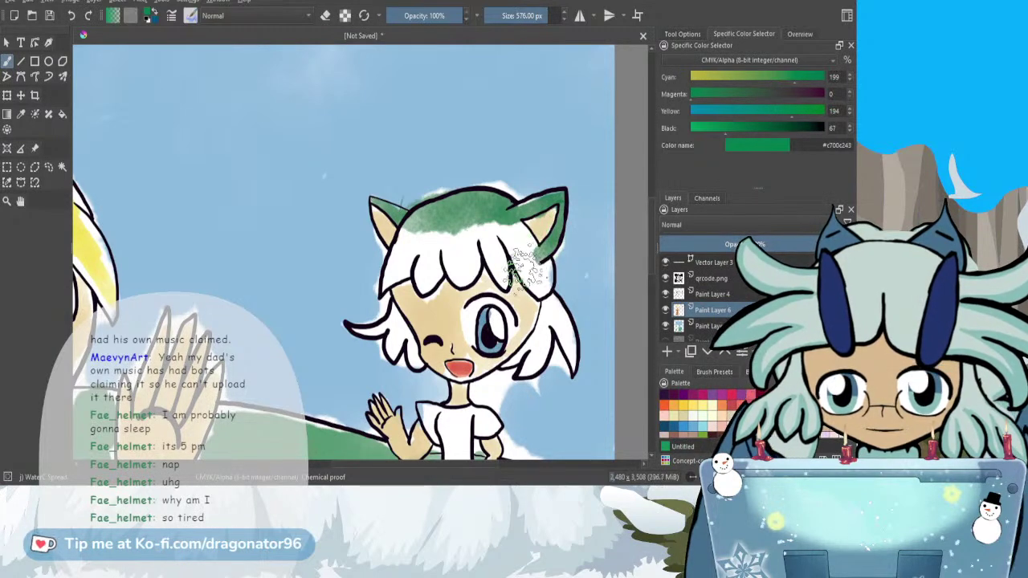
pyautogui.hotkey('ctrl', 'z')
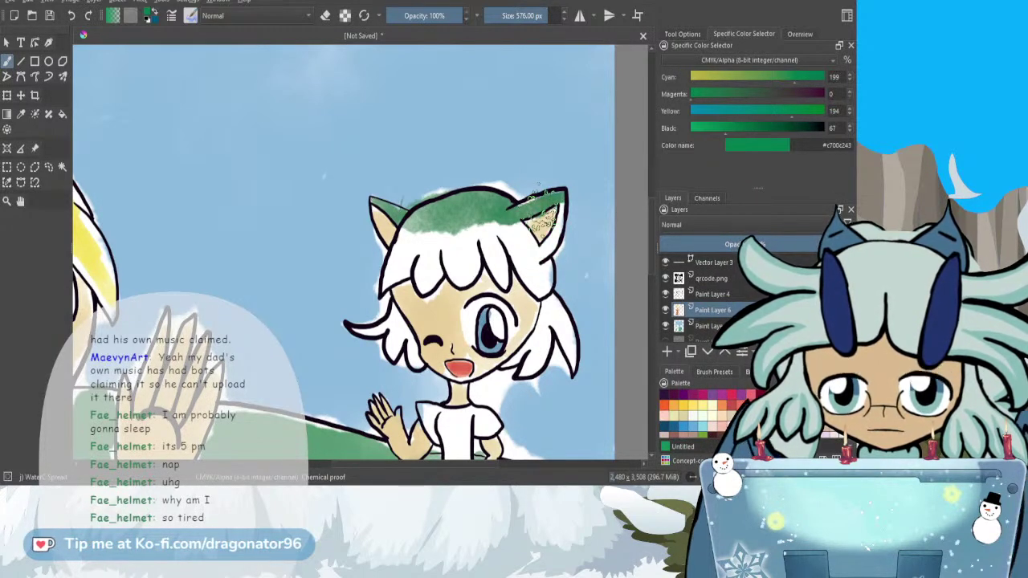
pyautogui.hotkey('ctrl', 'z')
pyautogui.hotkey('ctrl', 'z')
pyautogui.hotkey('ctrl', 'z')
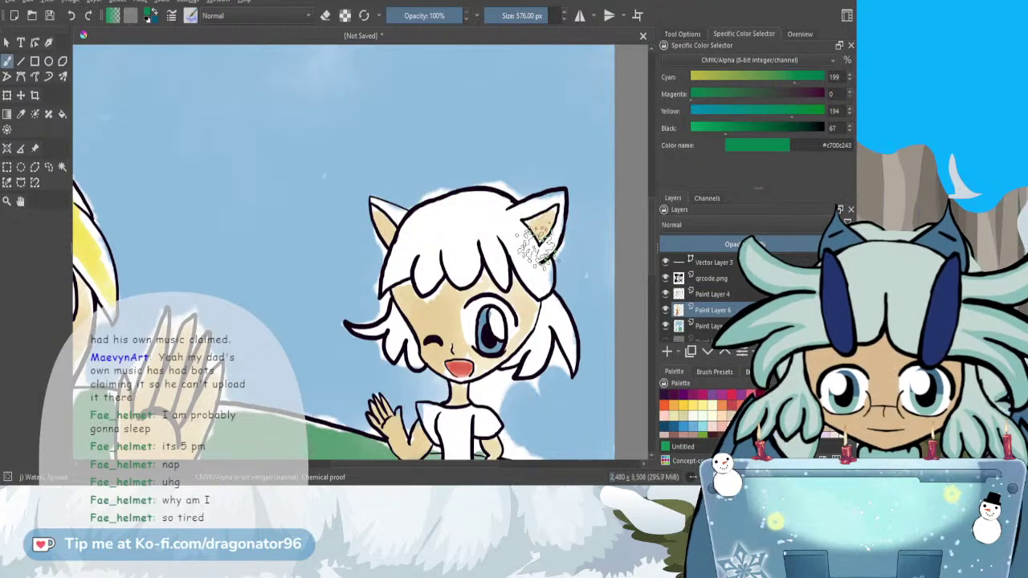
pyautogui.hotkey('ctrl', 'z')
# - Paint the small figure's crown, outer ears and fringe tips green, leaving a white highlight band across the fringe
pyautogui.moveTo(541, 257)
pyautogui.mouseDown()
pyautogui.moveTo(562, 227)
pyautogui.moveTo(557, 191)
pyautogui.moveTo(510, 209)
pyautogui.moveTo(524, 240)
pyautogui.moveTo(531, 231)
pyautogui.moveTo(499, 205)
pyautogui.moveTo(448, 206)
pyautogui.moveTo(528, 253)
pyautogui.moveTo(498, 240)
pyautogui.moveTo(480, 249)
pyautogui.moveTo(462, 217)
pyautogui.moveTo(448, 250)
pyautogui.moveTo(411, 241)
pyautogui.moveTo(400, 249)
pyautogui.moveTo(398, 225)
pyautogui.moveTo(429, 194)
pyautogui.moveTo(499, 193)
pyautogui.moveTo(463, 190)
pyautogui.mouseUp()
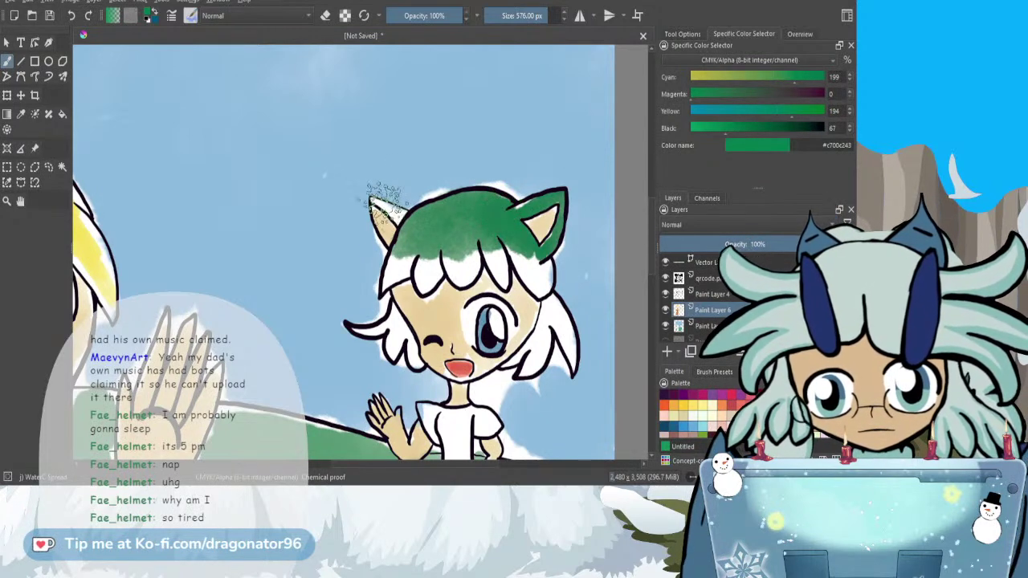
pyautogui.moveTo(392, 211); pyautogui.dragTo(397, 216)
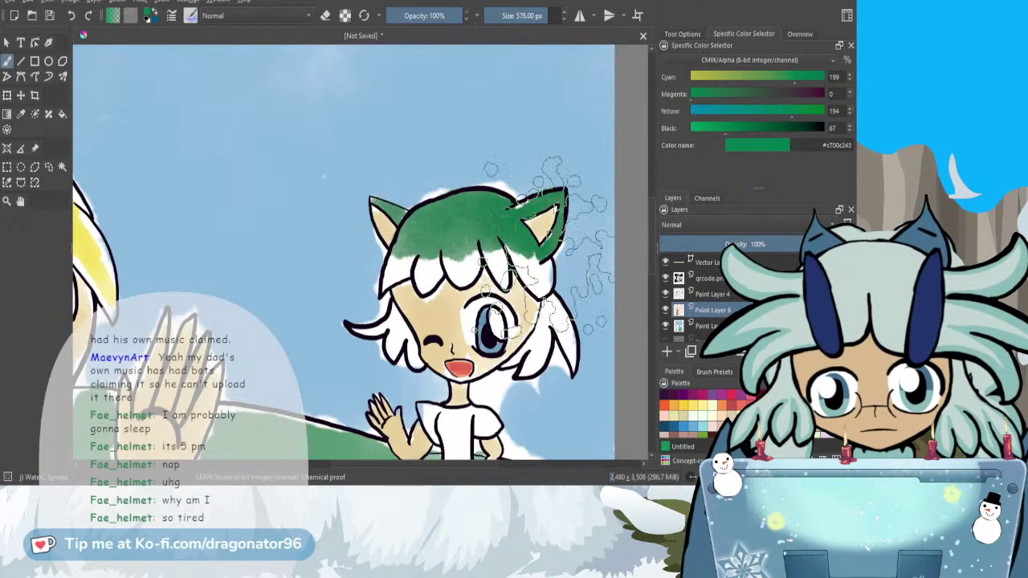
pyautogui.moveTo(530, 261)
pyautogui.mouseDown()
pyautogui.moveTo(534, 281)
pyautogui.moveTo(520, 277)
pyautogui.moveTo(538, 299)
pyautogui.moveTo(550, 269)
pyautogui.moveTo(541, 294)
pyautogui.mouseUp()
pyautogui.moveTo(495, 263)
pyautogui.mouseDown()
pyautogui.moveTo(506, 281)
pyautogui.moveTo(502, 269)
pyautogui.moveTo(494, 285)
pyautogui.moveTo(495, 259)
pyautogui.moveTo(507, 291)
pyautogui.moveTo(457, 268)
pyautogui.moveTo(474, 270)
pyautogui.moveTo(450, 281)
pyautogui.moveTo(474, 273)
pyautogui.moveTo(462, 287)
pyautogui.moveTo(416, 277)
pyautogui.moveTo(428, 293)
pyautogui.moveTo(399, 263)
pyautogui.moveTo(389, 275)
pyautogui.moveTo(395, 286)
pyautogui.moveTo(379, 275)
pyautogui.moveTo(389, 281)
pyautogui.moveTo(377, 291)
pyautogui.moveTo(392, 297)
pyautogui.moveTo(397, 269)
pyautogui.mouseUp()
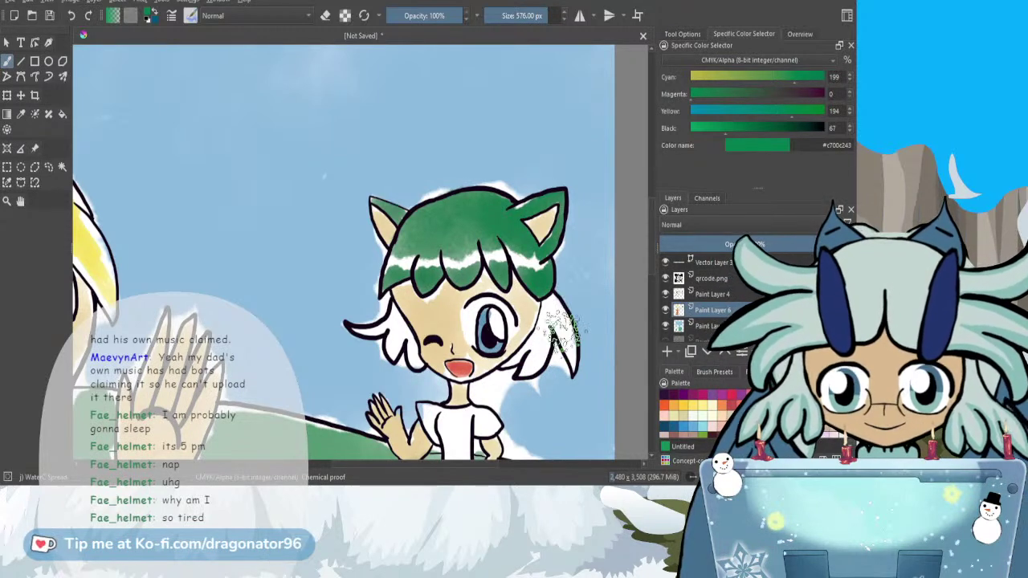
# - Paint the hair locks on both sides of the small figure's face in the same green
pyautogui.moveTo(554, 301)
pyautogui.mouseDown()
pyautogui.moveTo(574, 362)
pyautogui.moveTo(543, 308)
pyautogui.moveTo(549, 302)
pyautogui.moveTo(541, 355)
pyautogui.moveTo(524, 371)
pyautogui.moveTo(550, 330)
pyautogui.moveTo(551, 354)
pyautogui.moveTo(537, 364)
pyautogui.moveTo(533, 335)
pyautogui.moveTo(504, 364)
pyautogui.moveTo(530, 332)
pyautogui.mouseUp()
pyautogui.moveTo(546, 323)
pyautogui.mouseDown()
pyautogui.moveTo(550, 305)
pyautogui.moveTo(533, 366)
pyautogui.moveTo(551, 343)
pyautogui.mouseUp()
pyautogui.scroll(-3, 652, 275)
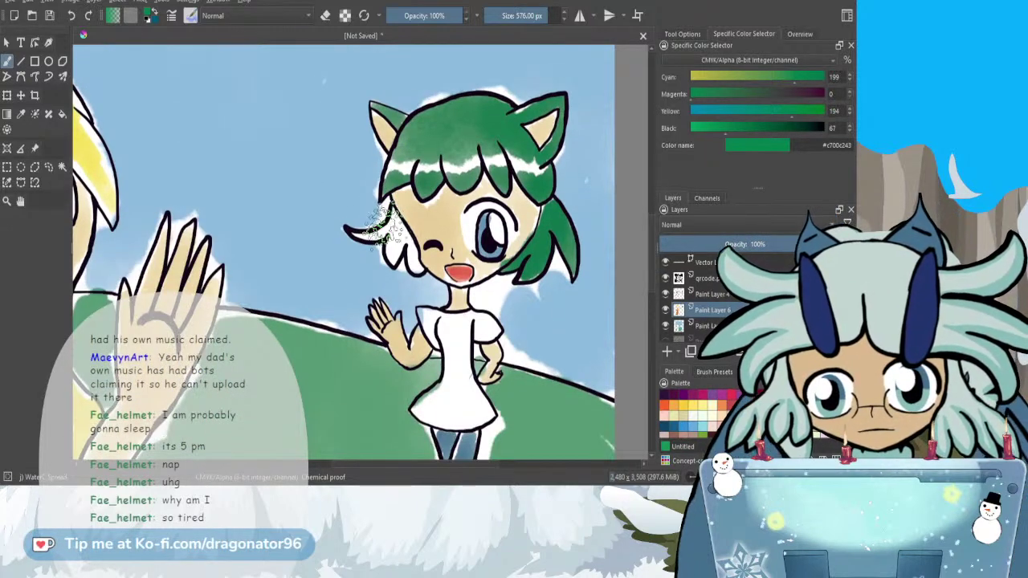
pyautogui.moveTo(391, 223)
pyautogui.mouseDown()
pyautogui.moveTo(352, 233)
pyautogui.moveTo(395, 212)
pyautogui.moveTo(390, 261)
pyautogui.moveTo(409, 234)
pyautogui.moveTo(418, 272)
pyautogui.moveTo(422, 237)
pyautogui.mouseUp()
# - Choose dark green (C 159, M 0, Y 161, K 176) and paint the small figure's whole dress, including the sleeves
pyautogui.moveTo(652, 282); pyautogui.dragTo(655, 302)
pyautogui.click(704, 435)
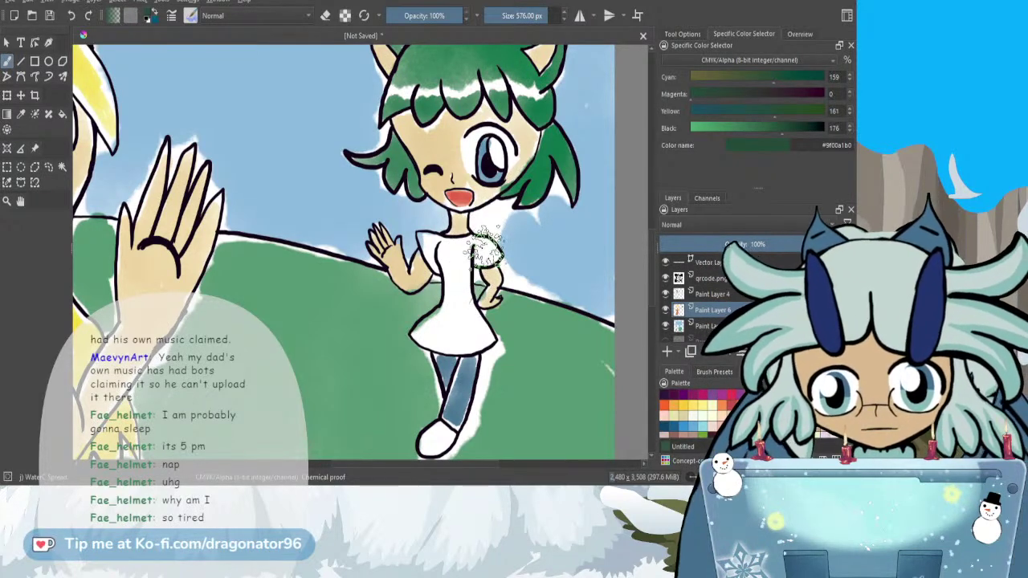
pyautogui.moveTo(489, 252)
pyautogui.mouseDown()
pyautogui.moveTo(451, 243)
pyautogui.moveTo(467, 236)
pyautogui.moveTo(468, 249)
pyautogui.moveTo(474, 237)
pyautogui.moveTo(420, 237)
pyautogui.moveTo(435, 271)
pyautogui.moveTo(429, 245)
pyautogui.moveTo(443, 257)
pyautogui.moveTo(447, 237)
pyautogui.moveTo(448, 264)
pyautogui.moveTo(465, 256)
pyautogui.moveTo(450, 270)
pyautogui.moveTo(437, 242)
pyautogui.moveTo(472, 243)
pyautogui.moveTo(481, 253)
pyautogui.moveTo(462, 267)
pyautogui.moveTo(459, 256)
pyautogui.moveTo(450, 290)
pyautogui.moveTo(466, 295)
pyautogui.mouseUp()
pyautogui.moveTo(466, 338)
pyautogui.mouseDown()
pyautogui.moveTo(466, 281)
pyautogui.moveTo(486, 344)
pyautogui.moveTo(466, 313)
pyautogui.moveTo(478, 333)
pyautogui.moveTo(417, 329)
pyautogui.moveTo(465, 341)
pyautogui.moveTo(411, 332)
pyautogui.moveTo(443, 321)
pyautogui.moveTo(451, 301)
pyautogui.moveTo(427, 339)
pyautogui.moveTo(454, 351)
pyautogui.moveTo(482, 341)
pyautogui.moveTo(468, 265)
pyautogui.moveTo(452, 333)
pyautogui.moveTo(454, 299)
pyautogui.mouseUp()
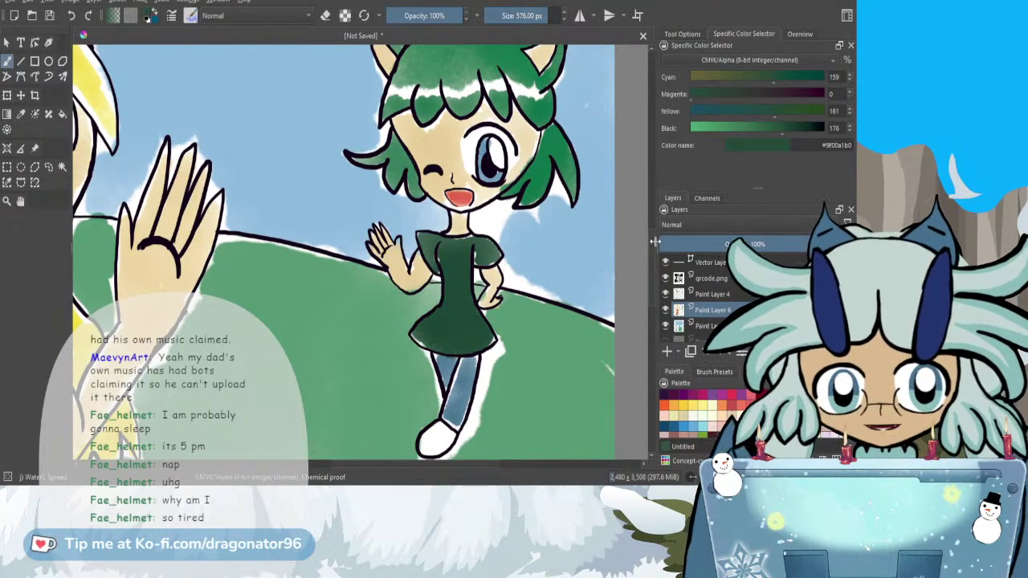
pyautogui.scroll(-2, 652, 255)
pyautogui.moveTo(652, 256); pyautogui.dragTo(653, 258)
pyautogui.click(730, 394)
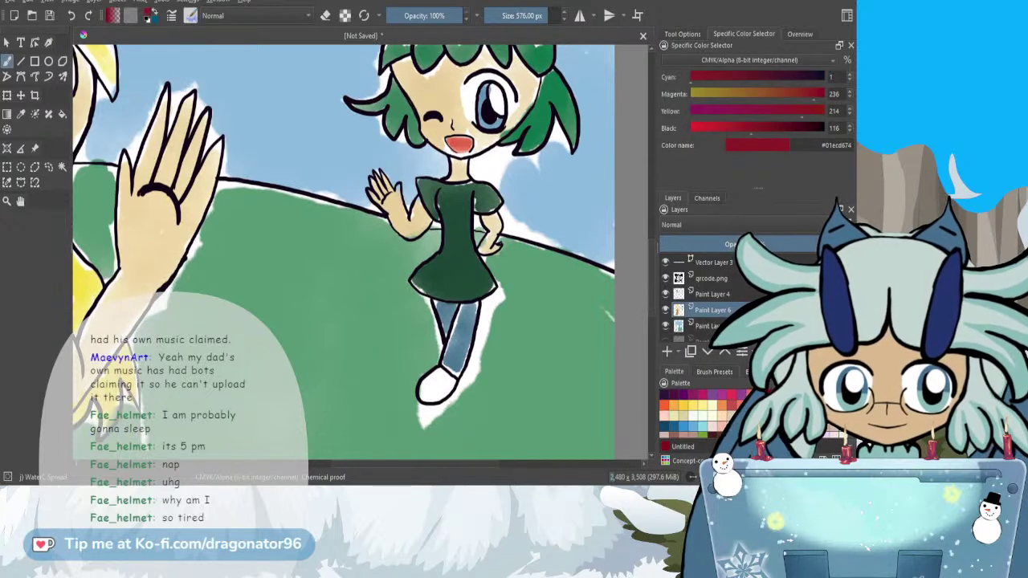
pyautogui.click(740, 426)
pyautogui.moveTo(440, 387)
pyautogui.mouseDown()
pyautogui.moveTo(446, 377)
pyautogui.moveTo(430, 391)
pyautogui.moveTo(444, 377)
pyautogui.mouseUp()
pyautogui.hotkey('ctrl', 'z')
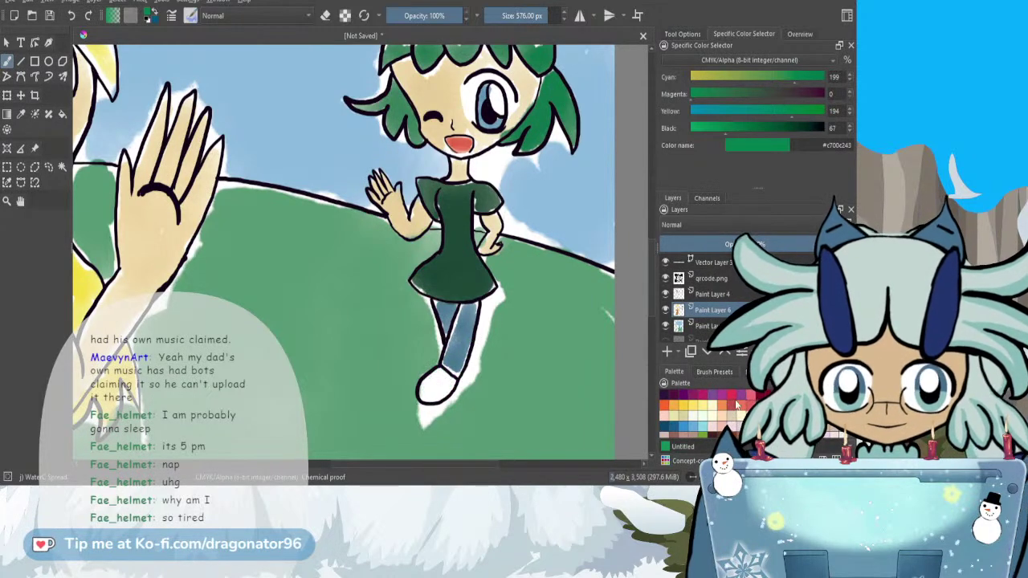
# - Pick up the dress's dark green from the canvas and paint the small figure's shoes with it
pyautogui.keyDown('ctrl'); pyautogui.click(459, 266); pyautogui.keyUp('ctrl')
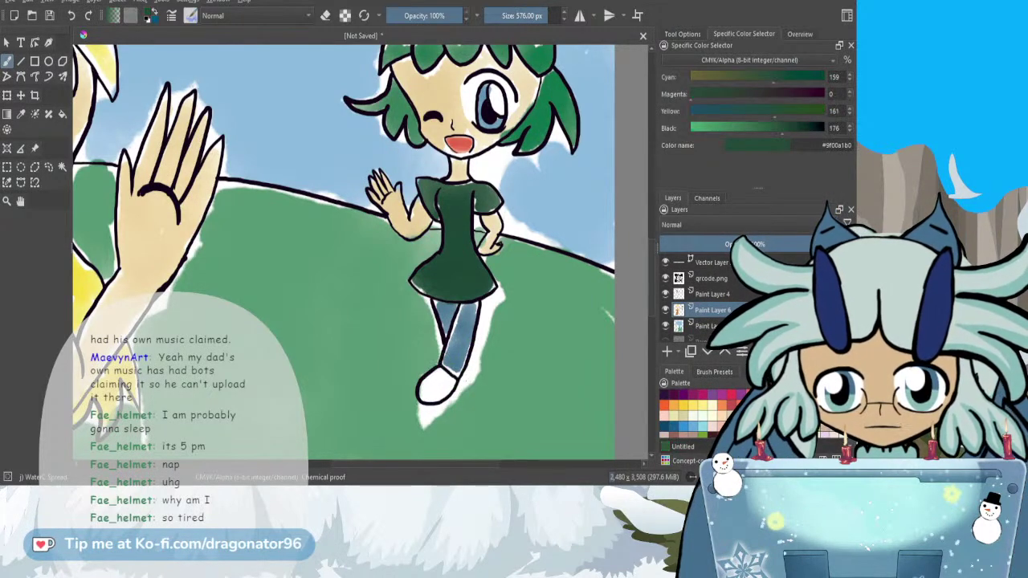
pyautogui.moveTo(446, 384)
pyautogui.mouseDown()
pyautogui.moveTo(432, 389)
pyautogui.moveTo(442, 398)
pyautogui.moveTo(446, 384)
pyautogui.moveTo(436, 379)
pyautogui.mouseUp()
pyautogui.scroll(-3, 445, 379)
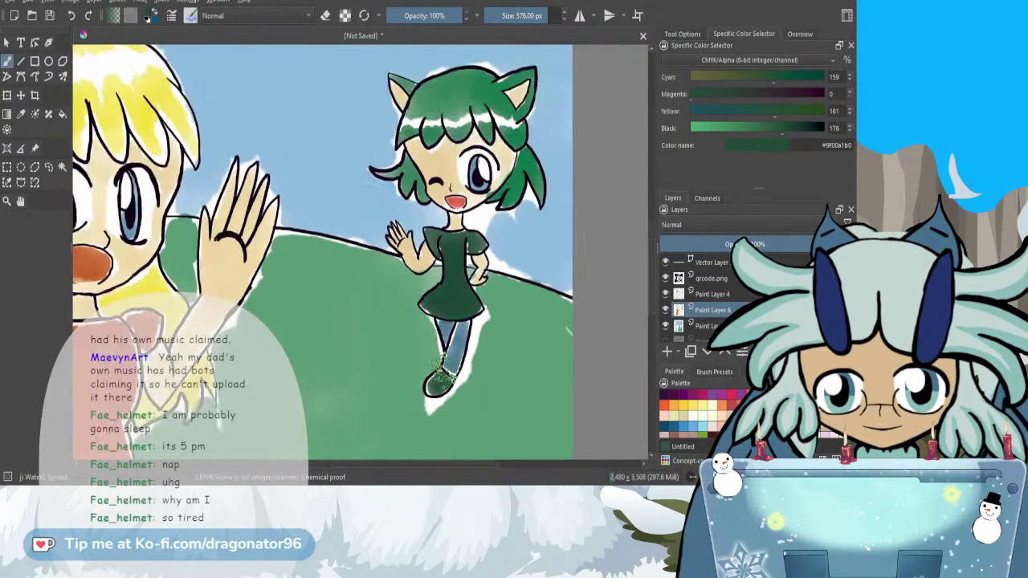
# - Add a new vector layer and place the title text "Adventures in Tanoshii: the Coloring Book" in the sky
pyautogui.press('-')
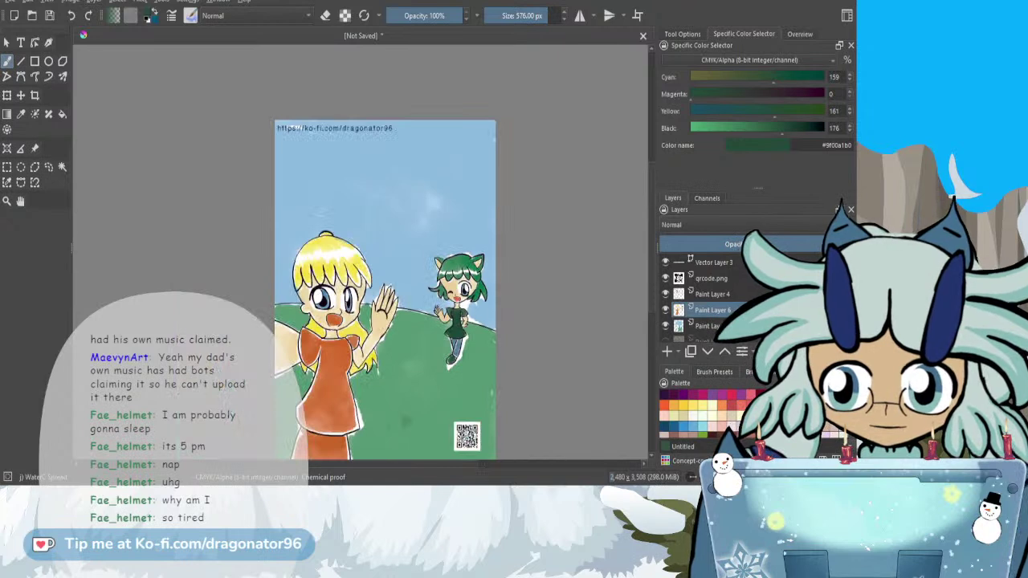
pyautogui.moveTo(382, 465); pyautogui.dragTo(375, 466)
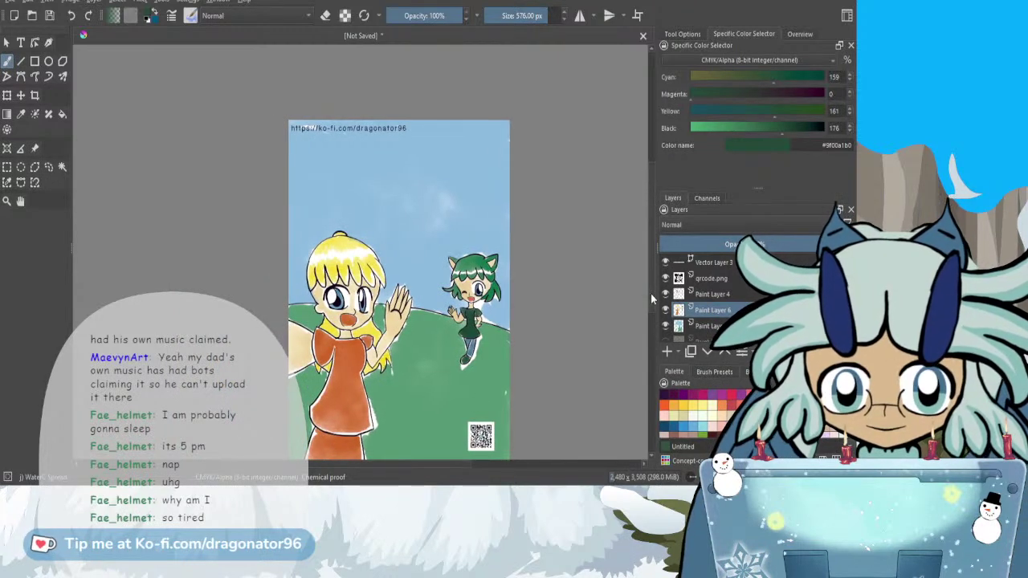
pyautogui.moveTo(652, 293); pyautogui.dragTo(651, 301)
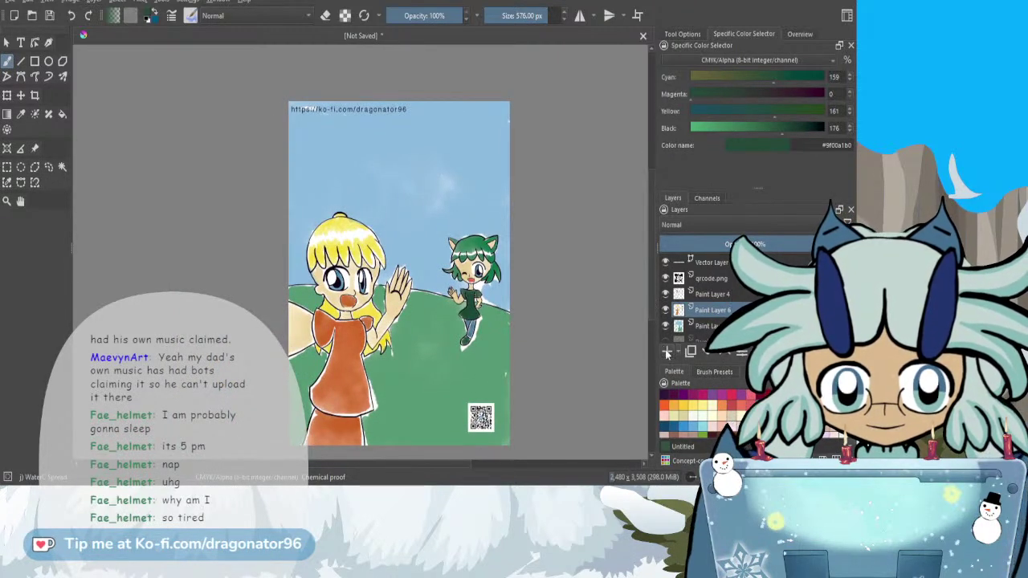
pyautogui.click(712, 375)
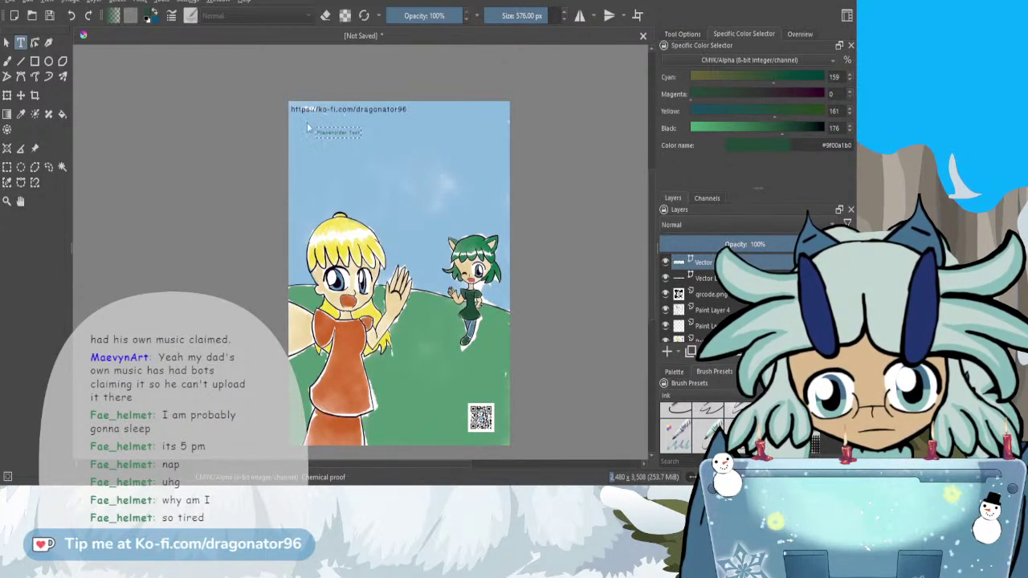
pyautogui.click(530, 452)
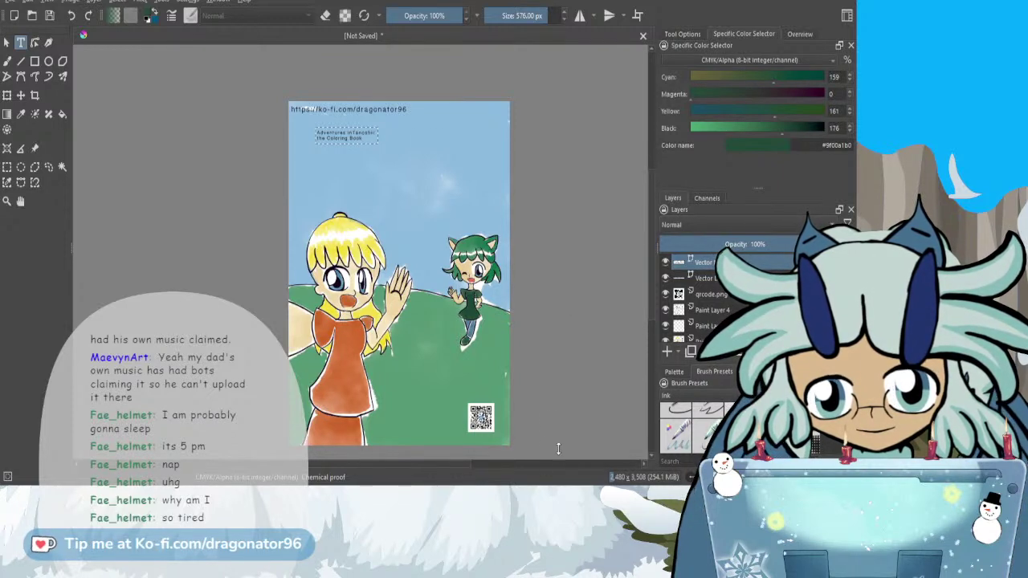
# - Enlarge the title text to fill most of the page width and break it into three lines, with "Tanoshii:" on its own line
pyautogui.click(450, 233)
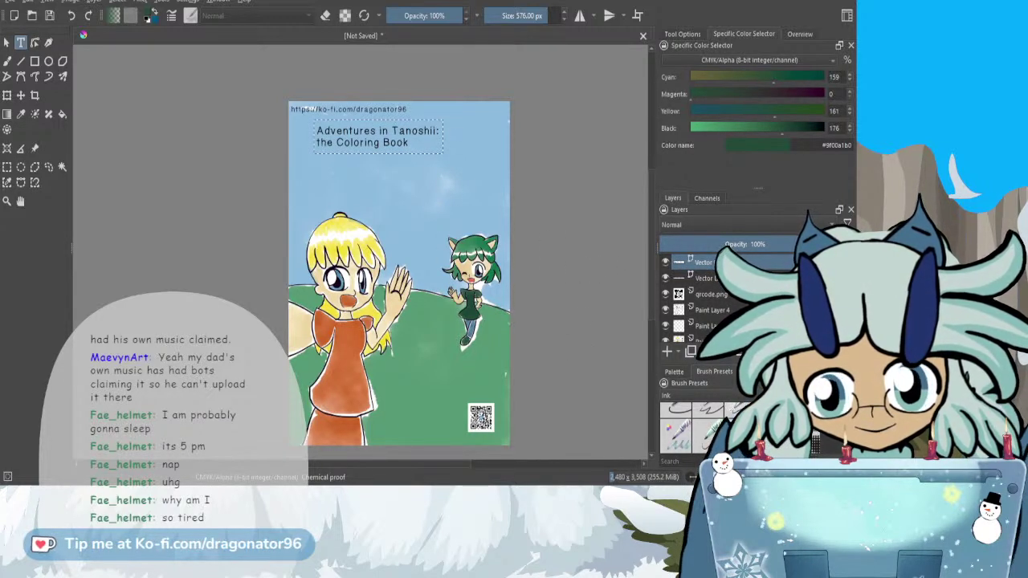
pyautogui.click(550, 377)
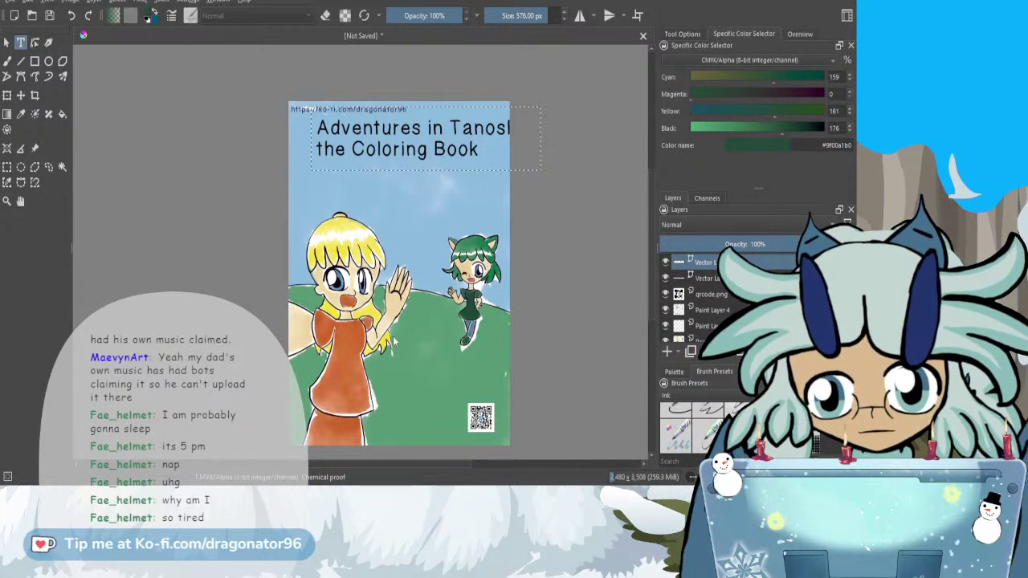
pyautogui.click(554, 426)
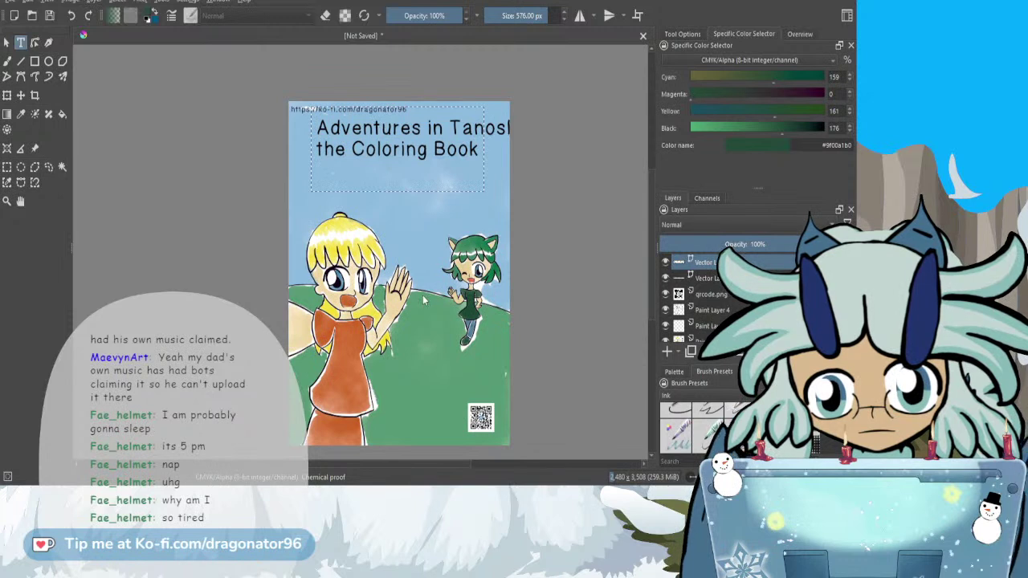
pyautogui.press('Return')
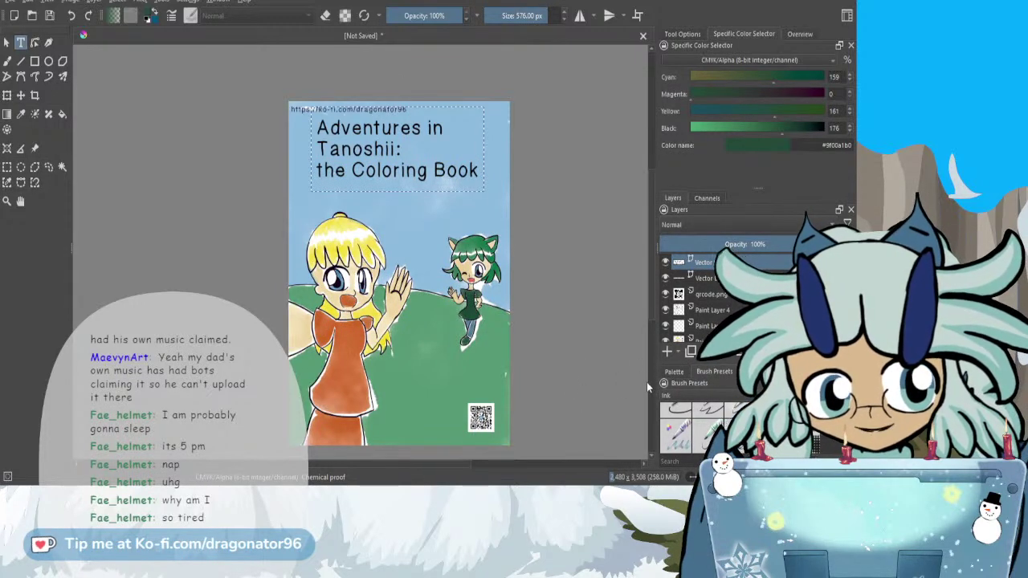
pyautogui.press('Escape')
# - Move the title text down so it sits between the web address and the large figure's head
pyautogui.scroll(2, 384, 193)
pyautogui.moveTo(399, 136); pyautogui.dragTo(401, 159)
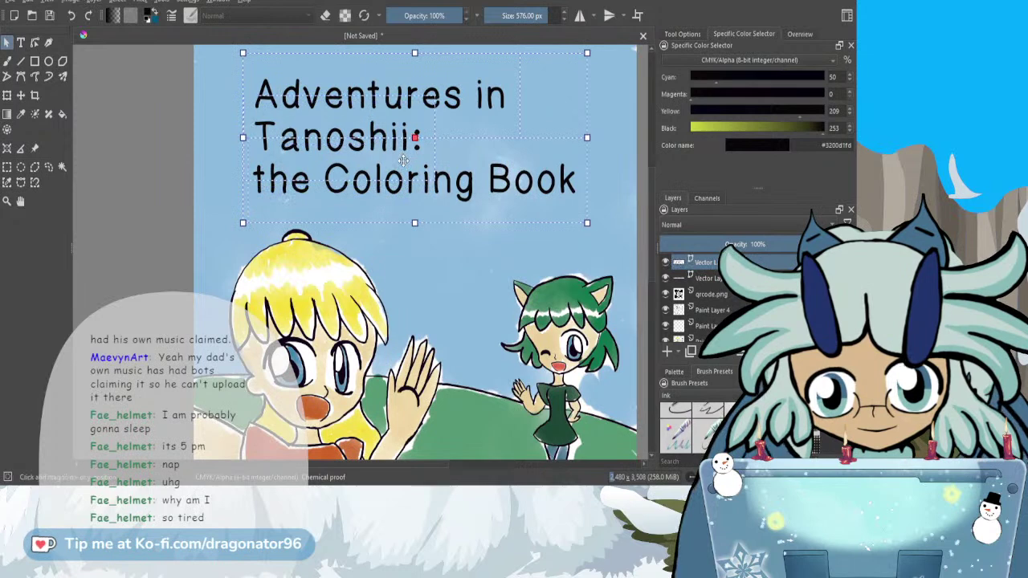
pyautogui.press('-')
pyautogui.click(20, 41)
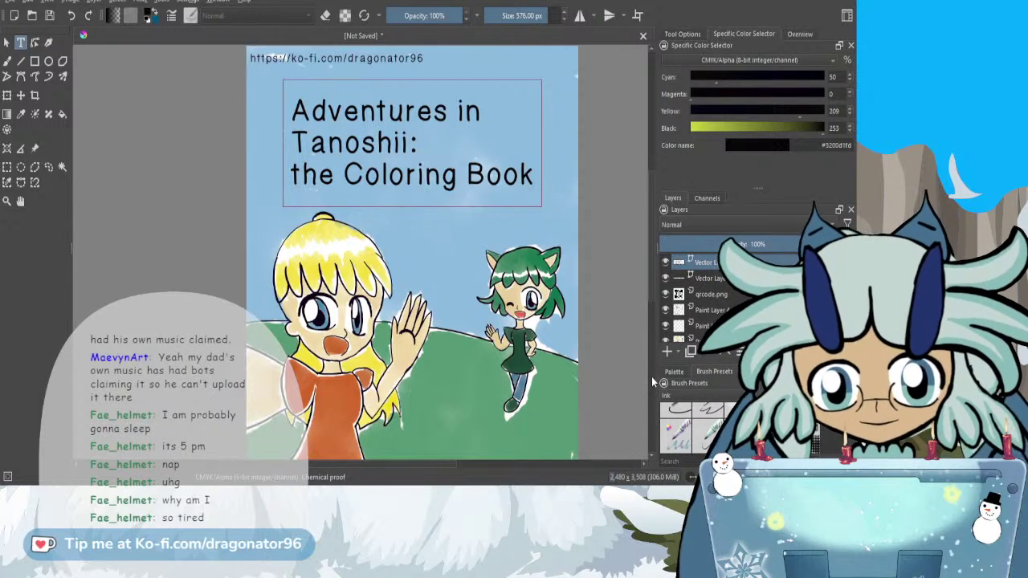
pyautogui.press('Escape')
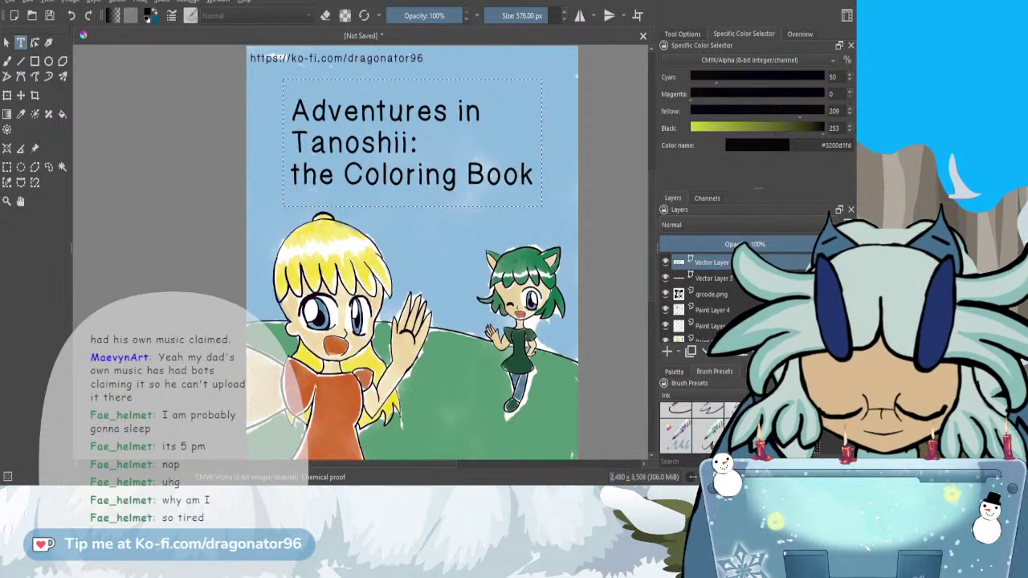
# - Save the document
pyautogui.hotkey('ctrl', 's')
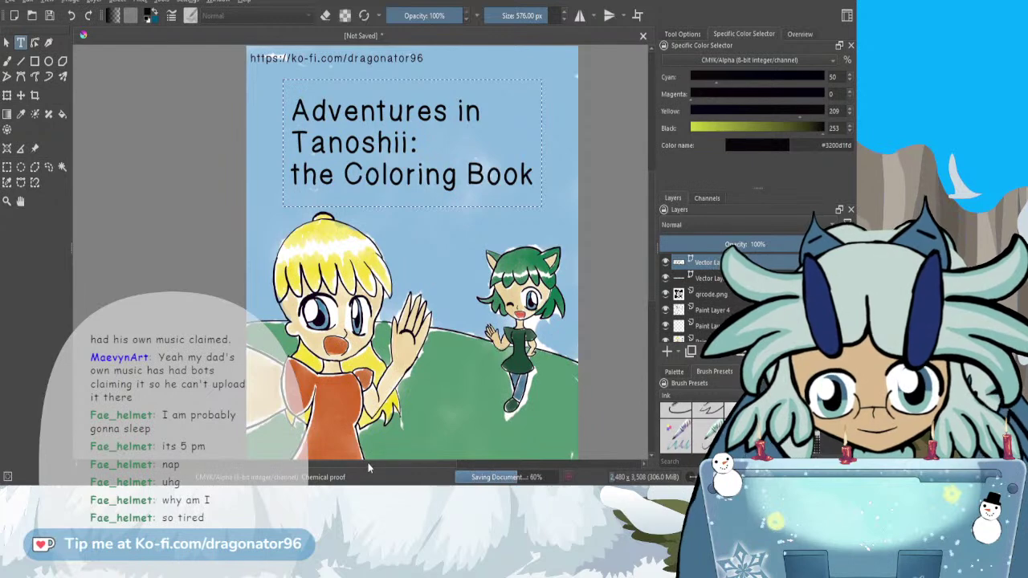
pyautogui.moveTo(368, 463); pyautogui.dragTo(383, 462)
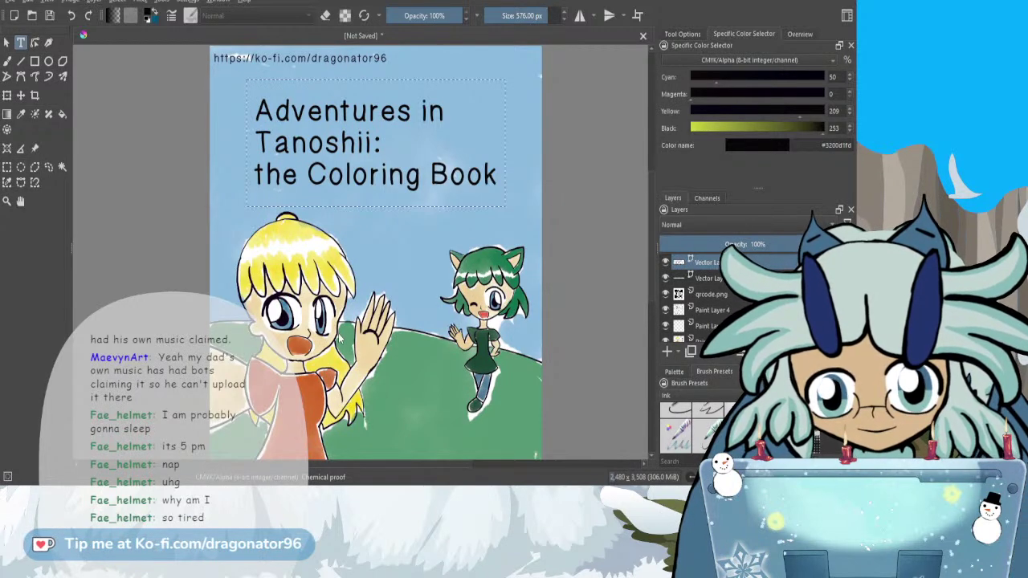
# - Save the finished cover as Title.kra and export it as Title.png
pyautogui.hotkey('ctrl', 's')
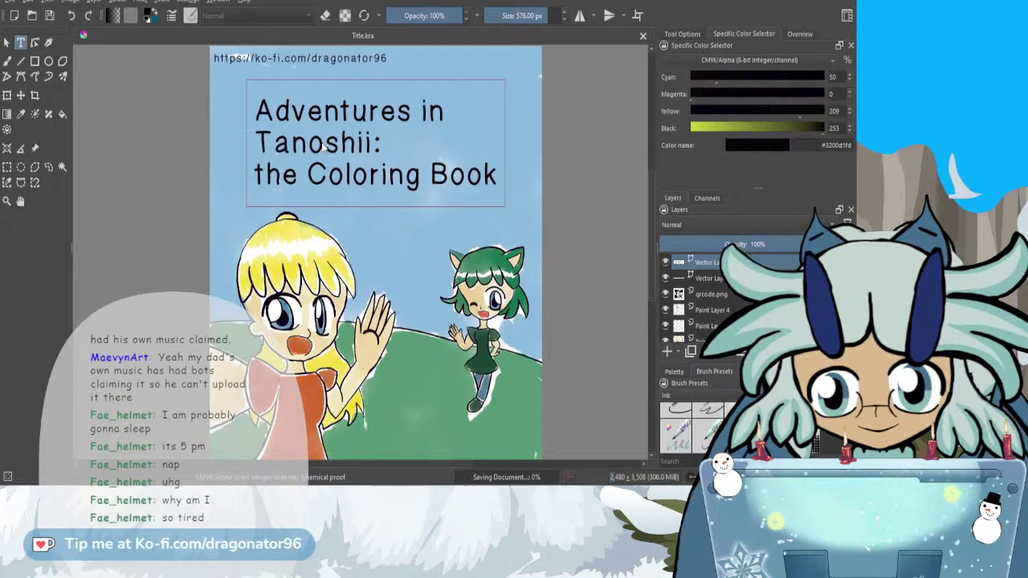
pyautogui.scroll(-2, 323, 146)
pyautogui.scroll(-1, 323, 146)
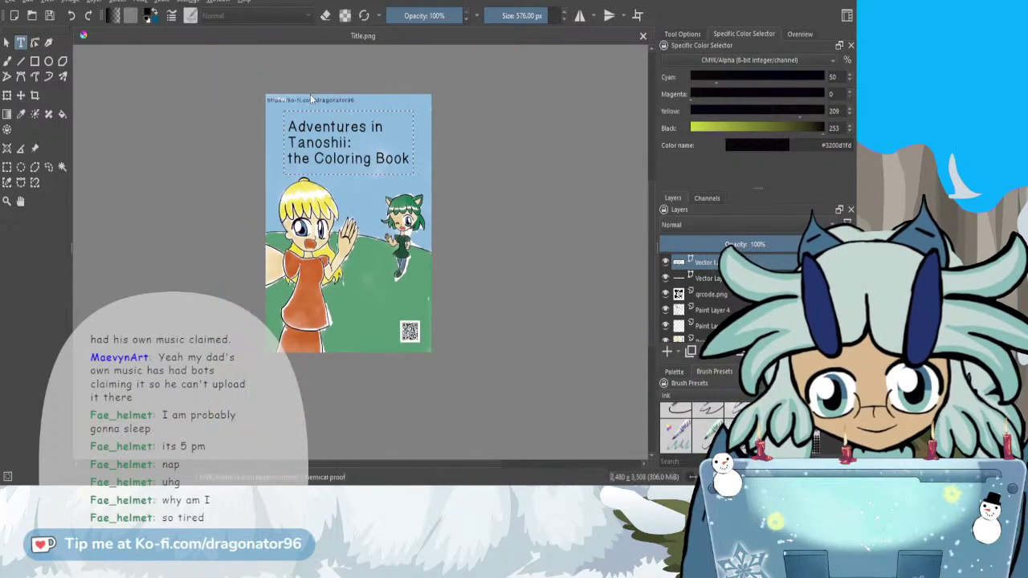
# - Hide the title text layer, the QR code layer and Paint Layer 5 with the sky and ground colours
pyautogui.click(666, 264)
pyautogui.click(665, 295)
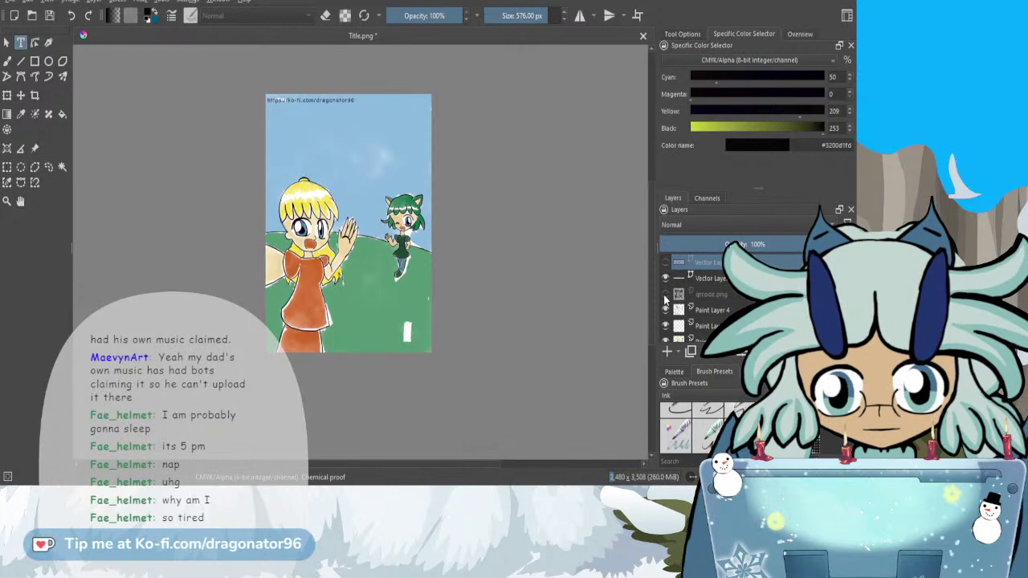
pyautogui.scroll(-1, 671, 314)
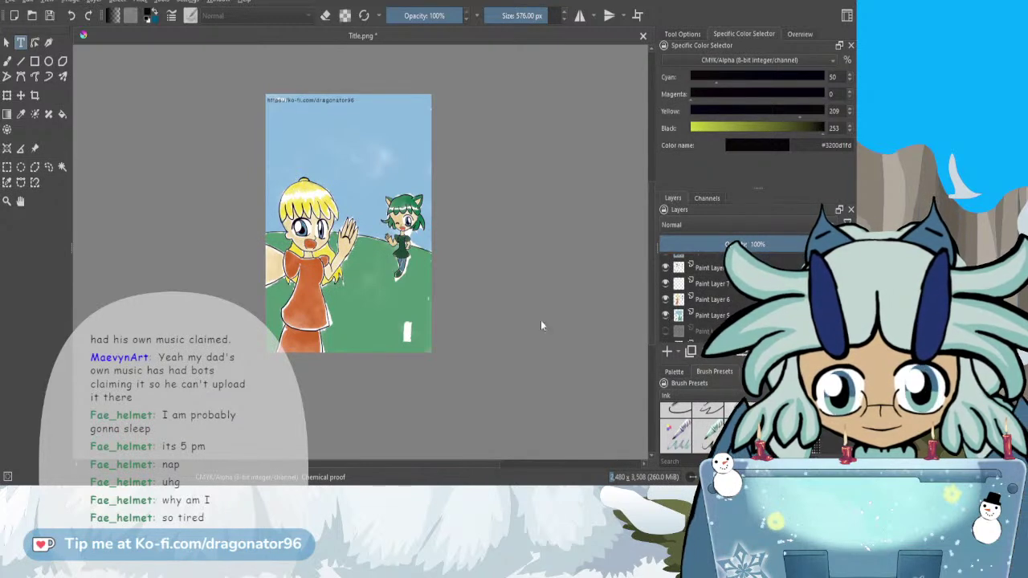
pyautogui.click(666, 315)
pyautogui.press('+')
# - Toggle Paint Layer 7 off and on to check its content, and merge it down into Paint Layer 6
pyautogui.click(665, 283)
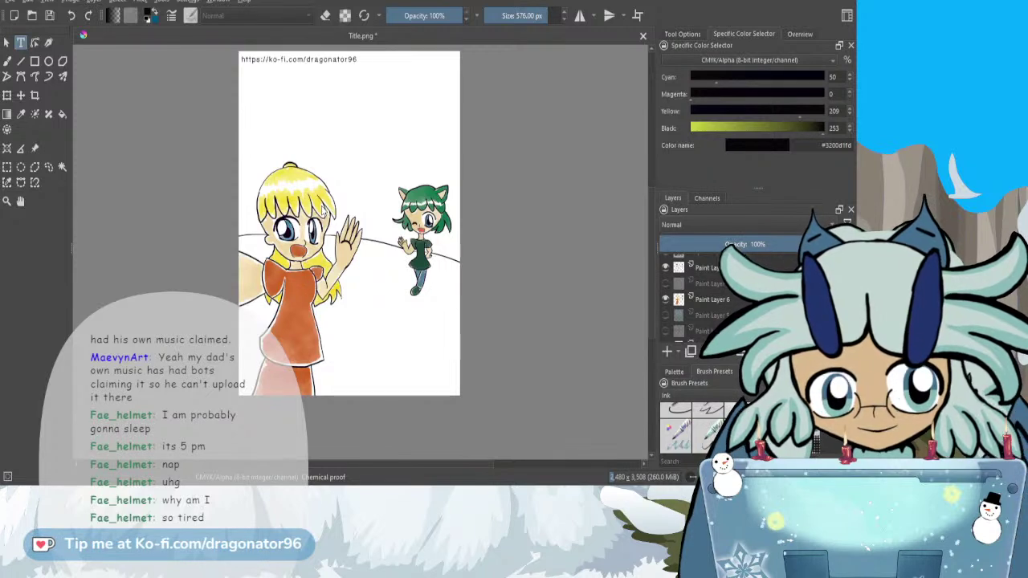
pyautogui.scroll(2, 325, 207)
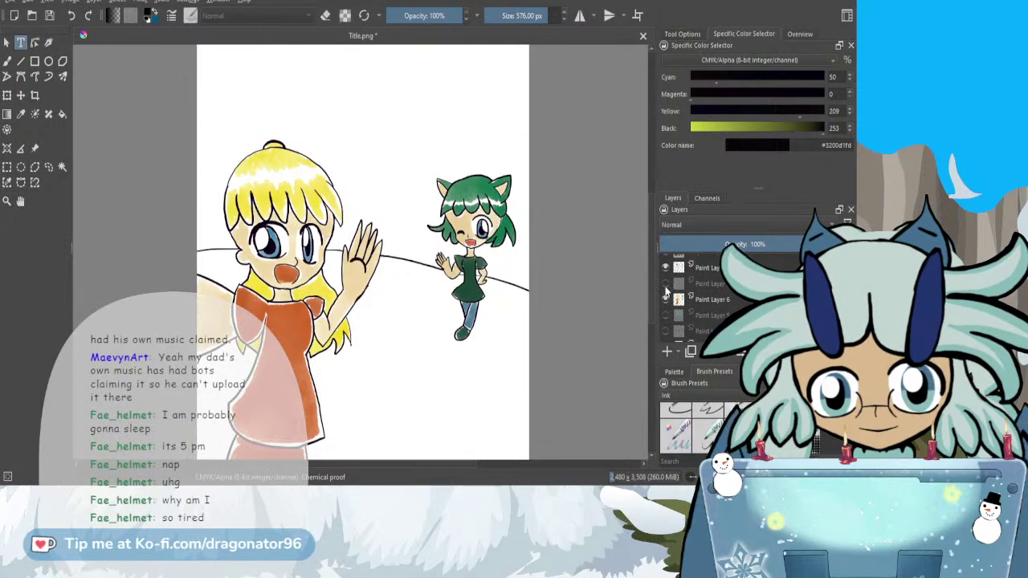
pyautogui.click(665, 286)
pyautogui.scroll(-2, 468, 274)
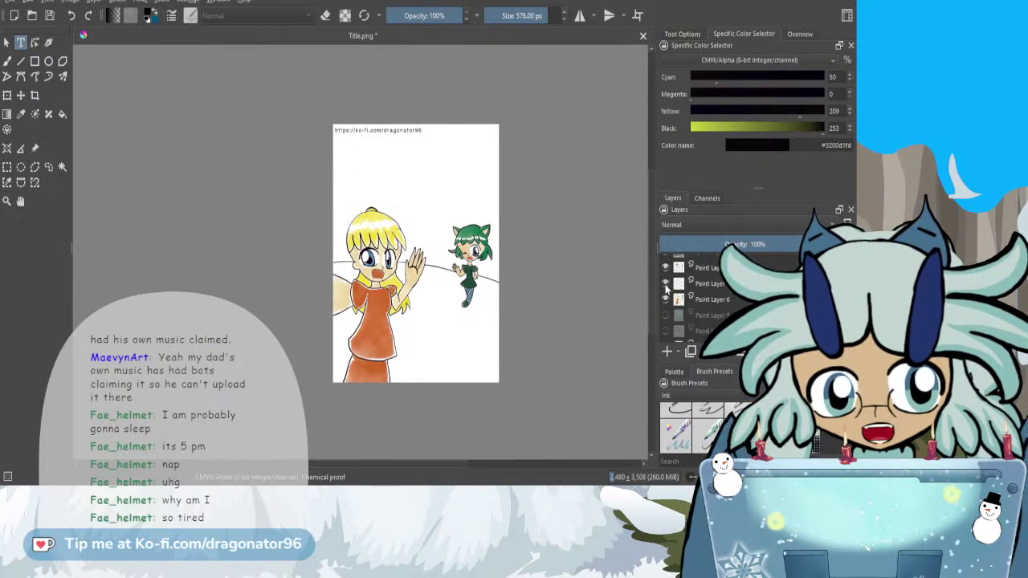
pyautogui.click(714, 284)
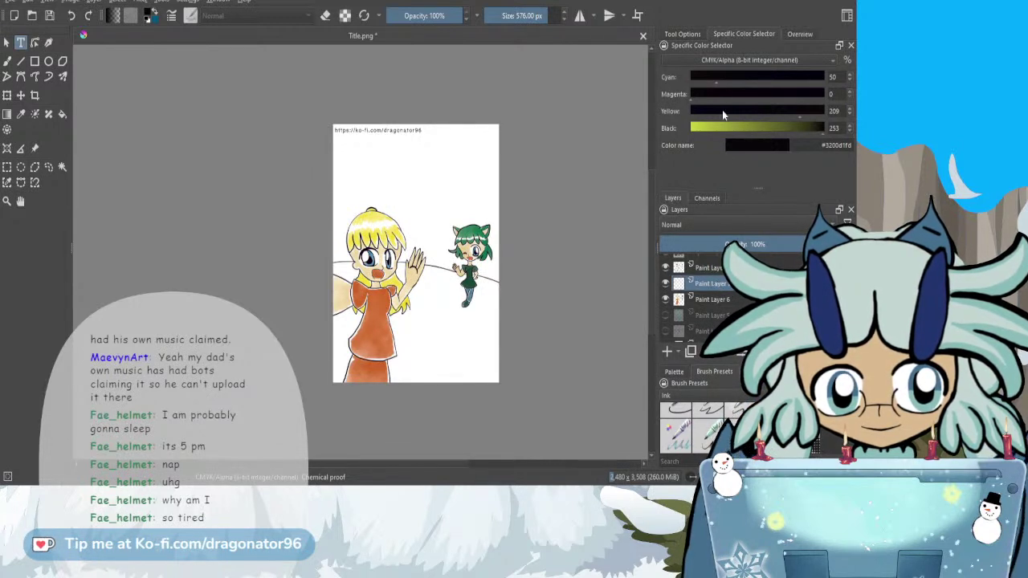
pyautogui.hotkey('ctrl', 'e')
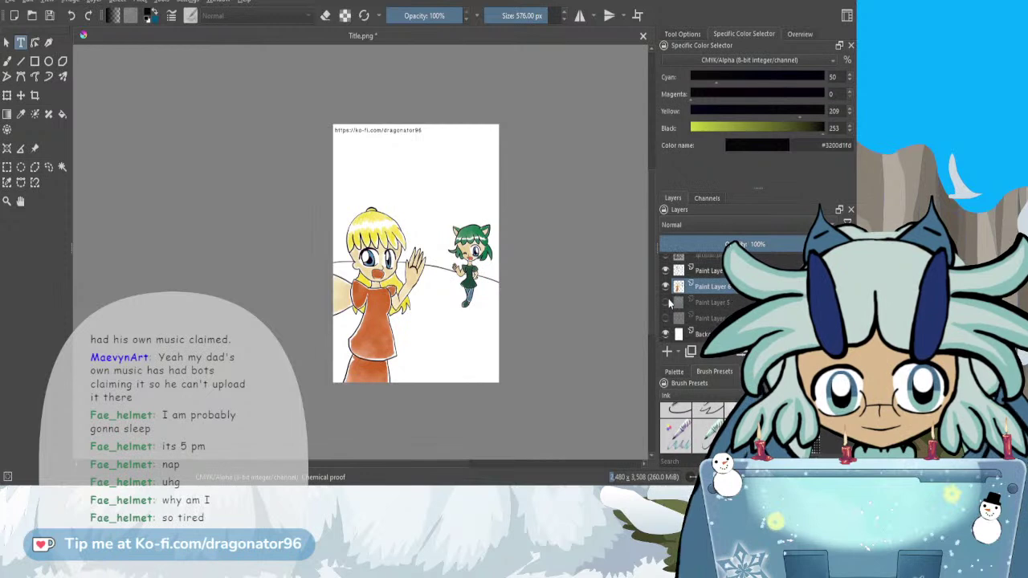
# - Hide Paint Layer 6 so only the line art and web address show, and save the page as Selfie.png
pyautogui.click(665, 286)
pyautogui.scroll(1, 452, 281)
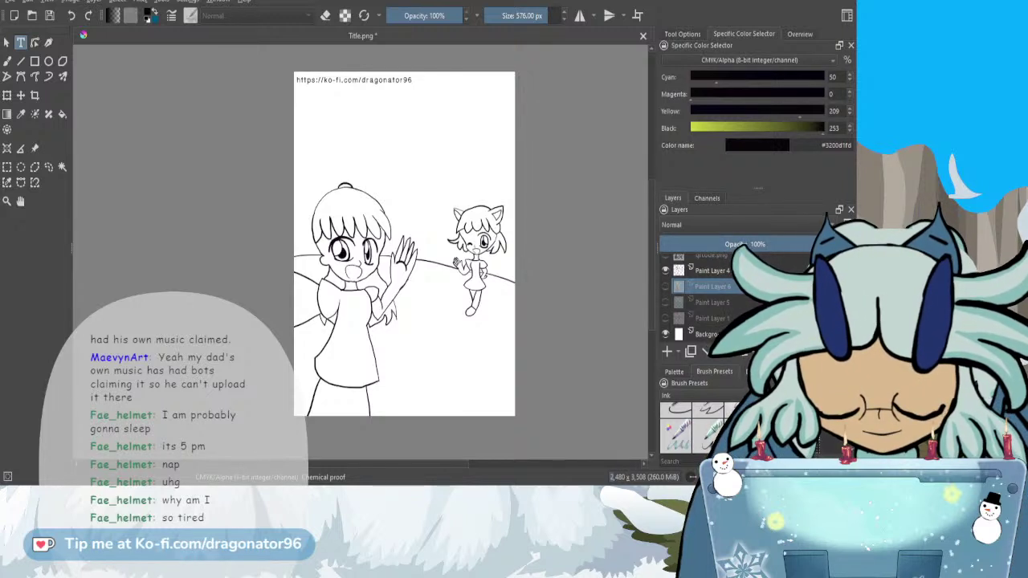
pyautogui.hotkey('ctrl', 's')
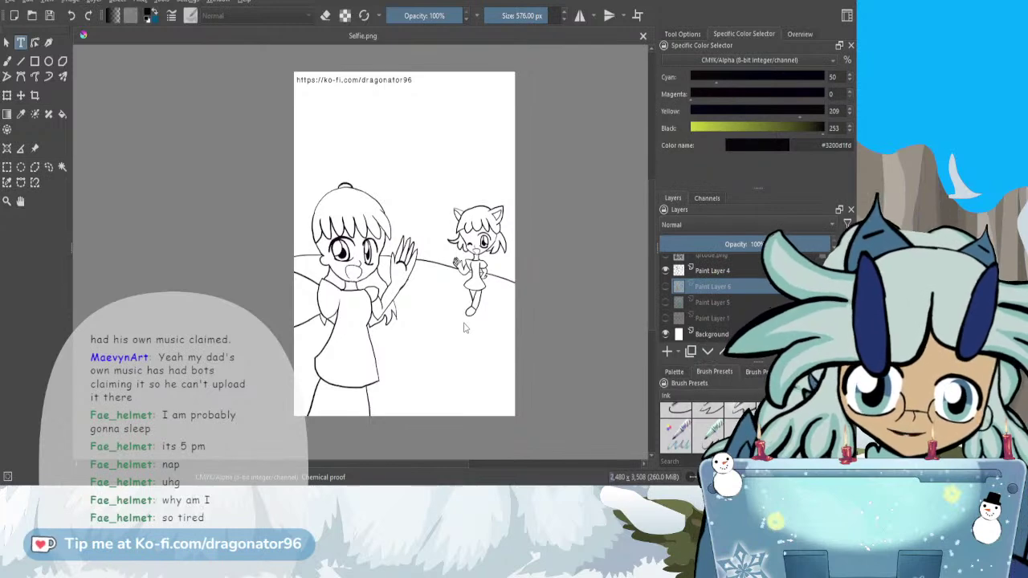
# - Create a new document and copy the vector layer with the web address from Selfie.png into it
pyautogui.moveTo(647, 249); pyautogui.dragTo(654, 237)
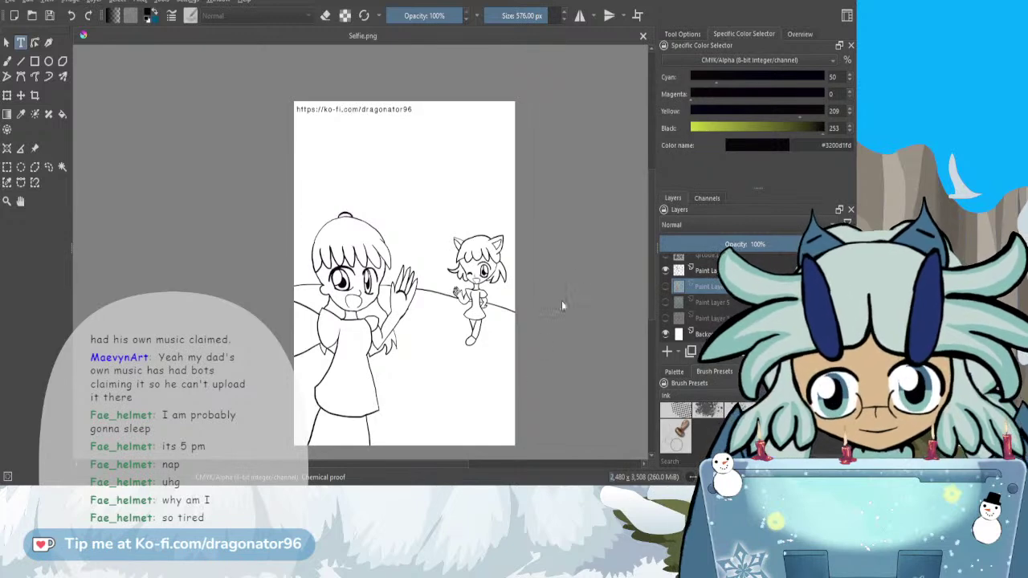
pyautogui.click(549, 347)
pyautogui.click(261, 39)
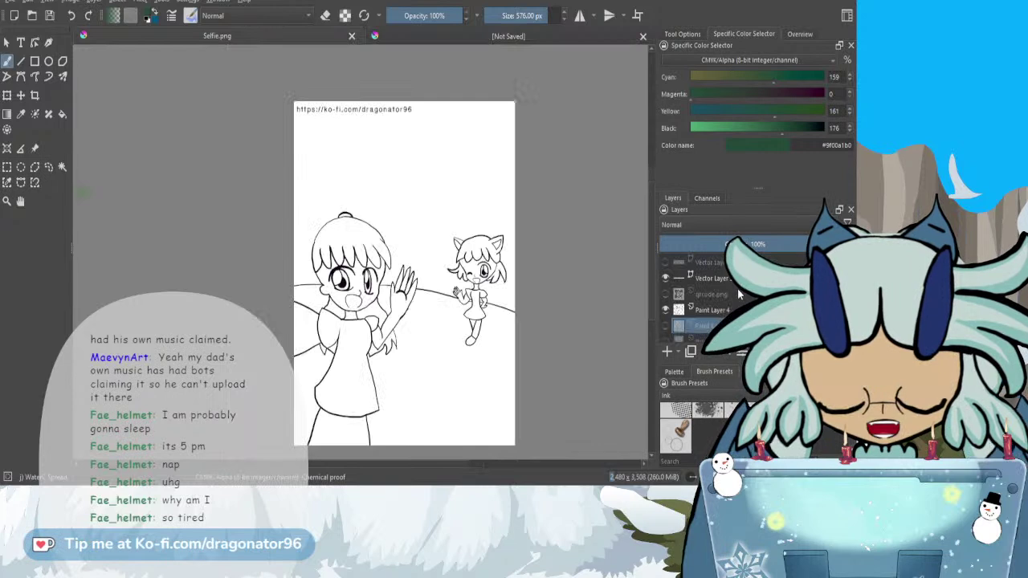
pyautogui.click(724, 281)
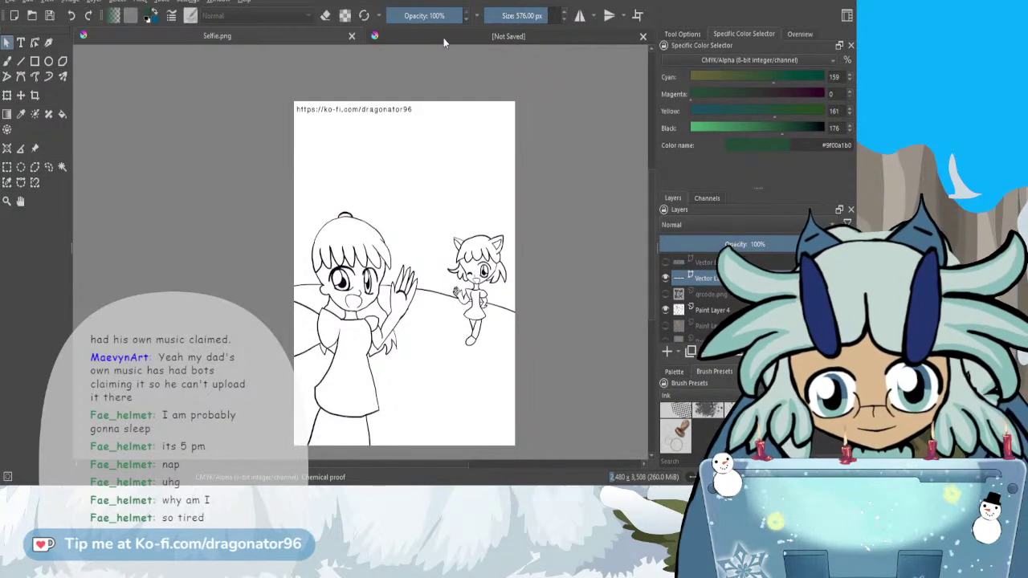
pyautogui.hotkey('ctrl', 'Tab')
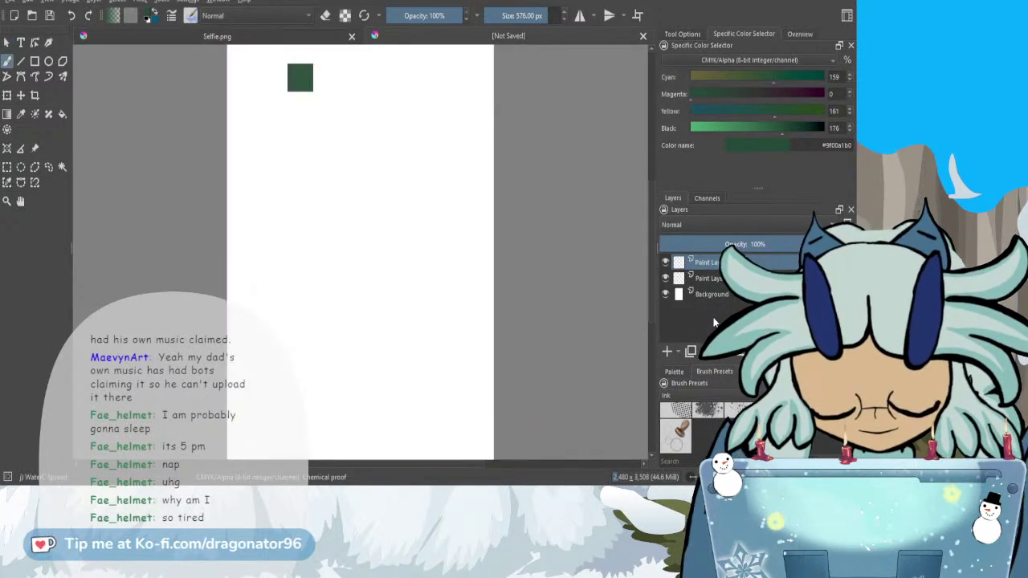
pyautogui.hotkey('ctrl', 'v')
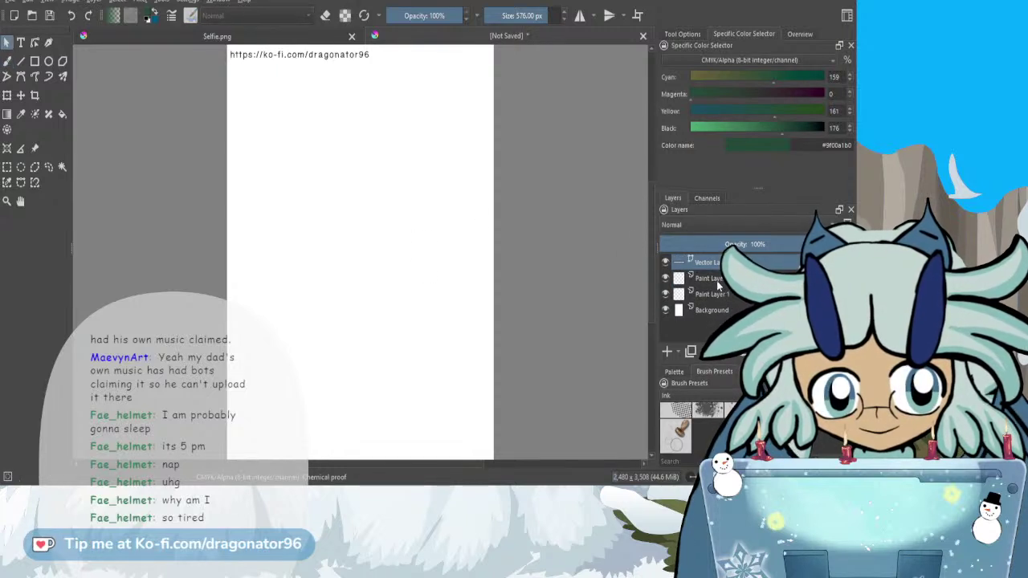
# - Sketch a loose circle in the upper right part of the new page on Paint Layer 1 with the 40 px Basic-5 Size brush
pyautogui.hotkey('ctrl', 'Tab')
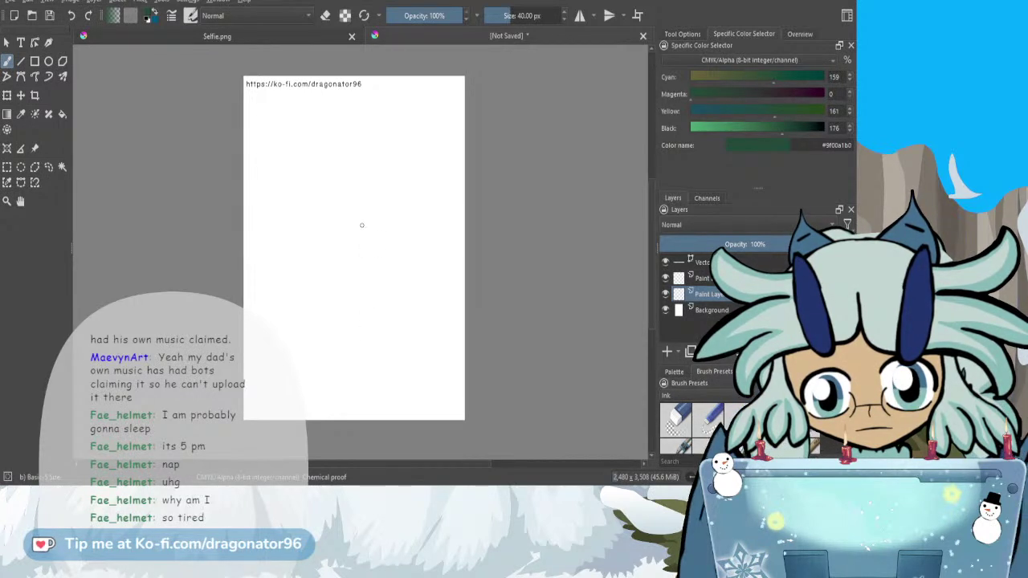
pyautogui.moveTo(361, 464); pyautogui.dragTo(348, 464)
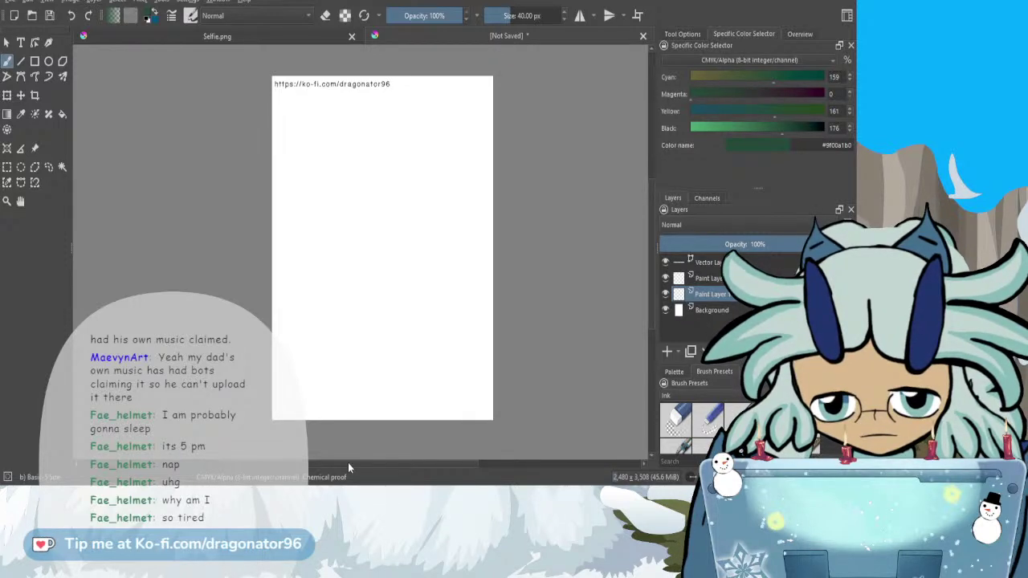
pyautogui.moveTo(450, 245); pyautogui.dragTo(472, 234)
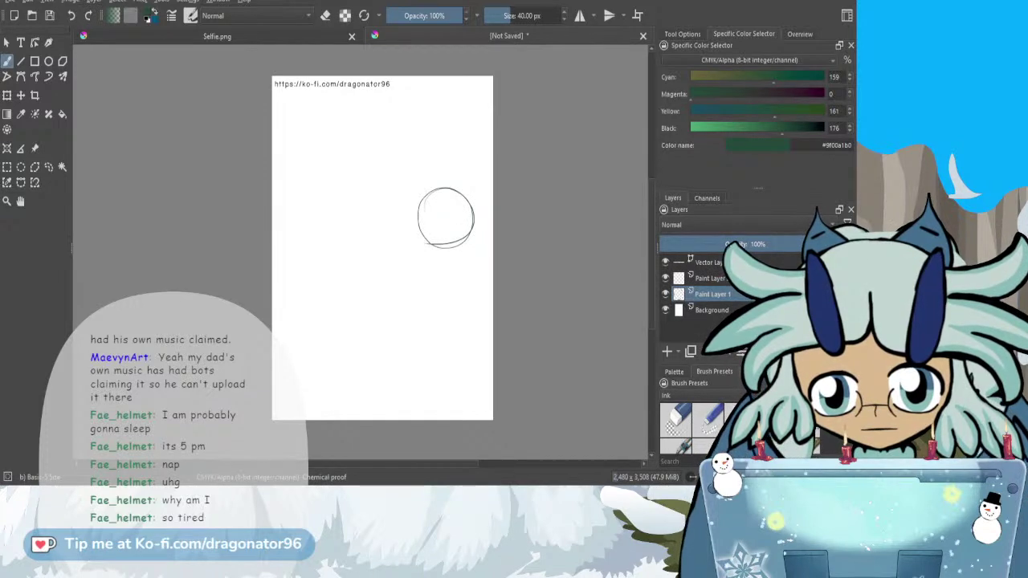